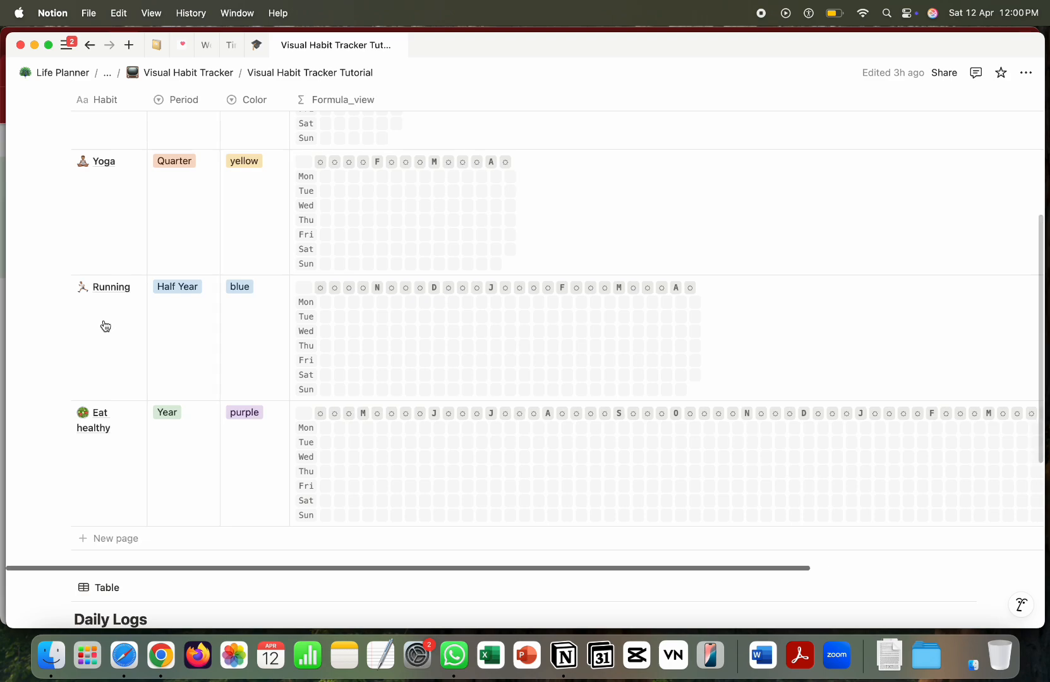
Step: Widen the Habit column of the Habits_view table so that "Eat healthy" fits on one line
scroll(106, 326, up, 5)
scroll(105, 326, down, 2)
scroll(105, 326, up, 1)
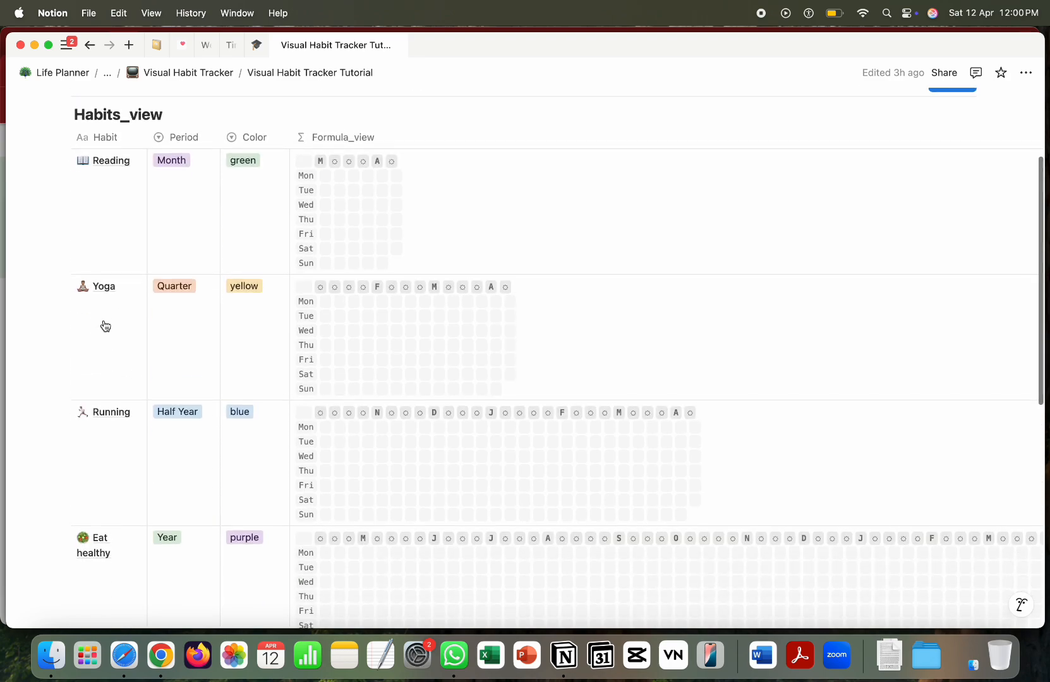
scroll(113, 234, down, 1)
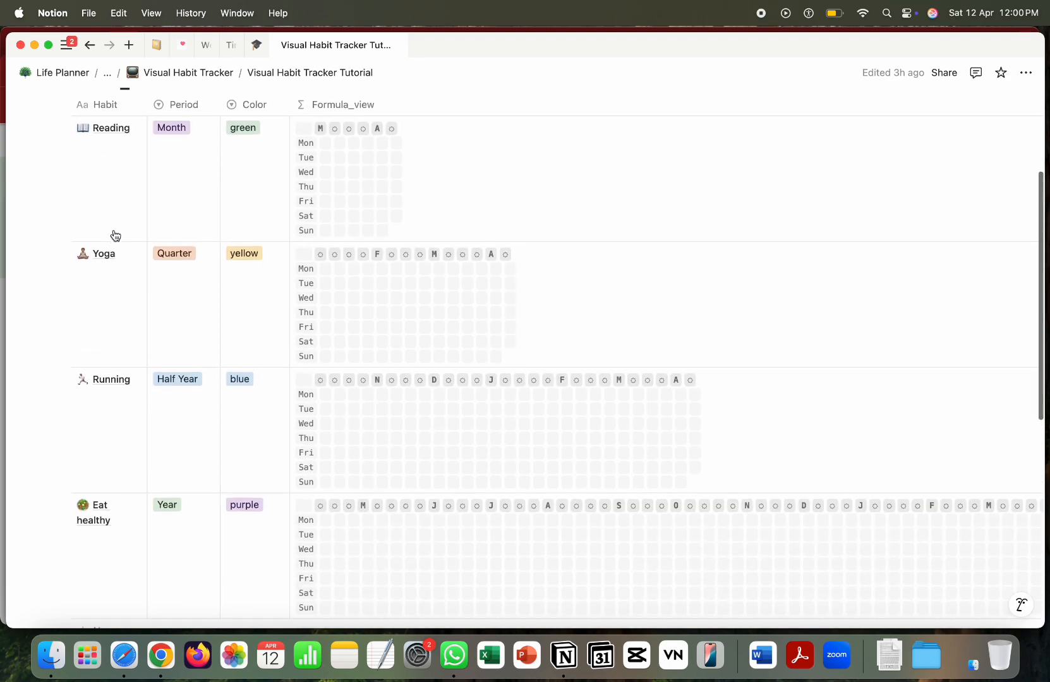
scroll(112, 229, up, 2)
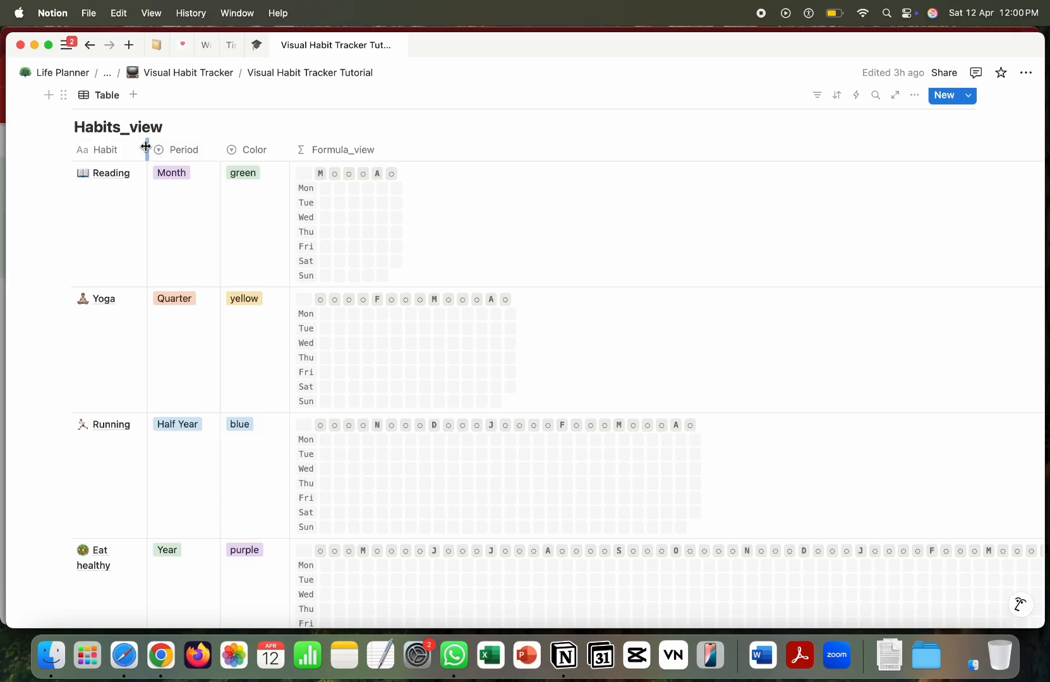
drag(154, 147, 171, 149)
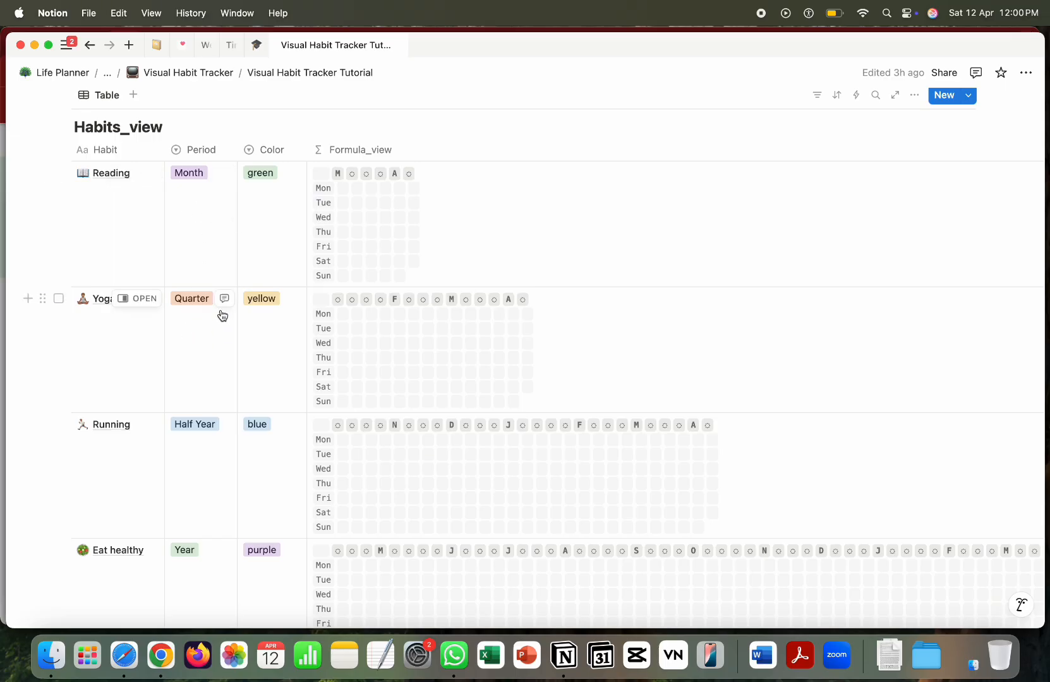
Step: Examine the Period, Color and Formula_view grids of the four habits, including the full width of the year grid
scroll(202, 344, down, 3)
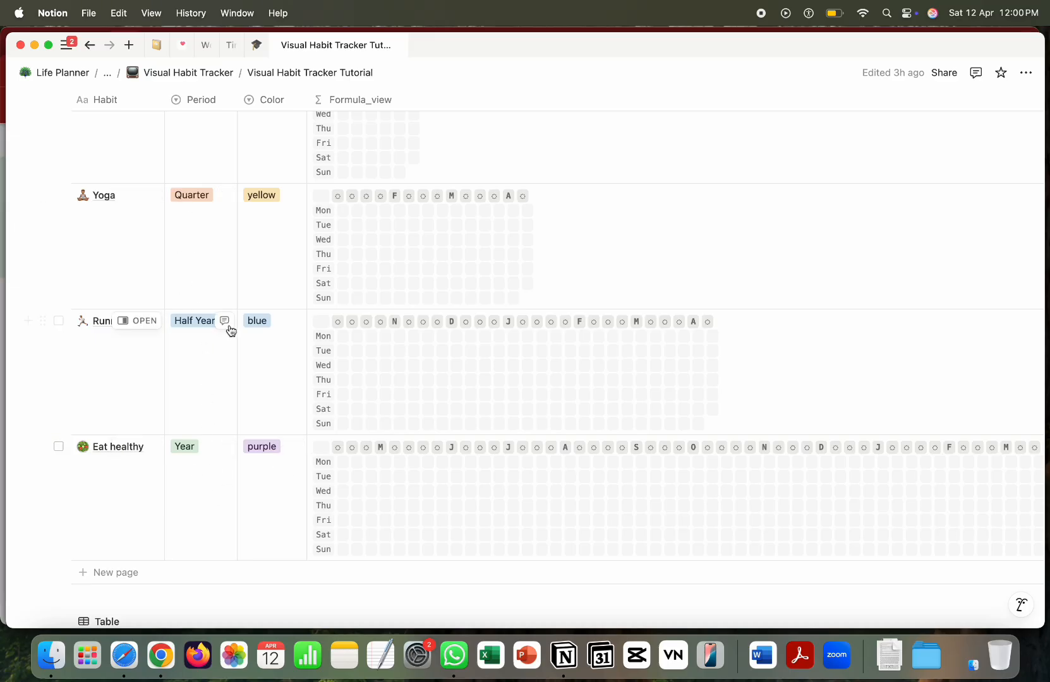
scroll(479, 335, right, 5)
scroll(482, 336, left, 3)
scroll(482, 336, up, 5)
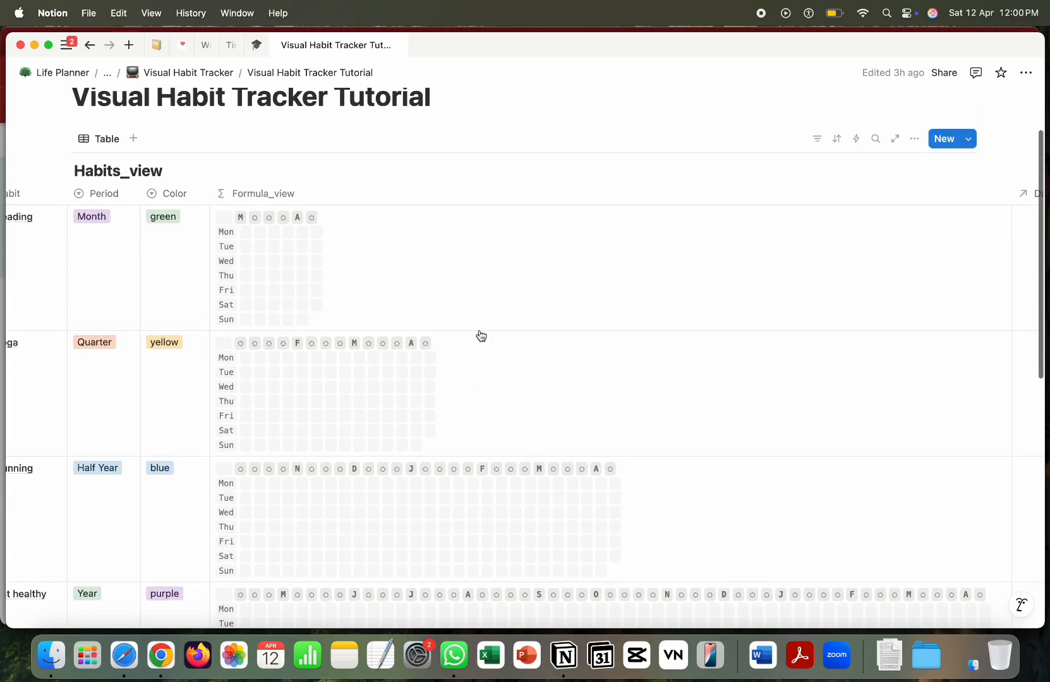
scroll(481, 336, down, 3)
scroll(481, 335, up, 1)
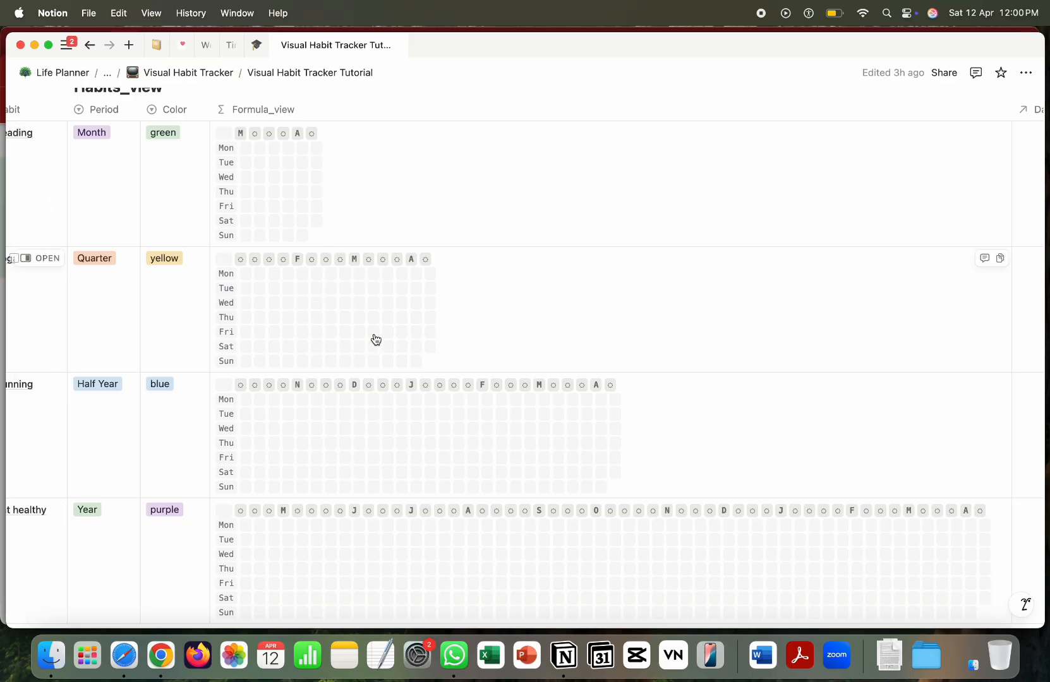
scroll(299, 343, left, 3)
scroll(298, 343, up, 1)
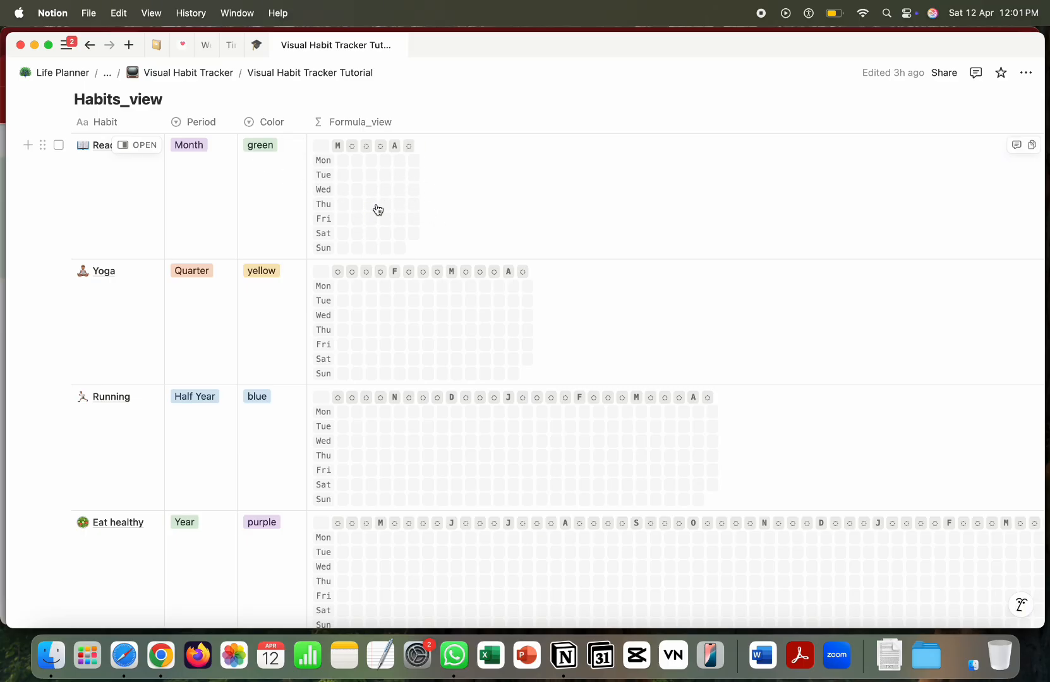
Step: Review the Color options of the Eat healthy habit and read through the Formula_view formula of the Reading habit
click(280, 560)
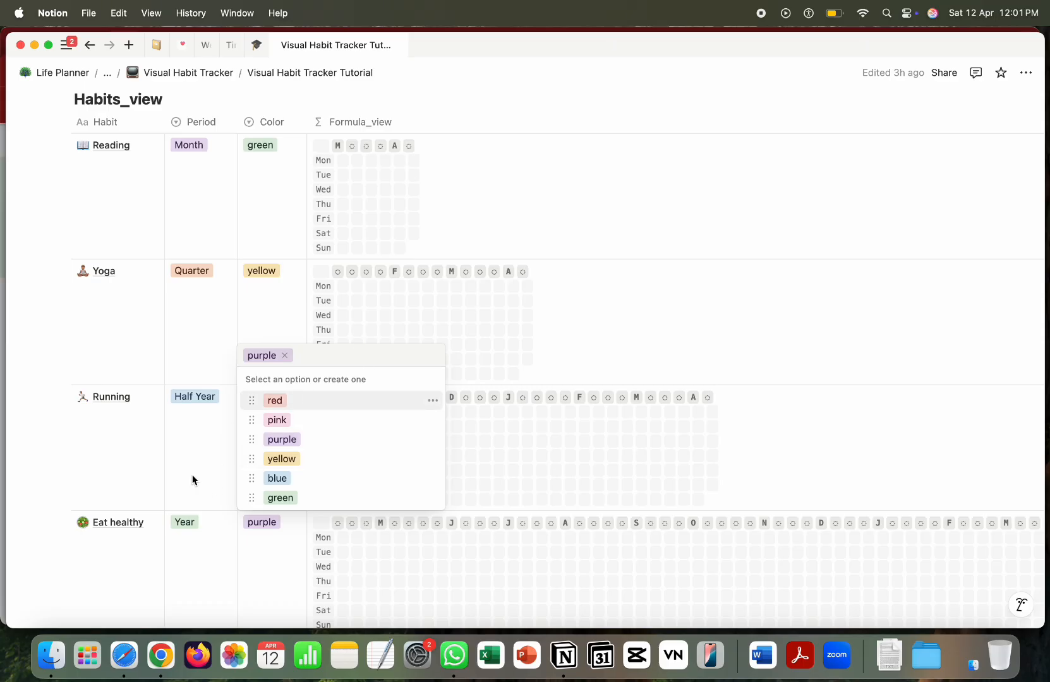
key(Escape)
click(679, 257)
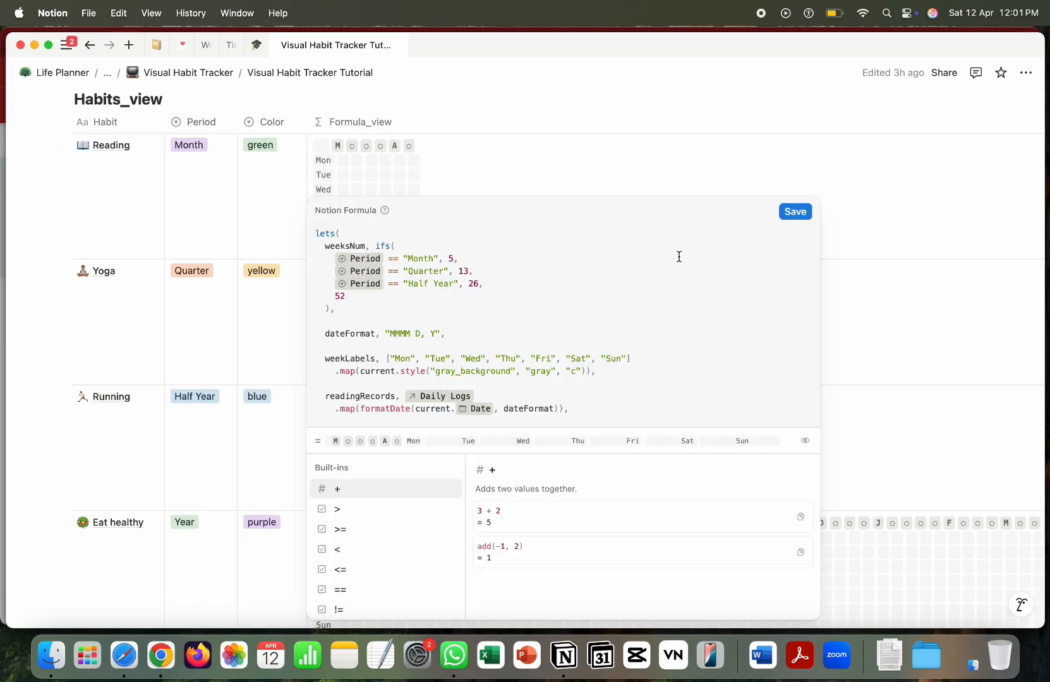
scroll(678, 255, down, 2)
click(862, 171)
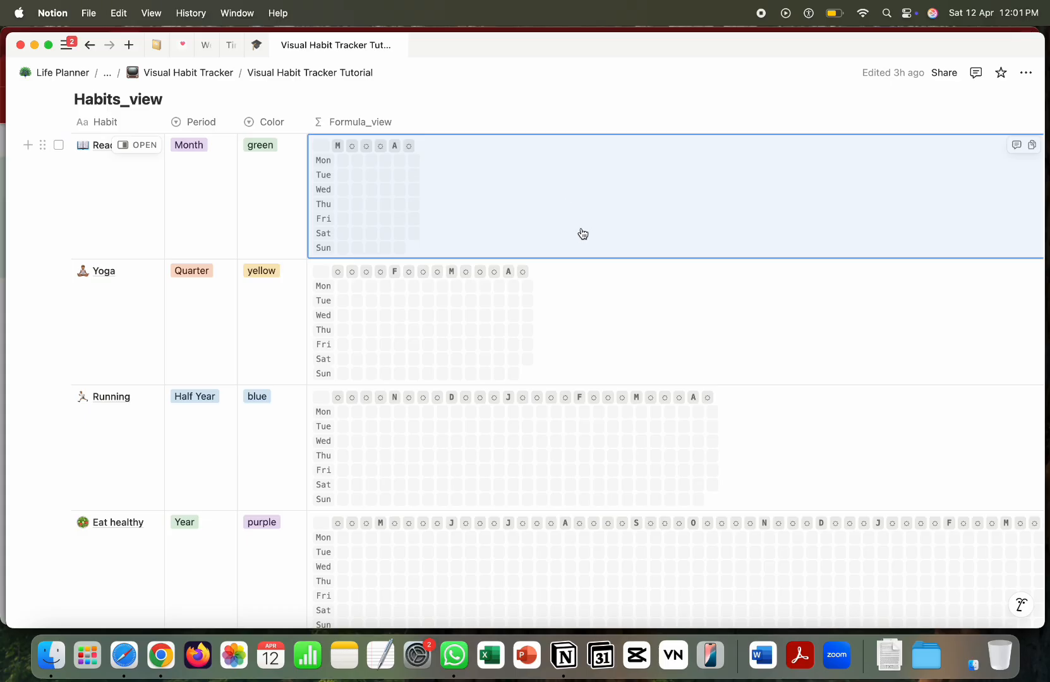
click(493, 183)
scroll(571, 308, down, 15)
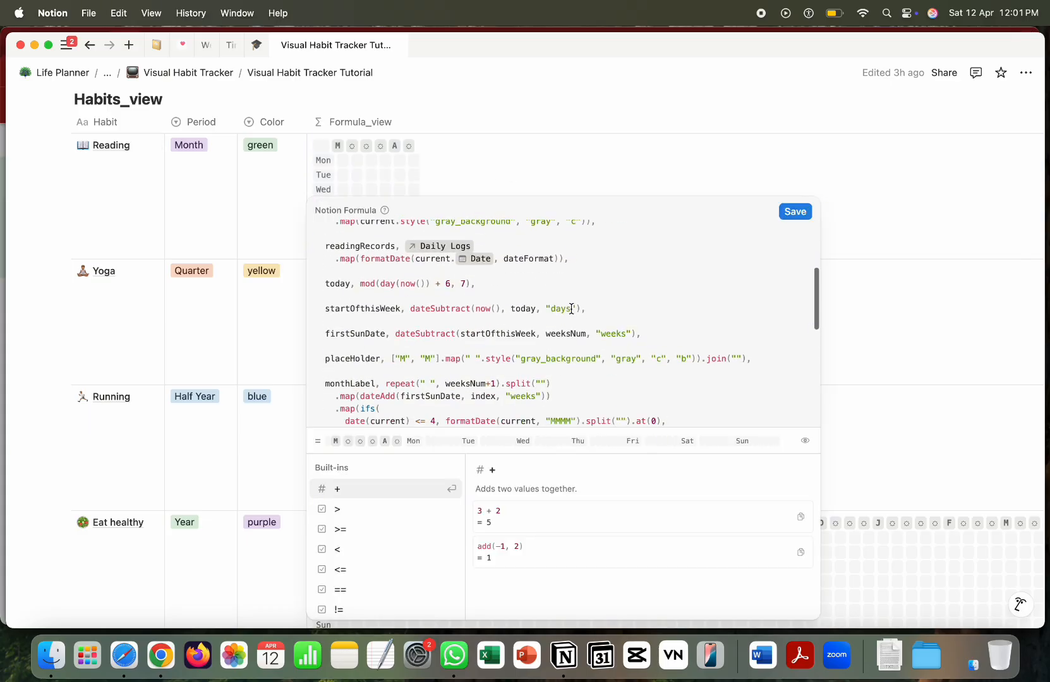
scroll(571, 308, up, 15)
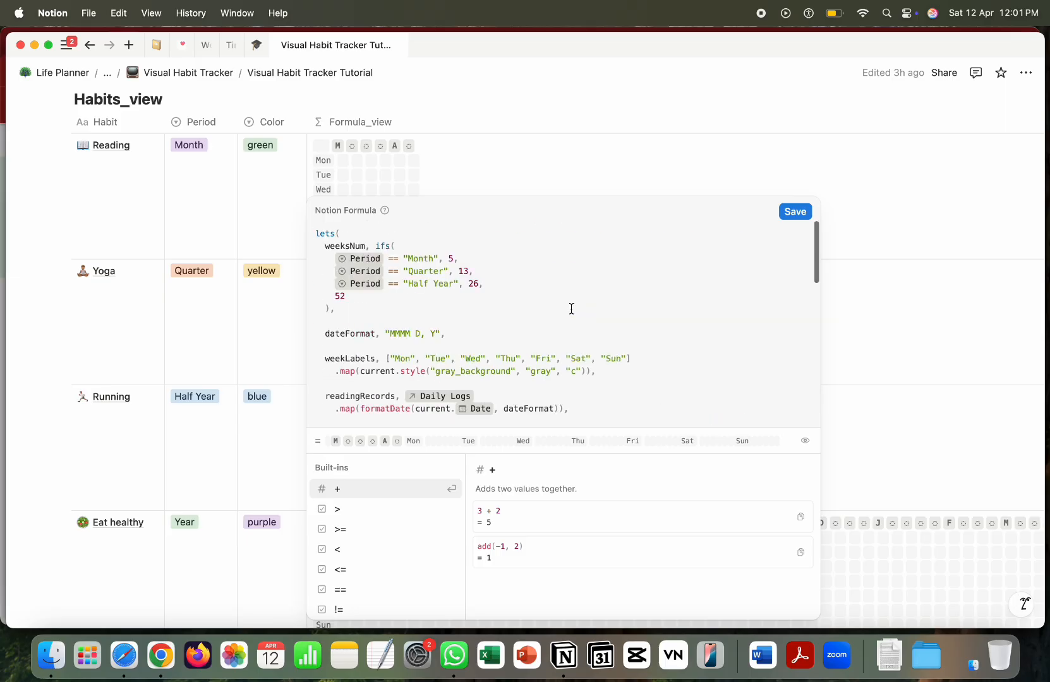
key(Escape)
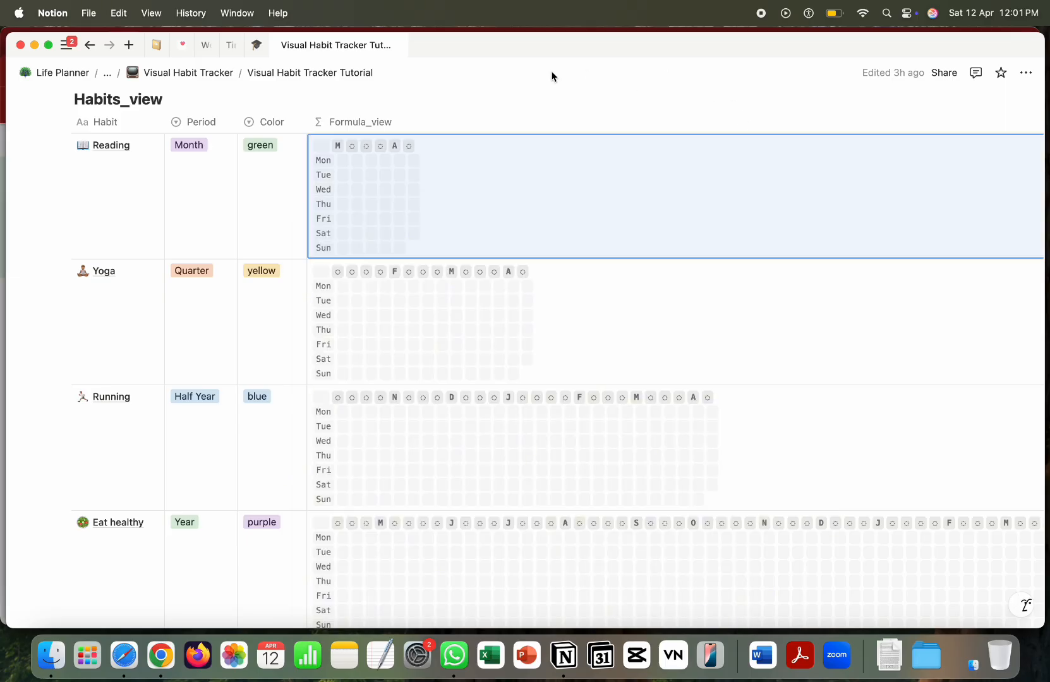
Step: Add one blank entry to the Daily Logs table, leaving its name empty
scroll(243, 470, down, 8)
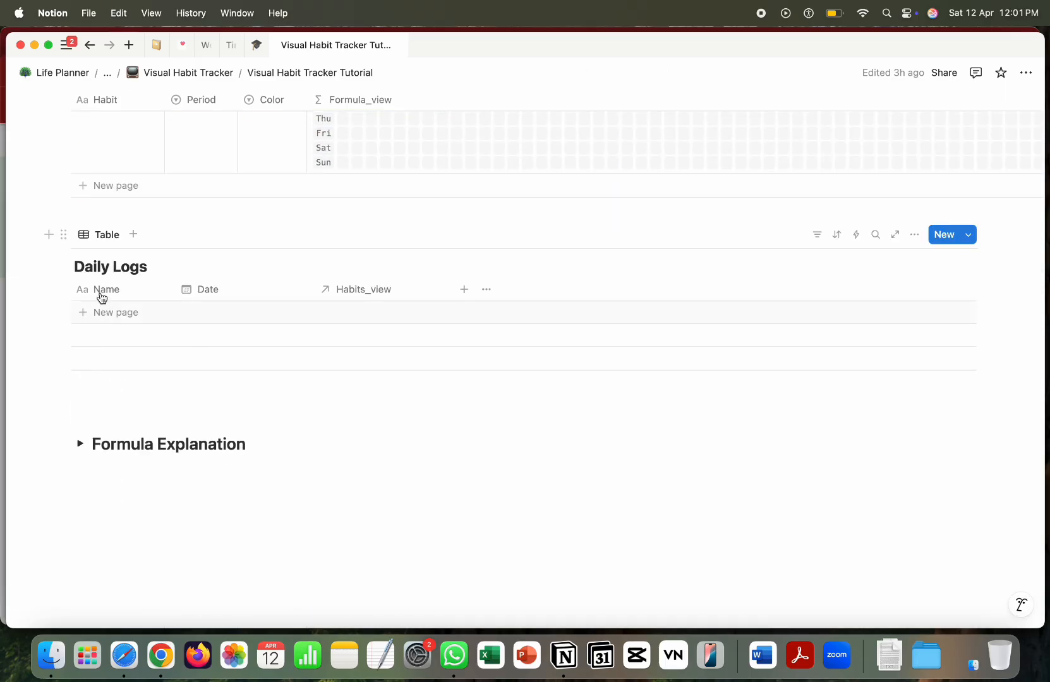
click(103, 312)
click(106, 336)
key(super+z)
key(super+z)
click(94, 319)
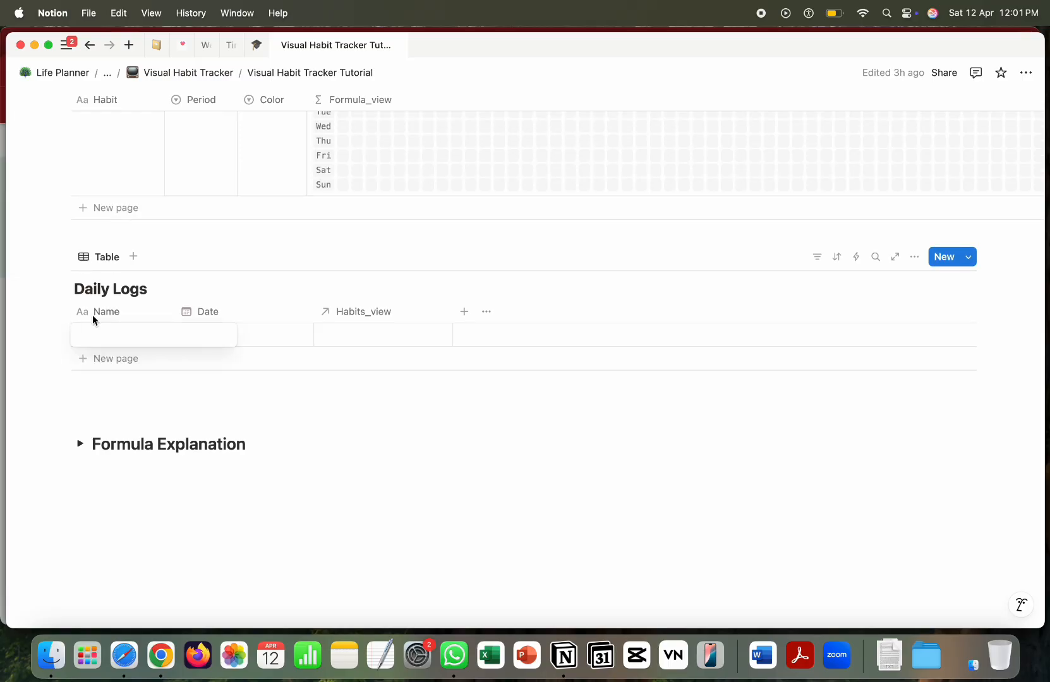
key(Escape)
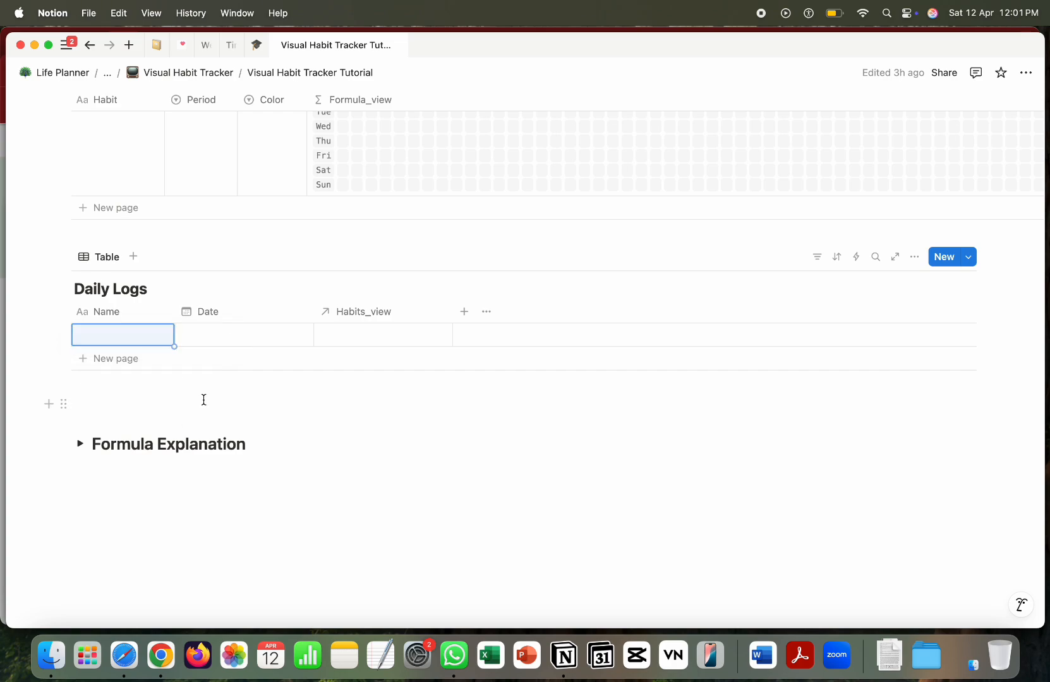
Step: Date the blank Daily Logs entry April 12, 2025, link it to the Reading habit, and view the Reading grid
click(202, 338)
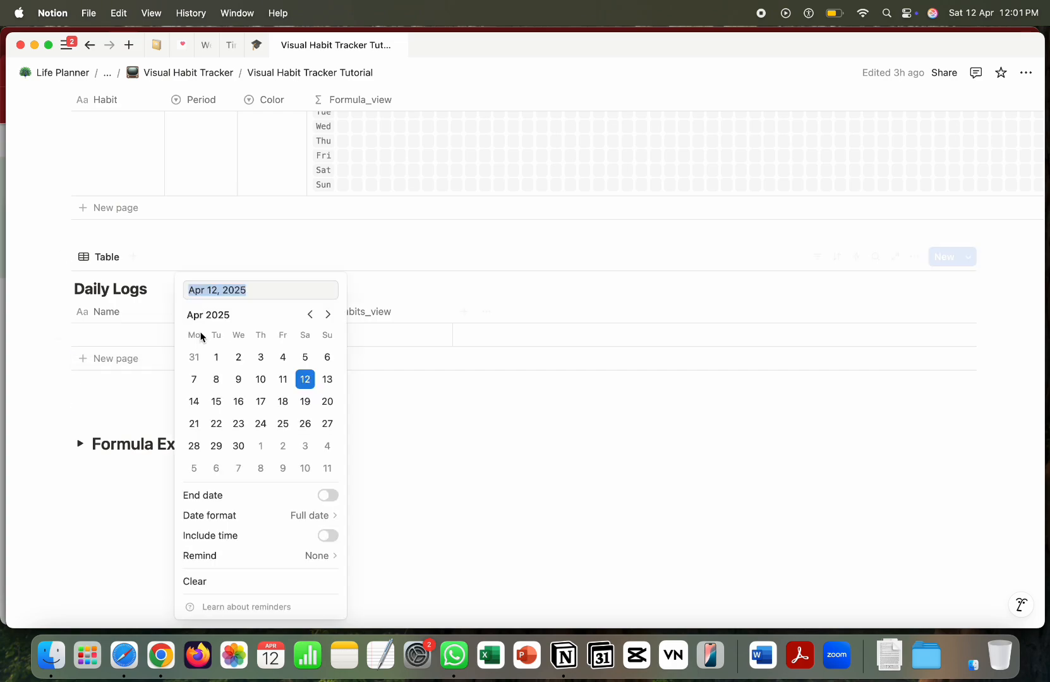
key(Escape)
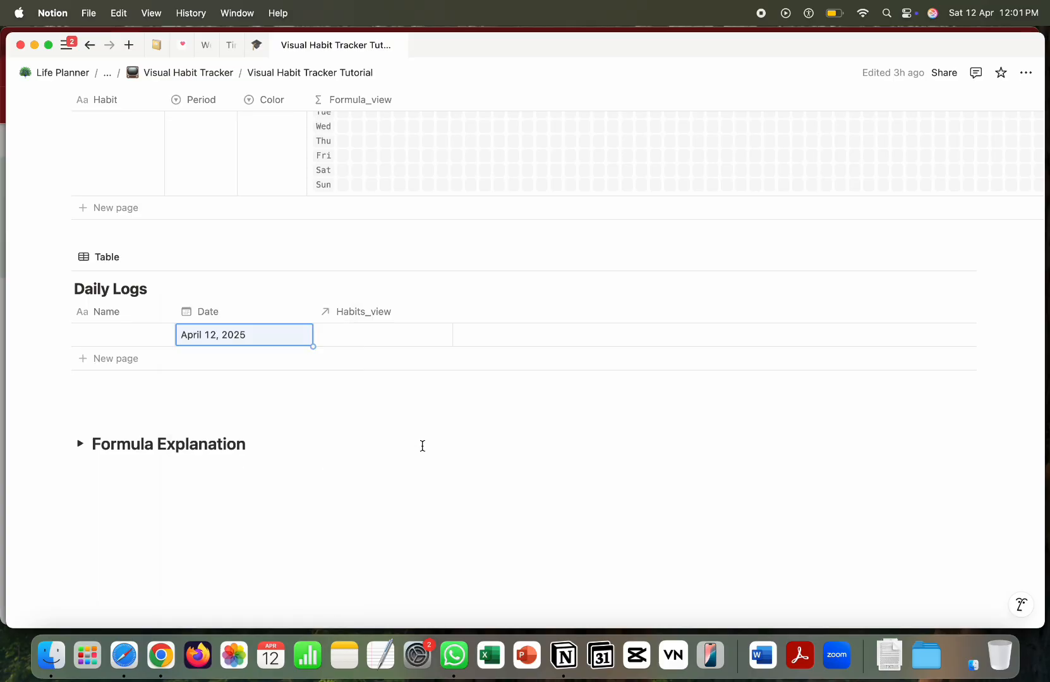
click(358, 336)
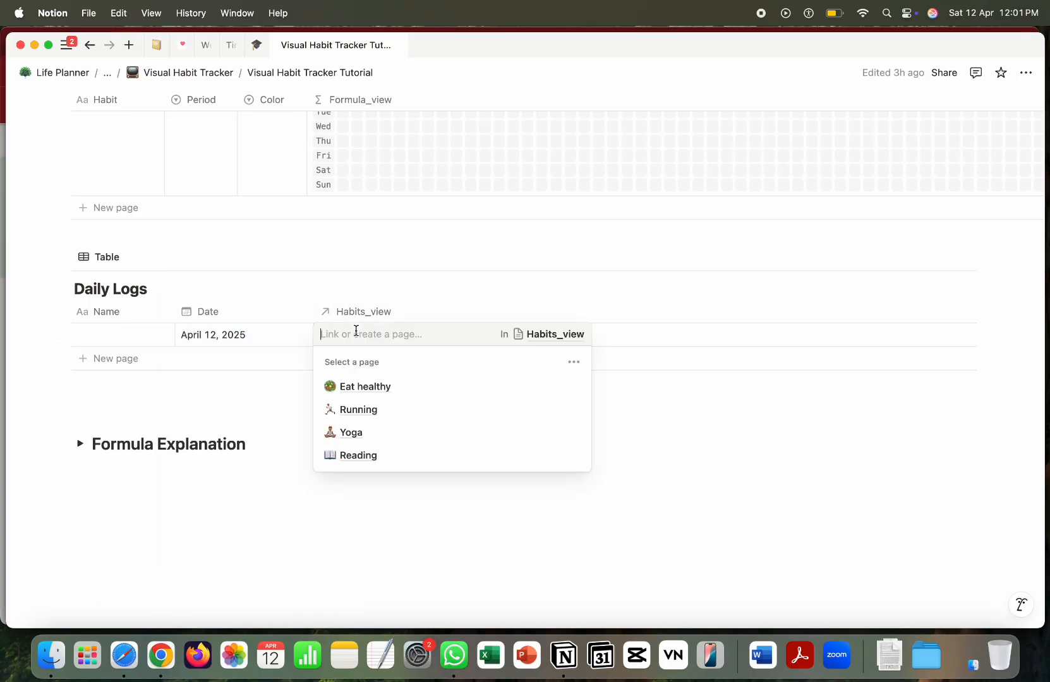
click(359, 455)
click(764, 440)
scroll(477, 386, up, 10)
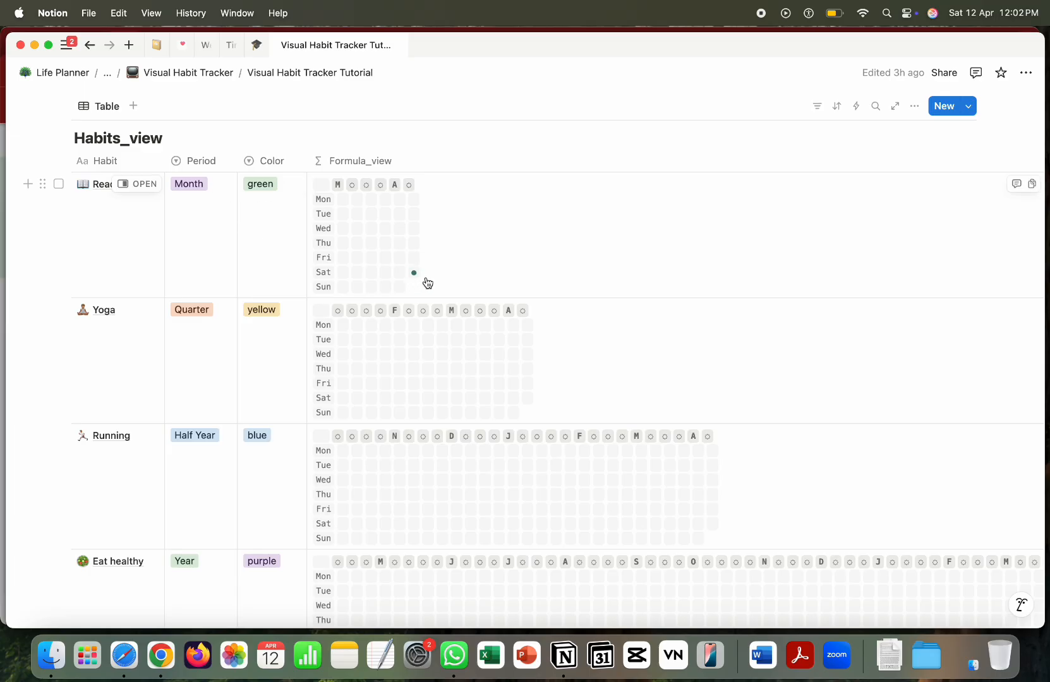
Step: Add a second Daily Logs entry dated April 12, 2025 and link it to the Yoga habit
scroll(421, 288, down, 10)
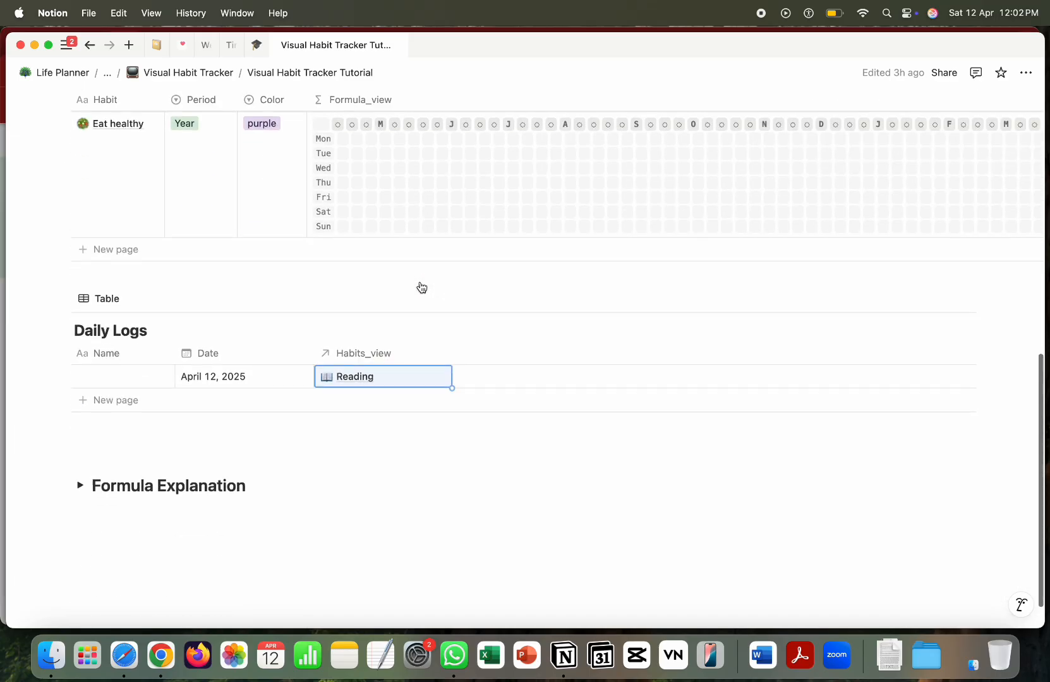
click(116, 367)
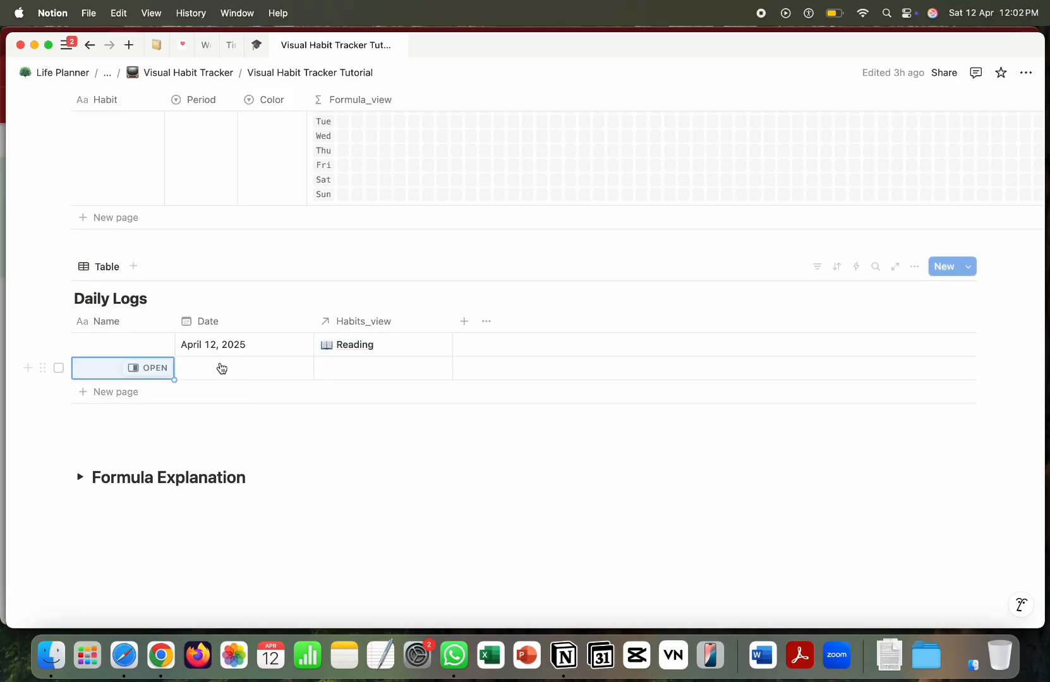
click(218, 368)
click(309, 387)
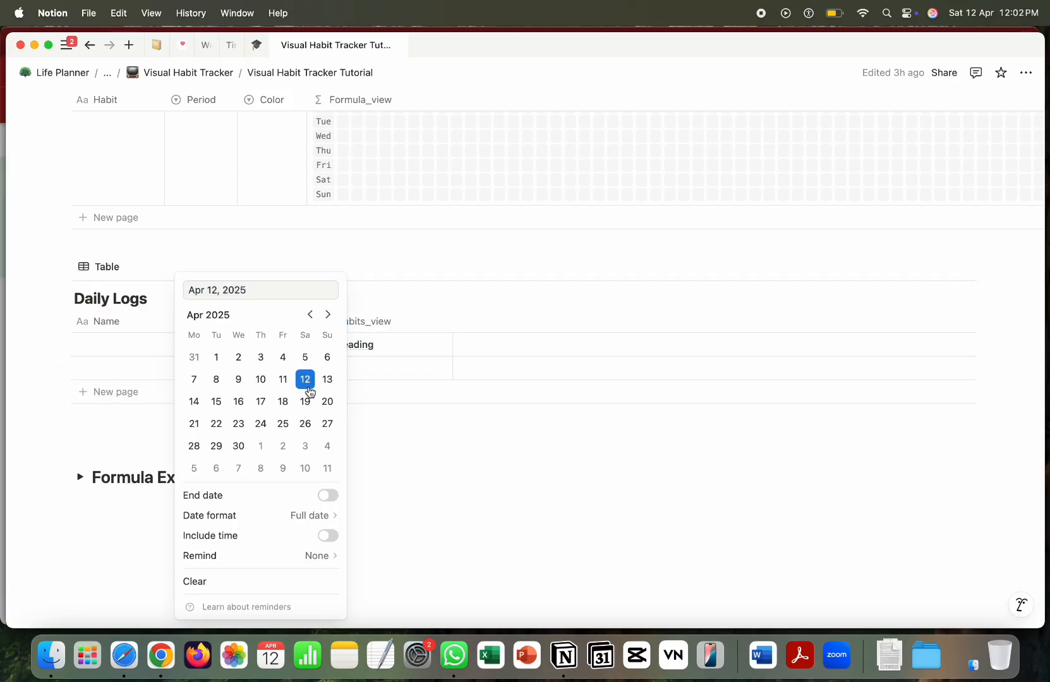
click(412, 490)
click(353, 366)
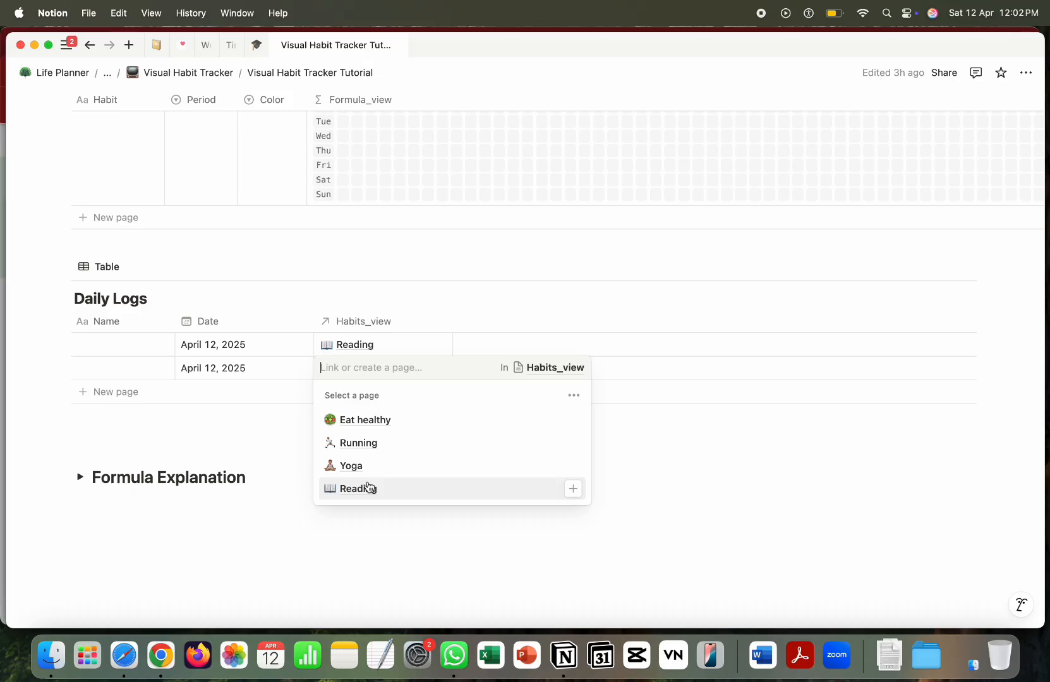
click(371, 466)
key(Escape)
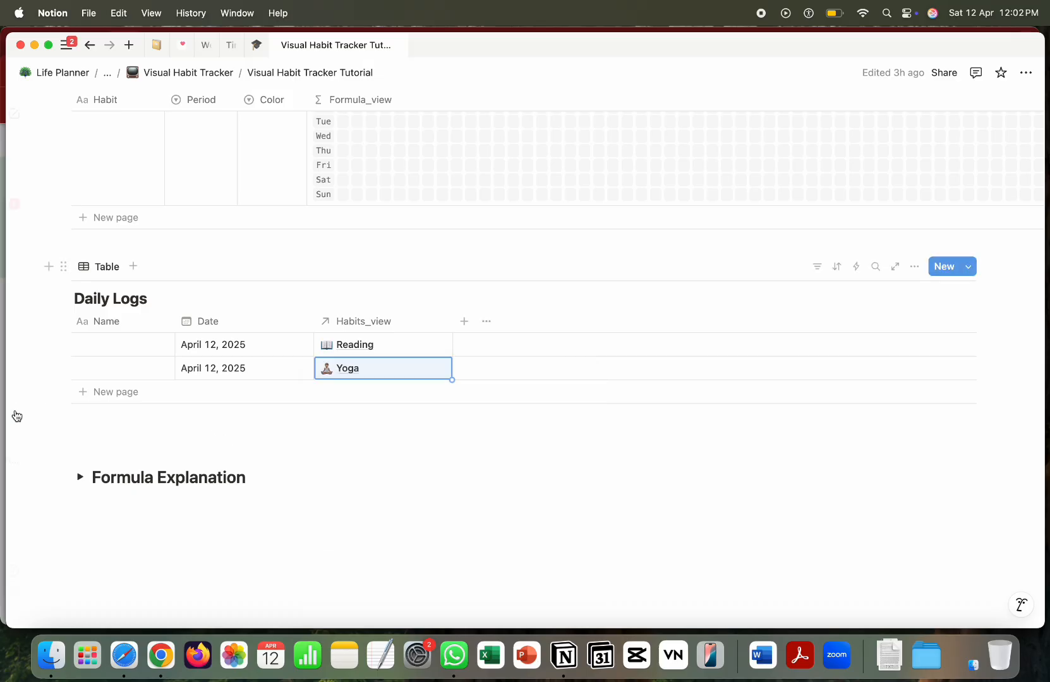
Step: Add a third Daily Logs entry dated April 12, 2025 and link it to the Running habit
click(115, 392)
key(Escape)
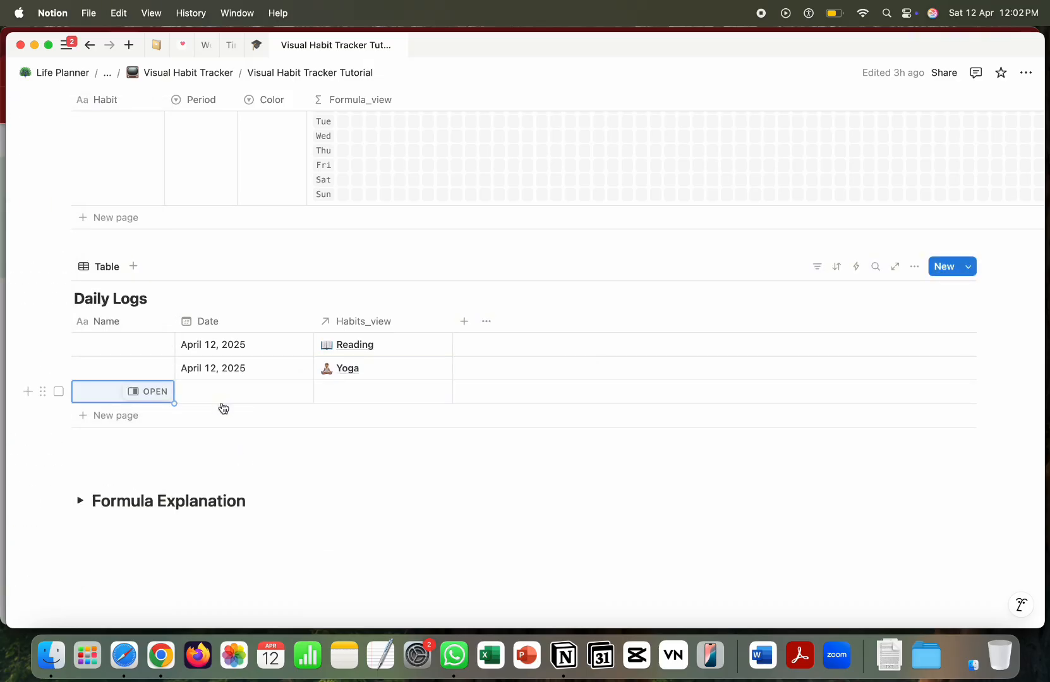
click(218, 399)
click(305, 379)
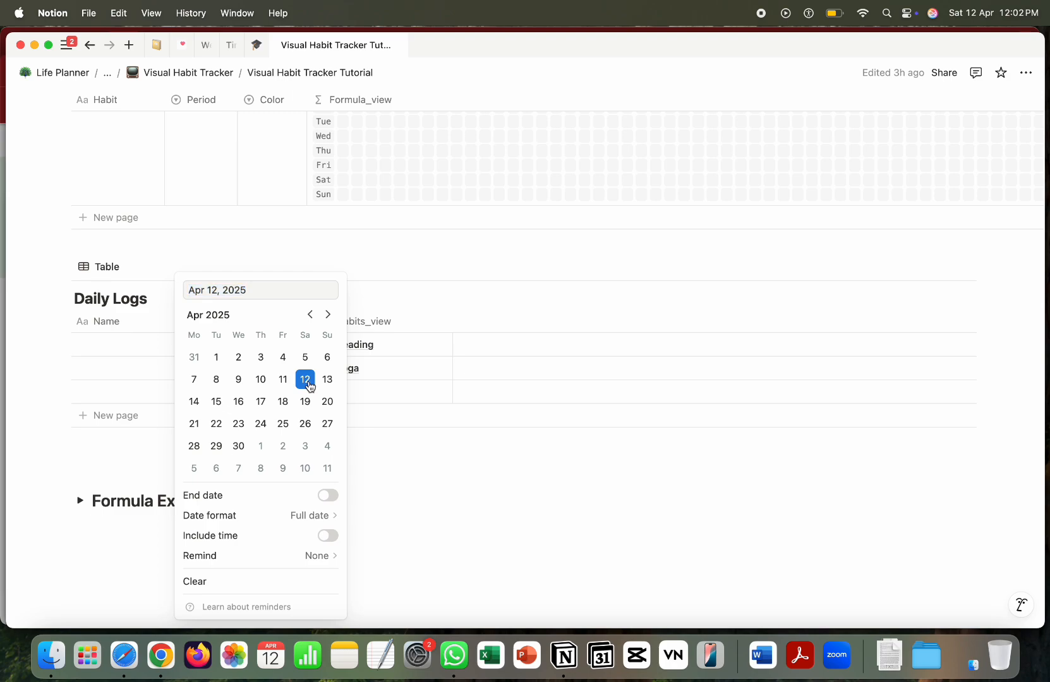
click(357, 401)
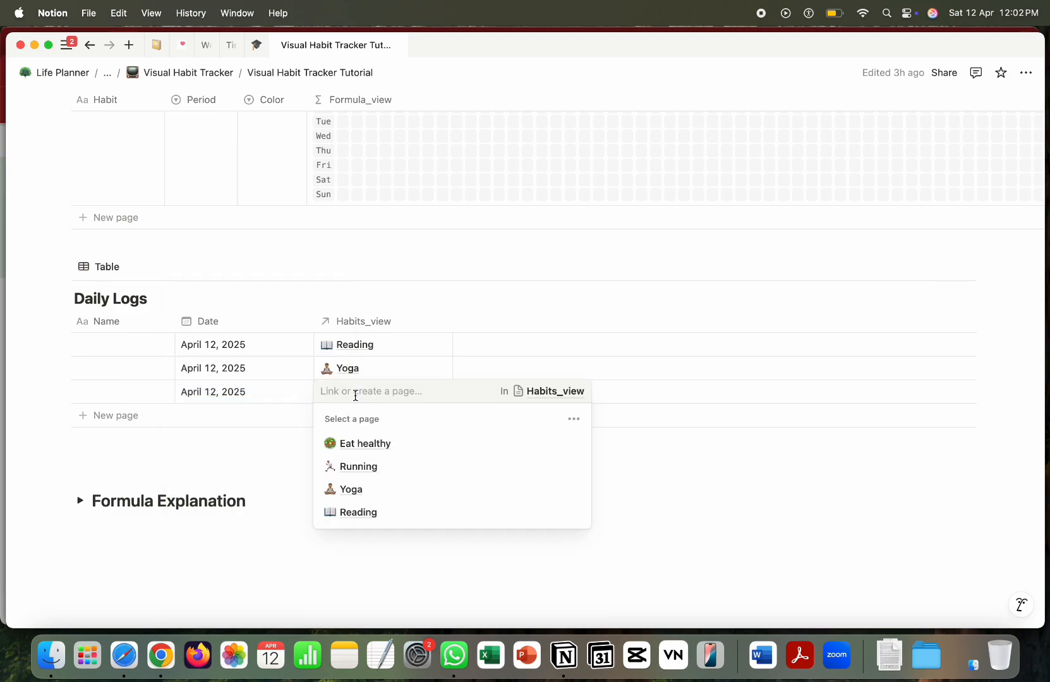
click(379, 467)
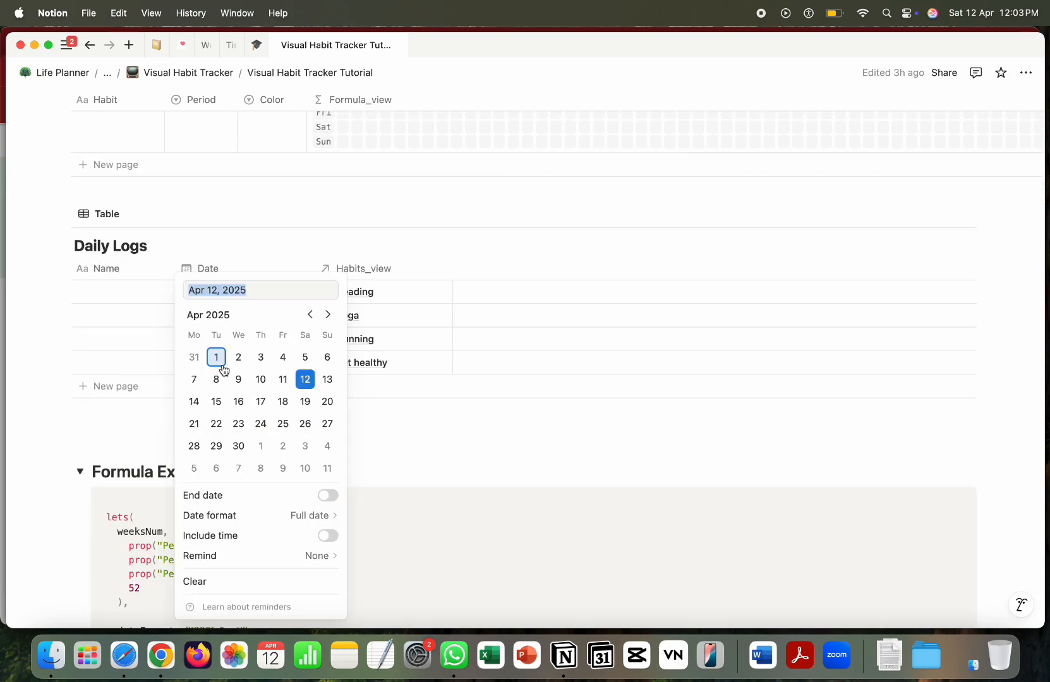
Step: Date the Eat healthy entry in Daily Logs April 12, 2025 and check that day's marks in the habit grids
click(304, 386)
click(430, 434)
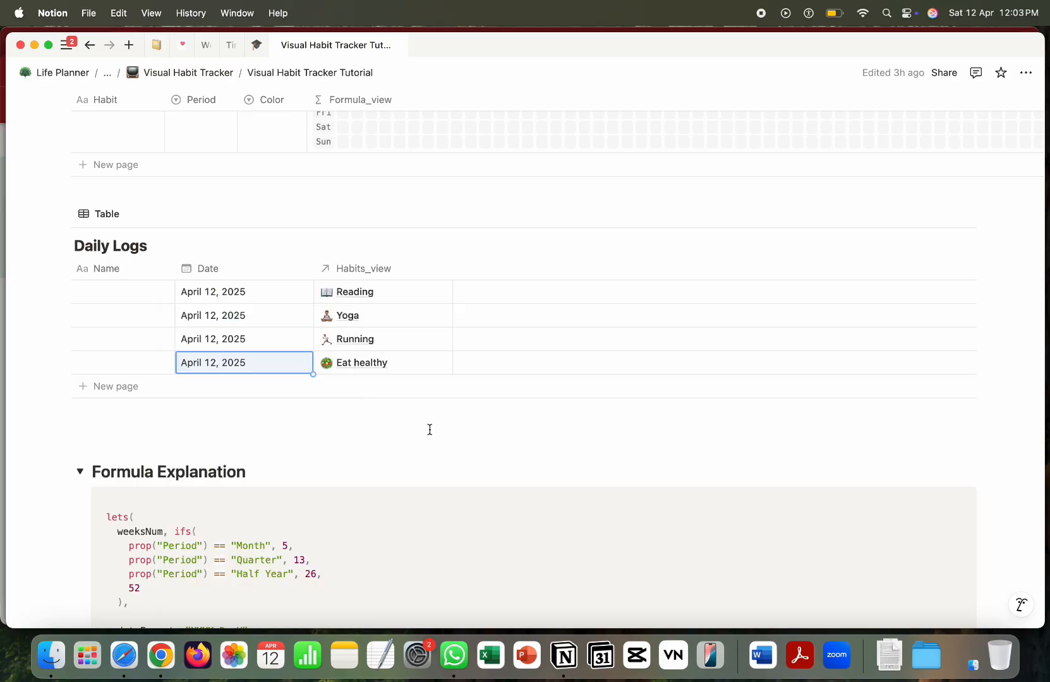
scroll(430, 435, up, 10)
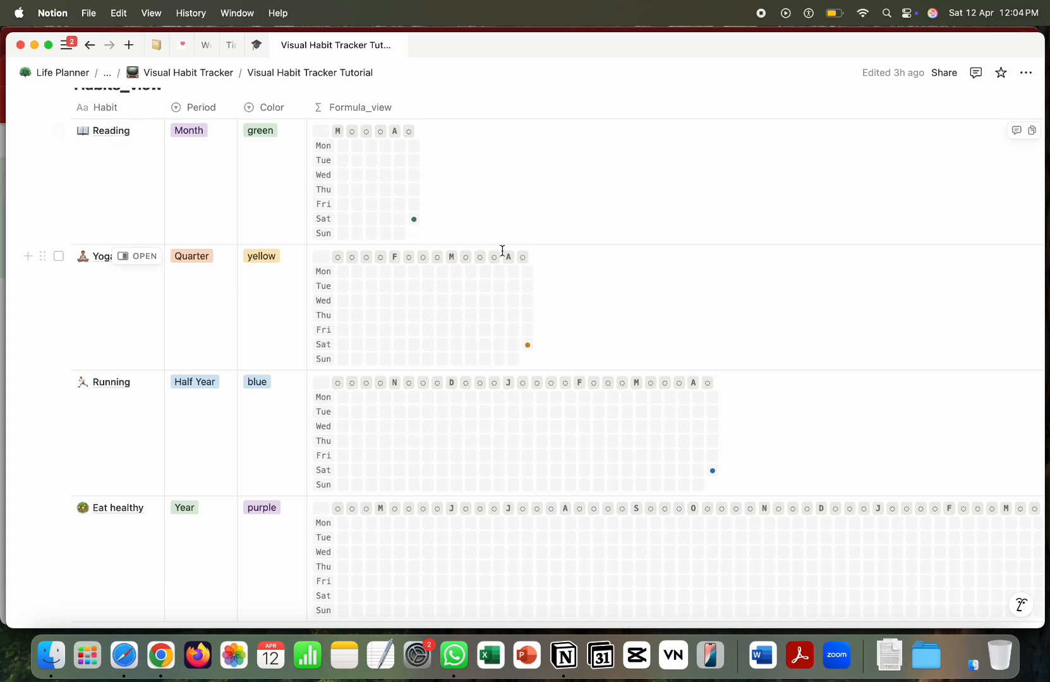
scroll(473, 356, down, 5)
scroll(473, 357, up, 4)
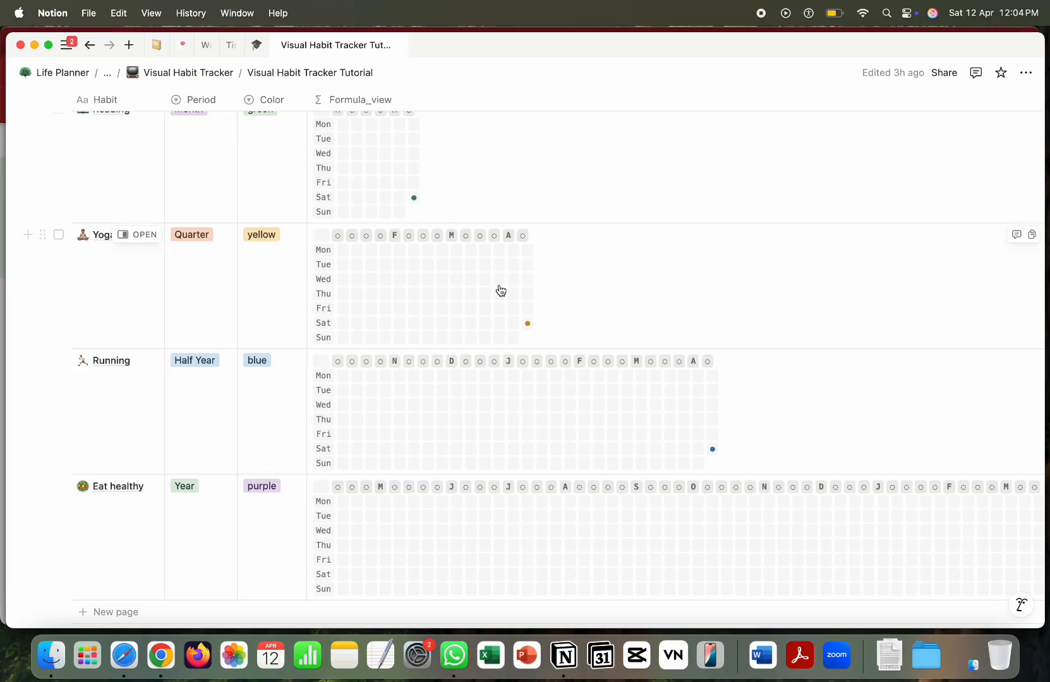
scroll(501, 285, up, 1)
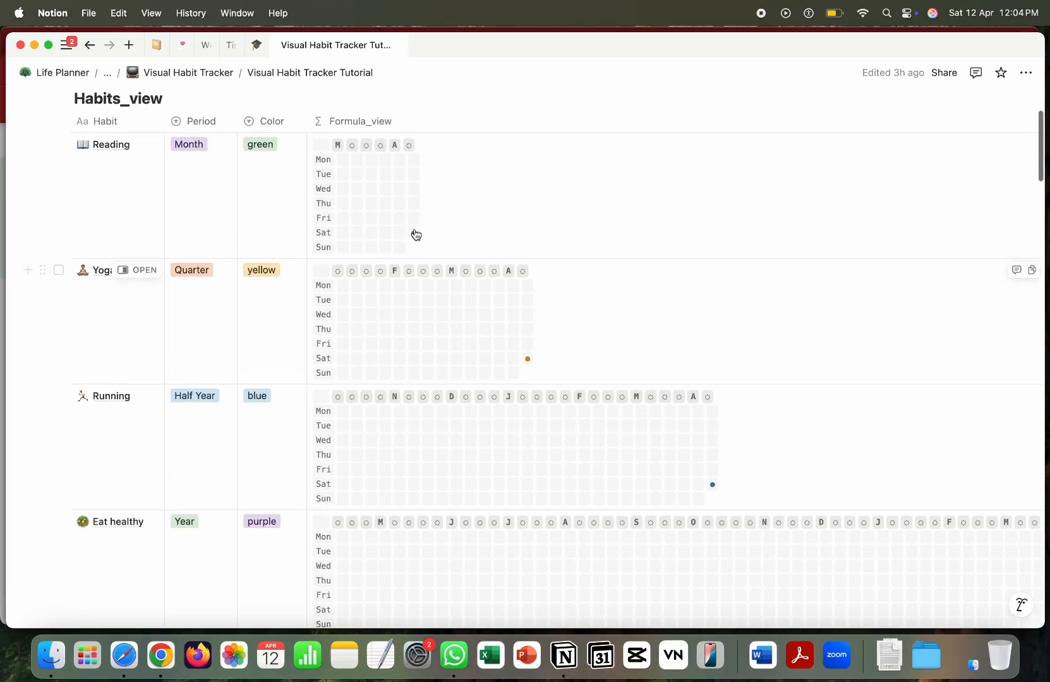
scroll(206, 429, down, 6)
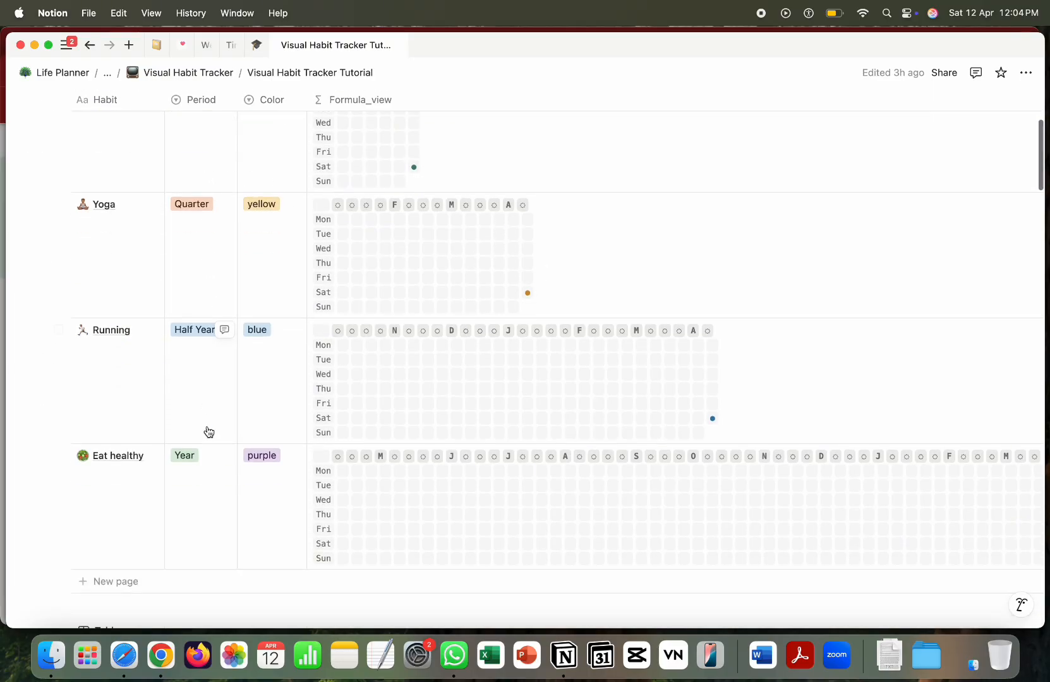
Step: Examine the Reading, Yoga, Running and Eat healthy grids in Habits_view alongside their entries in Daily Logs
scroll(562, 371, right, 5)
scroll(563, 371, right, 2)
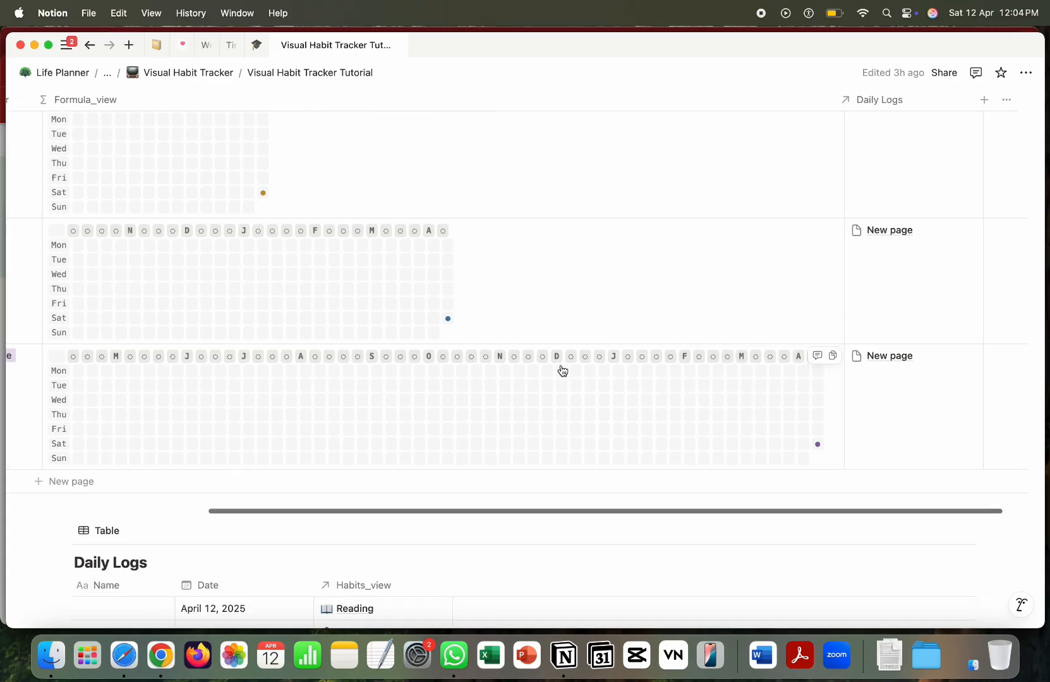
scroll(562, 371, up, 5)
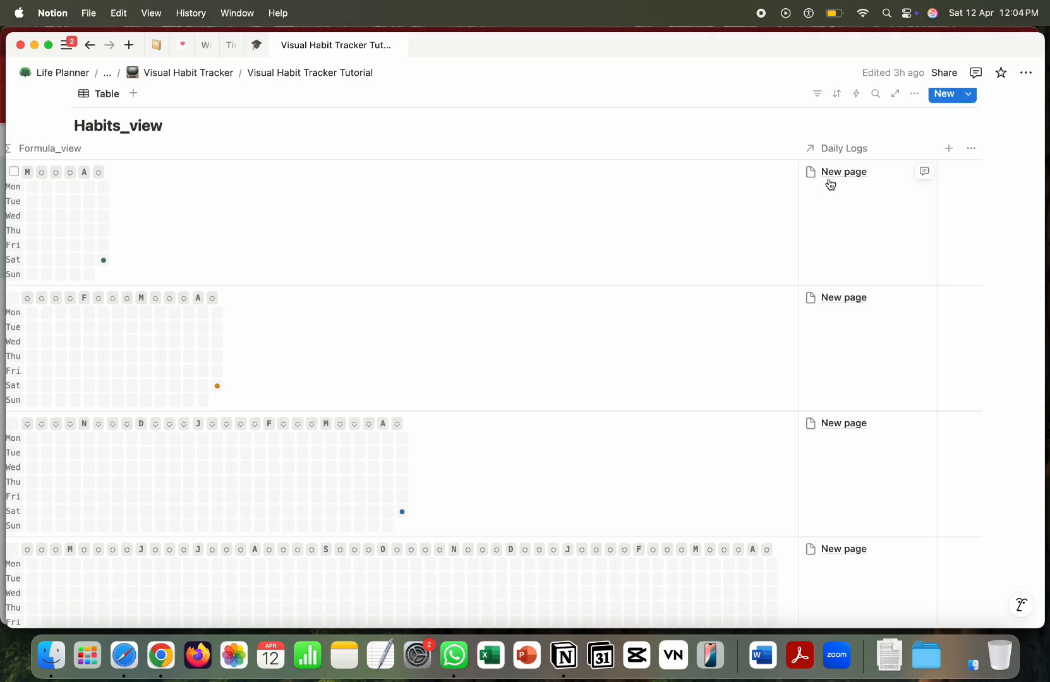
scroll(831, 184, left, 5)
scroll(831, 184, down, 10)
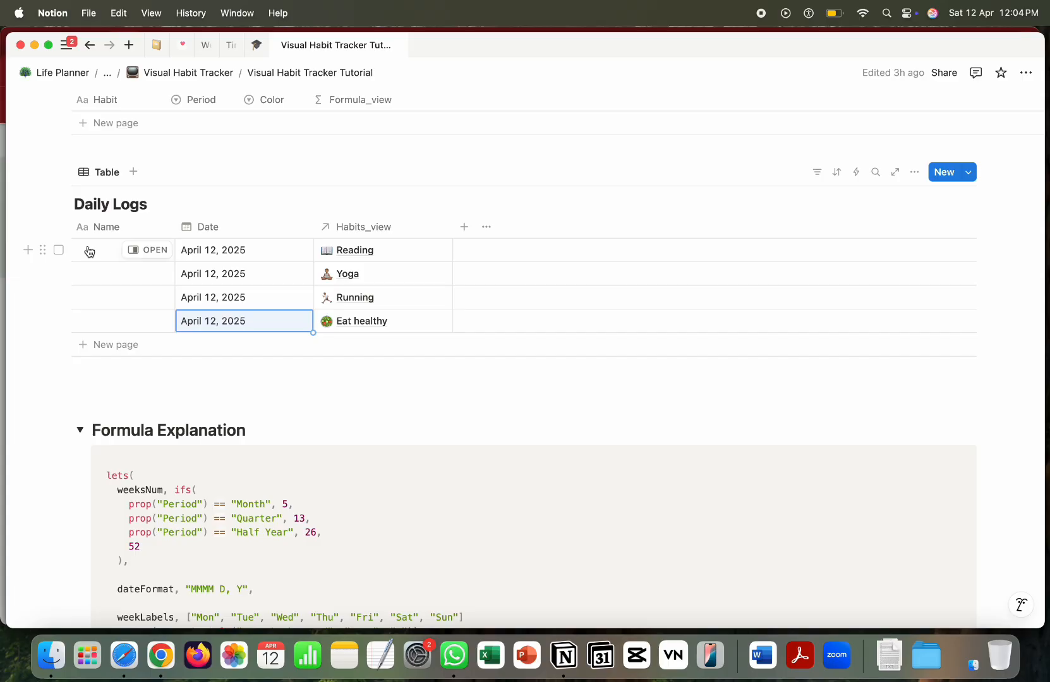
scroll(88, 251, up, 10)
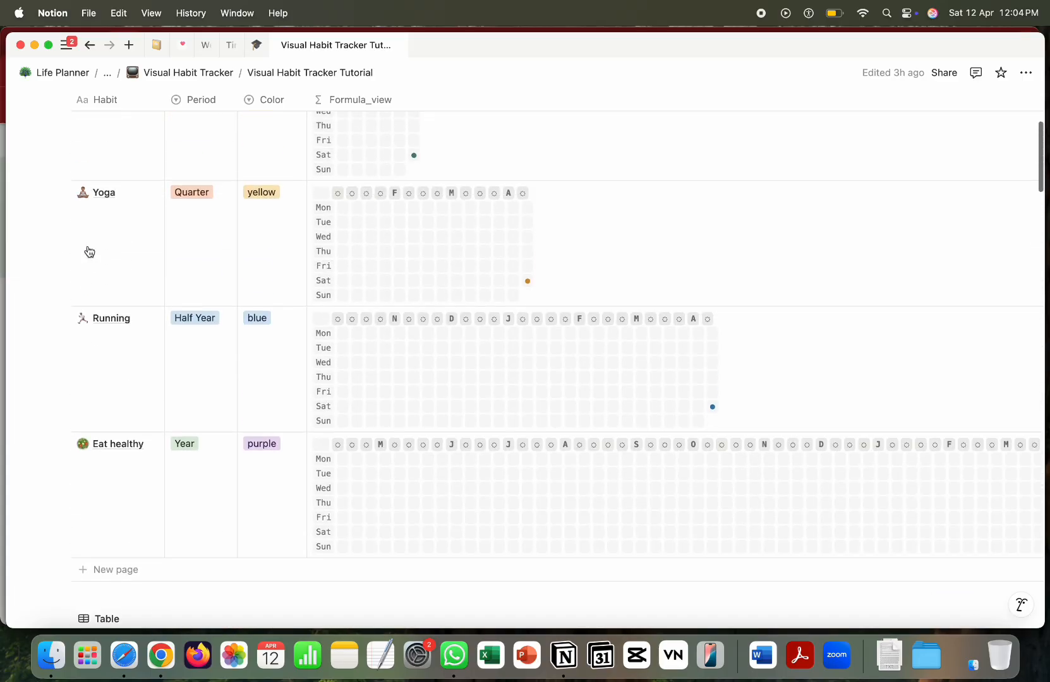
scroll(732, 185, right, 5)
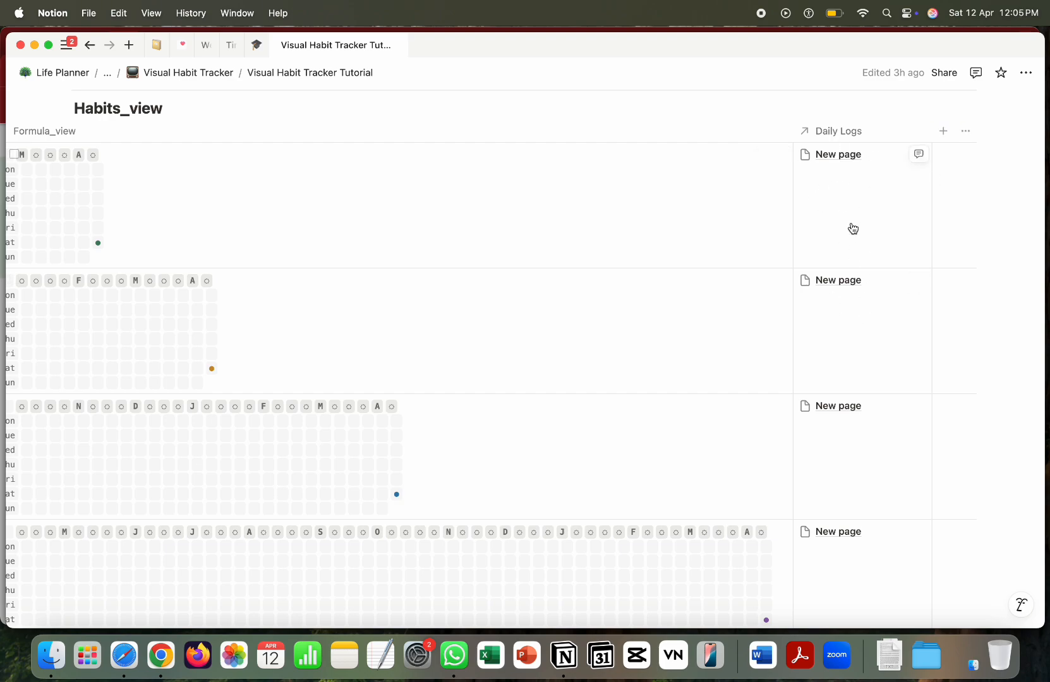
scroll(853, 228, up, 1)
scroll(853, 228, left, 5)
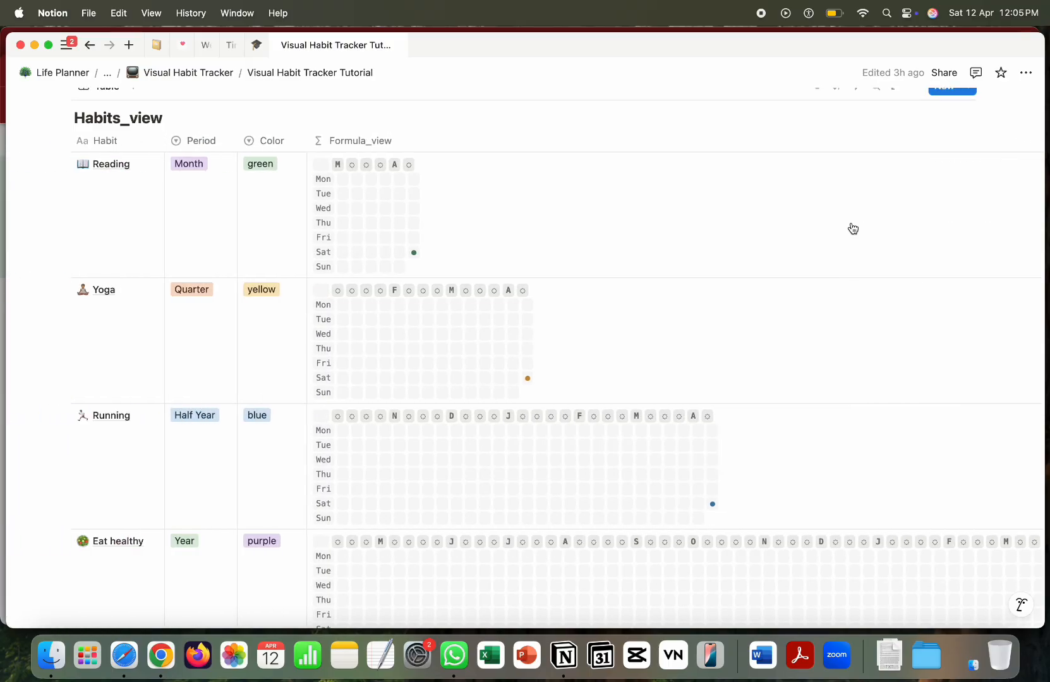
Step: Hide the Daily Logs property in the Habits_view table
scroll(853, 229, right, 5)
click(829, 140)
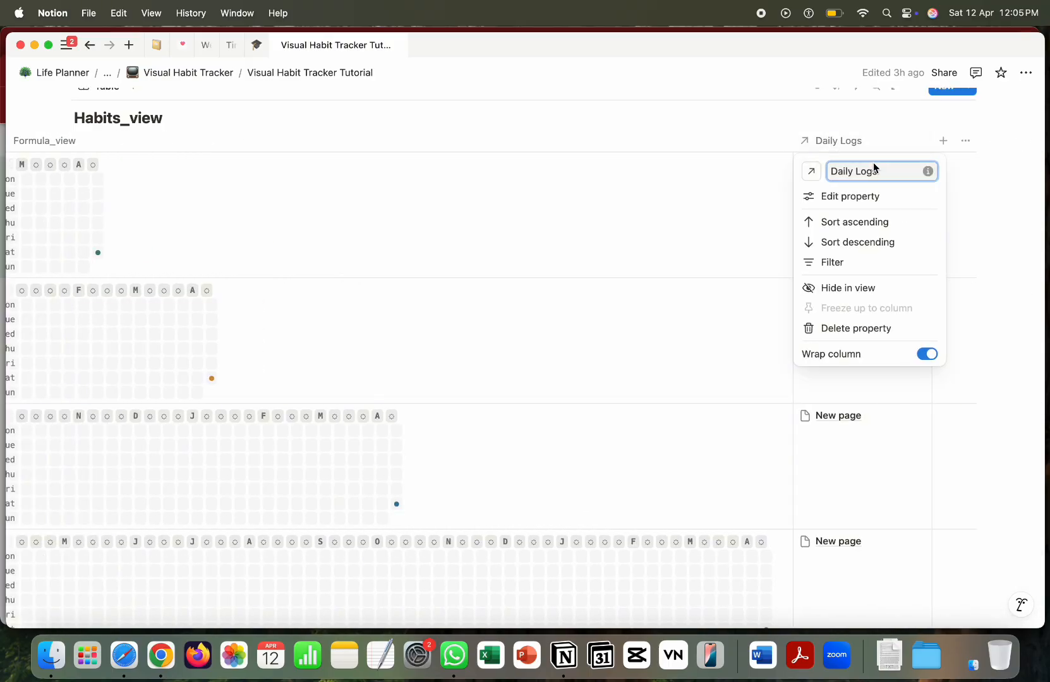
click(844, 294)
scroll(394, 264, left, 5)
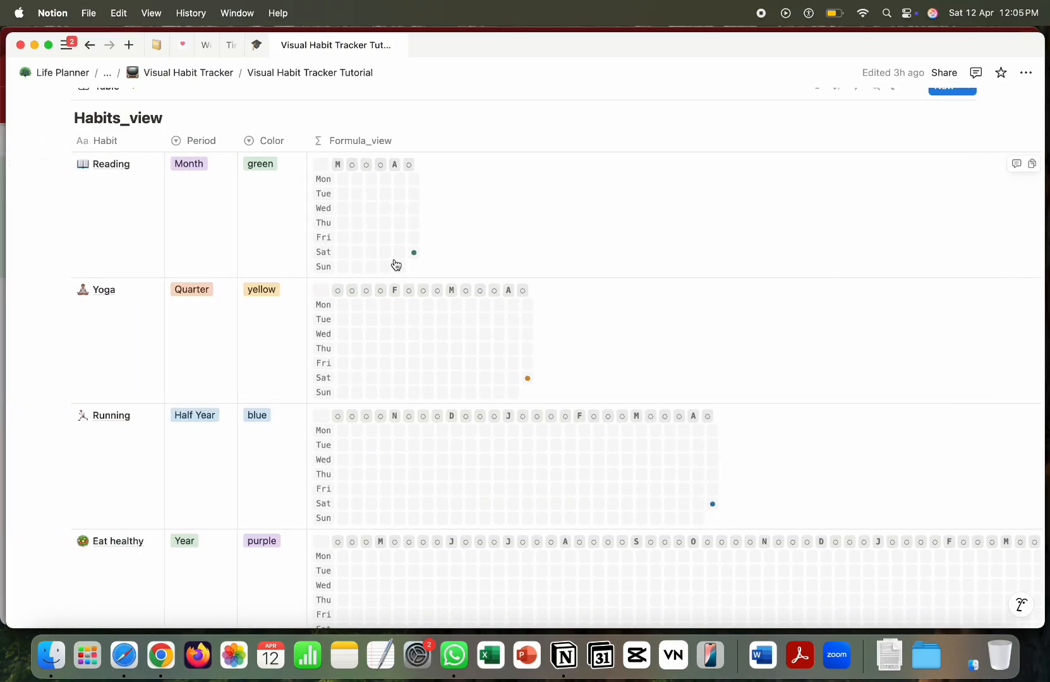
Step: Duplicate the Habits_view table view and name the copy Gallery
scroll(396, 265, down, 5)
scroll(396, 264, up, 8)
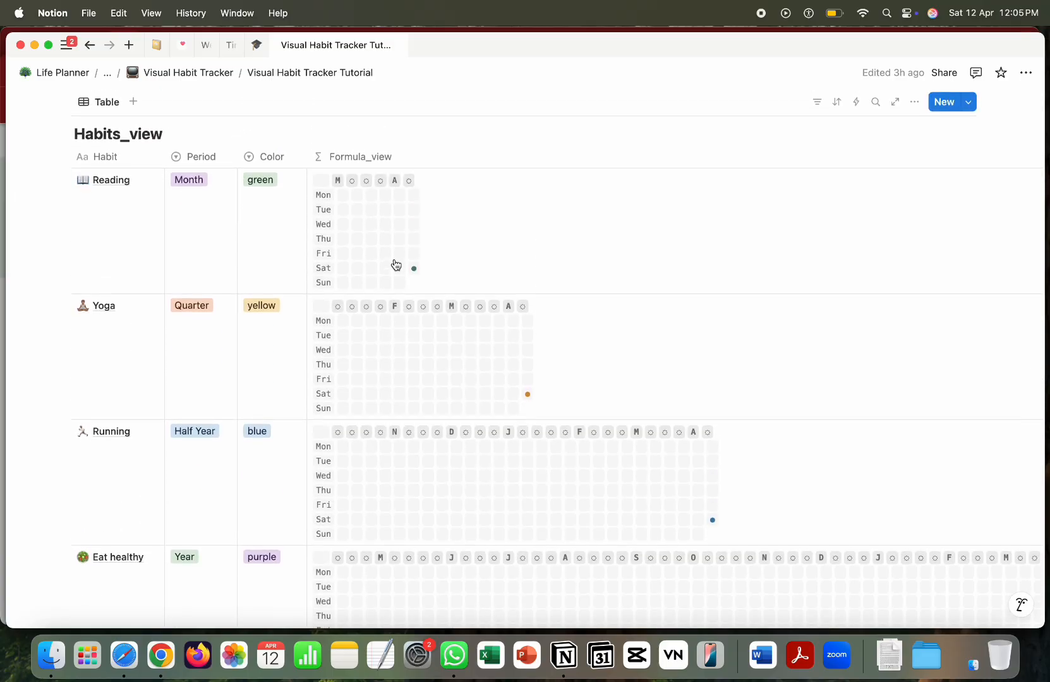
scroll(396, 265, up, 2)
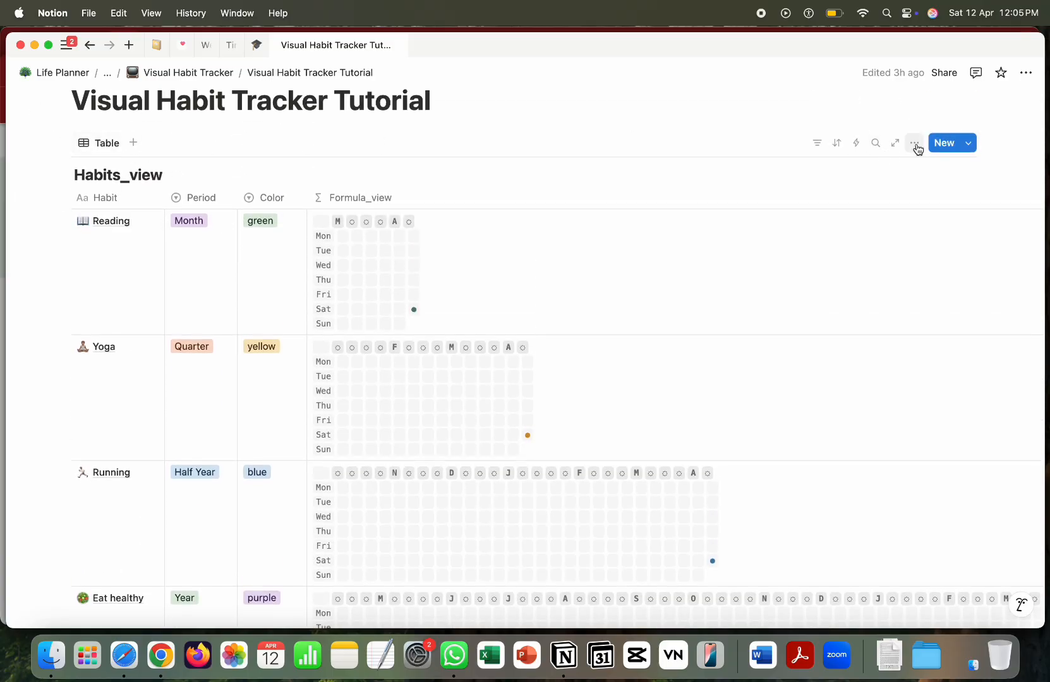
click(112, 142)
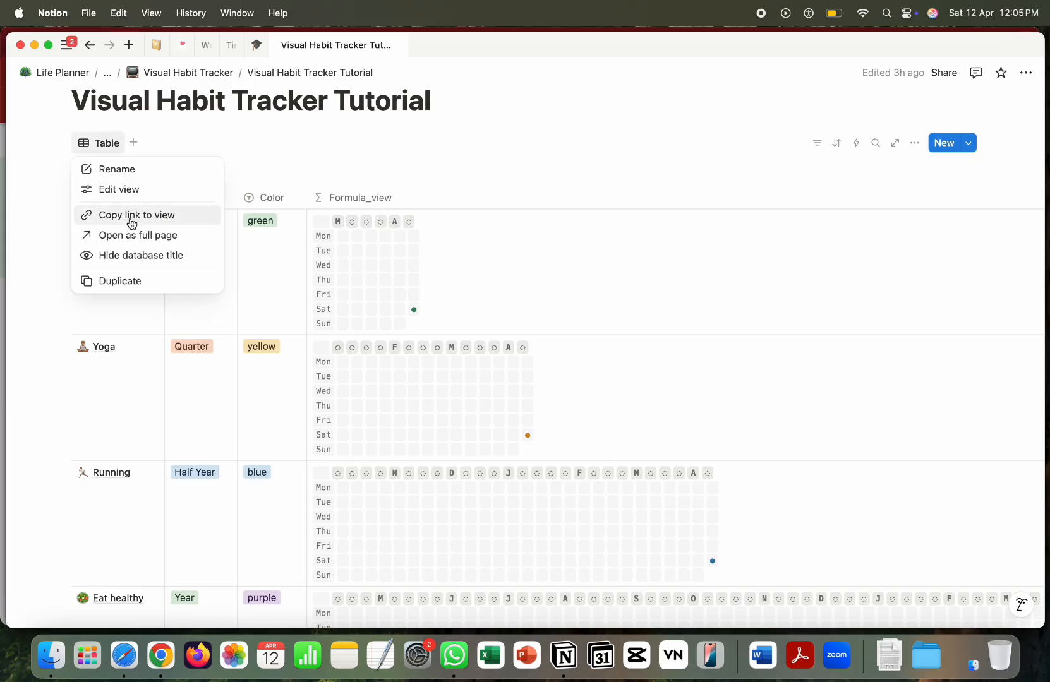
click(117, 282)
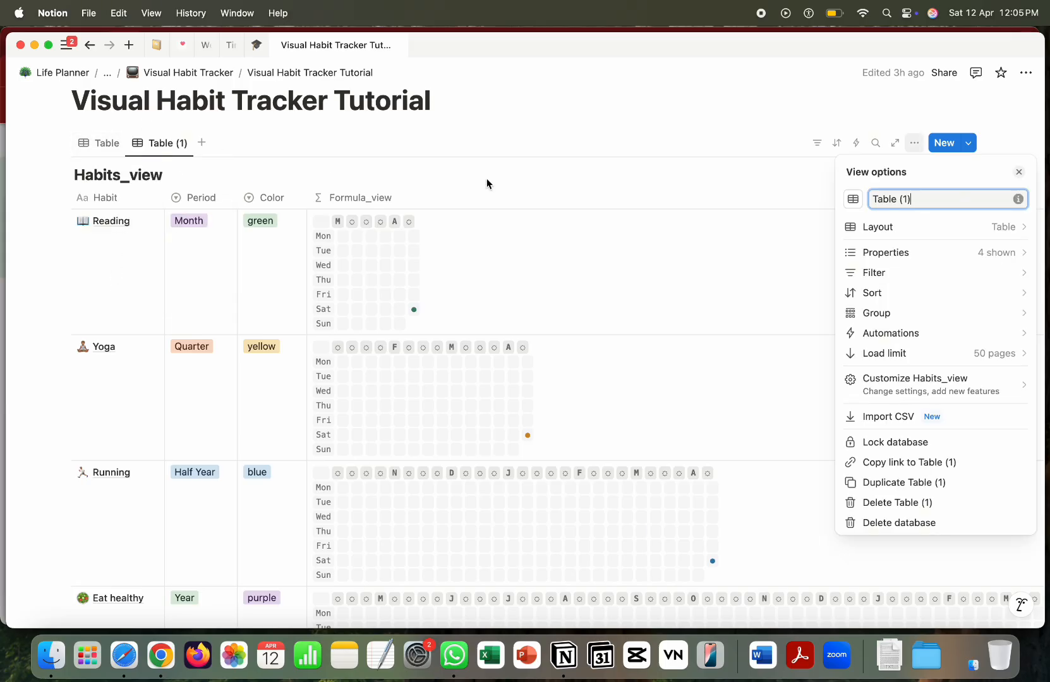
key(BackSpace)
key(BackSpace)
key(BackSpace)
key(BackSpace)
key(BackSpace)
key(BackSpace)
key(BackSpace)
key(BackSpace)
key(BackSpace)
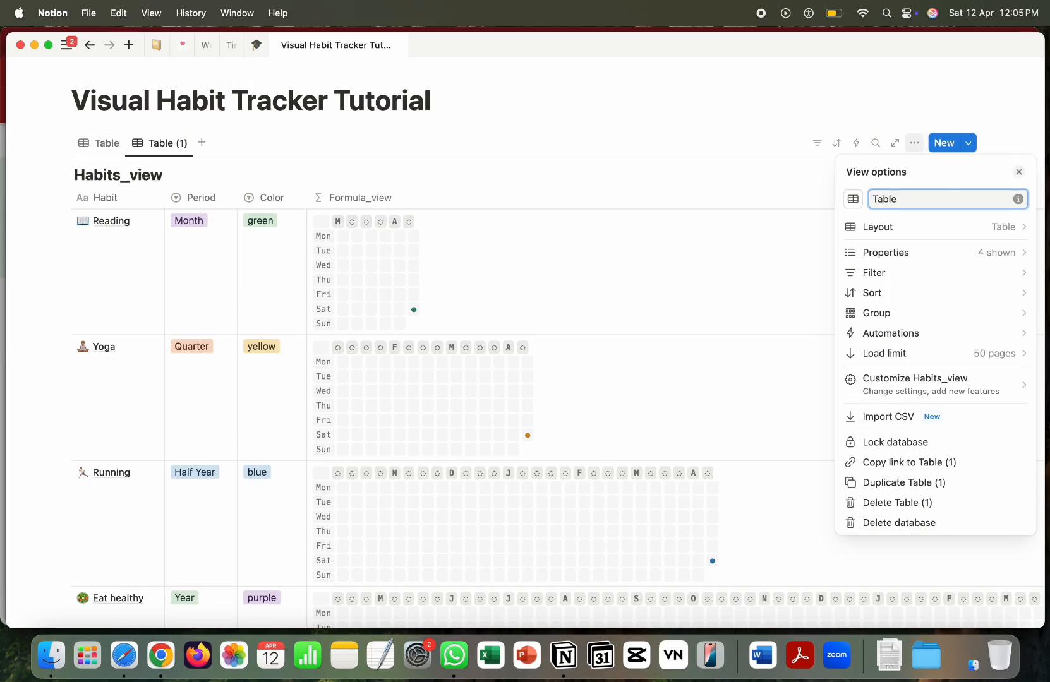
text(Gallery)
Step: Switch the duplicated view to the Gallery layout and set its card preview to None
click(1011, 227)
click(912, 264)
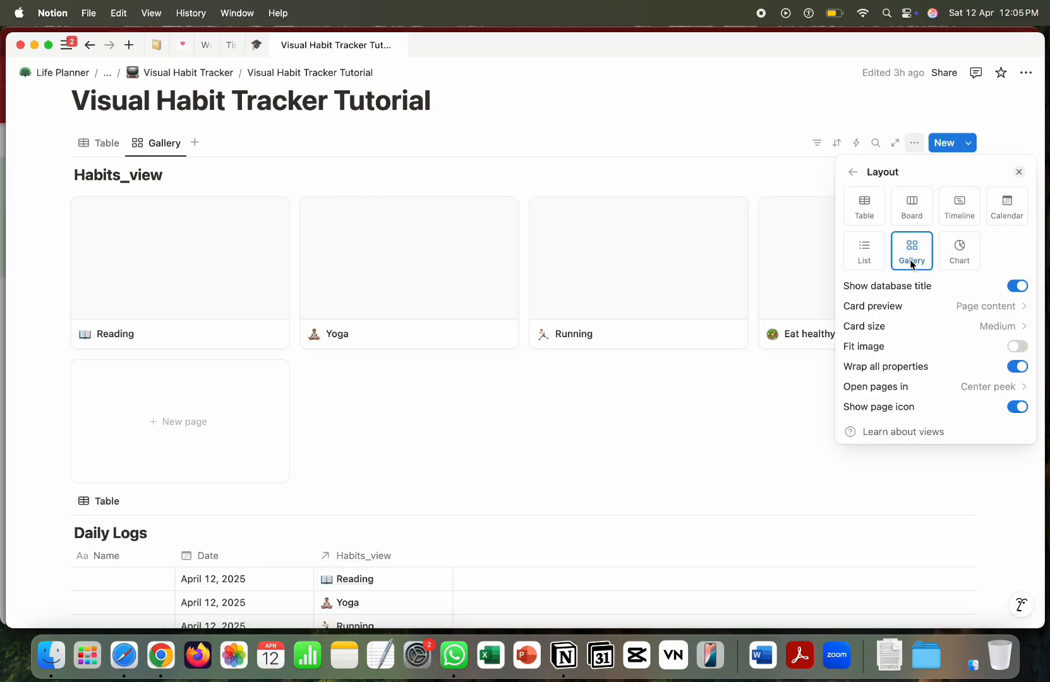
click(983, 314)
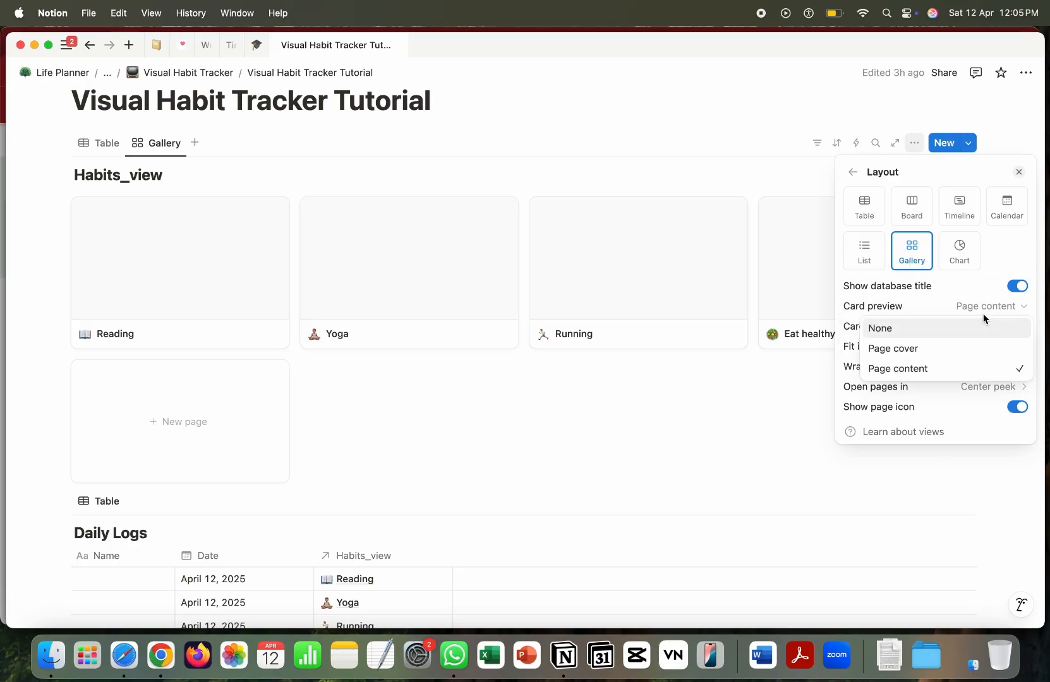
click(890, 330)
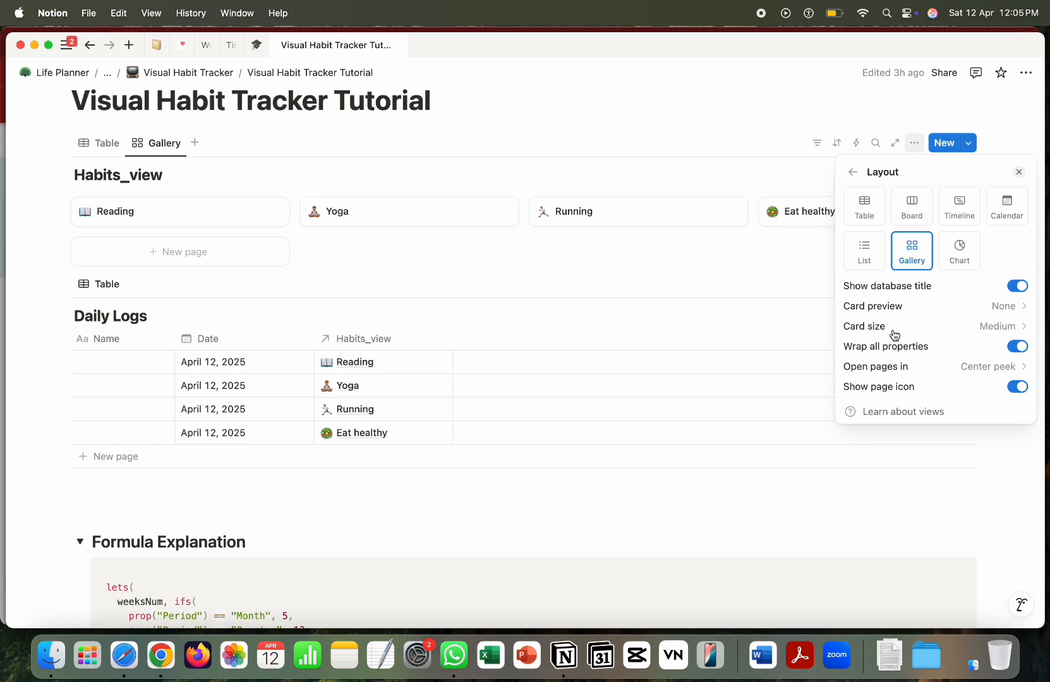
Step: Show the Formula_view property on the gallery cards and close the view options
click(853, 172)
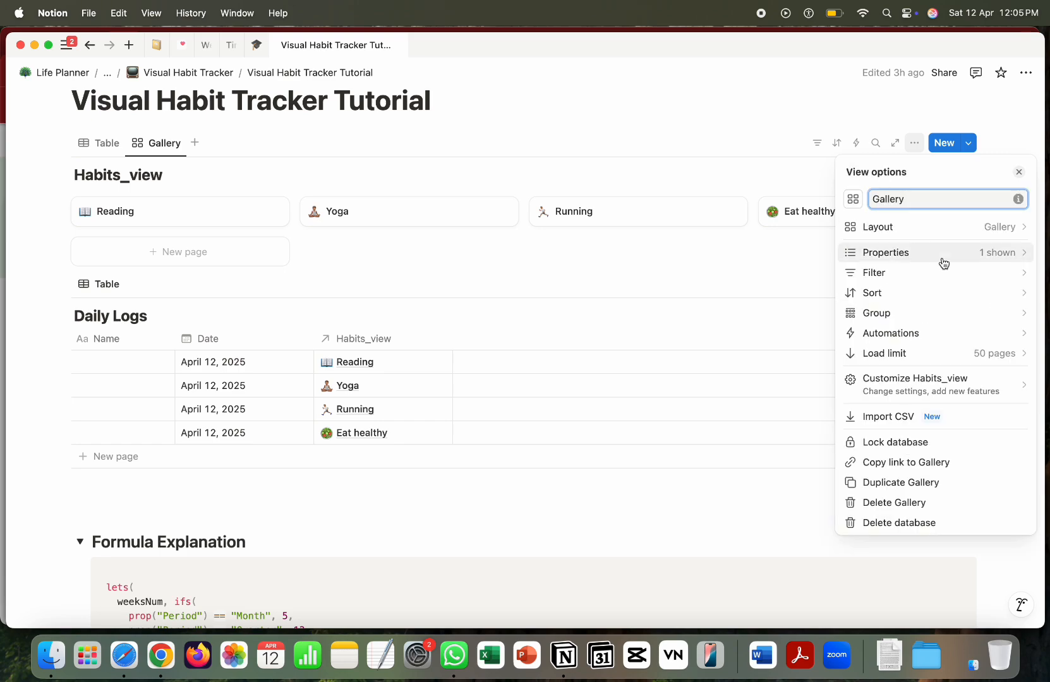
click(943, 259)
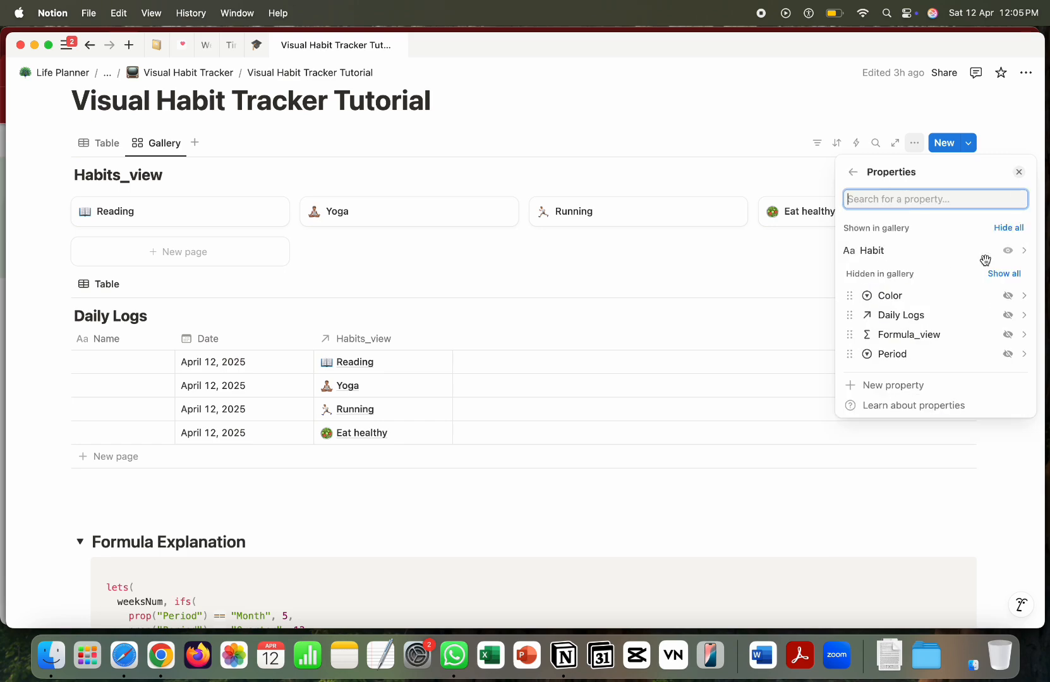
click(1008, 335)
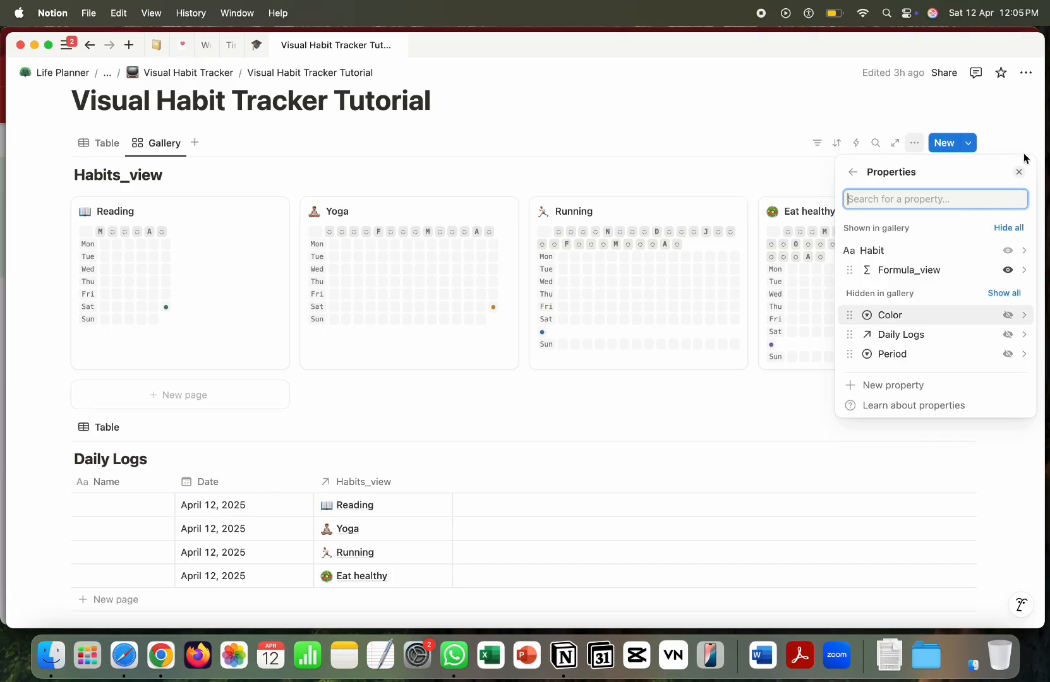
click(1019, 172)
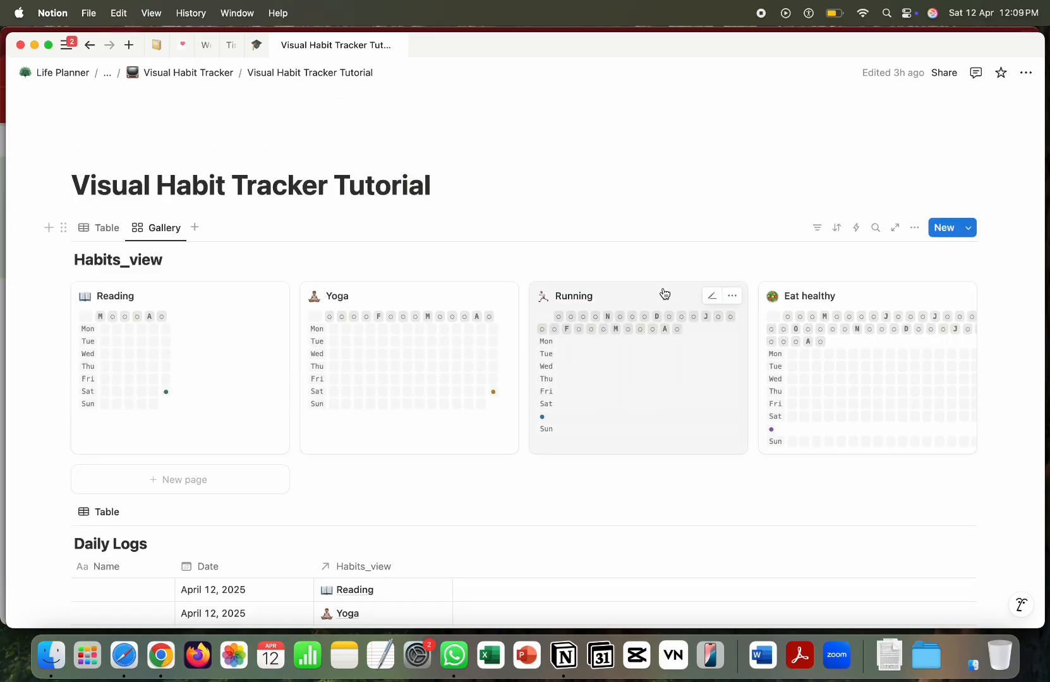
Step: Read through the grid formula under Formula Explanation down to the summary list of what it shows
scroll(663, 294, down, 3)
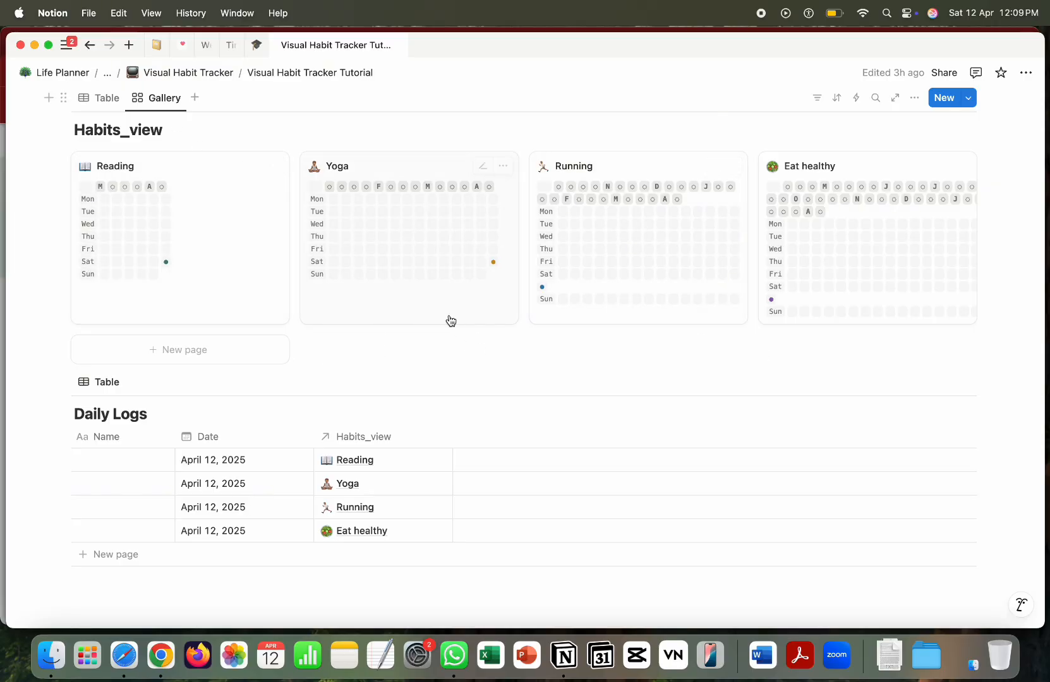
scroll(410, 303, down, 3)
scroll(410, 301, down, 15)
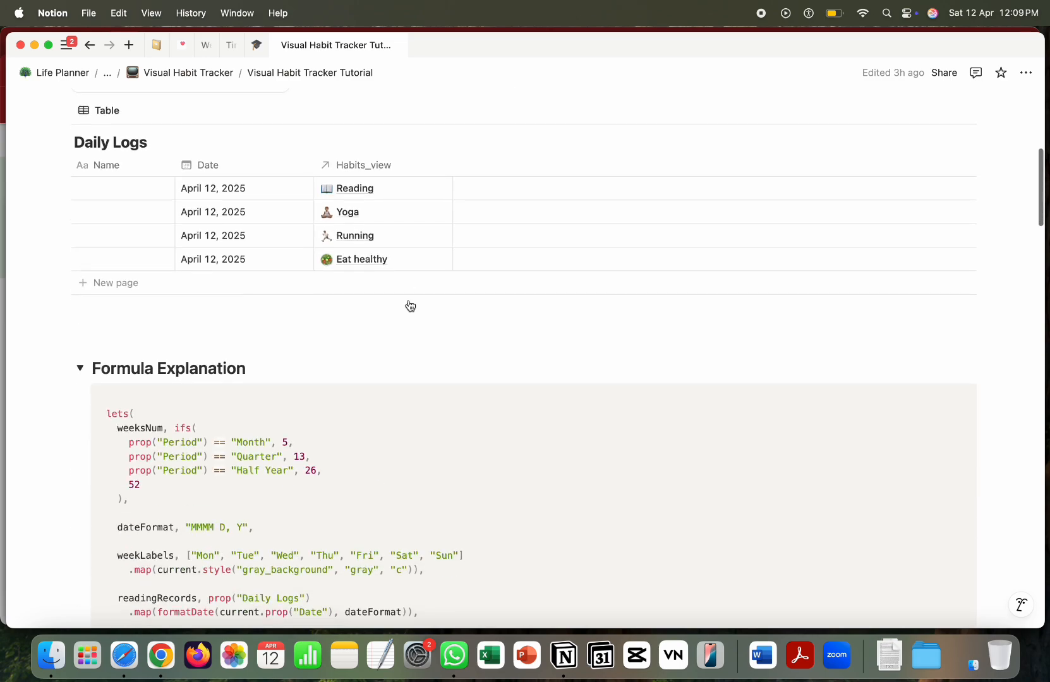
scroll(409, 301, up, 4)
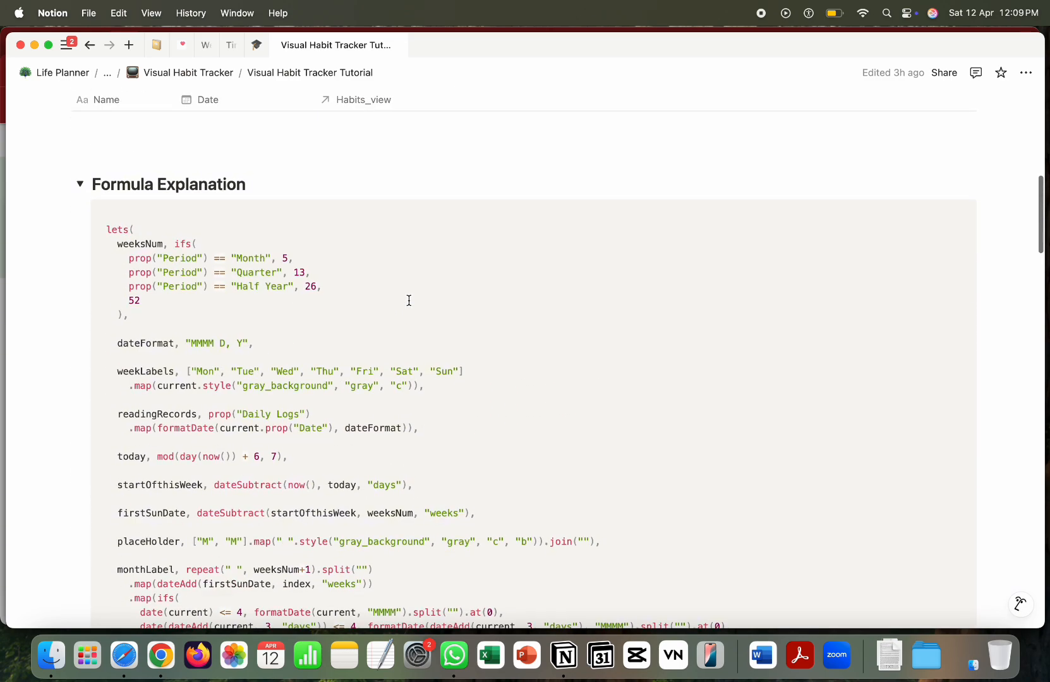
scroll(409, 301, down, 13)
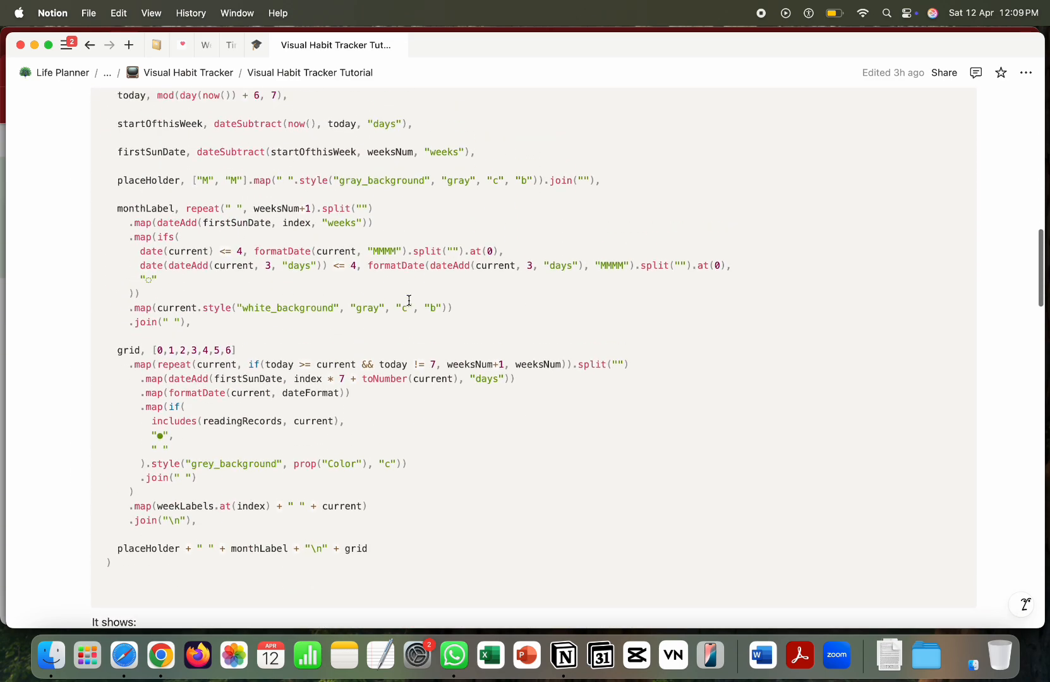
scroll(410, 301, up, 3)
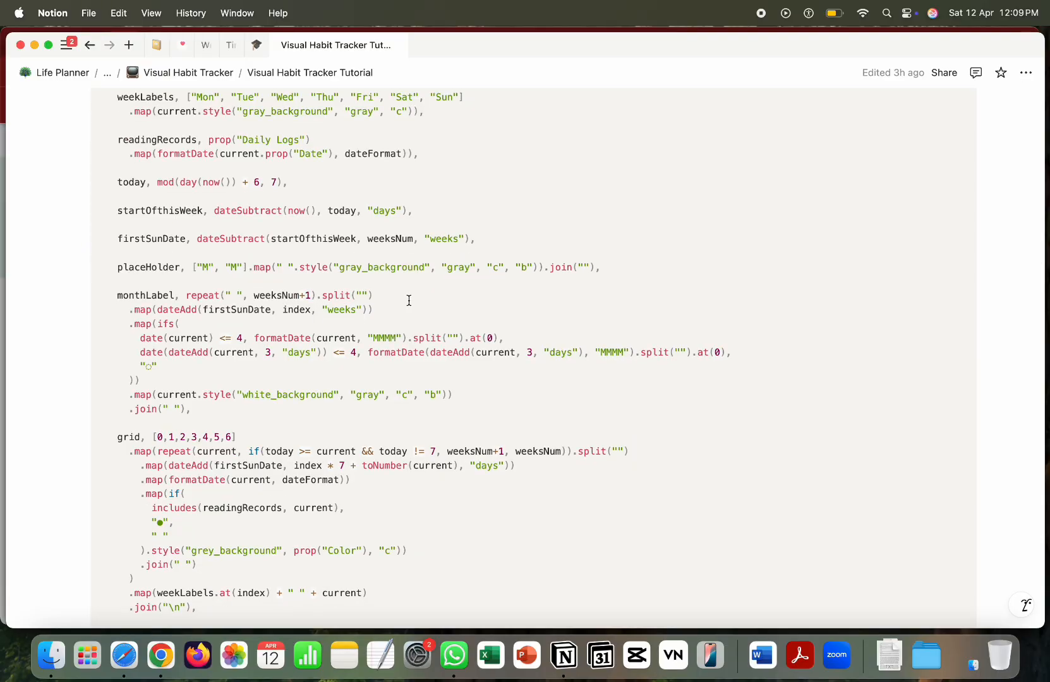
scroll(409, 301, up, 6)
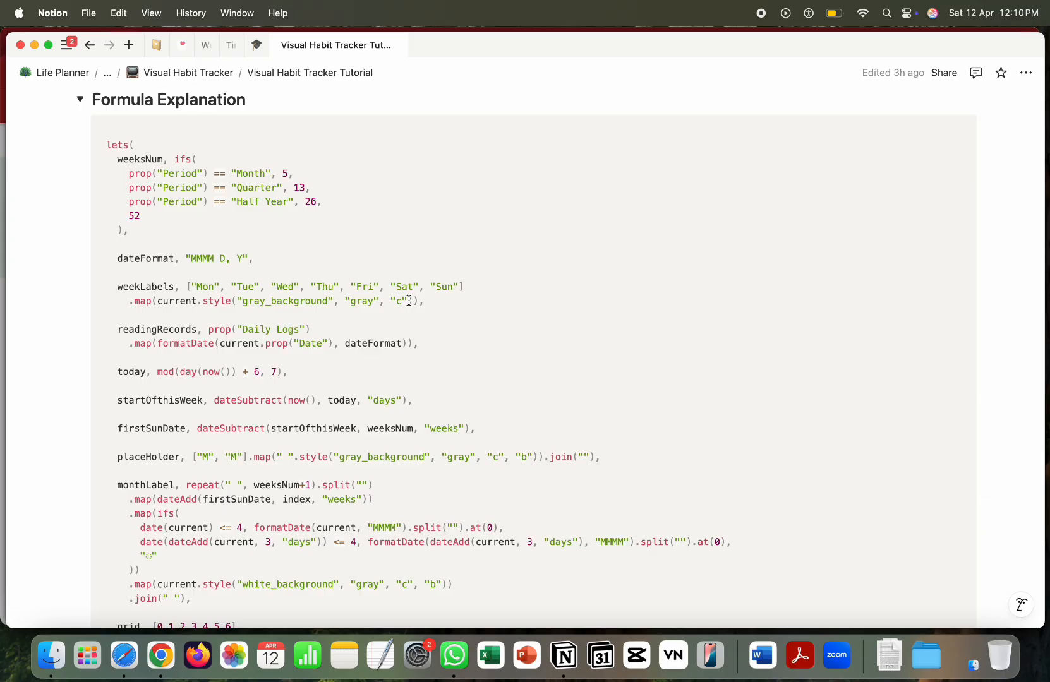
scroll(410, 300, down, 1)
scroll(409, 300, up, 1)
scroll(409, 300, down, 1)
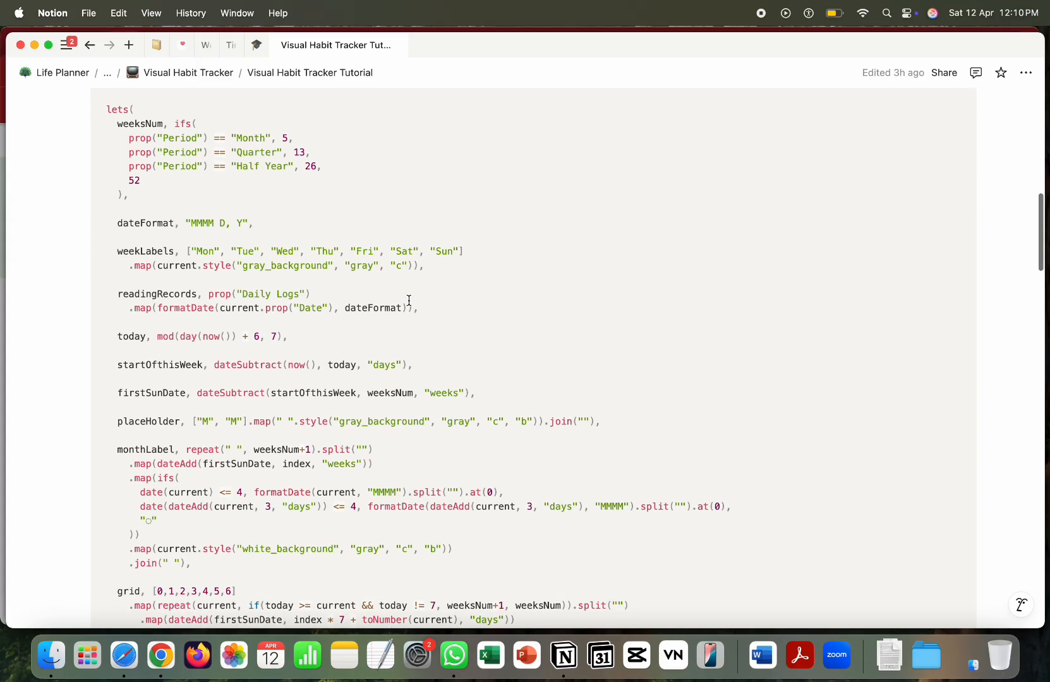
scroll(410, 301, up, 1)
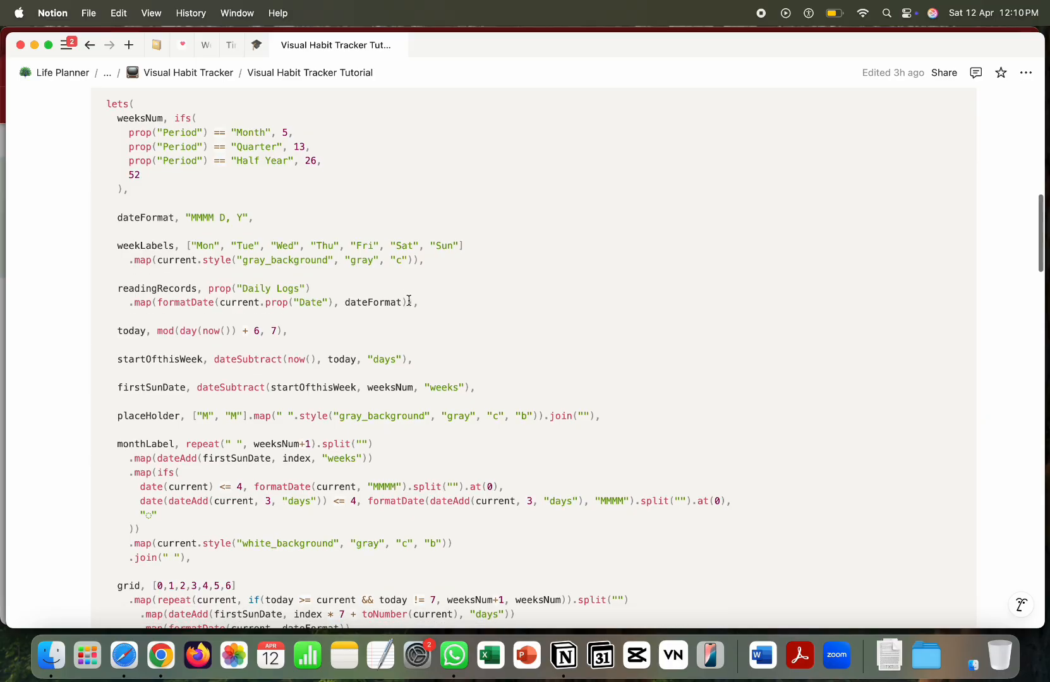
scroll(409, 301, down, 15)
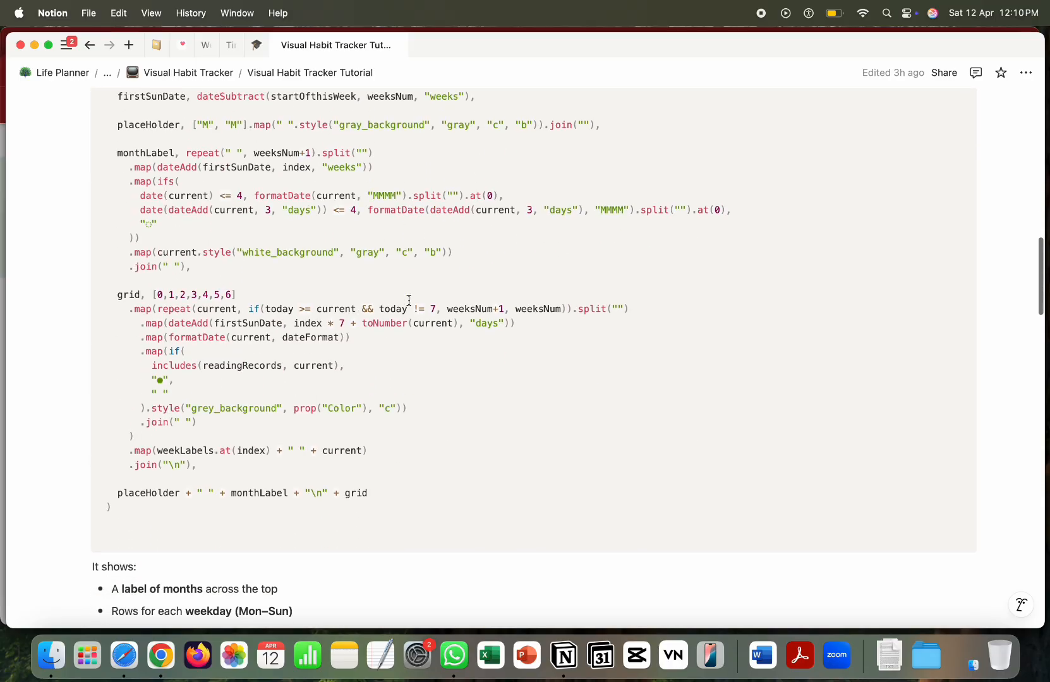
scroll(409, 301, down, 4)
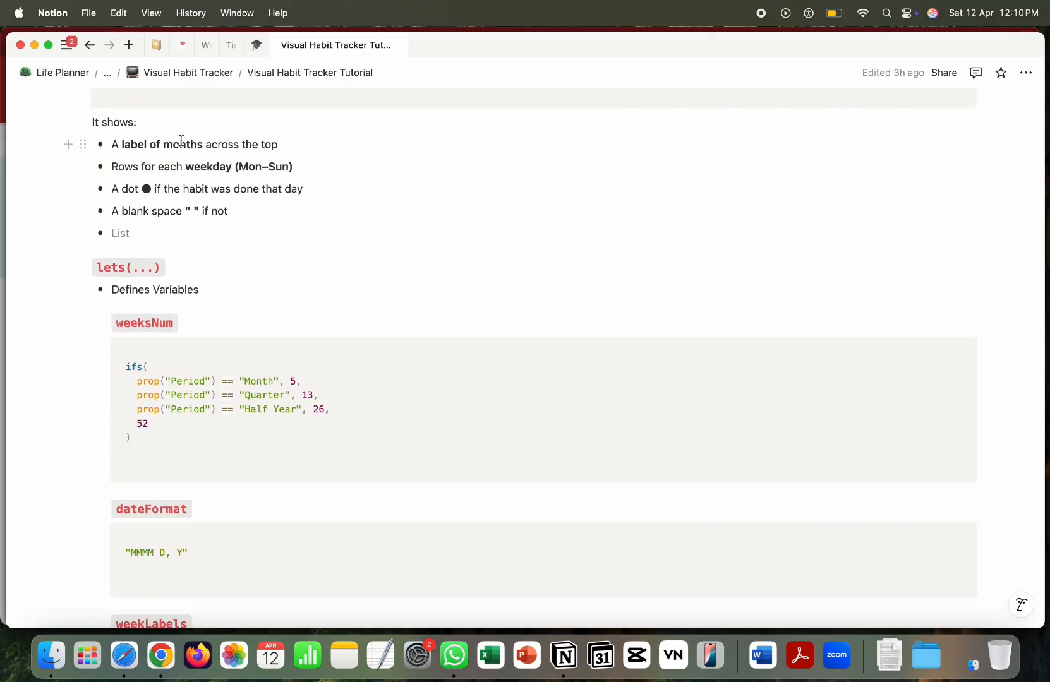
Step: Compare the month labels, weekday rows and dots on the gallery cards with the summary list under the formula
scroll(326, 144, up, 20)
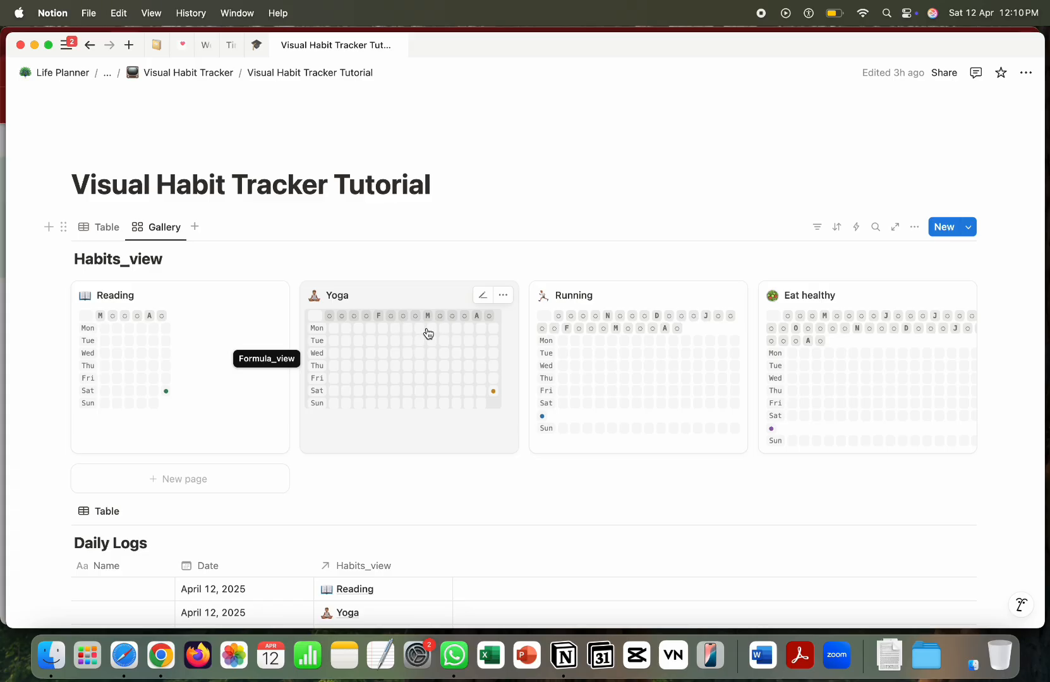
scroll(427, 328, down, 10)
scroll(427, 328, down, 4)
scroll(432, 313, up, 3)
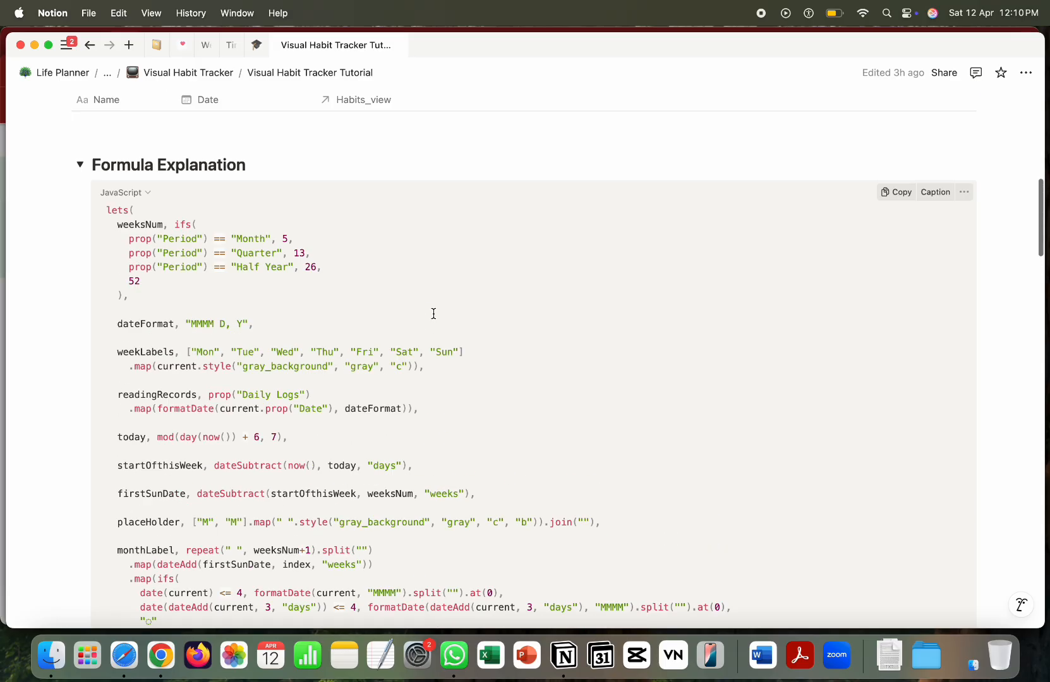
scroll(432, 312, down, 6)
scroll(433, 312, down, 7)
scroll(433, 312, up, 1)
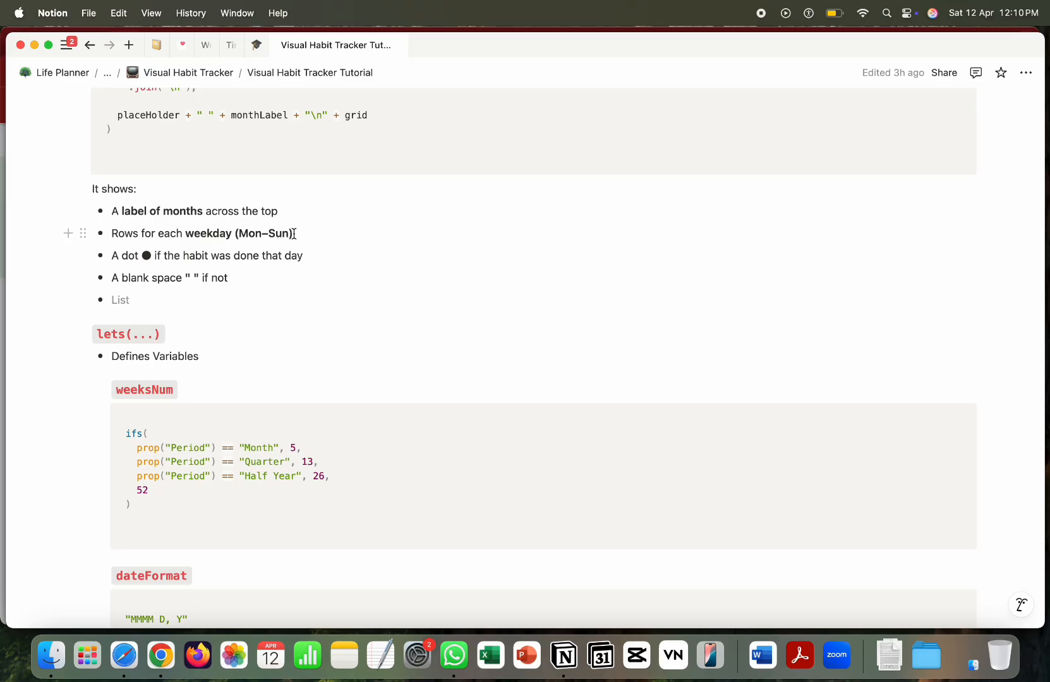
scroll(295, 235, up, 20)
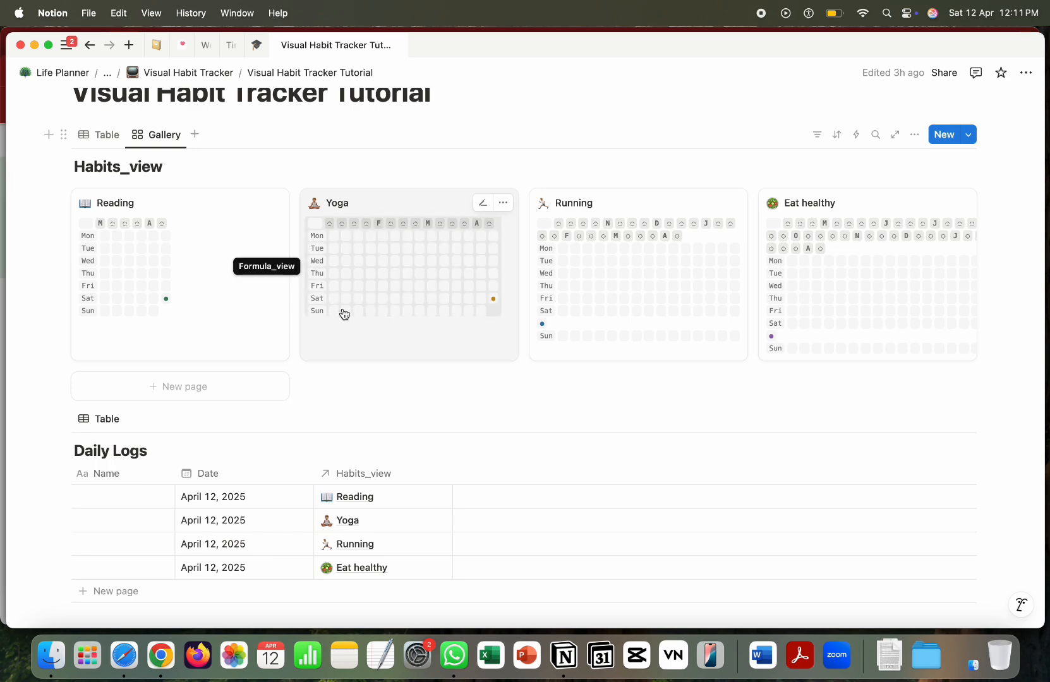
scroll(343, 310, down, 15)
scroll(343, 310, down, 7)
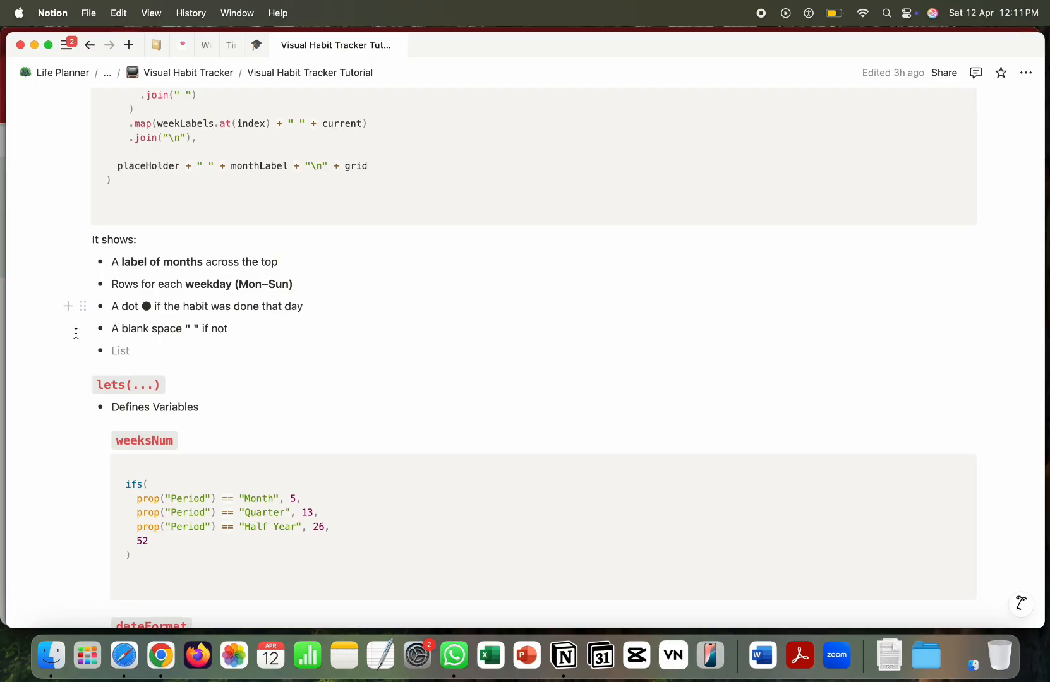
Step: Check the dots and blank spaces on the gallery cards, and read the lets(...) and weeksNum explanations
scroll(219, 327, up, 20)
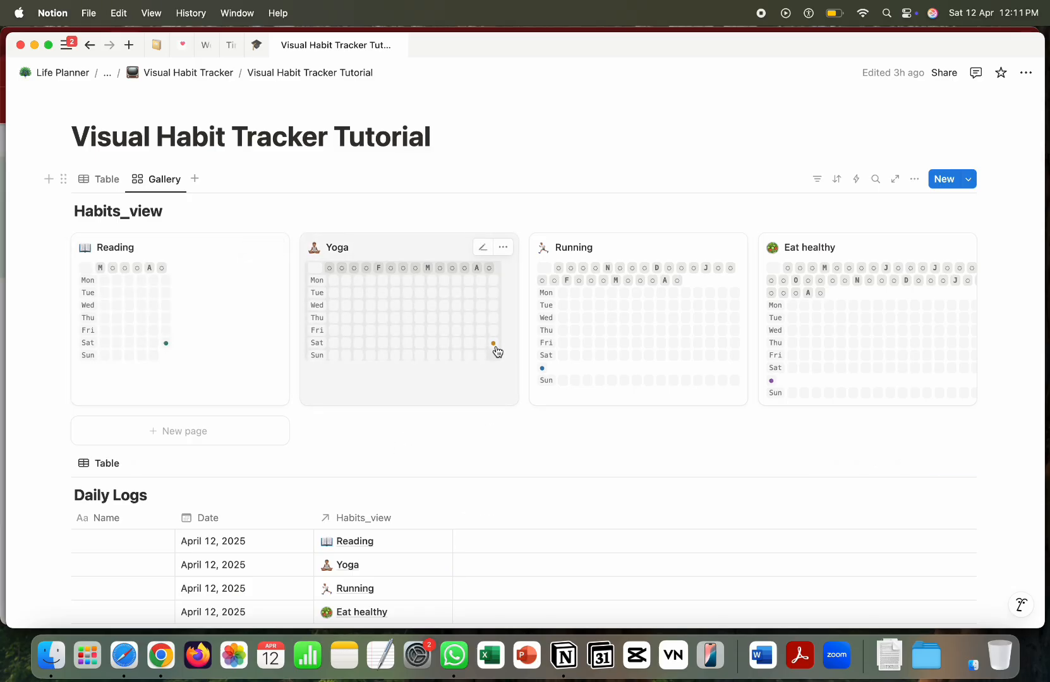
scroll(496, 352, down, 20)
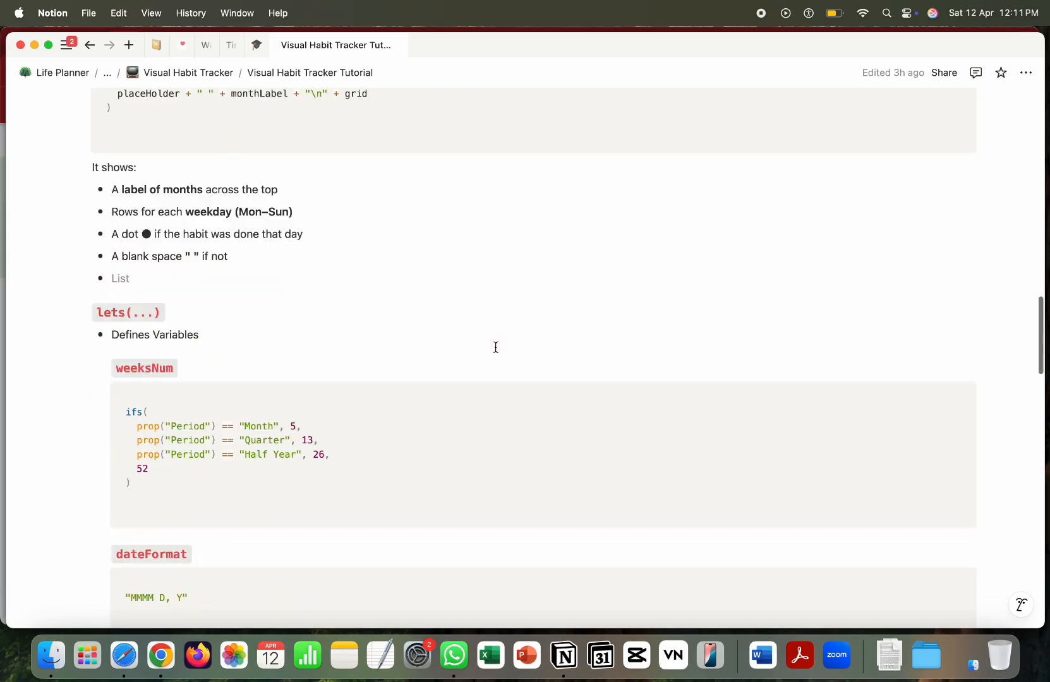
scroll(496, 347, up, 5)
scroll(496, 348, up, 10)
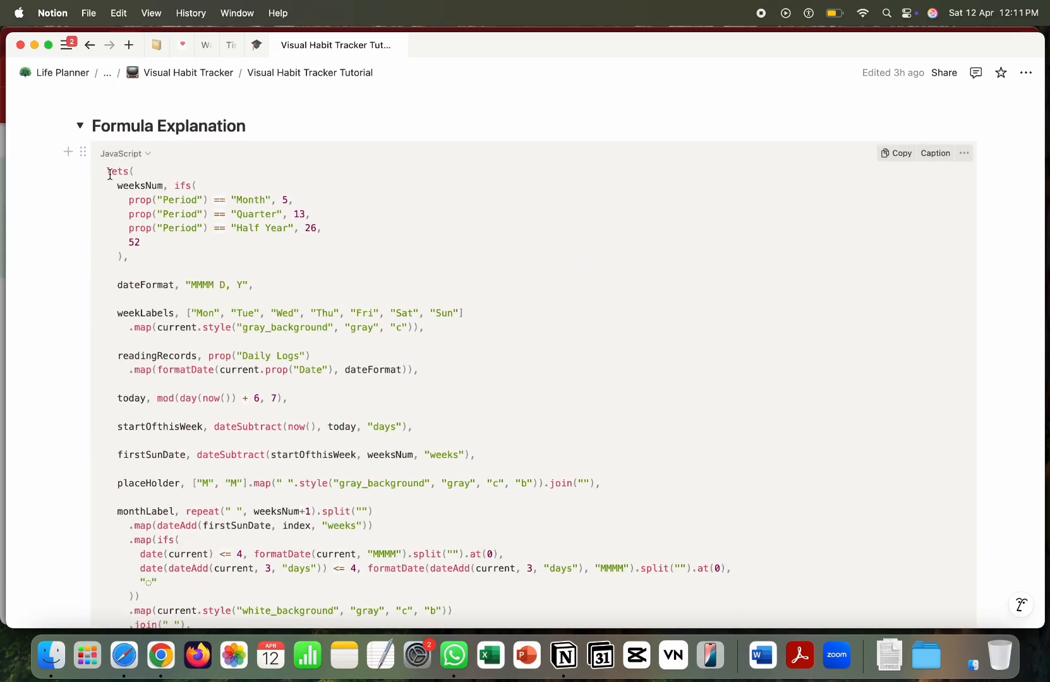
scroll(211, 270, down, 15)
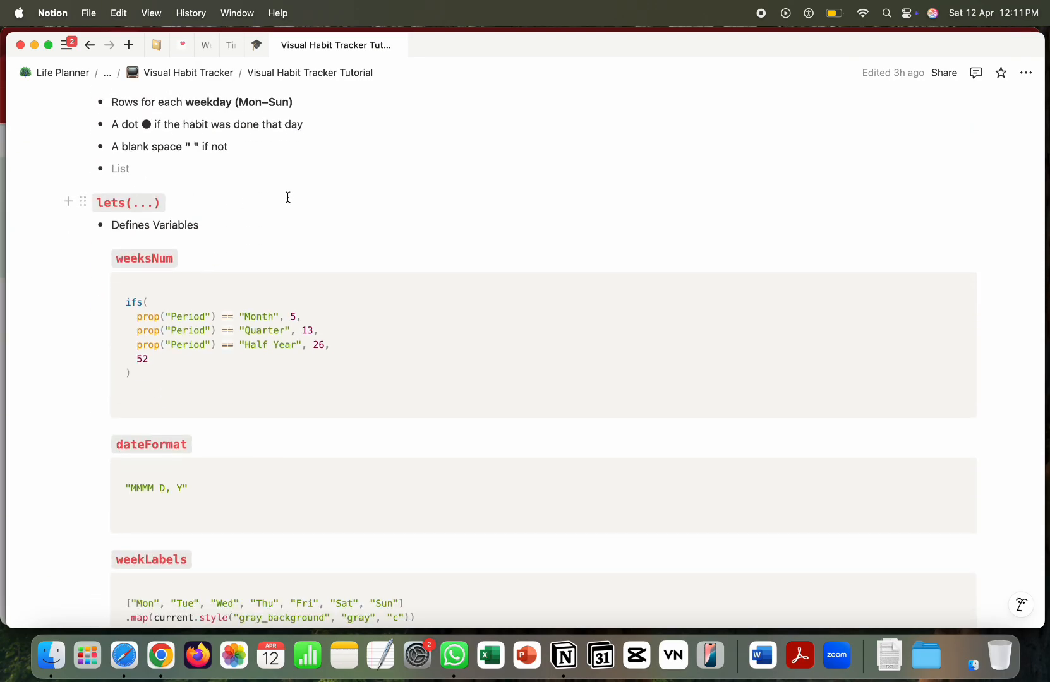
scroll(288, 197, down, 3)
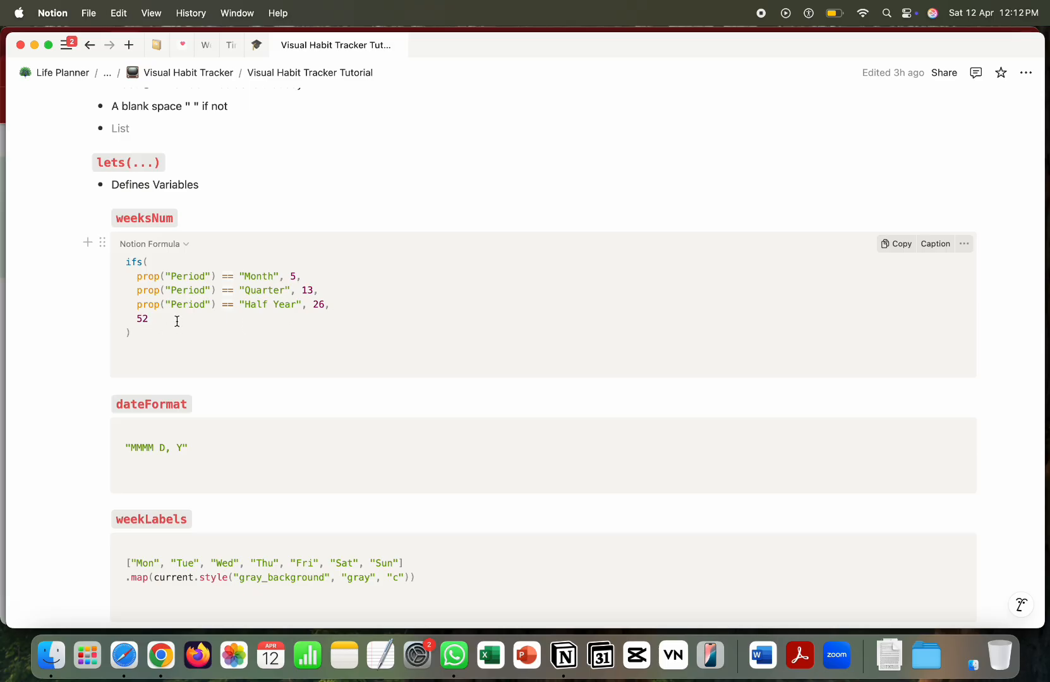
Step: Read the dateFormat and weekLabels explanations and compare the weekday labels with those on the gallery cards
scroll(193, 328, down, 5)
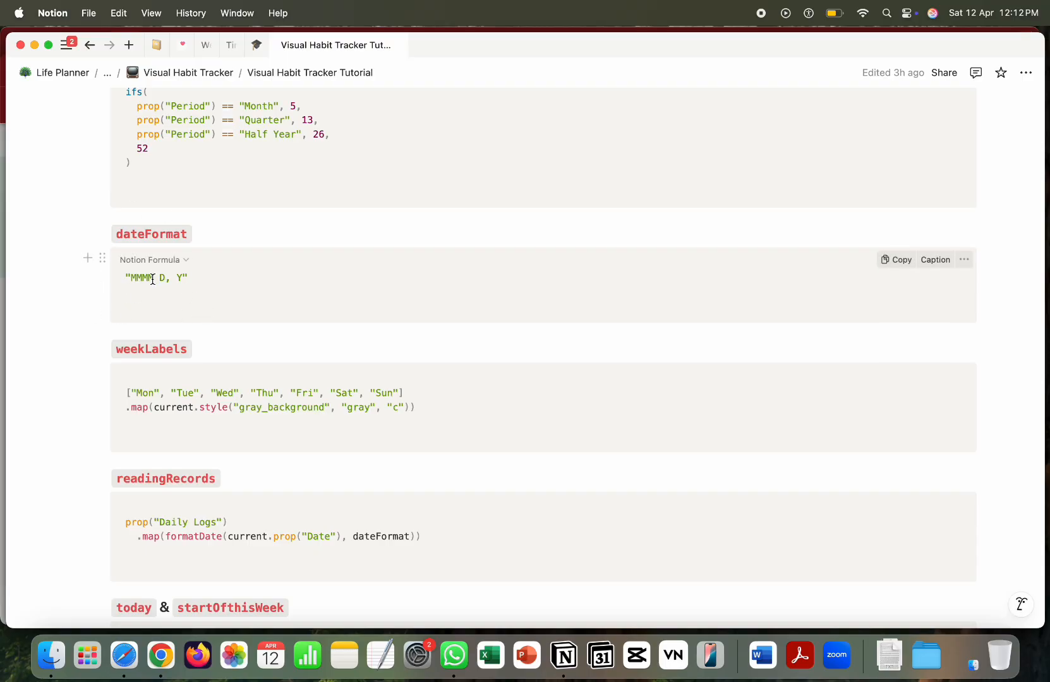
scroll(152, 279, up, 1)
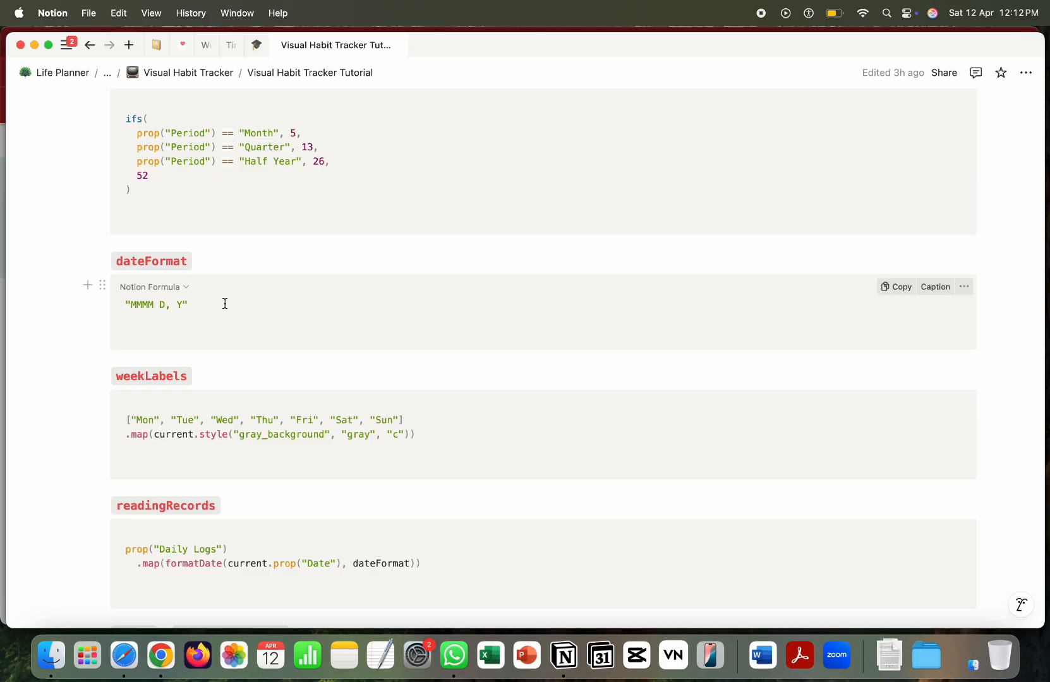
scroll(224, 304, down, 5)
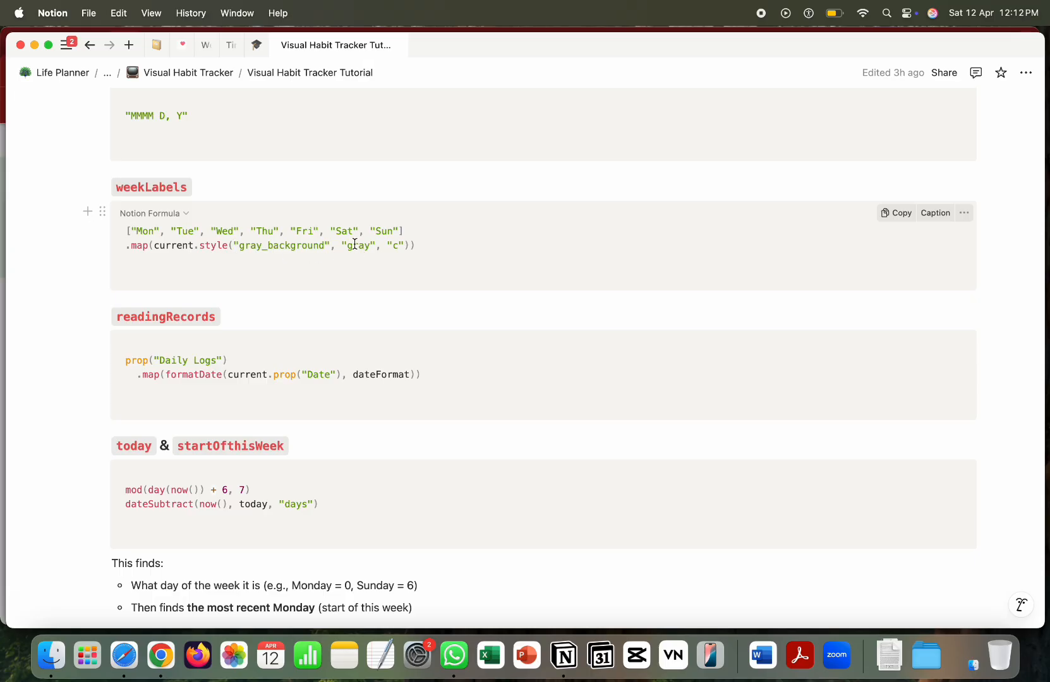
scroll(371, 247, up, 20)
scroll(372, 251, up, 4)
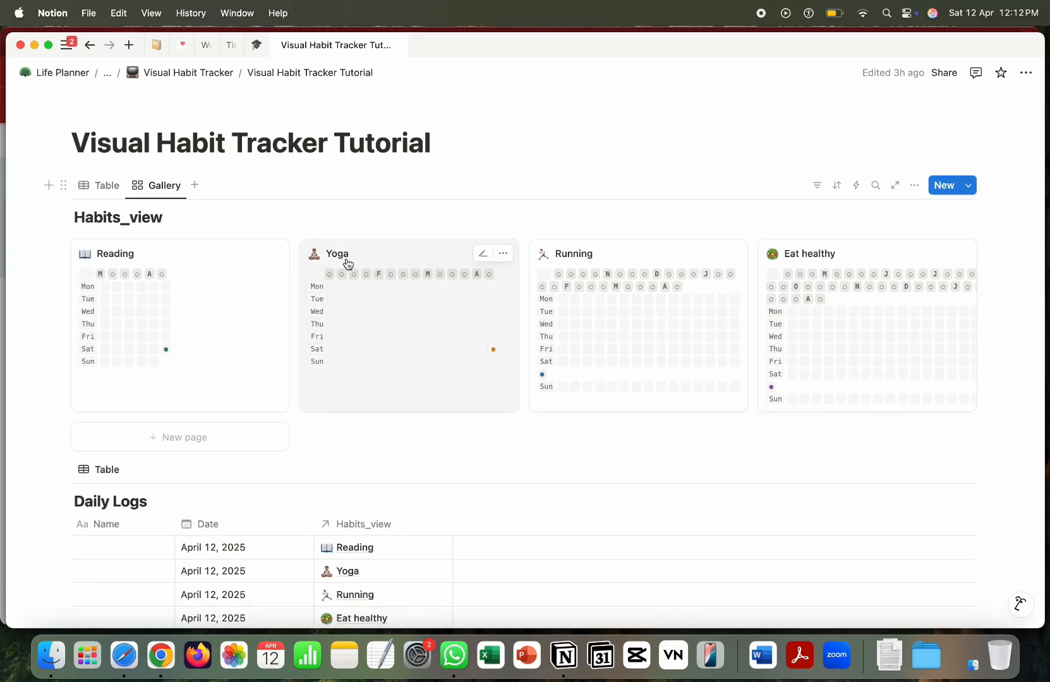
scroll(464, 390, down, 3)
scroll(464, 390, down, 20)
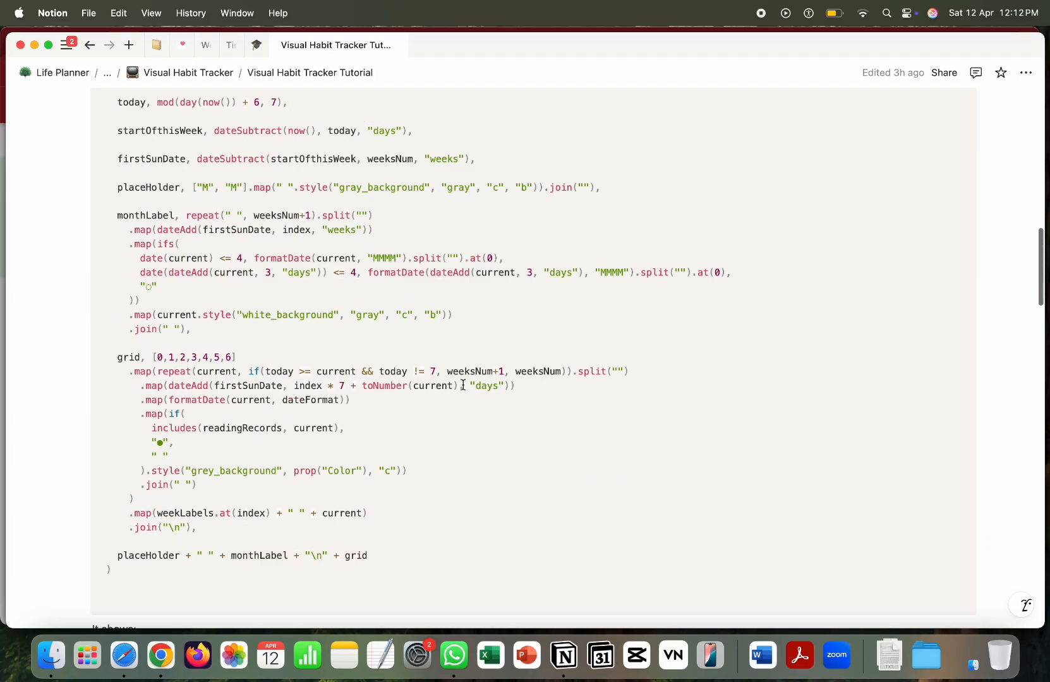
Step: Read the explanations of readingRecords, today, startOfthisWeek and firstSunDate in the formula breakdown
scroll(463, 385, down, 5)
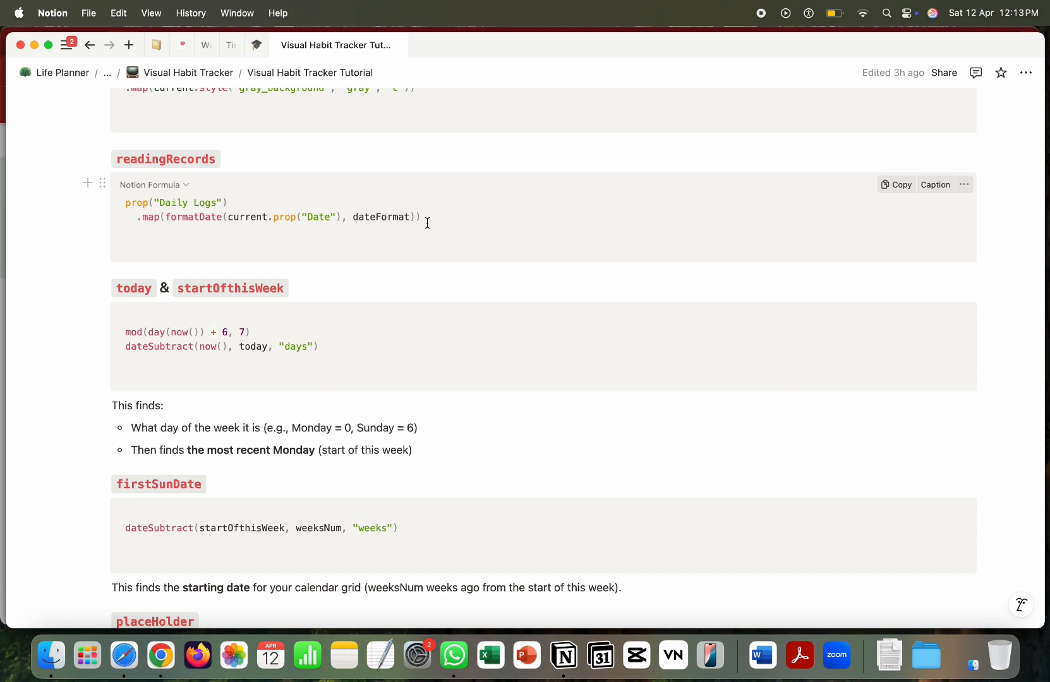
scroll(379, 218, up, 1)
scroll(380, 217, up, 5)
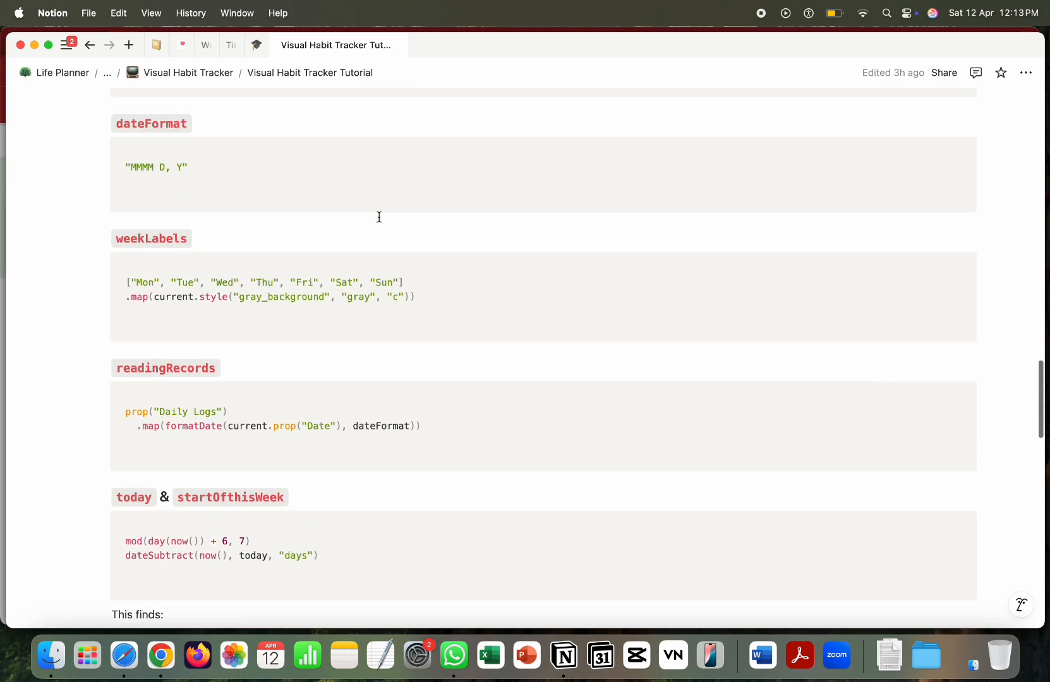
scroll(239, 225, down, 8)
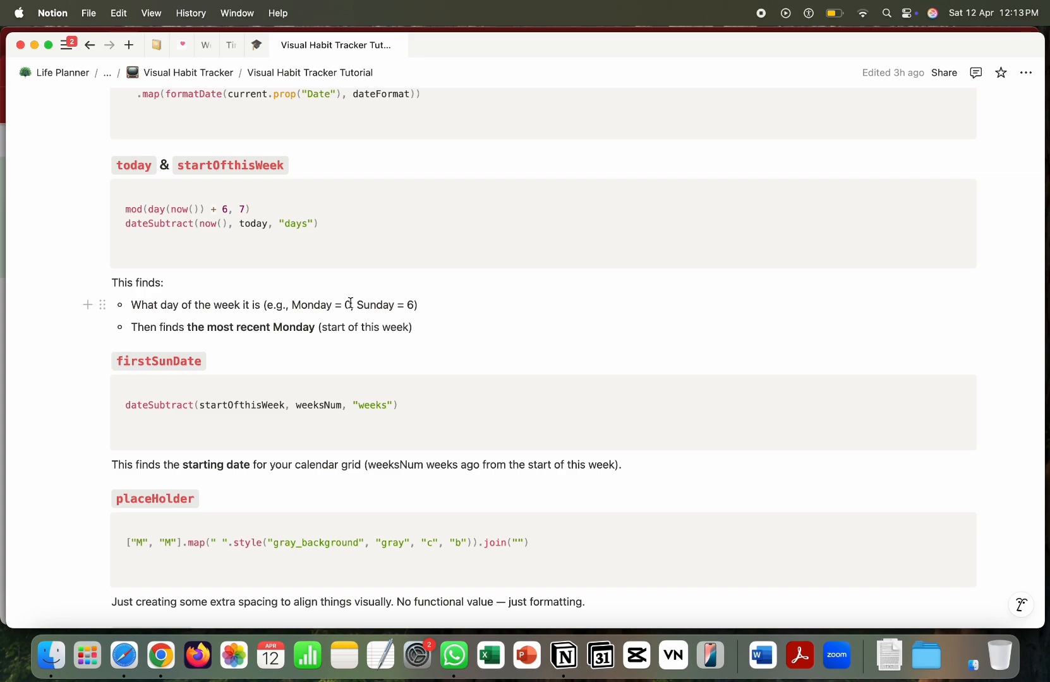
scroll(351, 303, down, 1)
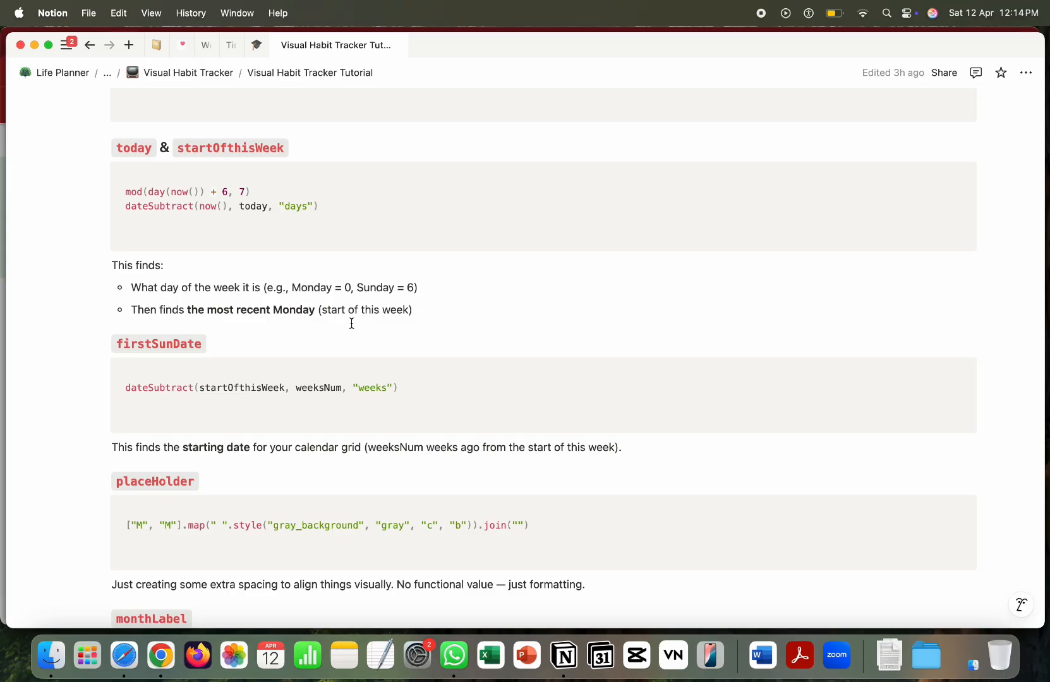
scroll(352, 323, down, 5)
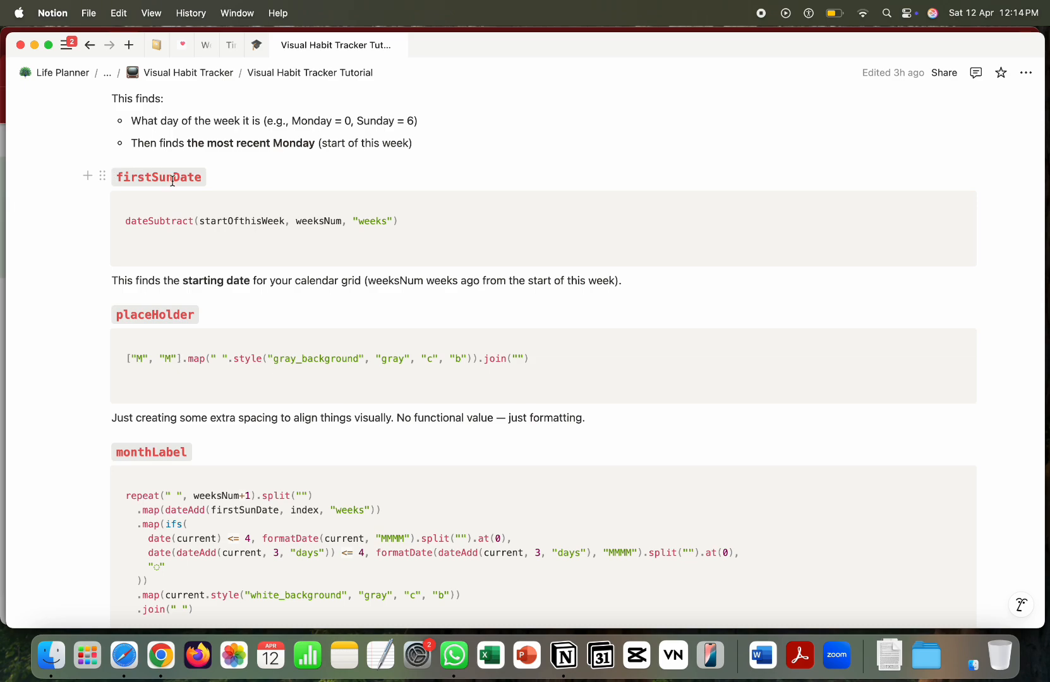
Step: Read the placeHolder and monthLabel explanations and compare them with the month letters heading the gallery grids
scroll(173, 181, down, 5)
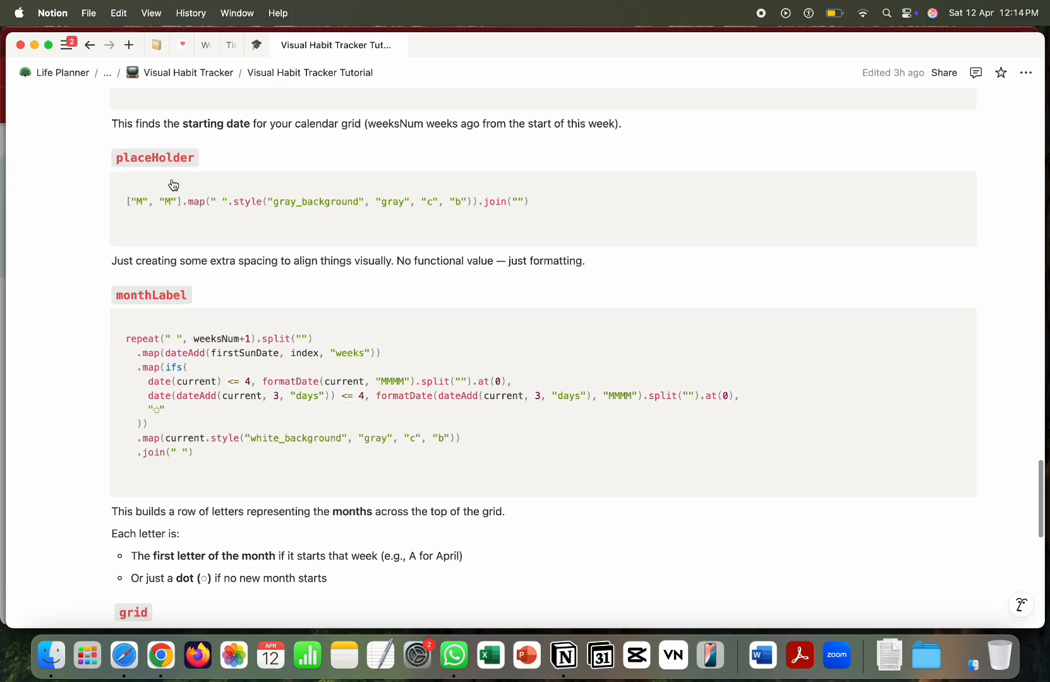
scroll(173, 182, down, 1)
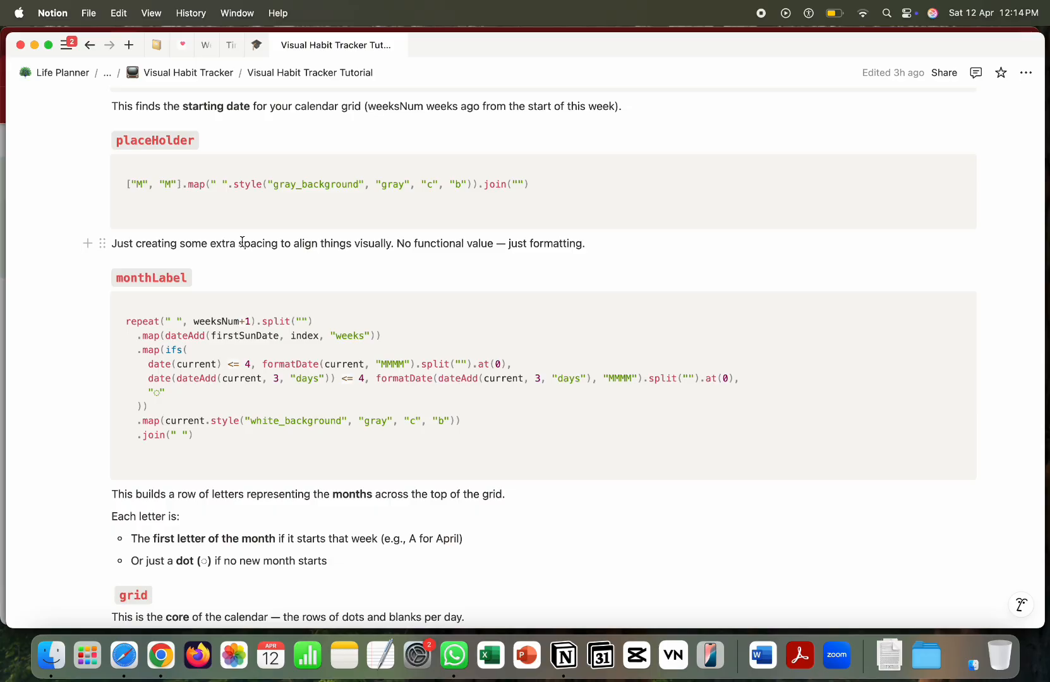
scroll(242, 242, down, 5)
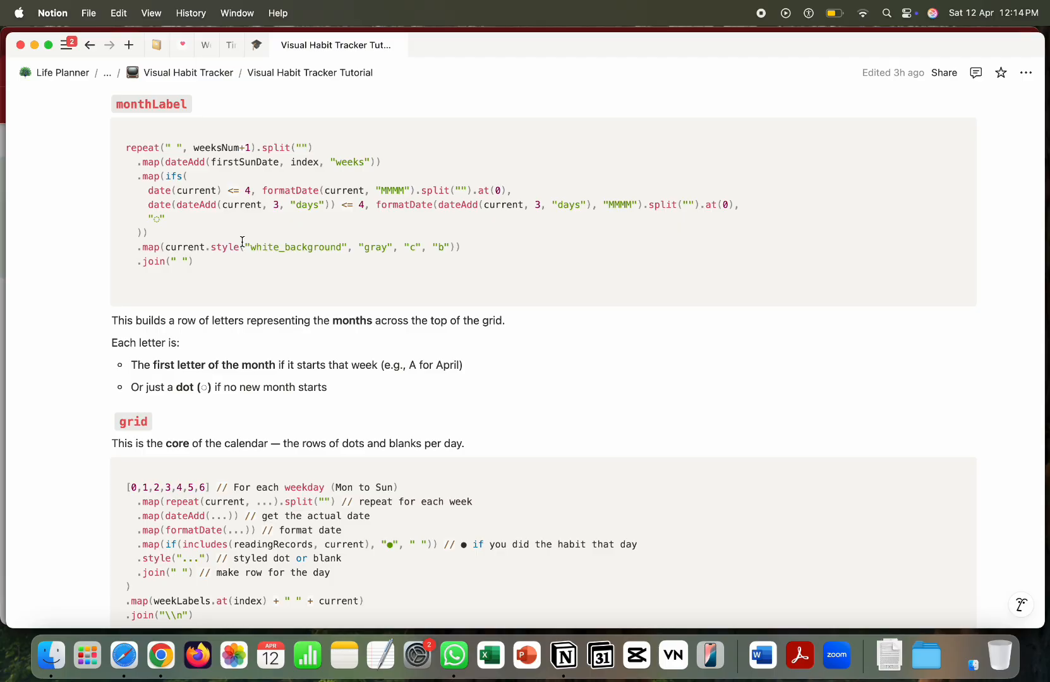
scroll(242, 242, up, 20)
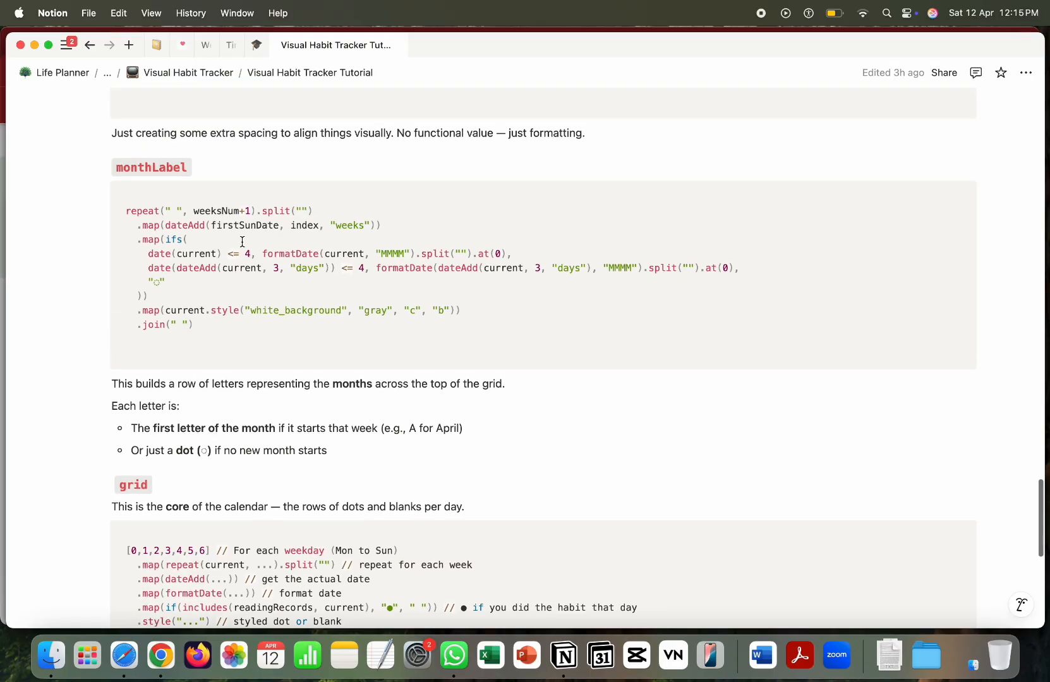
scroll(242, 242, up, 15)
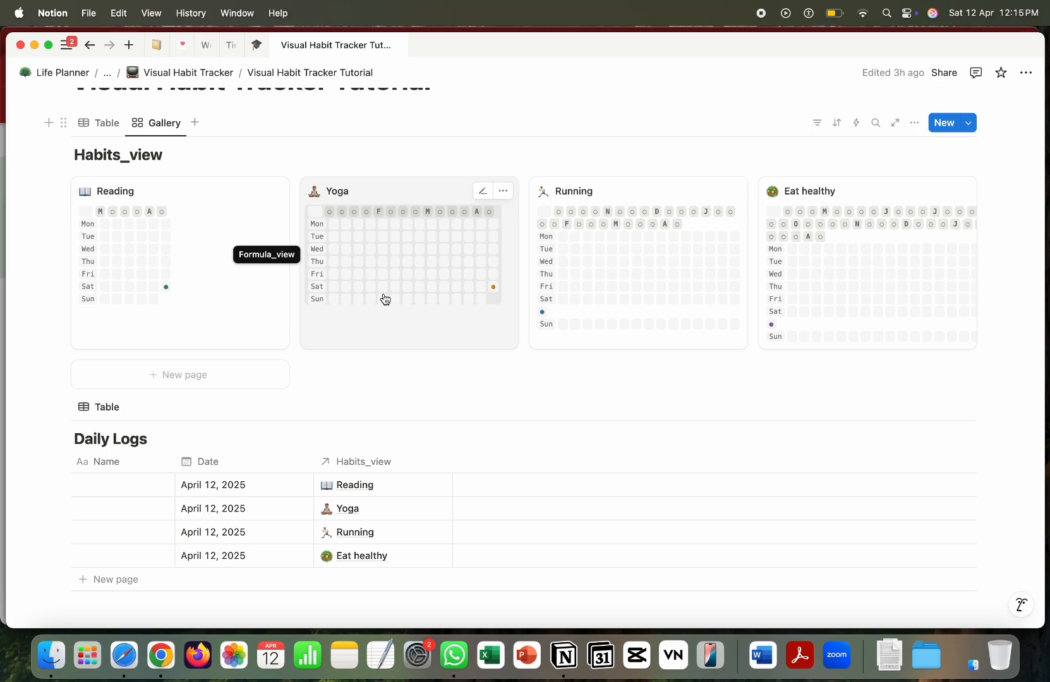
Step: Read the grid and Final Line explanations through to the end of the formula breakdown
scroll(386, 297, down, 20)
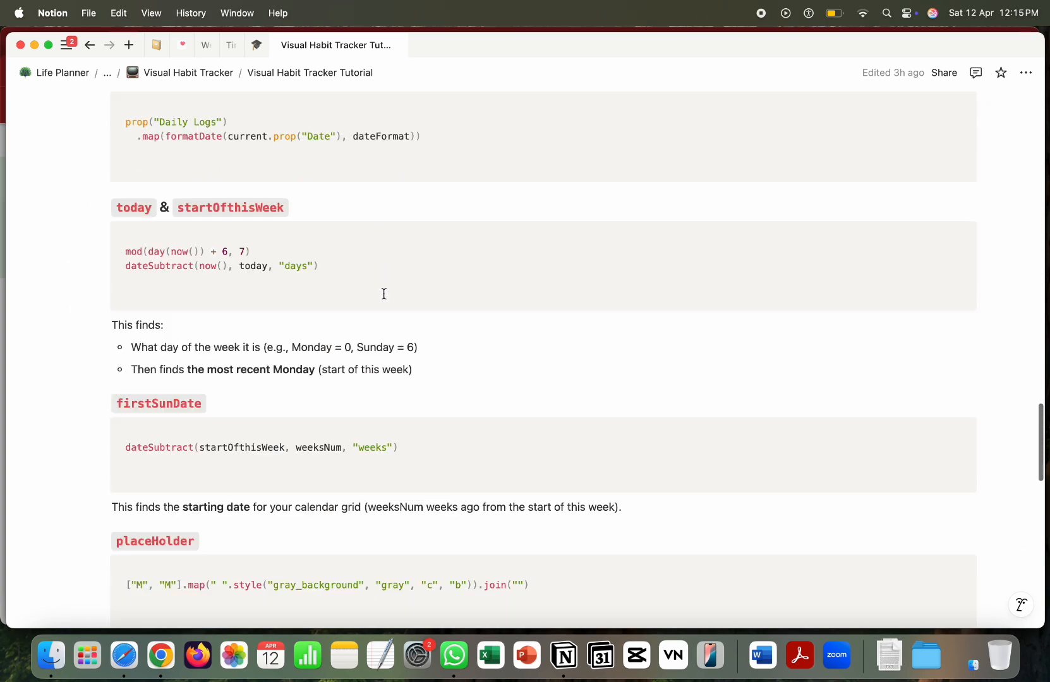
scroll(383, 294, down, 15)
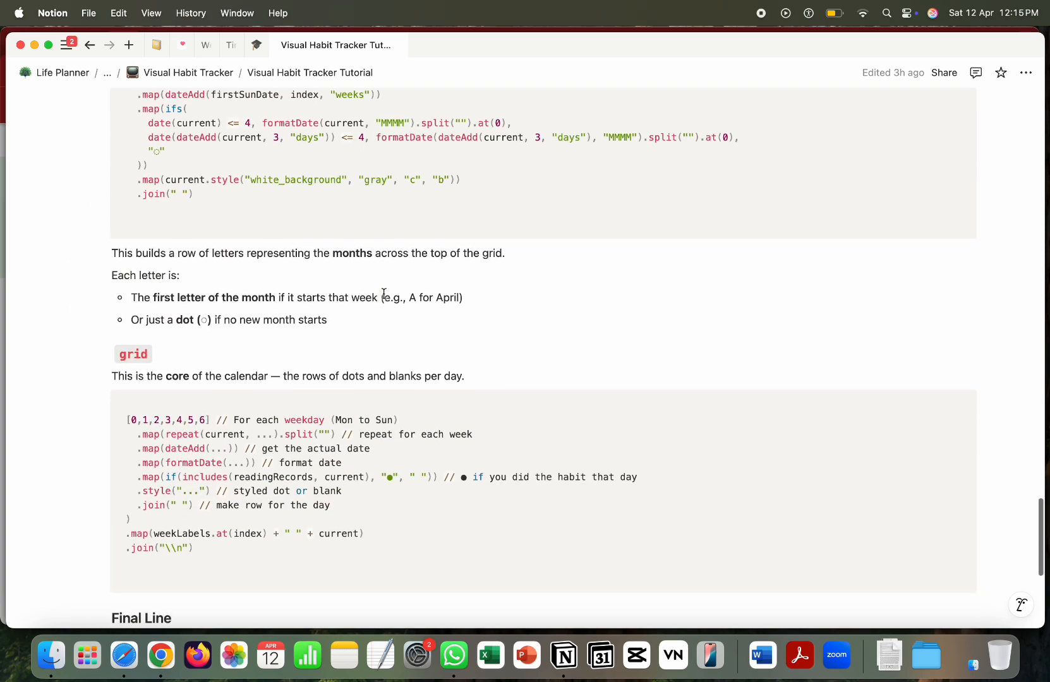
scroll(383, 294, down, 5)
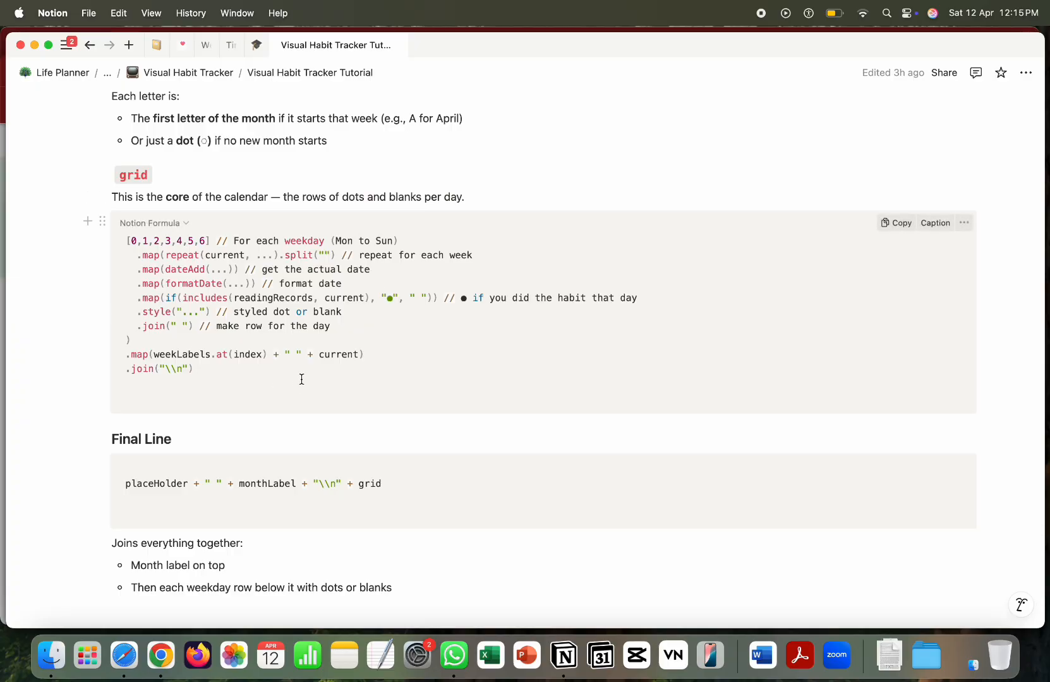
scroll(350, 331, down, 5)
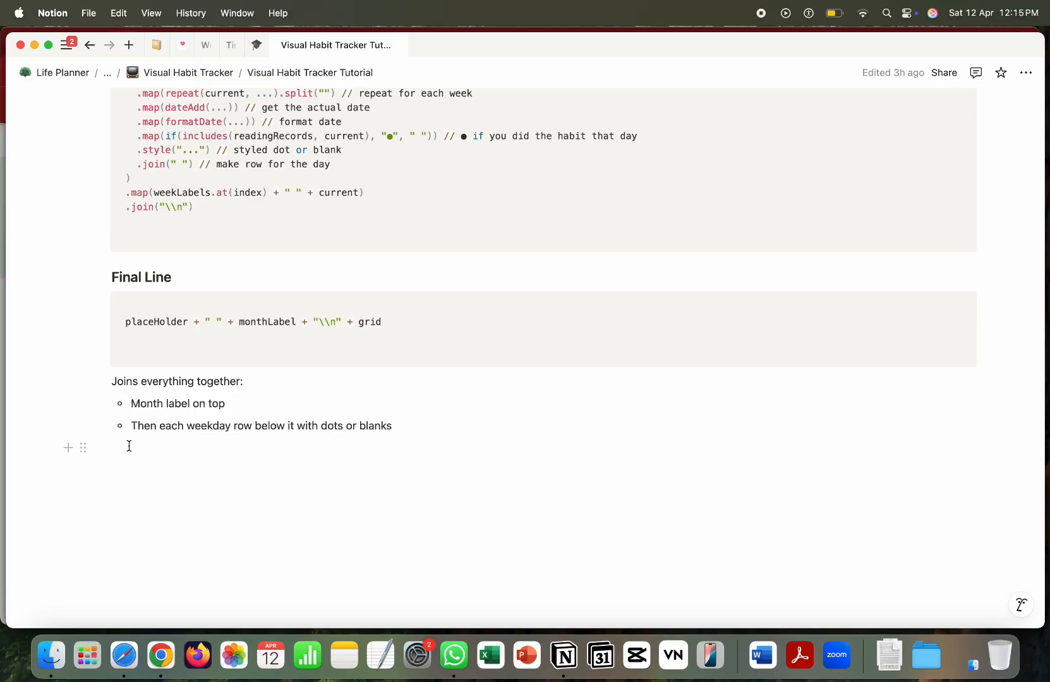
Step: Review the full formula under Formula Explanation against the finished Habits_view gallery at the start of the page
scroll(129, 446, up, 15)
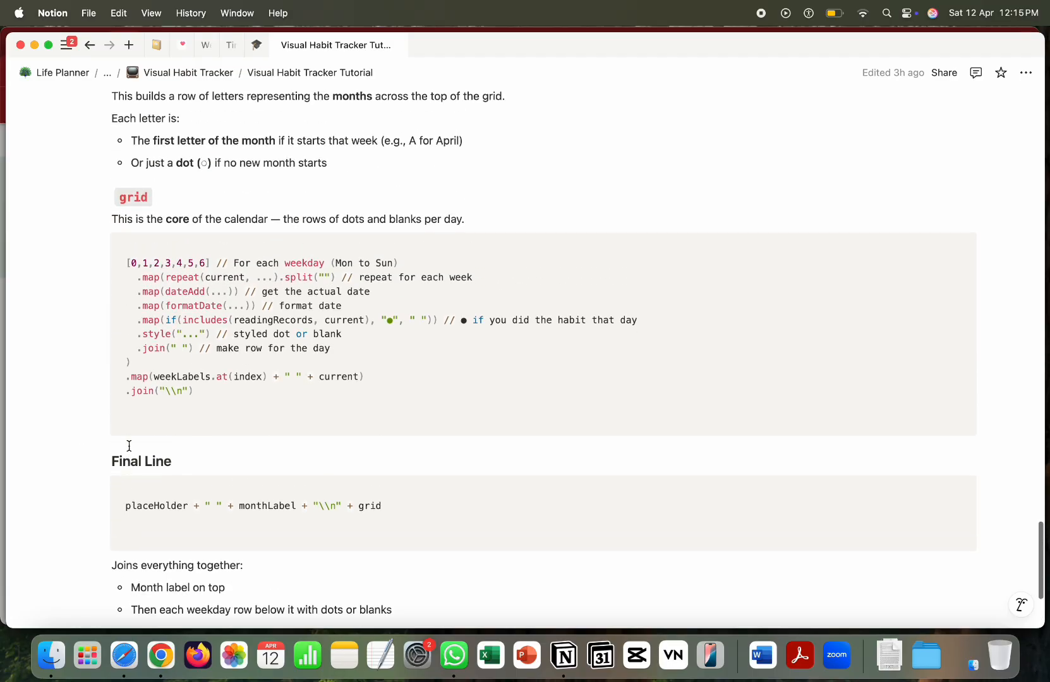
scroll(129, 446, up, 20)
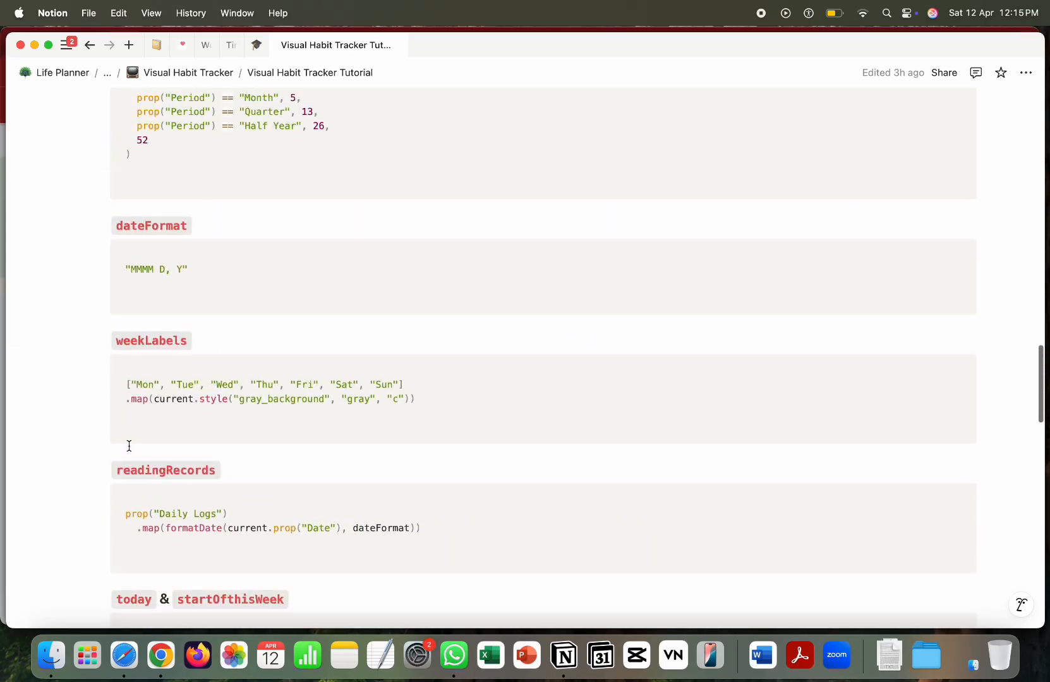
scroll(127, 455, down, 4)
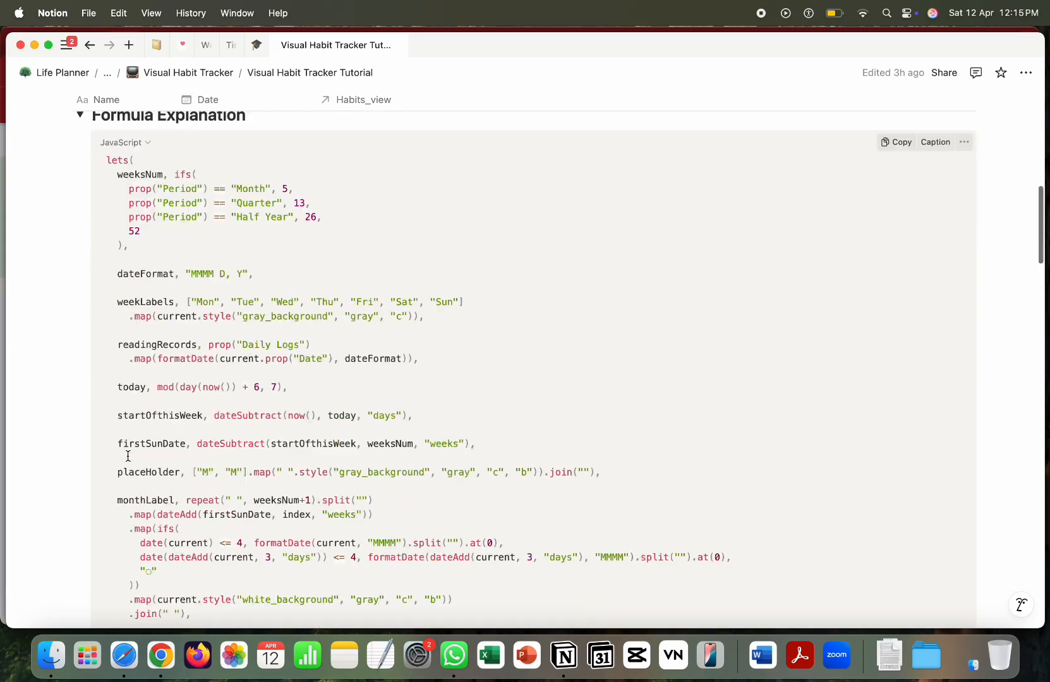
scroll(128, 455, up, 8)
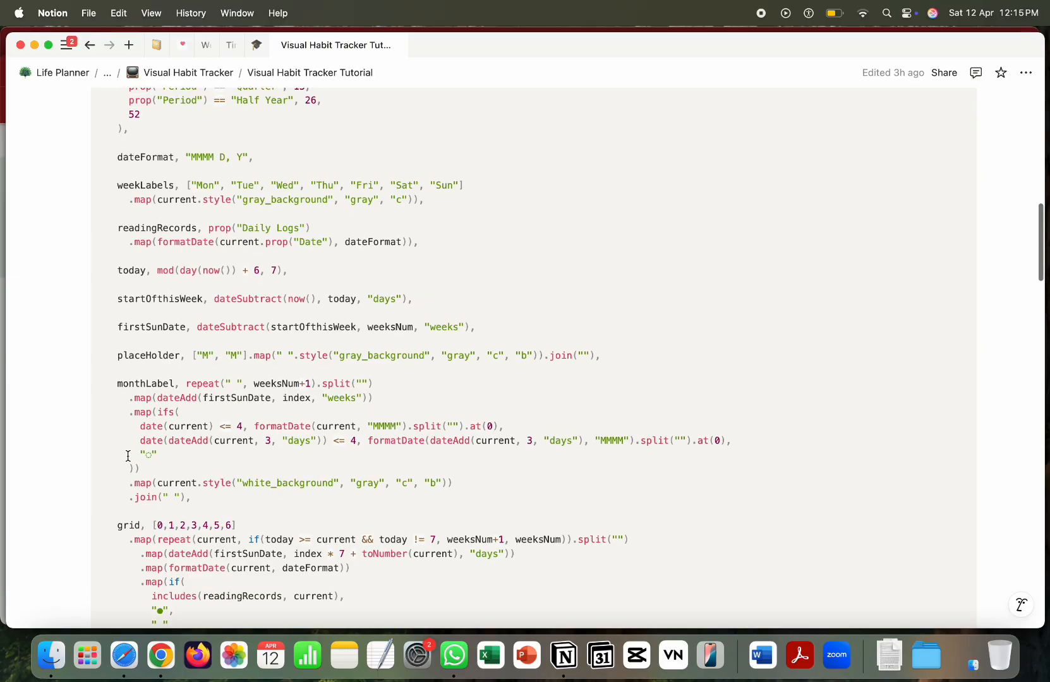
scroll(128, 455, up, 7)
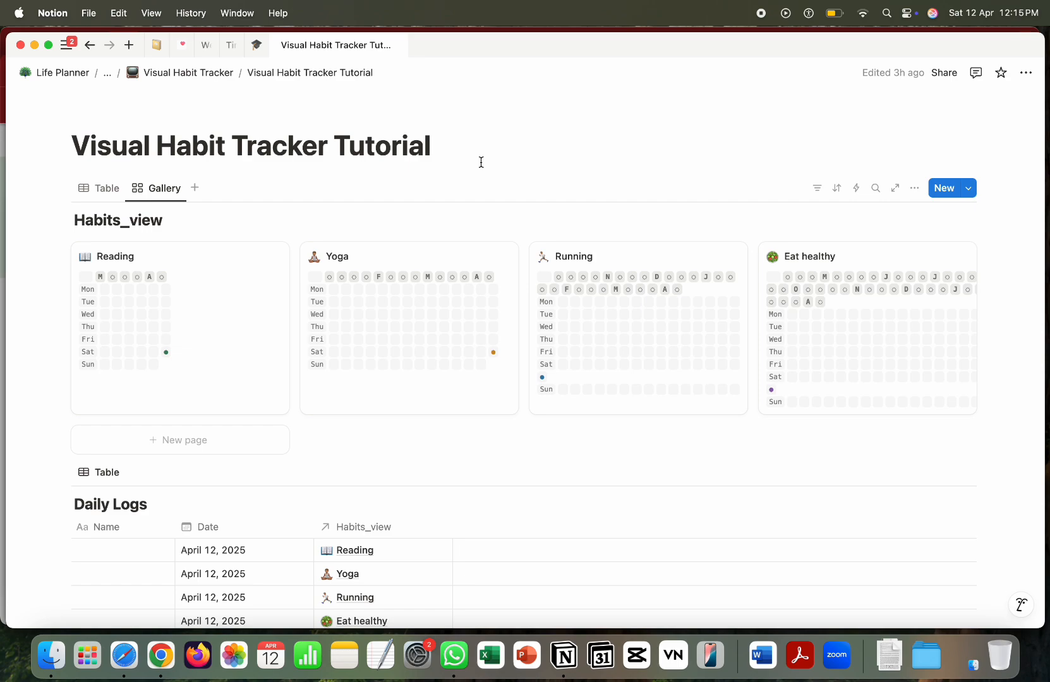
scroll(265, 462, down, 12)
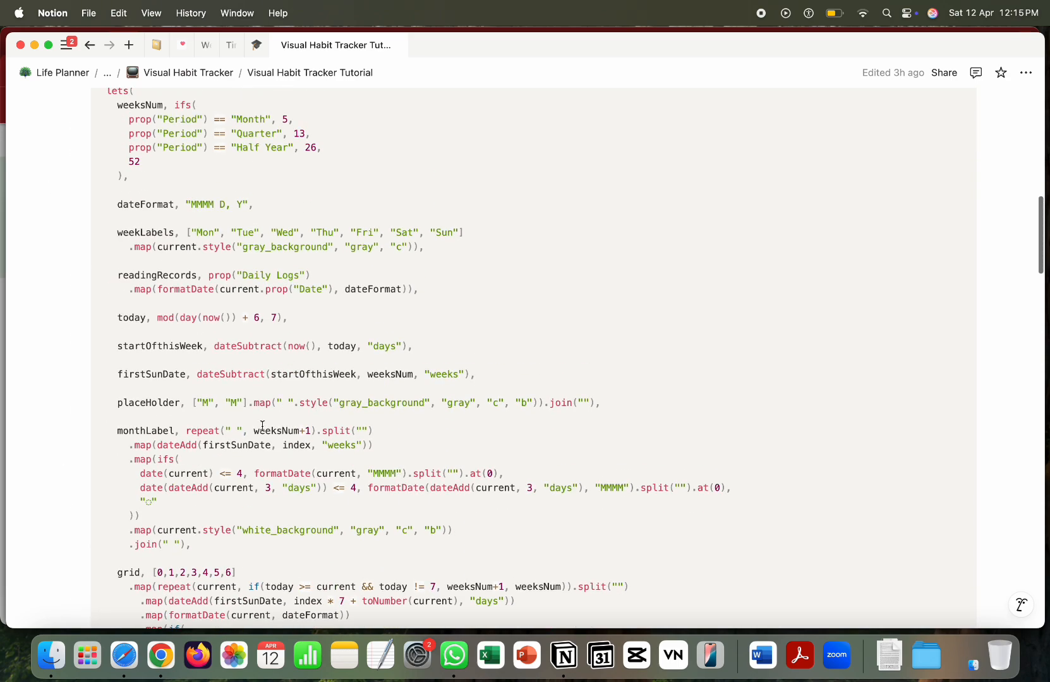
scroll(391, 427, up, 12)
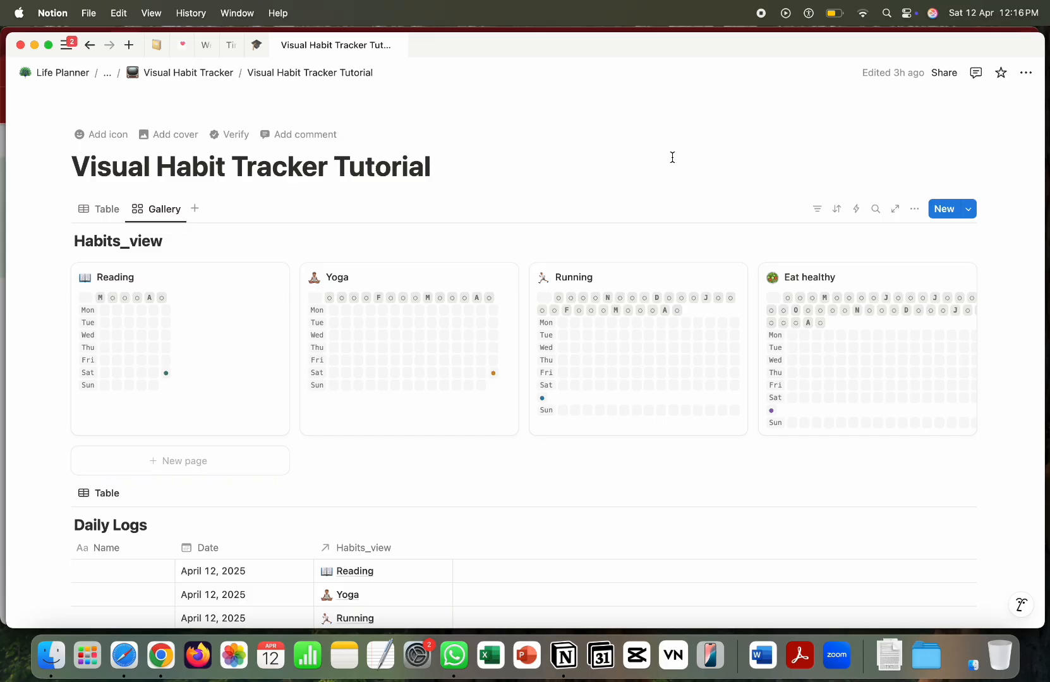
Step: Open the Apple Health Data page in its Gallery view and examine the habit grids and progress bars
click(183, 46)
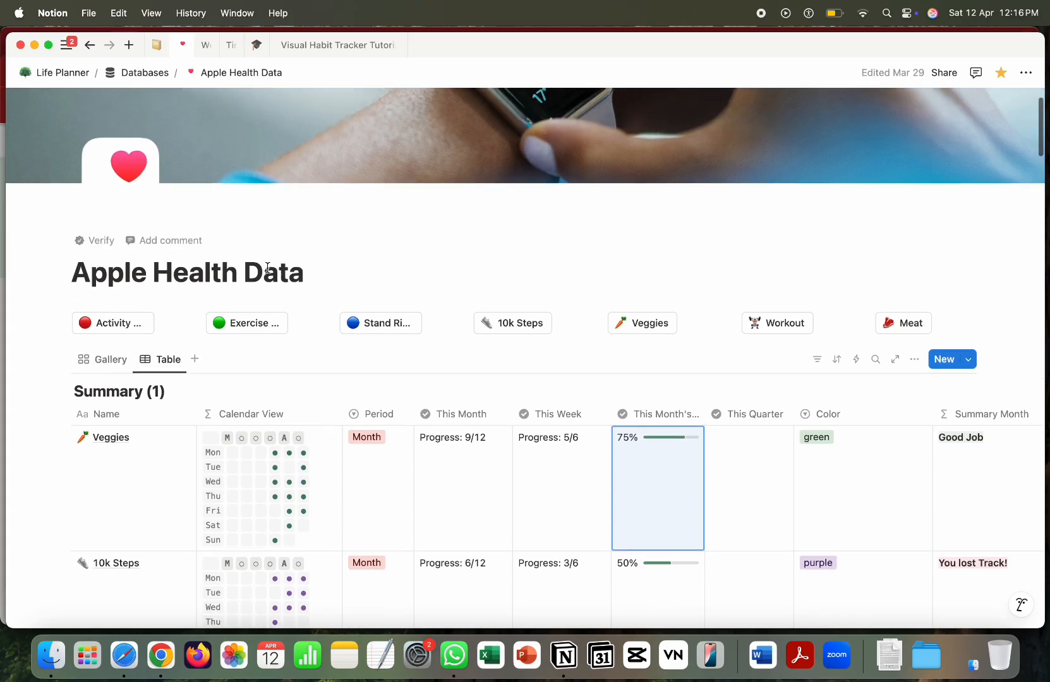
click(109, 360)
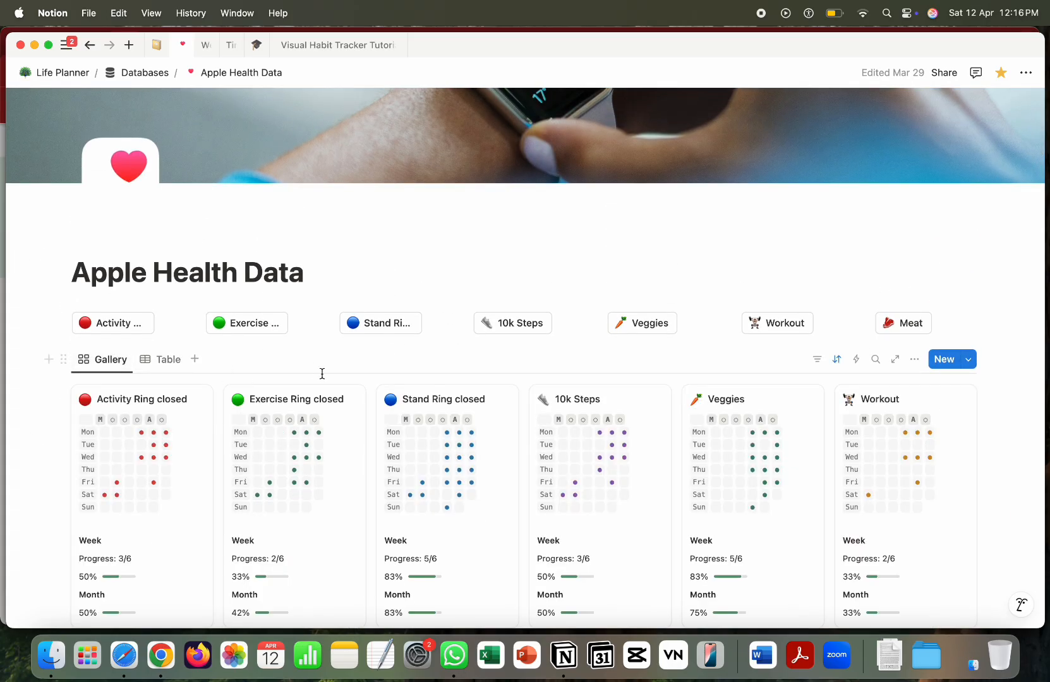
scroll(535, 404, down, 5)
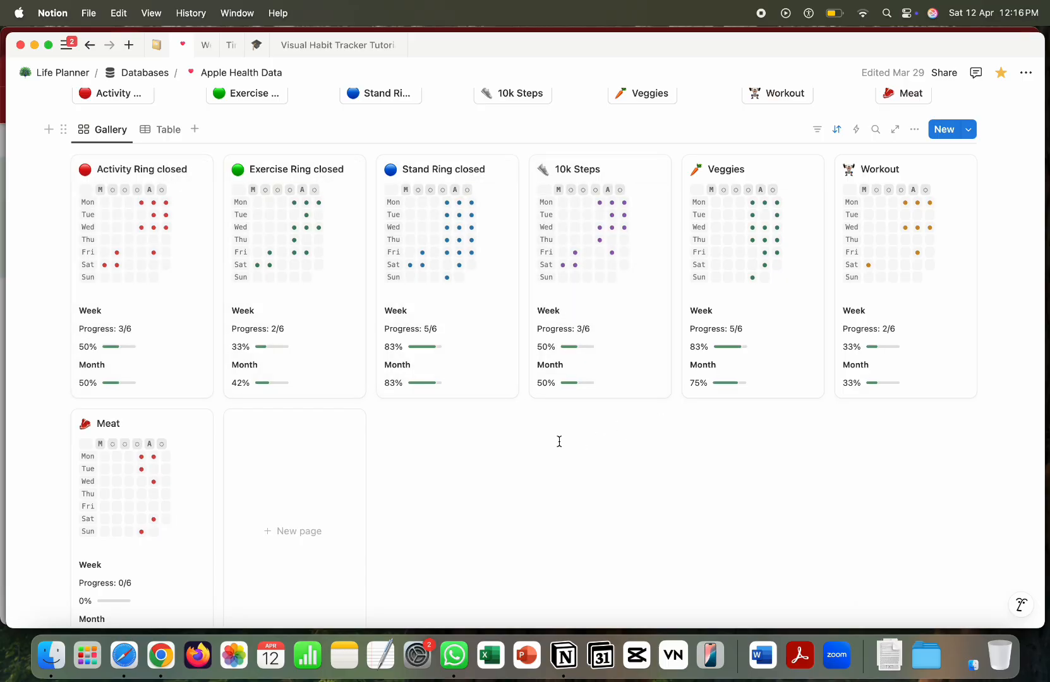
scroll(559, 442, up, 1)
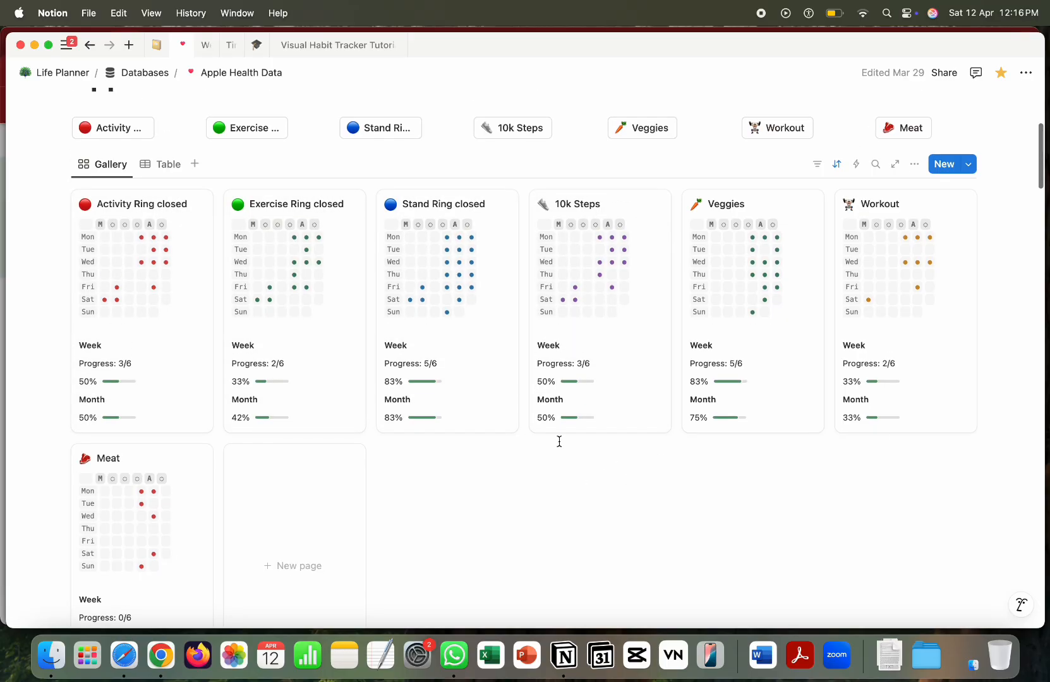
Step: Return to the Visual Habit Tracker Tutorial page and add a formula property named "This Week" to the Daily Logs table
click(352, 46)
scroll(667, 310, down, 5)
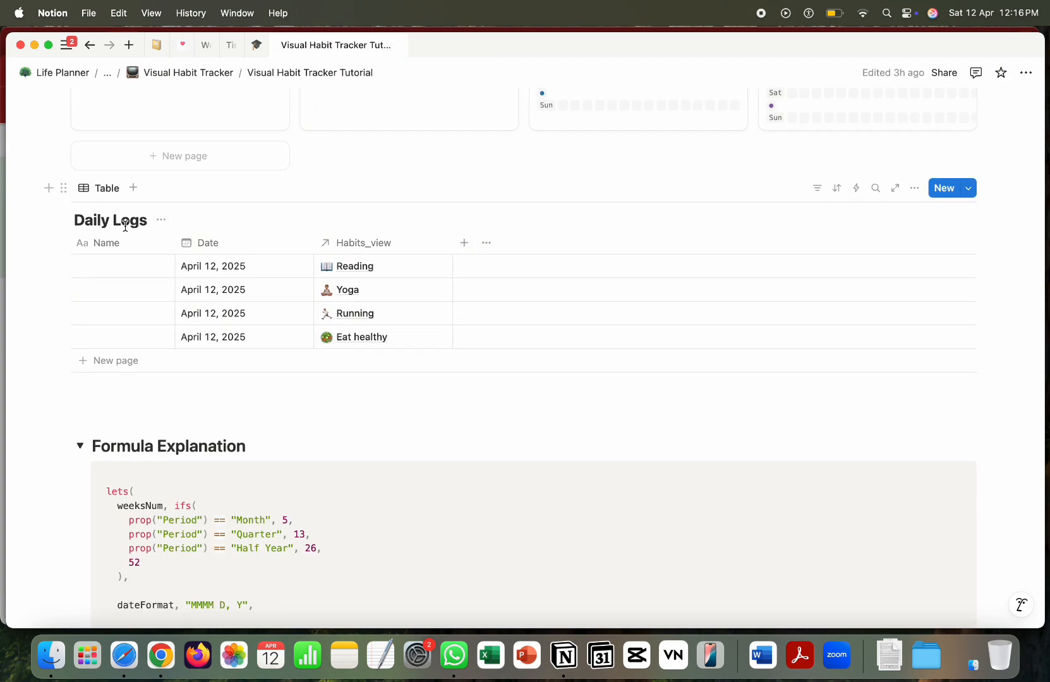
click(466, 243)
scroll(940, 420, down, 10)
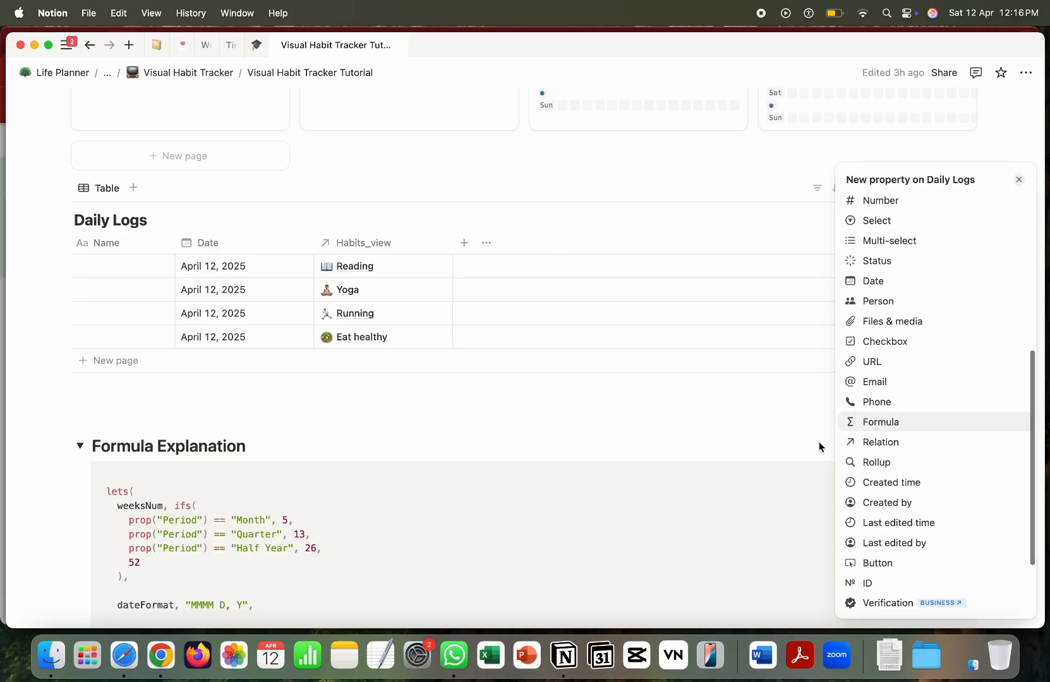
click(896, 423)
key(BackSpace)
key(BackSpace)
key(BackSpace)
key(BackSpace)
key(BackSpace)
key(BackSpace)
key(BackSpace)
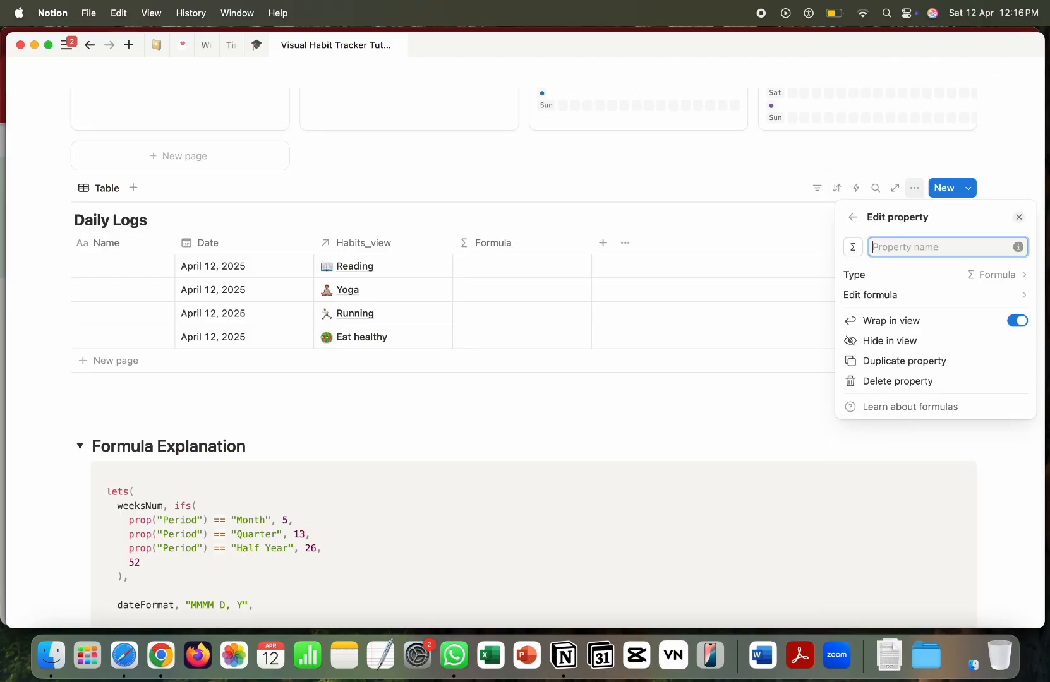
text(This Week)
click(692, 225)
Step: Add another formula property named "This Month" to the Daily Logs table
click(604, 242)
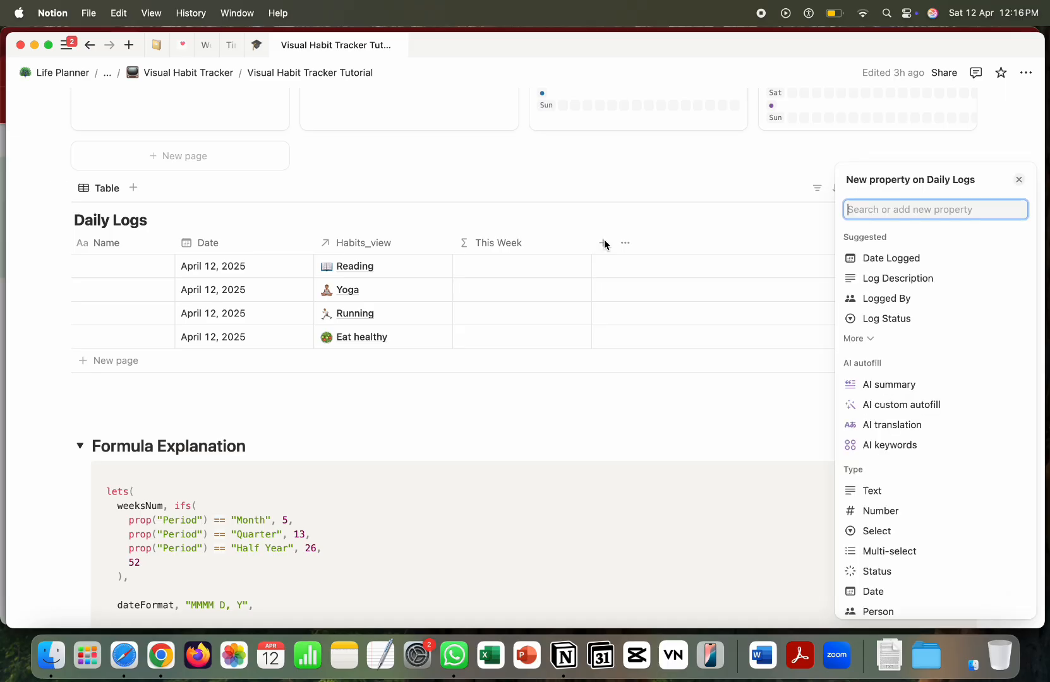
scroll(1001, 522, down, 5)
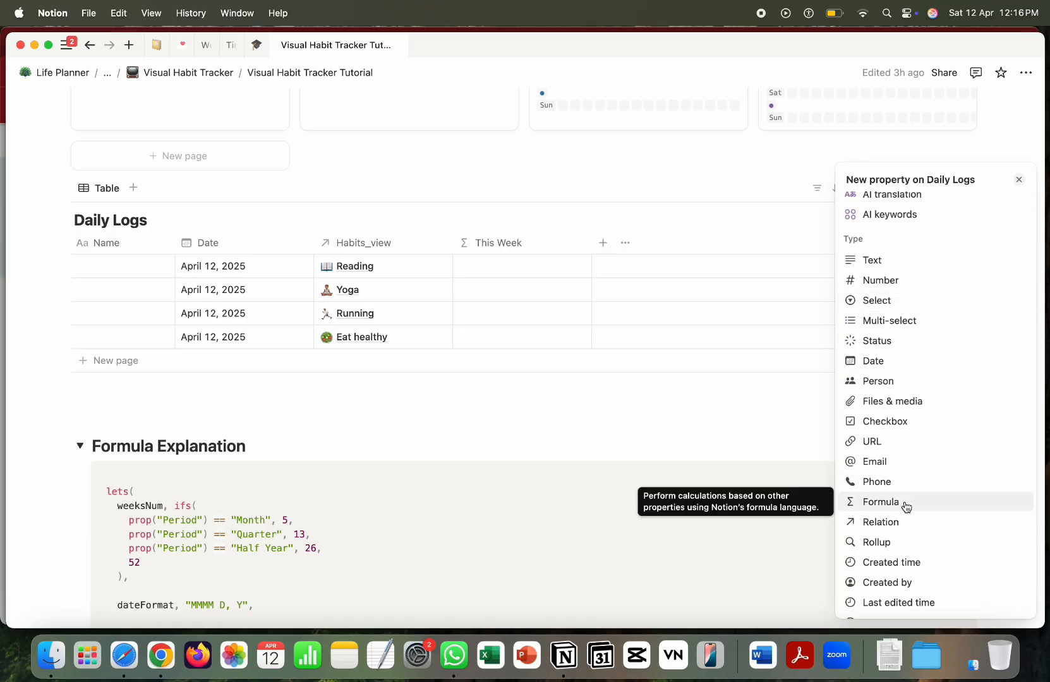
click(906, 503)
key(BackSpace)
key(BackSpace)
key(BackSpace)
key(BackSpace)
key(BackSpace)
key(BackSpace)
key(BackSpace)
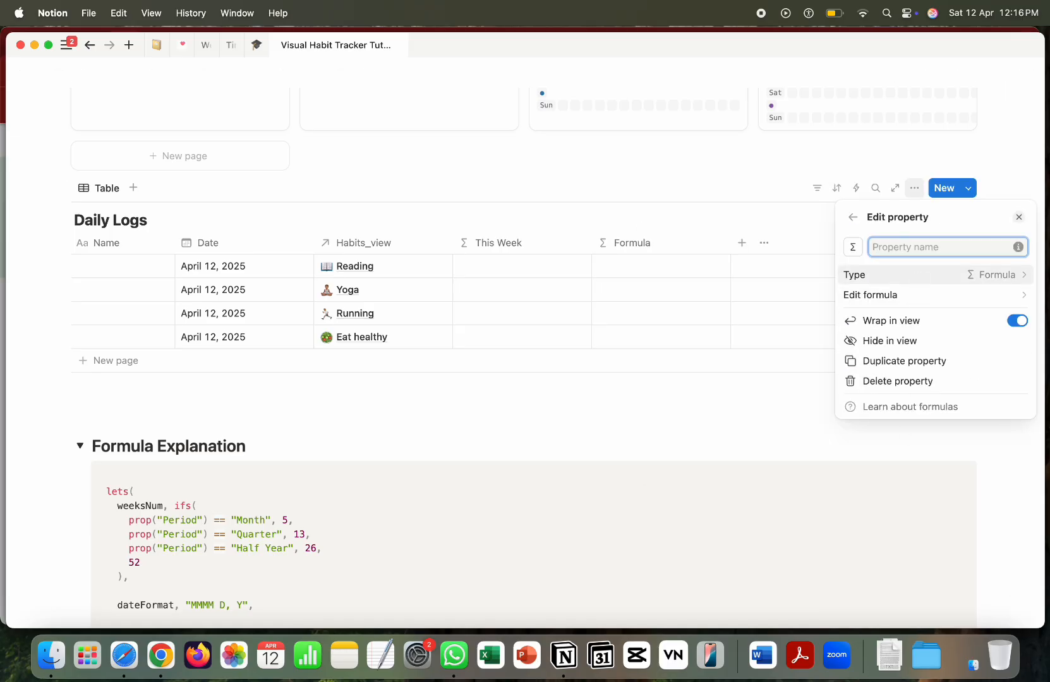
text(This Month)
click(606, 399)
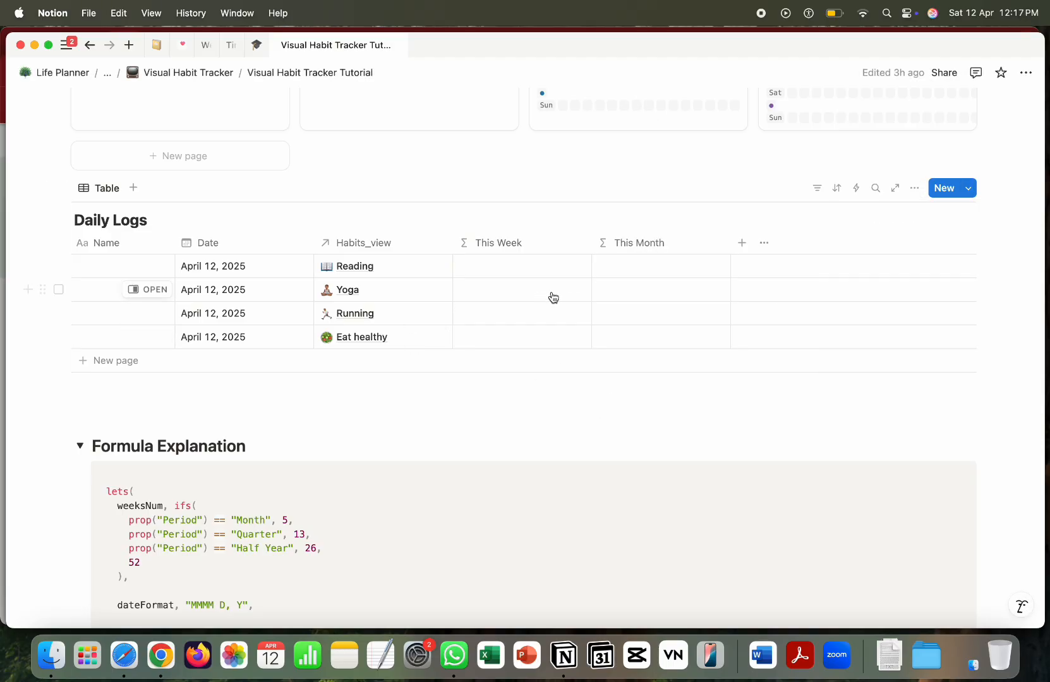
Step: Inspect the weekly progress formula of the Activity Ring closed card on the Apple Health Data page
click(185, 45)
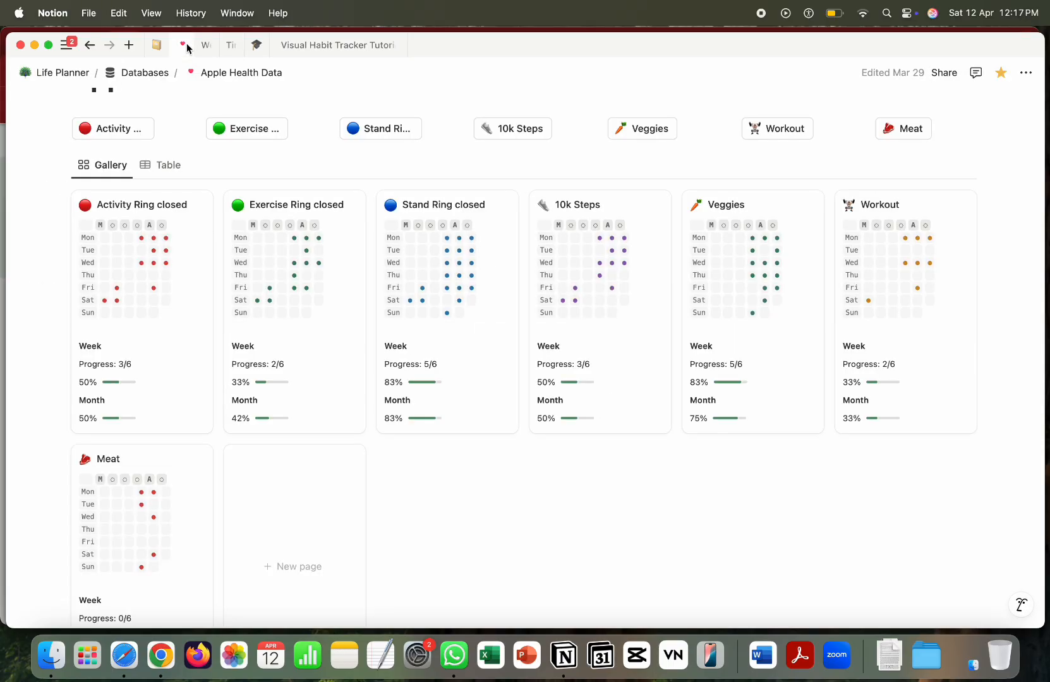
click(108, 382)
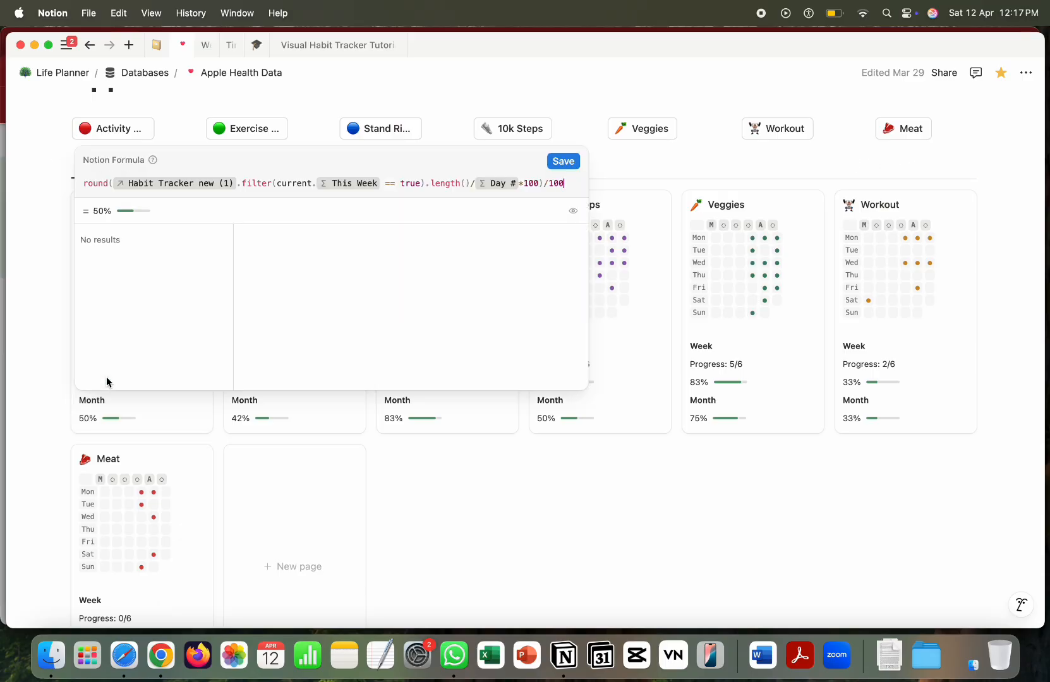
click(430, 505)
Step: Open the Habit Tracker_Health database from Apple Health Data and inspect its This Week formula
scroll(430, 504, down, 15)
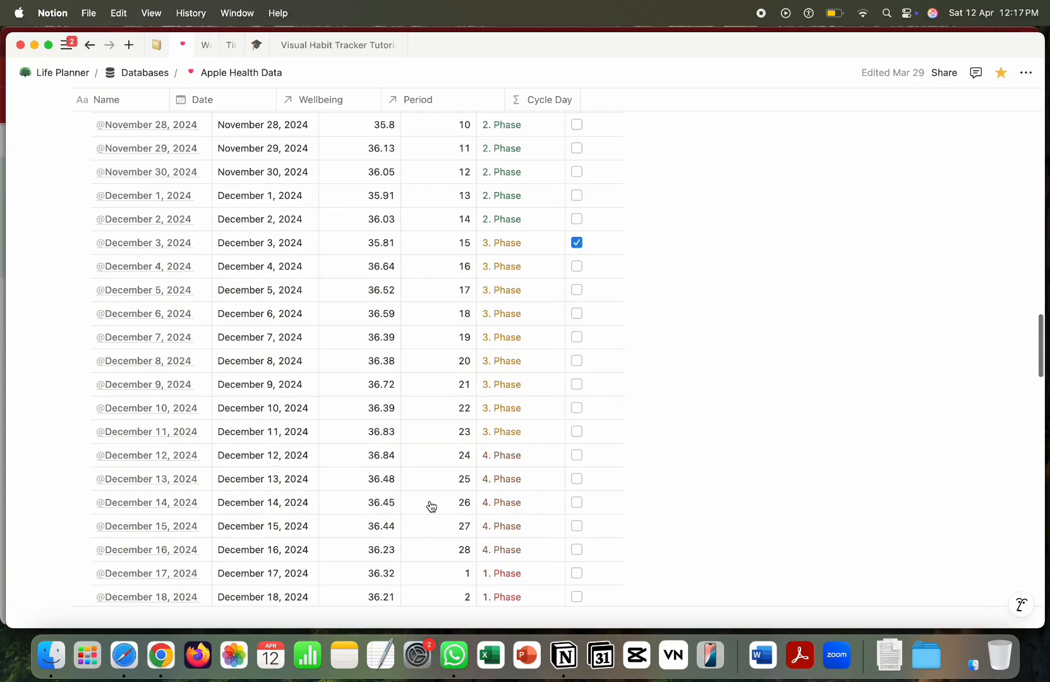
click(181, 401)
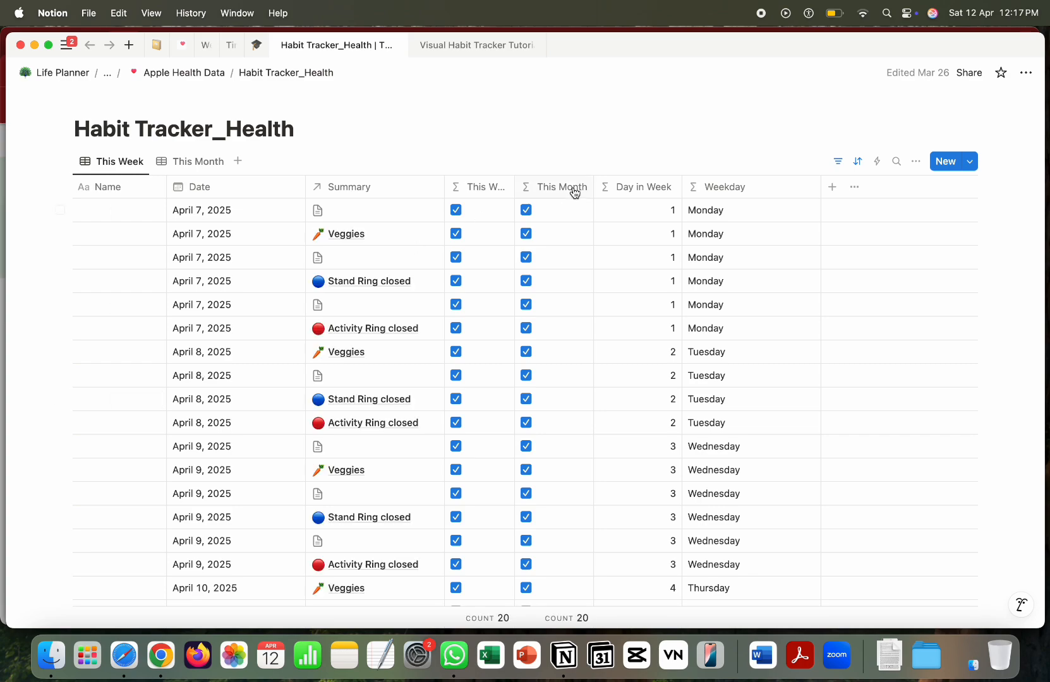
click(473, 210)
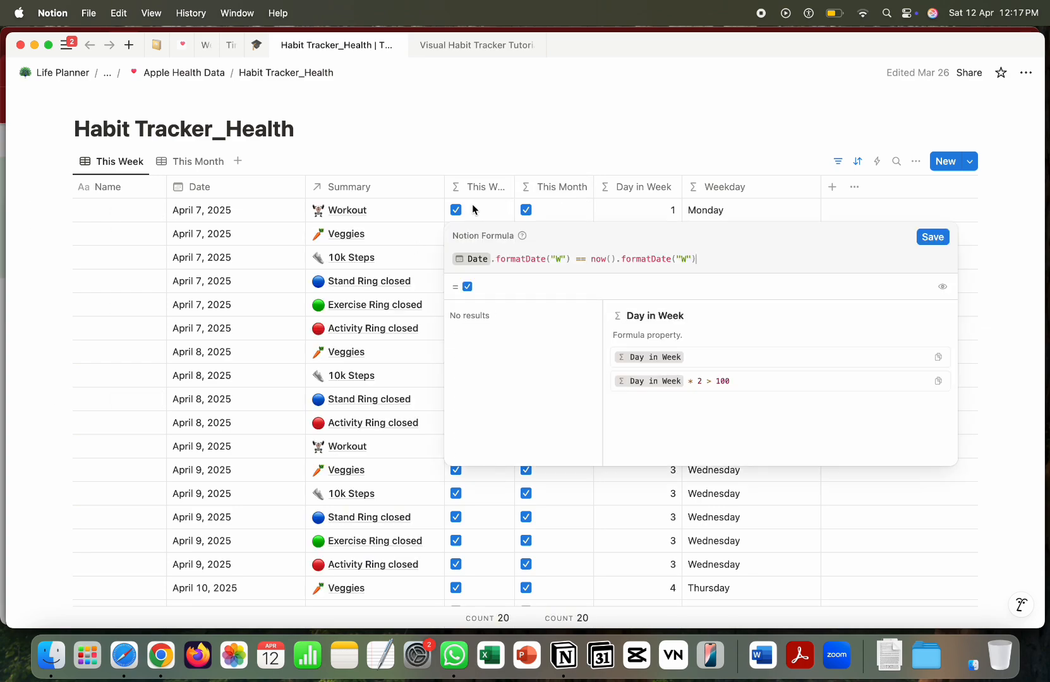
key(Escape)
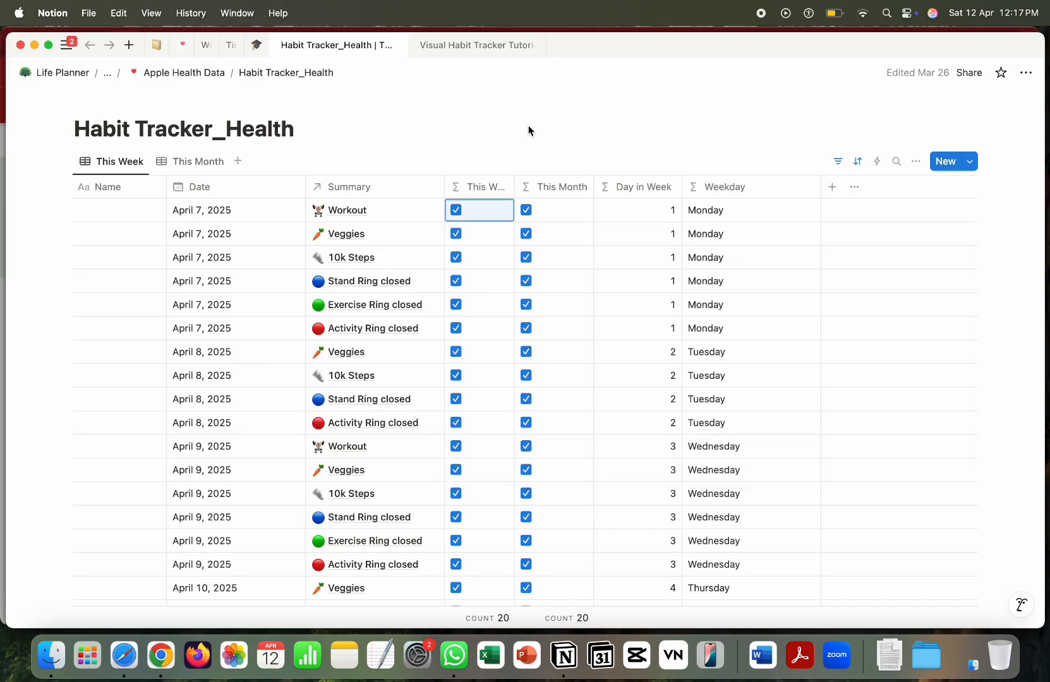
Step: Back on the tutorial page, start the Daily Logs This Week formula with Date.formatDate("W")
click(447, 45)
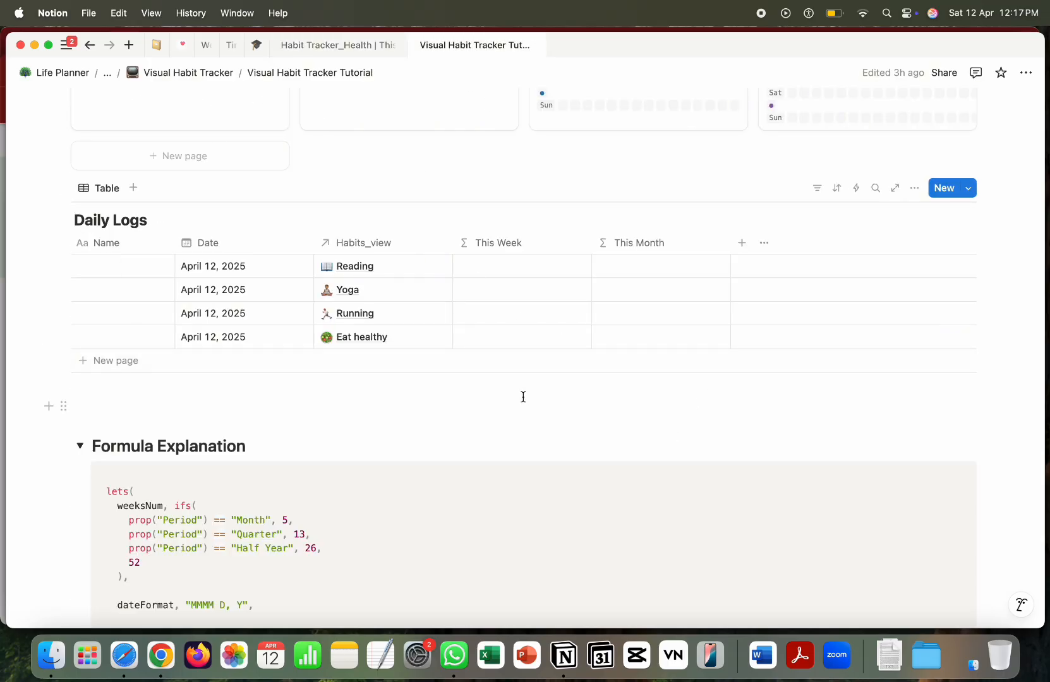
click(500, 266)
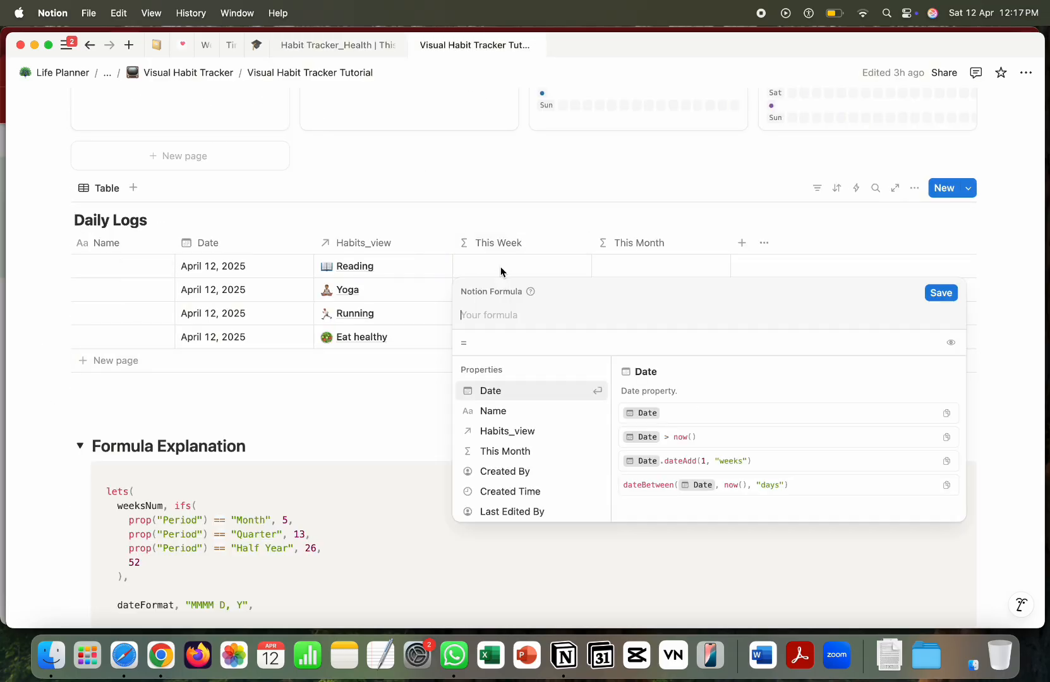
click(490, 391)
text(.)
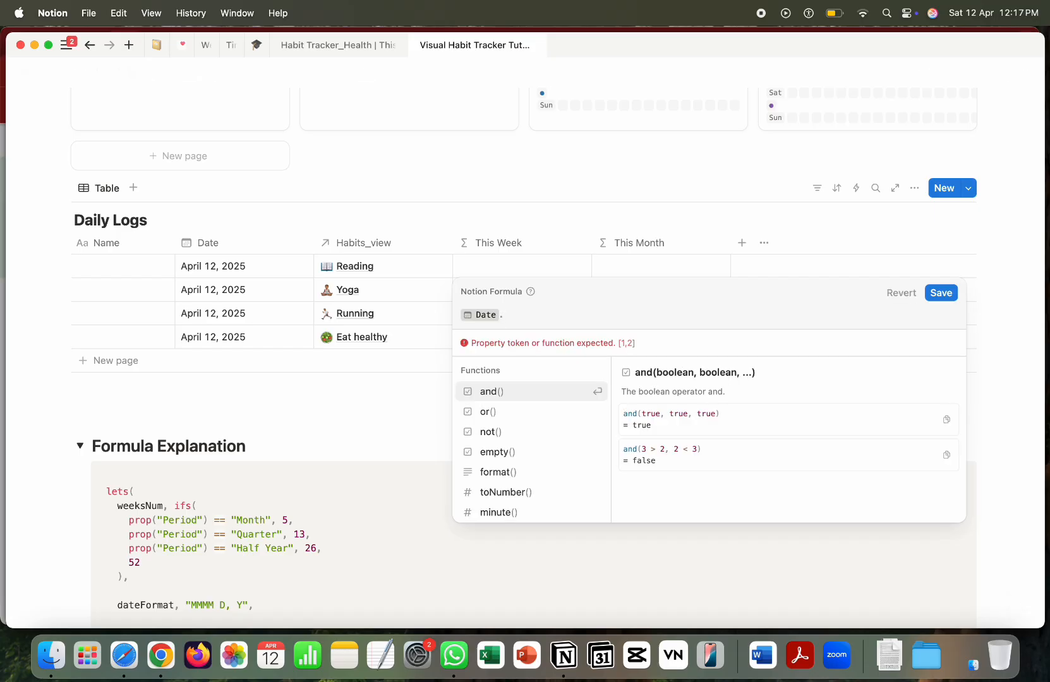
text(form)
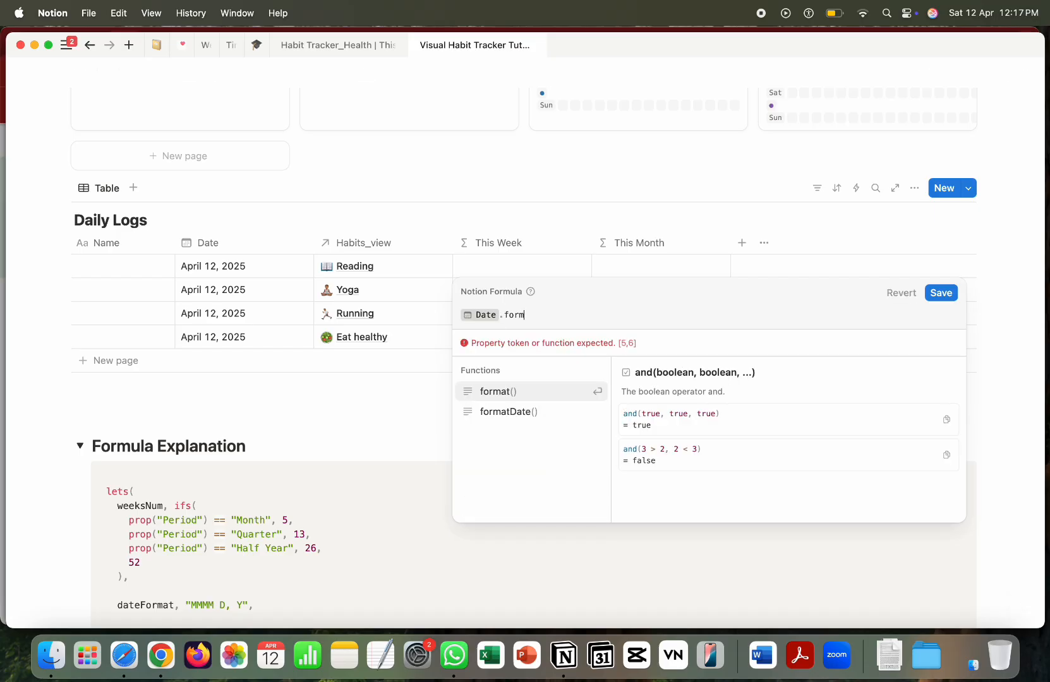
click(501, 413)
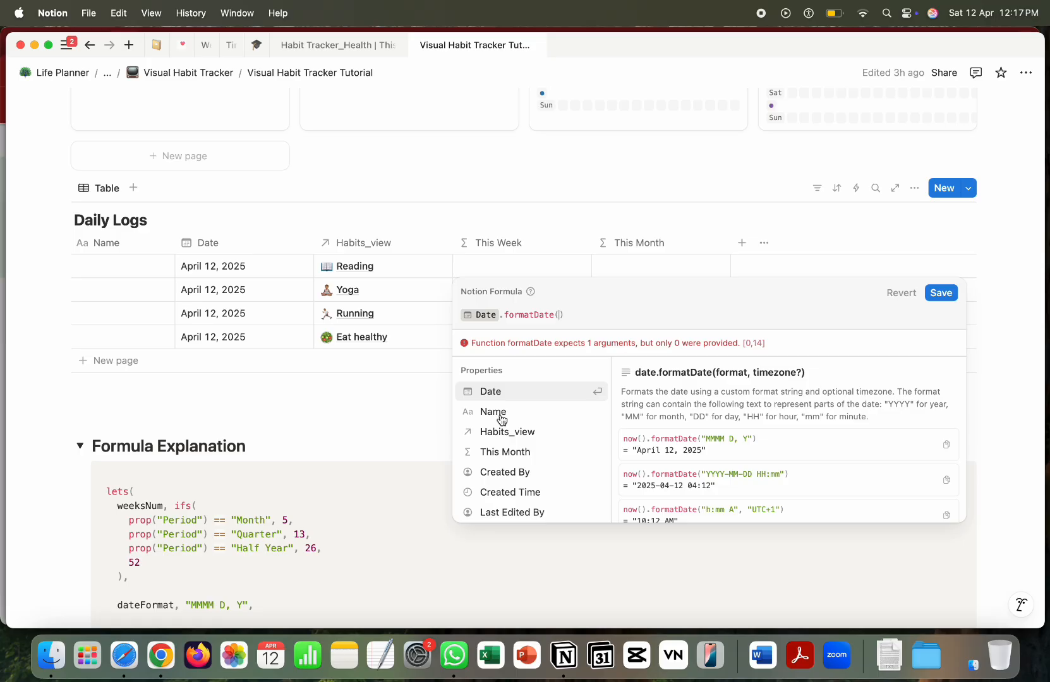
text("W)
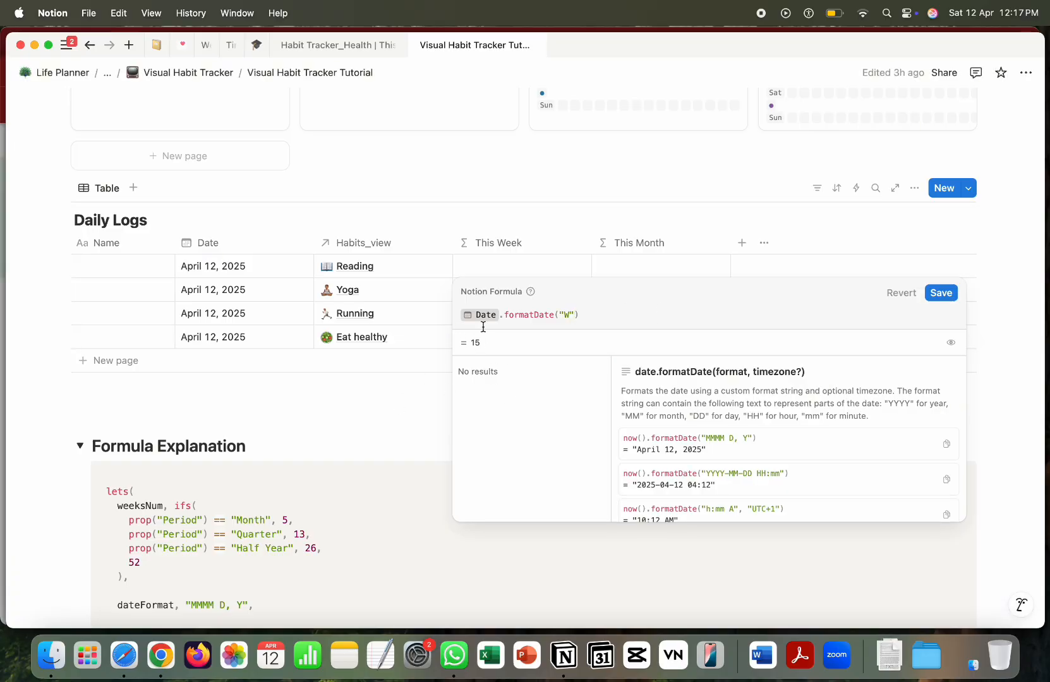
Step: Extend the This Week formula's date format with the year so it reads "W YYYY"
click(569, 315)
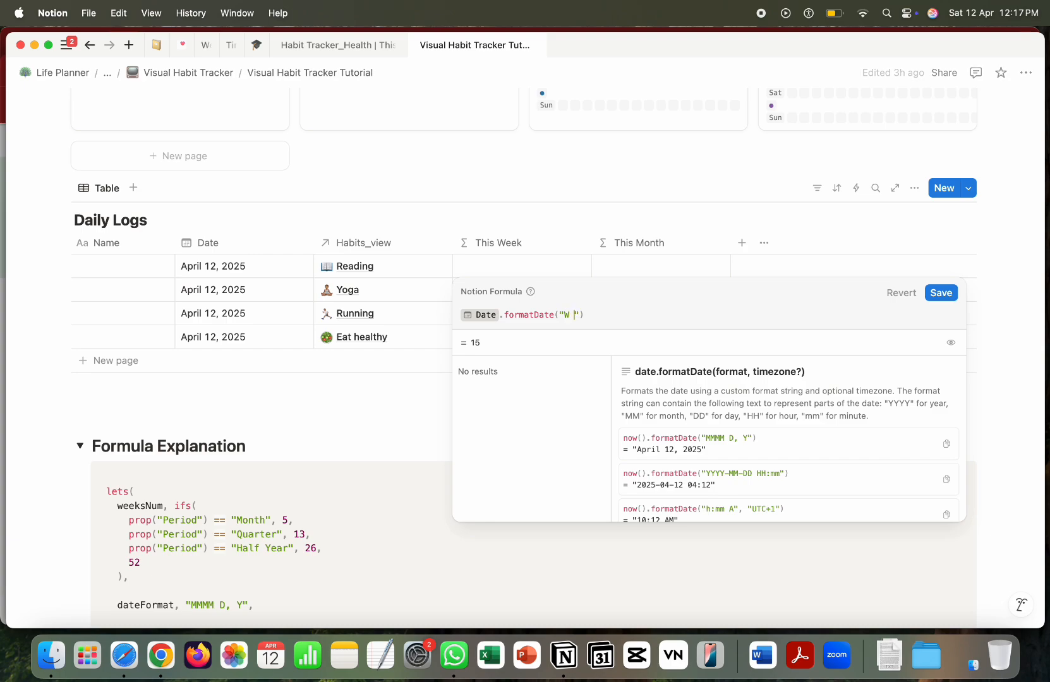
text(YYYY)
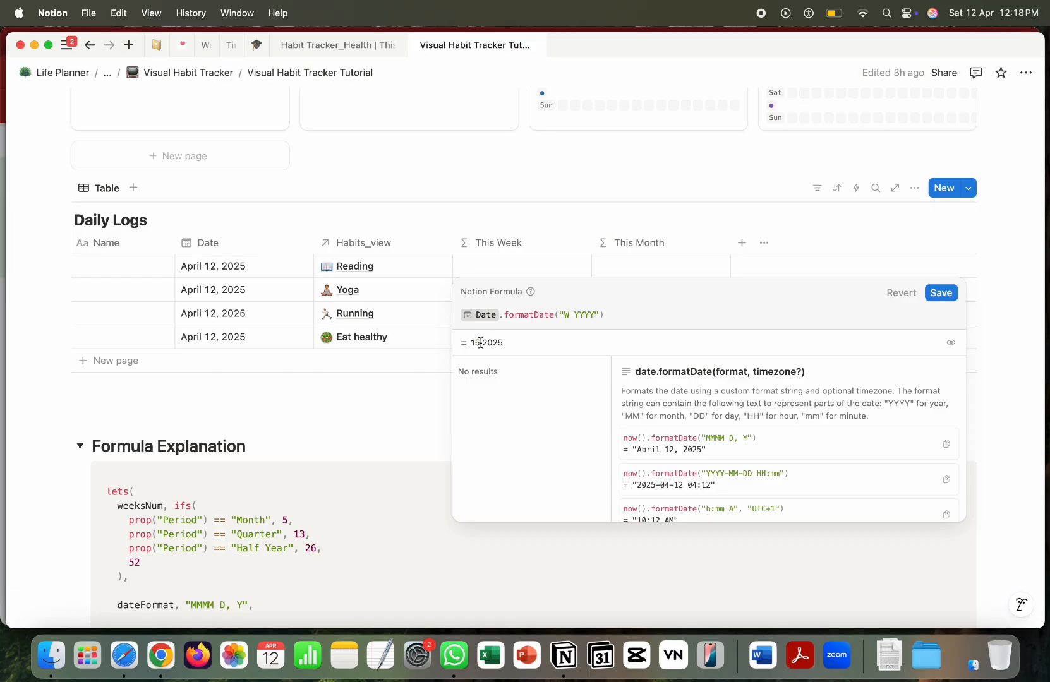
drag(474, 342, 504, 341)
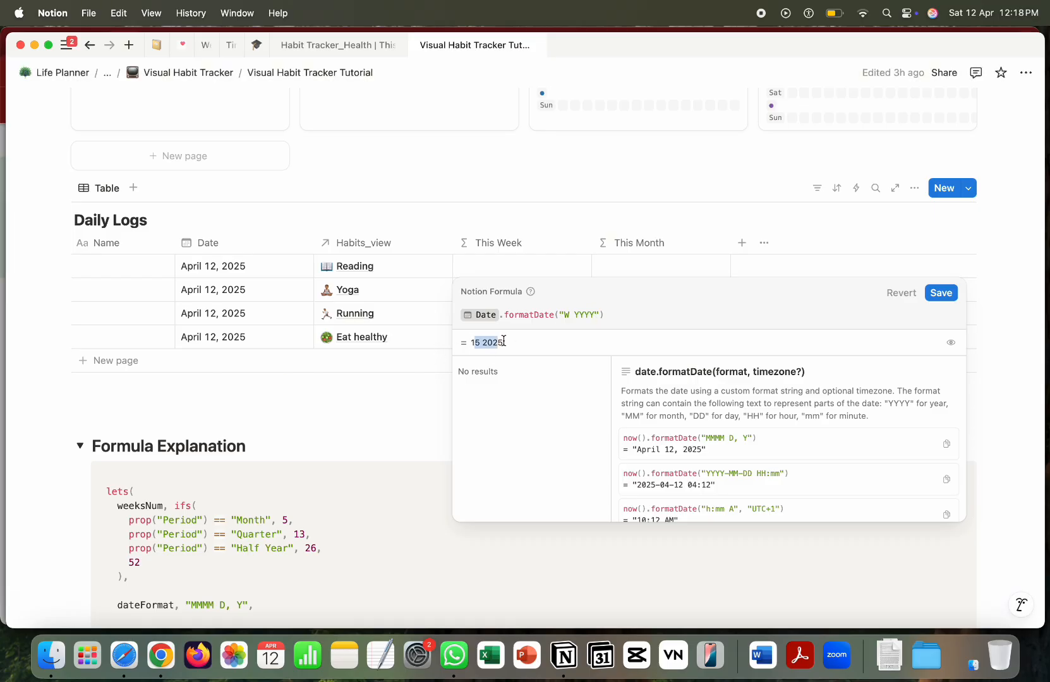
click(535, 343)
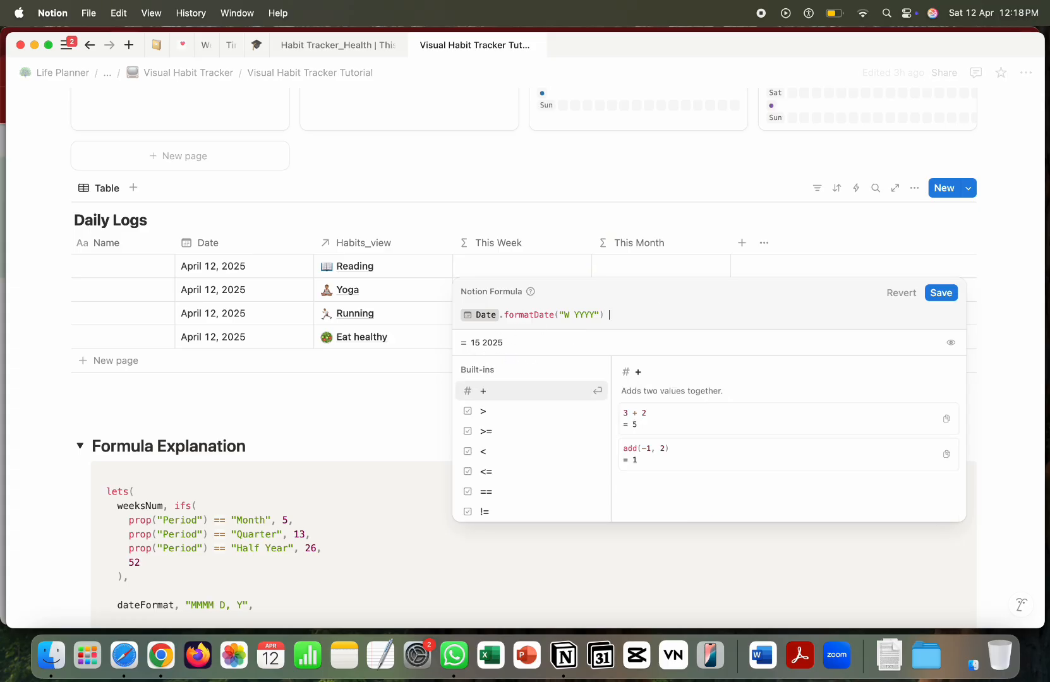
Step: Complete and save the This Week formula by comparing with == now().formatDate("W YYYY"), and narrow the This Week column
text(== )
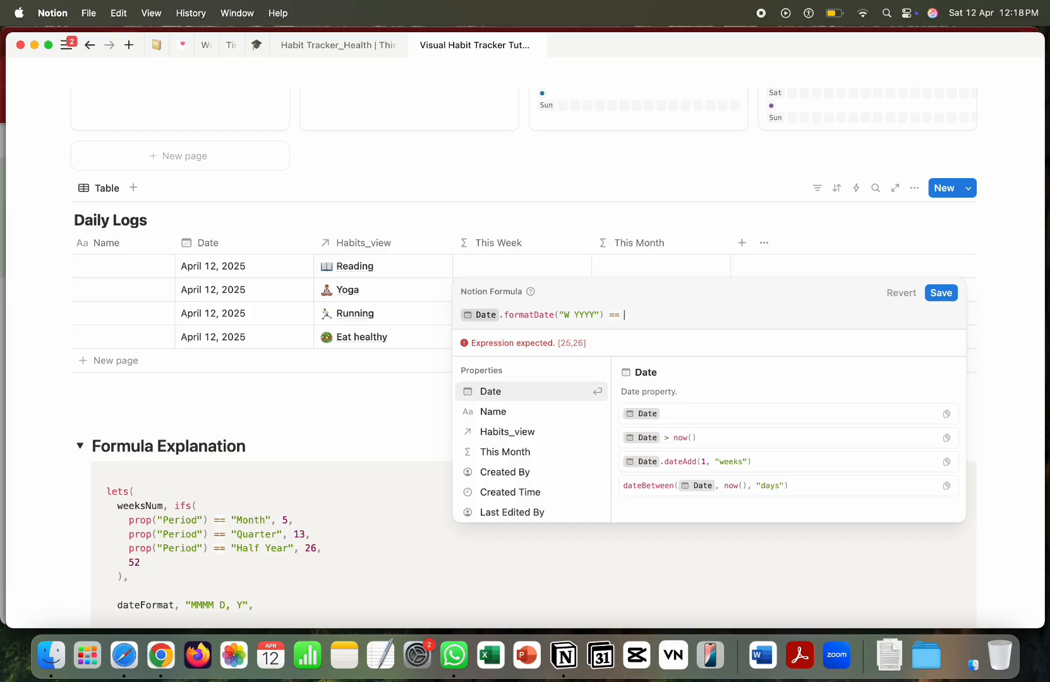
text(now())
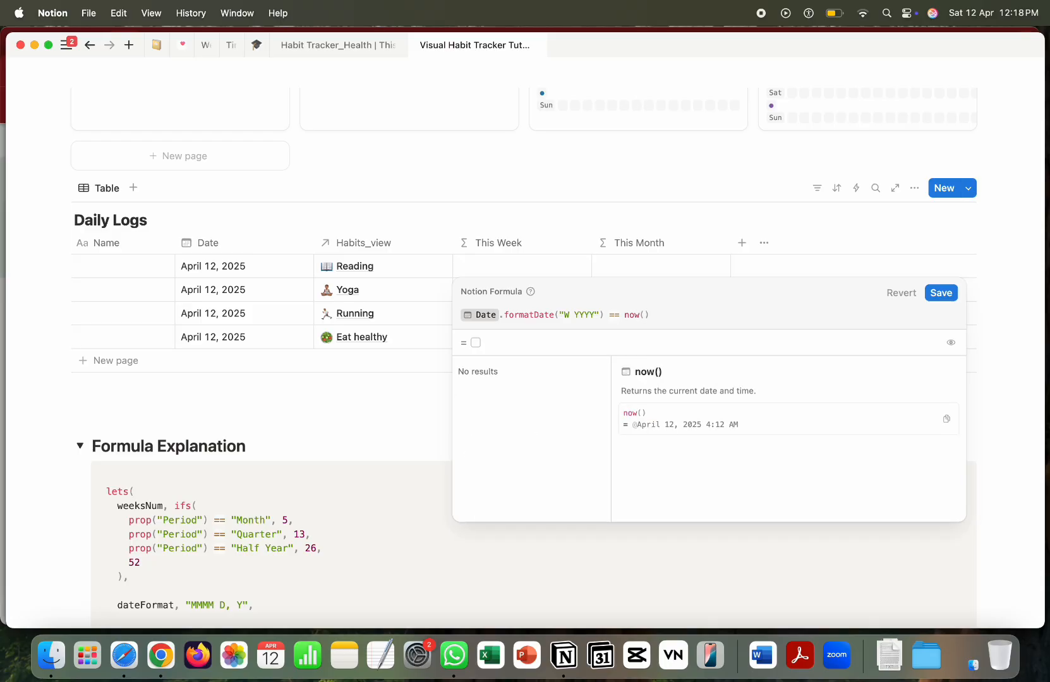
text(.form)
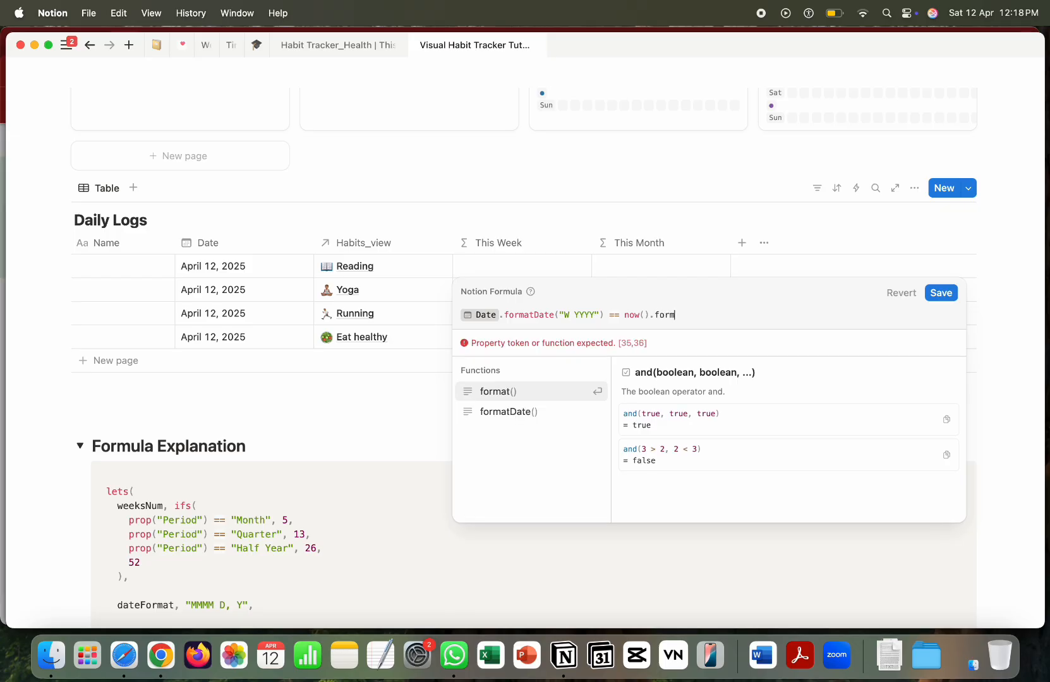
click(509, 412)
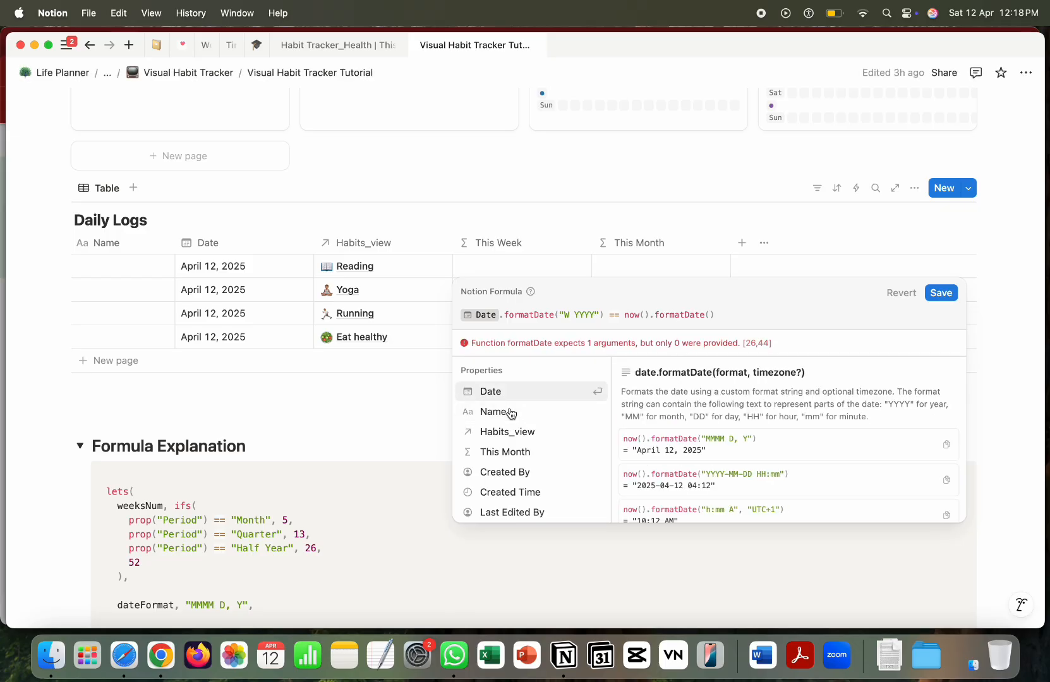
text(")
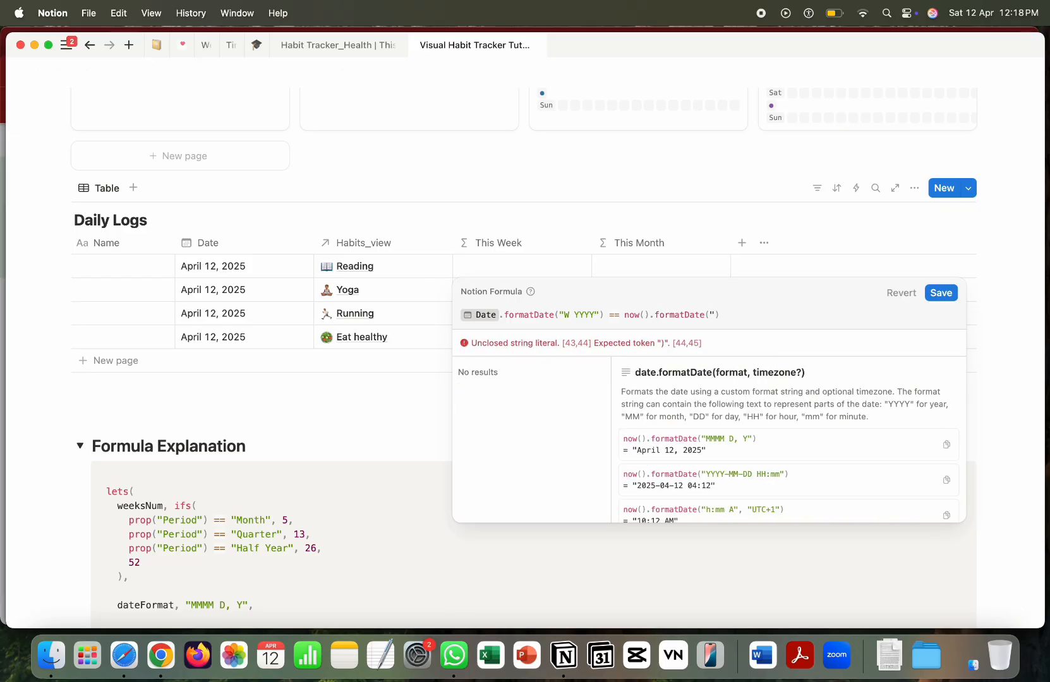
text(W YYYY")
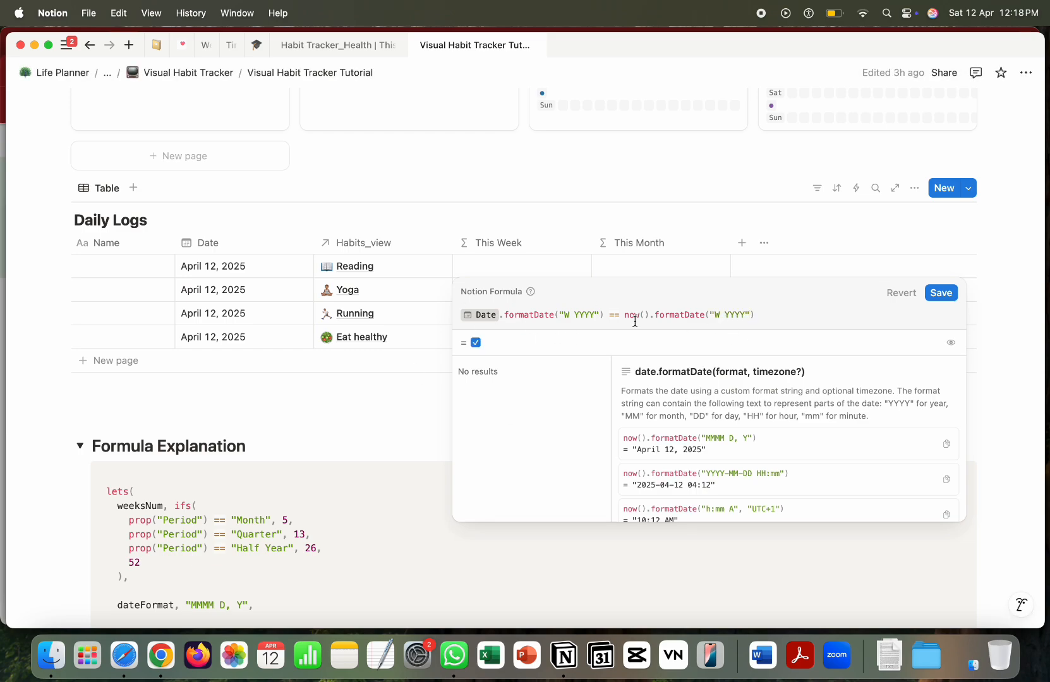
drag(605, 315, 554, 314)
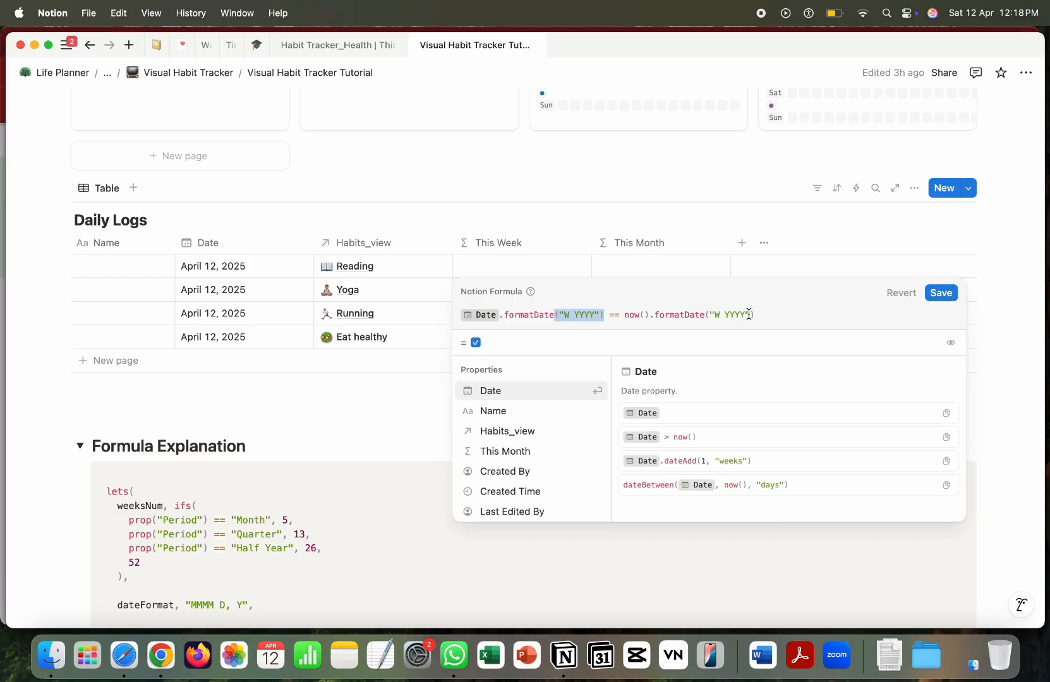
drag(756, 315, 475, 315)
drag(707, 307, 705, 312)
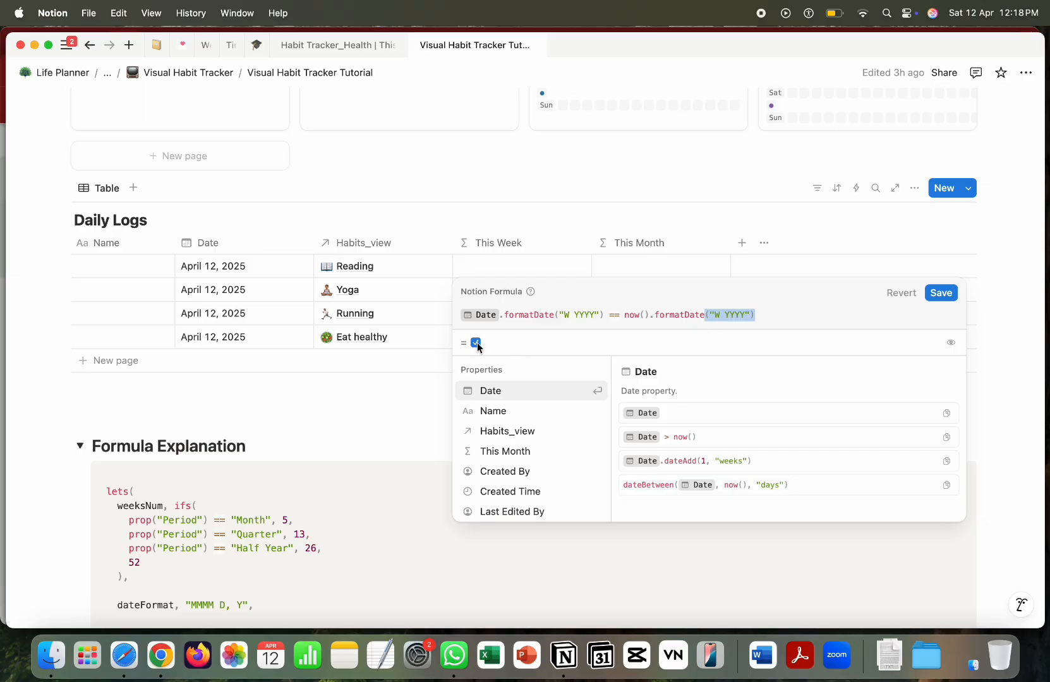
click(941, 292)
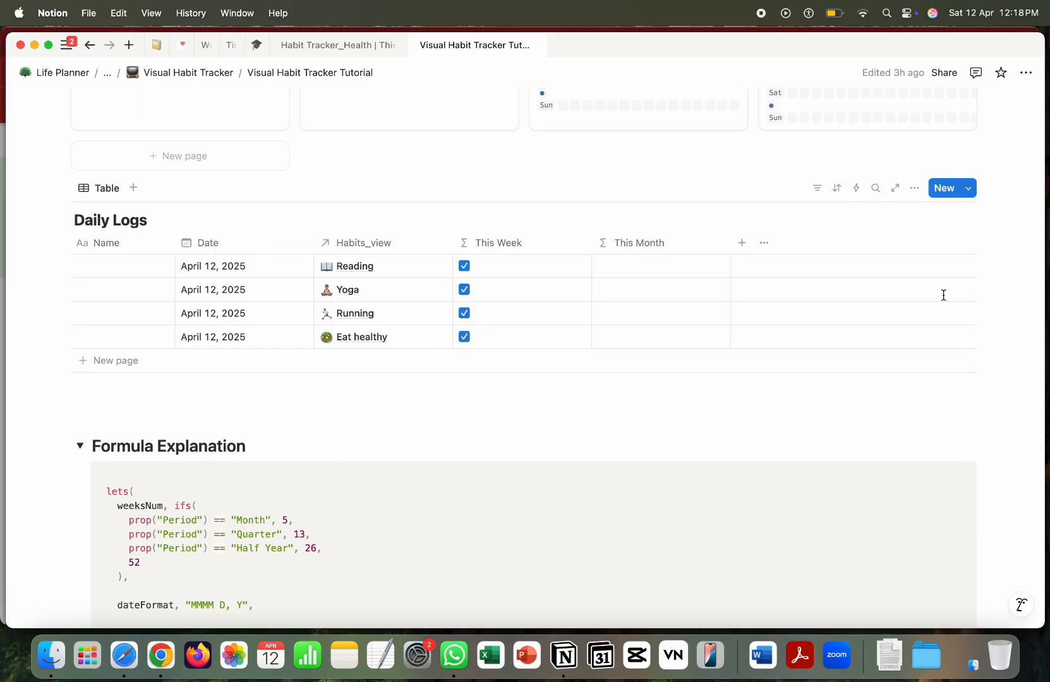
drag(592, 240, 532, 234)
Step: Copy the whole This Week formula in Daily Logs and paste it into the empty This Month formula
click(484, 267)
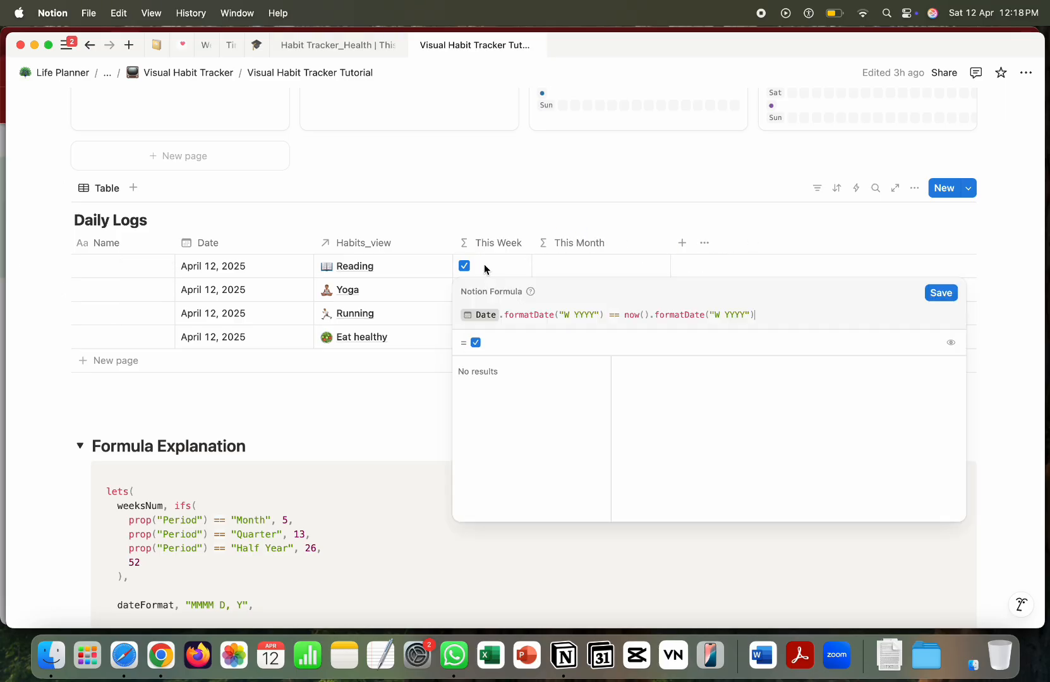
drag(776, 315, 410, 314)
key(super+c)
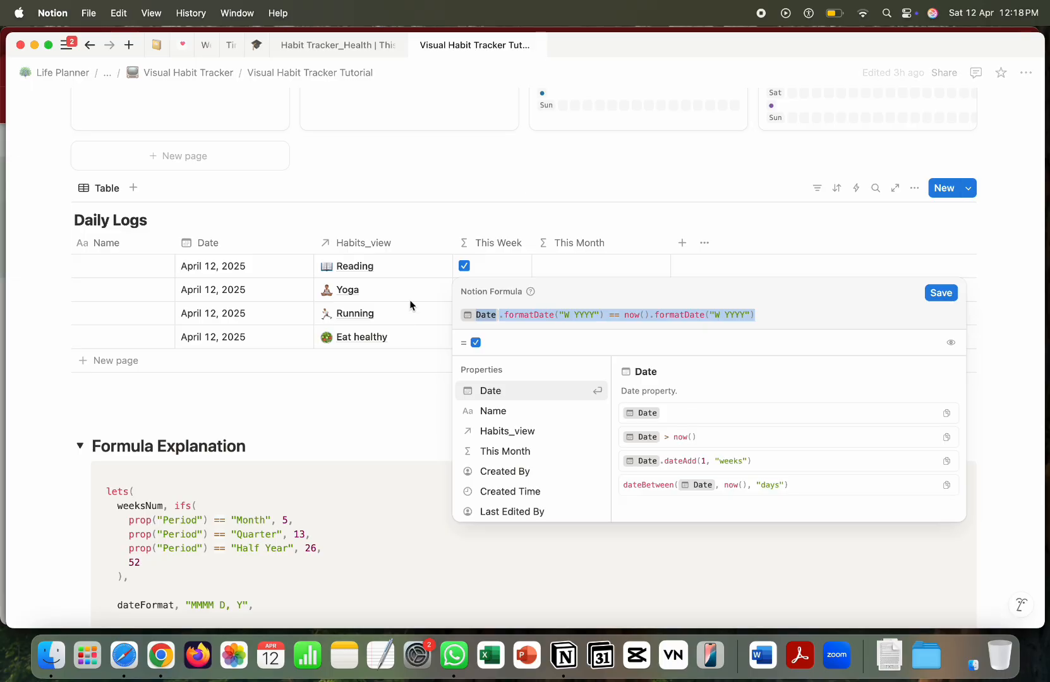
click(555, 183)
click(575, 264)
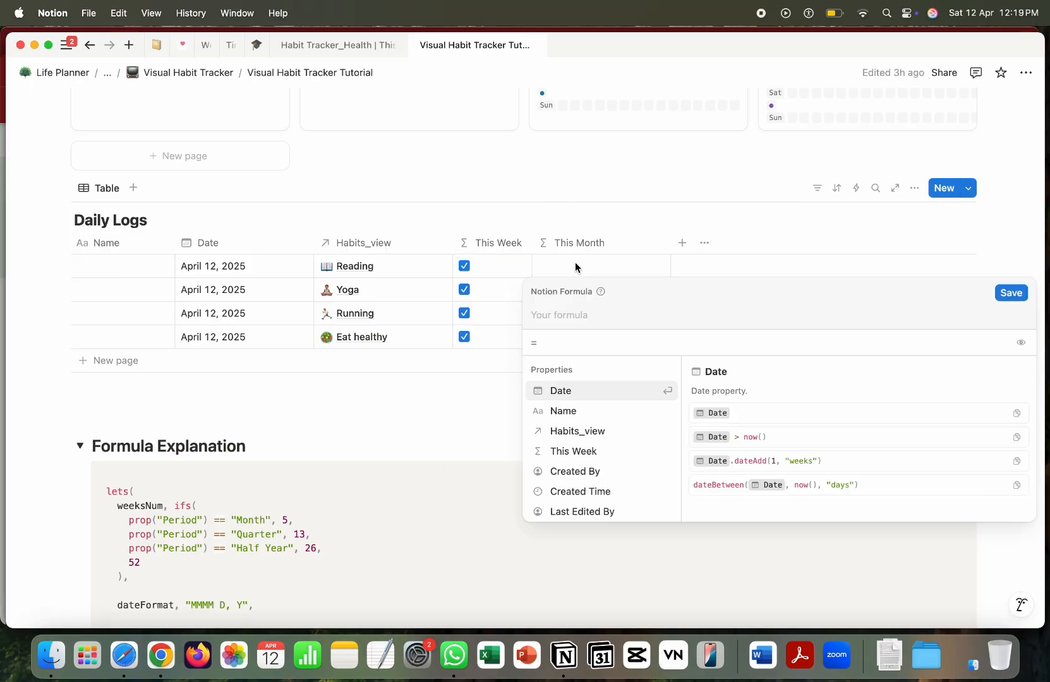
key(super+v)
Step: Change both format strings in the This Month formula to "M YYYY", save it, and narrow the This Month column
click(637, 316)
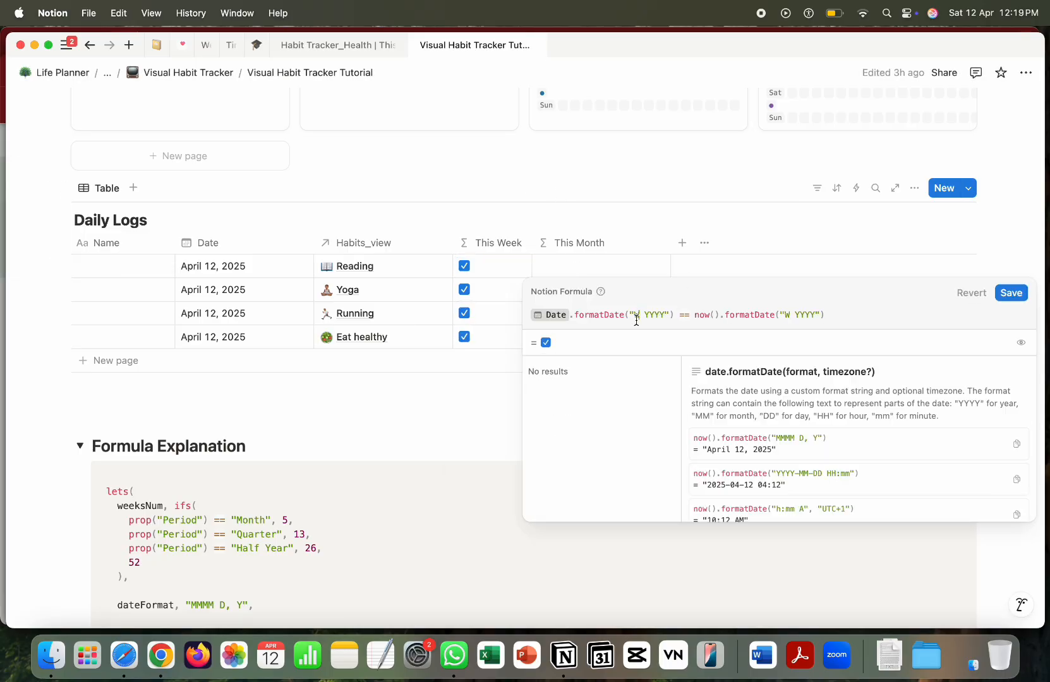
key(BackSpace)
text(M)
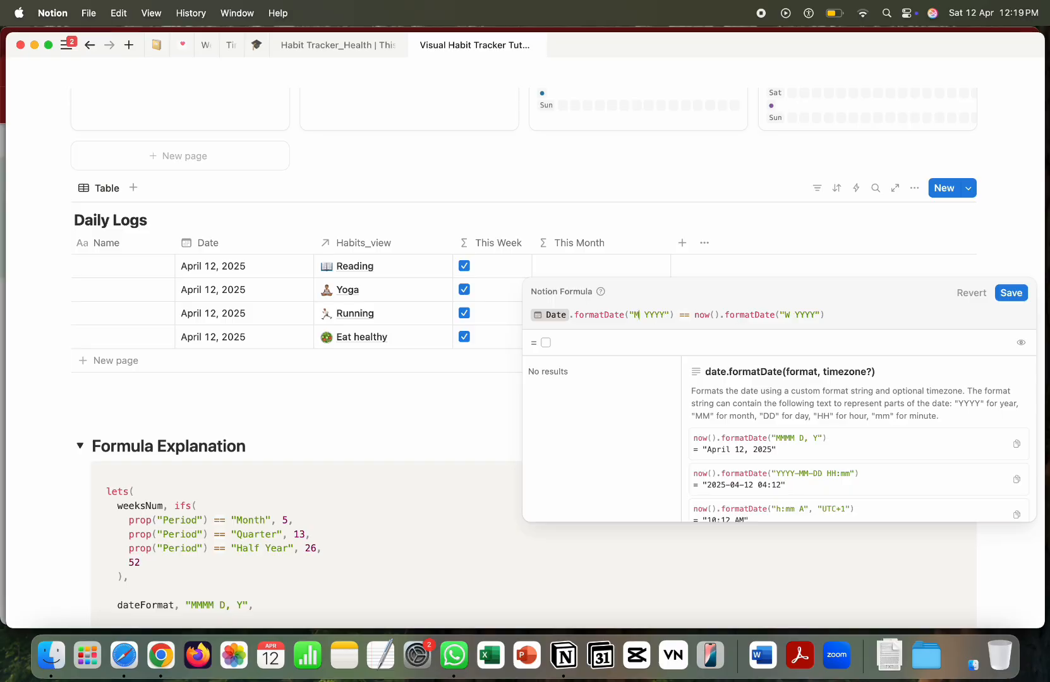
click(794, 317)
key(BackSpace)
text(M)
click(1011, 292)
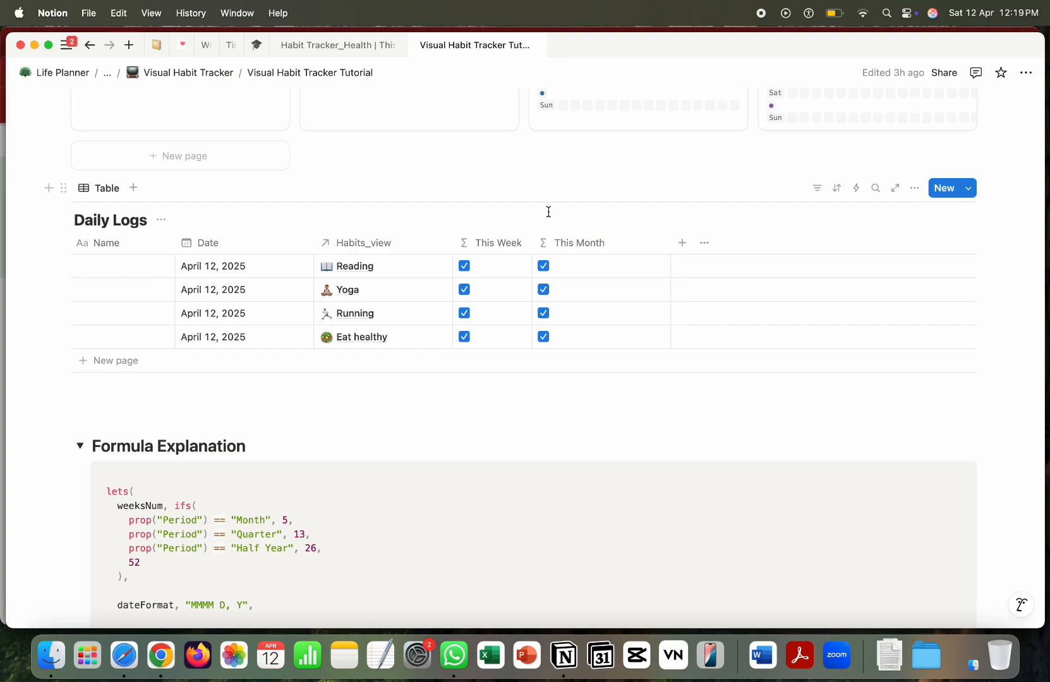
drag(671, 242, 613, 240)
Step: Switch Habits_view from the gallery to its table view and narrow the Formula_view column
scroll(465, 331, up, 1)
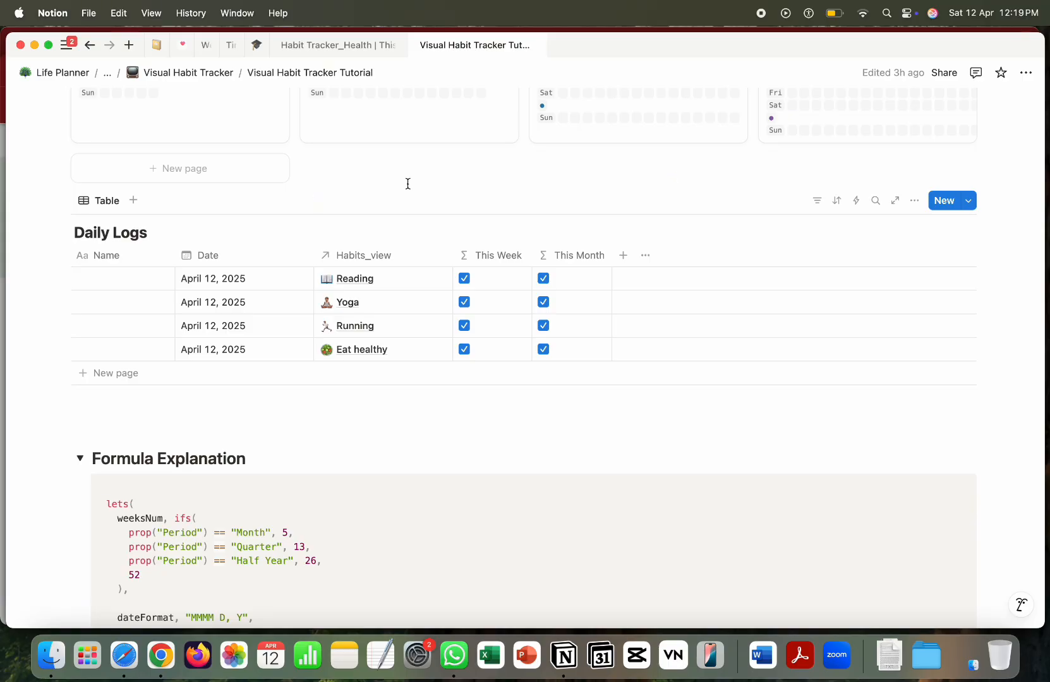
scroll(624, 365, up, 1)
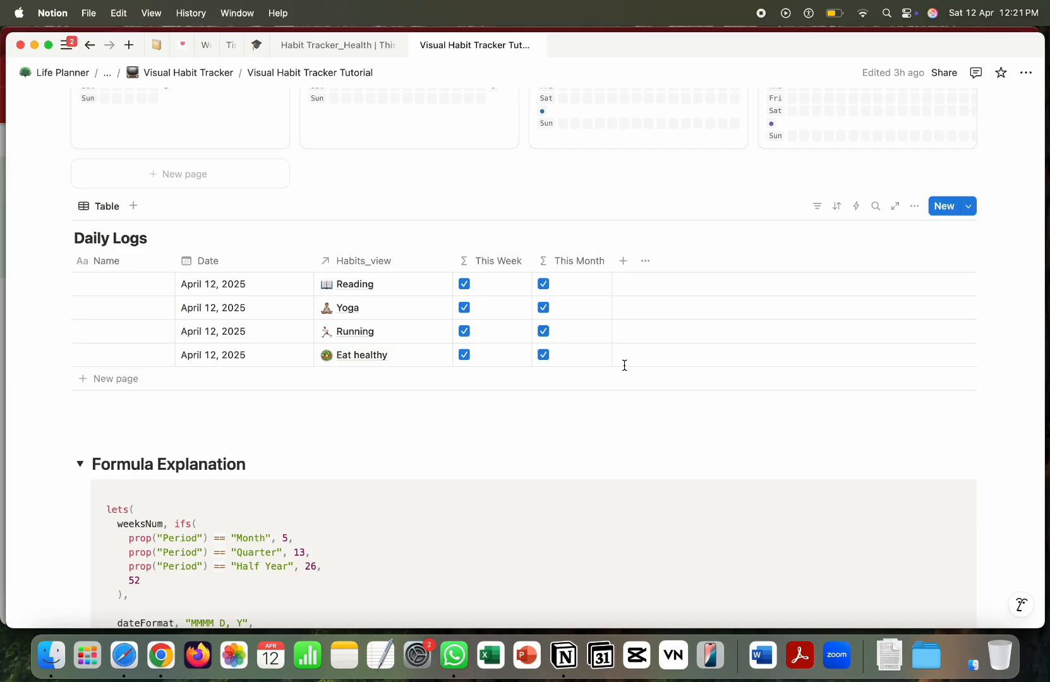
scroll(624, 366, up, 5)
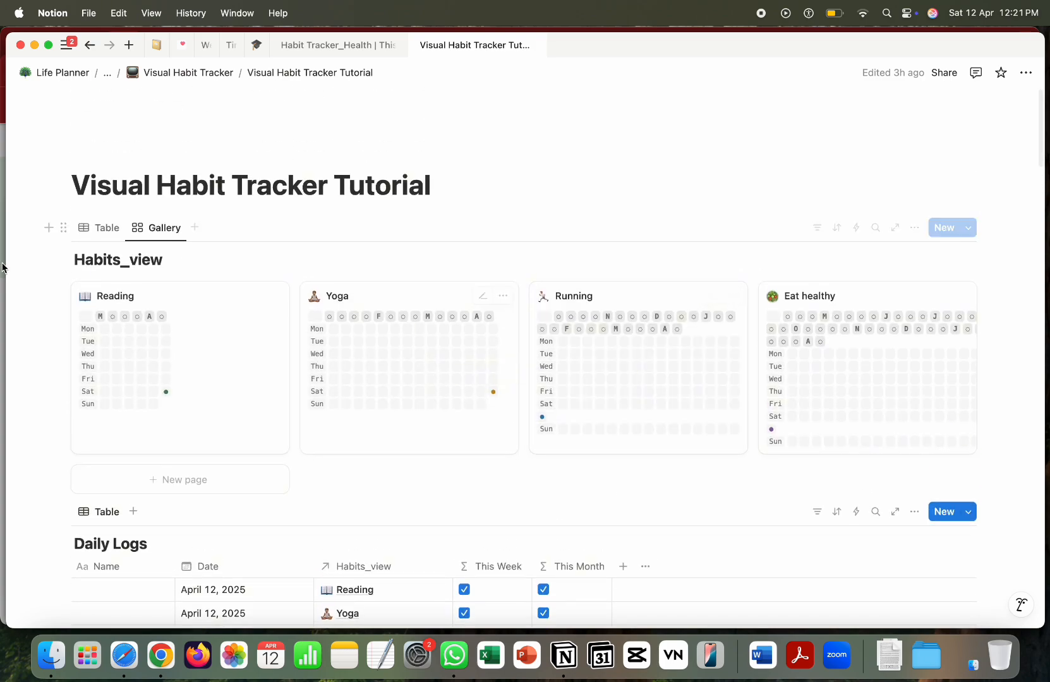
click(112, 235)
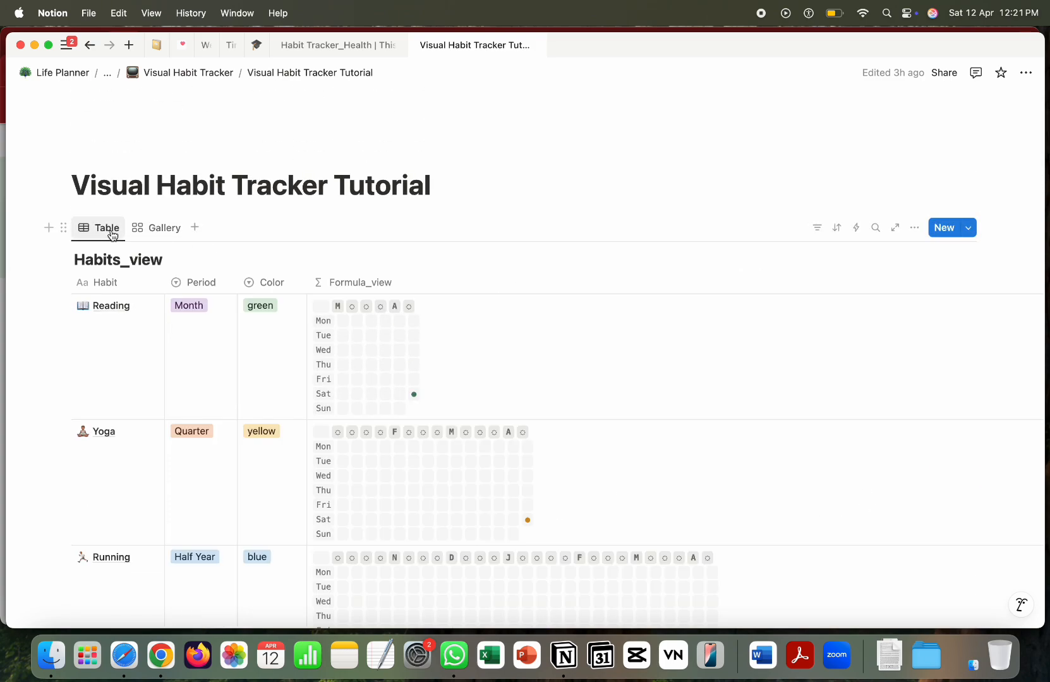
scroll(710, 391, right, 5)
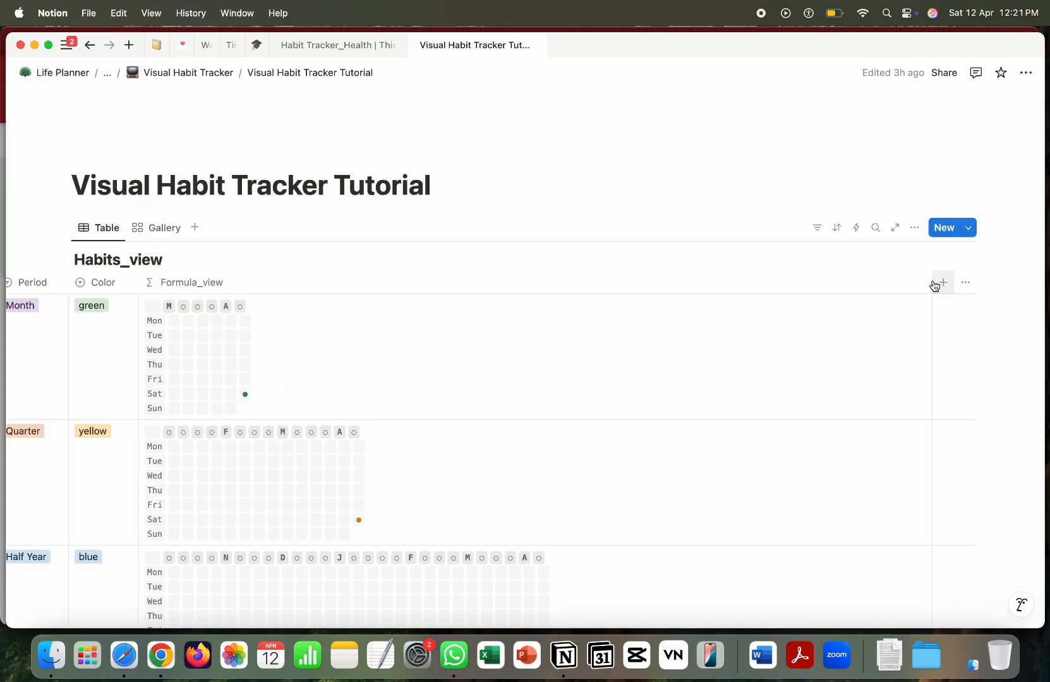
drag(932, 278, 416, 278)
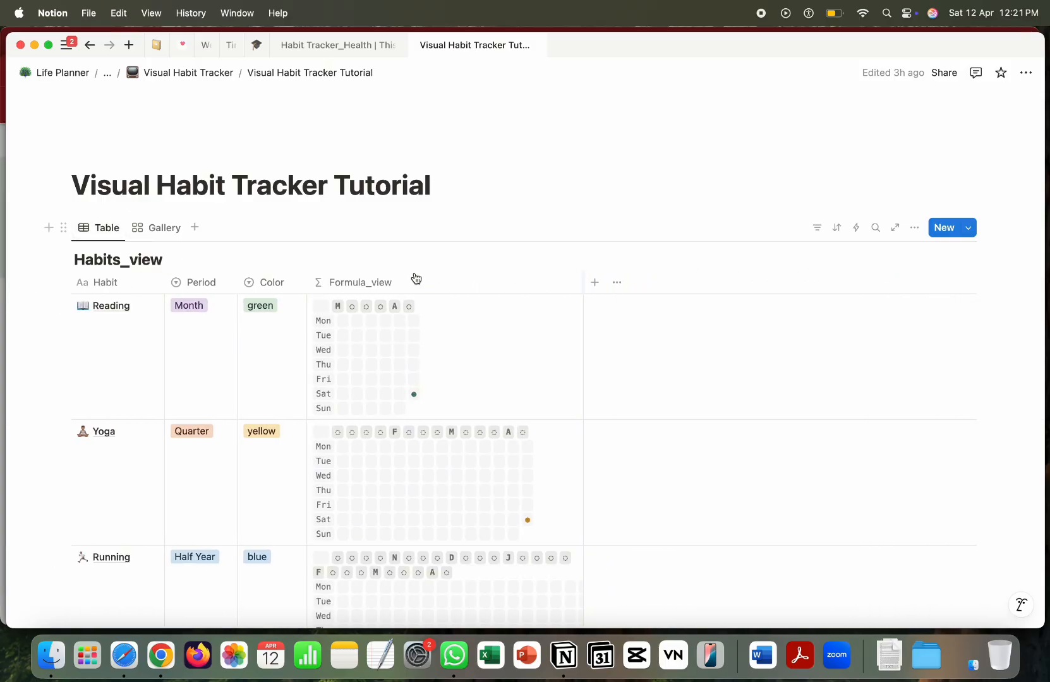
Step: Add a formula property named Weekday to the Habits_view table
click(595, 283)
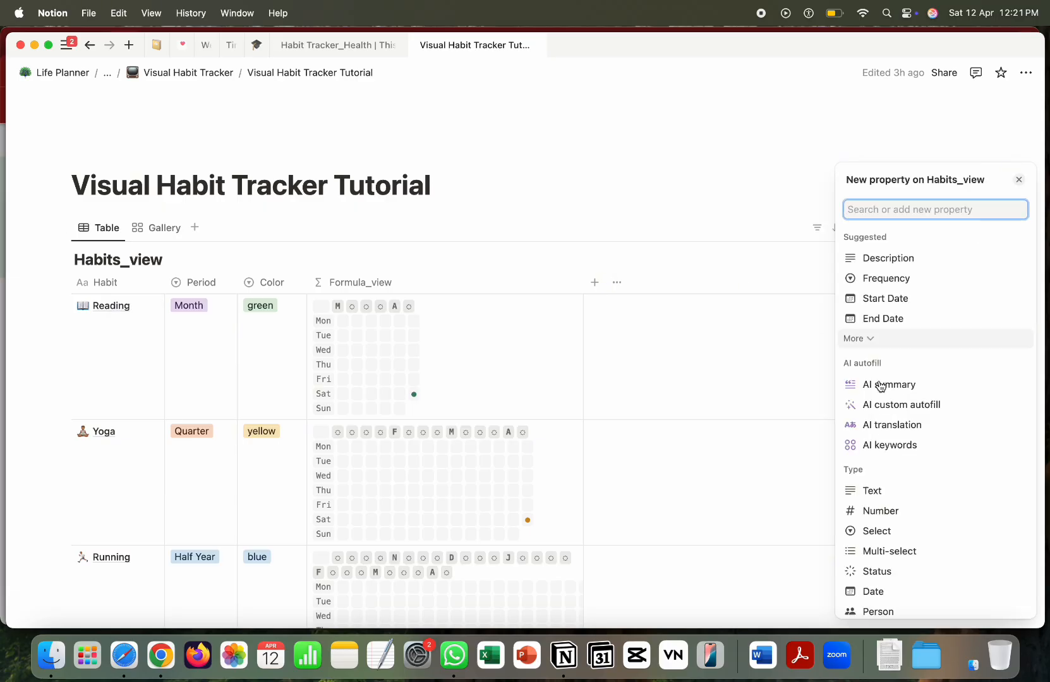
scroll(879, 417, down, 5)
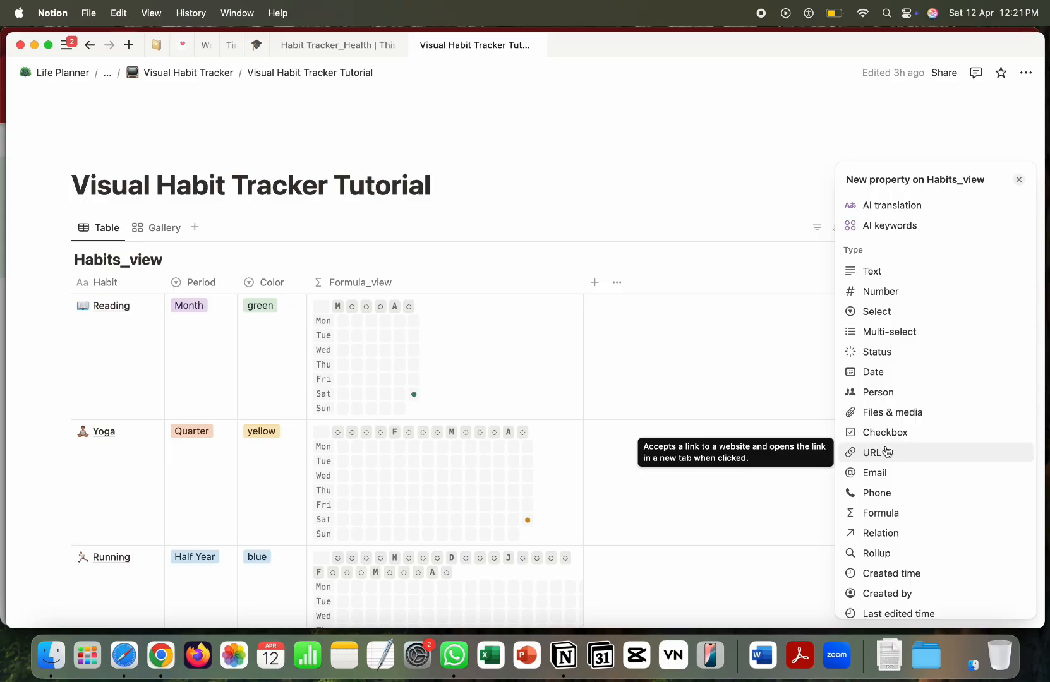
click(914, 517)
key(BackSpace)
key(BackSpace)
key(BackSpace)
key(BackSpace)
key(BackSpace)
key(BackSpace)
key(BackSpace)
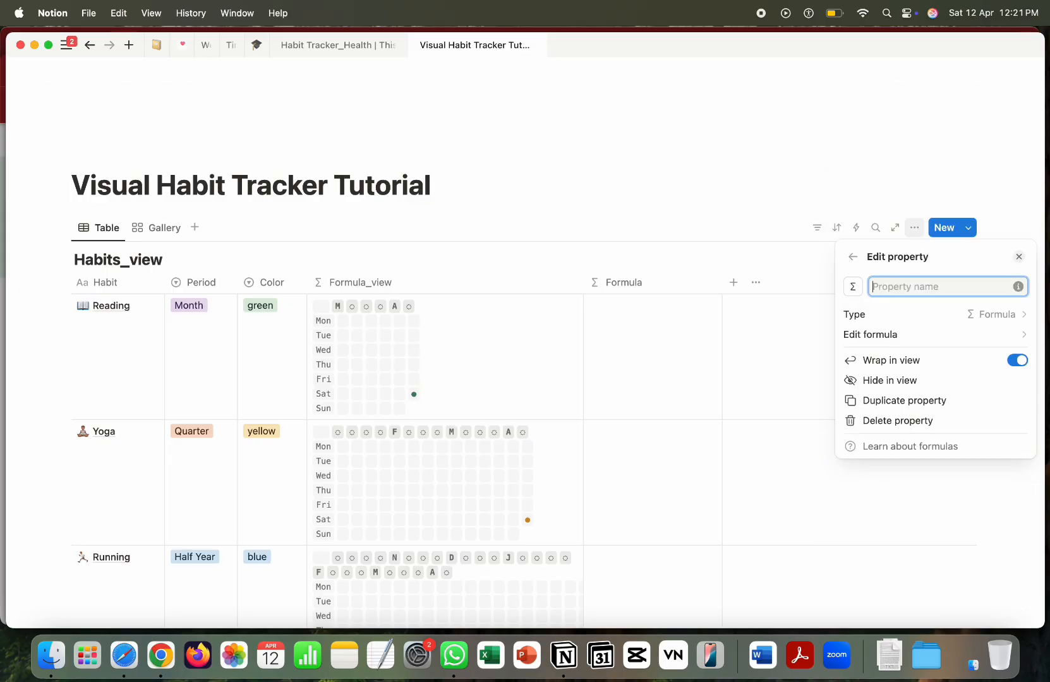
text(Weekday)
click(633, 355)
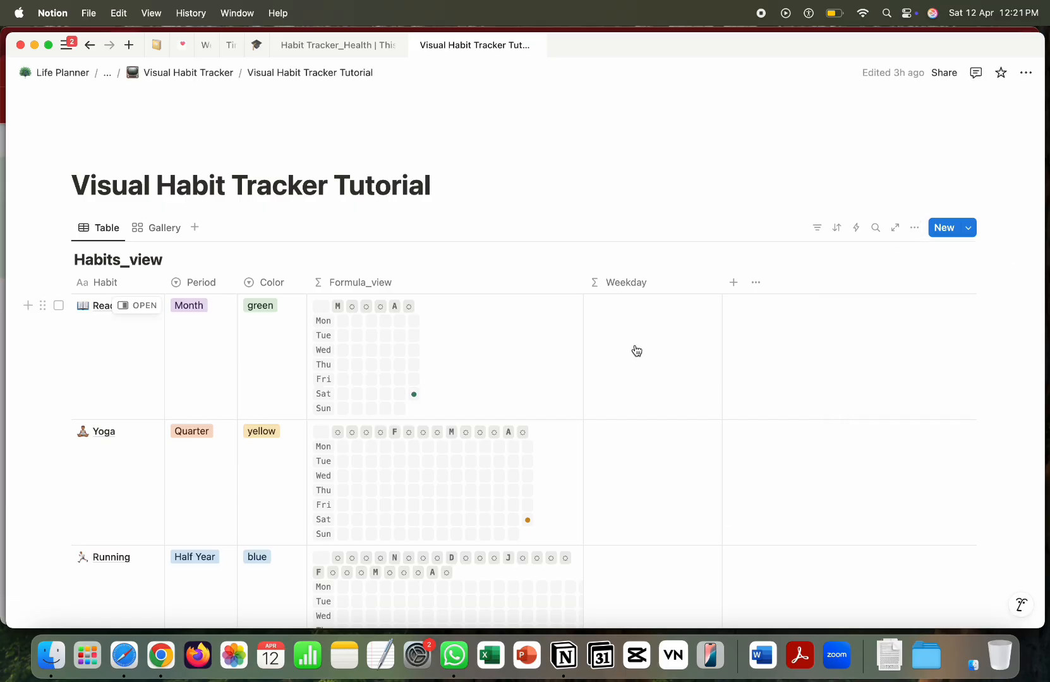
Step: Set the Weekday formula to now().formatDate("dddd"), save it, and narrow the Weekday column
click(636, 351)
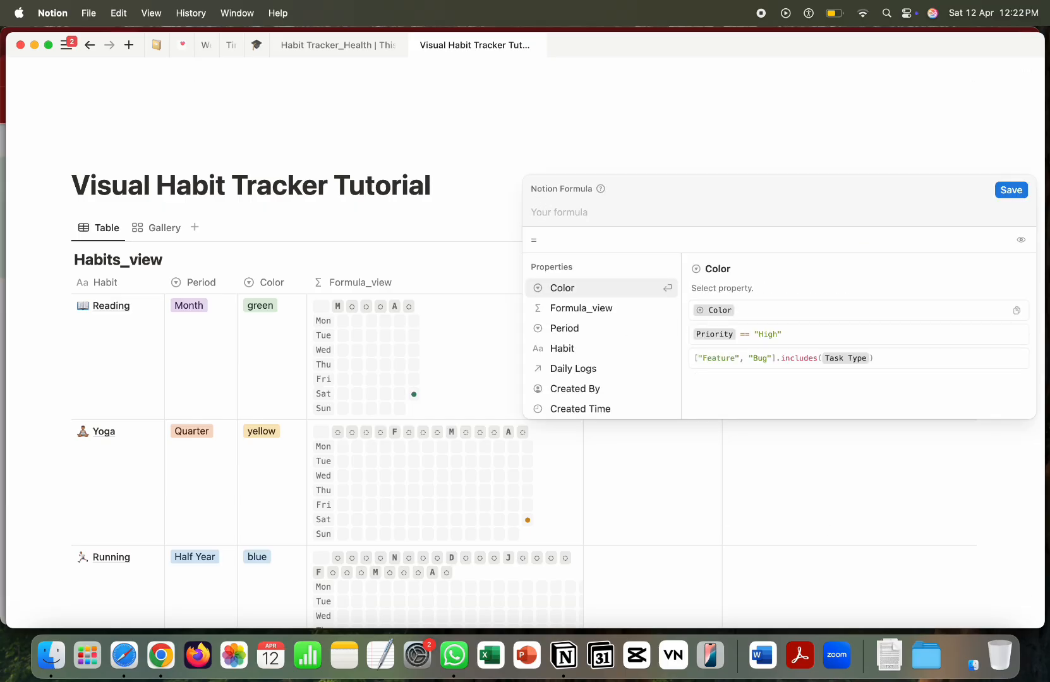
text(now())
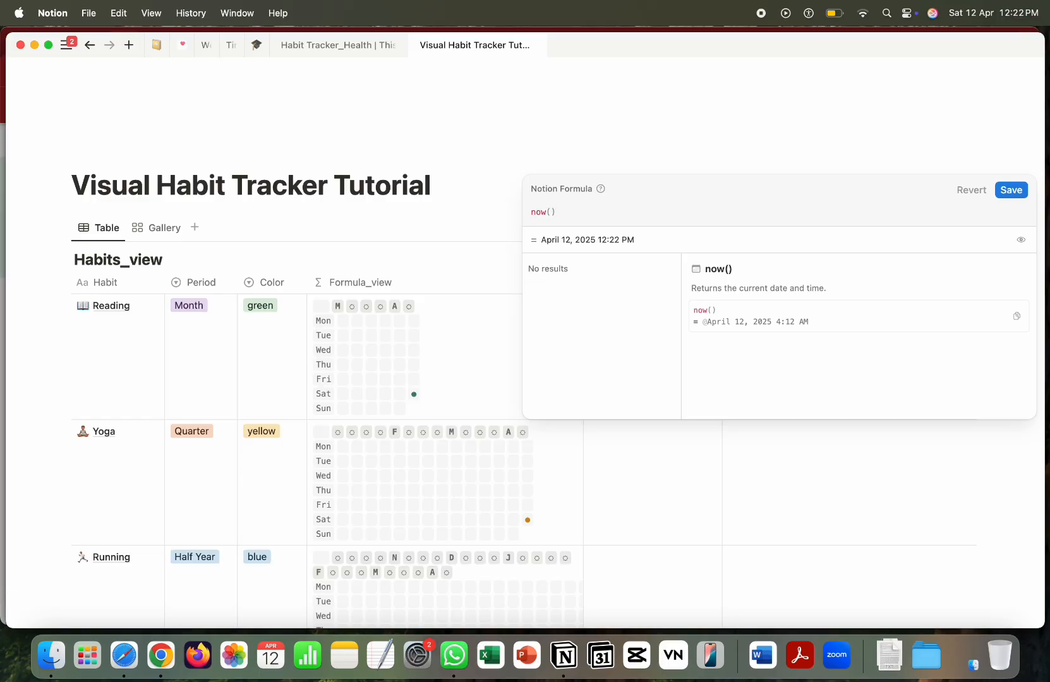
text(.format)
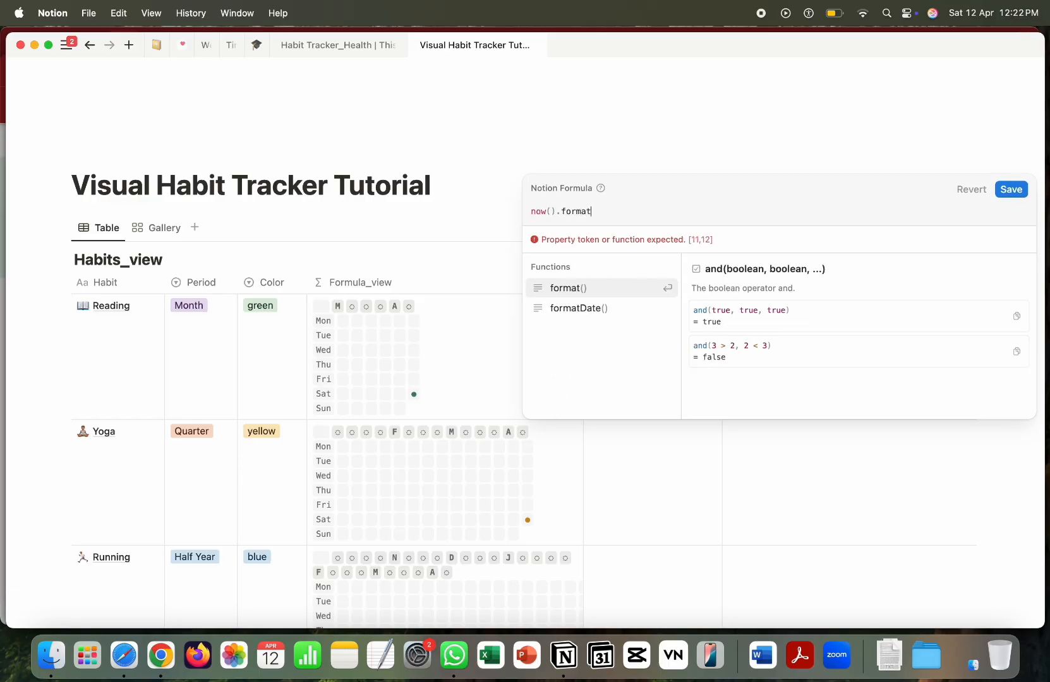
click(607, 308)
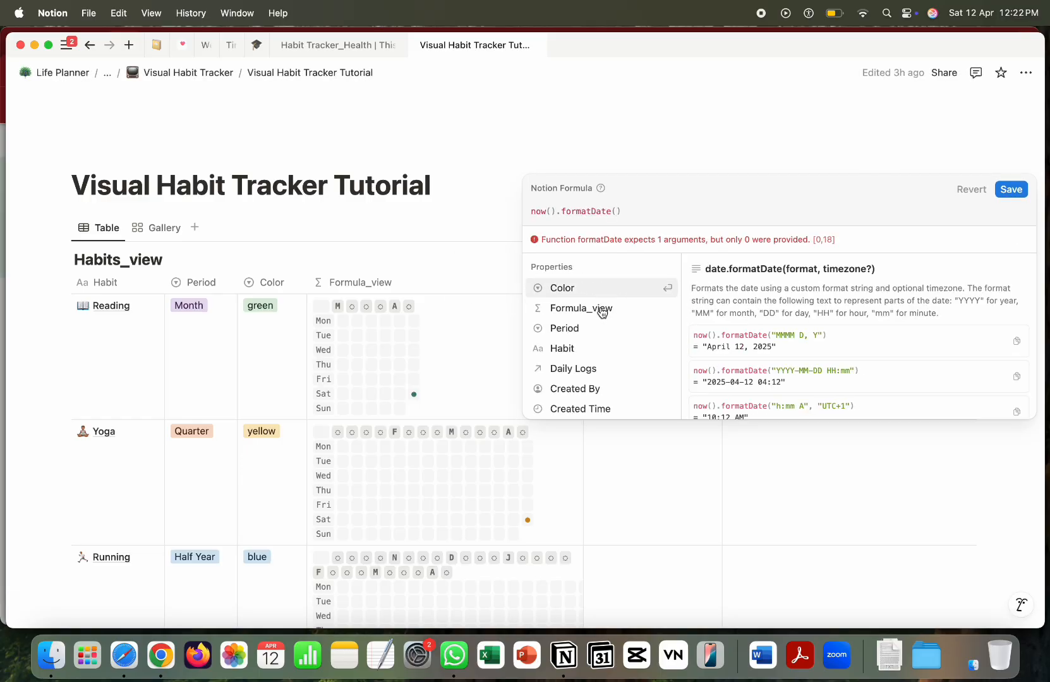
text(")
text(dddd)
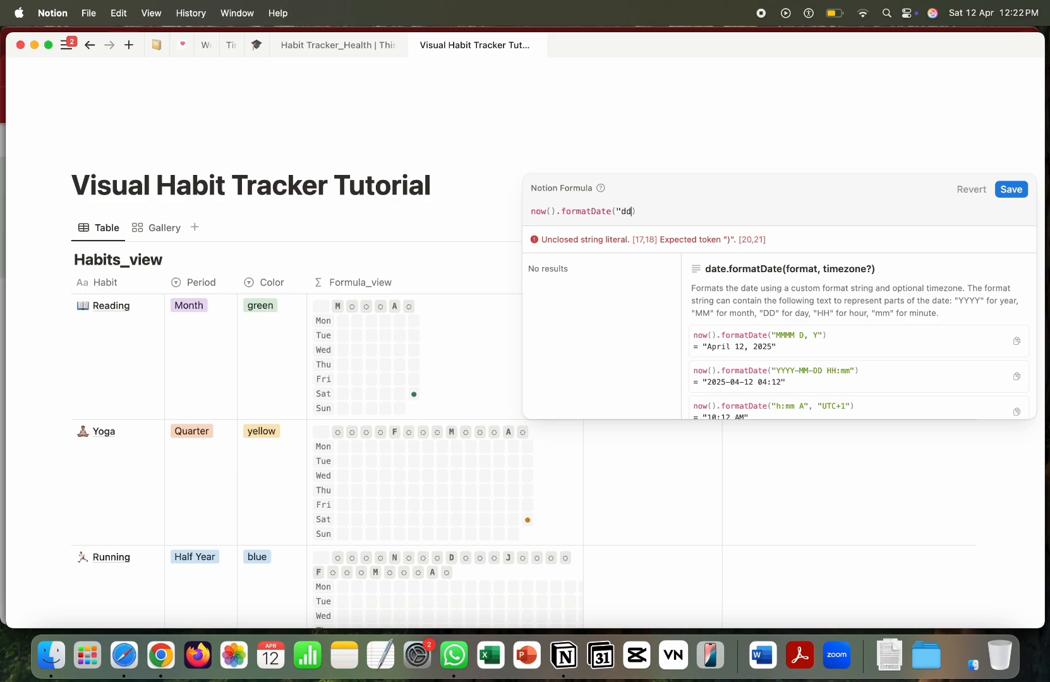
text(")
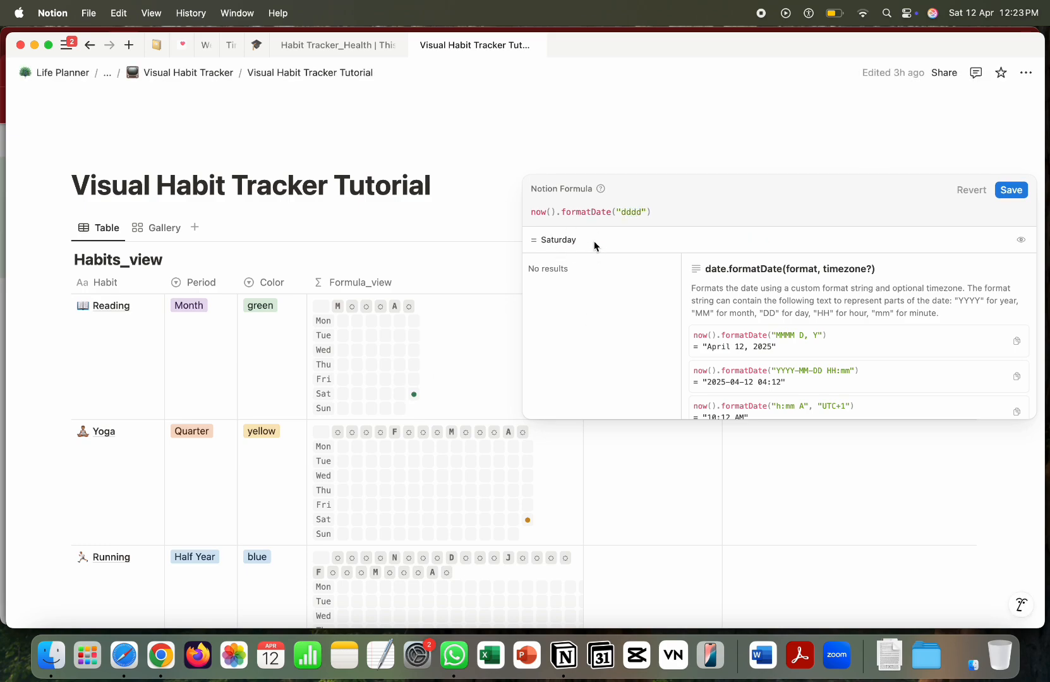
click(1012, 190)
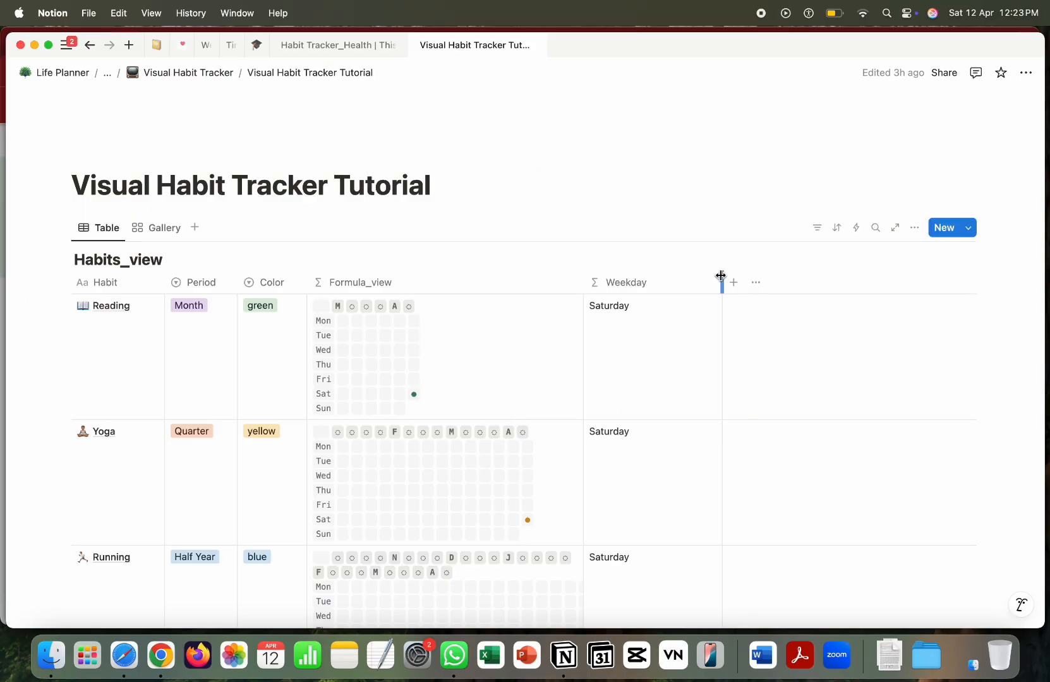
drag(720, 280, 651, 278)
Step: Open the Apple Health Data page and copy the entire Day # formula from its Summary table
scroll(611, 359, down, 2)
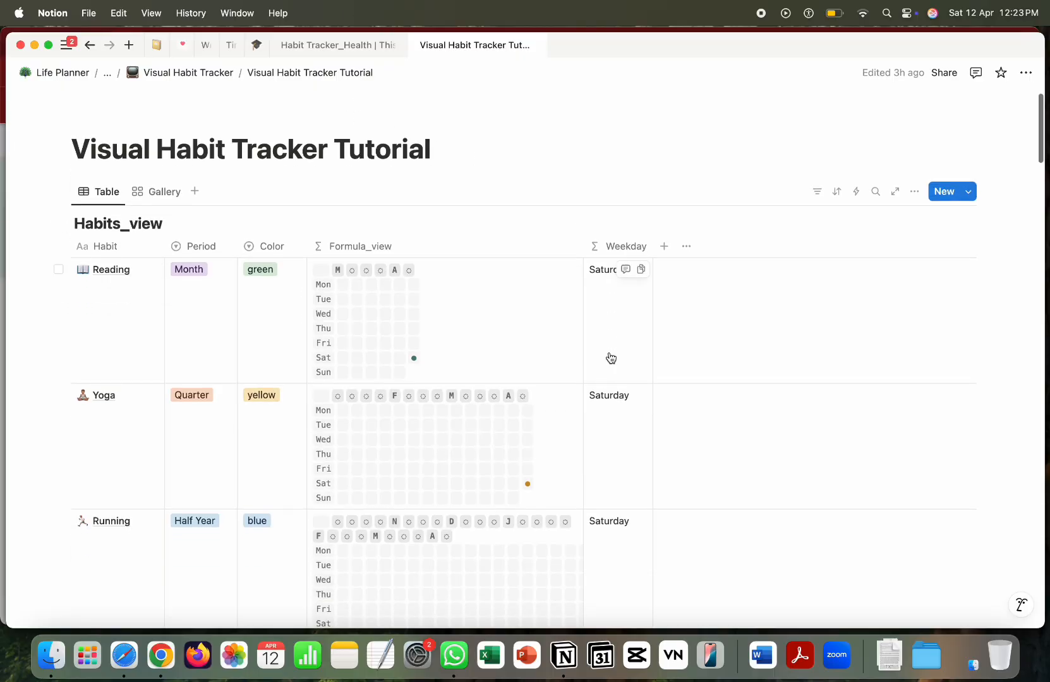
scroll(610, 359, down, 3)
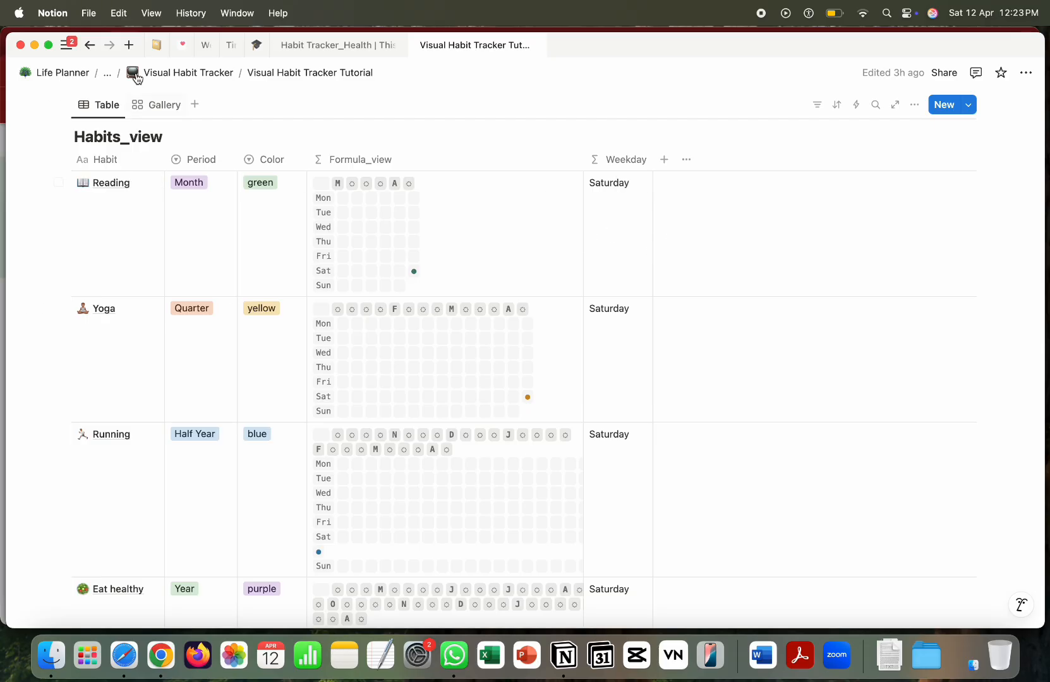
click(183, 43)
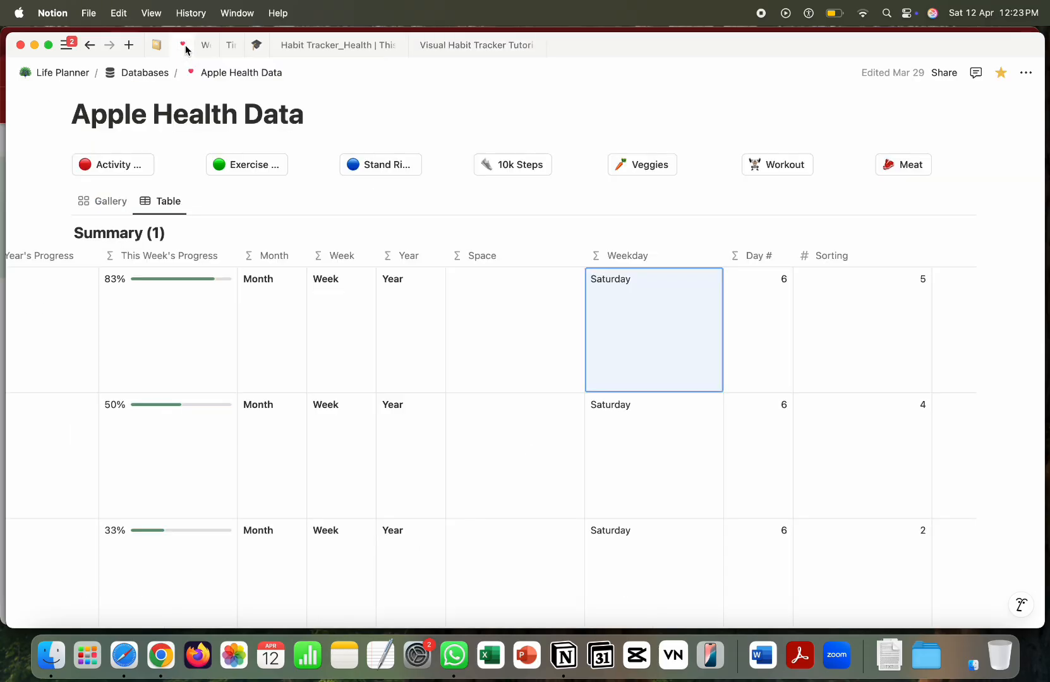
click(780, 343)
drag(665, 412, 496, 294)
key(super+c)
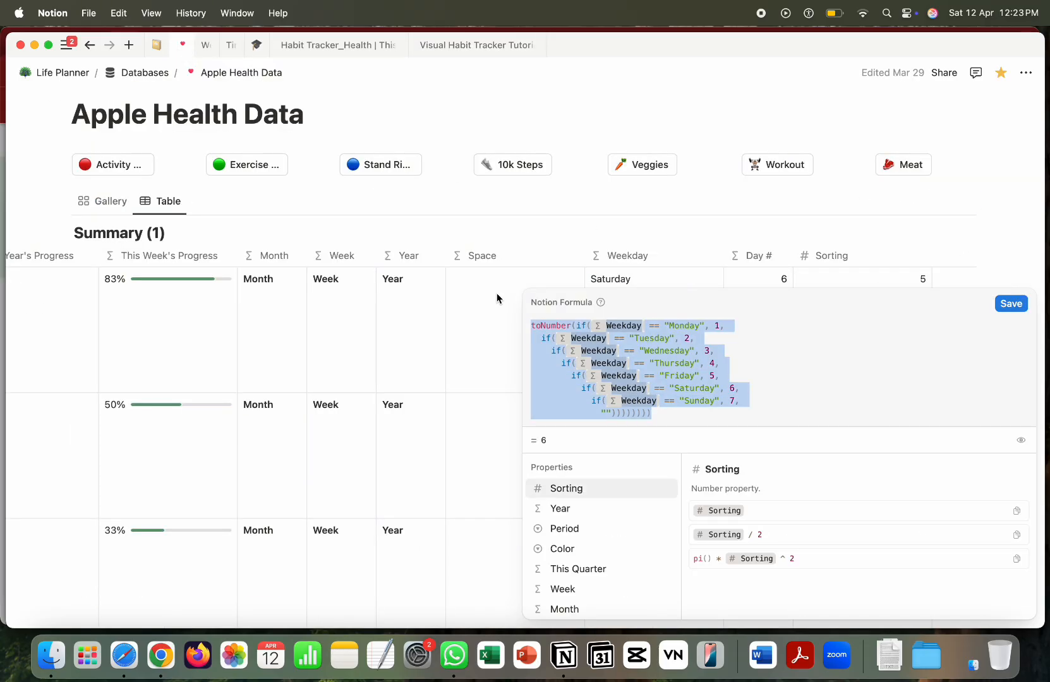
Step: Return to the Visual Habit Tracker Tutorial page and add a formula property named Day # to Habits_view
click(451, 50)
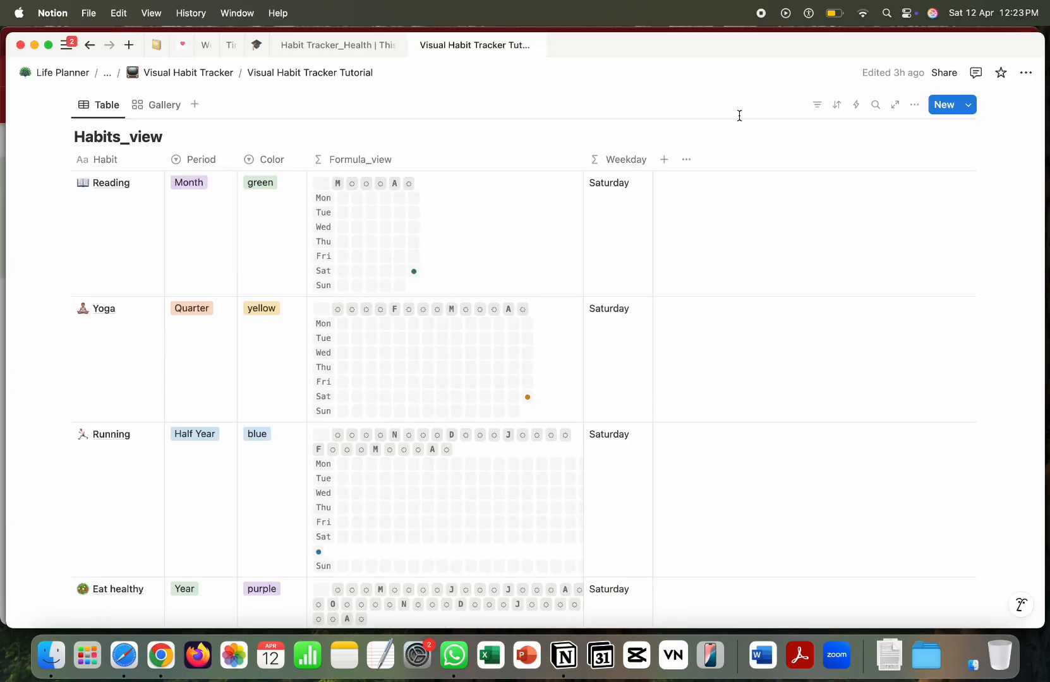
click(663, 159)
scroll(891, 511, down, 1)
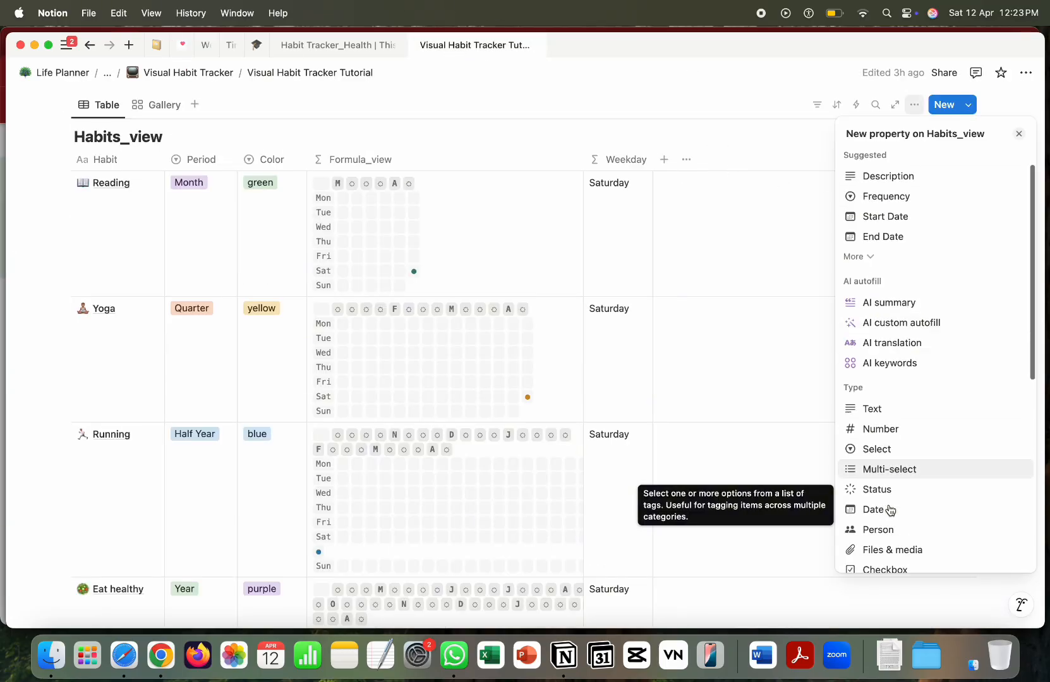
scroll(891, 510, down, 2)
scroll(889, 534, down, 2)
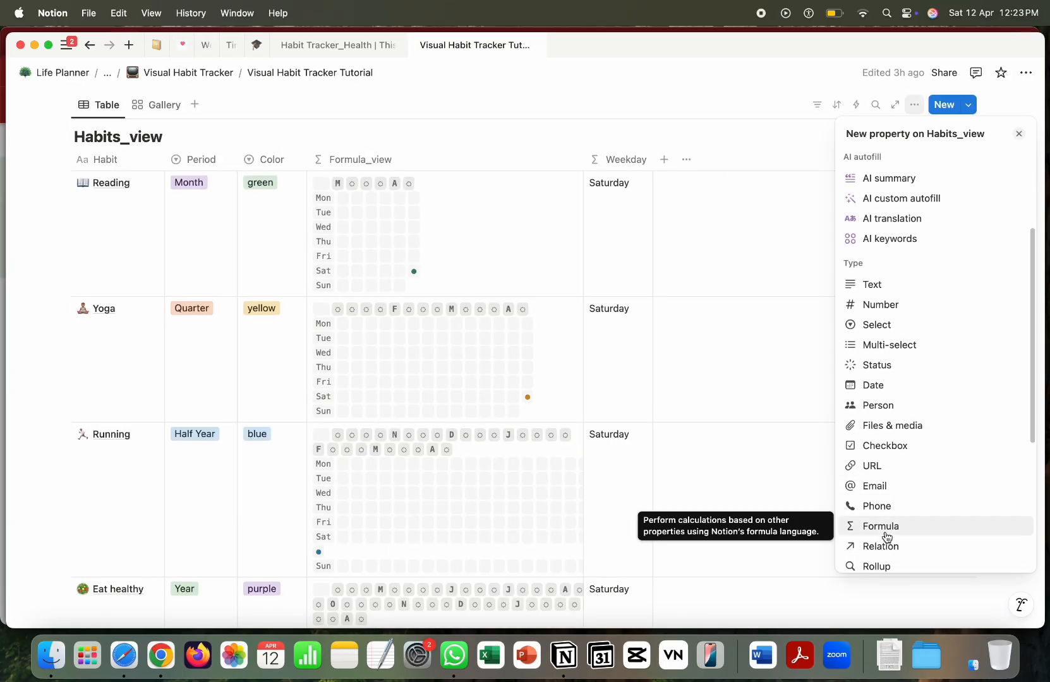
click(887, 534)
key(BackSpace)
key(BackSpace)
key(BackSpace)
key(BackSpace)
key(BackSpace)
key(BackSpace)
key(BackSpace)
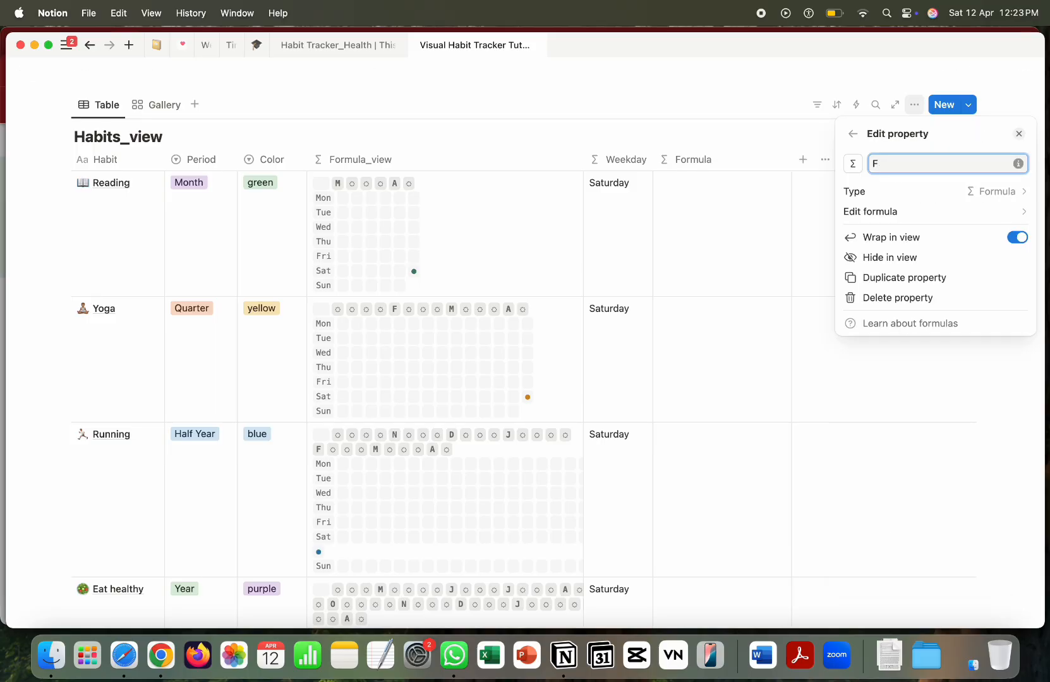
text(Day #)
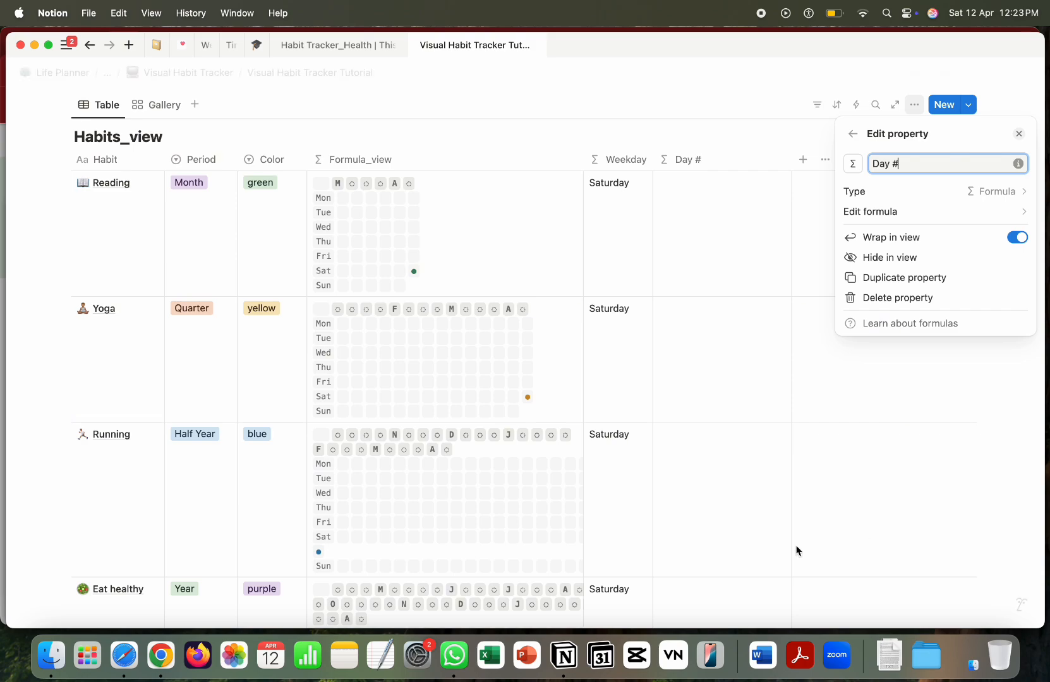
Step: Paste the copied toNumber formula with nested ifs, mapping Weekday Monday through Sunday to 1 through 7, into Day # and save it
click(878, 212)
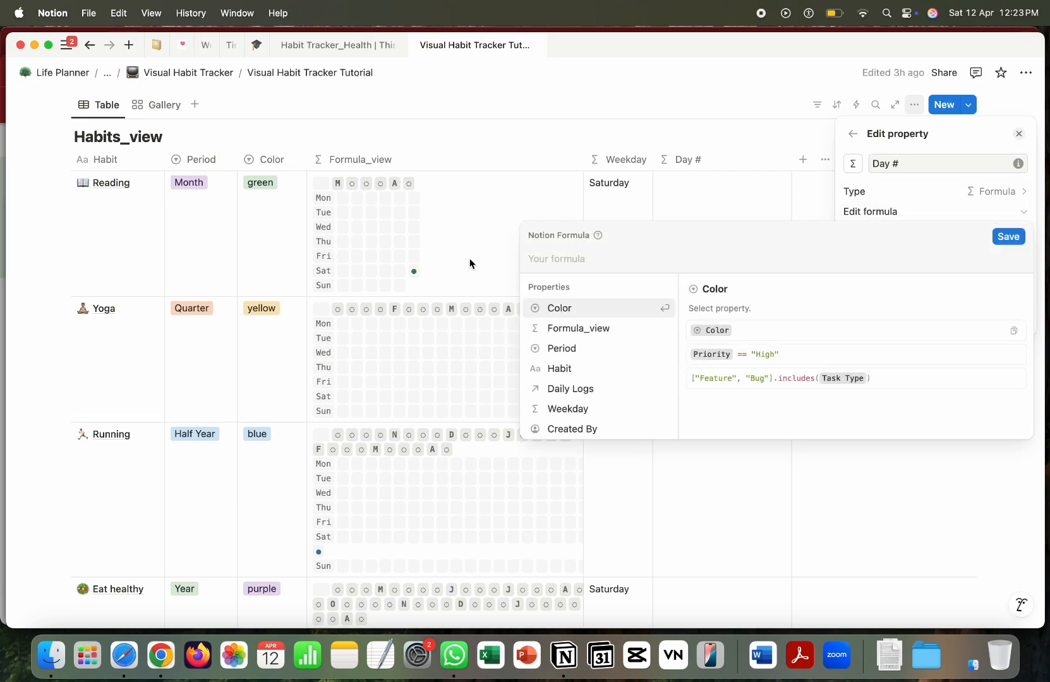
key(super+v)
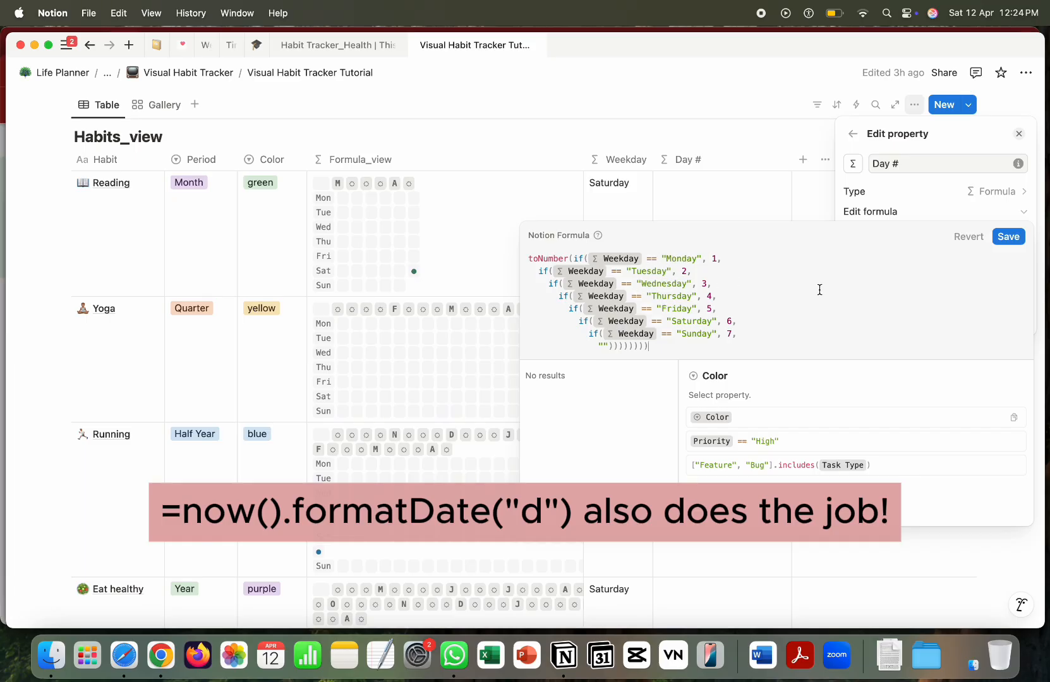
click(1003, 238)
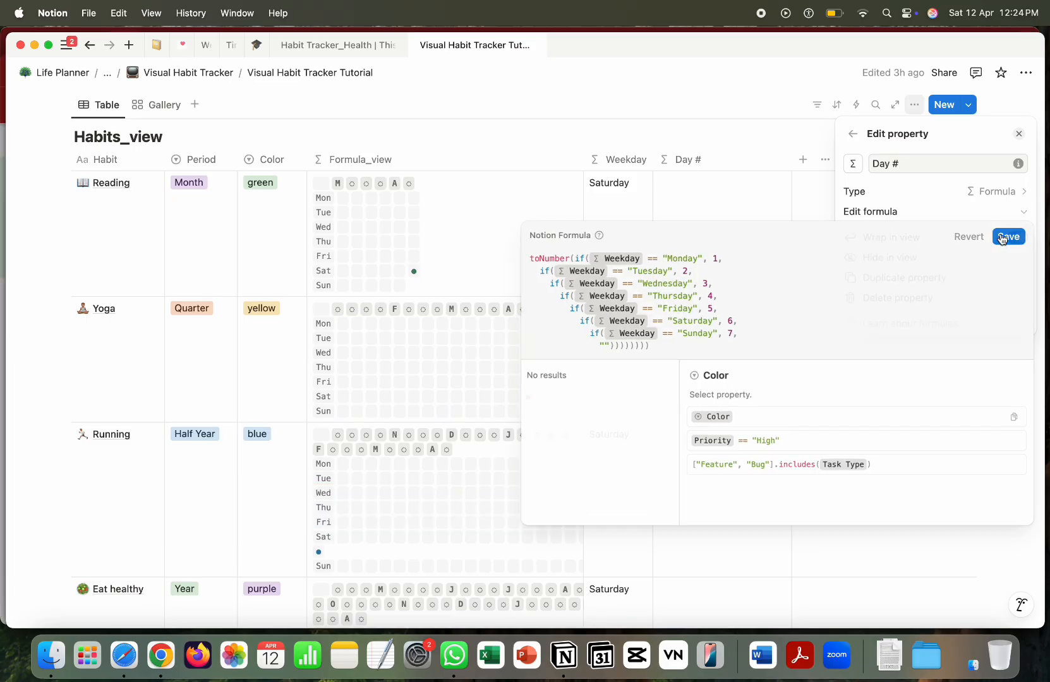
Step: Close the Day # property settings and narrow the Day # column to fit its header
click(792, 164)
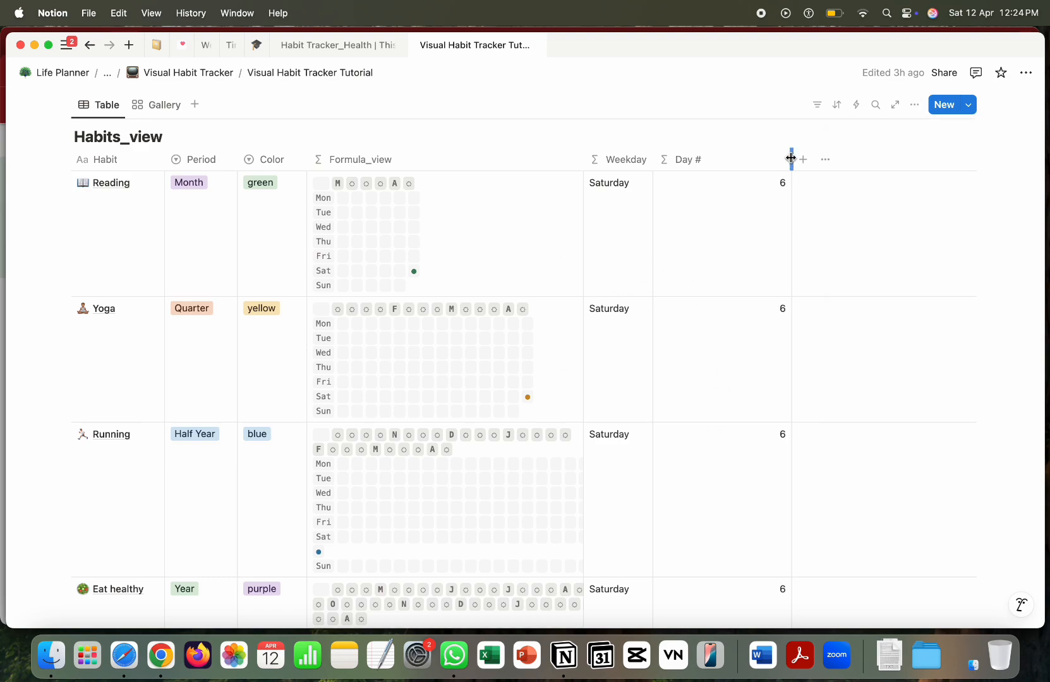
drag(792, 163, 720, 163)
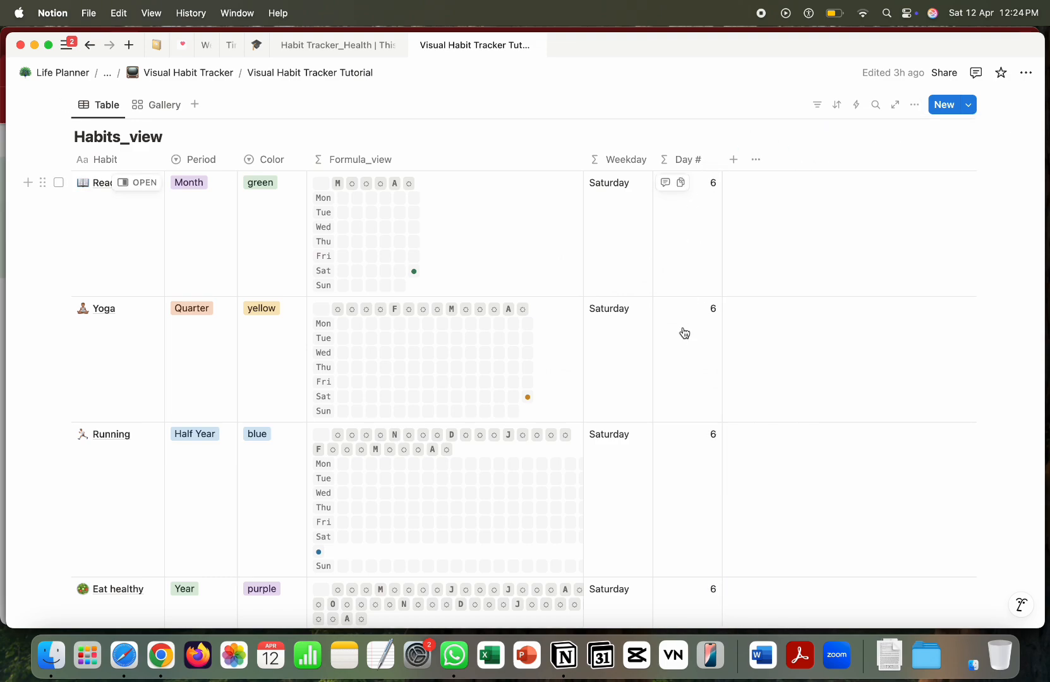
scroll(682, 354, down, 3)
scroll(682, 387, up, 3)
scroll(520, 345, down, 2)
scroll(574, 415, up, 2)
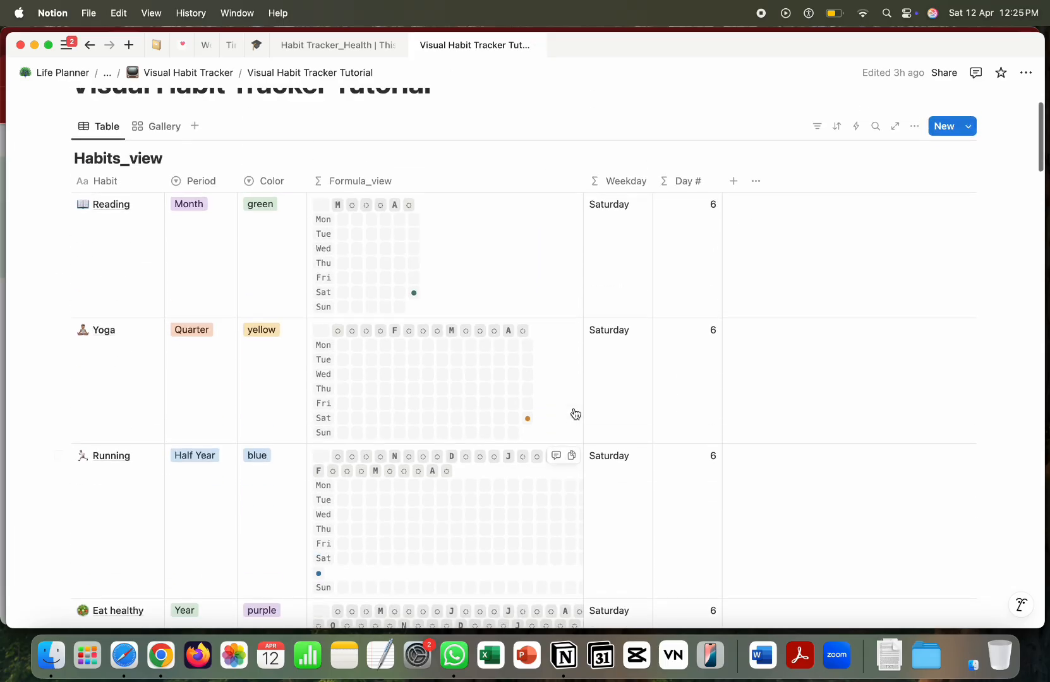
scroll(575, 414, down, 1)
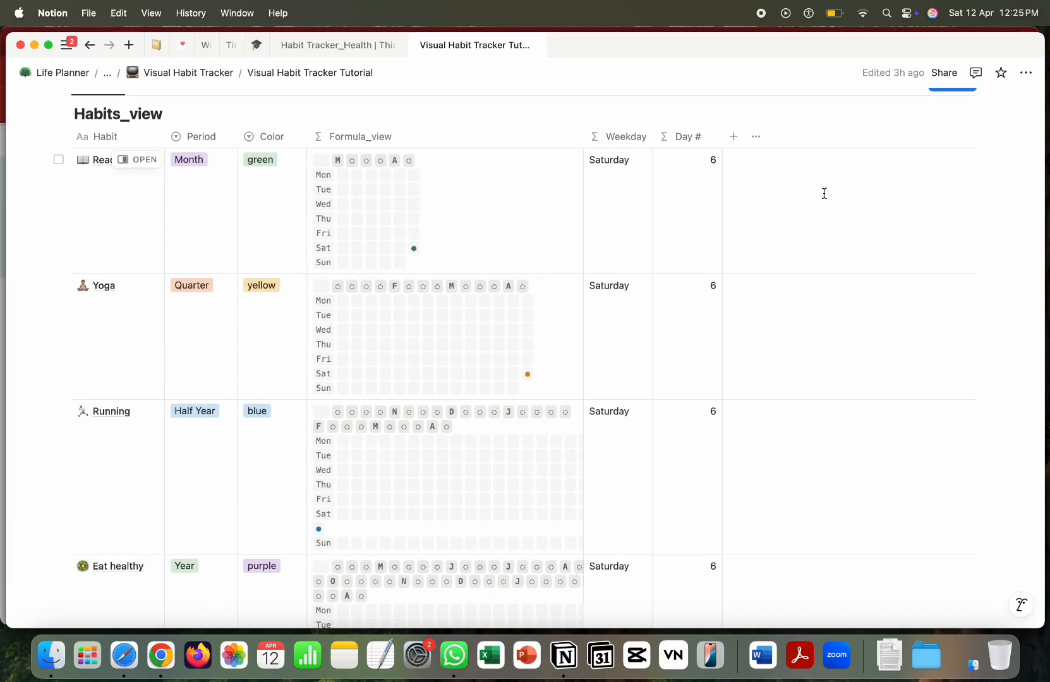
Step: Add a formula property named Week's Progress to the Habits_view table
click(733, 137)
scroll(902, 387, down, 5)
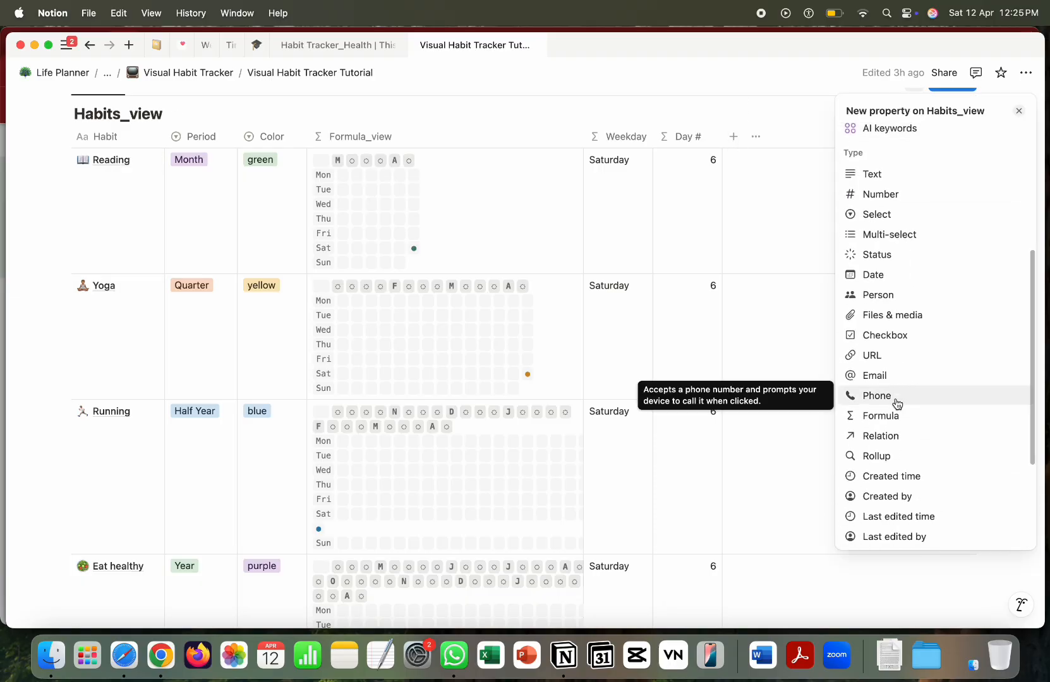
click(903, 416)
key(BackSpace)
key(BackSpace)
key(BackSpace)
key(BackSpace)
key(BackSpace)
key(BackSpace)
key(BackSpace)
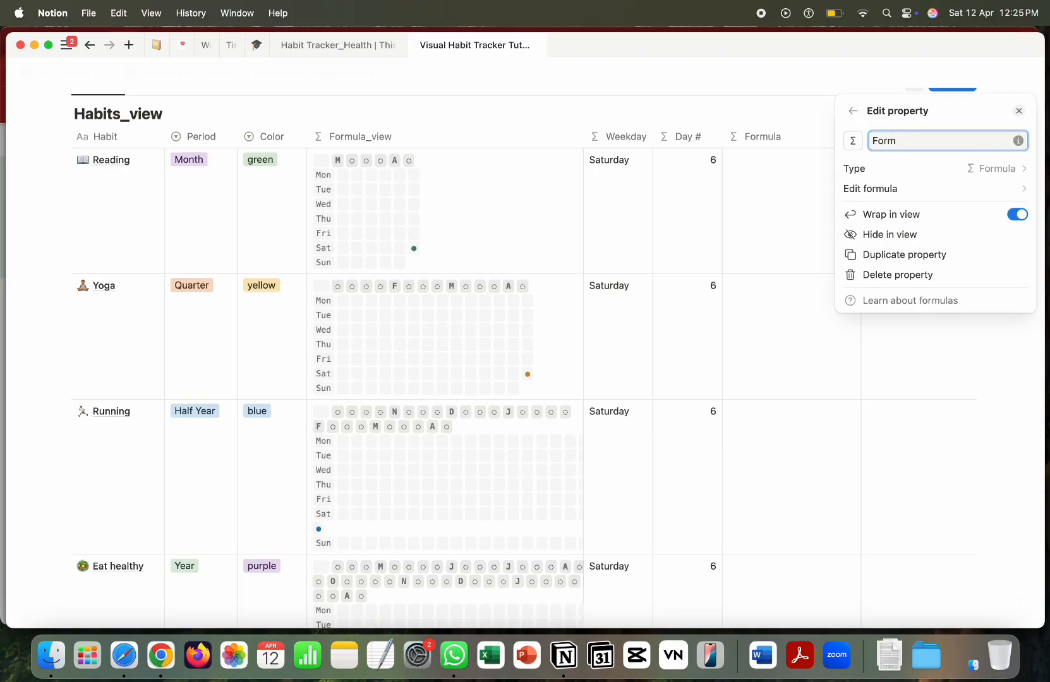
text(Week's Progress)
Step: Check the Daily Logs table, then start the Week's Progress formula with the Daily Logs relation and a filter() function
click(877, 188)
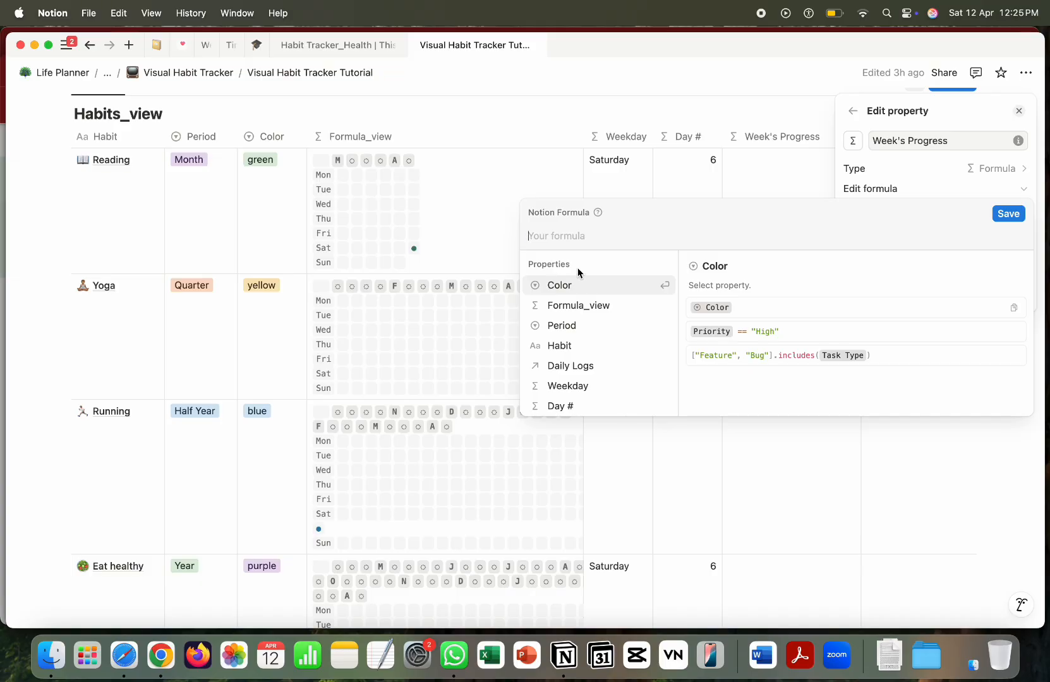
click(517, 103)
scroll(484, 345, down, 15)
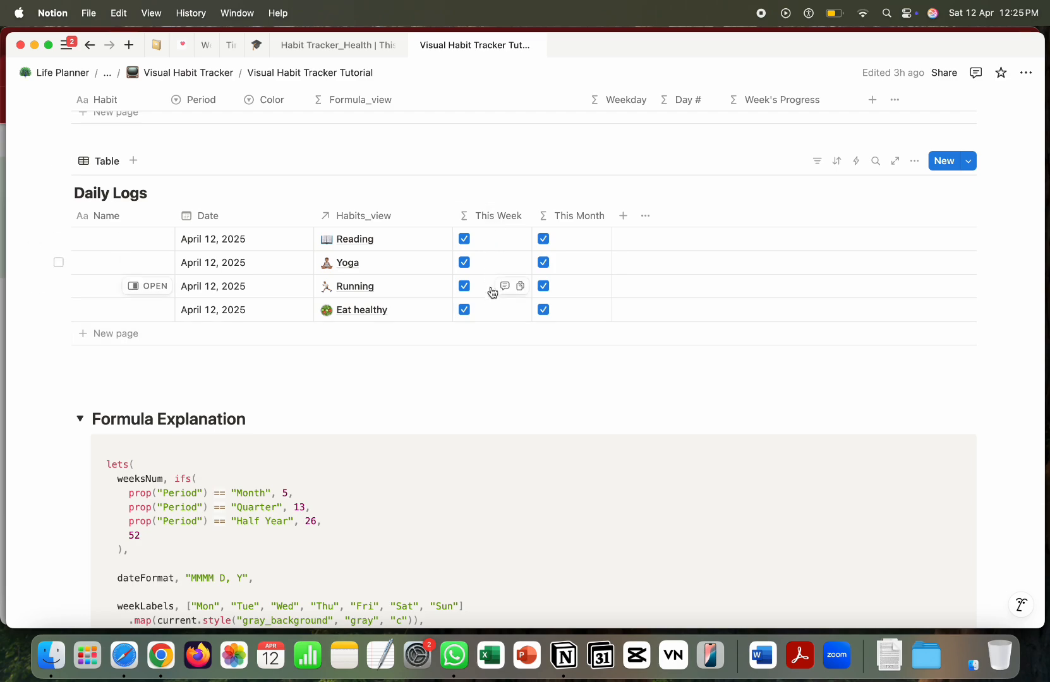
scroll(528, 271, up, 15)
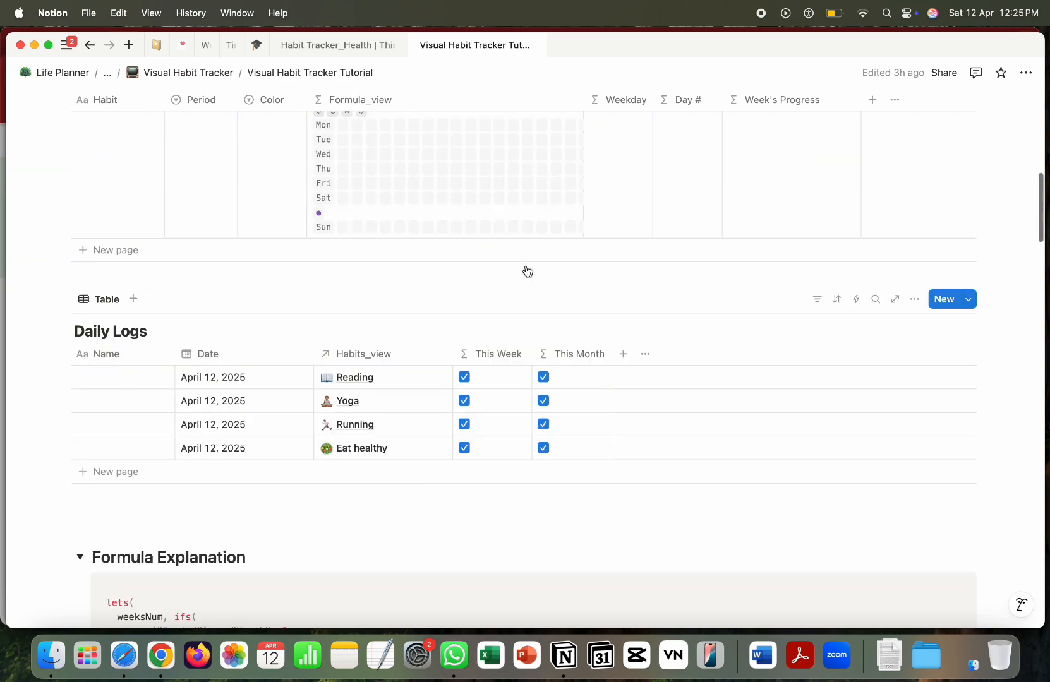
scroll(527, 272, down, 5)
scroll(528, 271, up, 3)
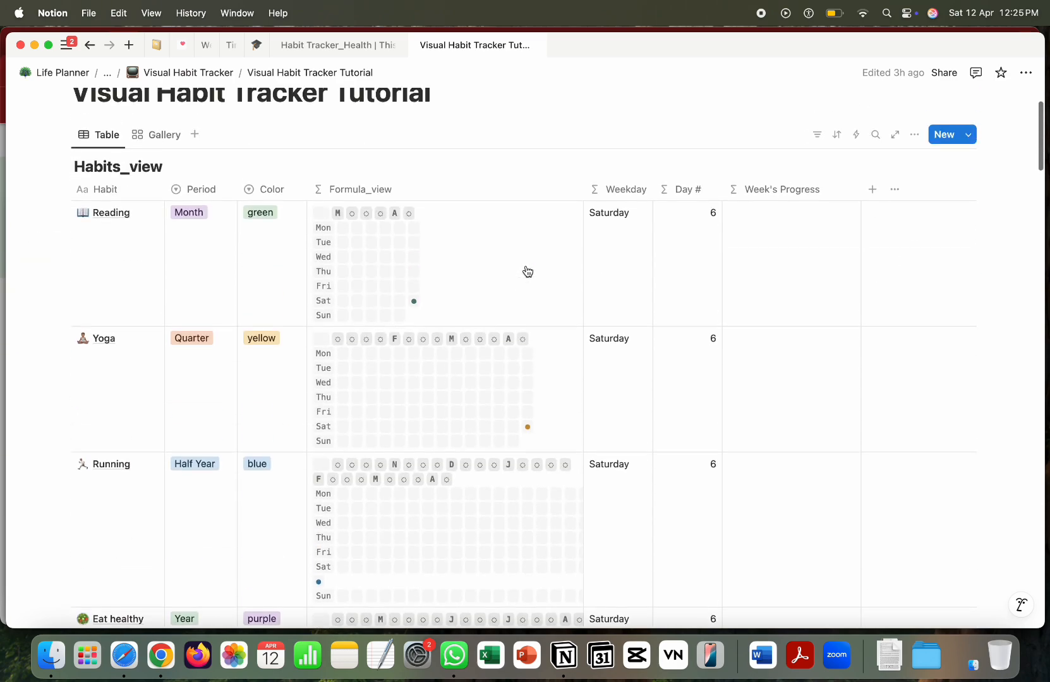
click(779, 244)
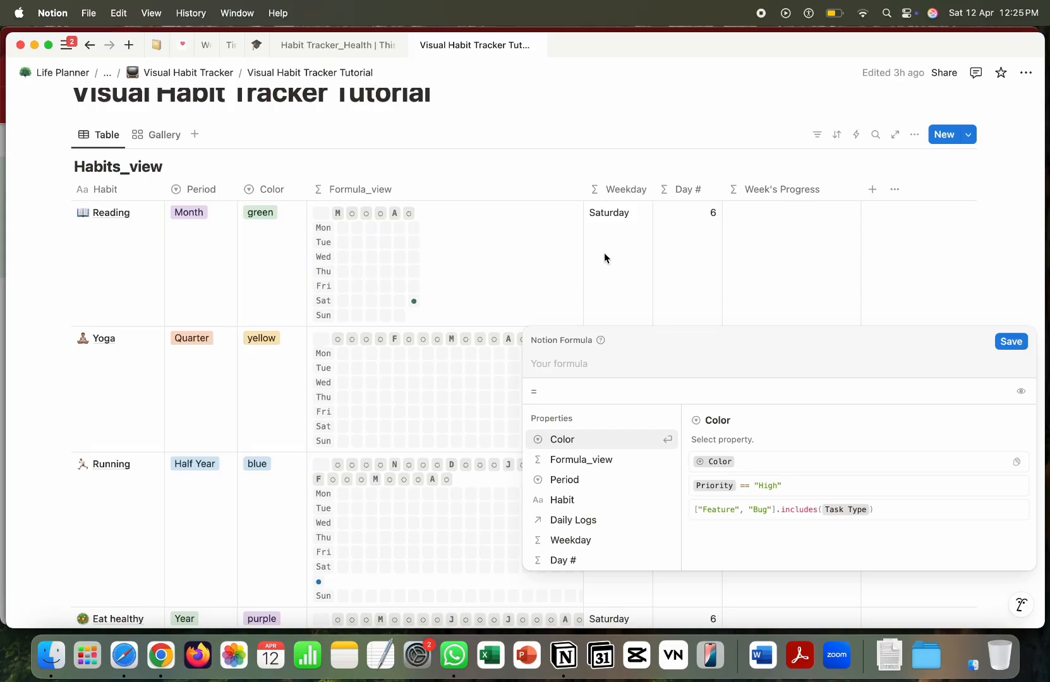
scroll(556, 466, down, 2)
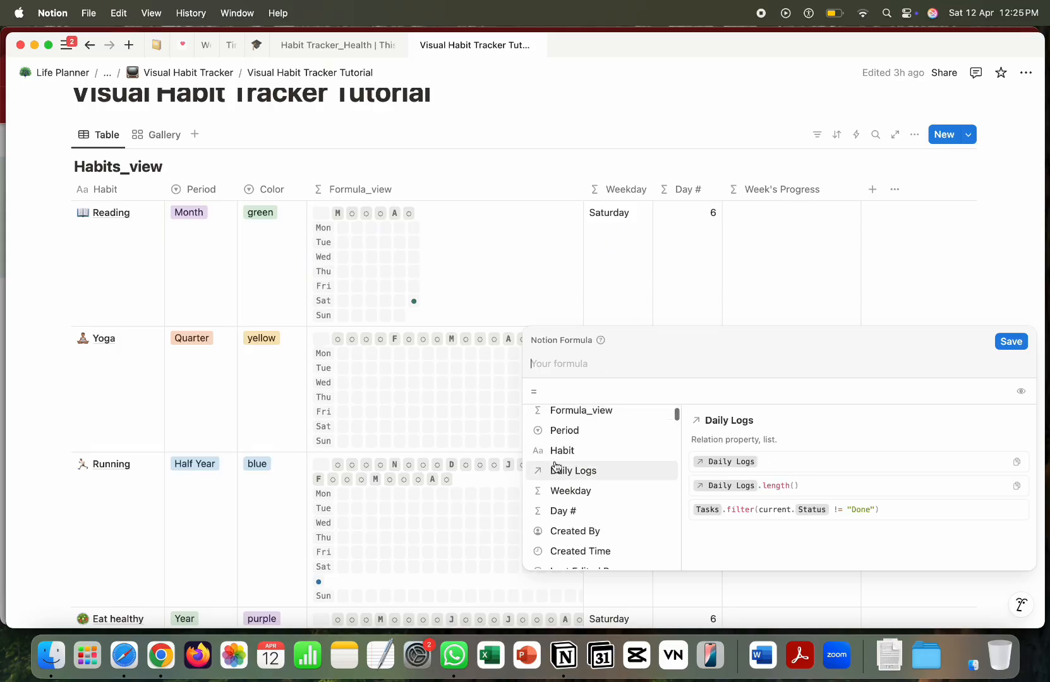
click(591, 471)
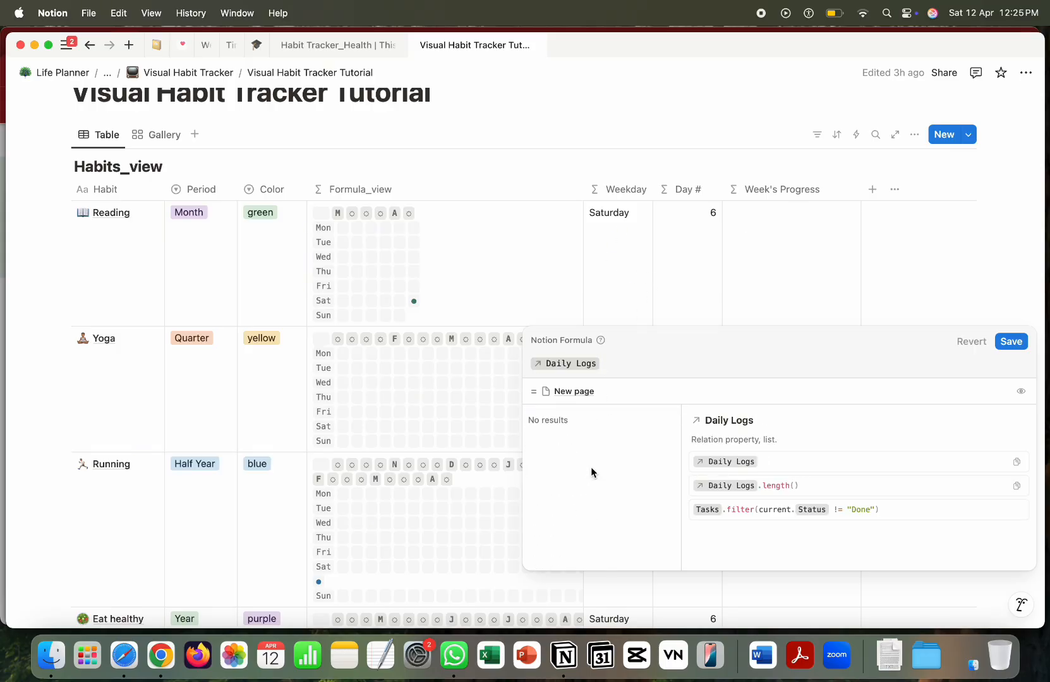
text(.)
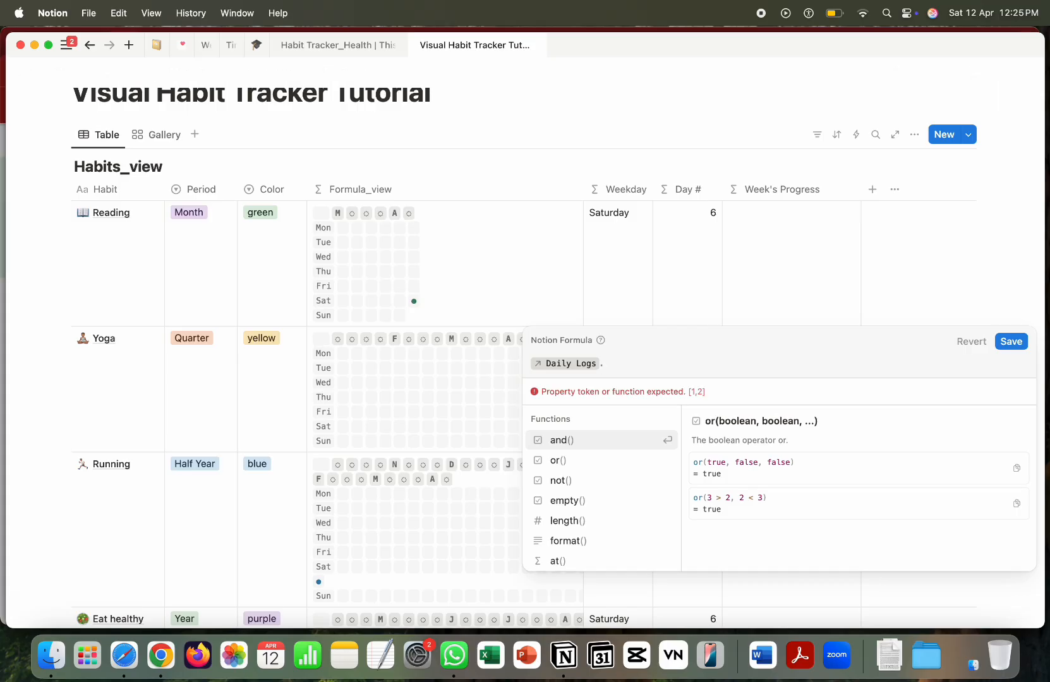
text(filter)
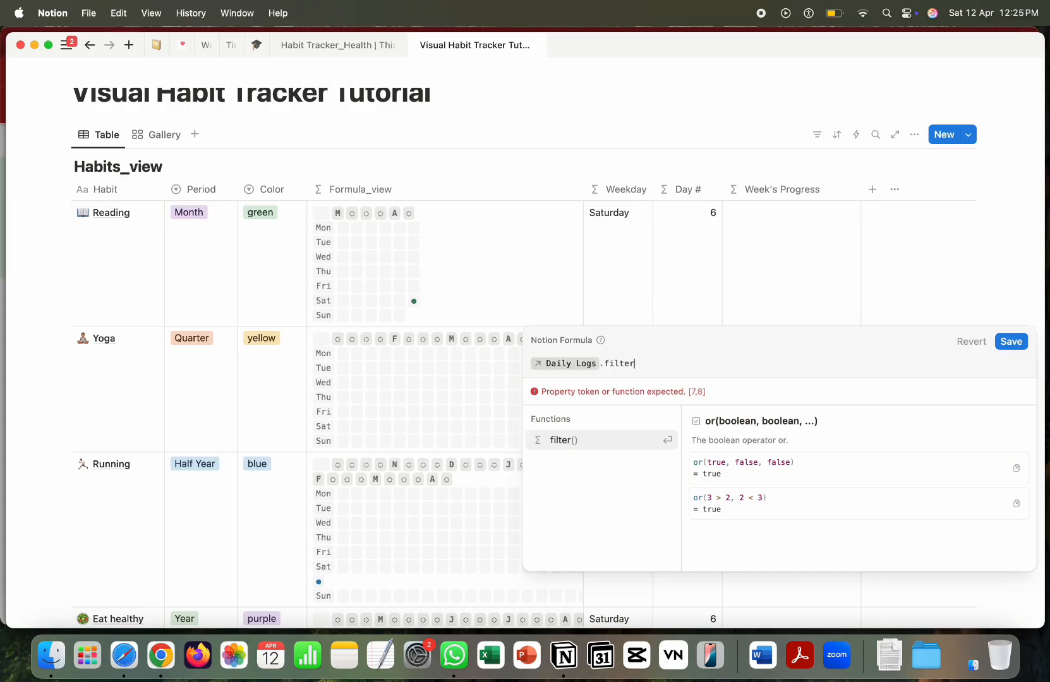
click(568, 440)
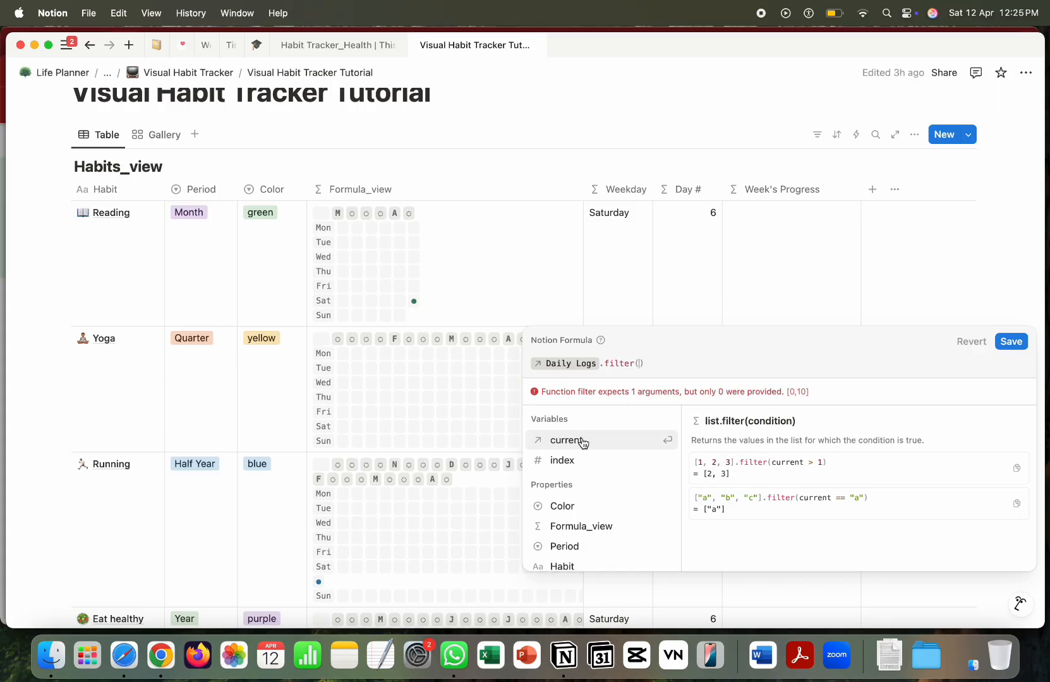
Step: Set the filter condition of the Week's Progress formula to current.This Week==true
click(581, 438)
text(.)
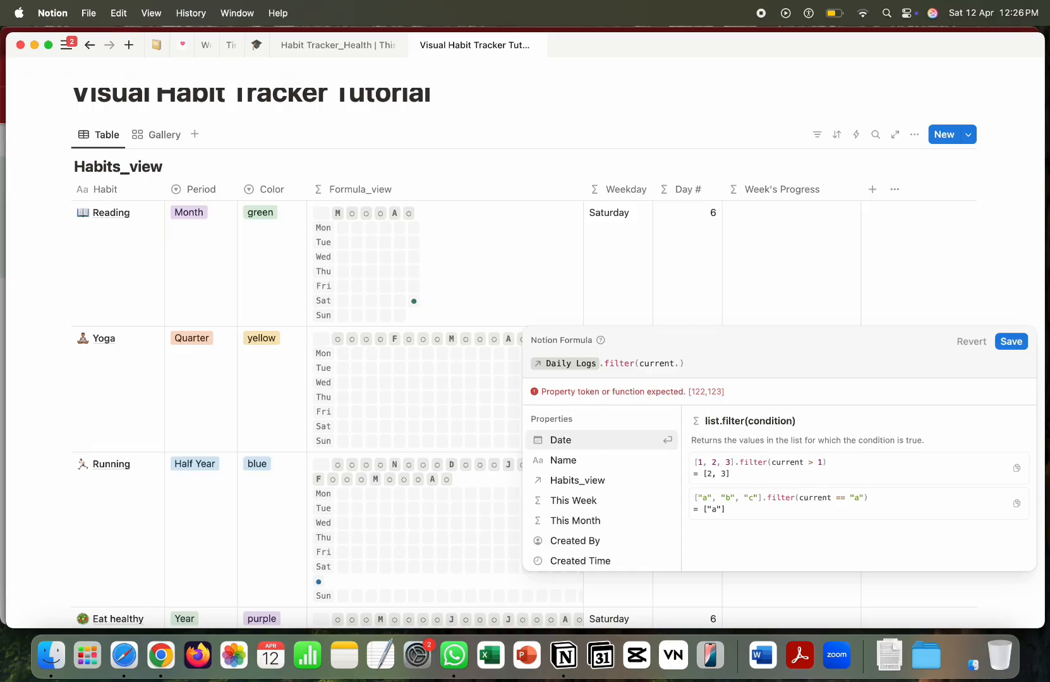
click(561, 499)
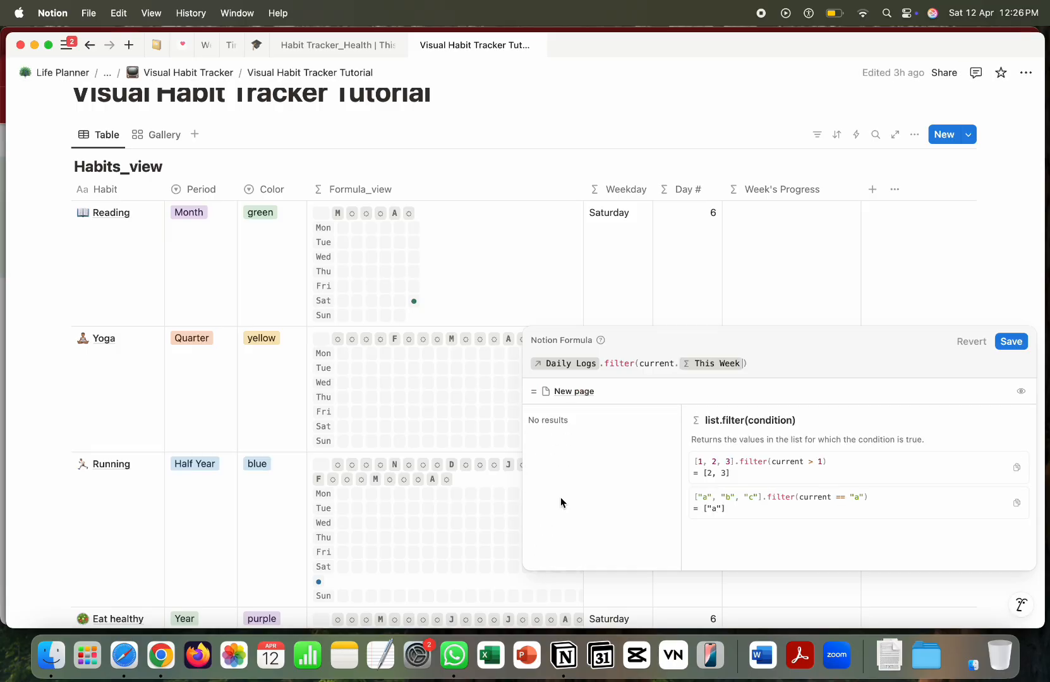
text(==tr)
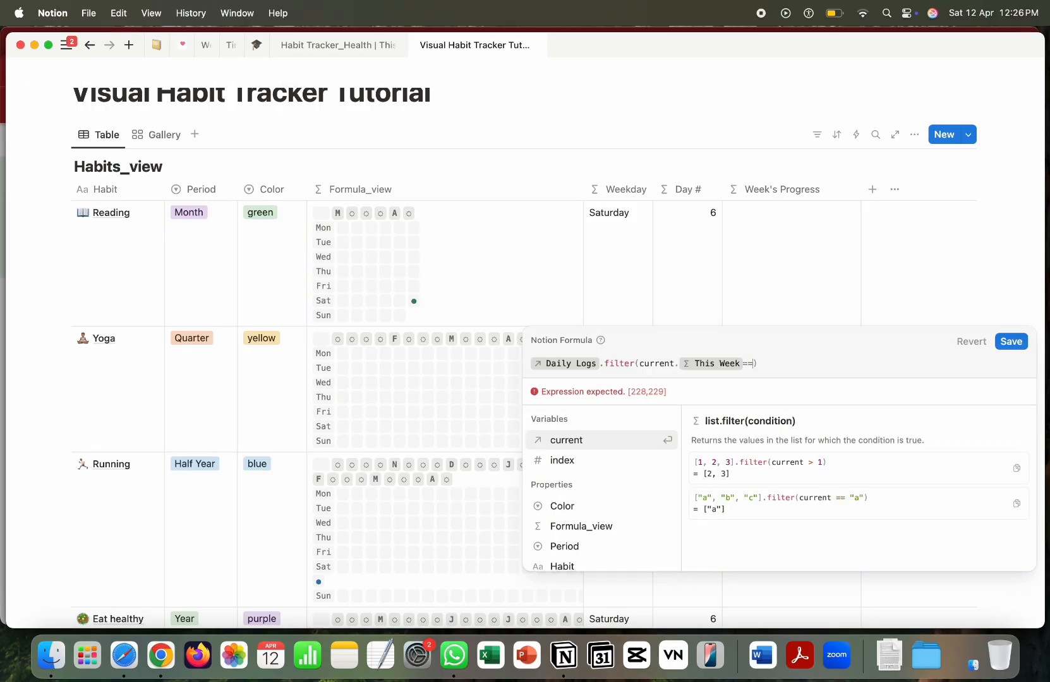
key(Return)
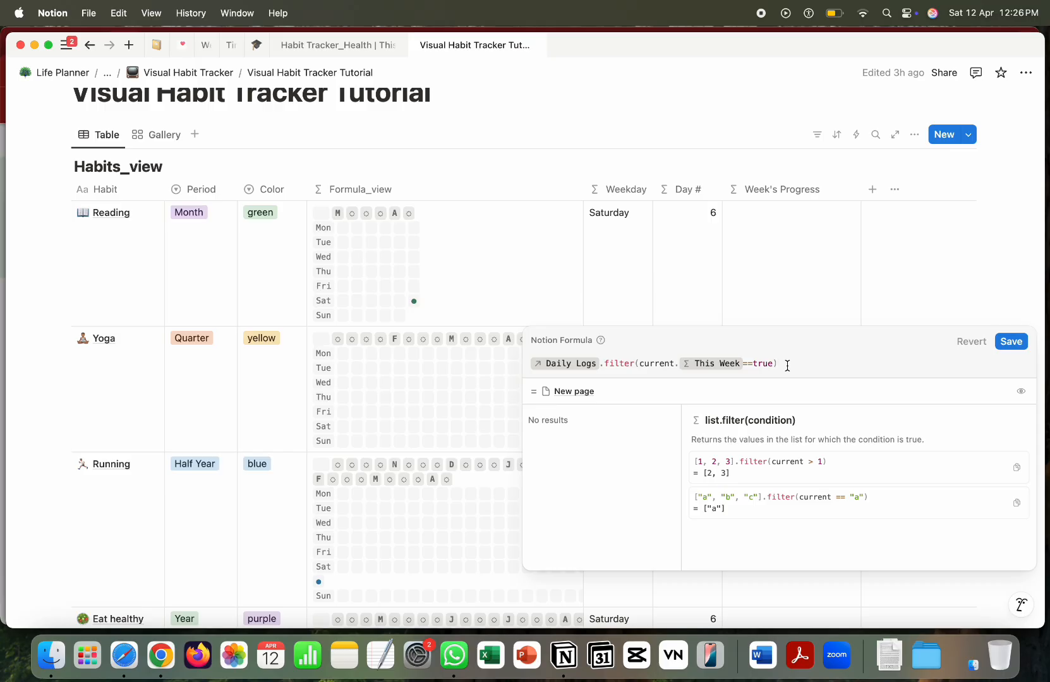
Step: Append .length() to the Daily Logs filter in the Week's Progress formula and save it
text(.)
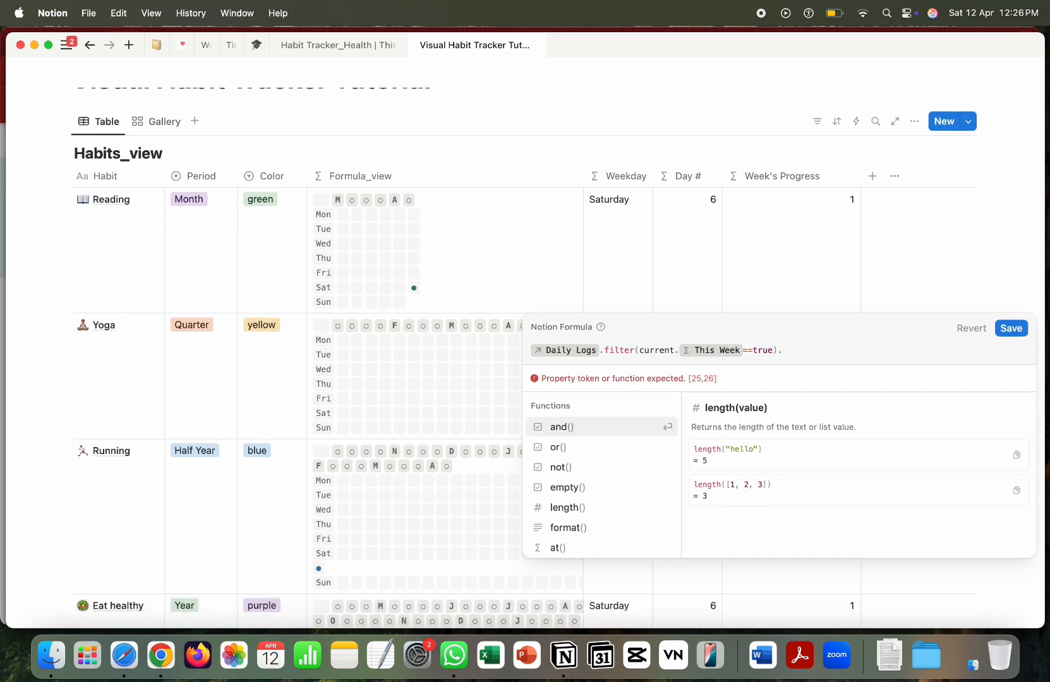
text(lenght())
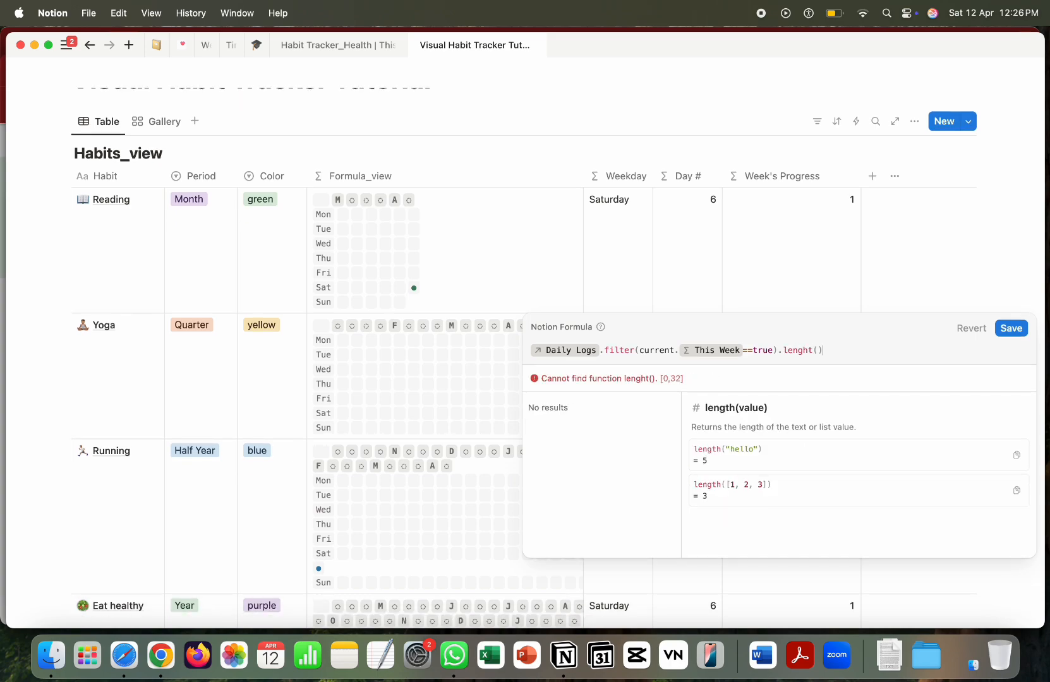
click(814, 352)
key(BackSpace)
key(BackSpace)
text(th)
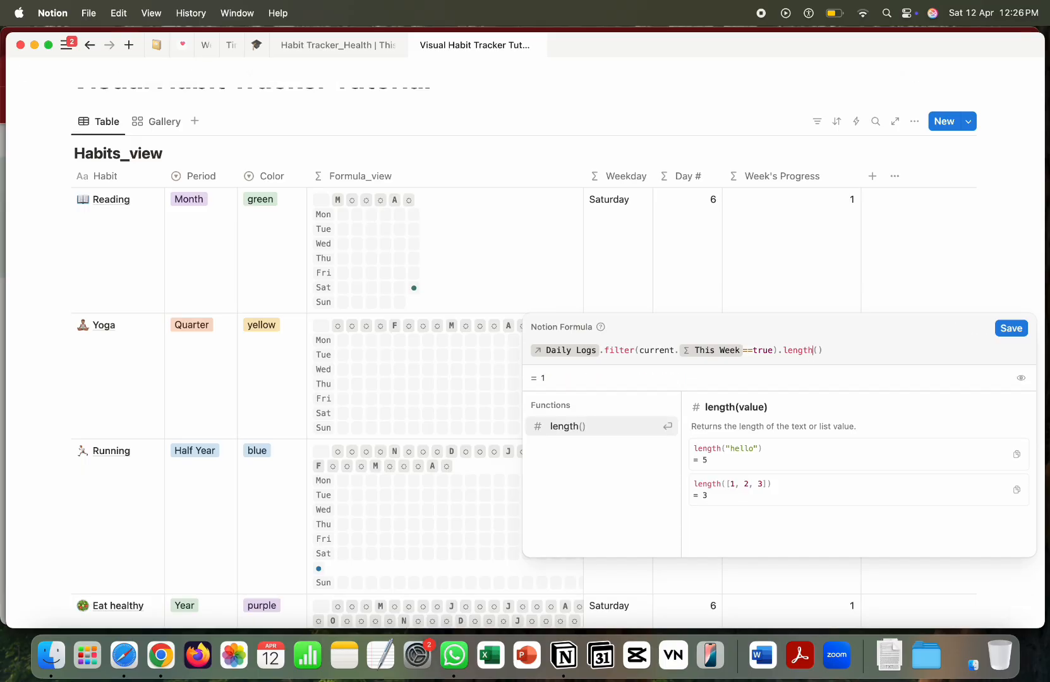
click(1004, 328)
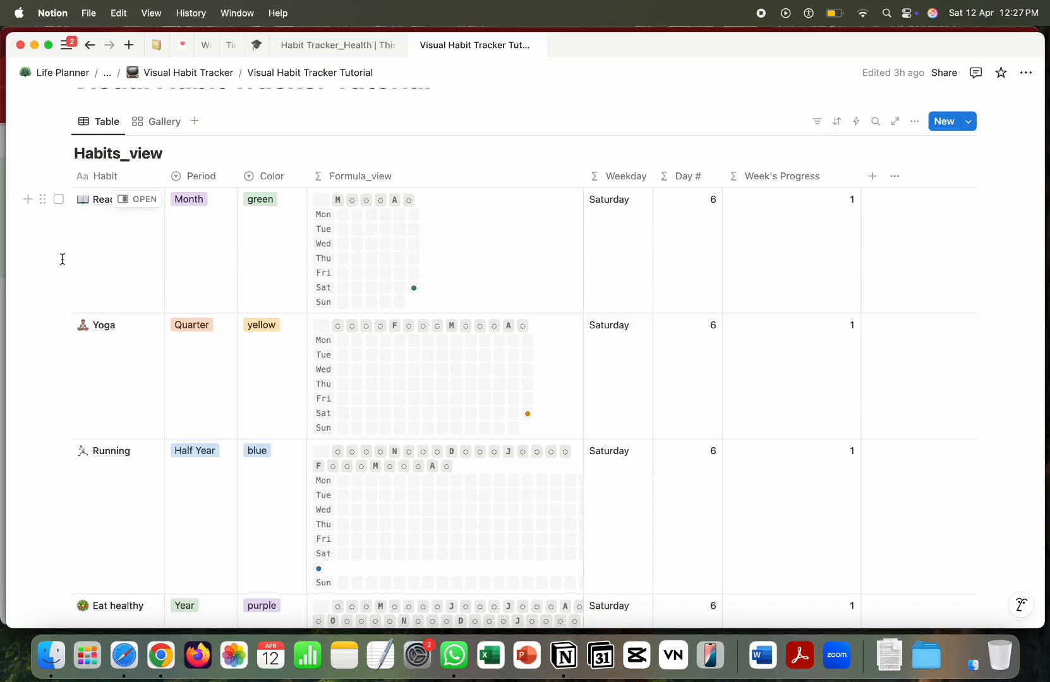
Step: Compare with the Daily Logs entries and narrow the Week's Progress column in Habits_view to fit its header
scroll(433, 274, down, 10)
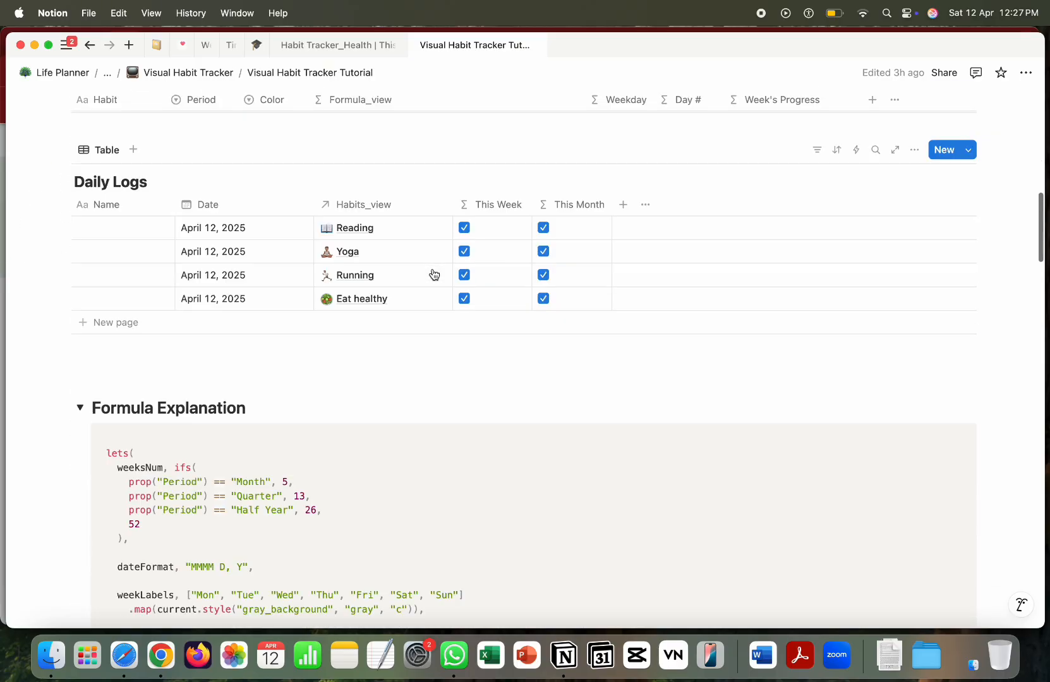
scroll(434, 273, up, 10)
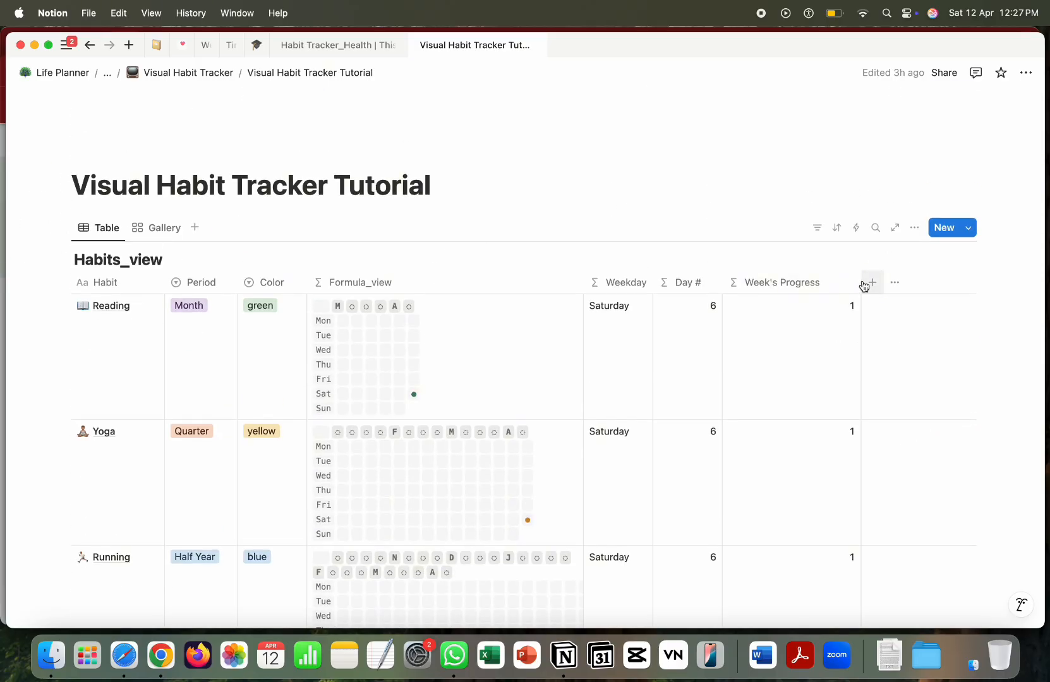
drag(861, 279, 828, 278)
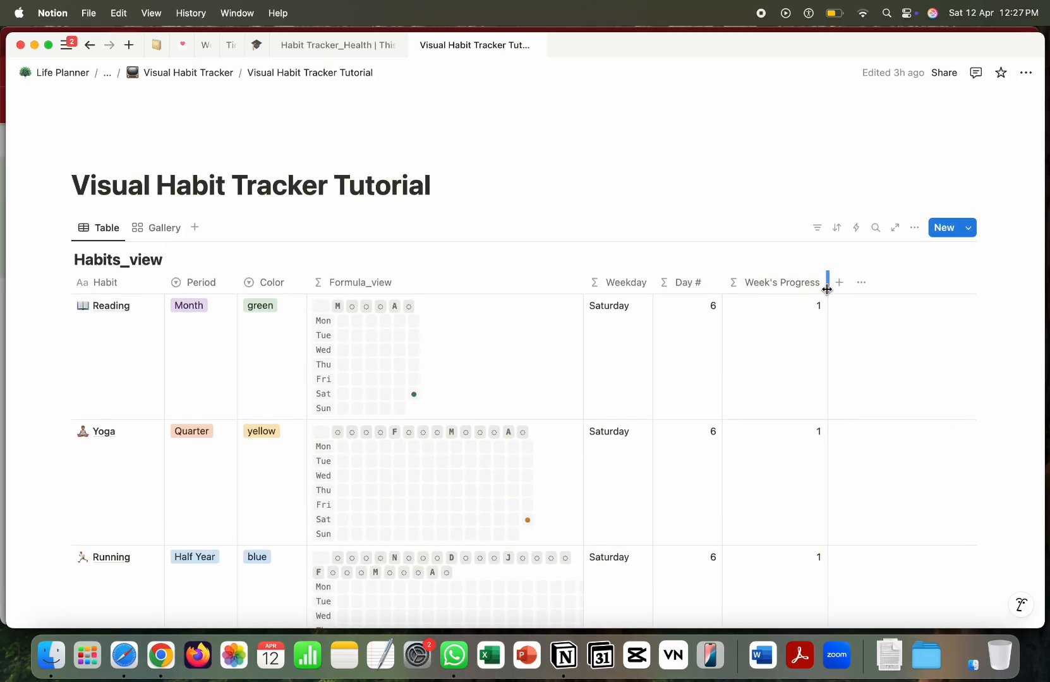
Step: Extend the Week's Progress formula by dividing the filtered length by Day #, save it and close the editor
click(799, 341)
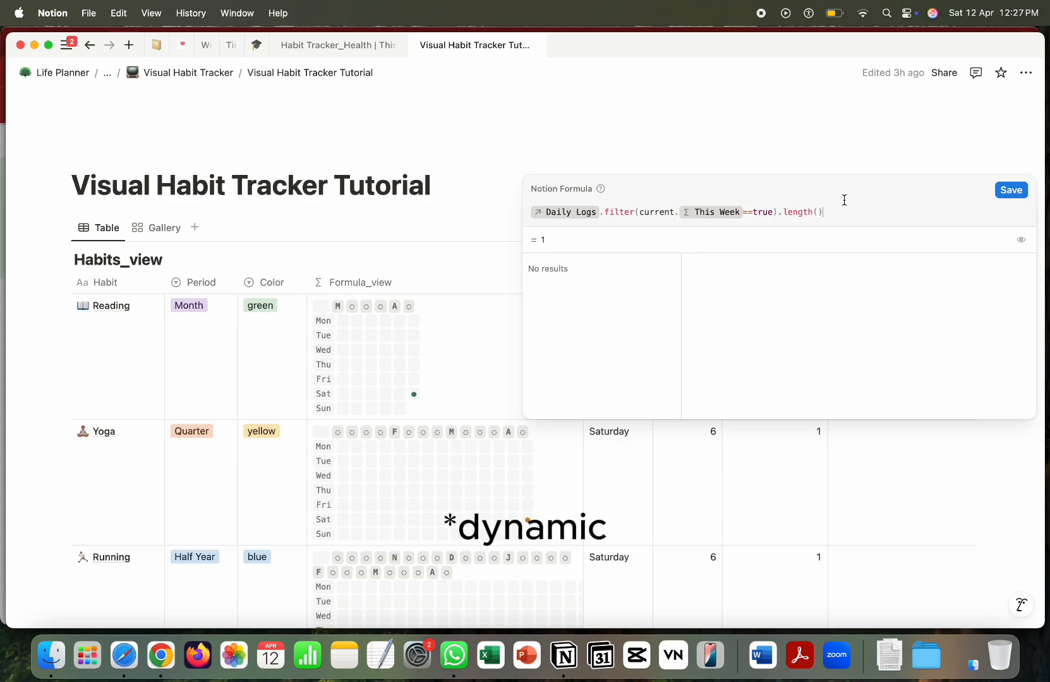
text(/)
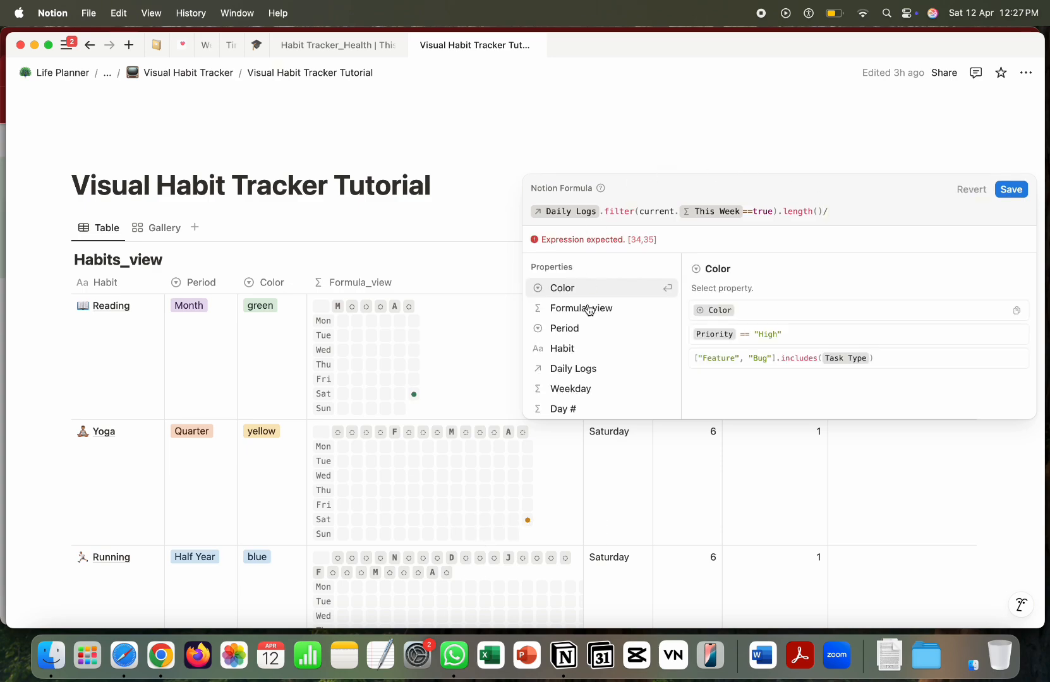
scroll(585, 309, down, 2)
click(570, 343)
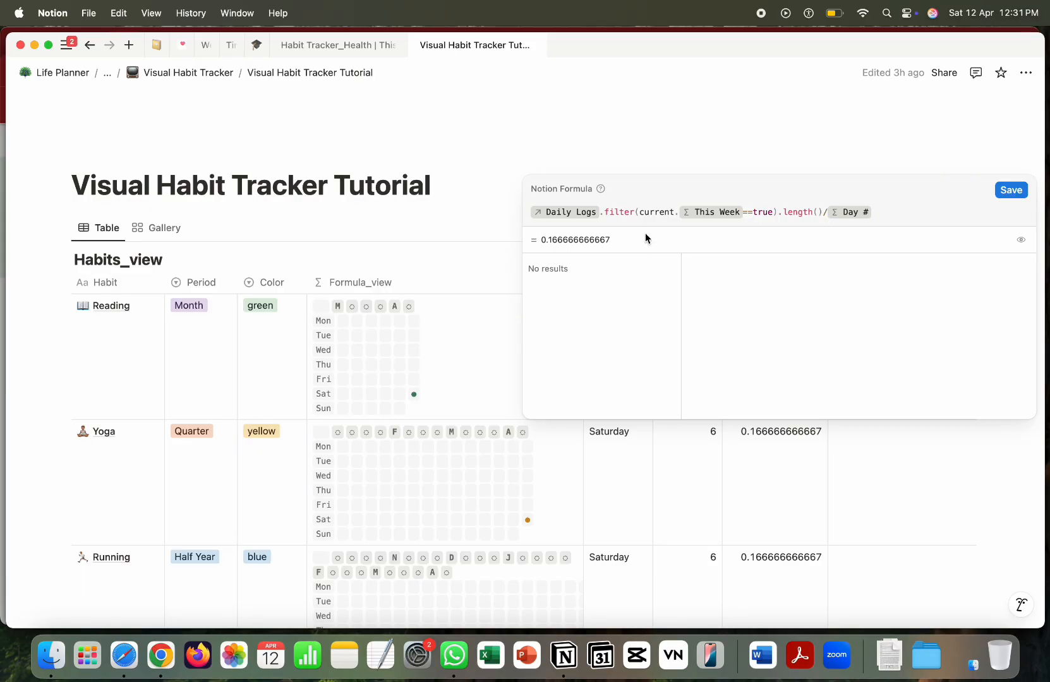
click(765, 134)
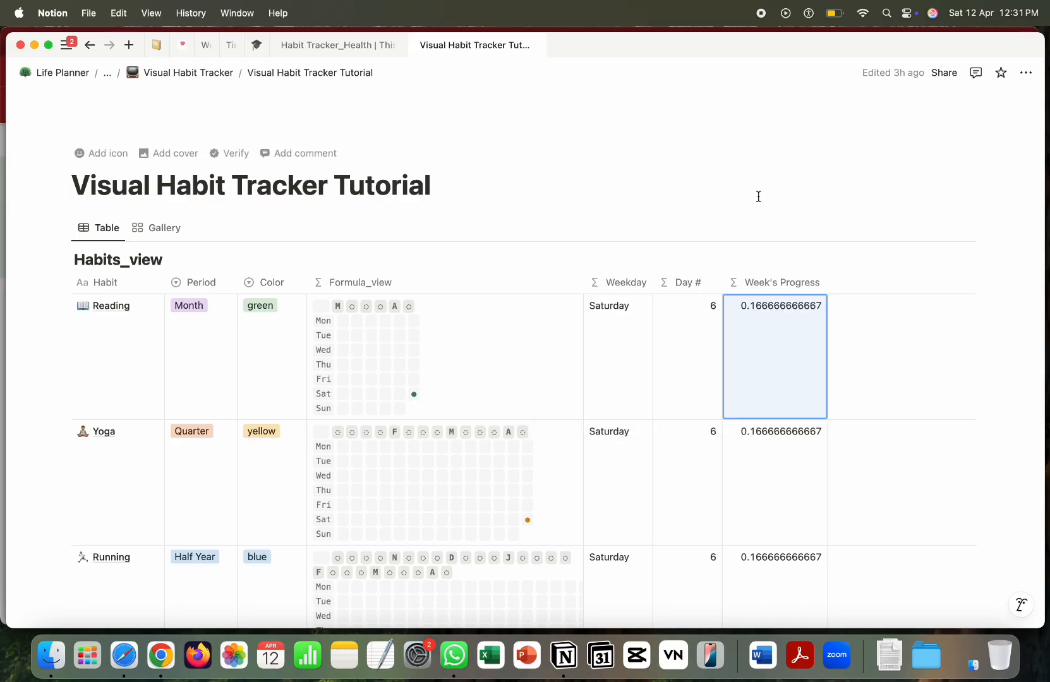
Step: Set the number format of Week's Progress to Percent and show it as a bar
click(755, 290)
click(765, 341)
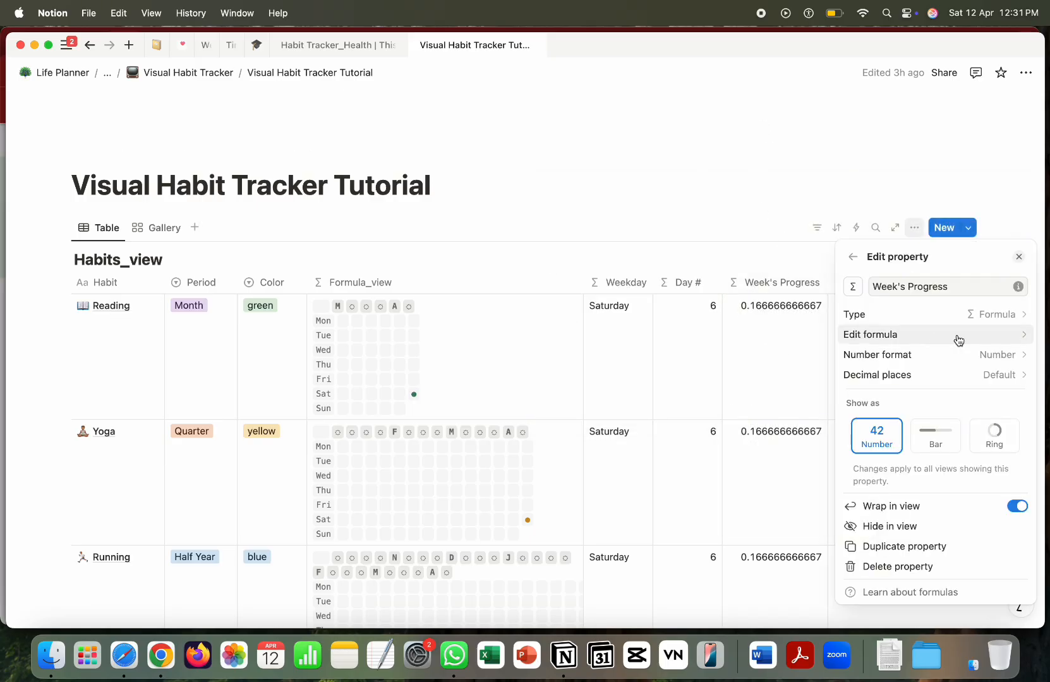
click(921, 354)
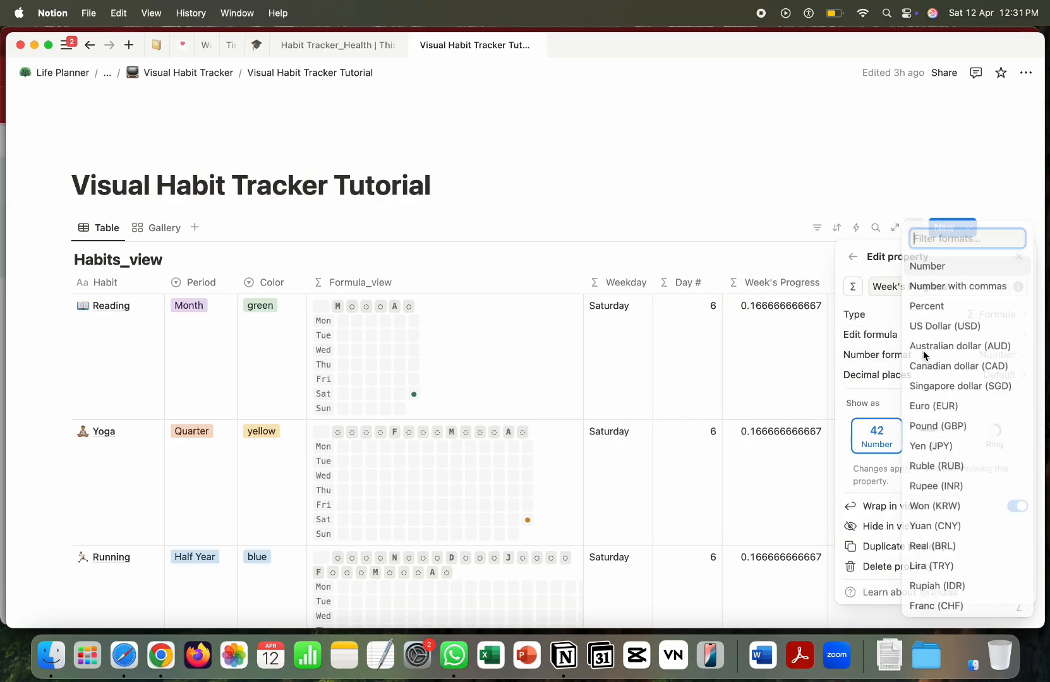
click(927, 307)
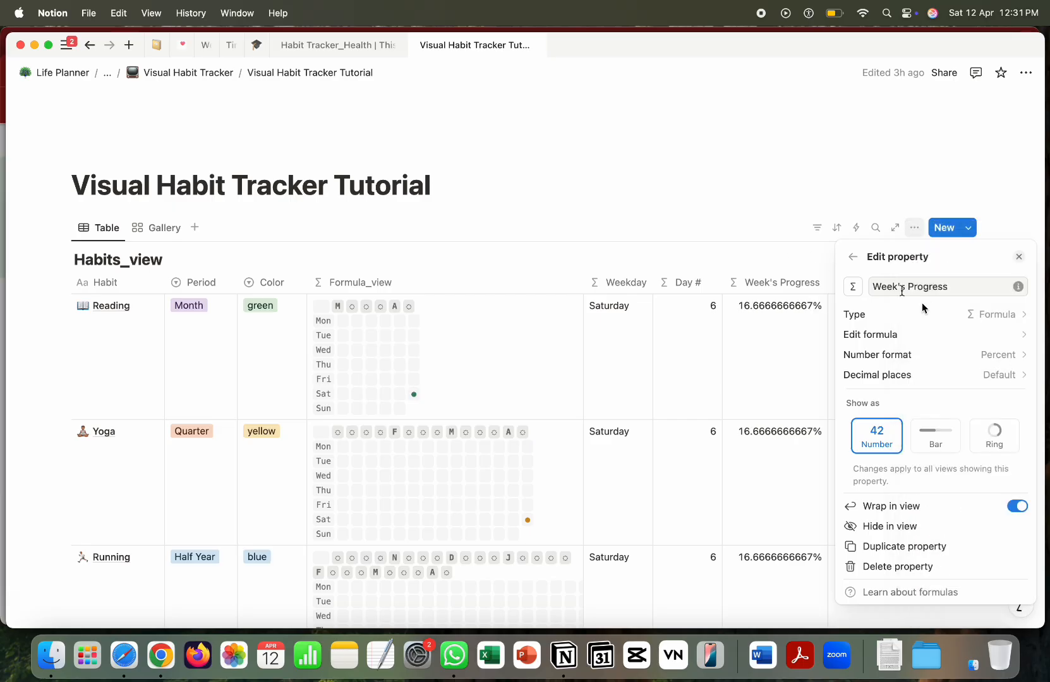
click(941, 437)
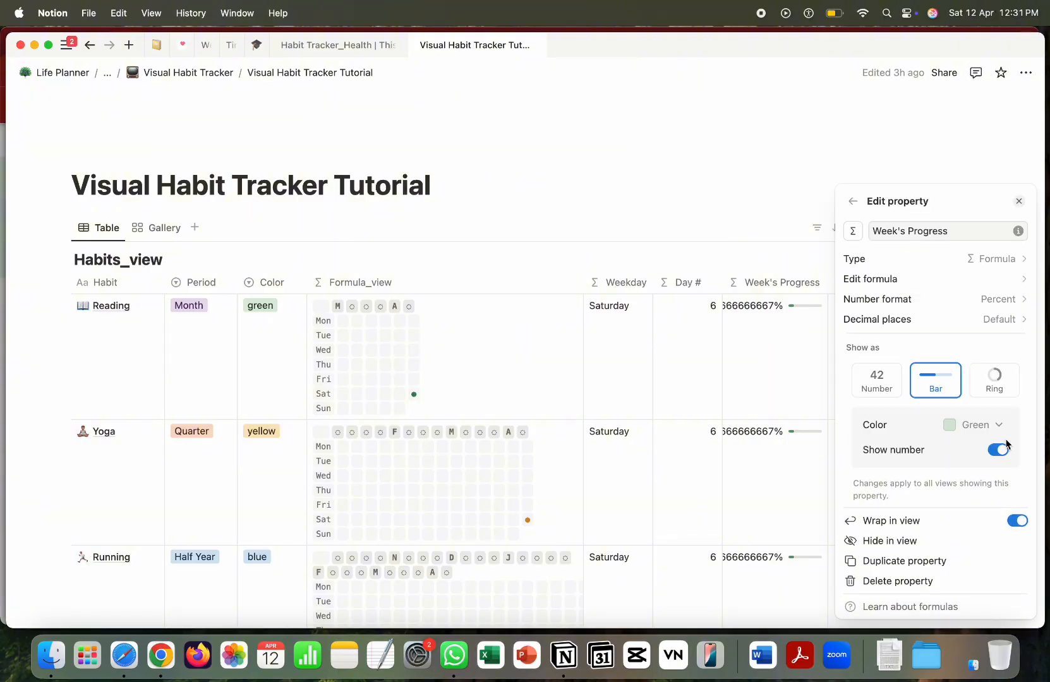
Step: Try showing Week's Progress as a ring, switch it back to a bar and close the property settings
click(993, 384)
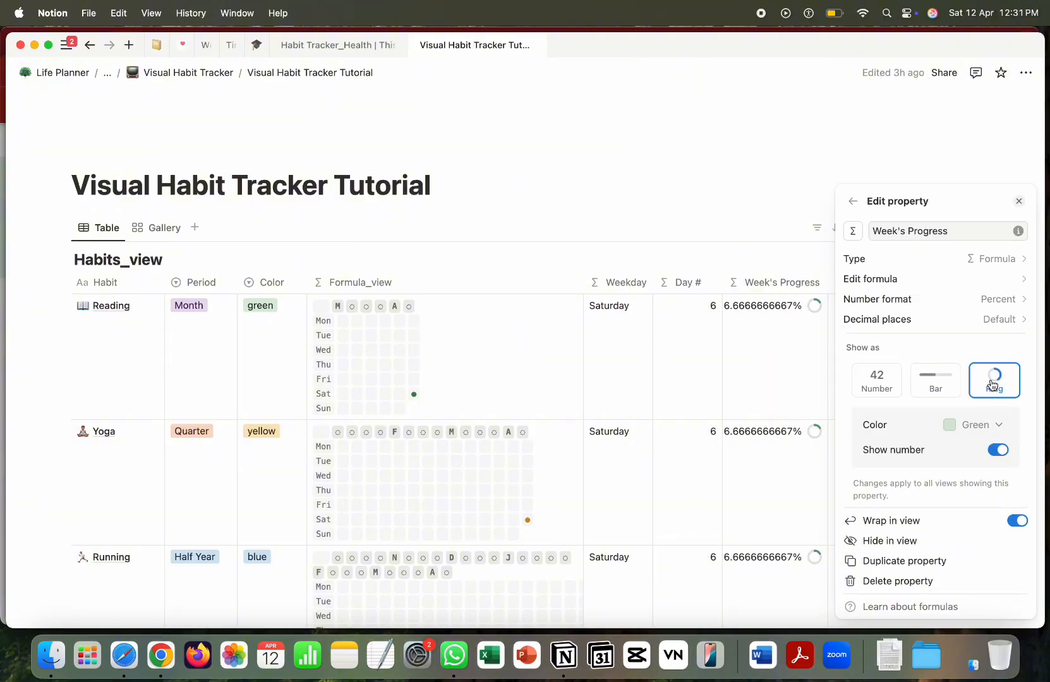
click(935, 388)
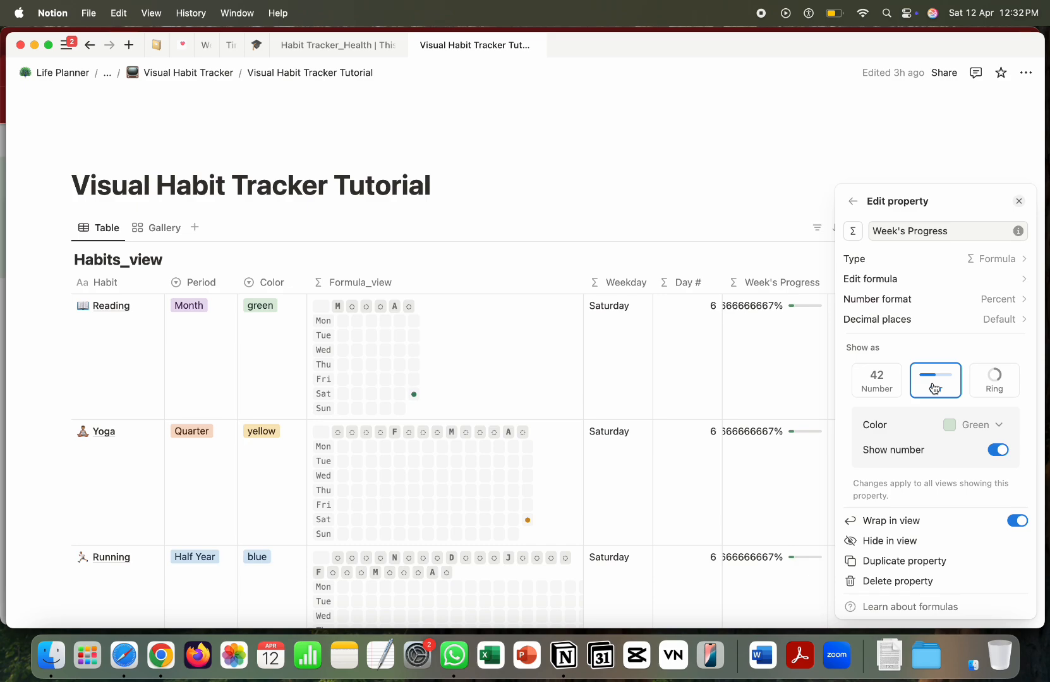
click(752, 188)
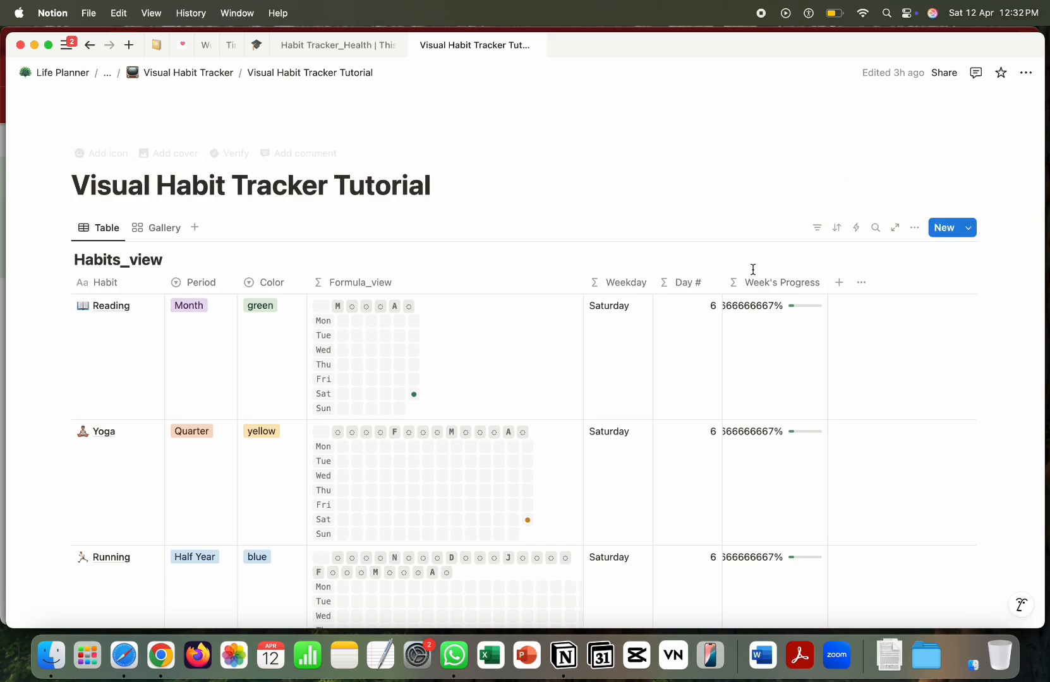
Step: Wrap the whole Week's Progress formula in round() and save it
click(744, 371)
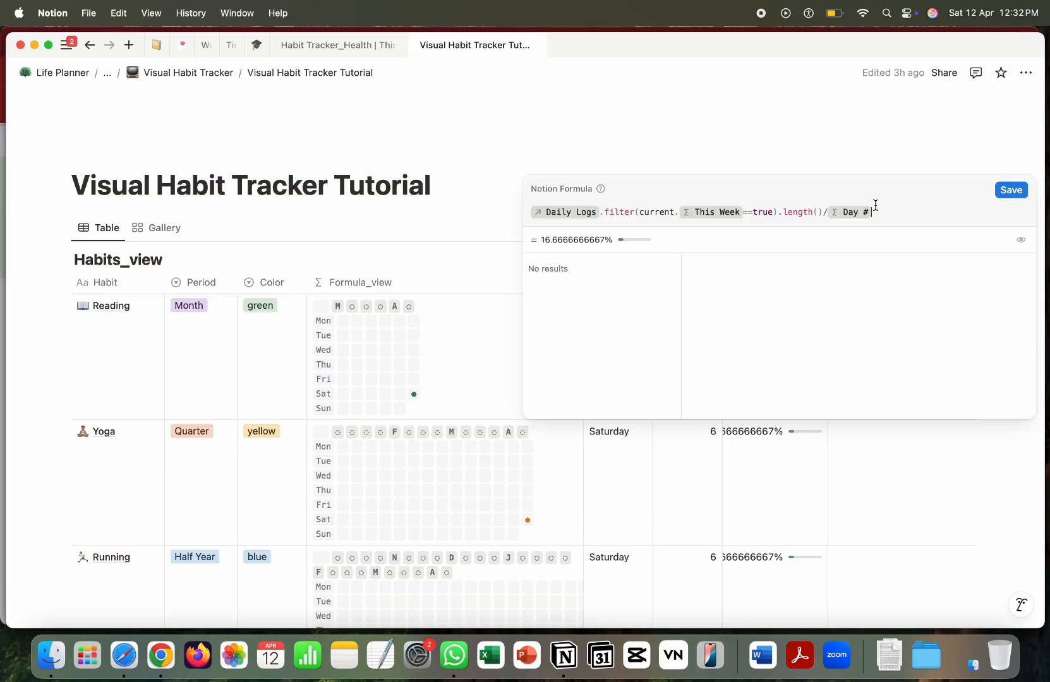
click(529, 211)
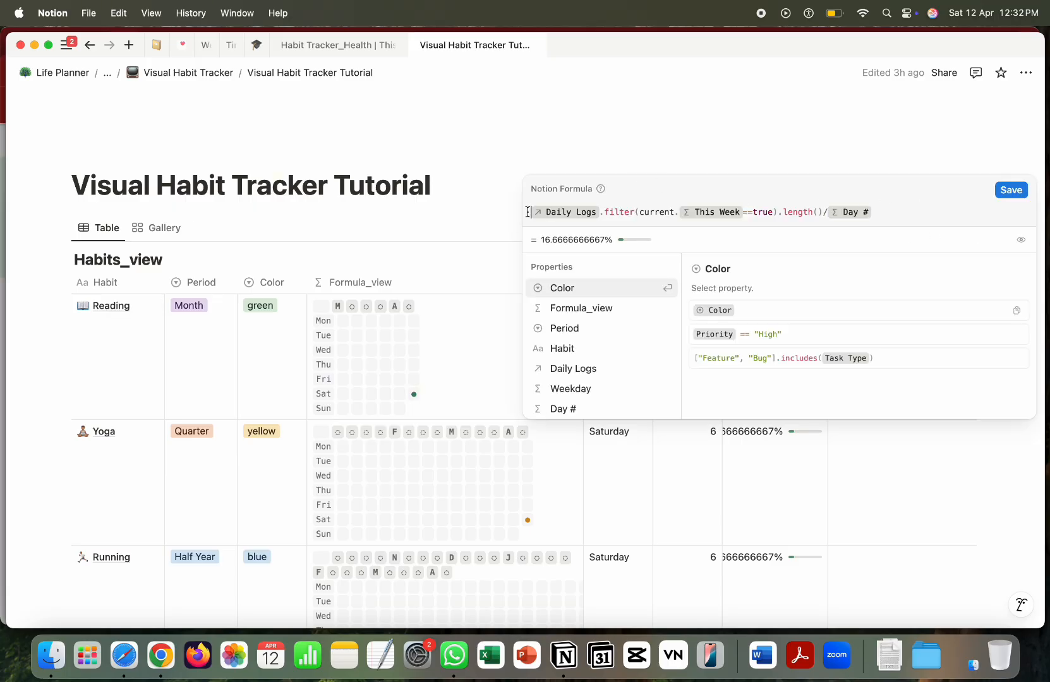
text(round()
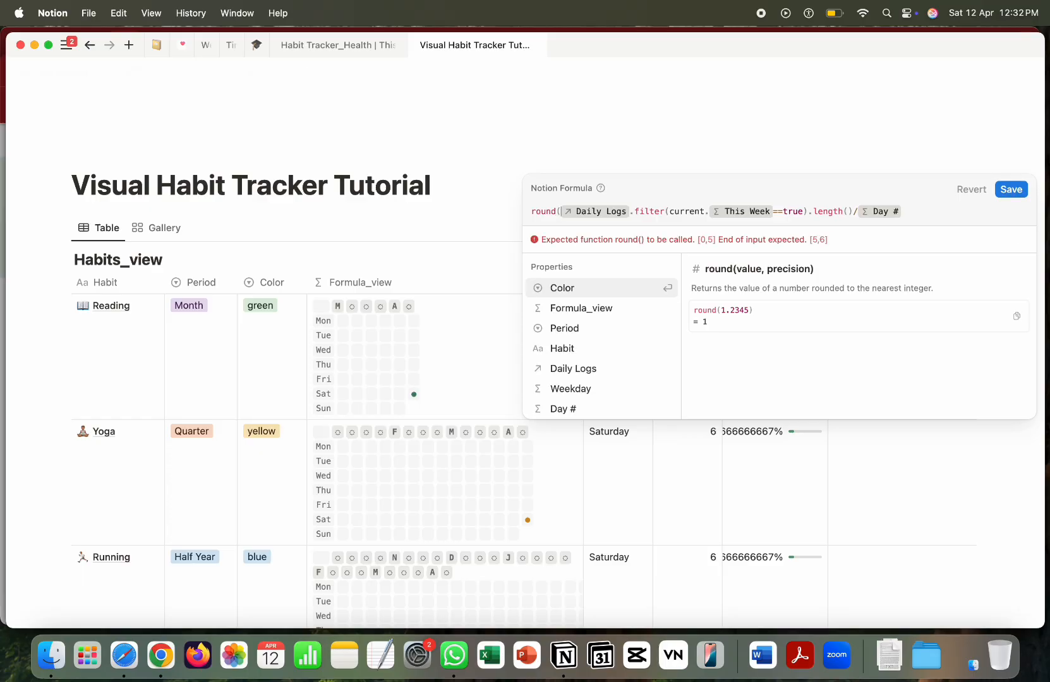
click(921, 208)
text())
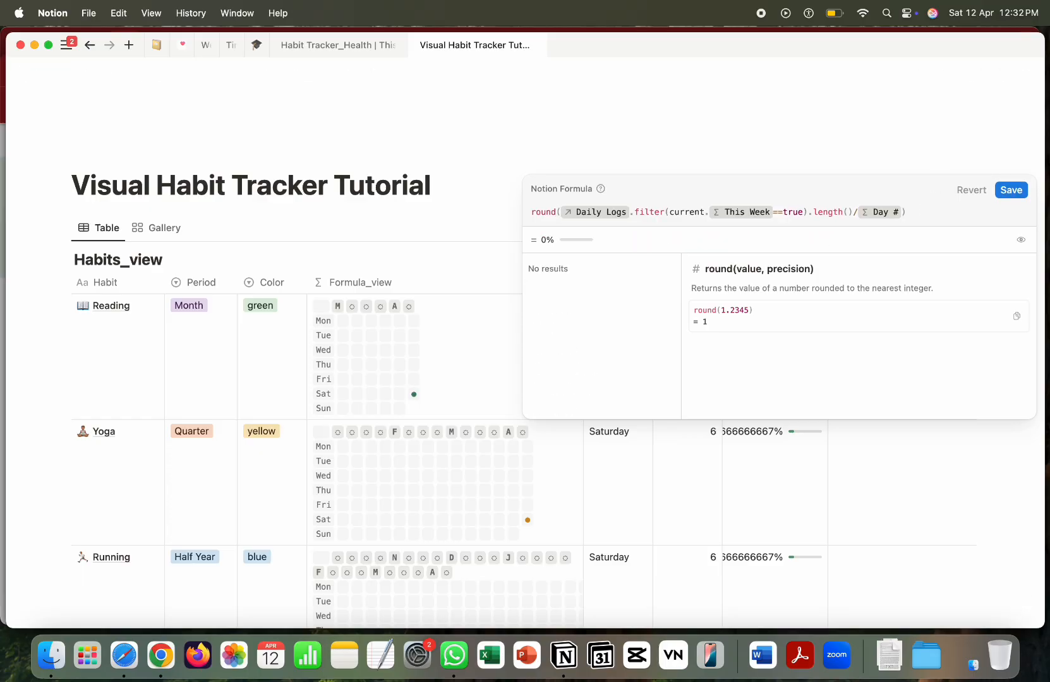
click(1011, 190)
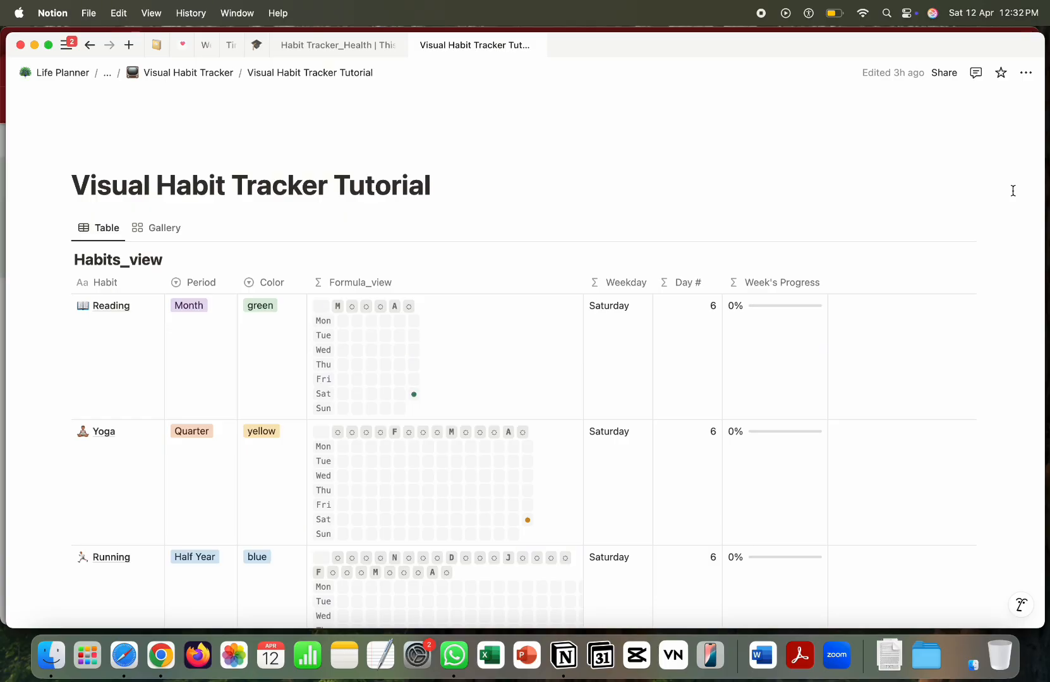
Step: Multiply by 100 inside round() and divide by 100 outside it in the Week's Progress formula, and save it
click(751, 379)
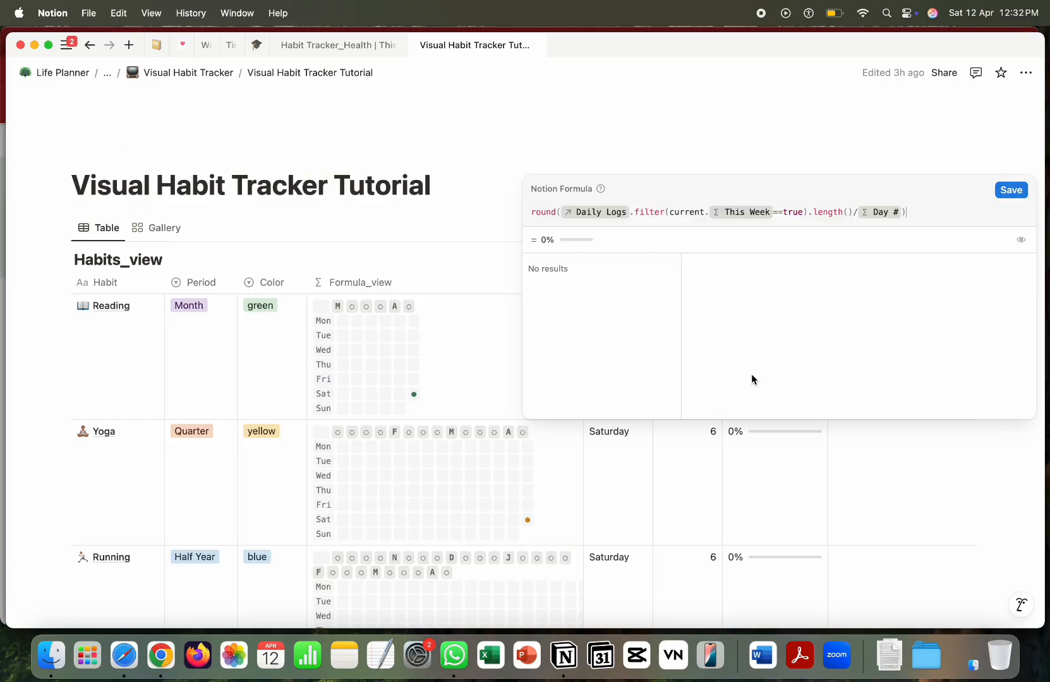
click(902, 212)
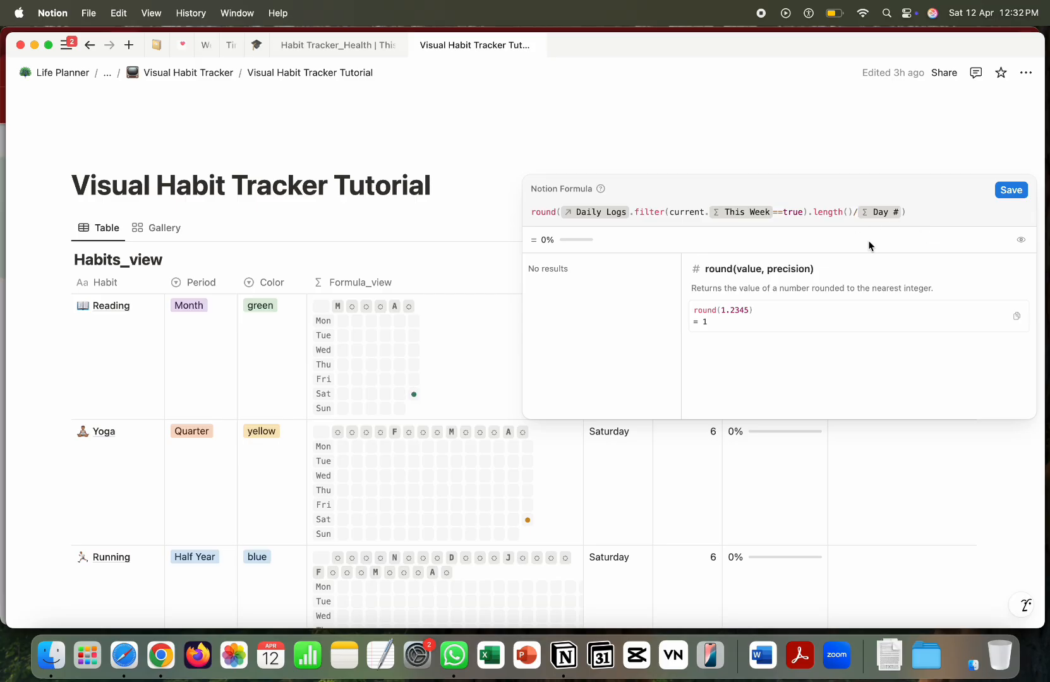
text(*100)
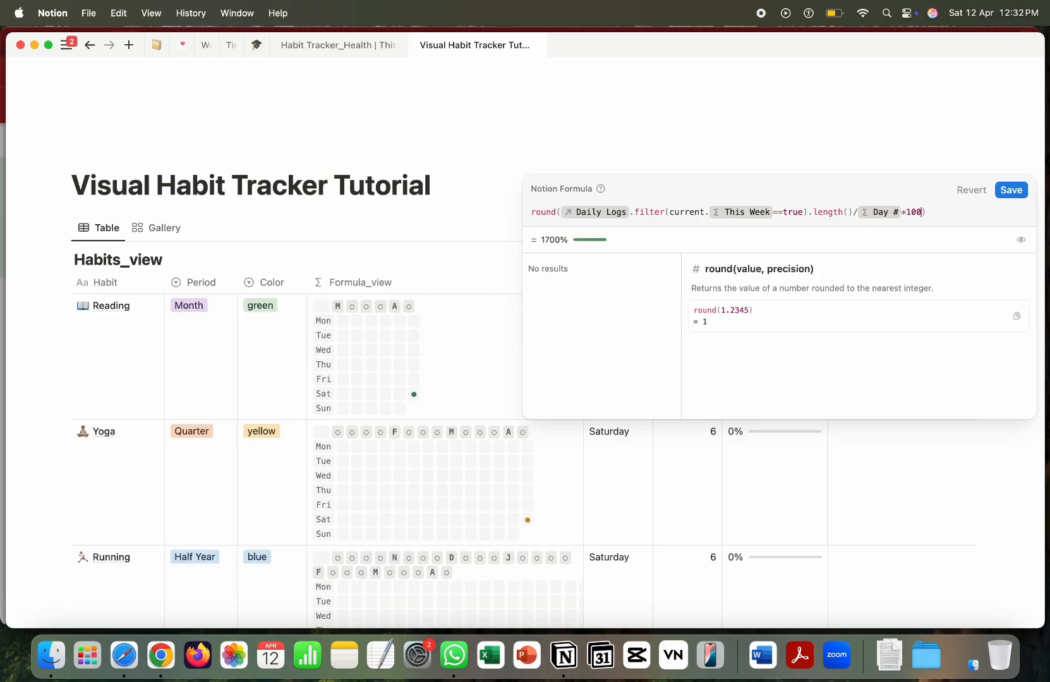
click(942, 211)
text(/100)
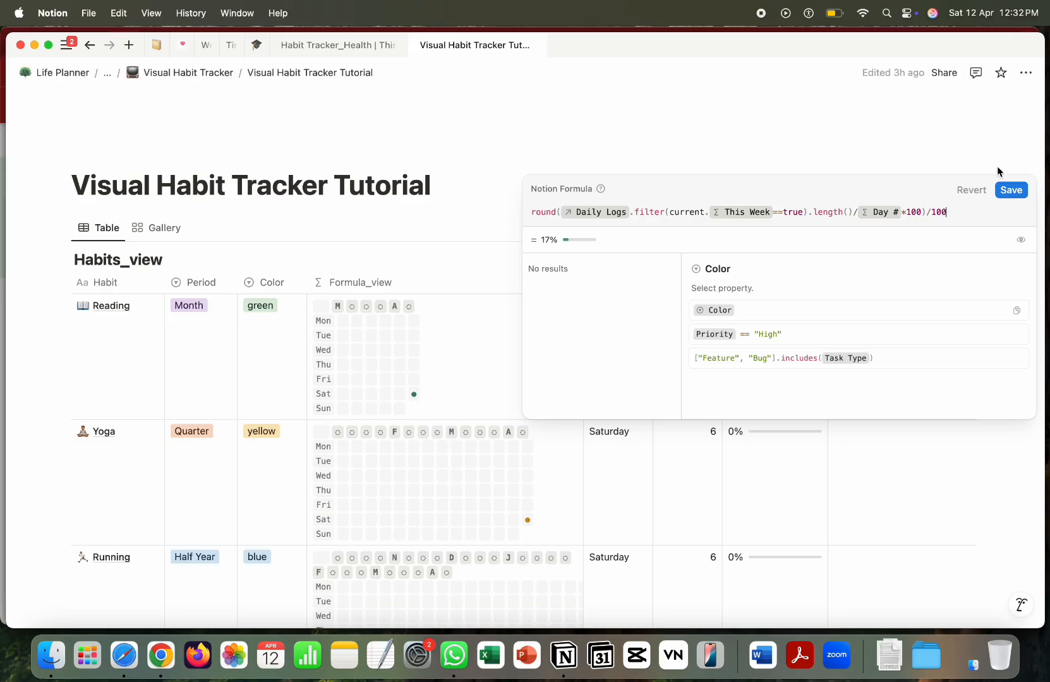
click(1011, 189)
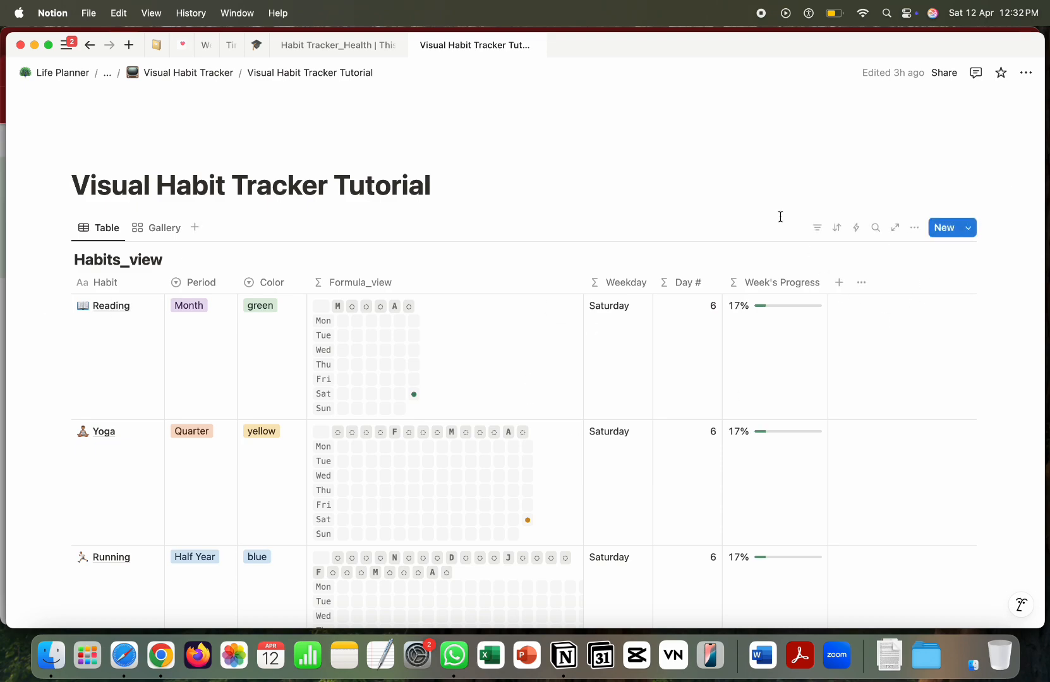
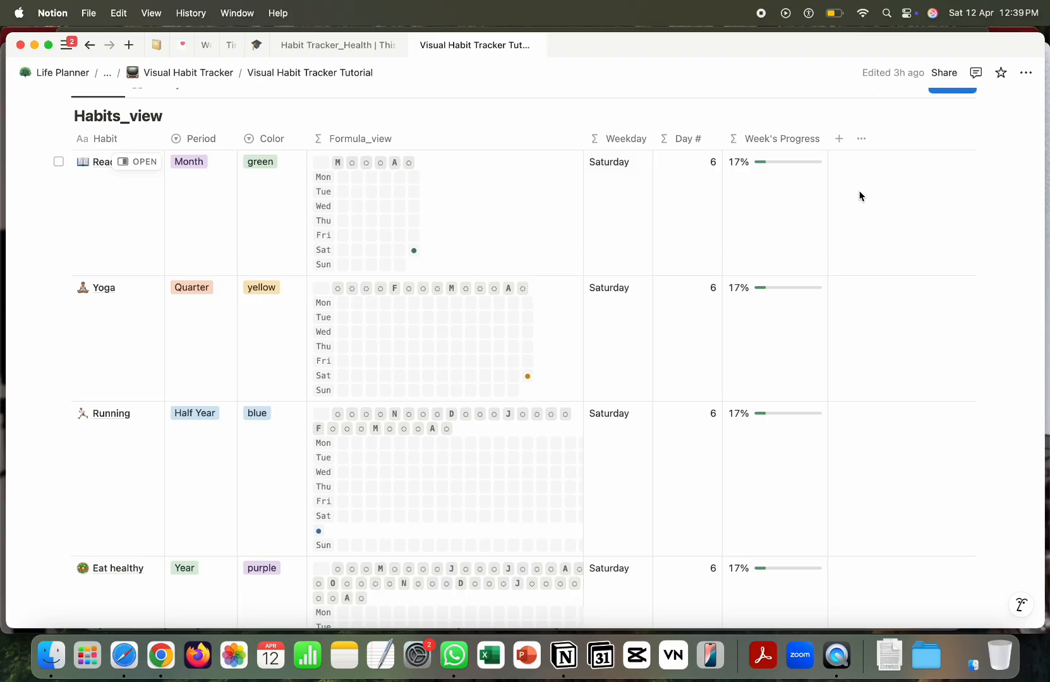
Step: Add a Formula property named Month's Progress to Habits_view
click(834, 142)
scroll(918, 424, down, 3)
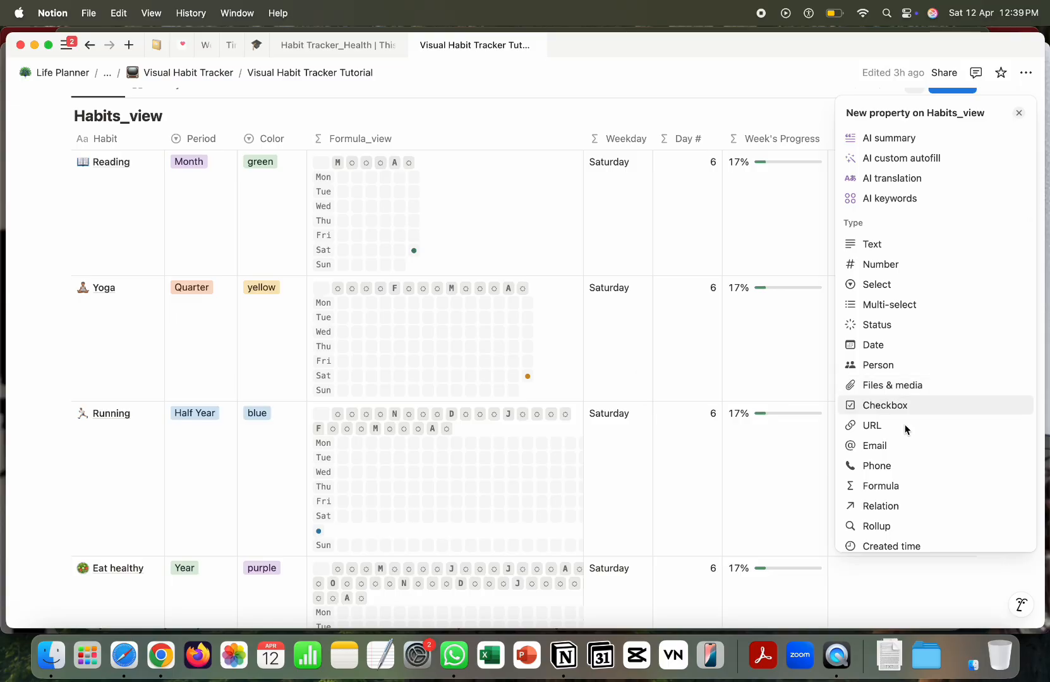
click(902, 485)
key(BackSpace)
key(BackSpace)
key(BackSpace)
key(BackSpace)
key(BackSpace)
key(BackSpace)
key(BackSpace)
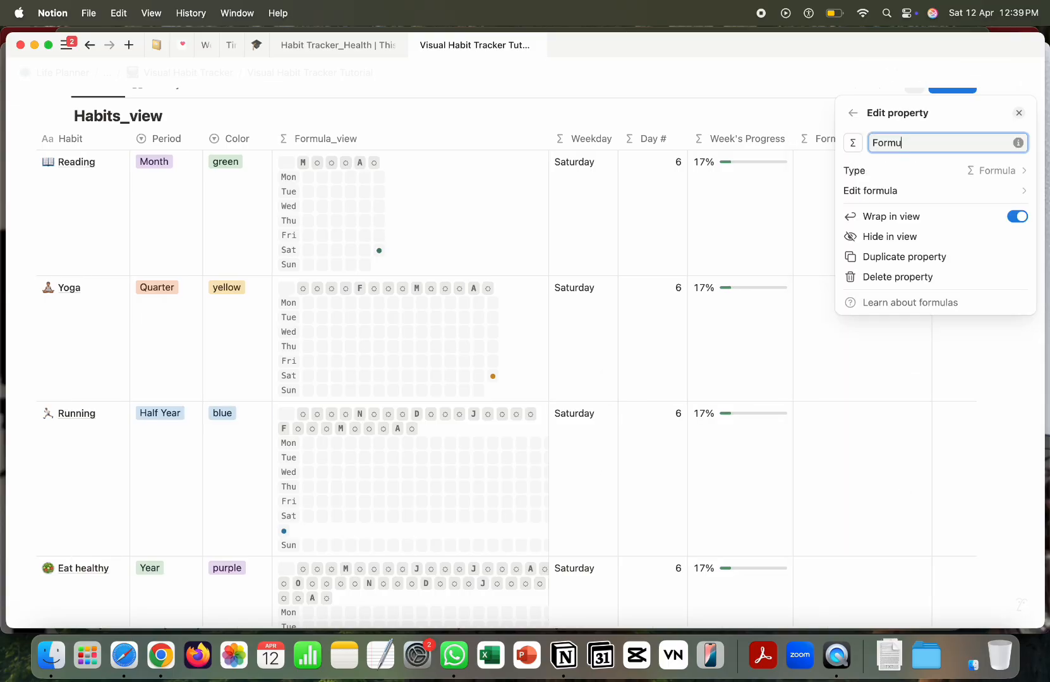
text(Month's Progress)
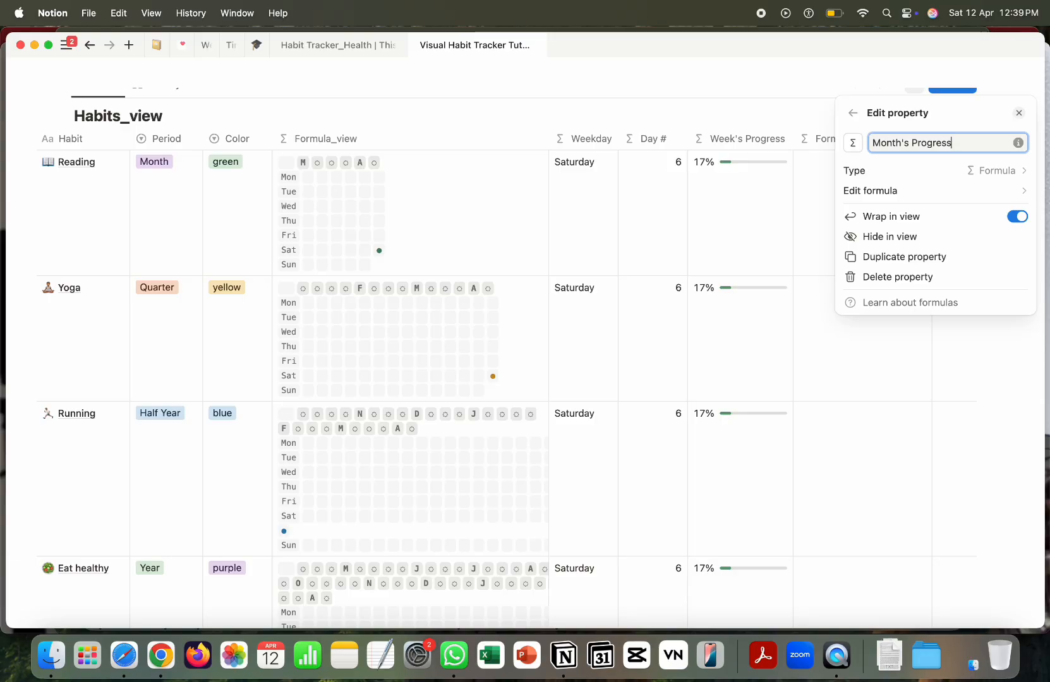
Step: Start the Month's Progress formula with Daily Logs.filter()
click(894, 201)
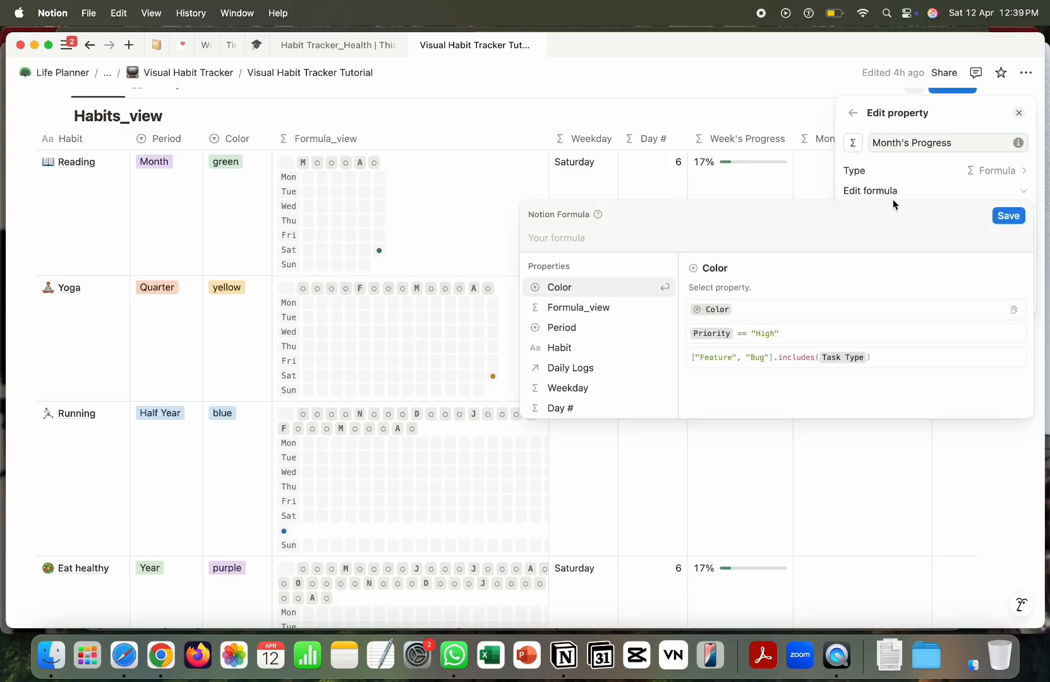
scroll(577, 327, down, 5)
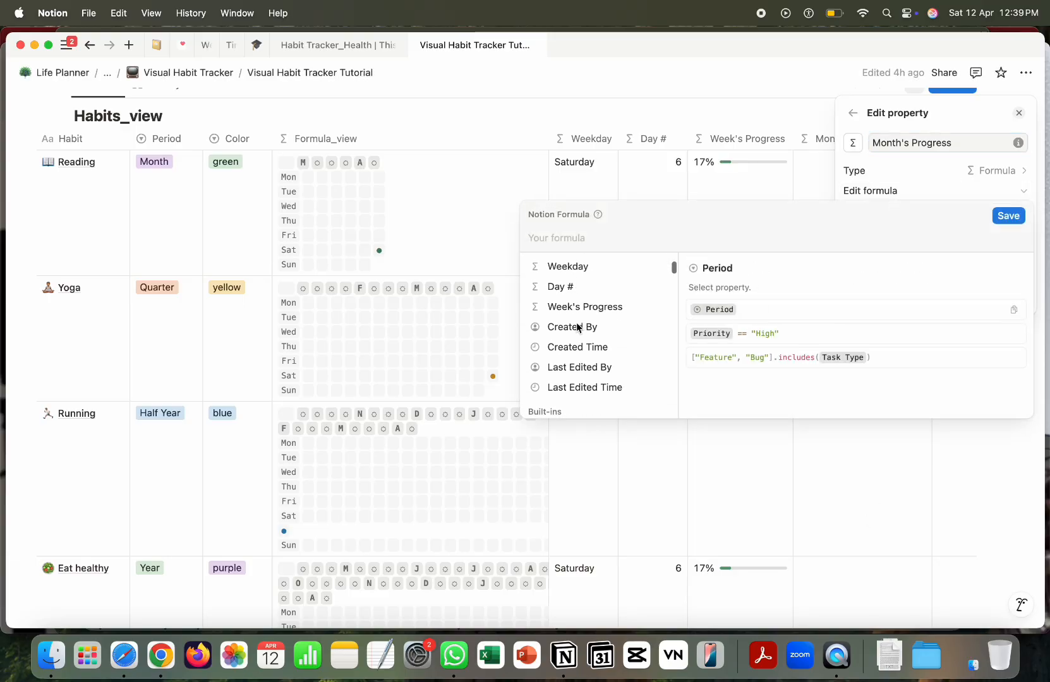
scroll(577, 328, up, 5)
click(574, 366)
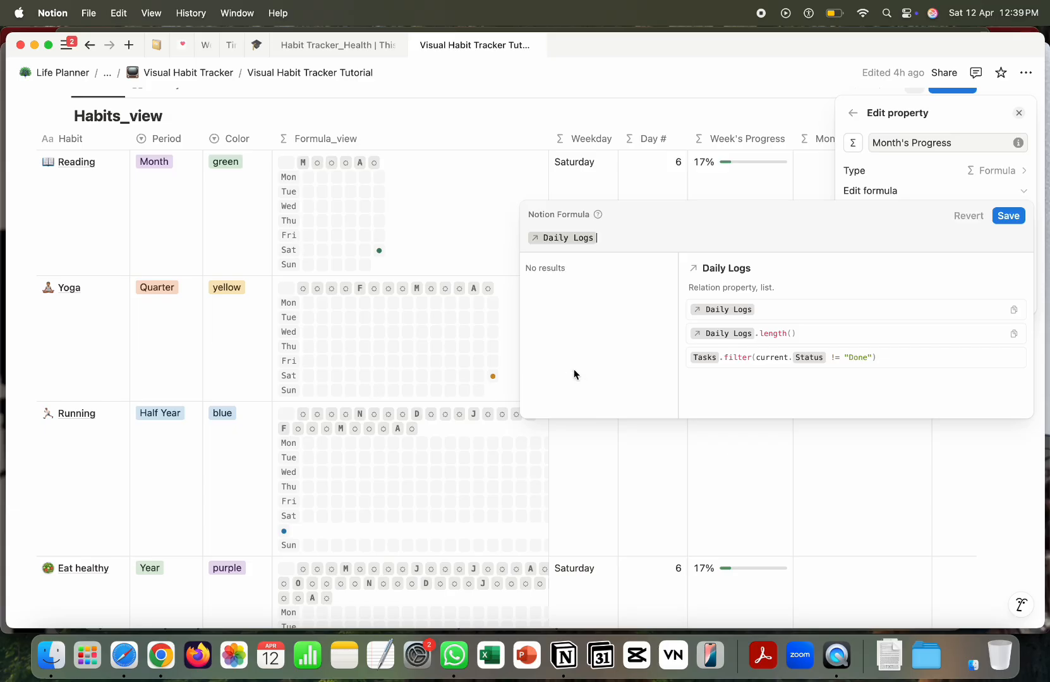
text(.)
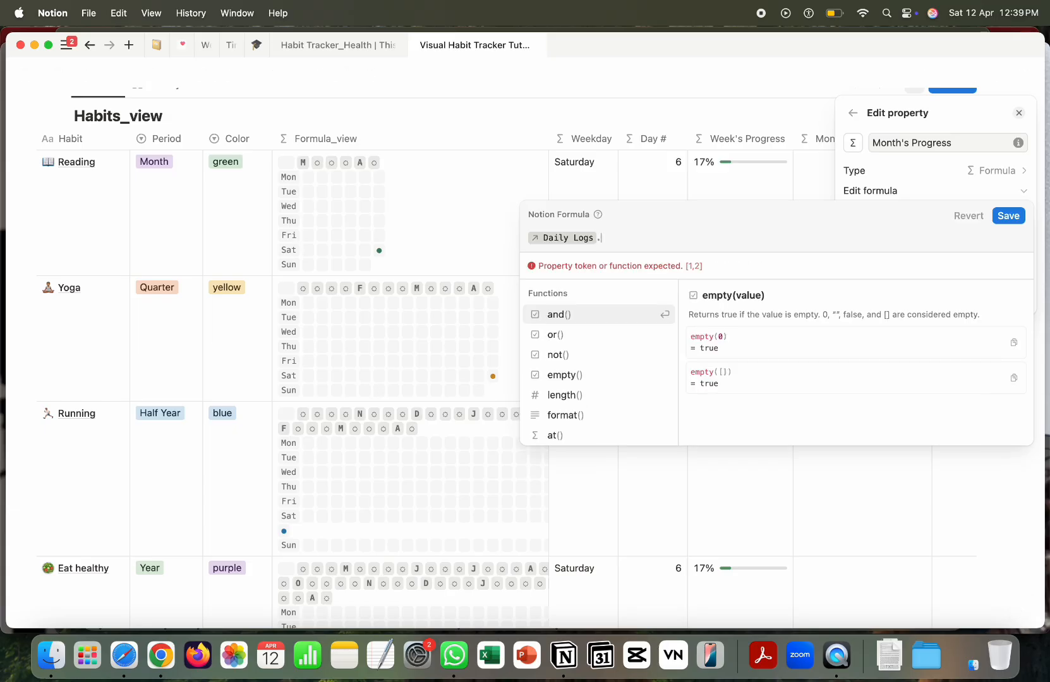
text(filter)
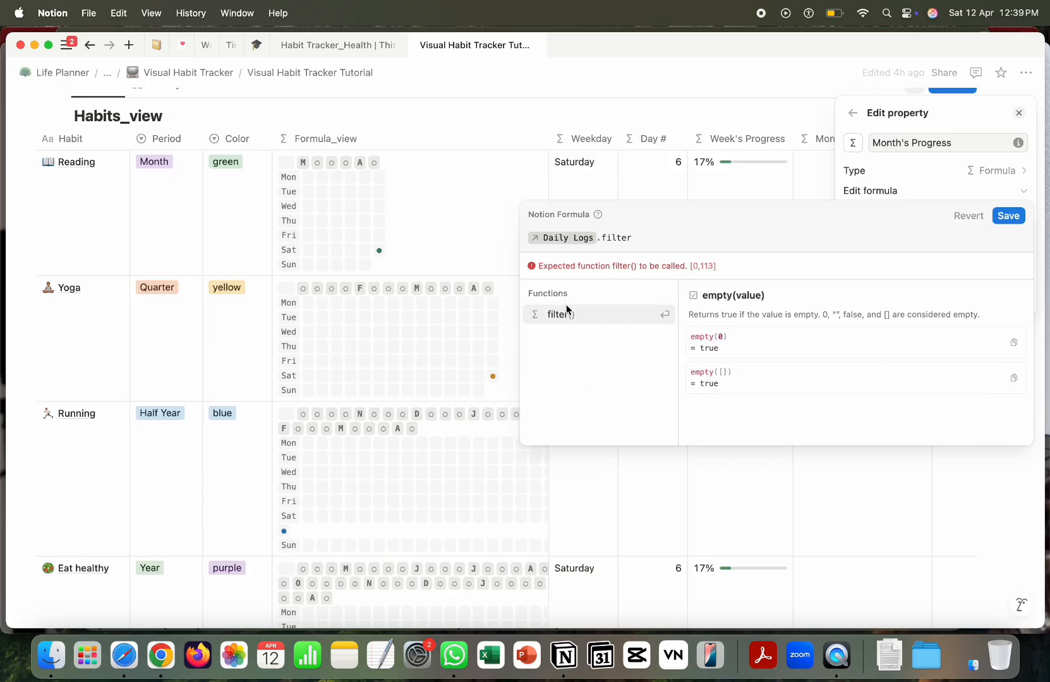
click(569, 311)
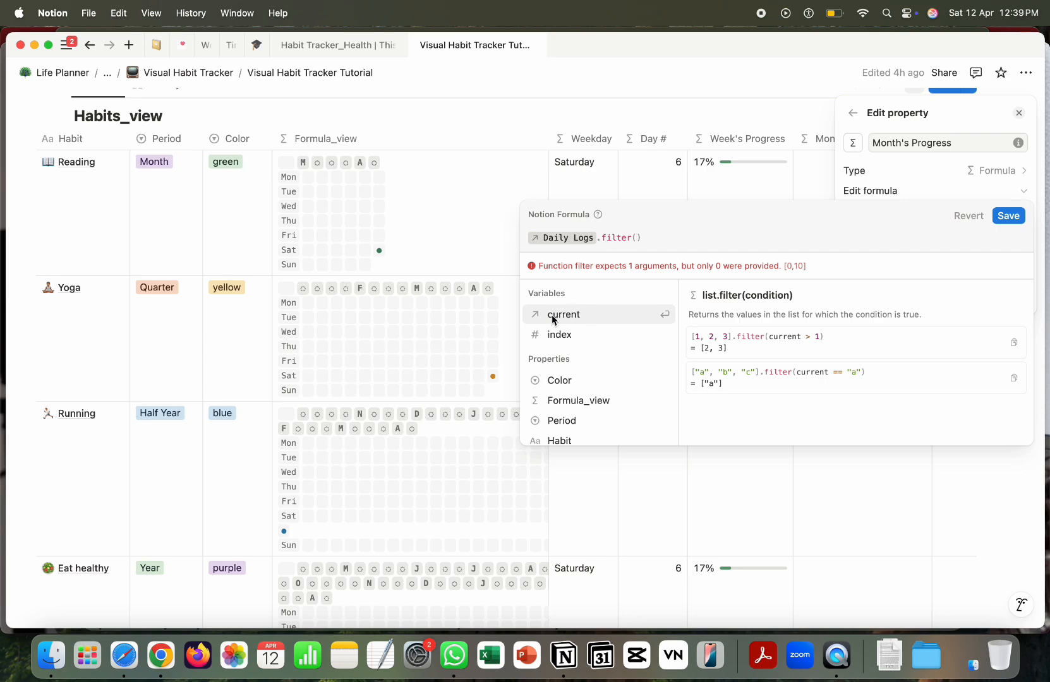
Step: Set the filter condition in the Month's Progress formula to current.This Month==true
click(551, 319)
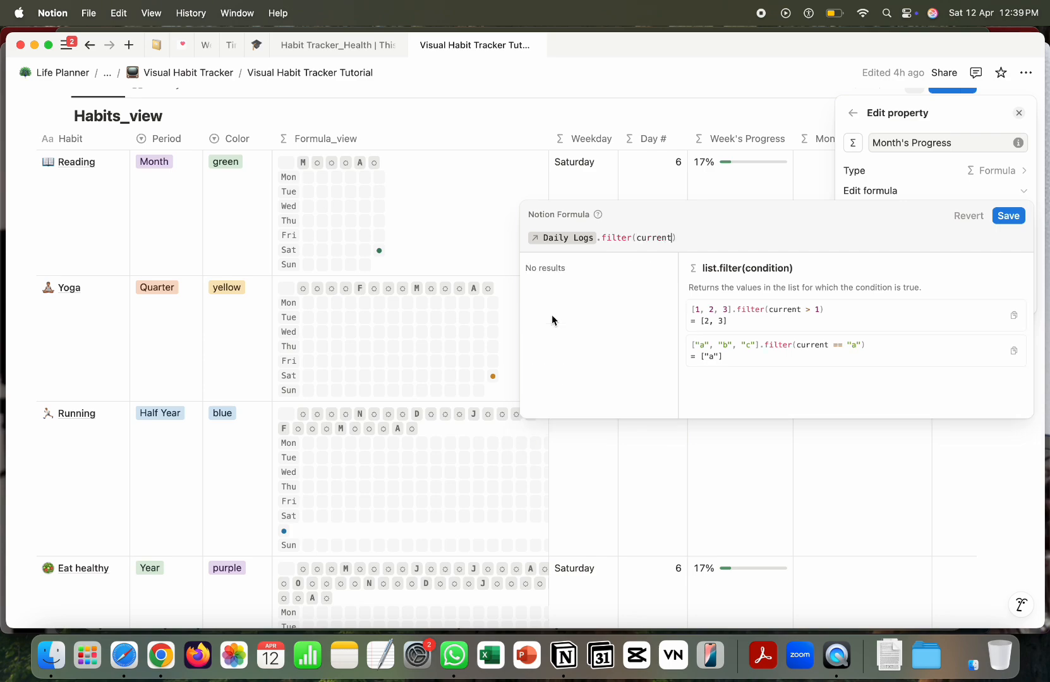
text(.)
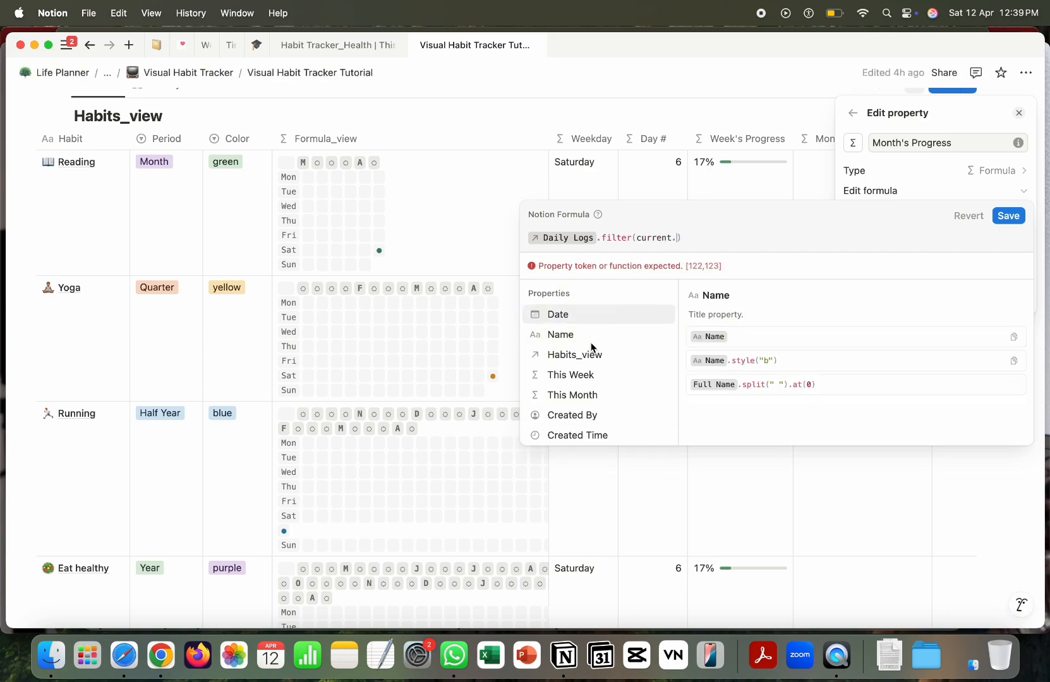
click(577, 394)
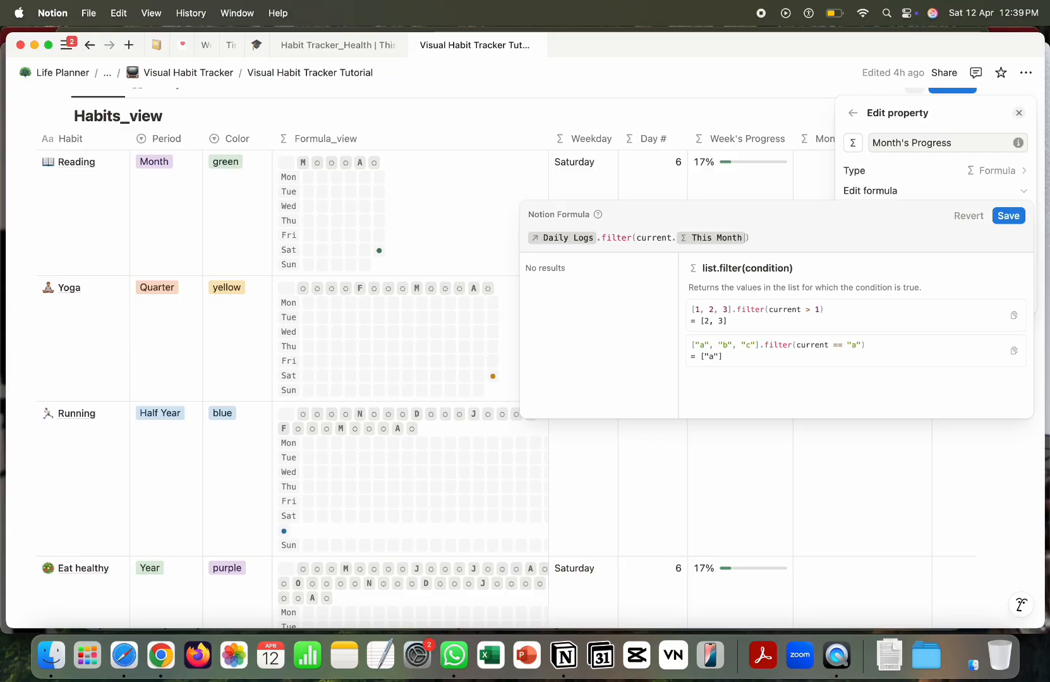
text(==ture)
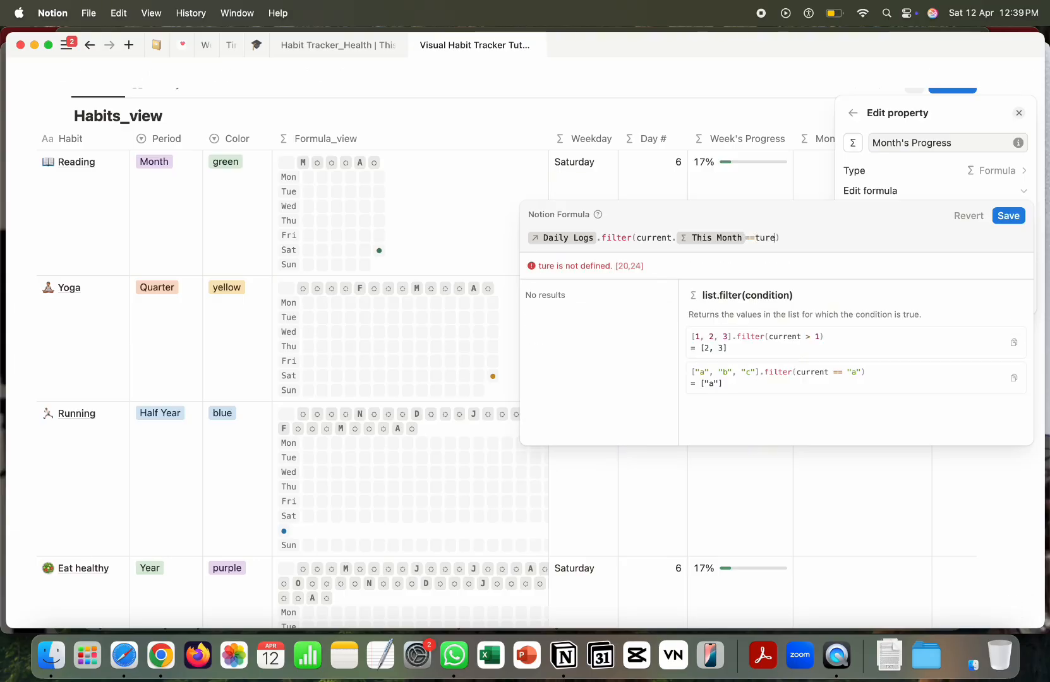
key(BackSpace)
key(BackSpace)
text(rue))
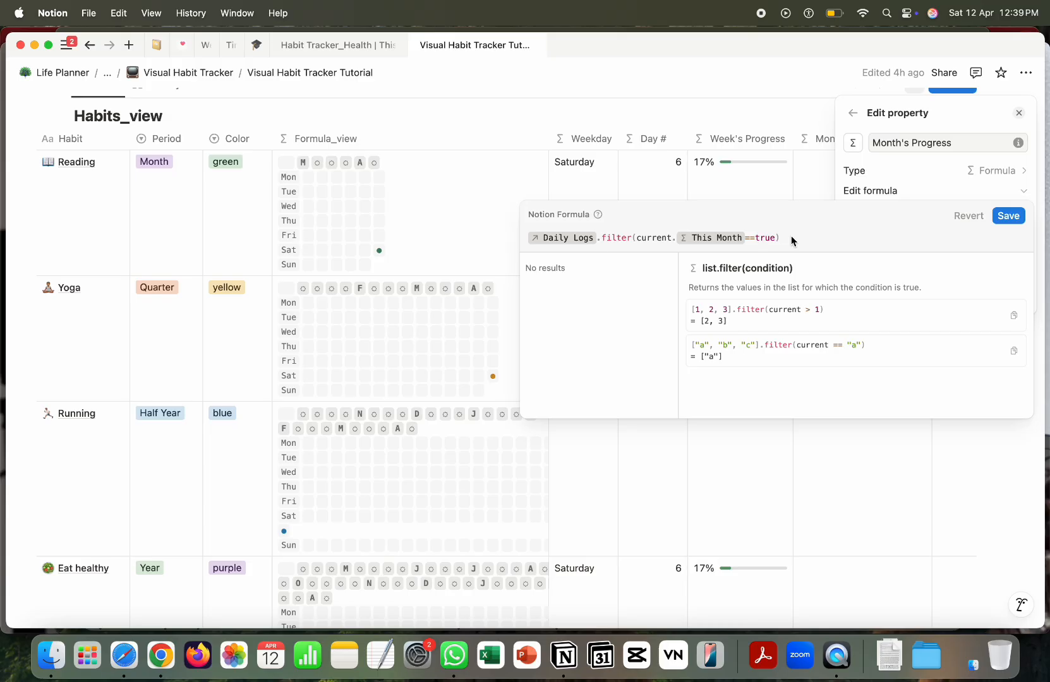
Step: Append .length() to the Month's Progress formula, save it and close the property settings
text(.len)
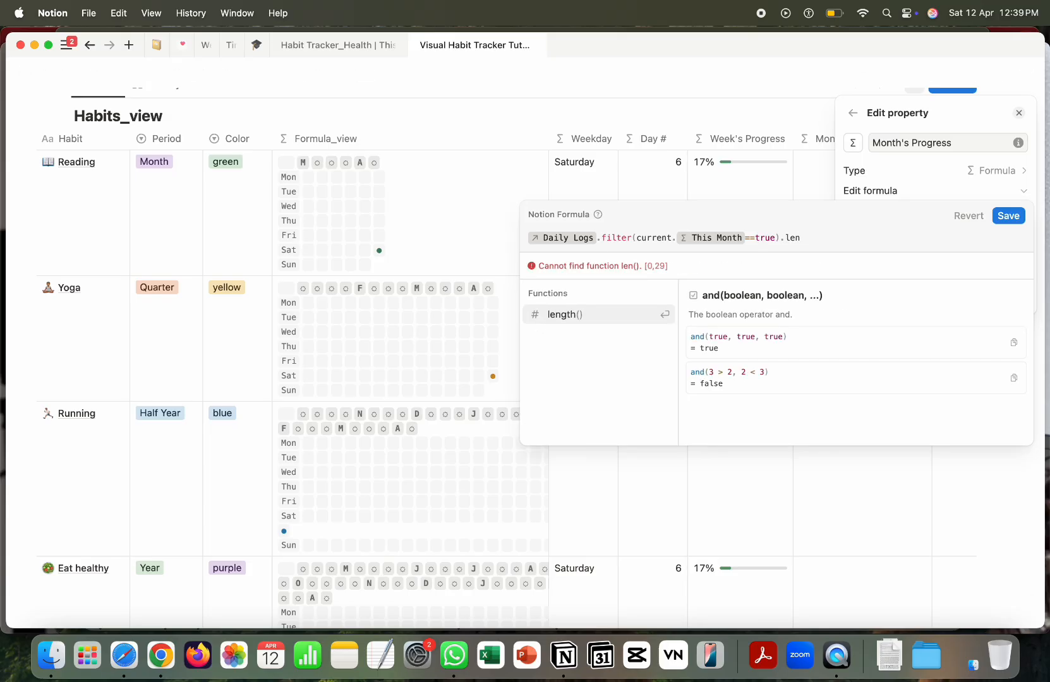
text(gth)
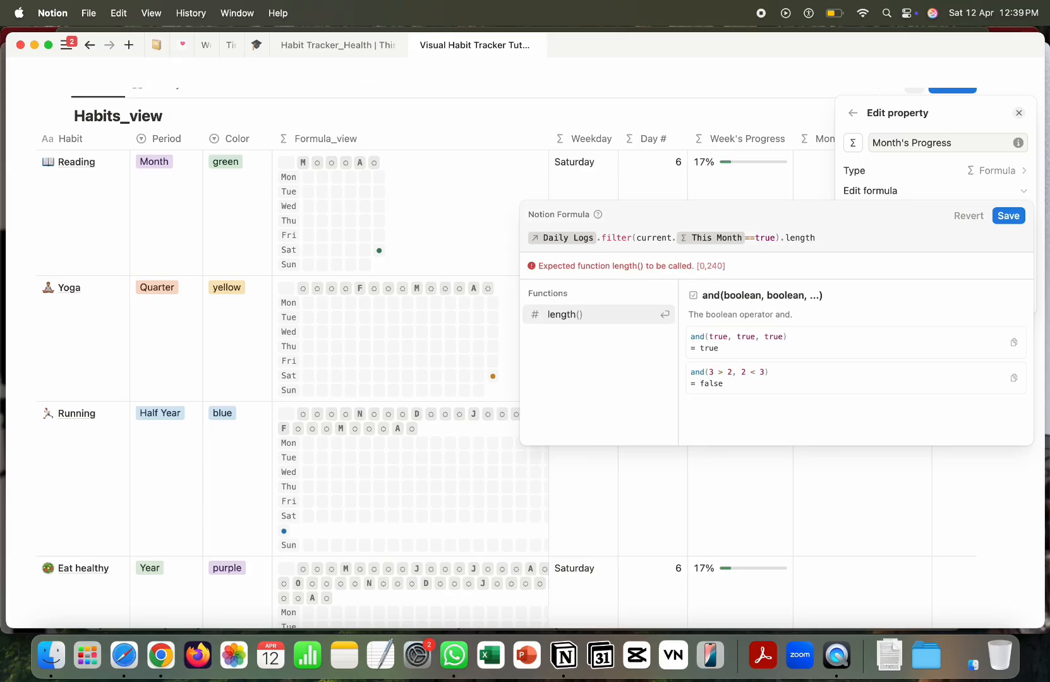
text(())
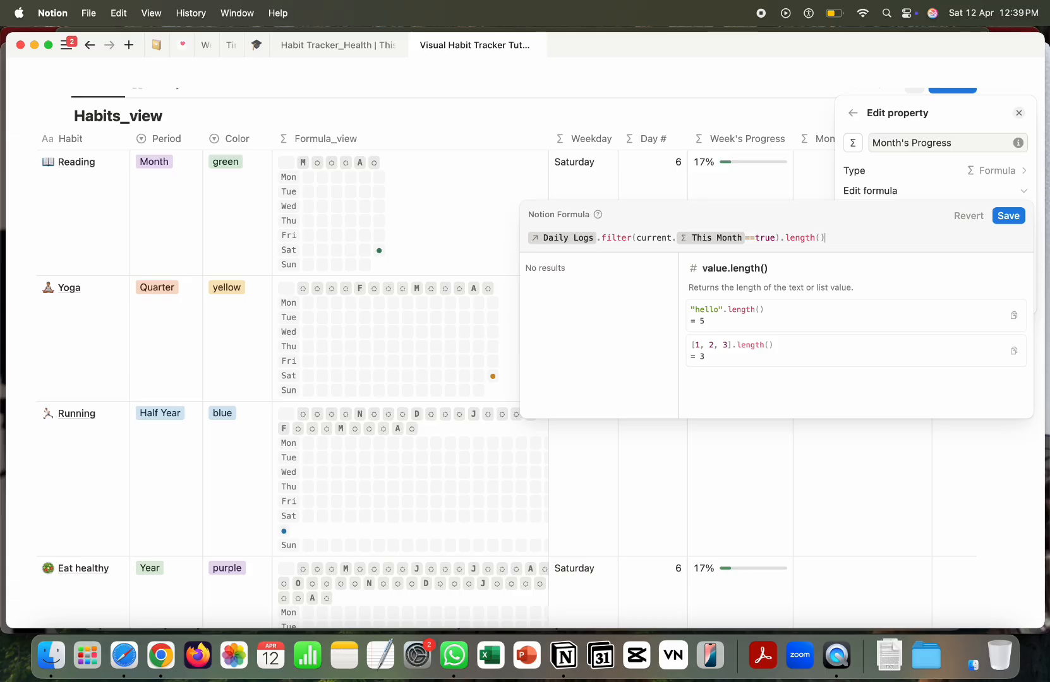
click(1006, 217)
click(1018, 113)
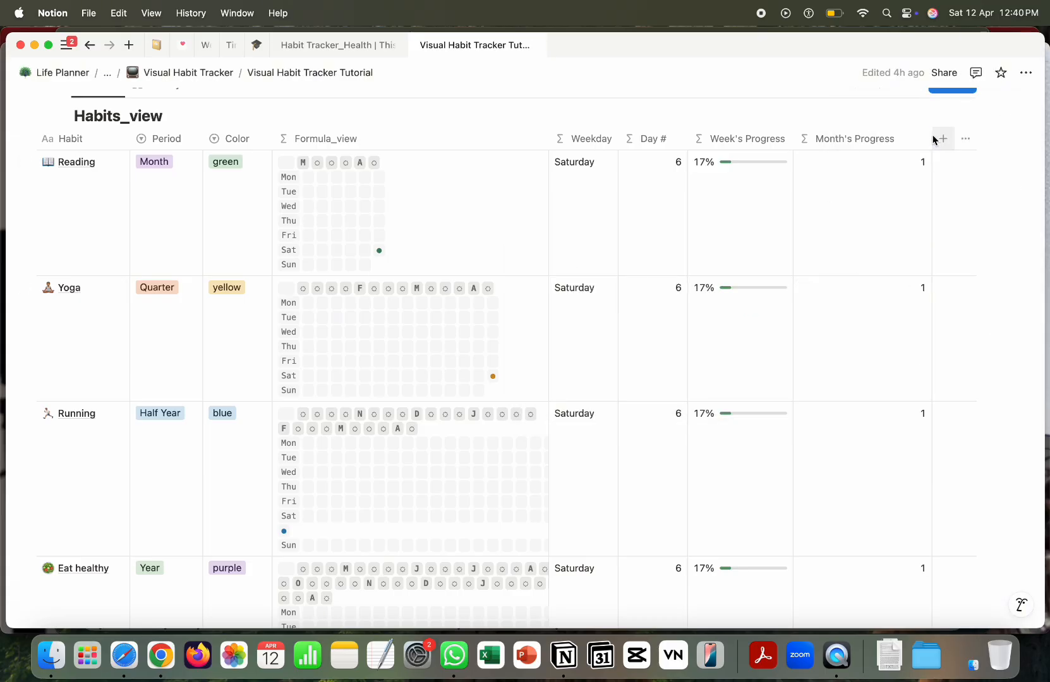
Step: Narrow the Month's Progress column in Habits_view to fit its header and compare its values with the Daily Logs entries
drag(932, 139, 897, 144)
scroll(888, 391, down, 10)
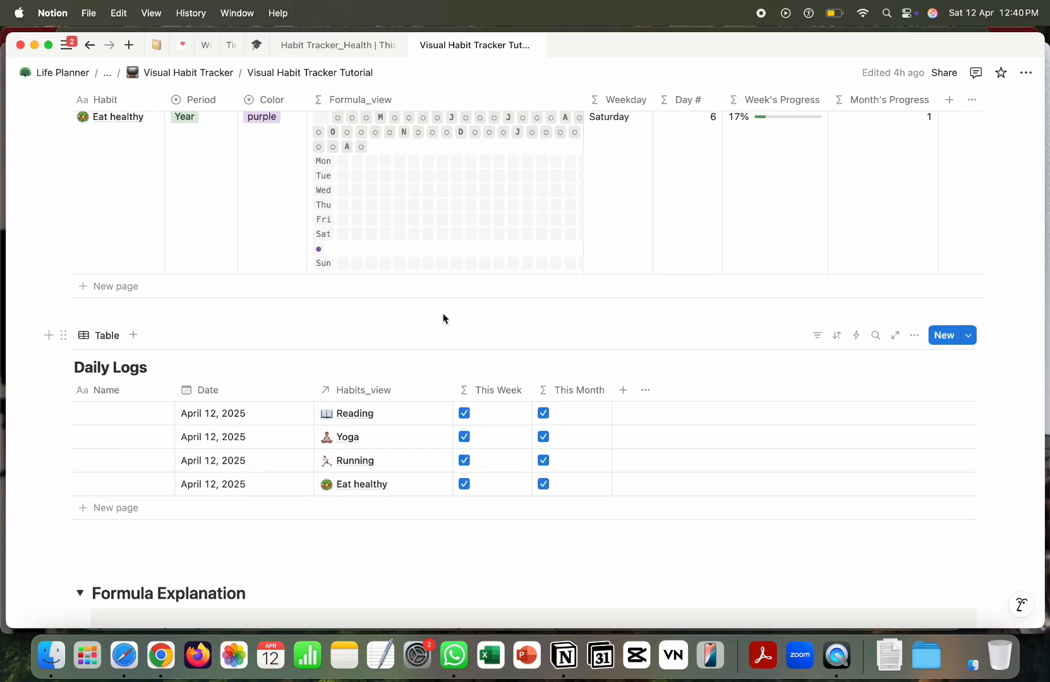
scroll(824, 202, up, 2)
scroll(824, 201, up, 7)
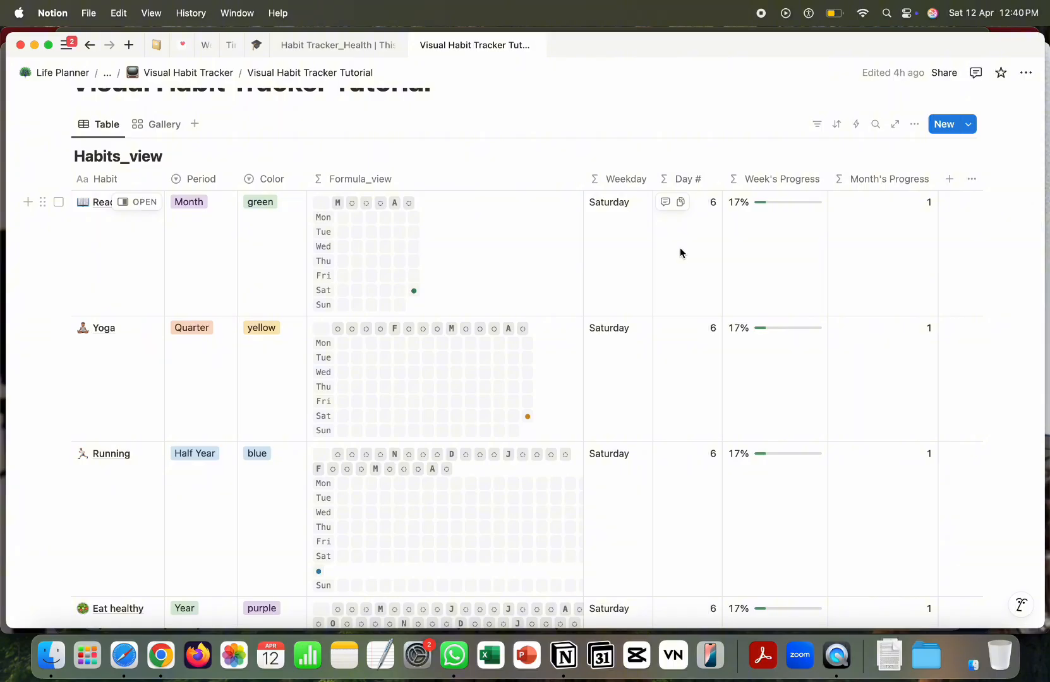
Step: Append /now().formatDate("d") to the Month's Progress formula after .length()
click(875, 251)
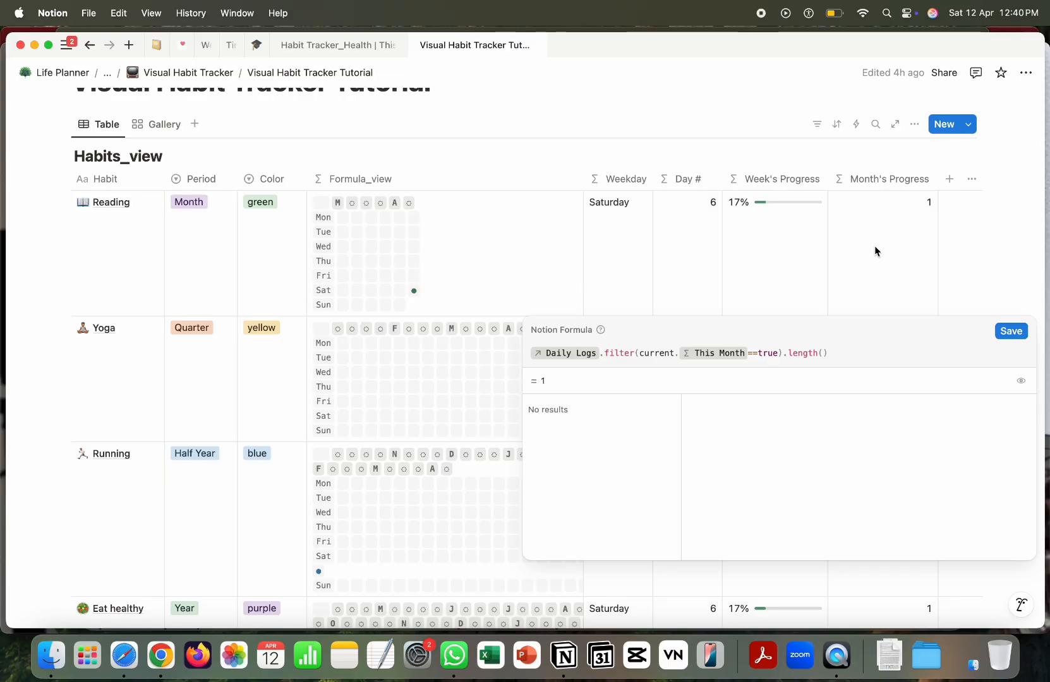
text(/)
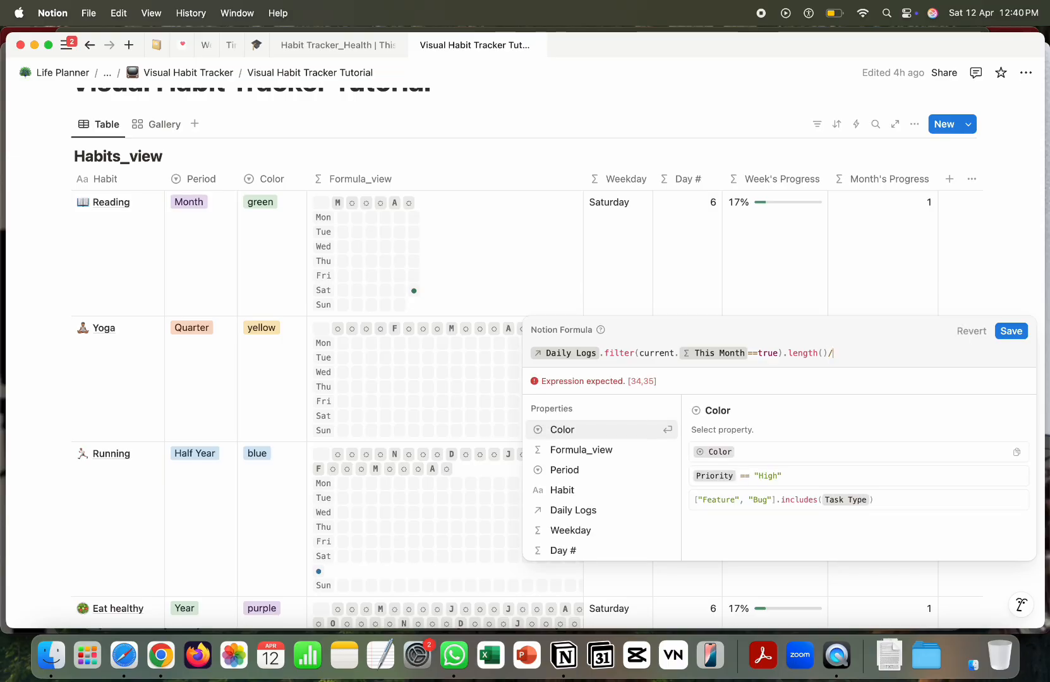
text(now)
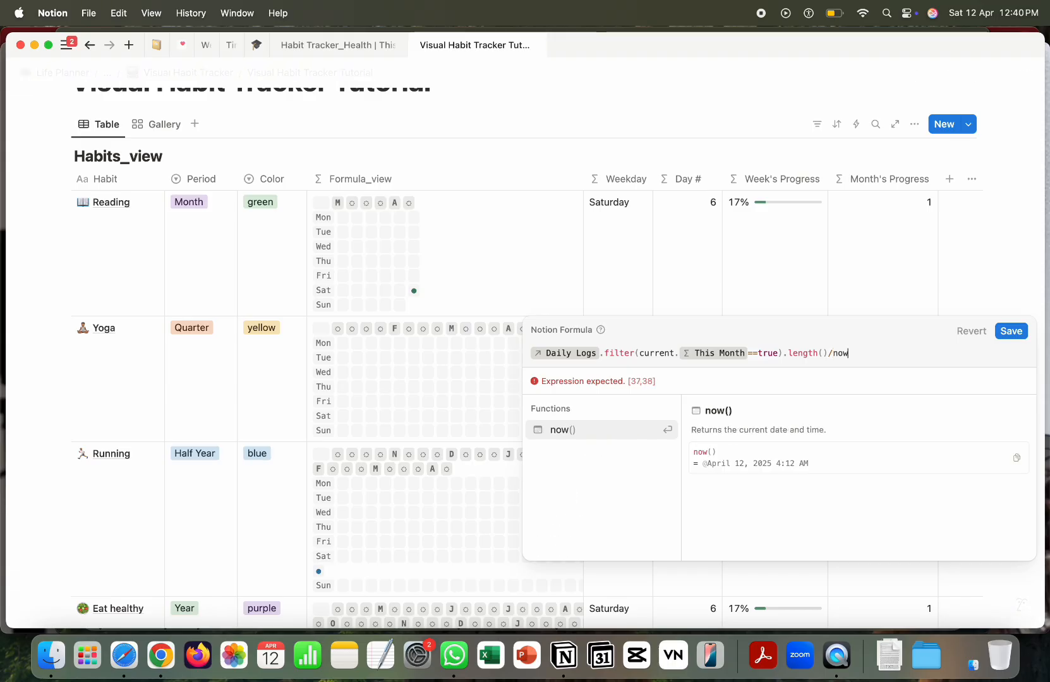
text(().form)
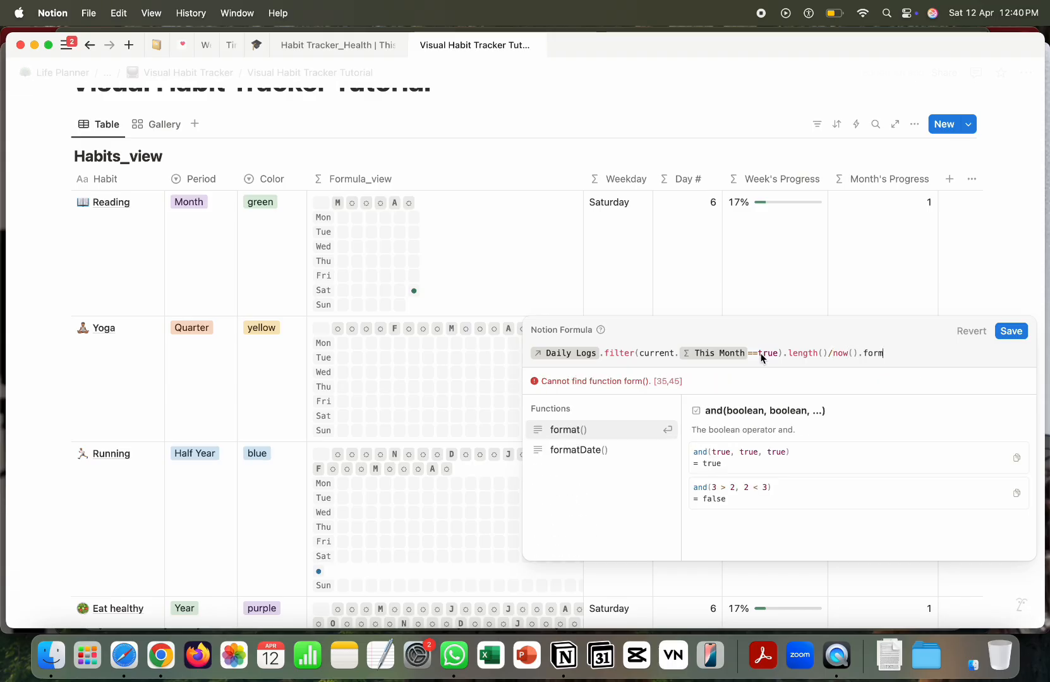
click(586, 450)
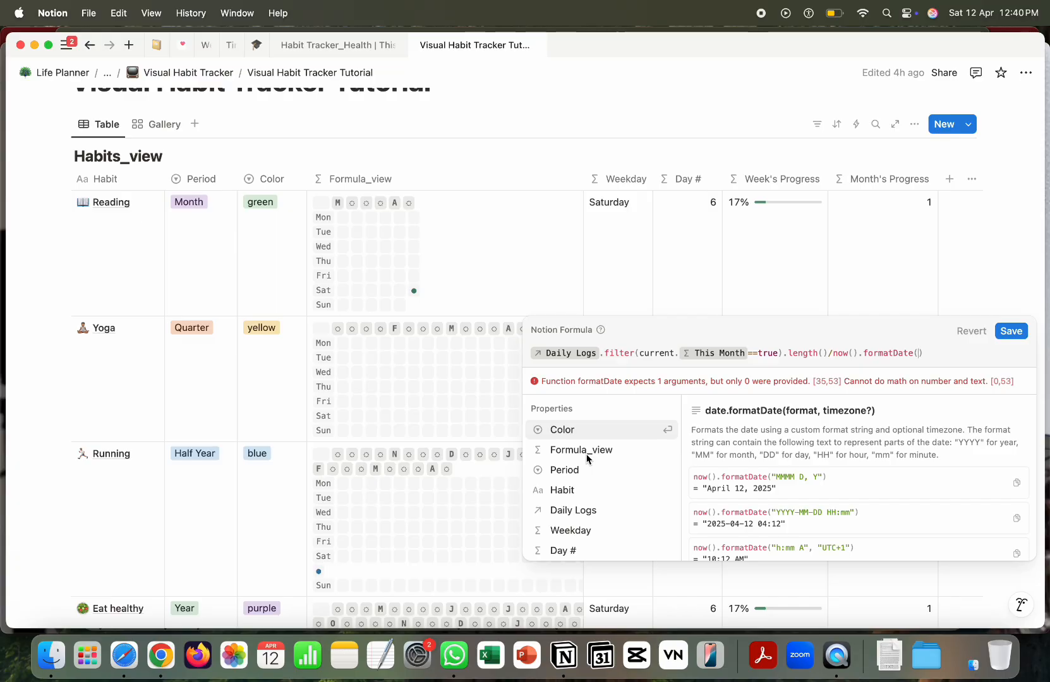
text("d")
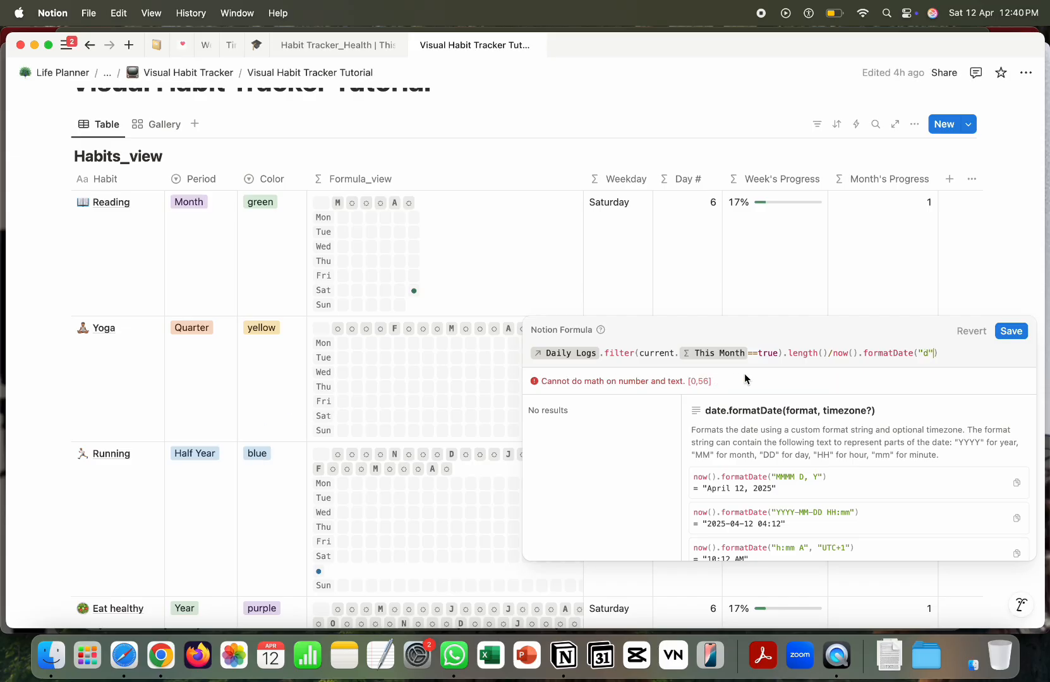
Step: Check the reference month formula on the Apple Health Data page and change the formatDate argument in Month's Progress to "D"
click(182, 45)
click(673, 326)
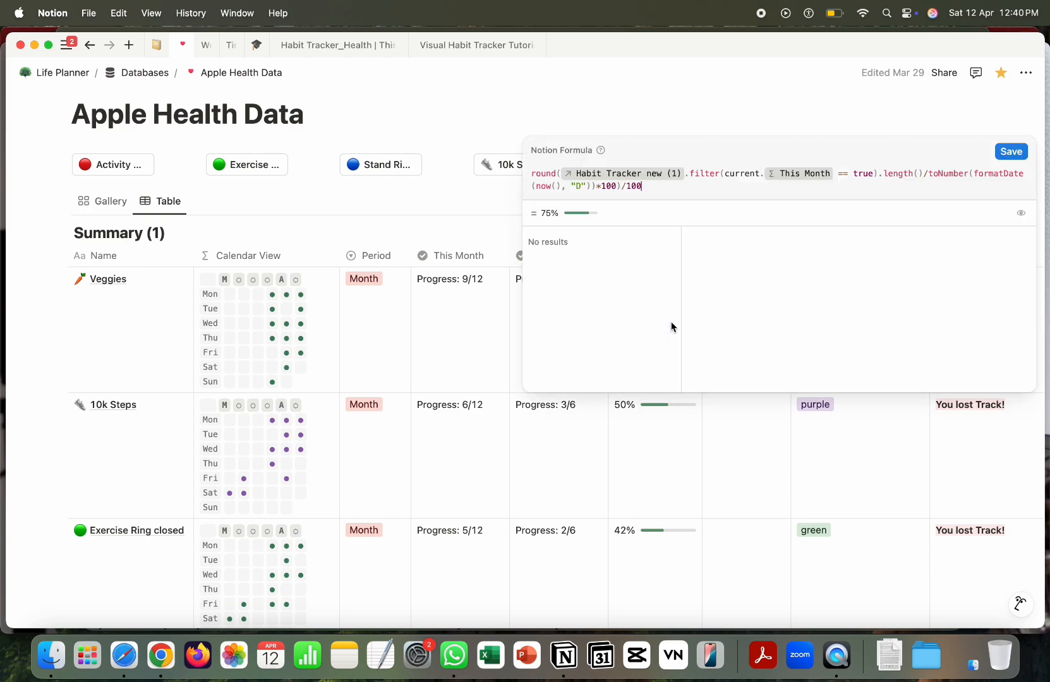
click(470, 44)
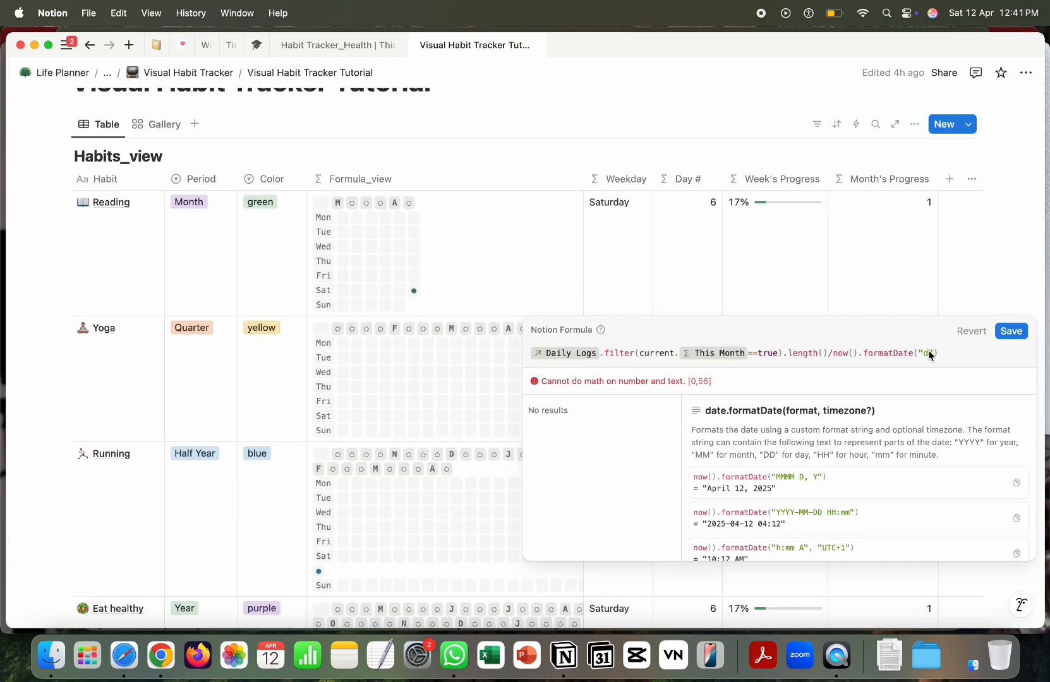
key(BackSpace)
key(BackSpace)
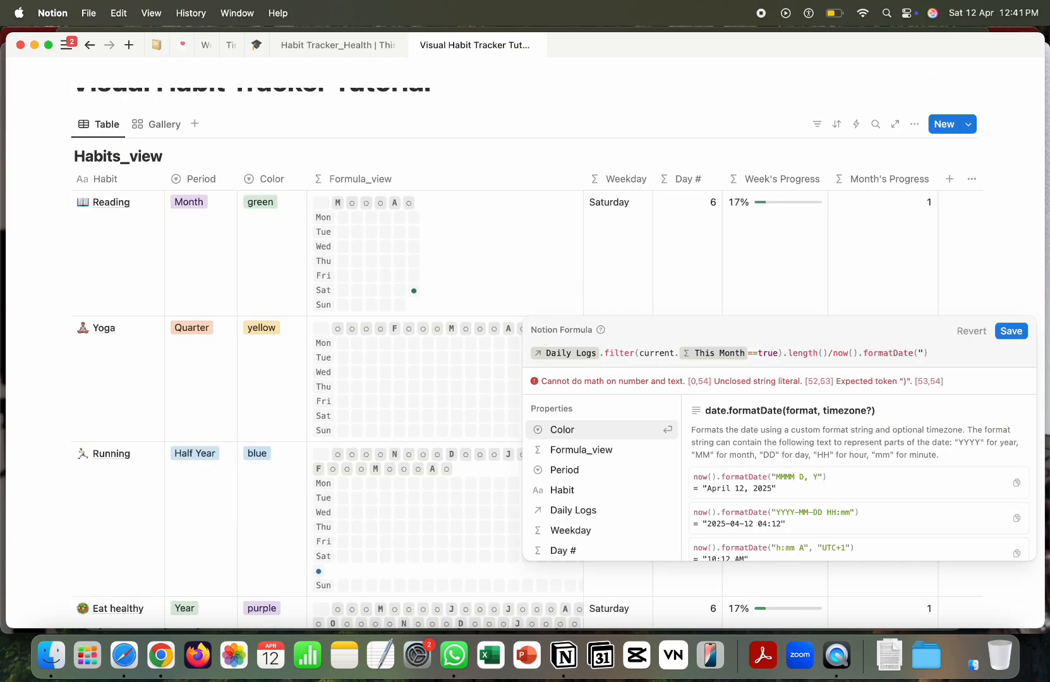
text(D")
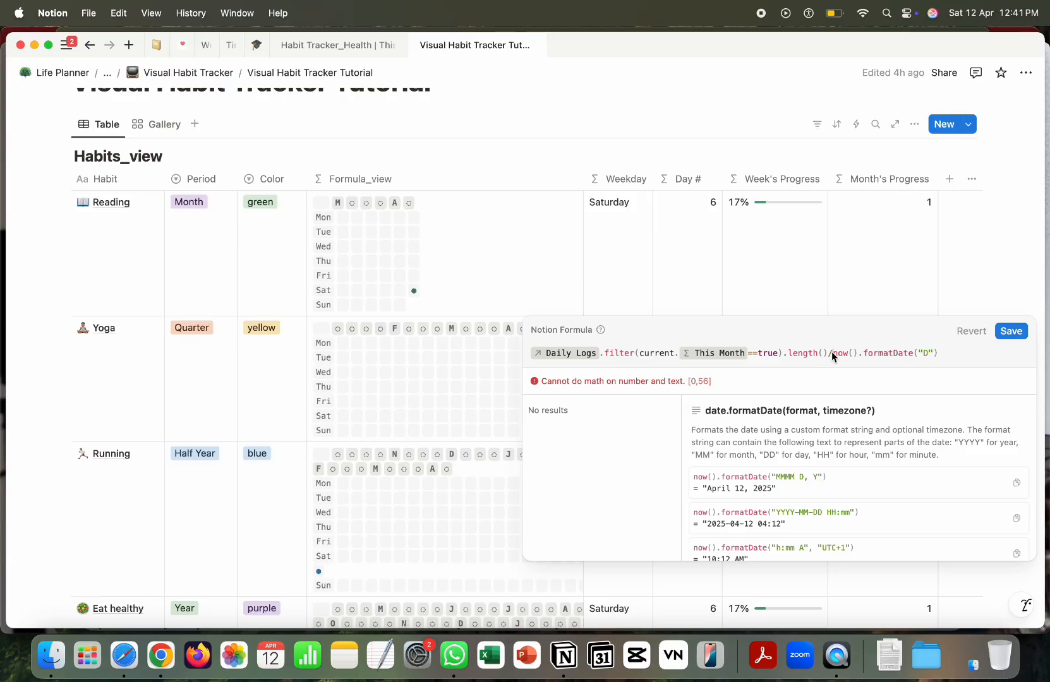
Step: Temporarily isolate now().formatDate("D") in the Month's Progress formula to preview its result, then restore the full formula
drag(832, 353, 530, 353)
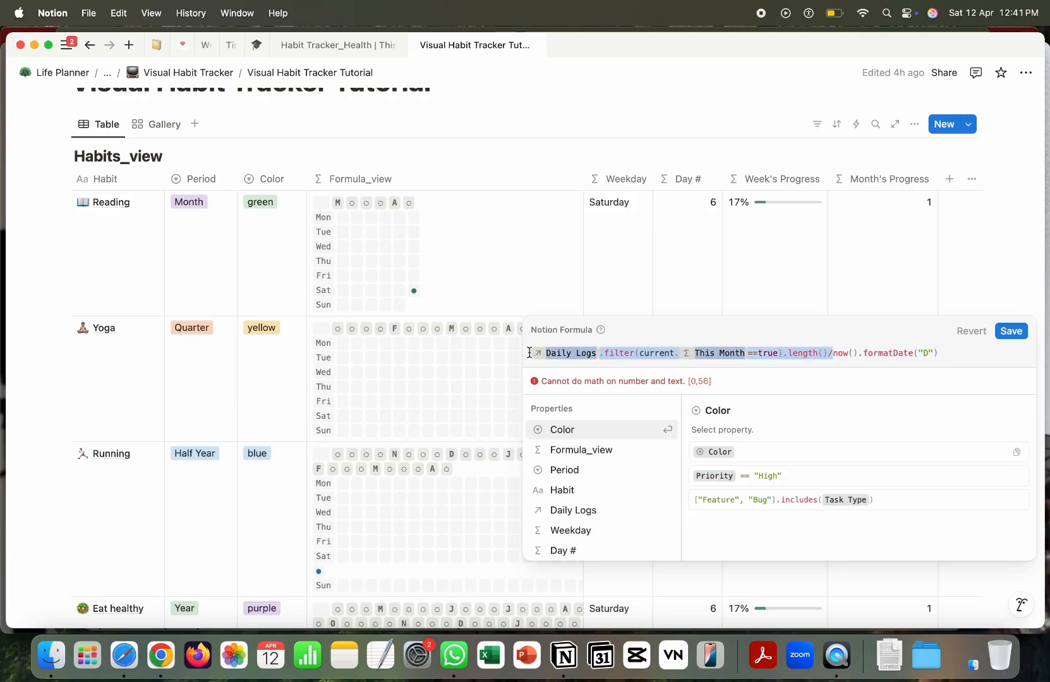
key(BackSpace)
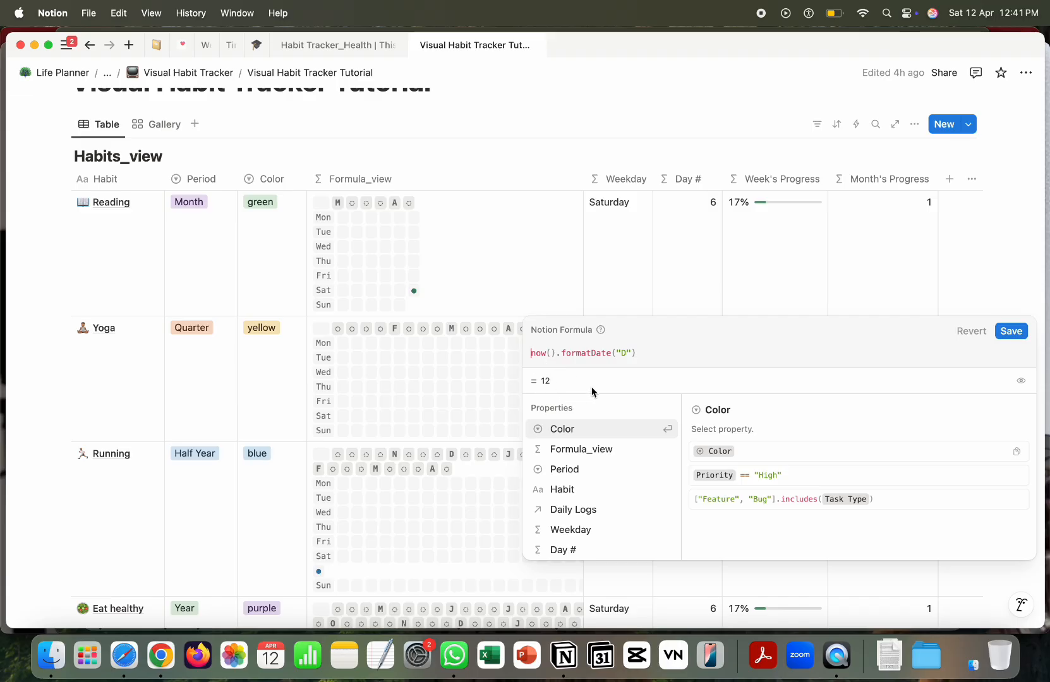
key(super+z)
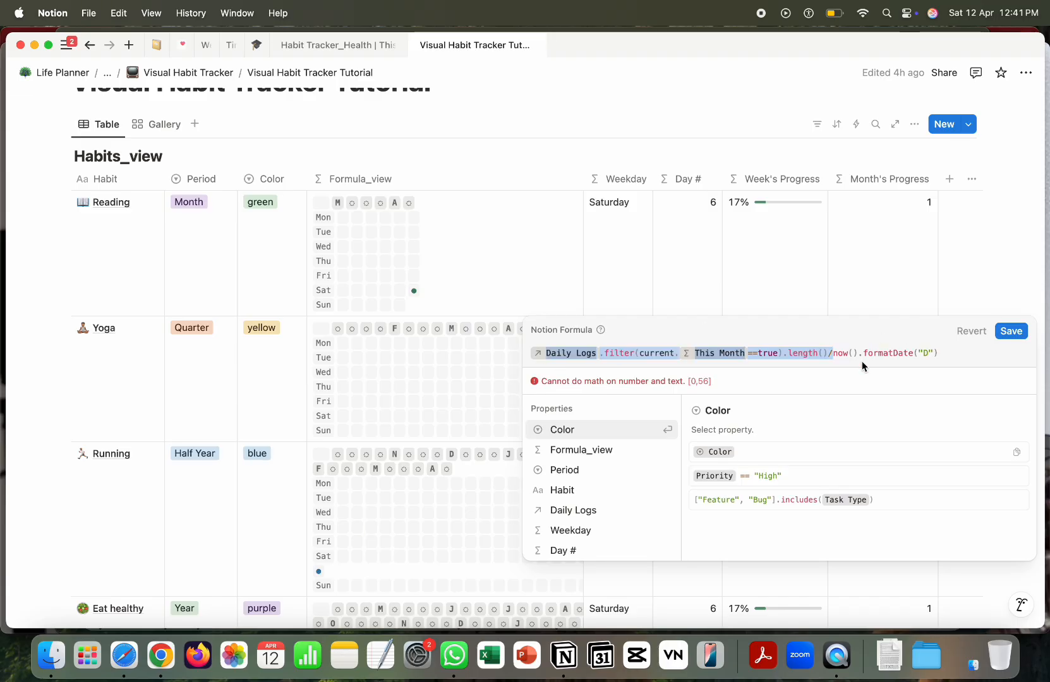
Step: Wrap now().formatDate("D") in toNumber() in the Month's Progress formula and save it
click(834, 357)
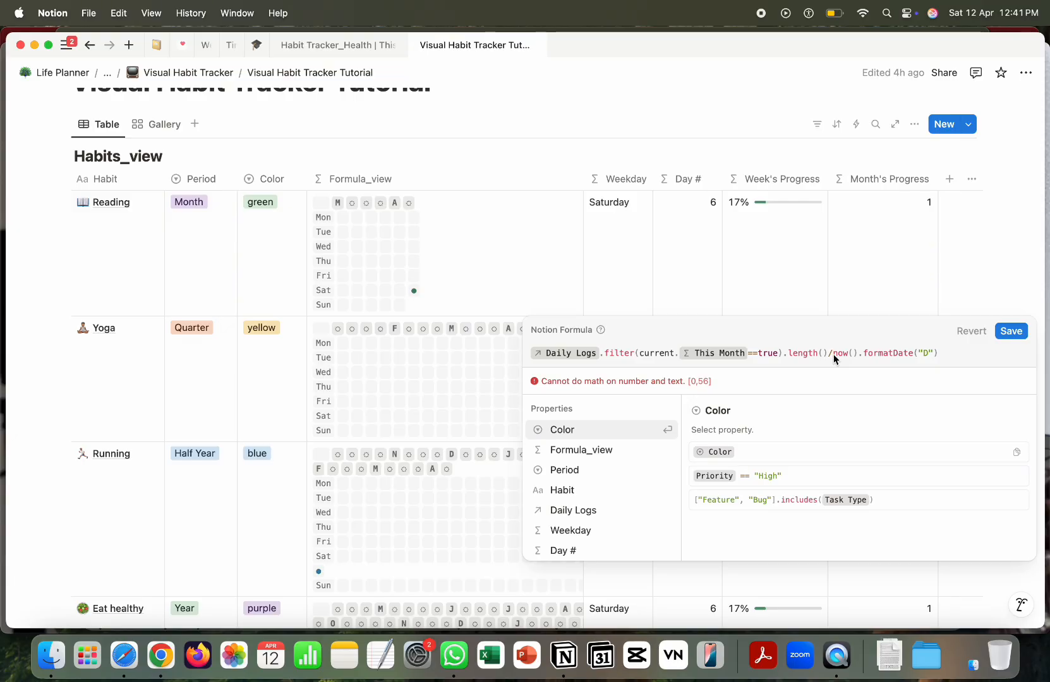
text(tonum)
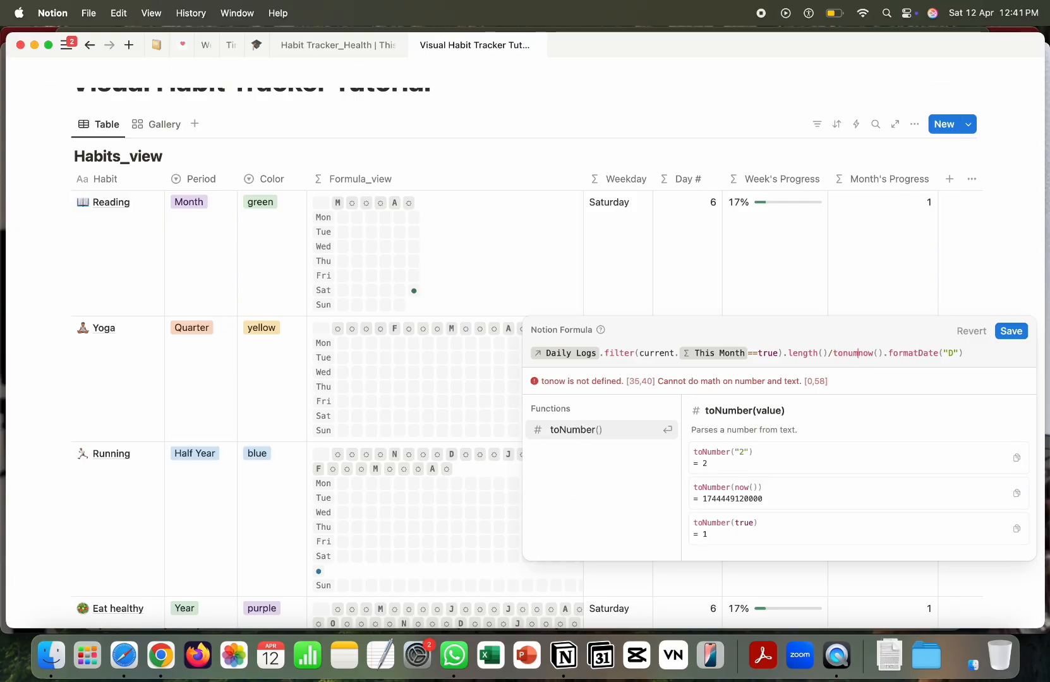
text(ber)
click(567, 430)
key(Right)
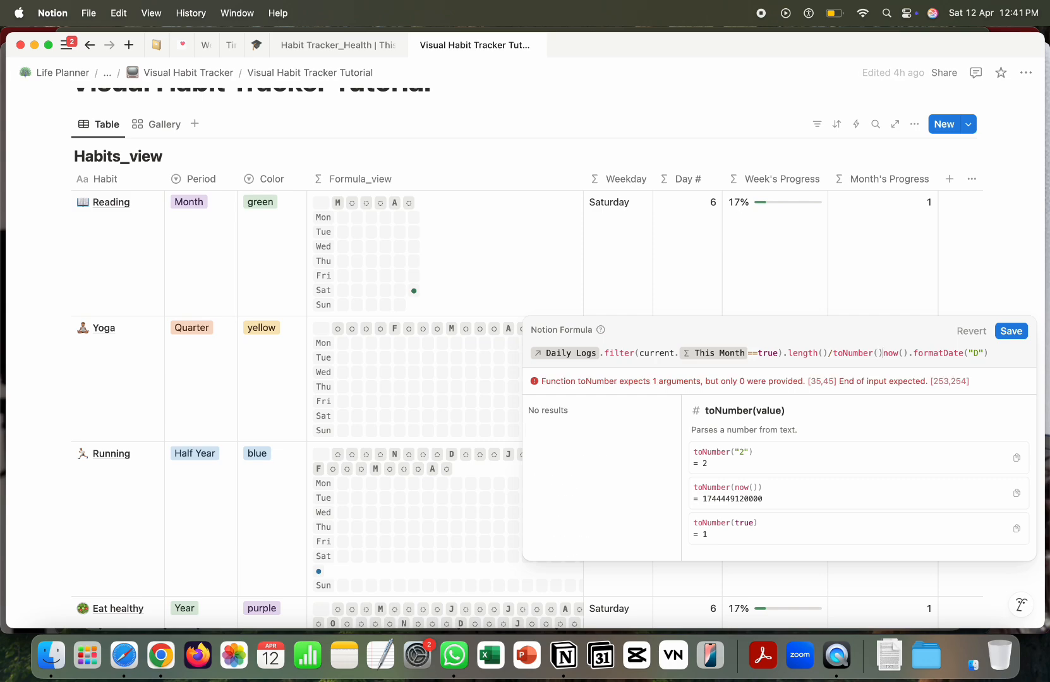
key(BackSpace)
click(993, 355)
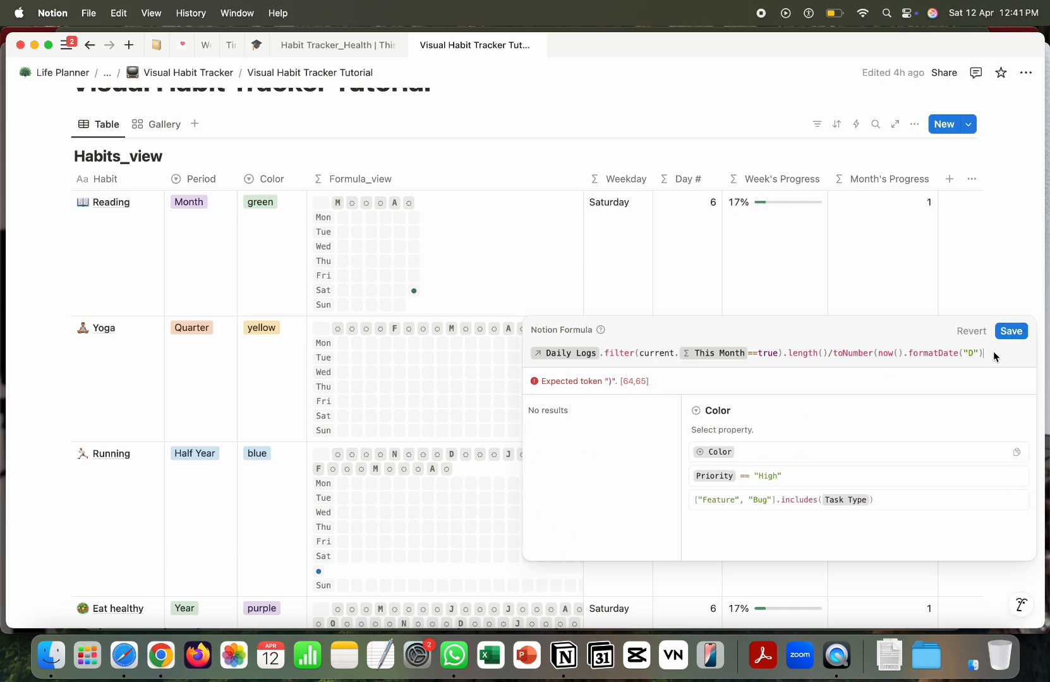
text())
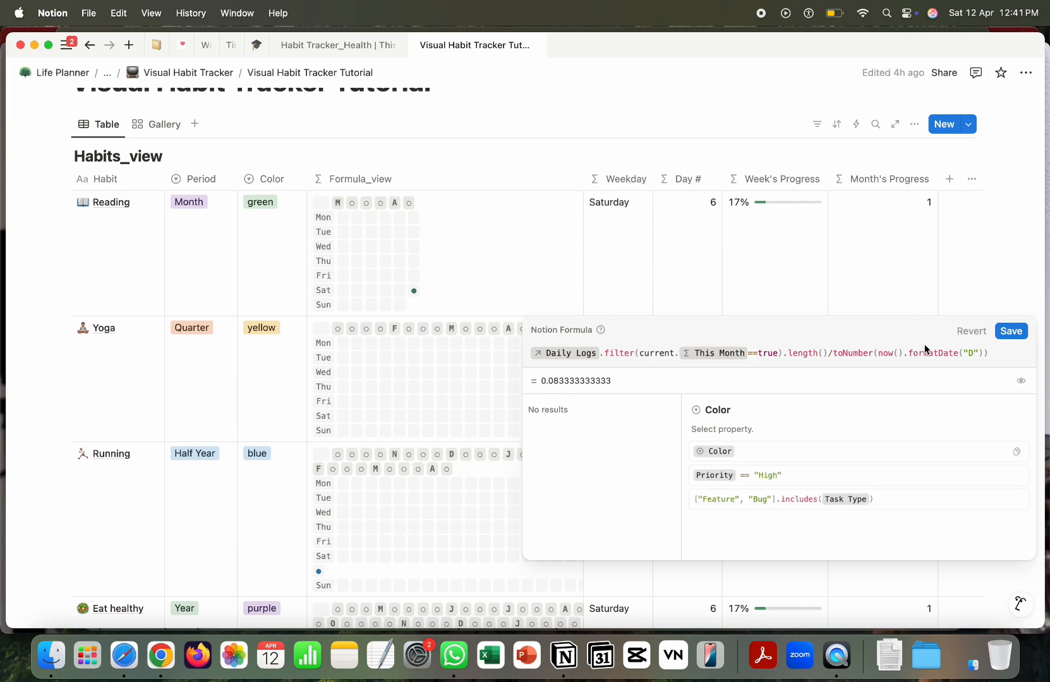
click(1011, 331)
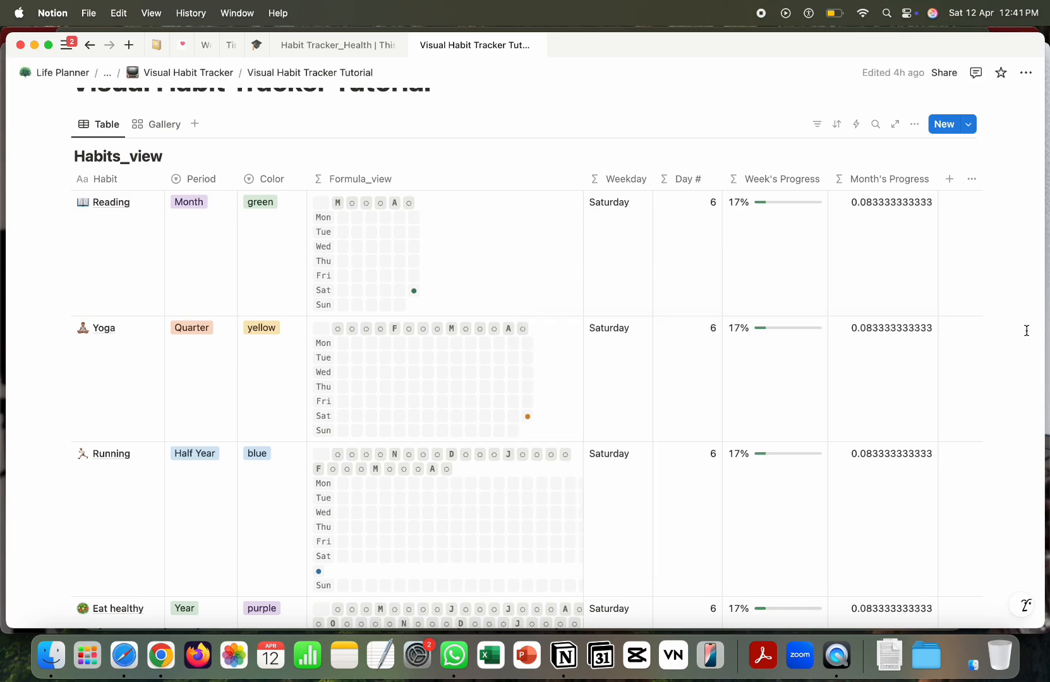
Step: Set the Month's Progress number format to Percent and show it as a Bar
click(866, 241)
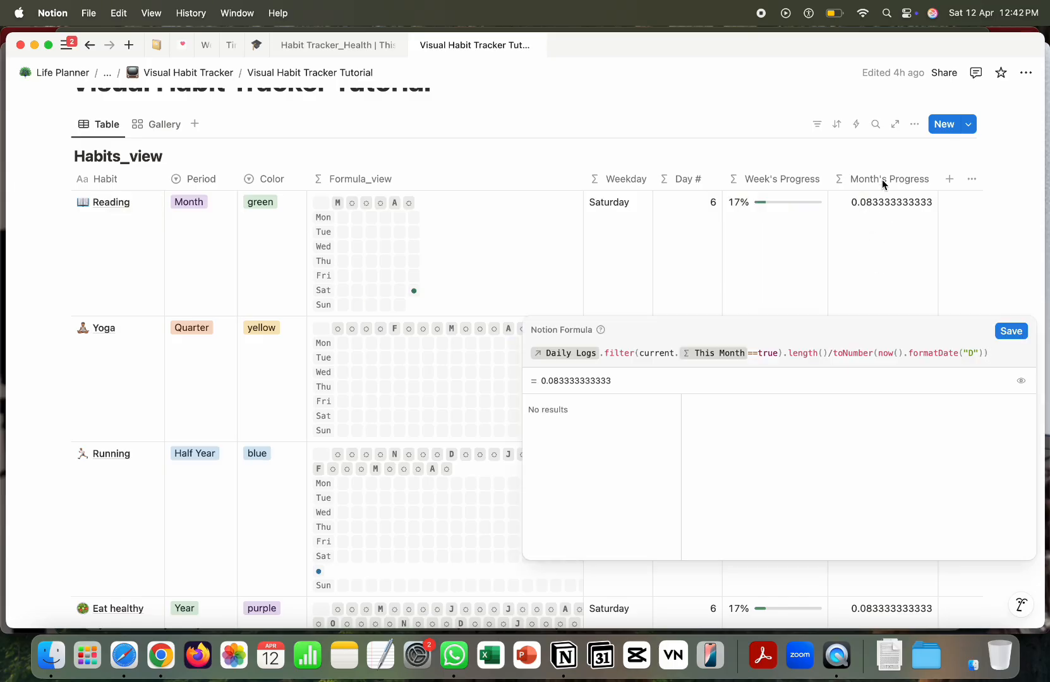
click(882, 180)
click(894, 234)
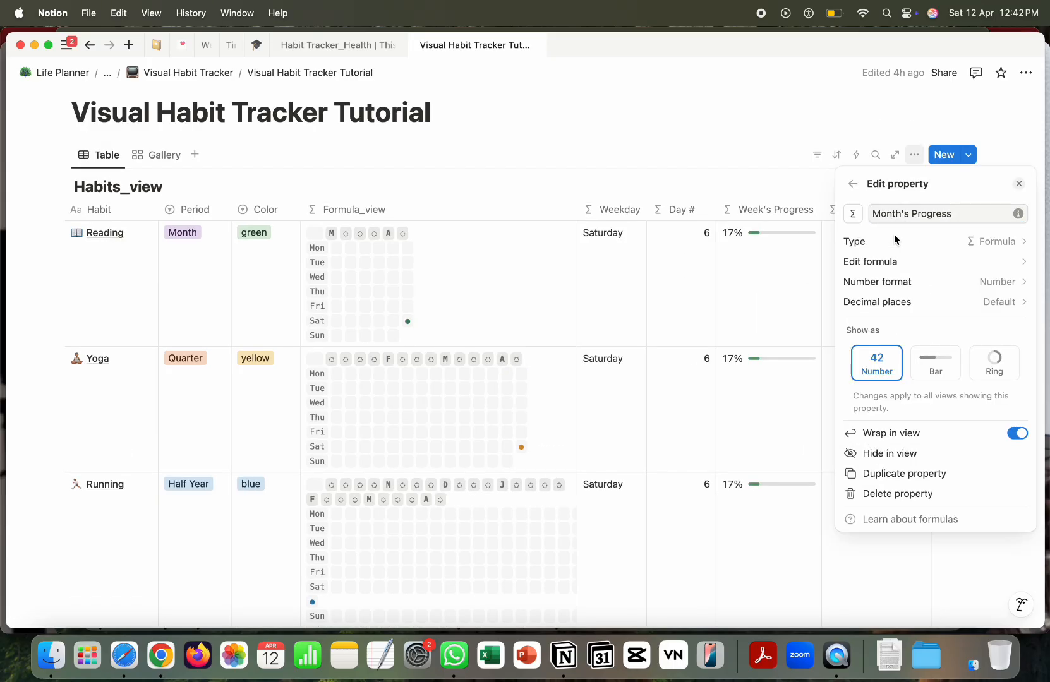
click(993, 285)
click(930, 303)
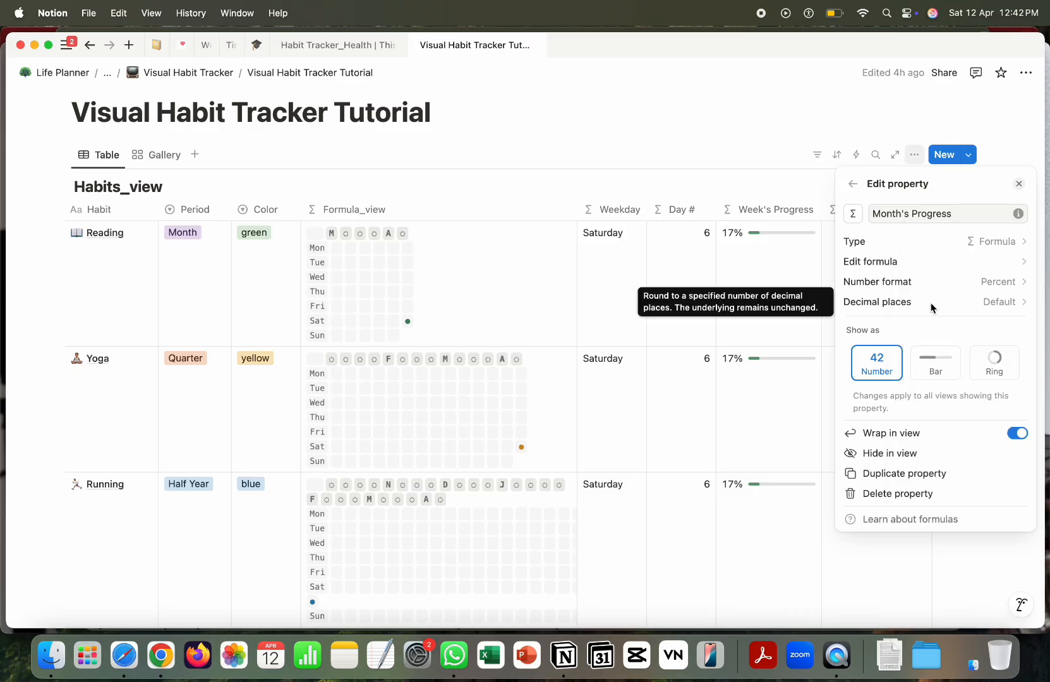
click(939, 363)
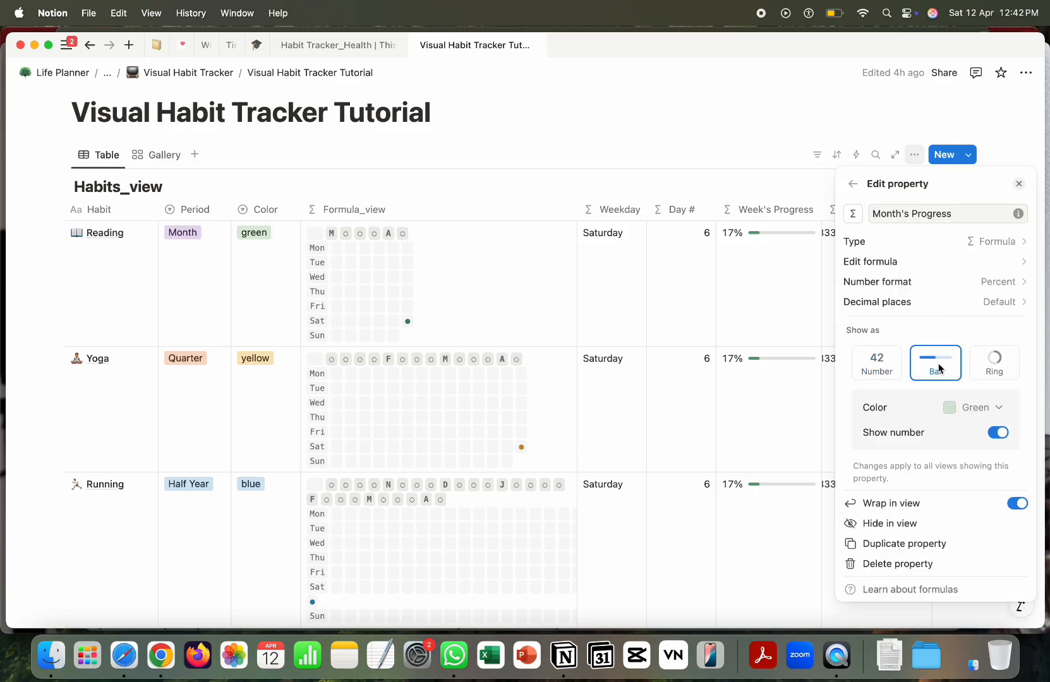
click(743, 165)
Step: Round the Month's Progress formula by wrapping it as round(...*100)/100 and save it
click(858, 269)
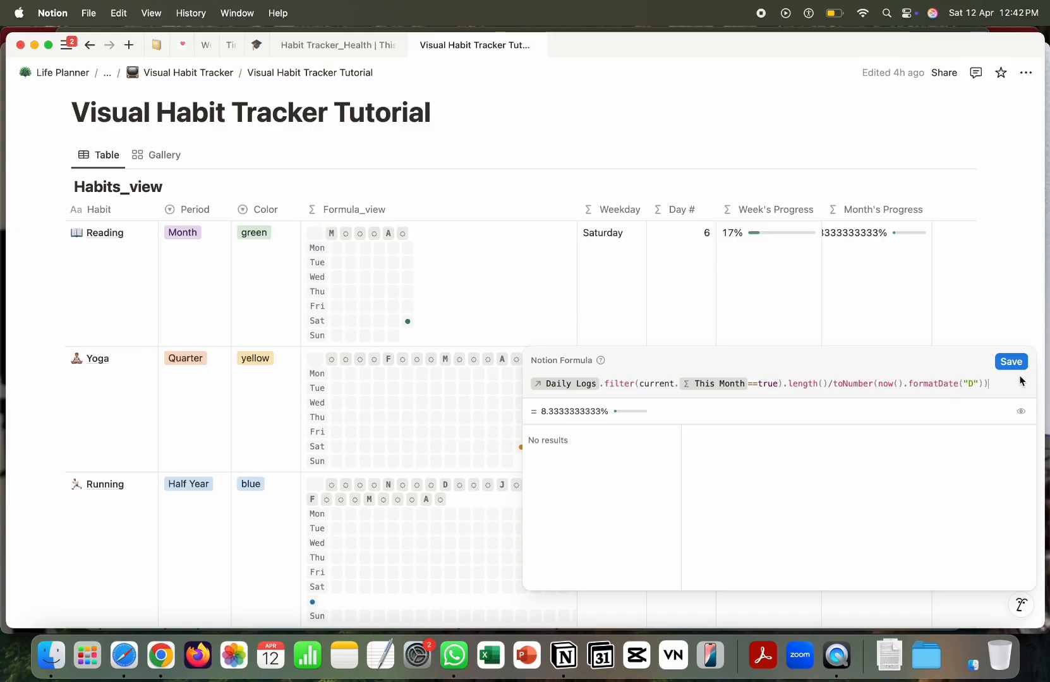
click(531, 385)
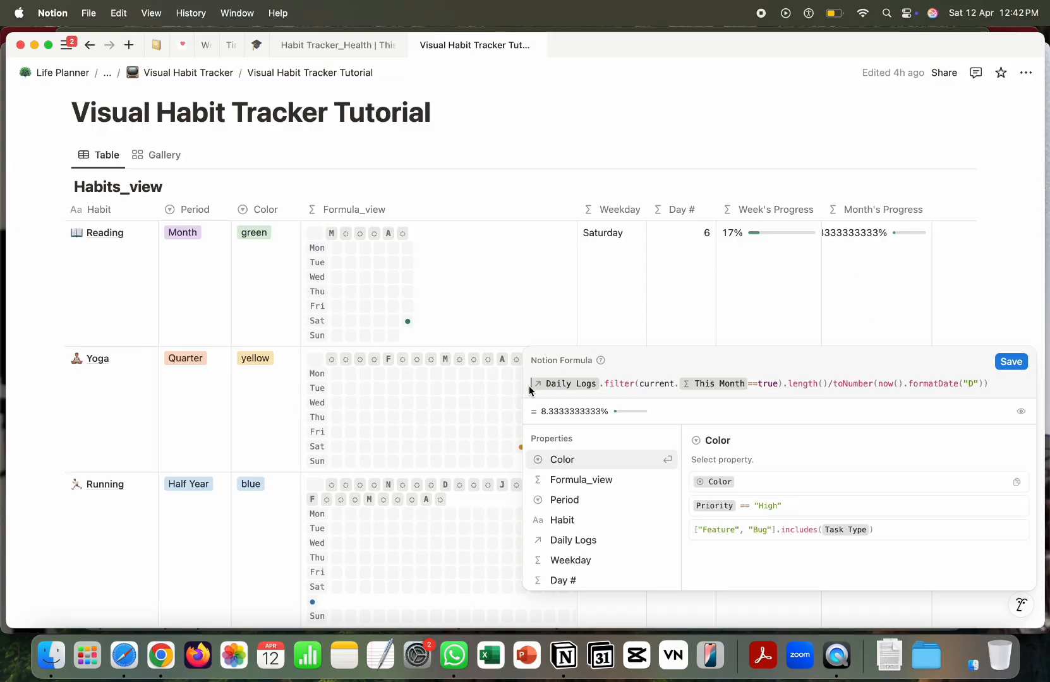
text(round()
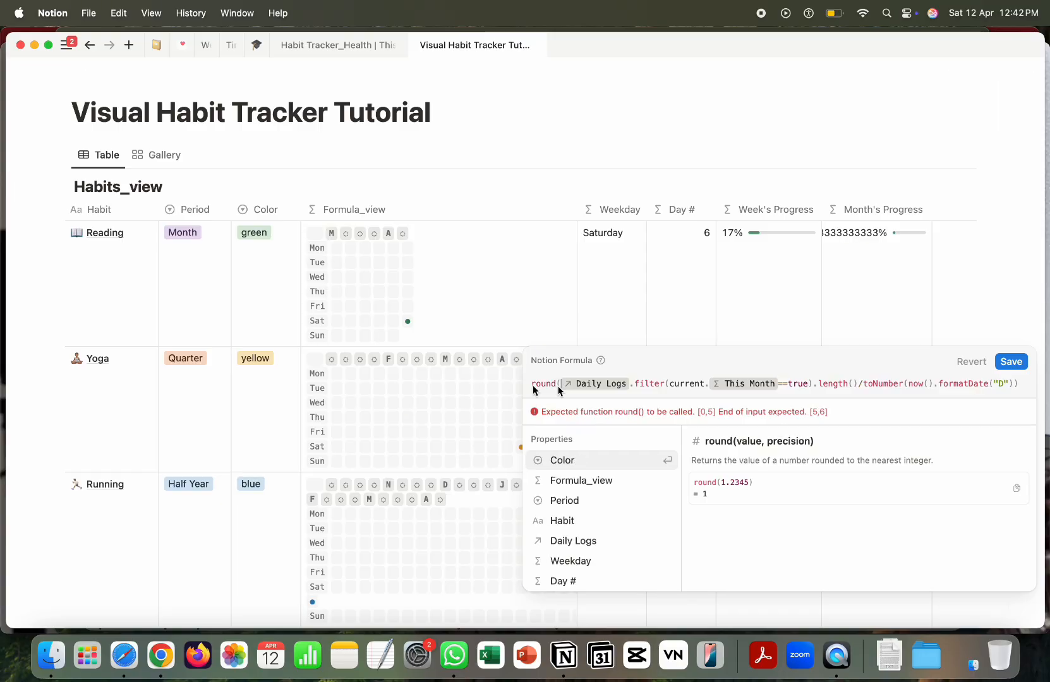
click(1025, 384)
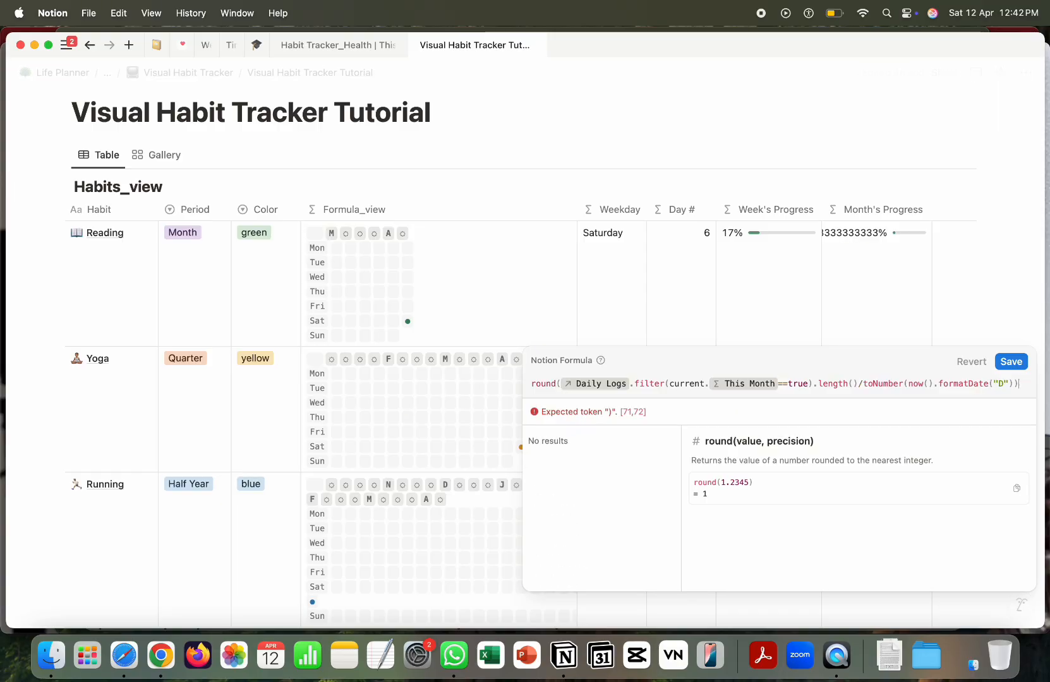
text())
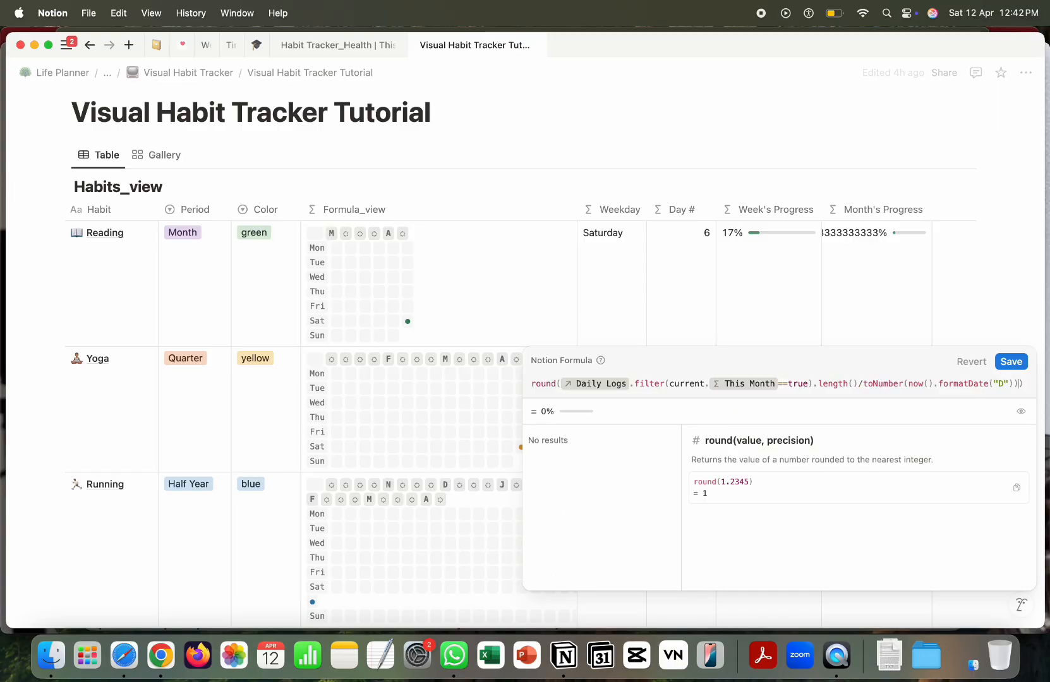
text(*100))
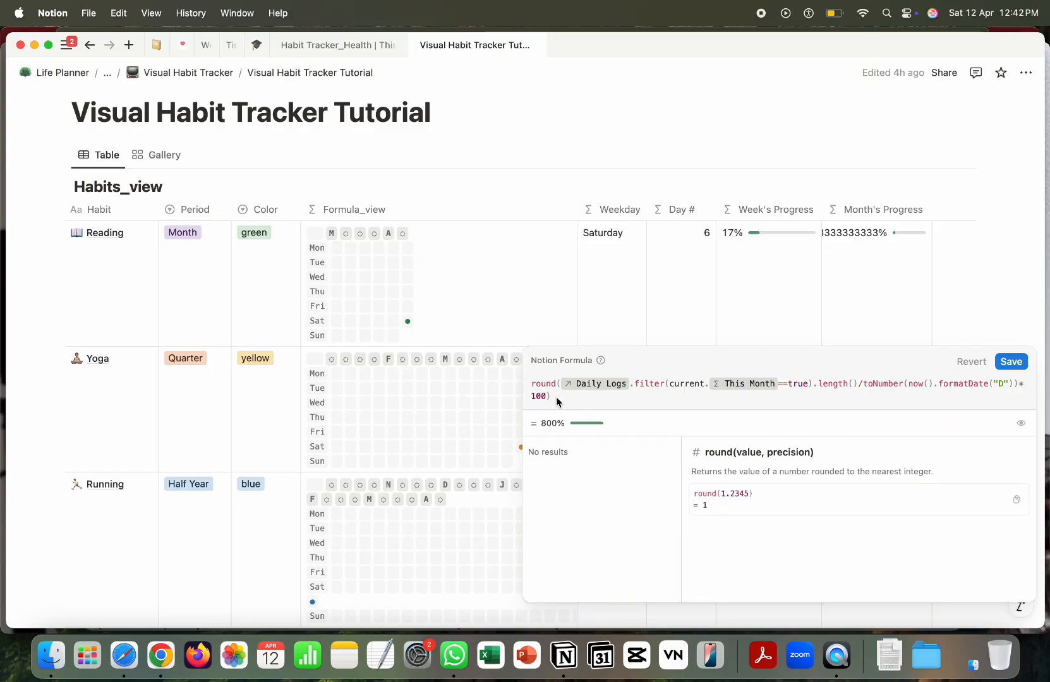
text(/100)
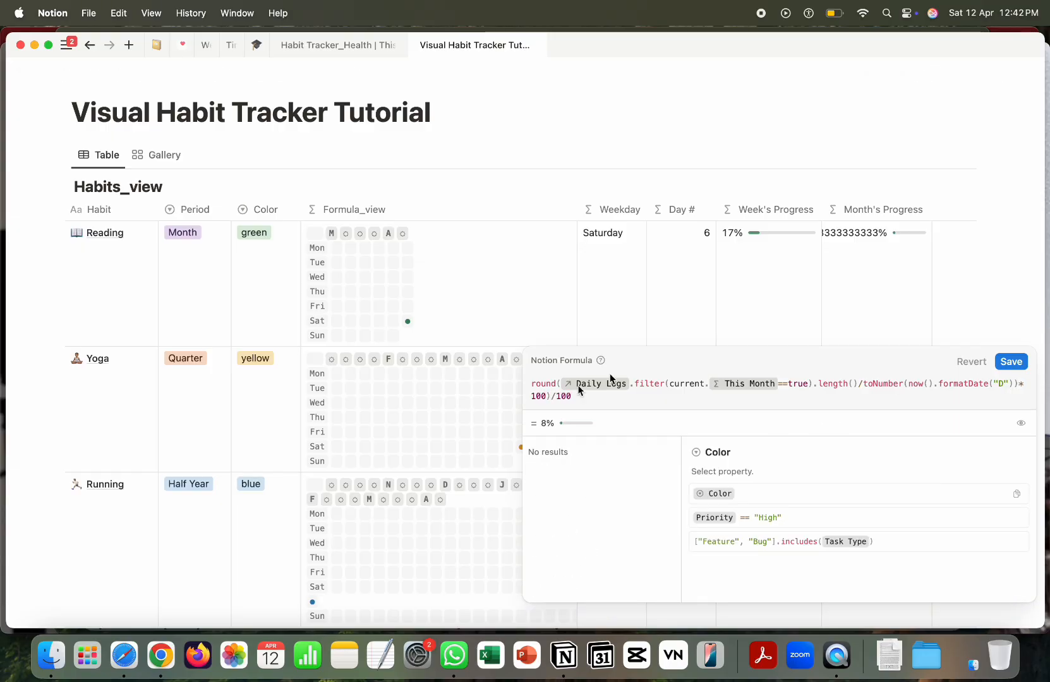
click(1011, 363)
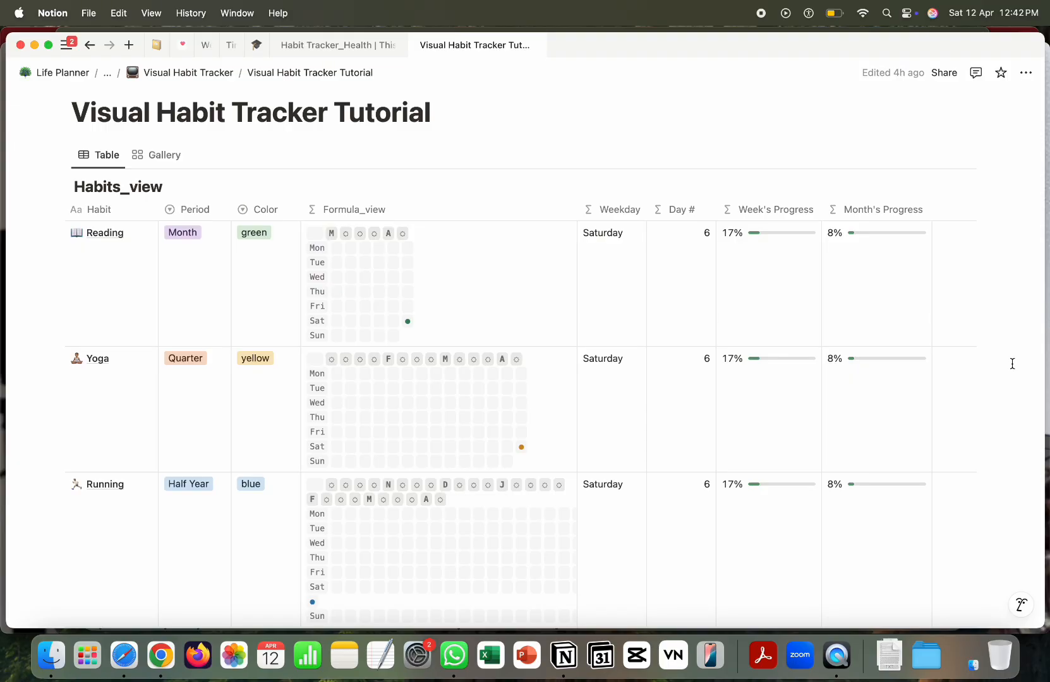
Step: Show the Week's Progress and Month's Progress properties on the Habits_view gallery cards
click(164, 159)
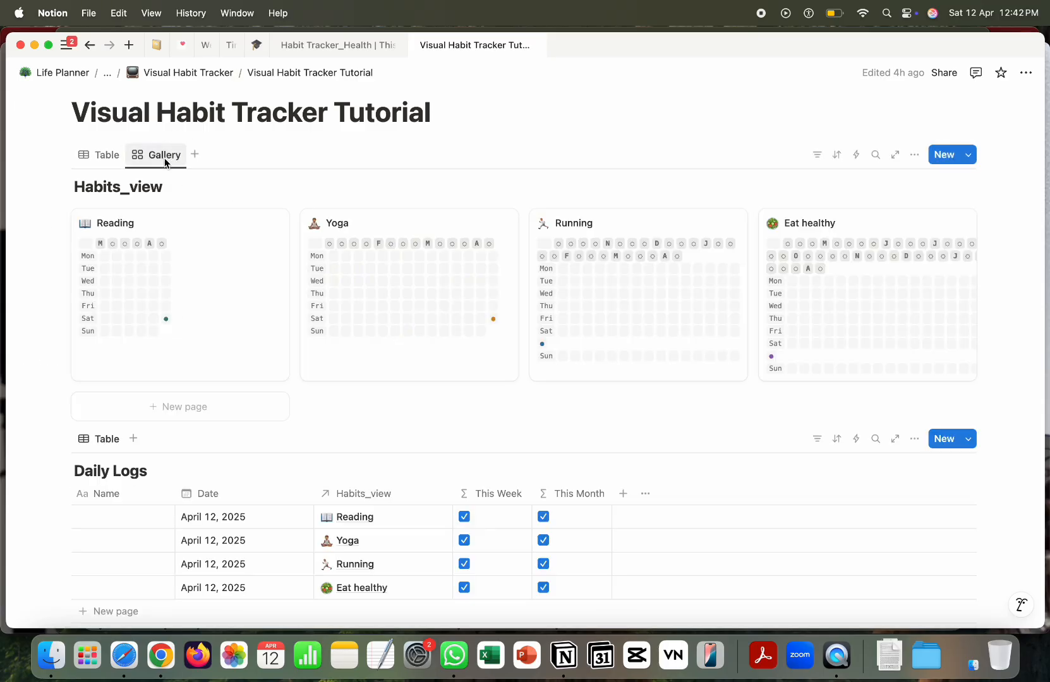
click(914, 155)
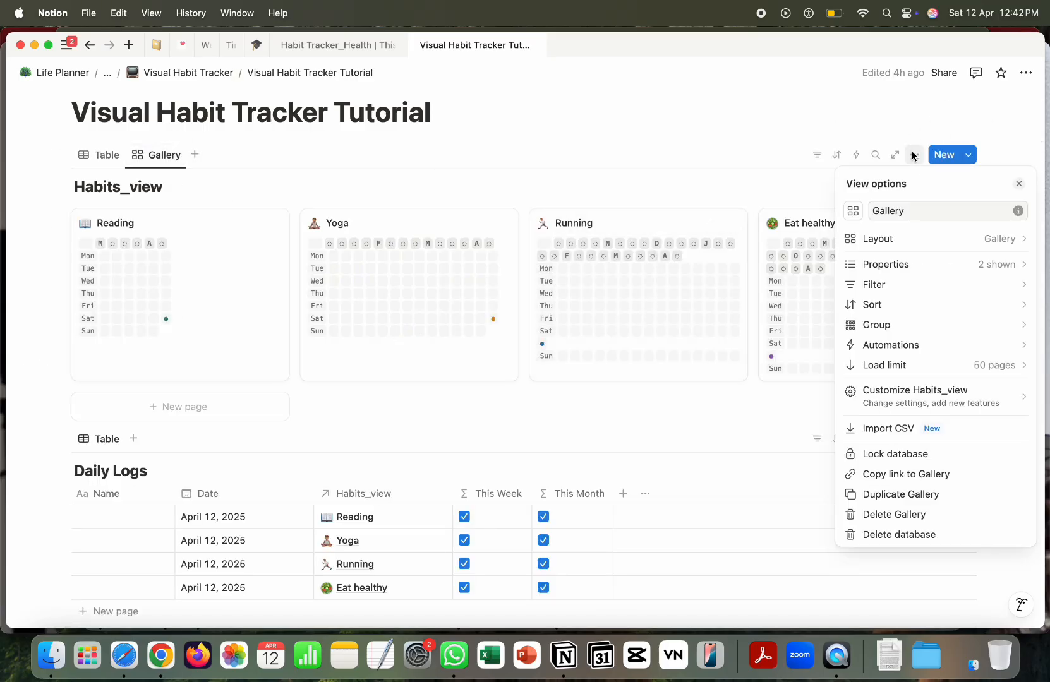
click(1008, 265)
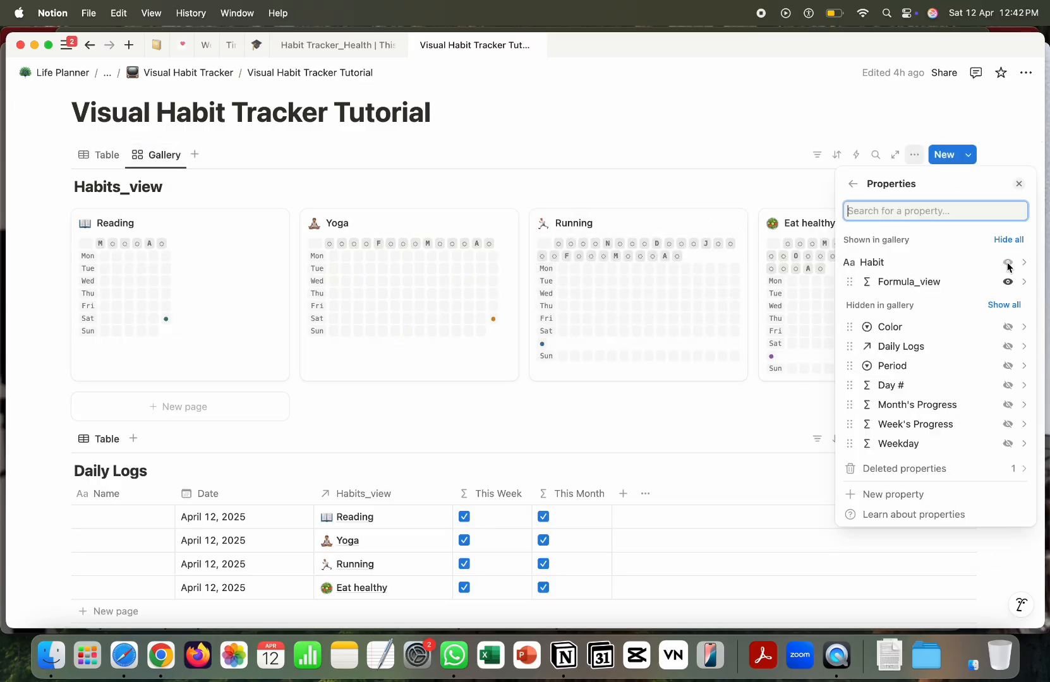
click(1008, 424)
click(1008, 405)
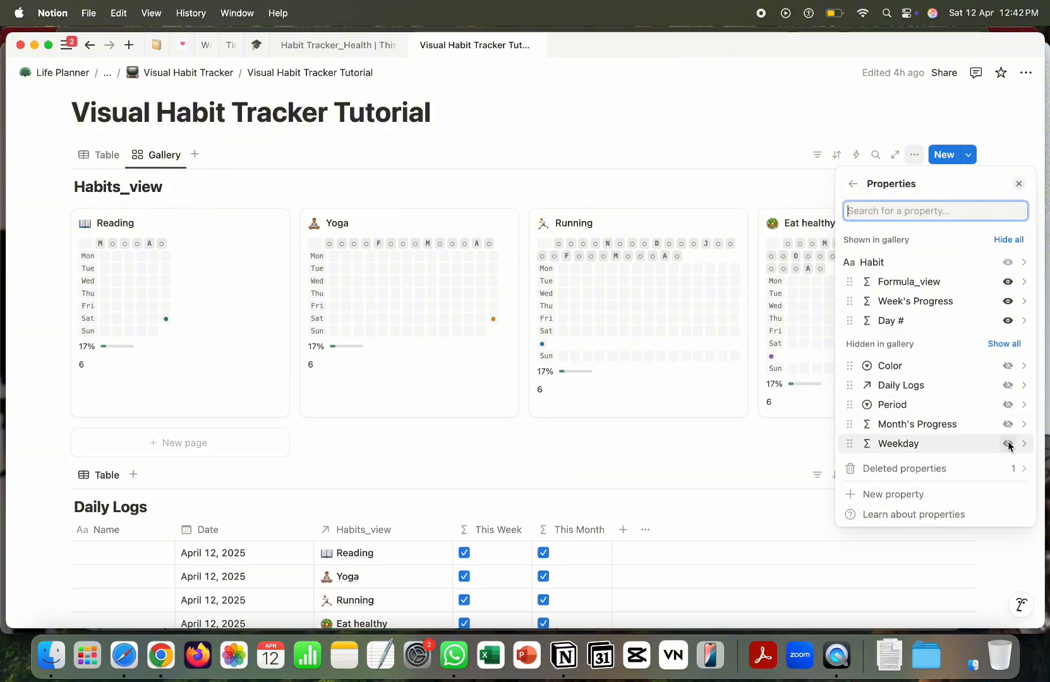
click(1008, 321)
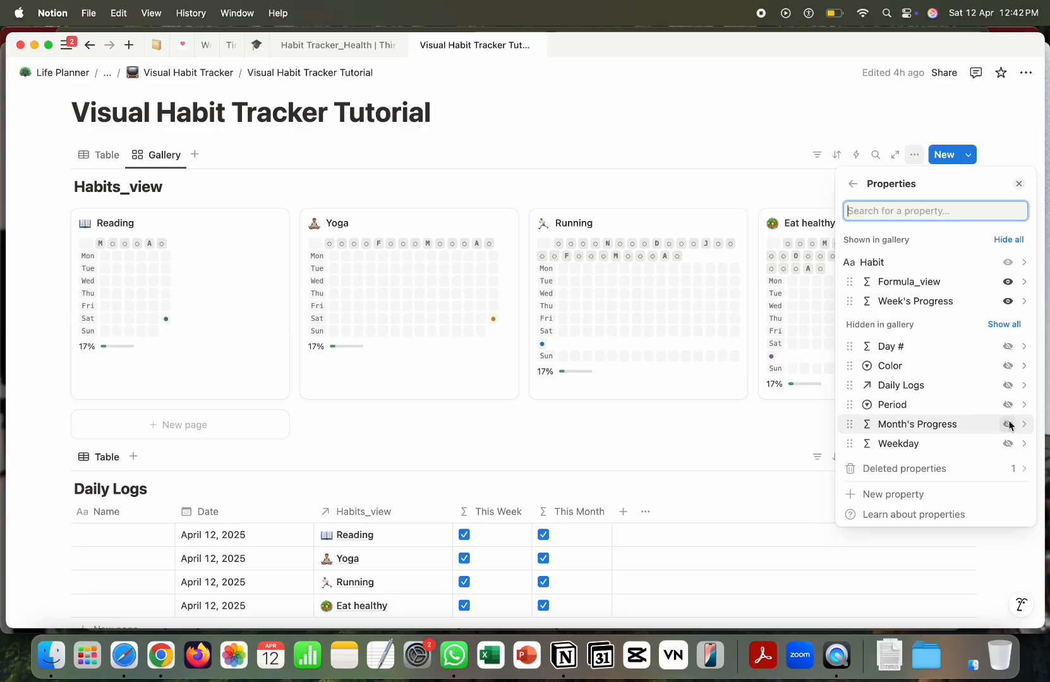
click(1007, 425)
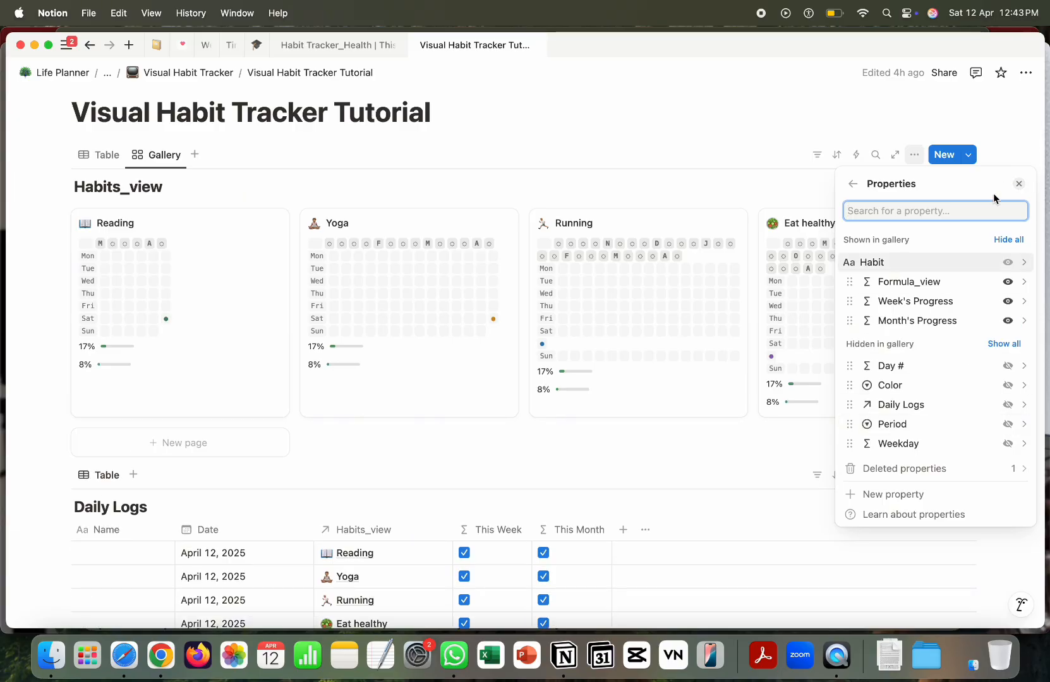
click(1019, 183)
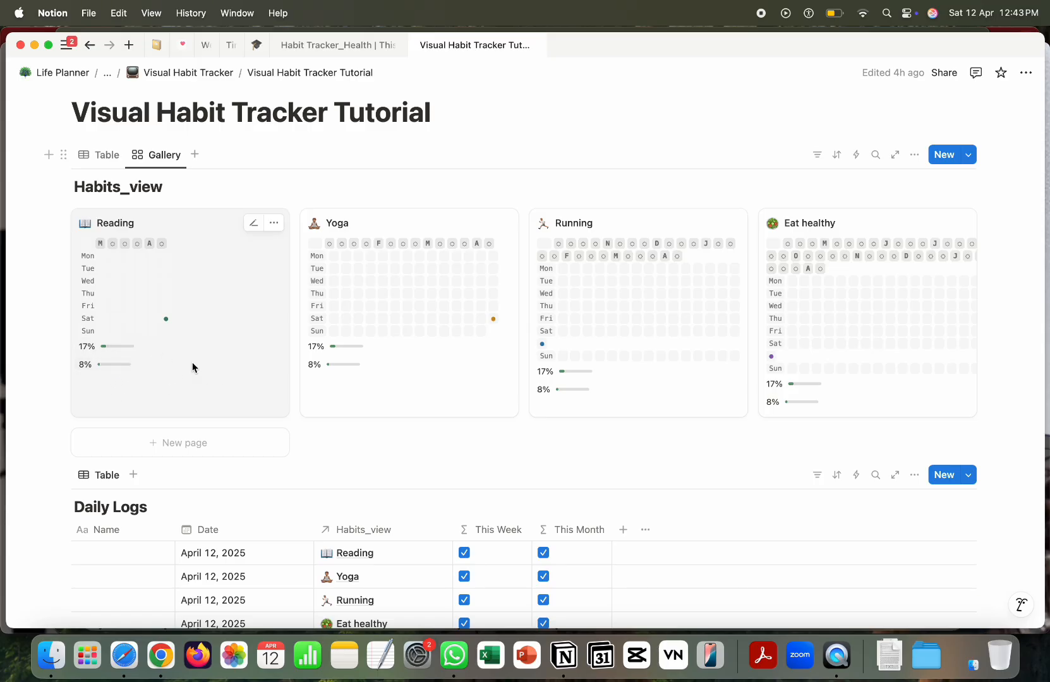
Step: Examine how the Apple Health Data gallery cards label week and month progress, and return to the Visual Habit Tracker Tutorial page
click(183, 44)
click(244, 201)
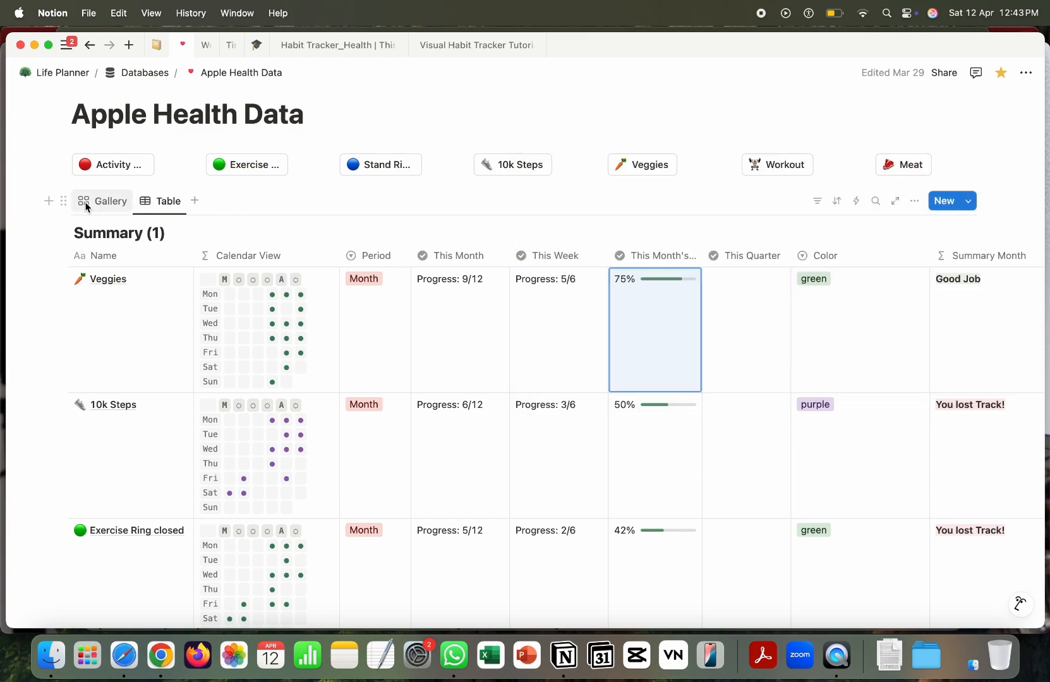
click(98, 203)
click(97, 205)
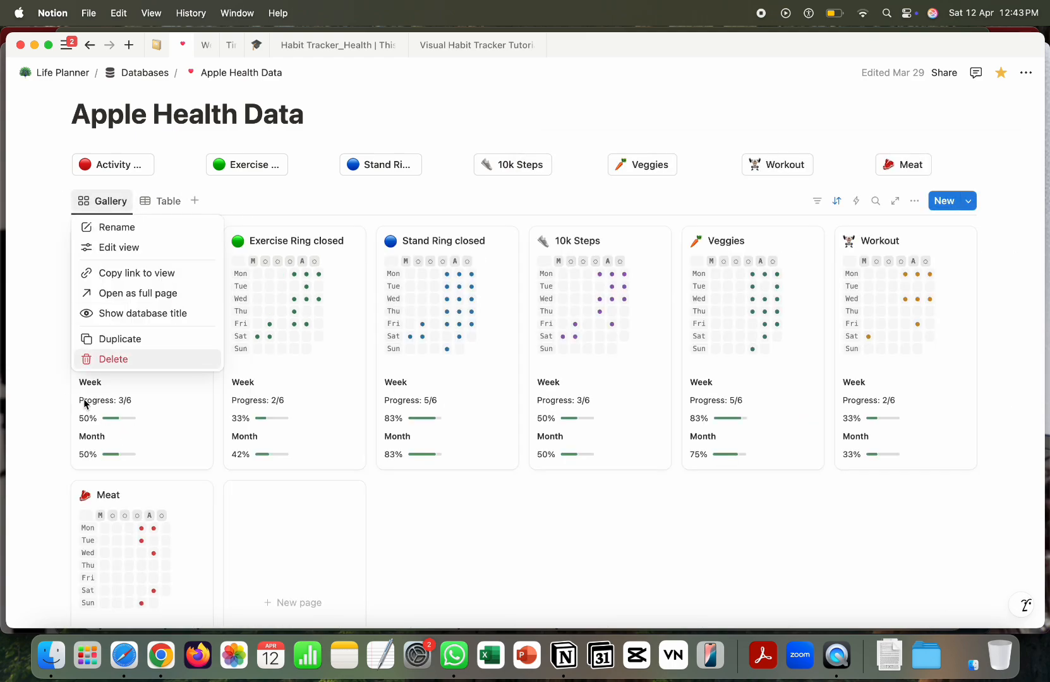
click(86, 400)
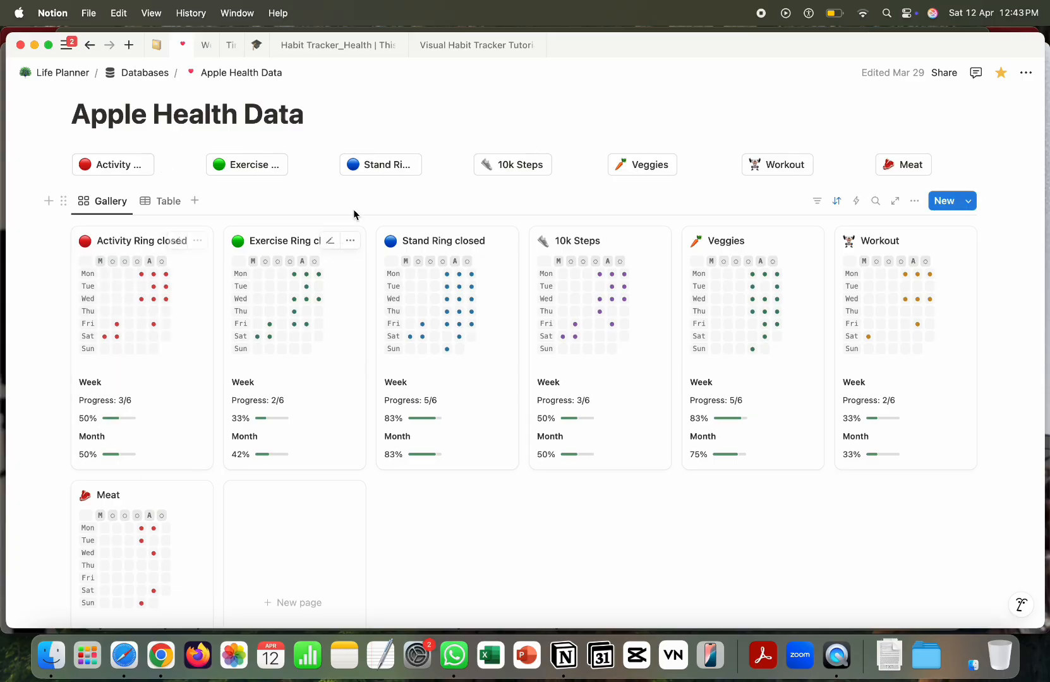
click(455, 50)
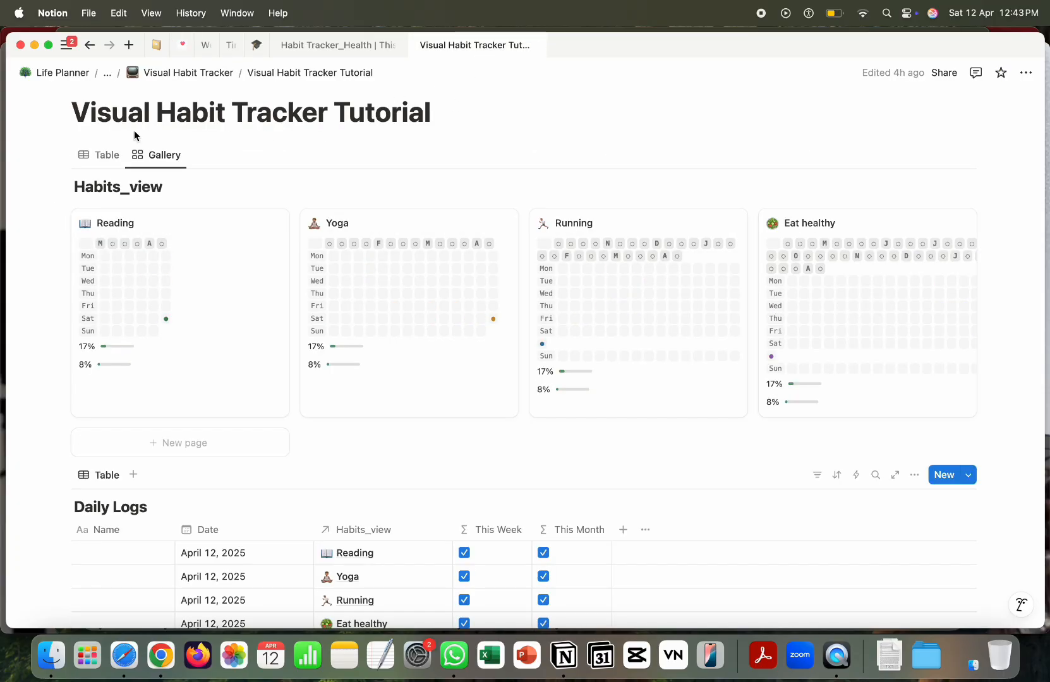
Step: Add a formula property named Week_Display to the Habits_view table
click(96, 155)
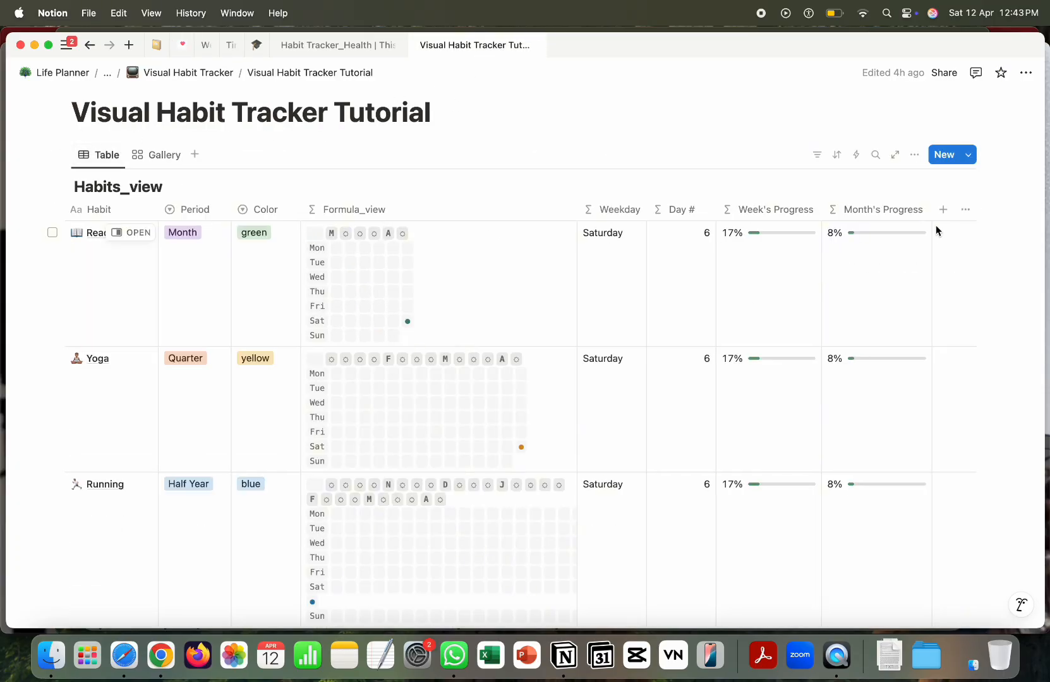
click(943, 209)
scroll(917, 458, down, 5)
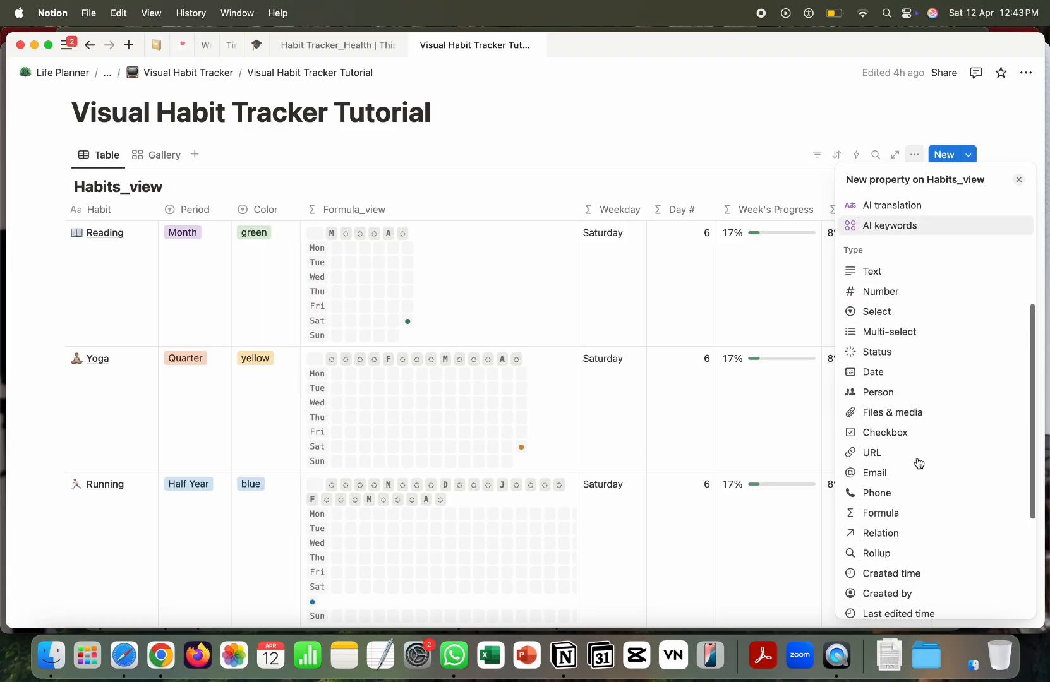
click(908, 510)
key(BackSpace)
key(BackSpace)
key(BackSpace)
key(BackSpace)
key(BackSpace)
key(BackSpace)
key(BackSpace)
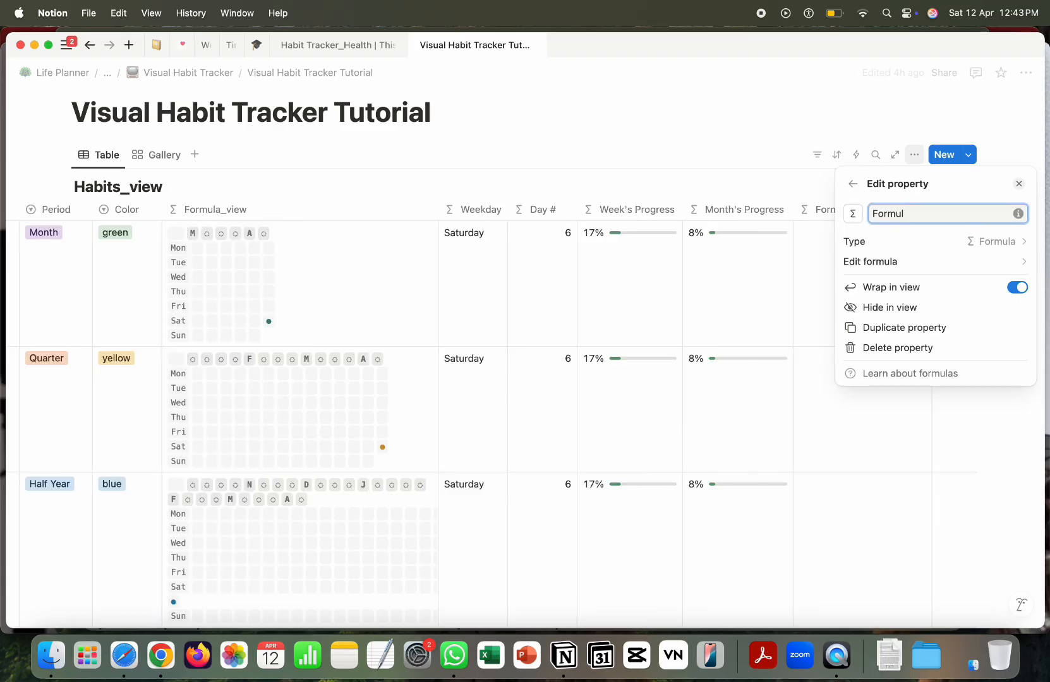
text(Week)
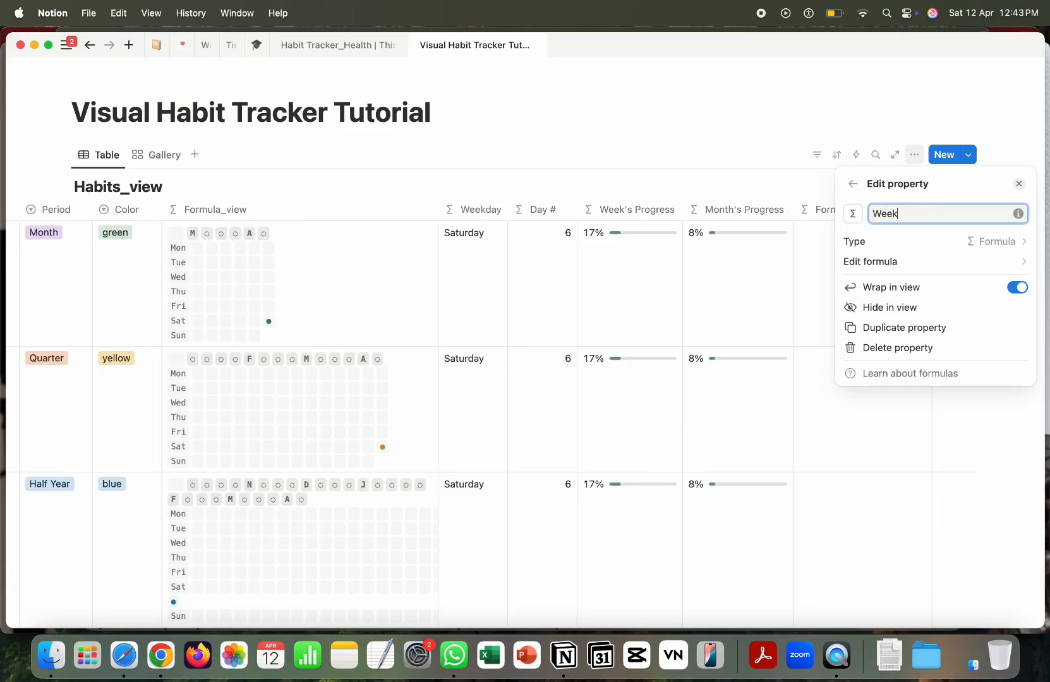
text(_Display)
Step: Set the Week_Display formula to style("Week", "b", "green"), save it and narrow the column
click(887, 262)
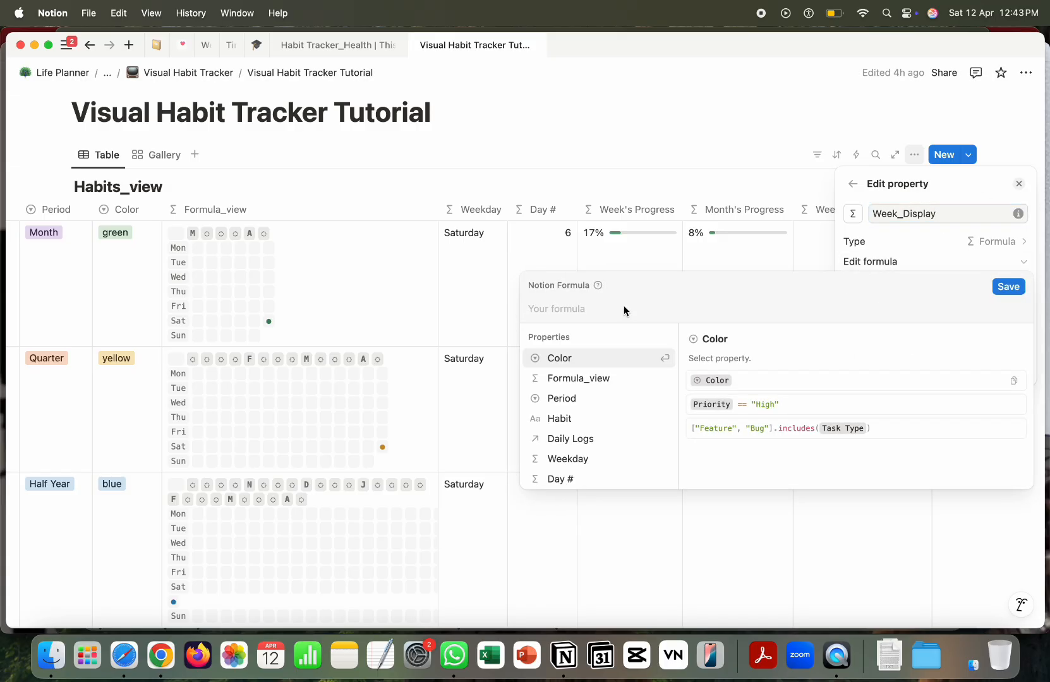
text(style()
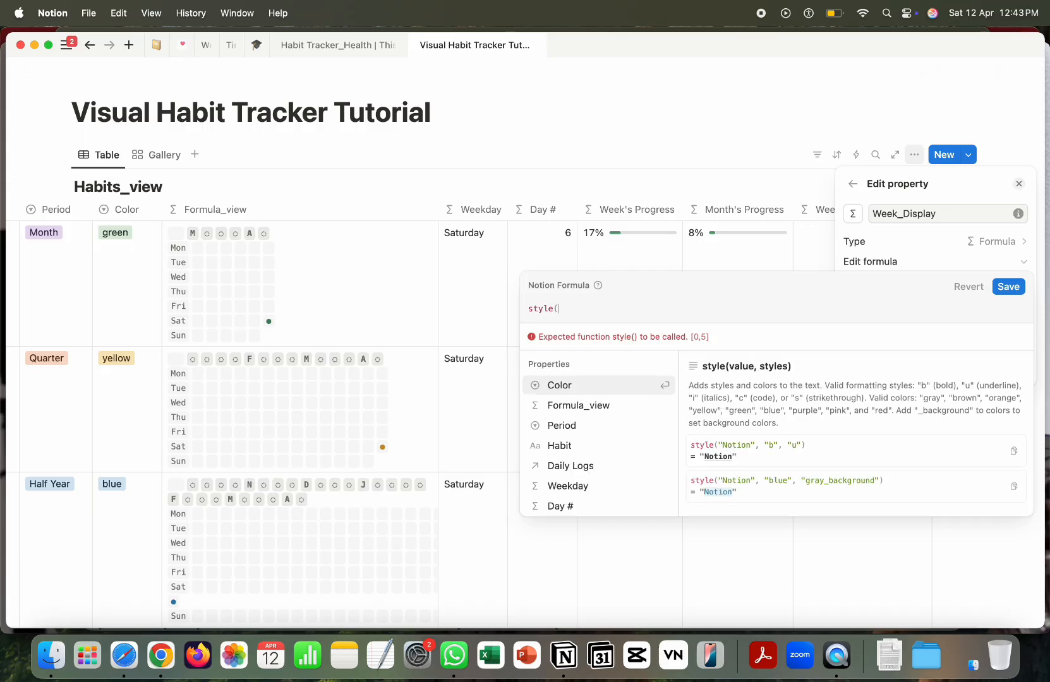
text(")
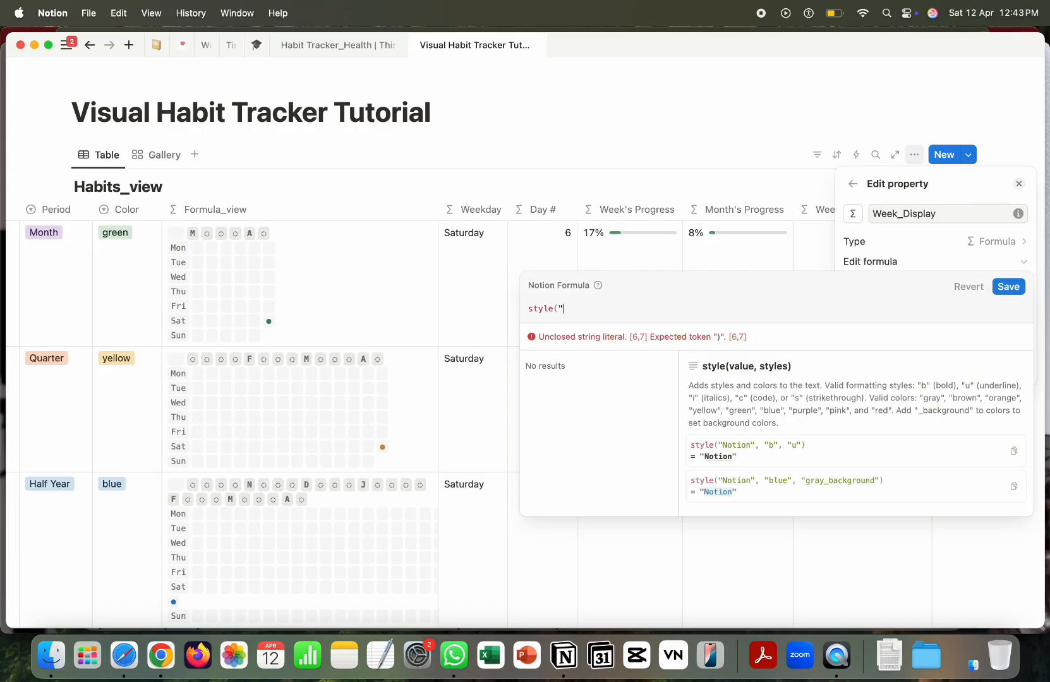
text(Week)
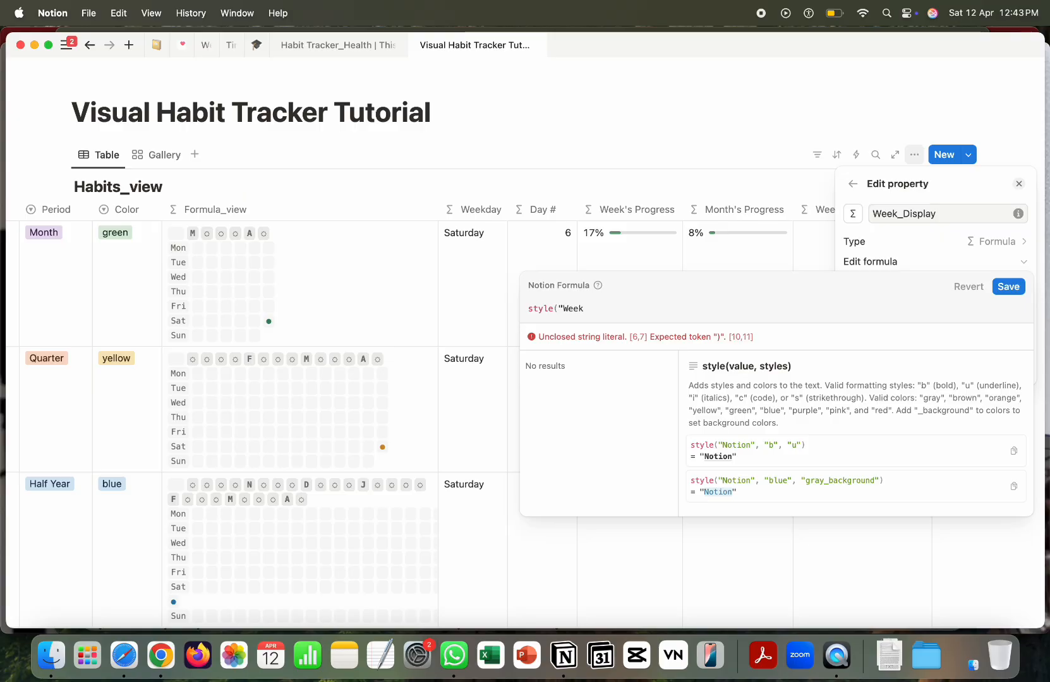
text(",)
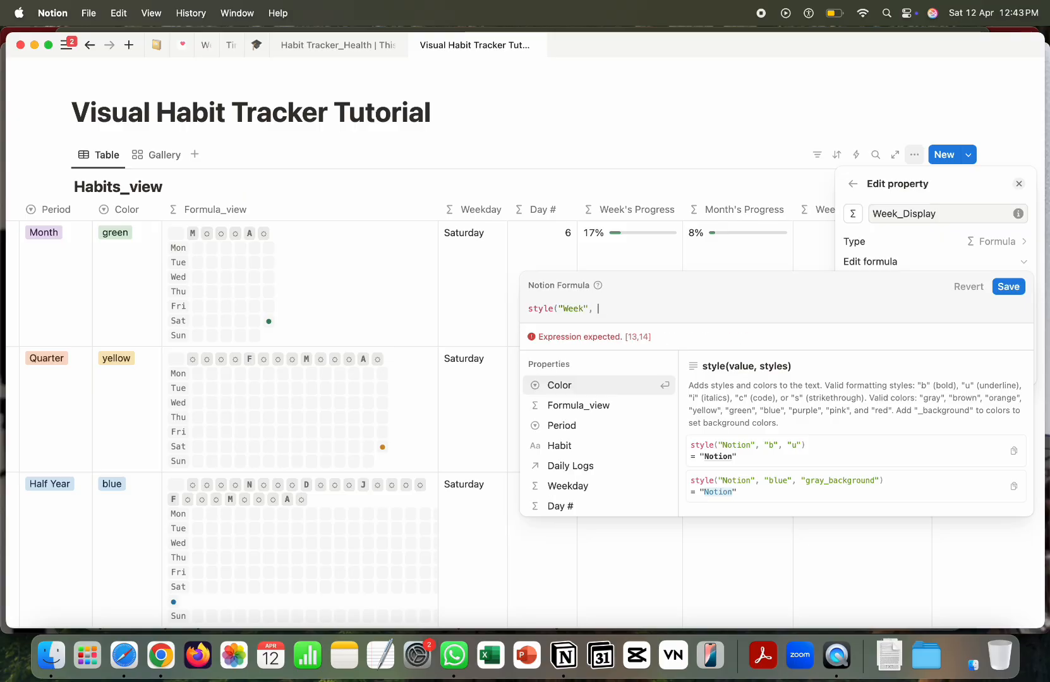
text( "b")
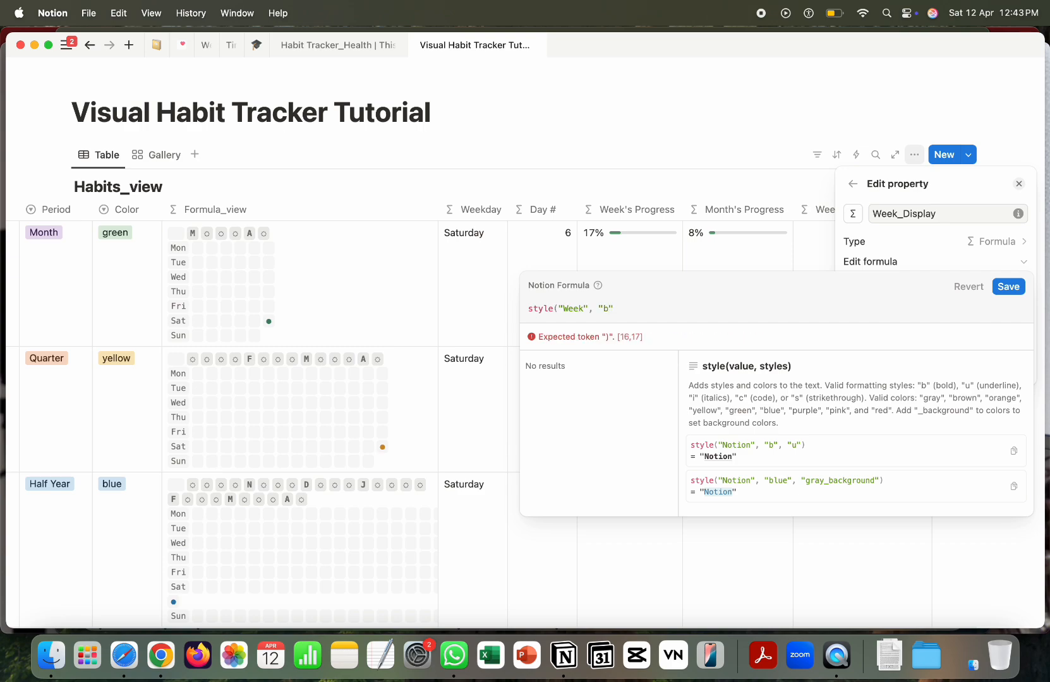
text(, )
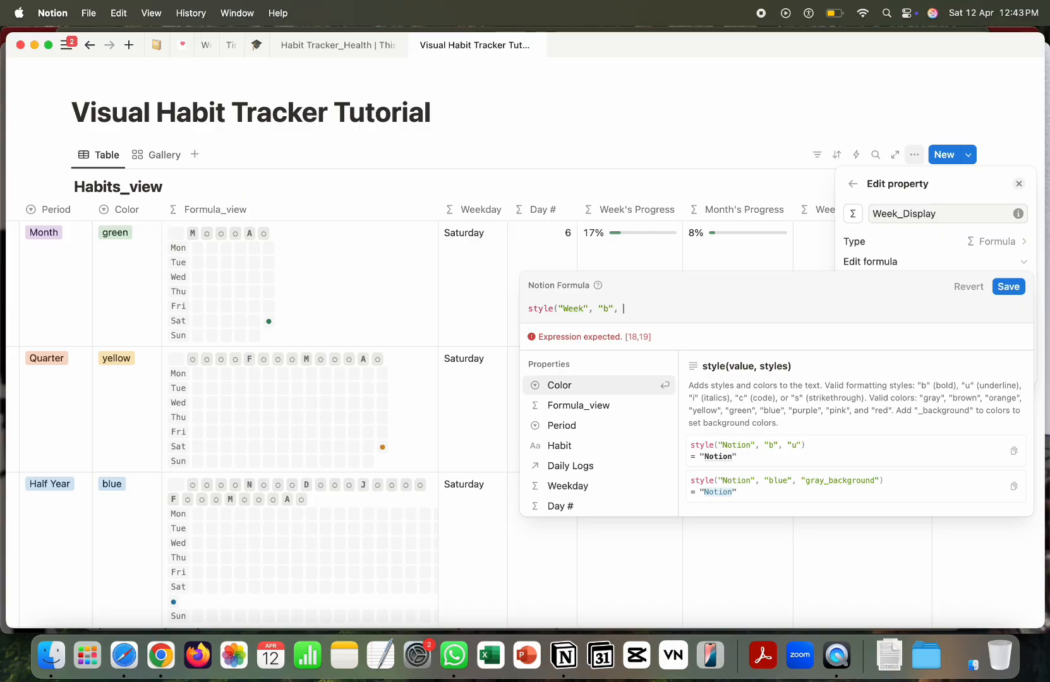
text("g)
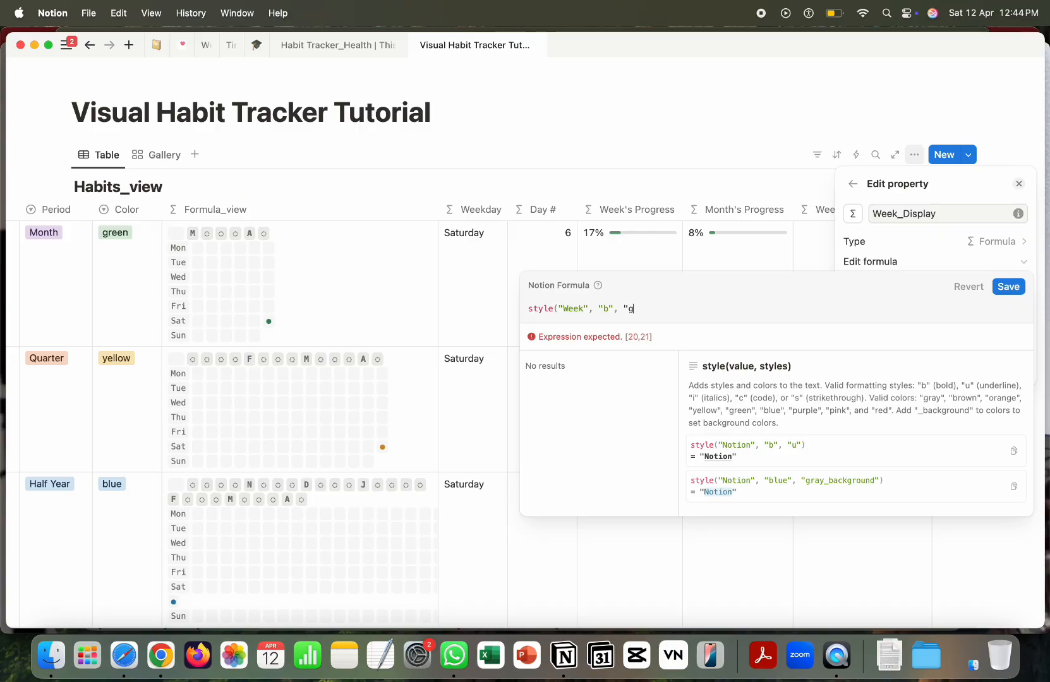
text(reen"))
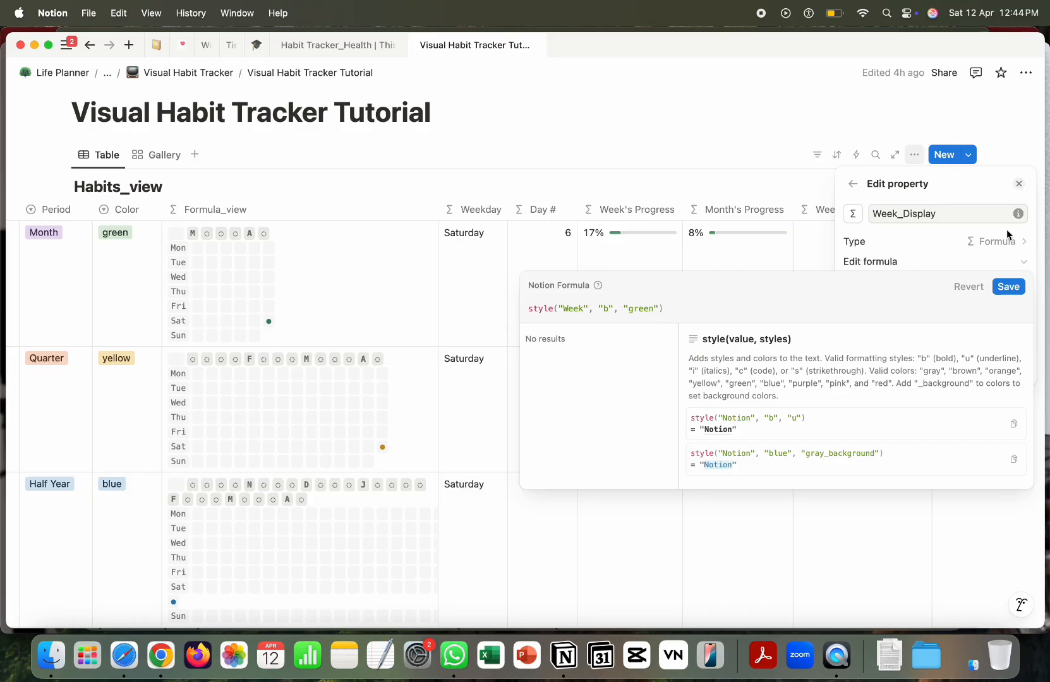
click(1009, 288)
click(1018, 185)
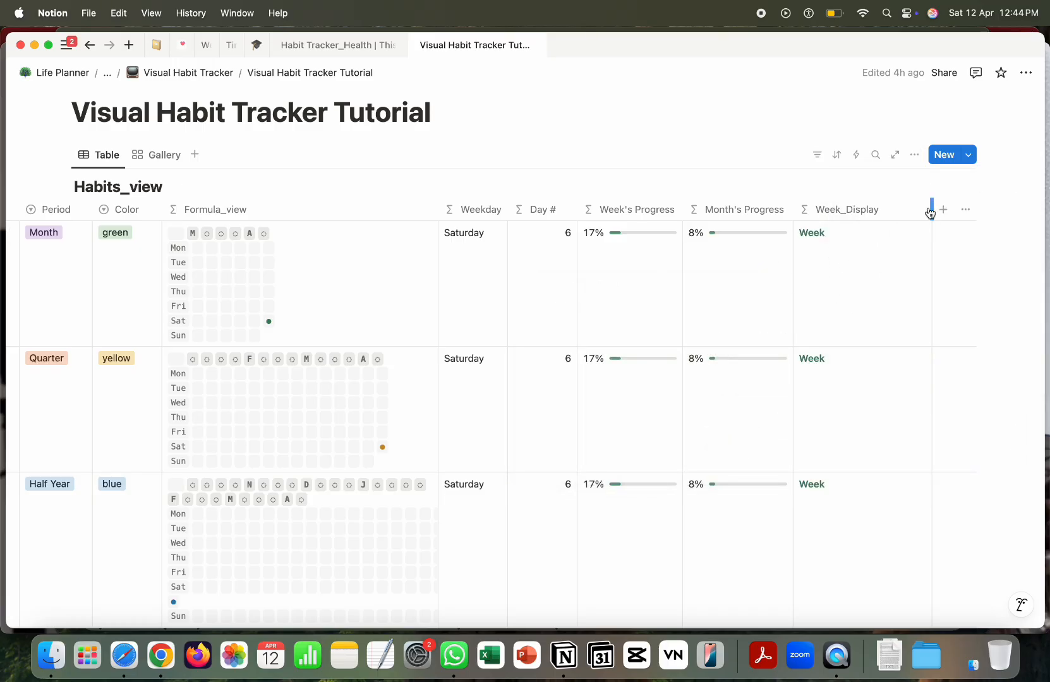
drag(932, 207, 891, 216)
Step: Duplicate the Week_Display property and rename the copy Month_Display
click(878, 211)
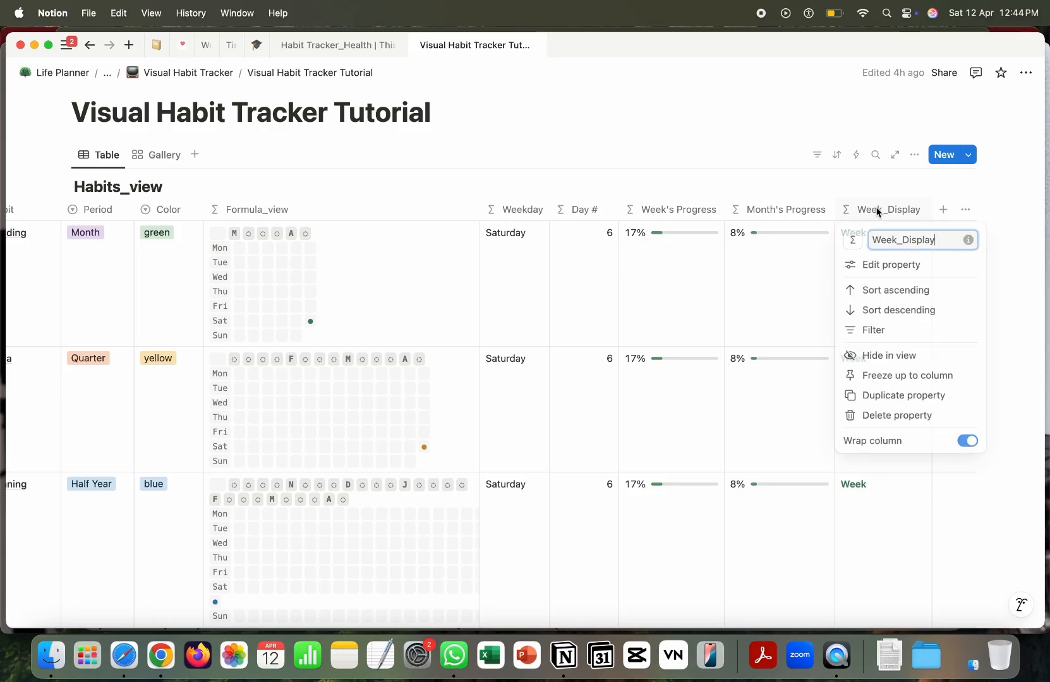
click(879, 397)
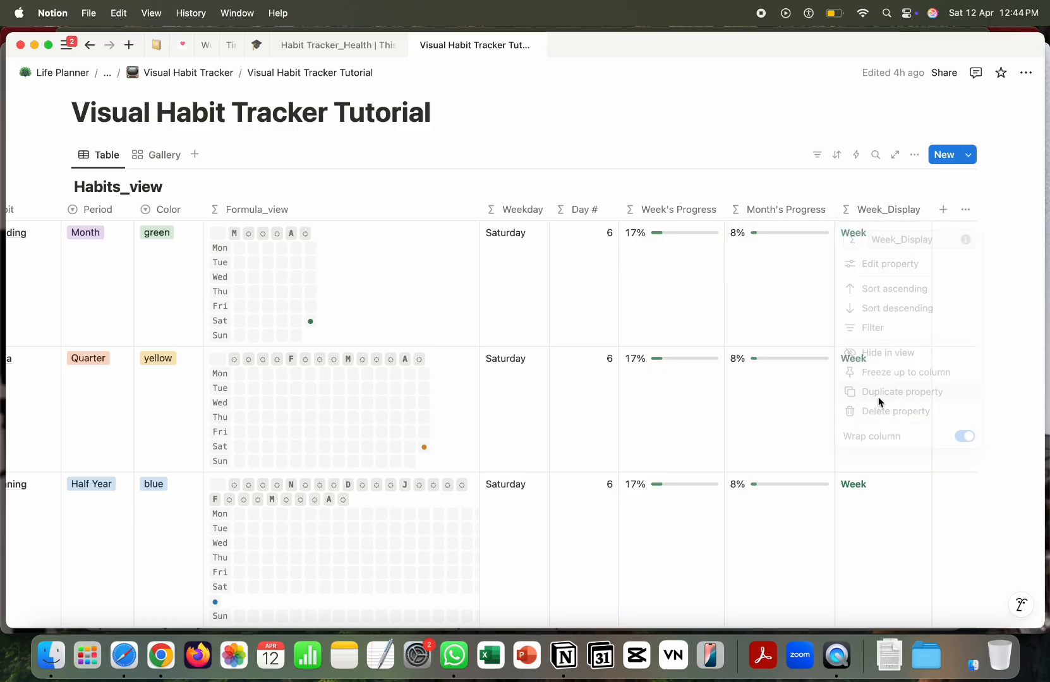
click(985, 209)
key(BackSpace)
key(BackSpace)
key(BackSpace)
key(BackSpace)
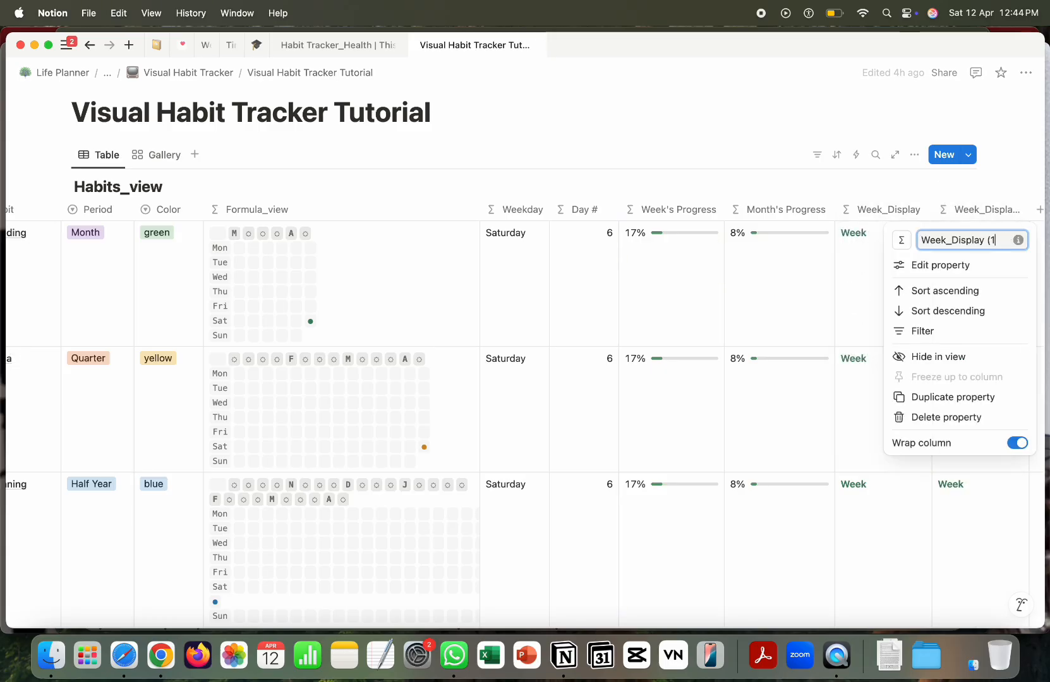
key(Left)
key(Left)
key(Left)
key(Left)
key(Left)
key(Left)
key(Left)
key(Left)
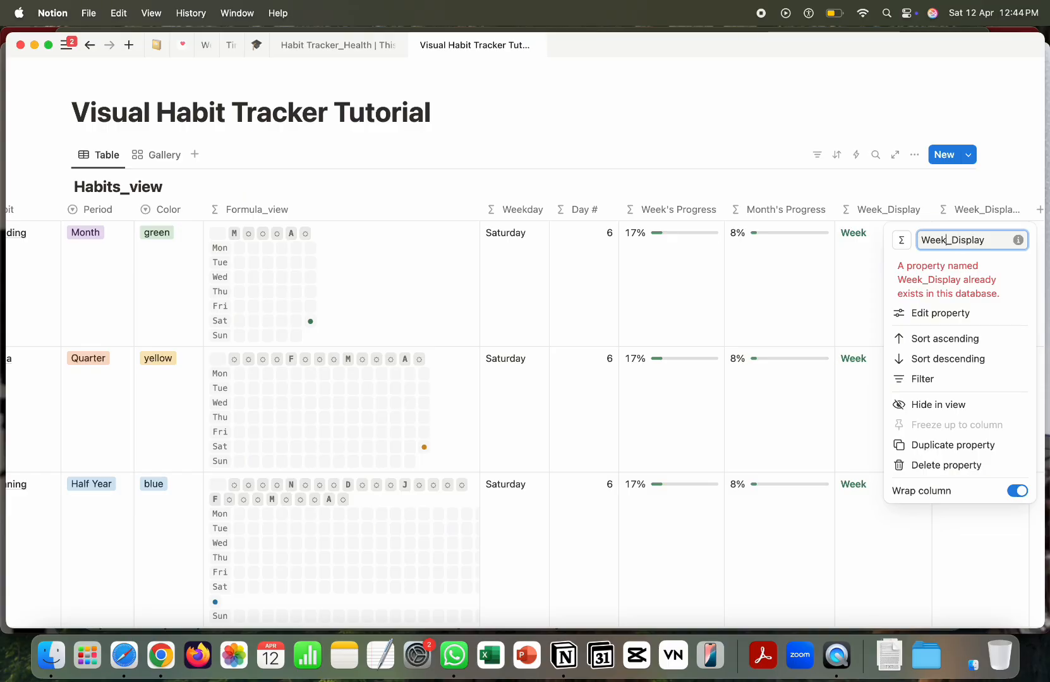
key(BackSpace)
key(BackSpace)
key(BackSpace)
key(BackSpace)
text(Month)
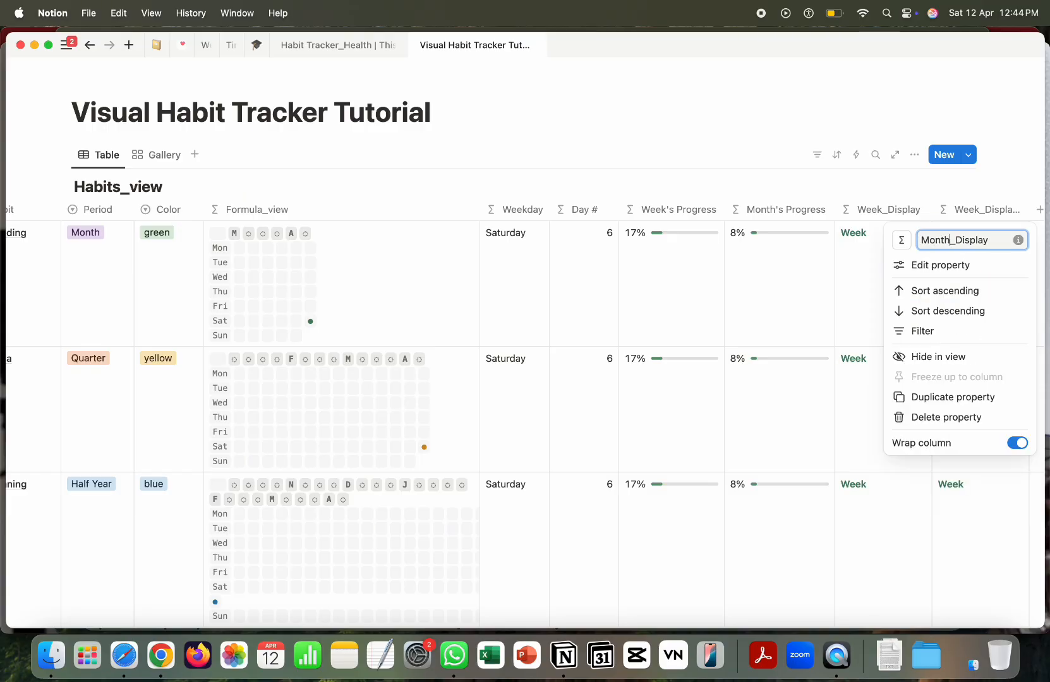
Step: Change the Month_Display formula to style("Month", "b", "green") and save it
click(957, 266)
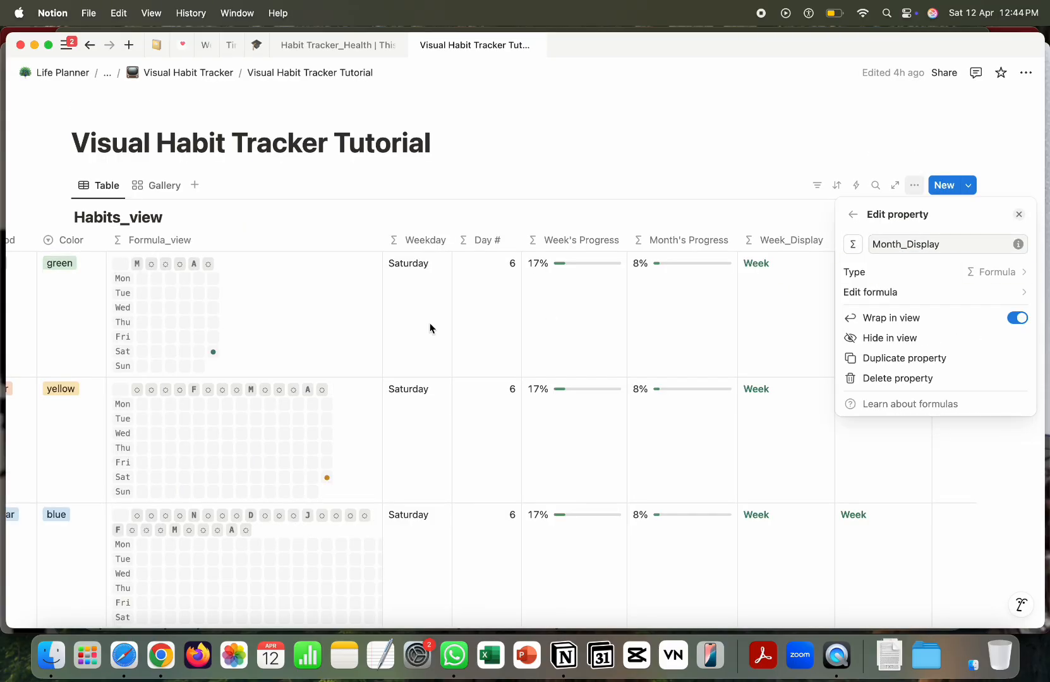
click(887, 294)
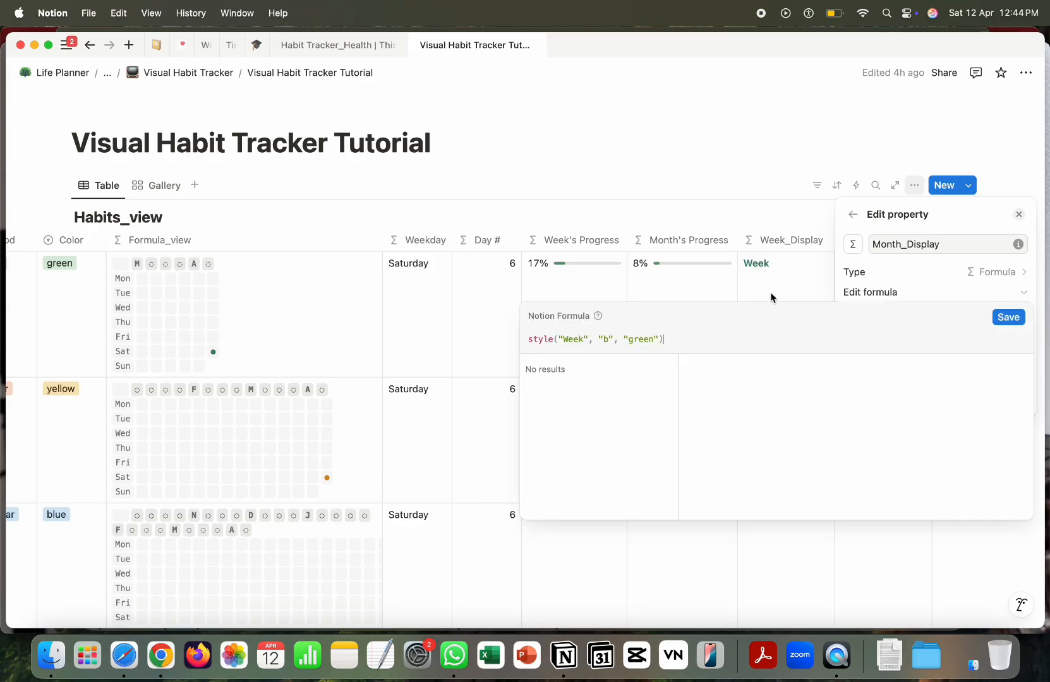
double_click(568, 340)
text(Month)
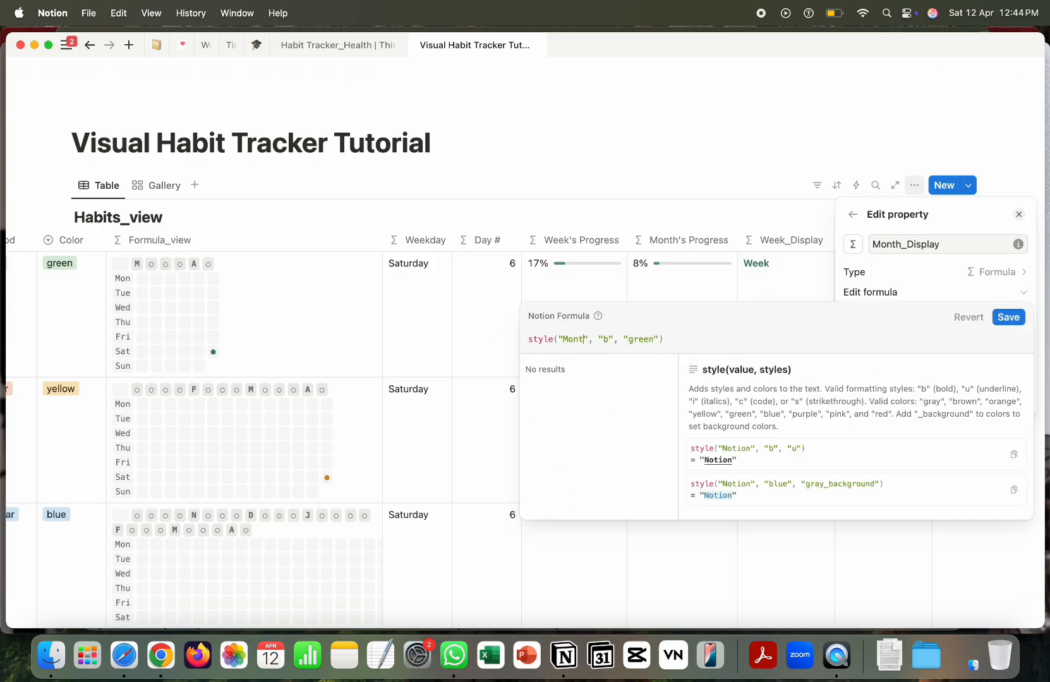
click(1000, 321)
click(1019, 215)
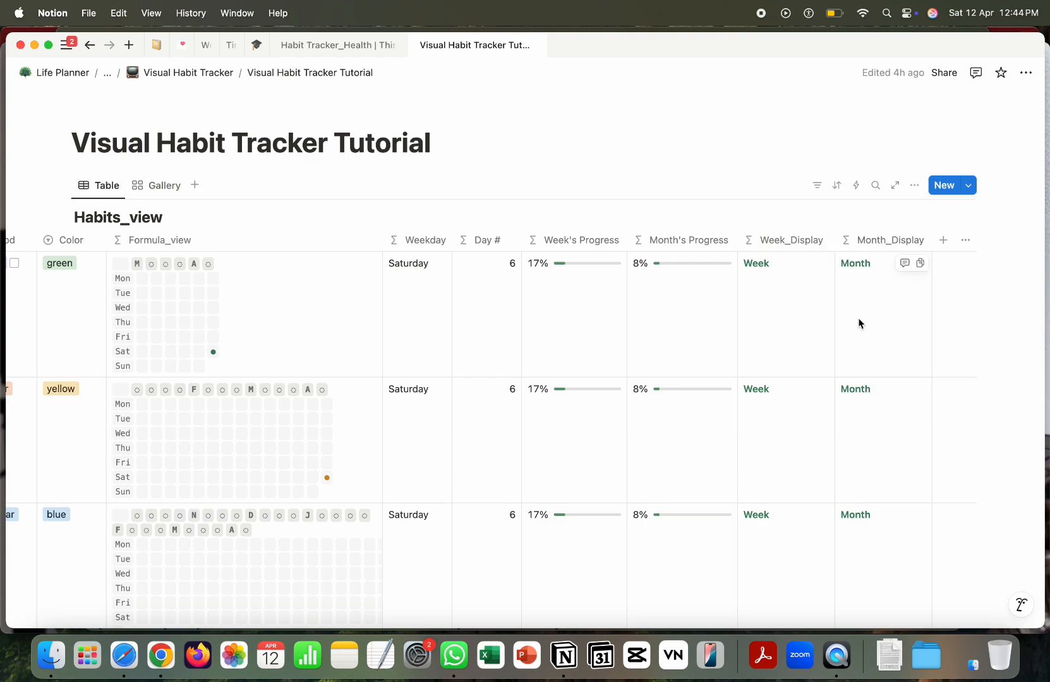
Step: Switch Habits_view back to its Gallery view
scroll(610, 342, left, 5)
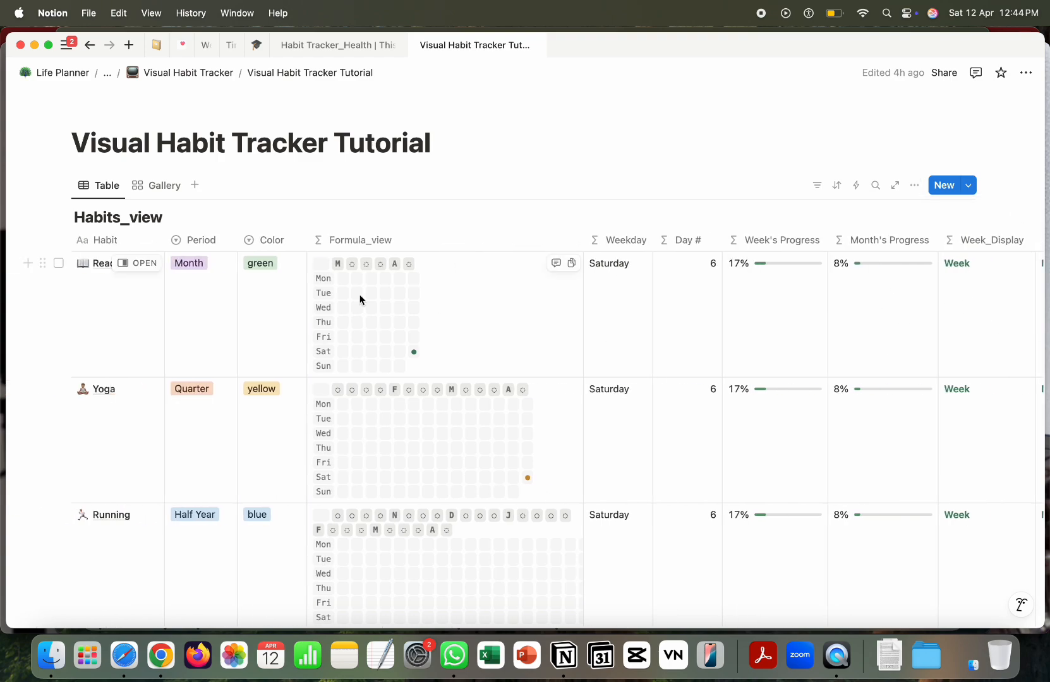
click(157, 186)
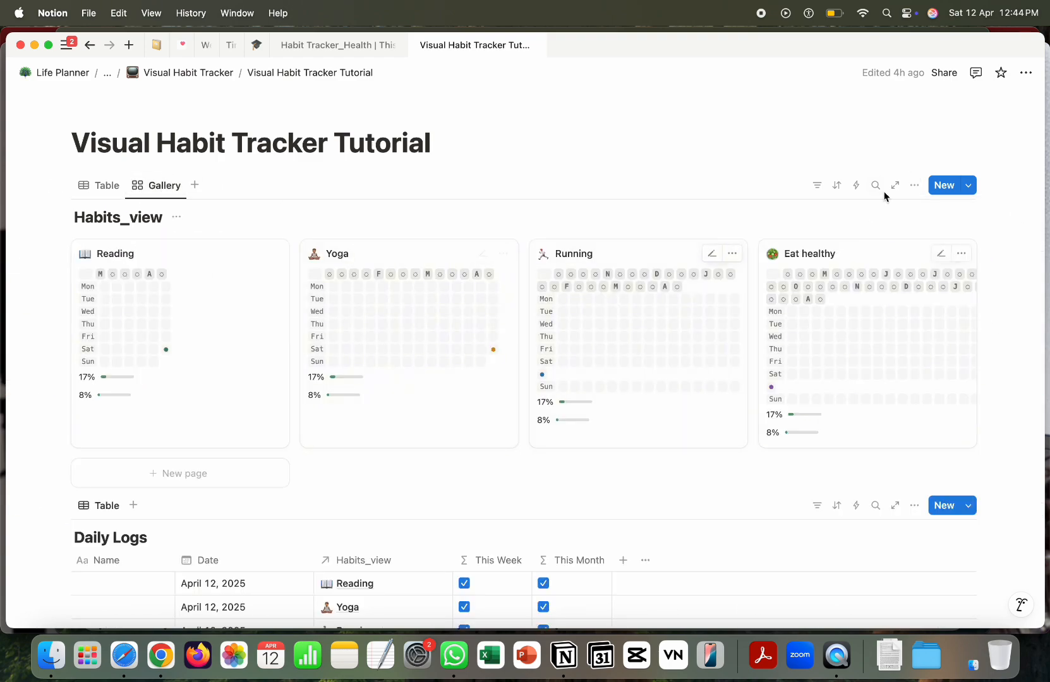
Step: Show the Week_Display and Month_Display properties on the Habits_view gallery cards
click(915, 185)
click(977, 298)
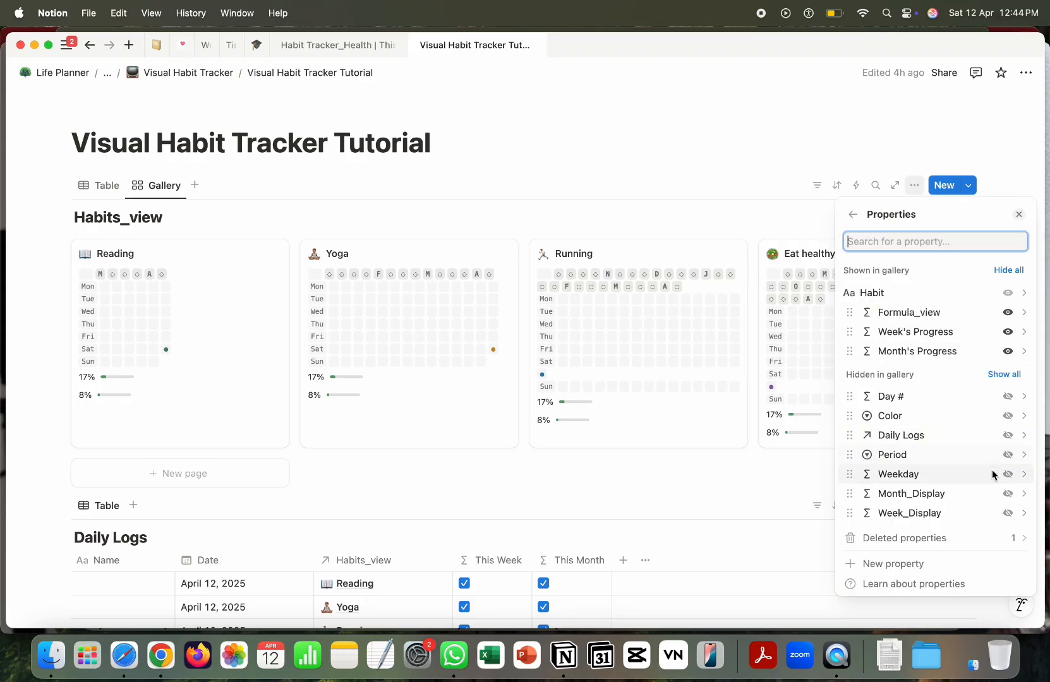
click(1008, 513)
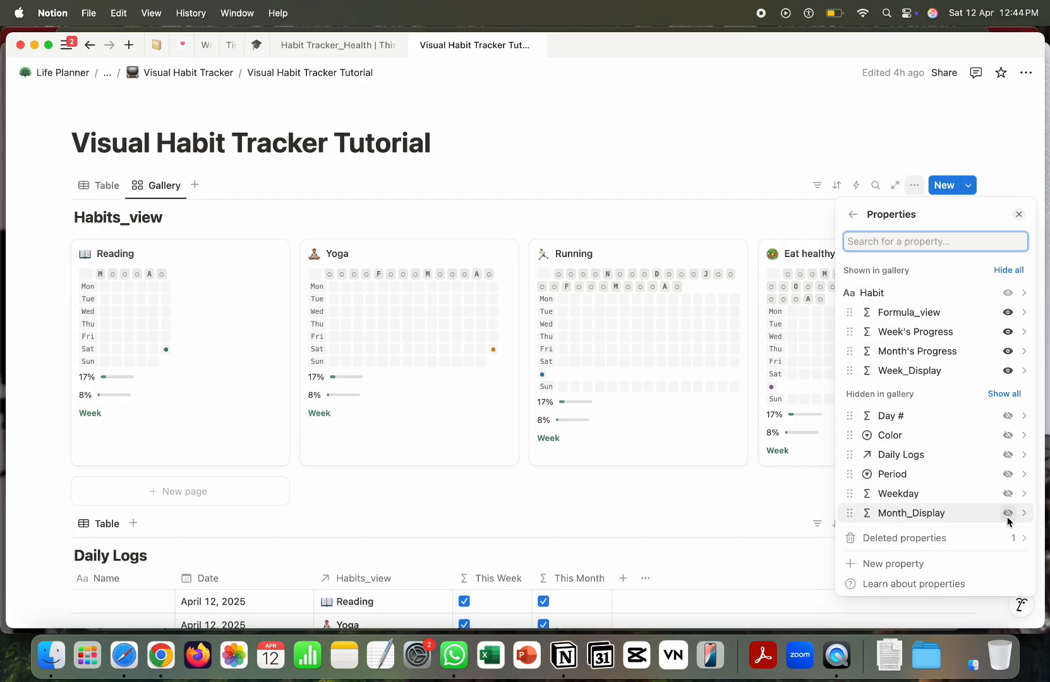
click(1008, 513)
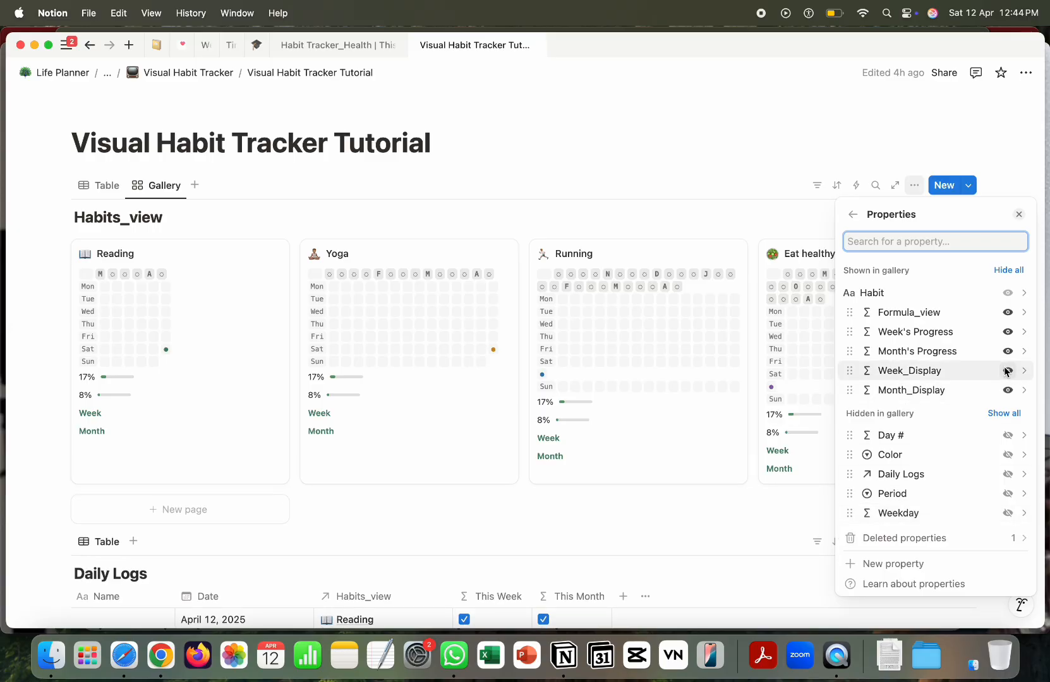
Step: Reorder the shown gallery properties so Week_Display precedes Week's Progress and Month_Display precedes Month's Progress
drag(849, 372, 851, 341)
drag(849, 391, 844, 377)
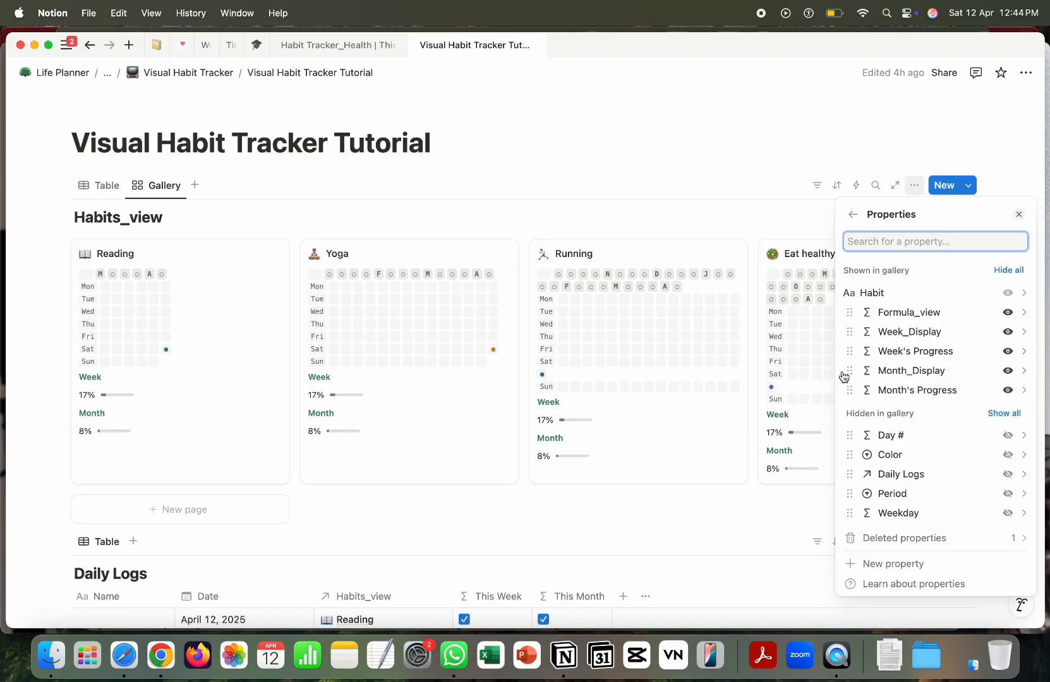
click(1020, 214)
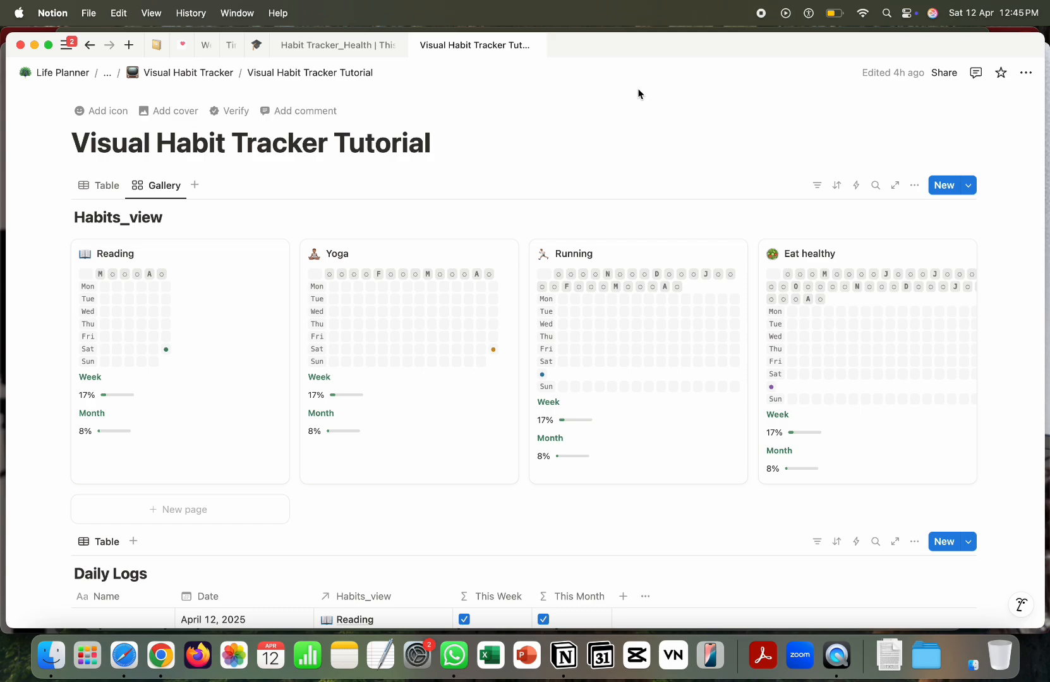
Step: Examine the weekly progress text on the Apple Health Data cards, and return to the Visual Habit Tracker Tutorial page
click(181, 47)
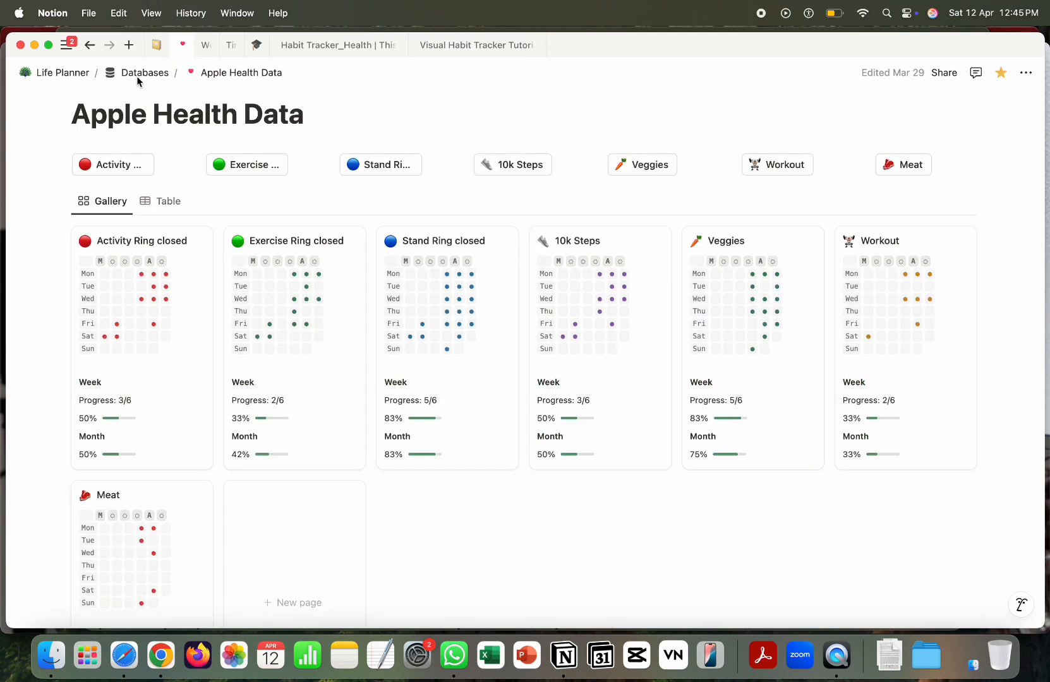
click(124, 405)
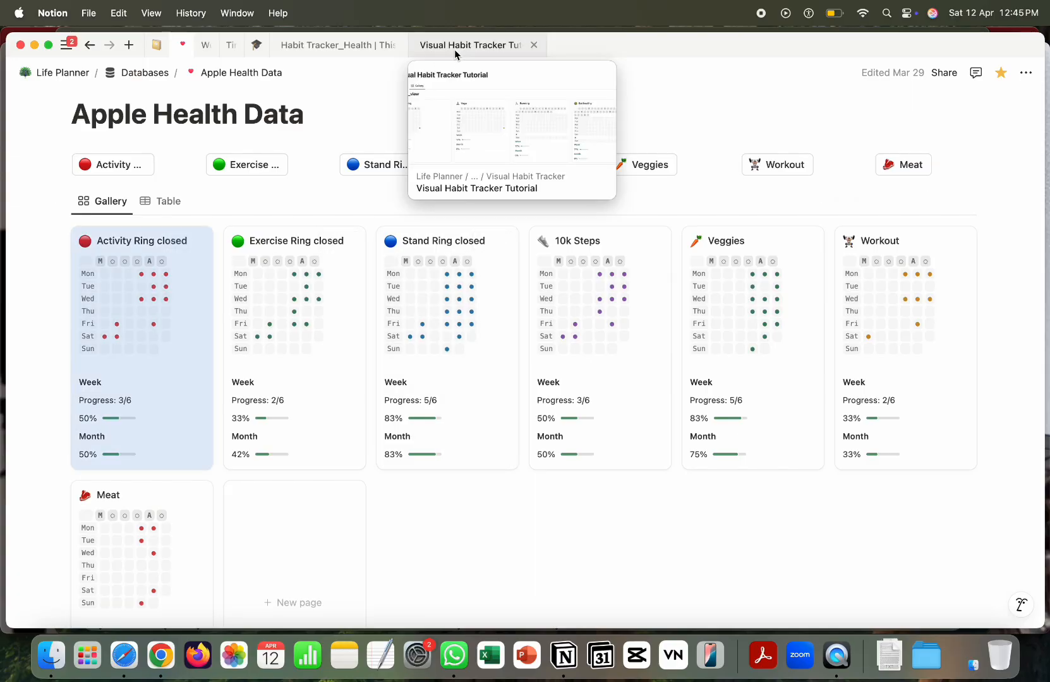
click(454, 50)
Step: Add a formula property named "Week's Progress Text" to the Habits_view table
click(102, 189)
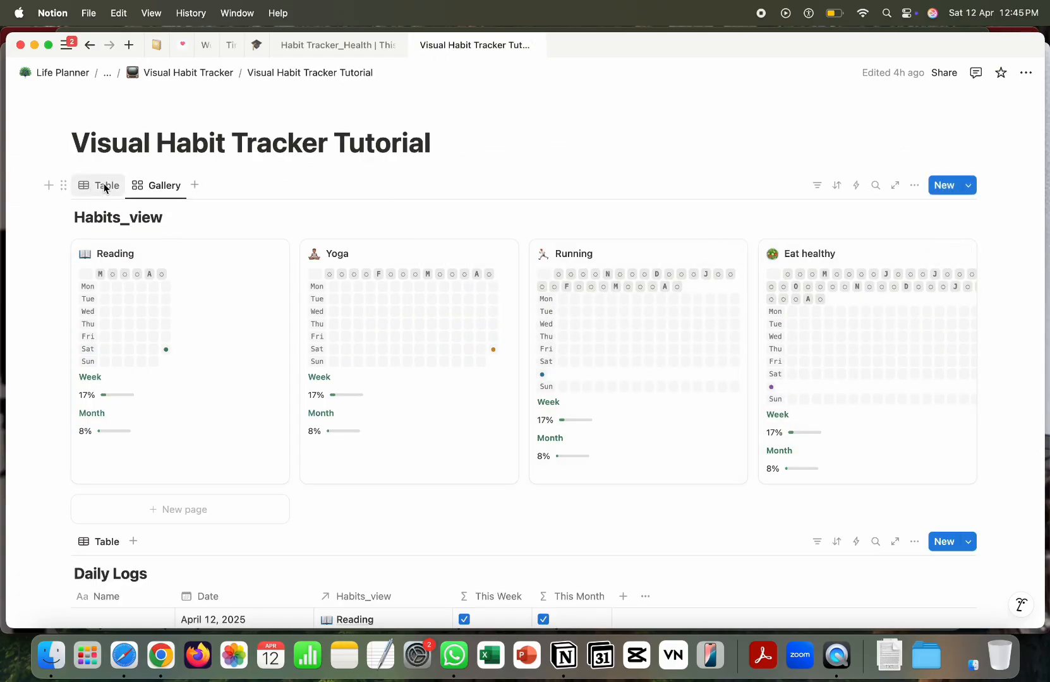
scroll(827, 356, right, 5)
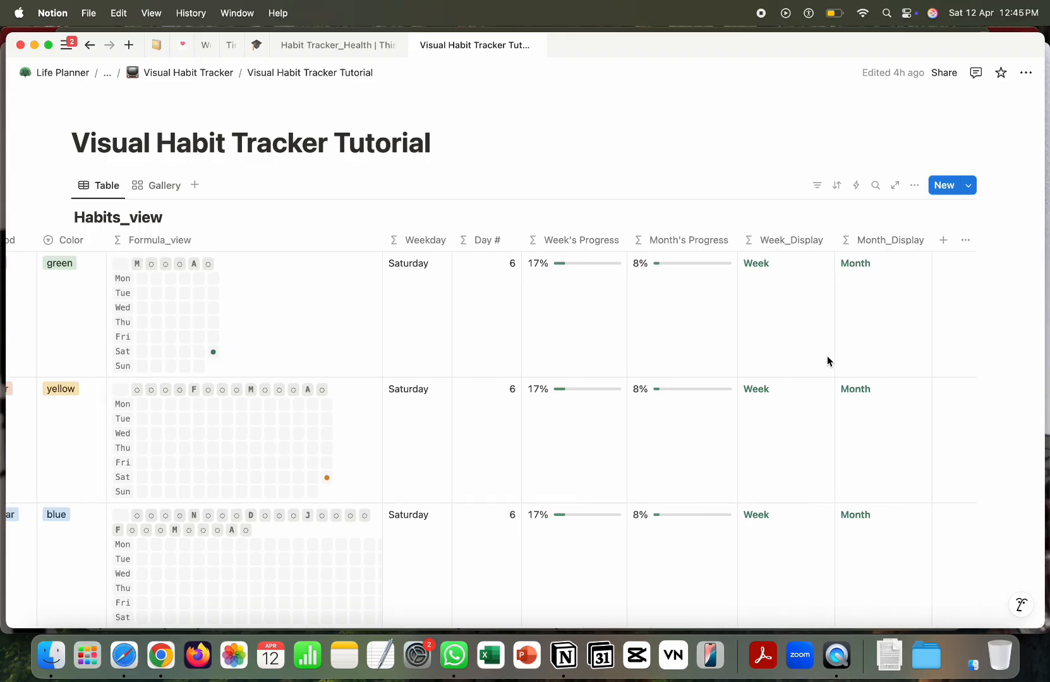
click(944, 242)
scroll(911, 404, down, 5)
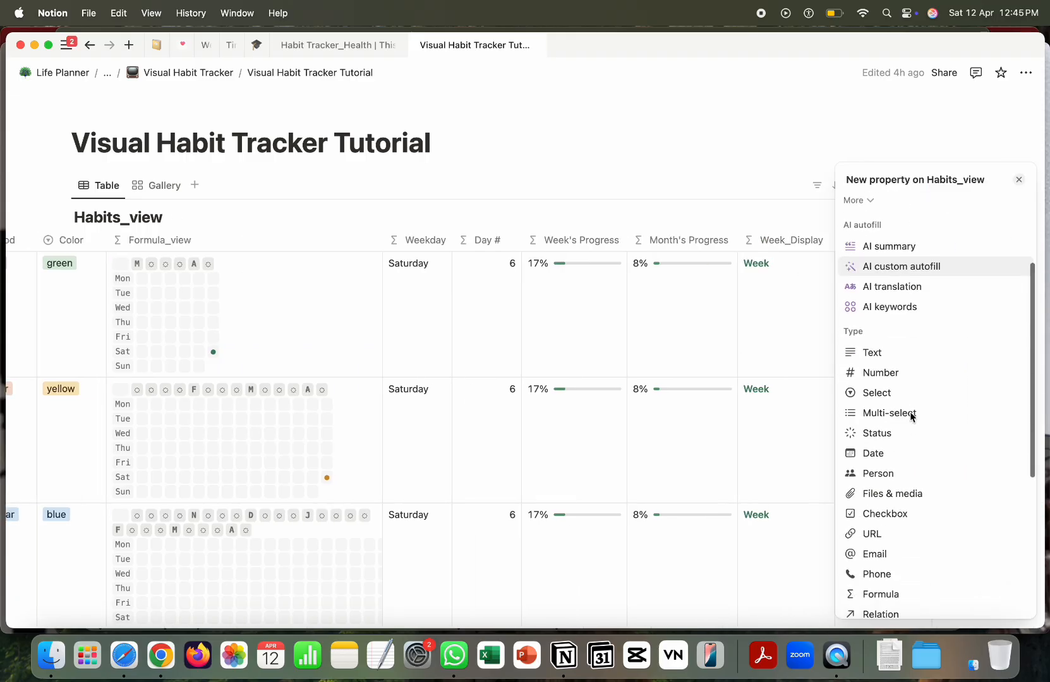
click(888, 503)
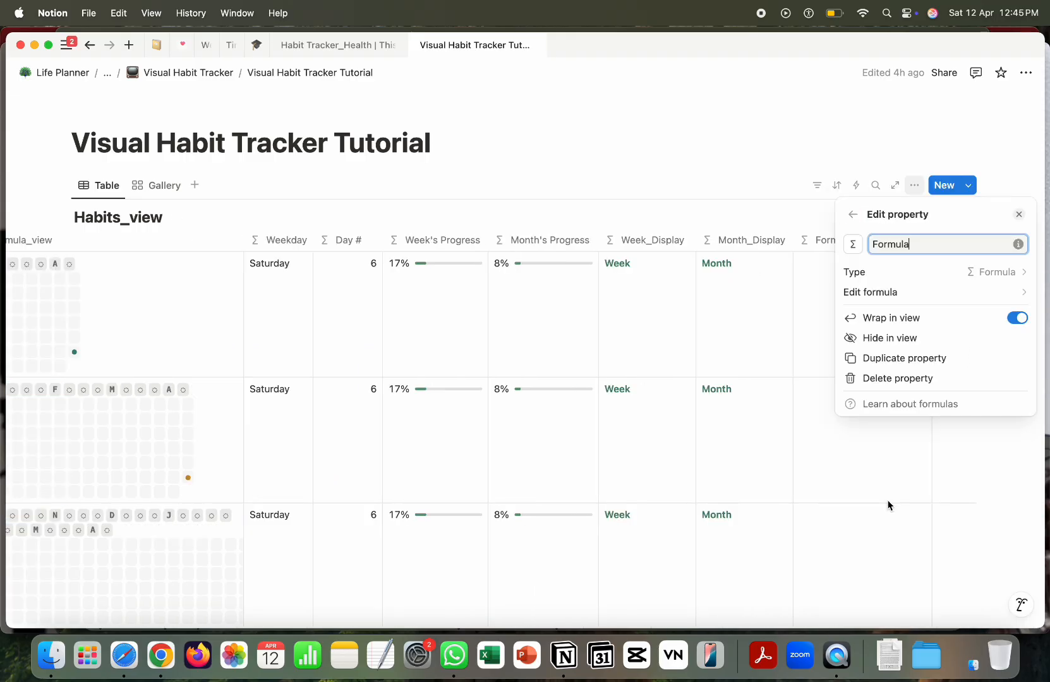
key(BackSpace)
key(BackSpace)
key(BackSpace)
key(BackSpace)
key(BackSpace)
key(BackSpace)
key(BackSpace)
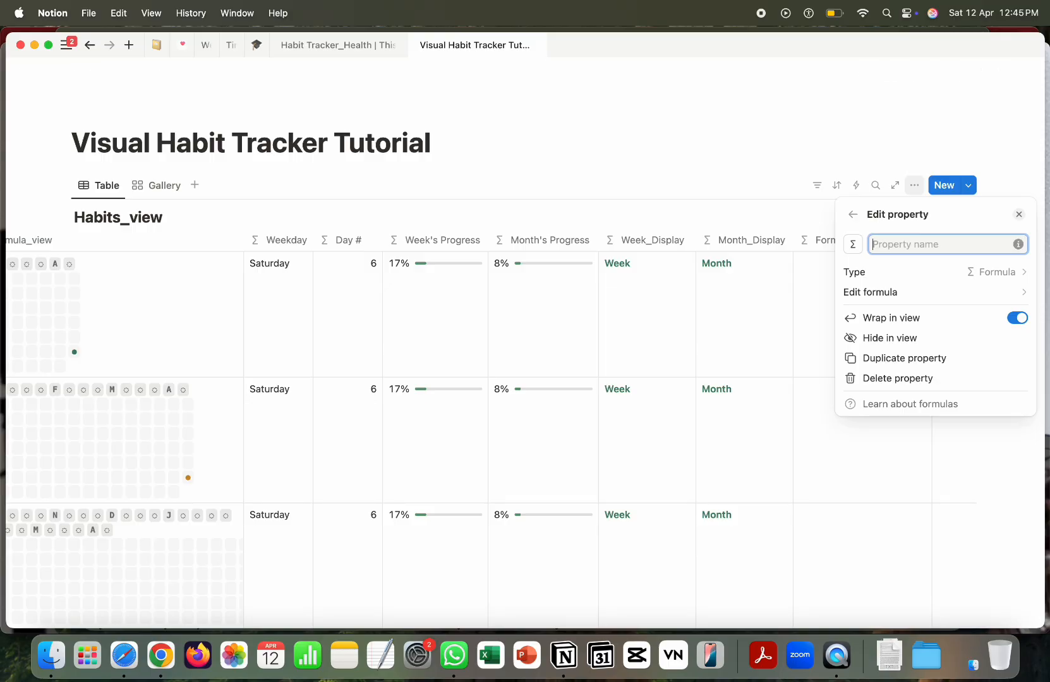
text(Week's Progress Text)
Step: Begin the Week's Progress Text formula with "Progress: " + Daily Logs
click(892, 292)
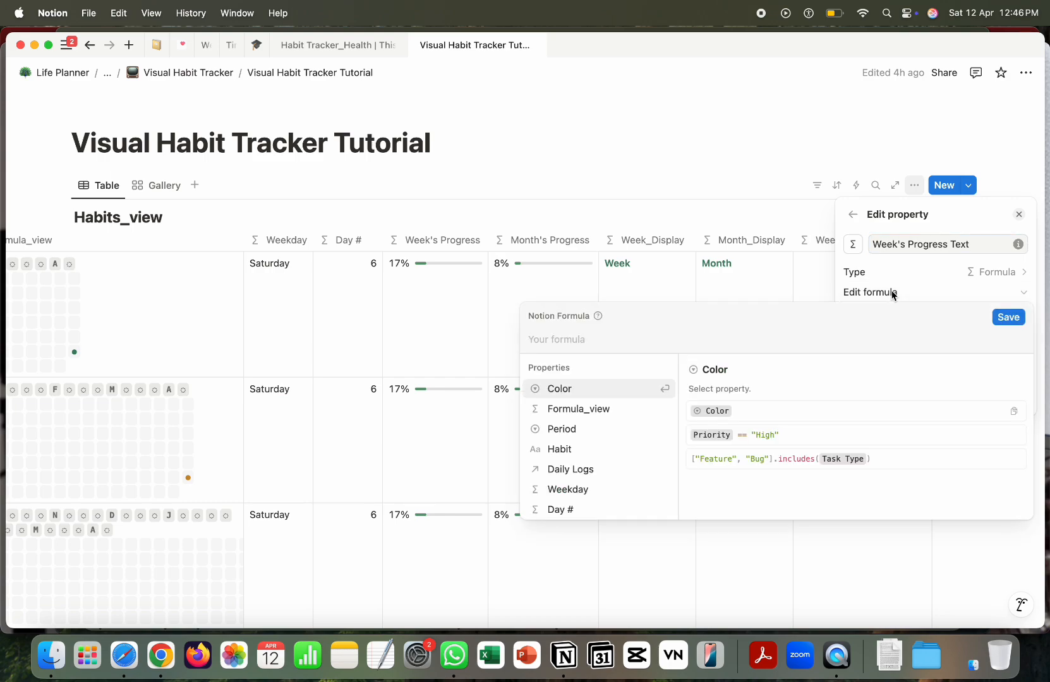
text(")
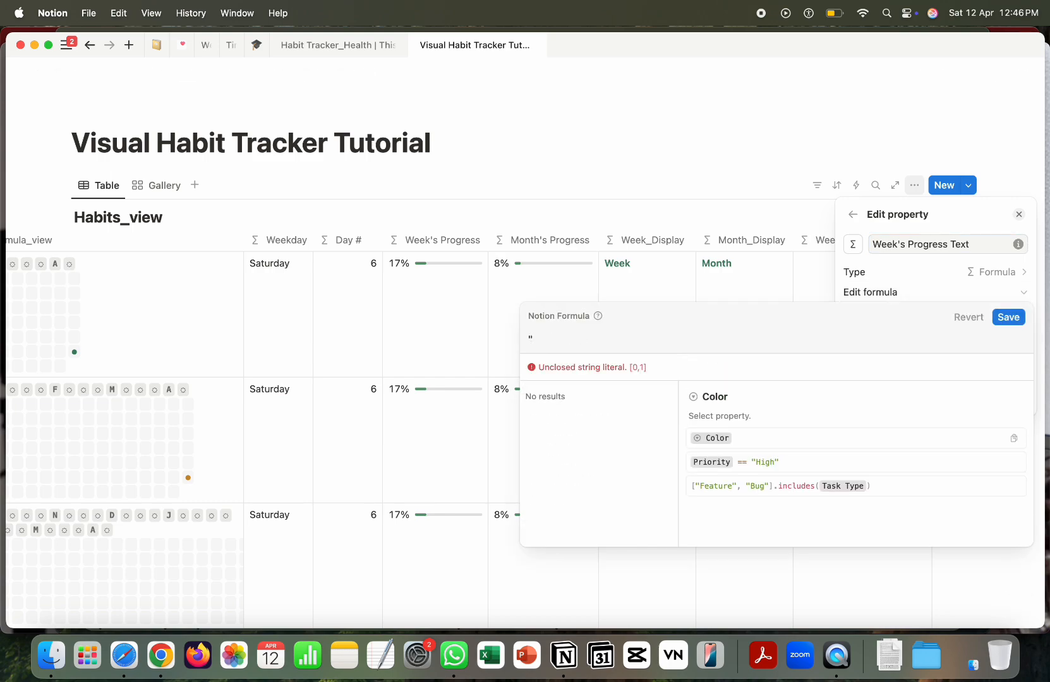
text(Progress:)
text(" +)
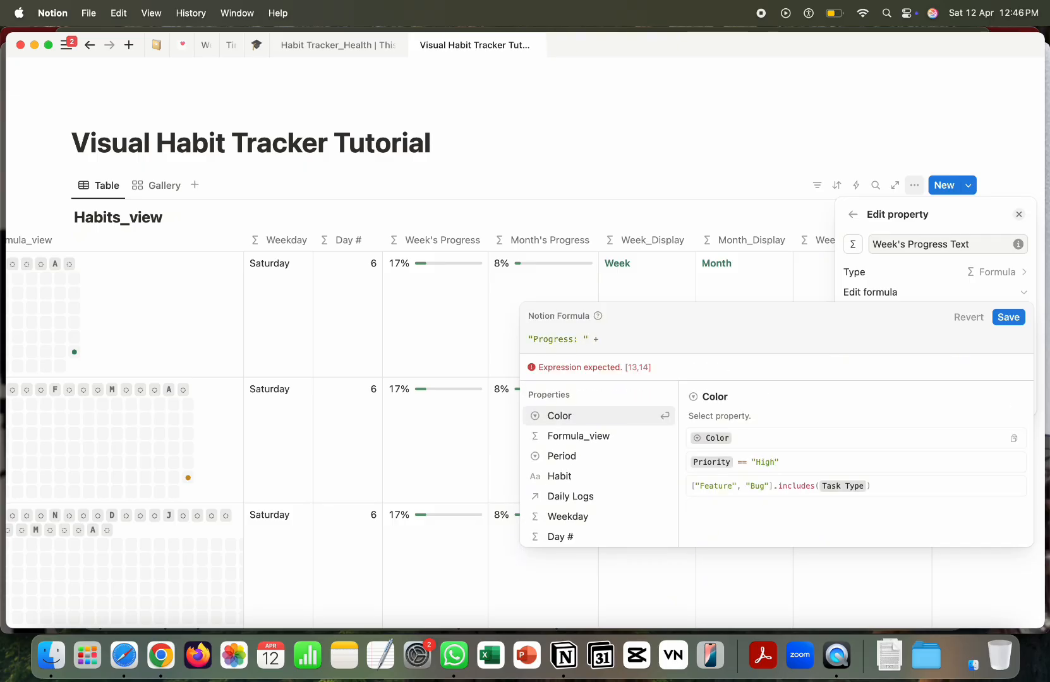
click(575, 497)
text(.)
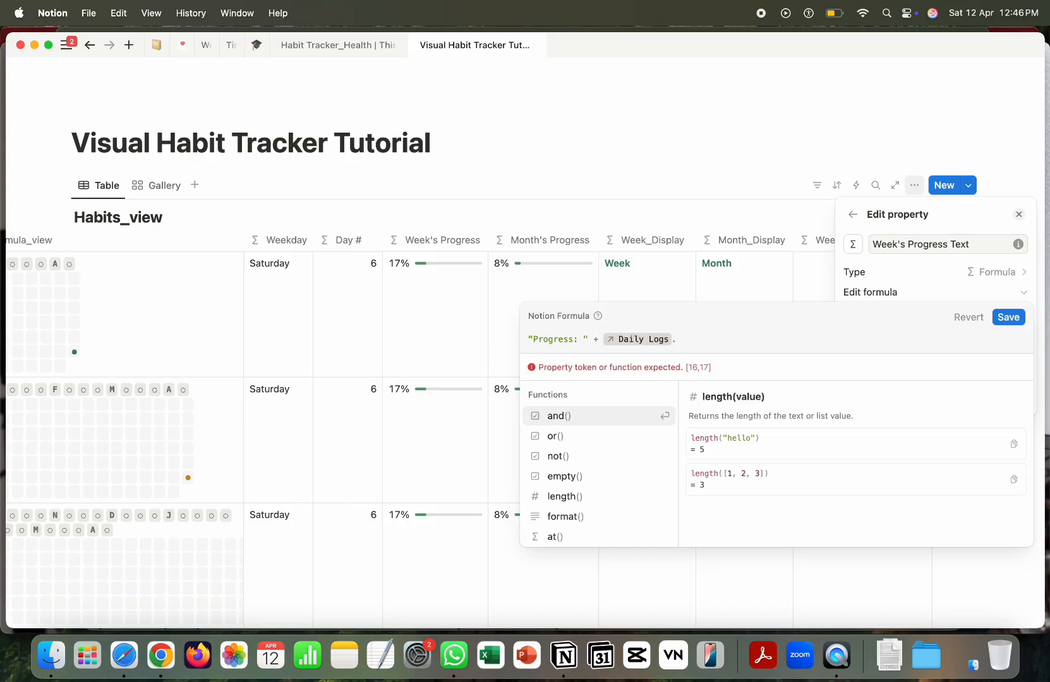
Step: Filter Daily Logs in the formula with .filter(current.This Week==true)
text(filter()
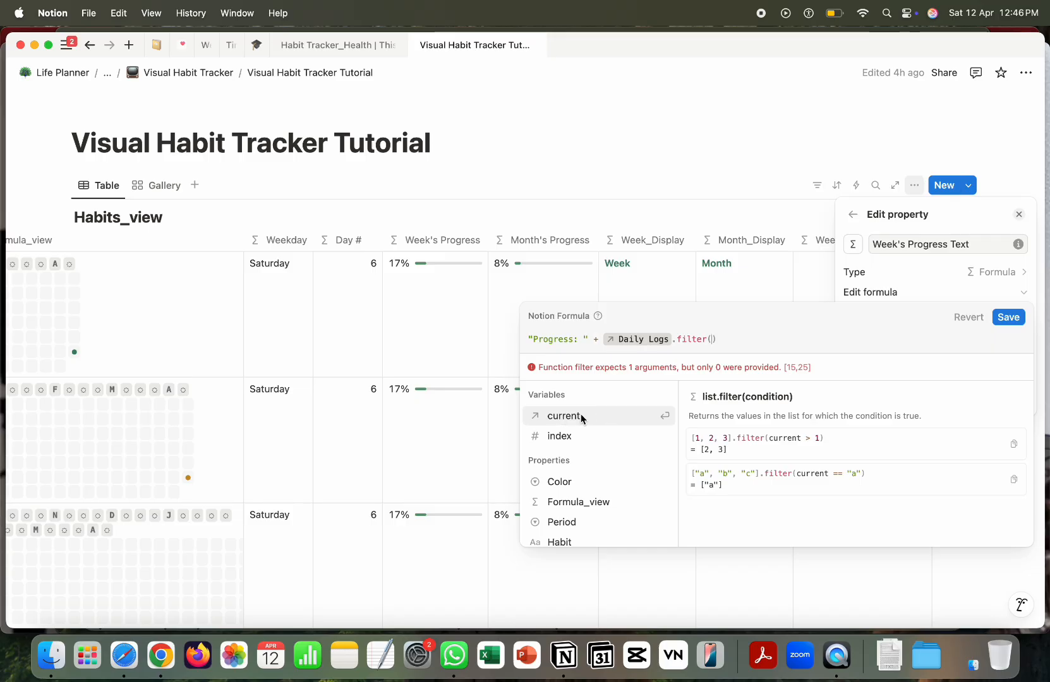
click(580, 416)
text(.)
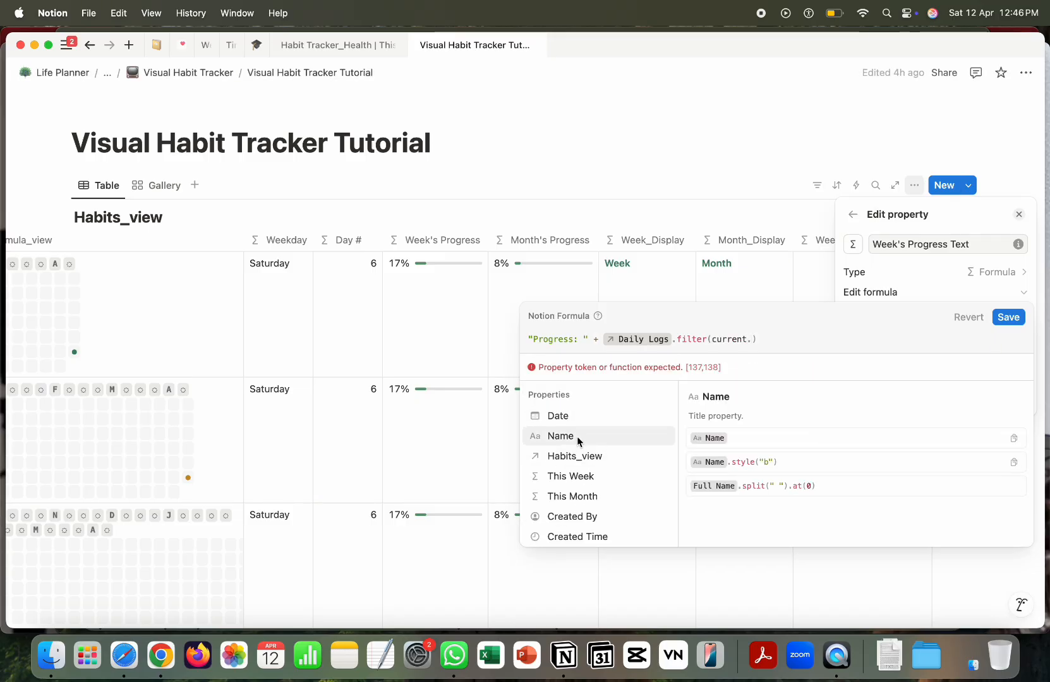
click(572, 476)
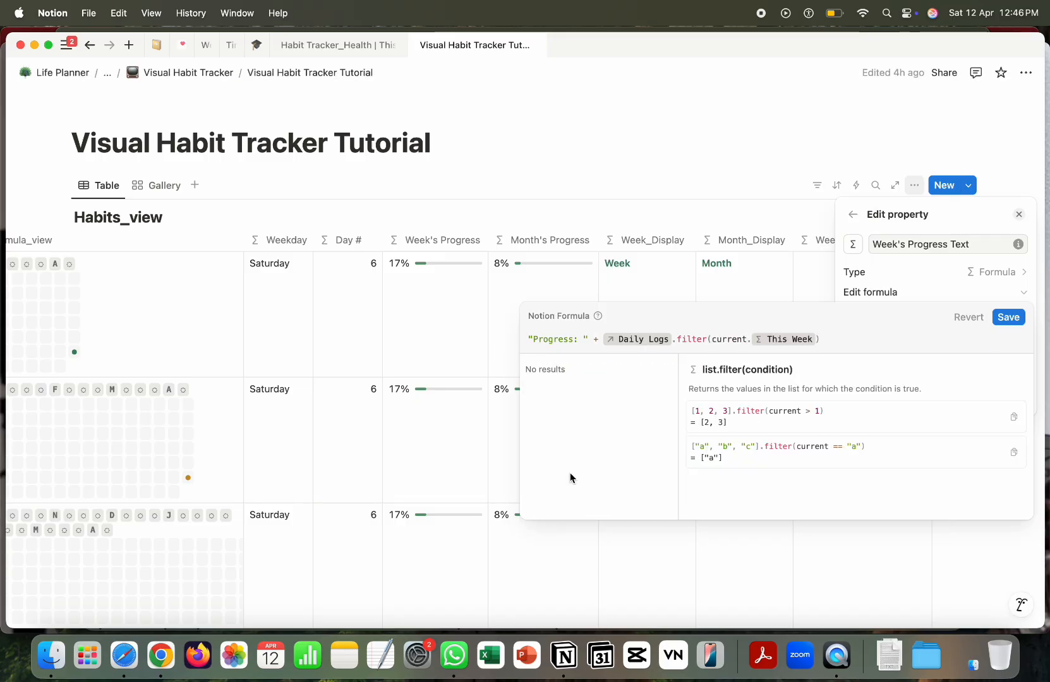
text(==r)
key(BackSpace)
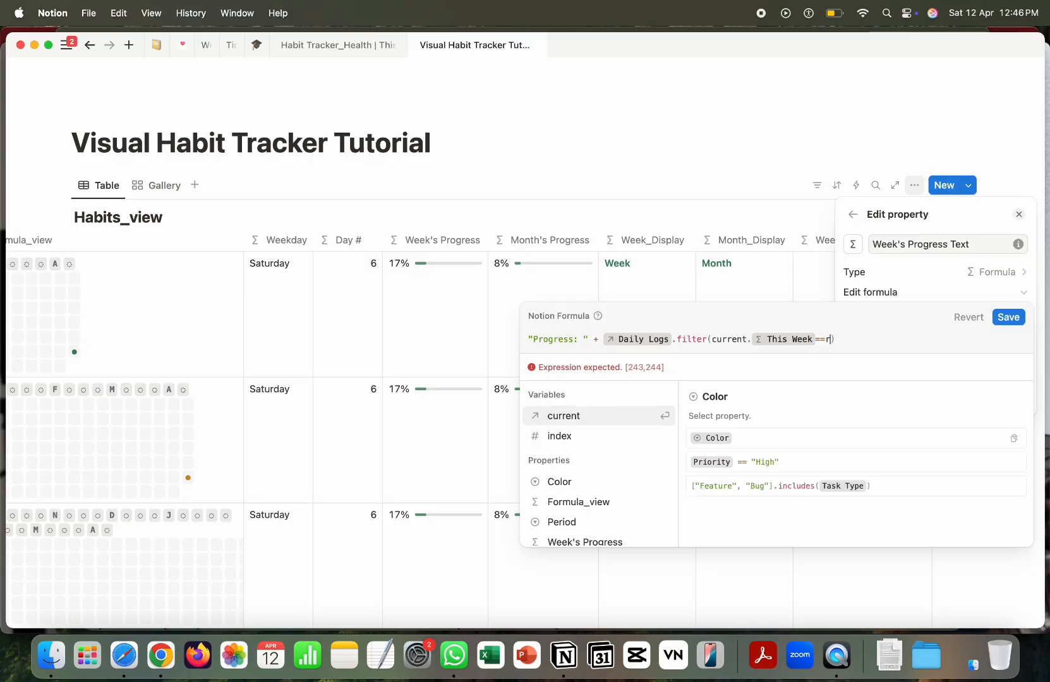
text(ture)
key(BackSpace)
key(BackSpace)
key(BackSpace)
text(rue))
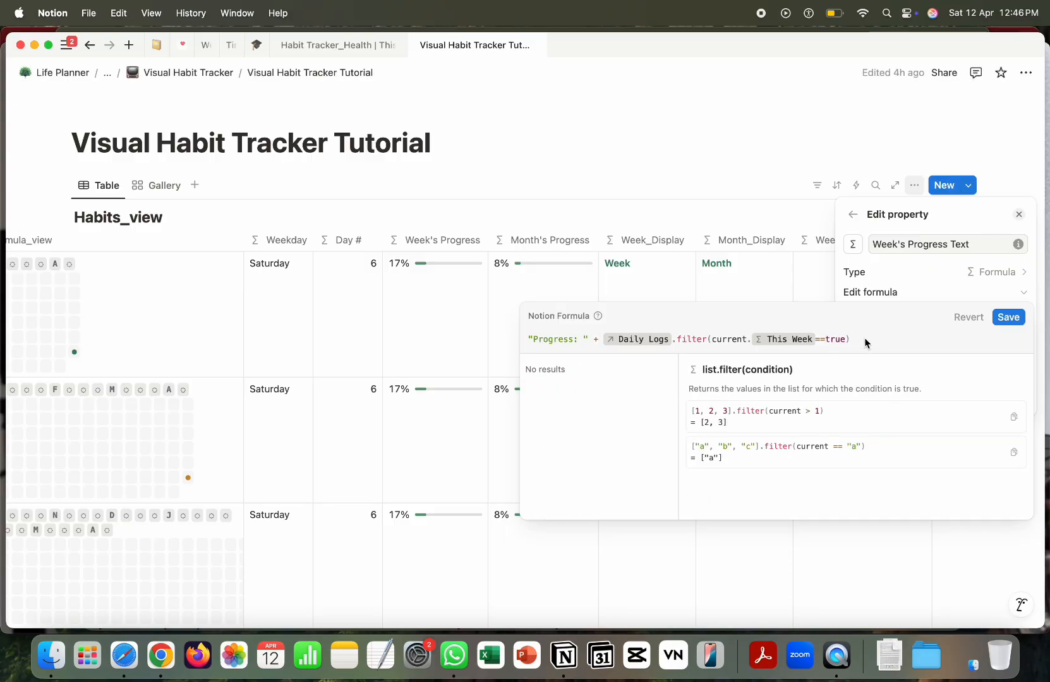
Step: Append .length() to the filtered Daily Logs expression and save the formula
text(.lengt)
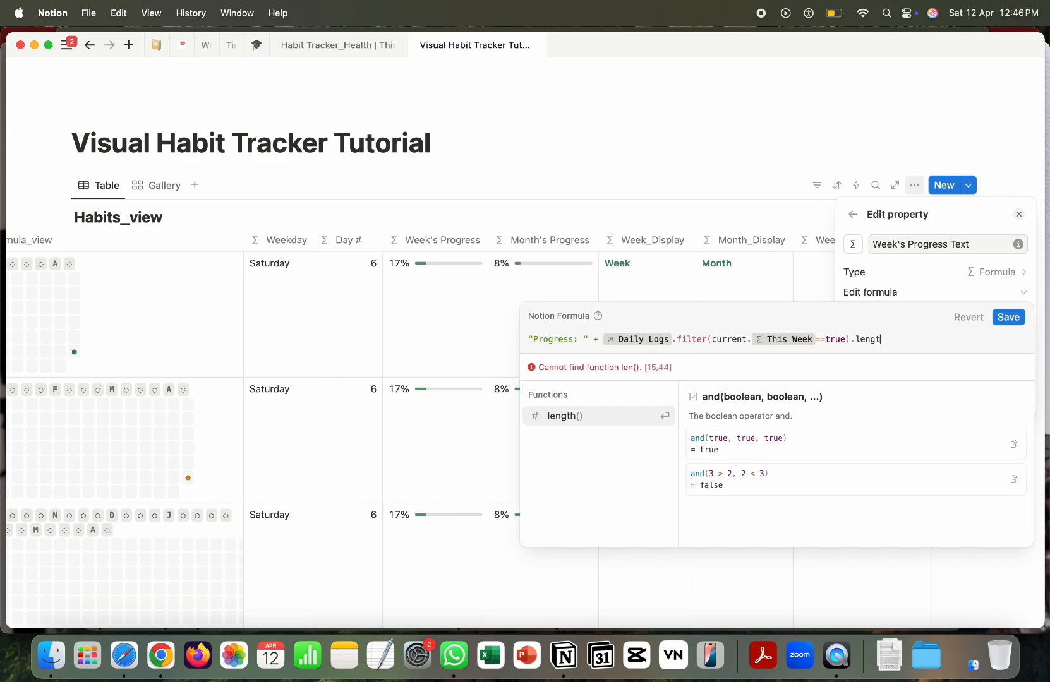
text(h())
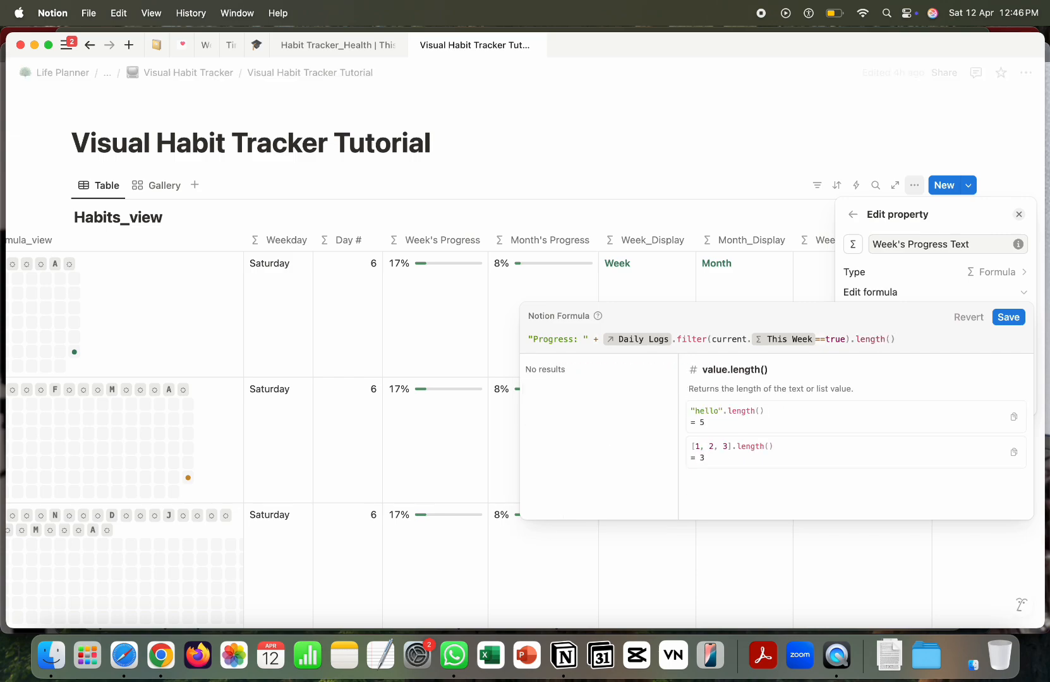
click(1006, 321)
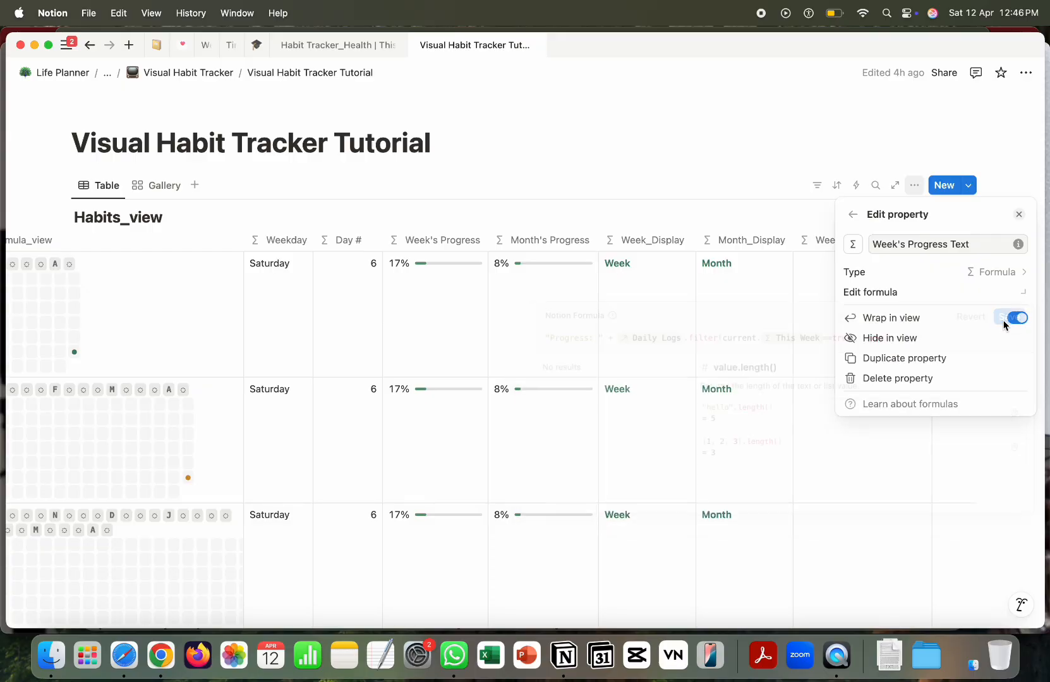
click(1019, 214)
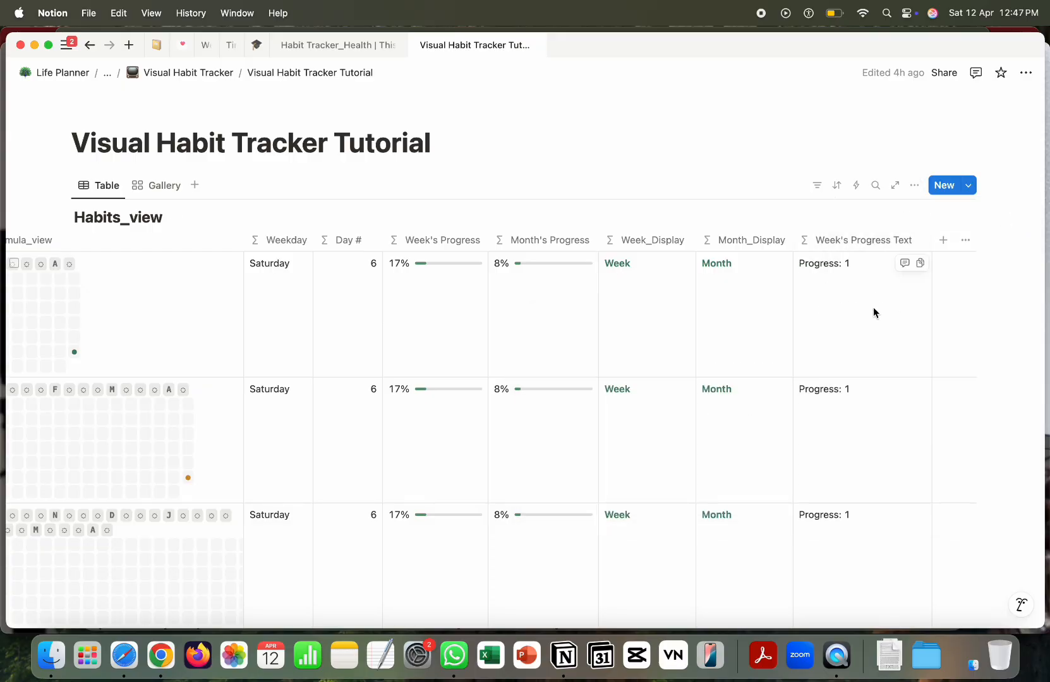
Step: Using the Apple Health Data cards as reference, append + "/" + Day # to the Week's Progress Text formula and save it
click(181, 47)
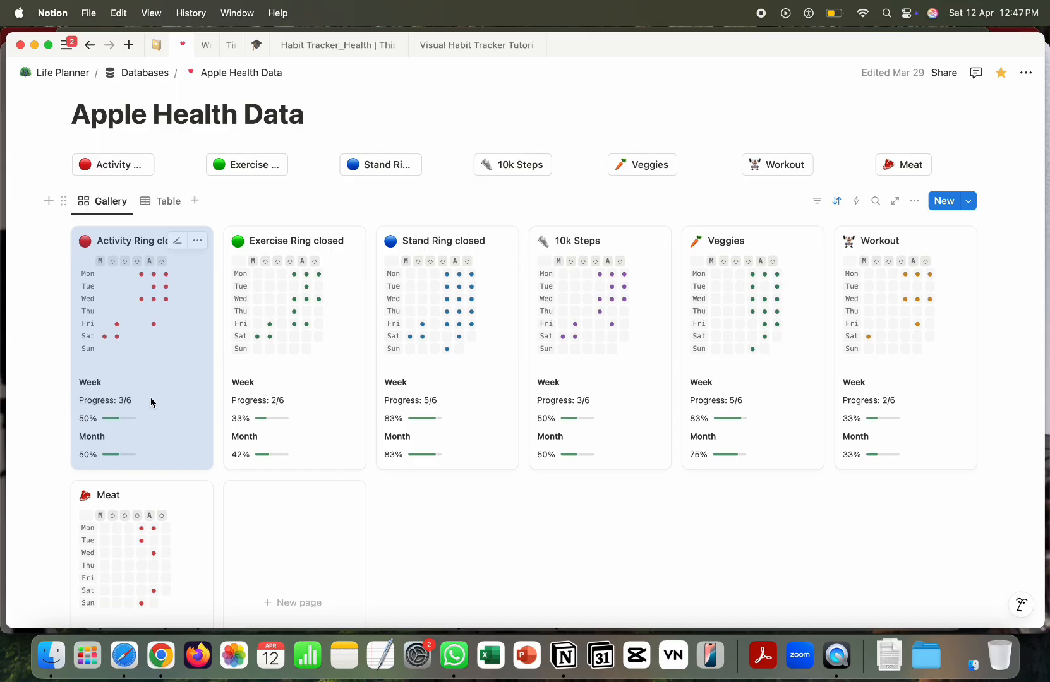
click(440, 43)
click(811, 273)
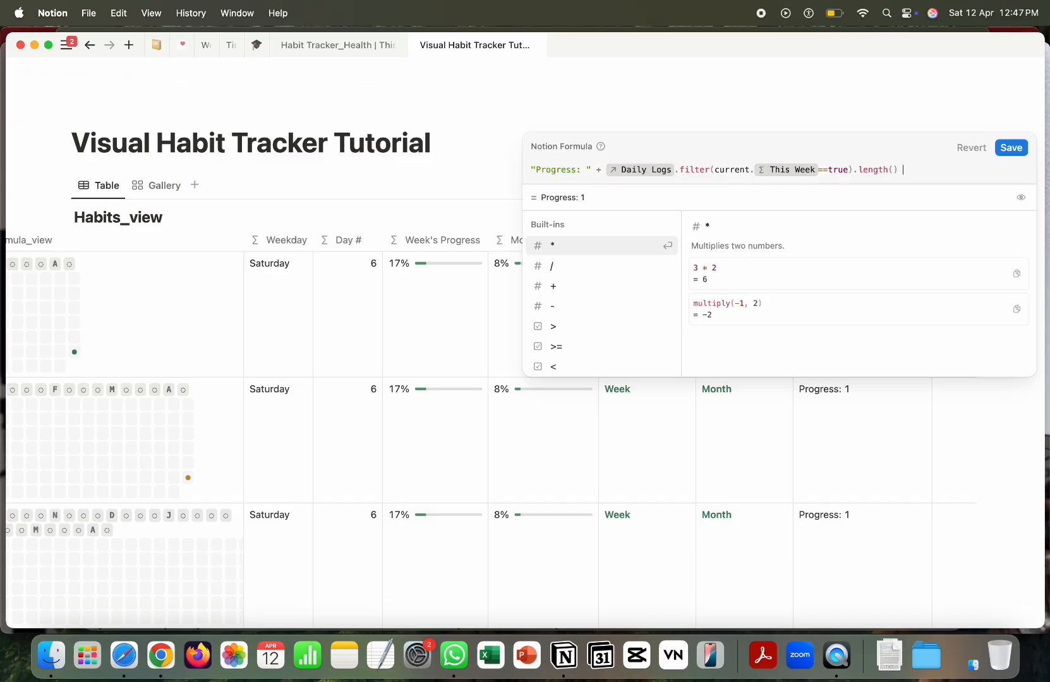
text(=)
key(BackSpace)
text(+ )
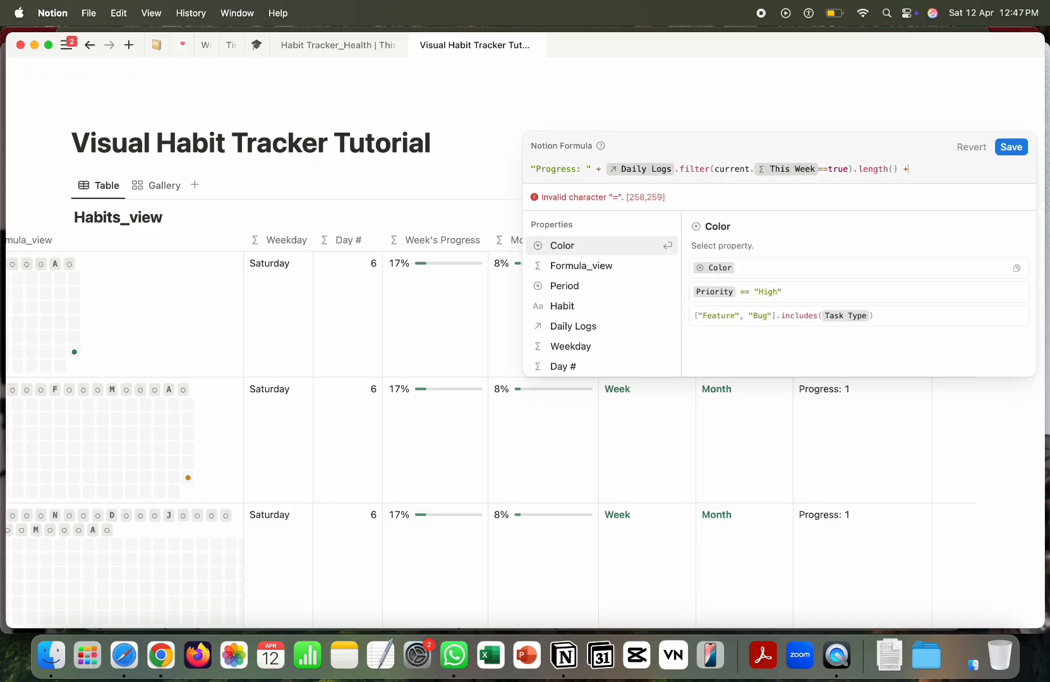
text(")
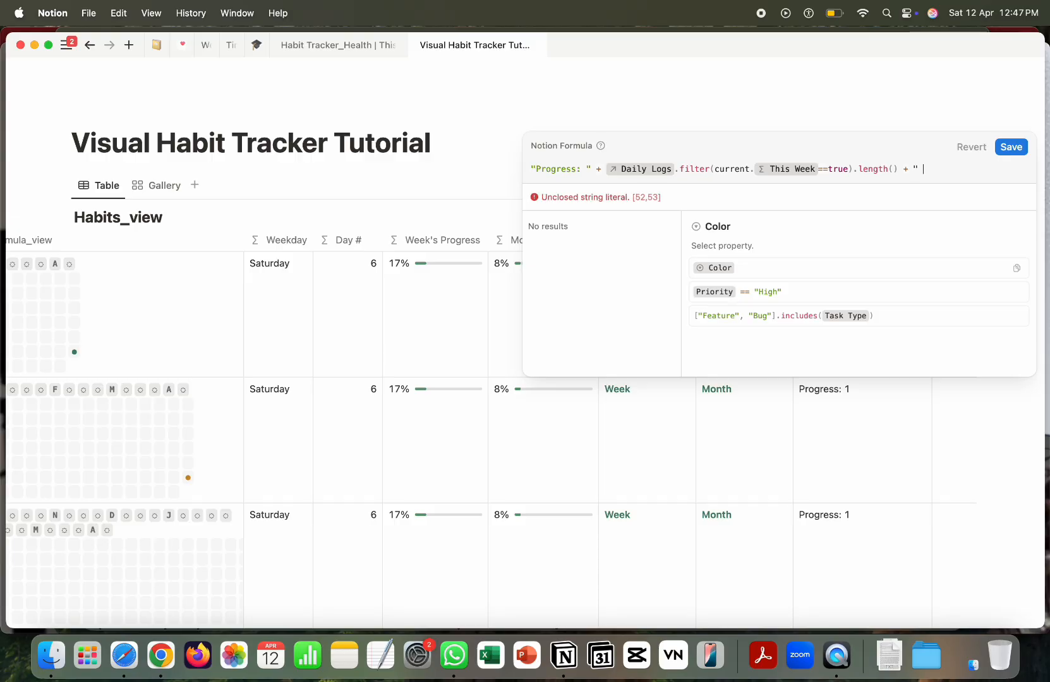
text( /)
text(" )
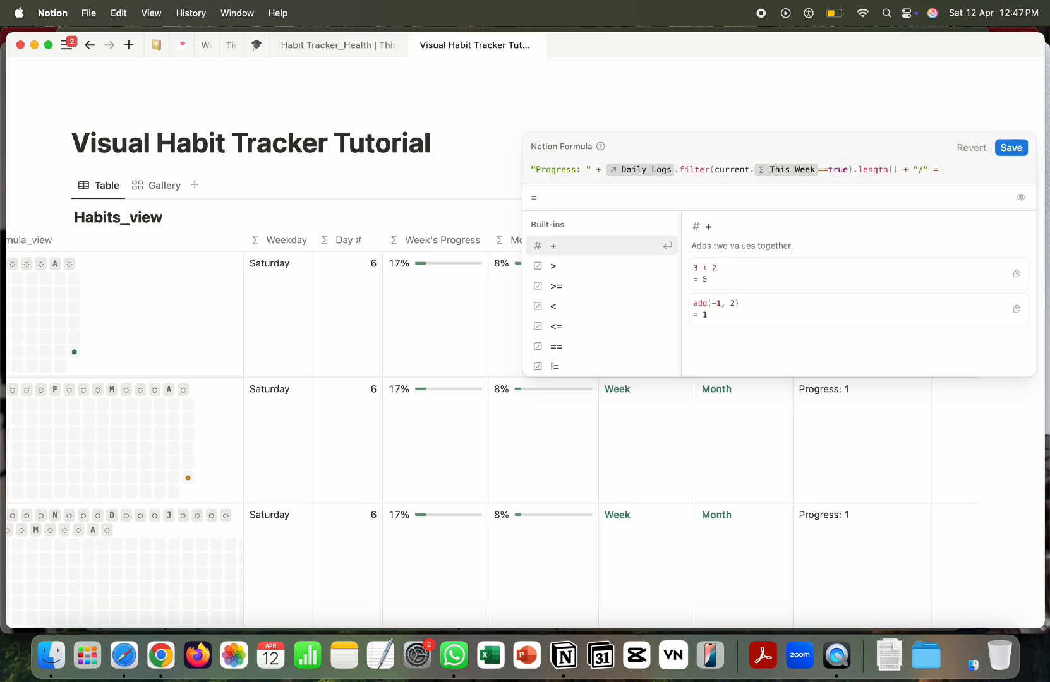
text(+)
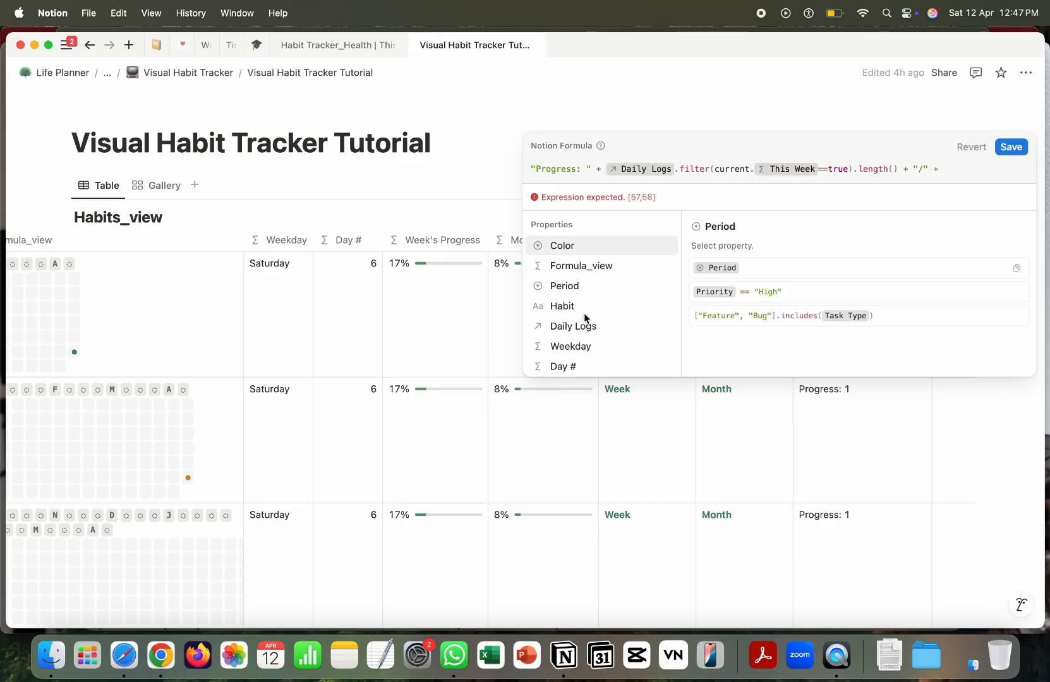
click(573, 367)
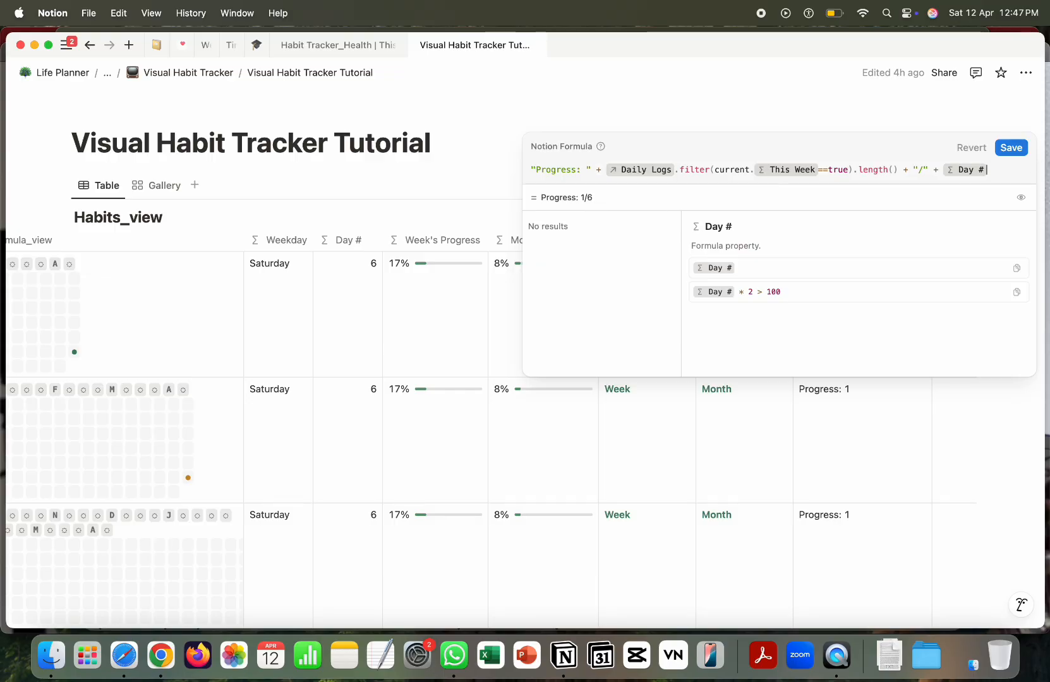
click(1012, 148)
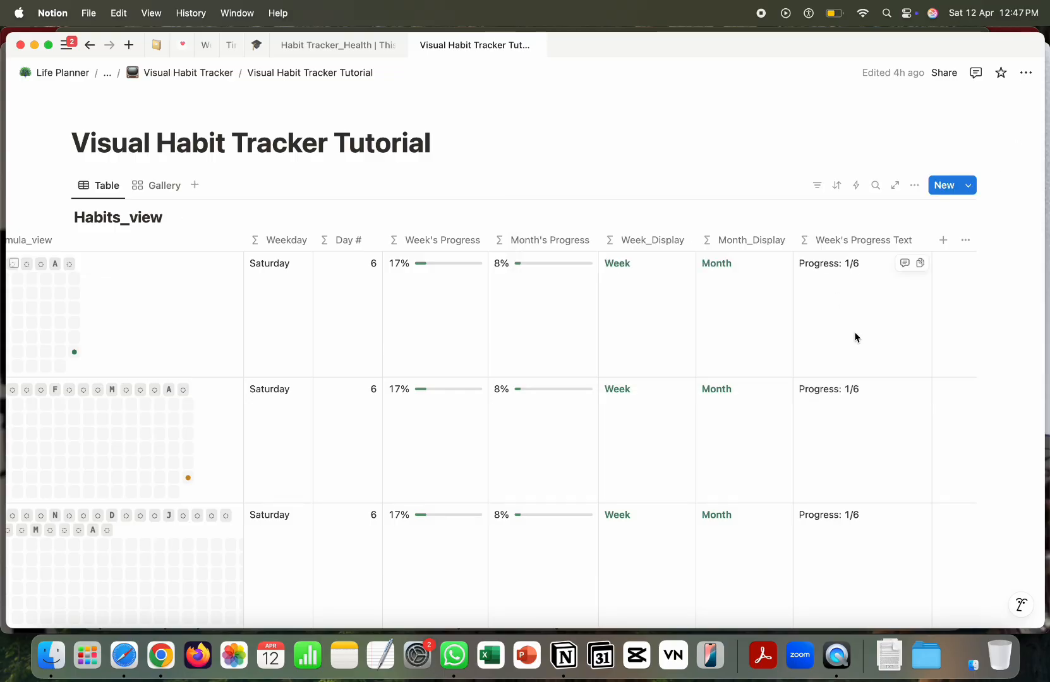
Step: Duplicate the Week's Progress Text property and rename the copy Month's Progress Text
drag(933, 242, 925, 242)
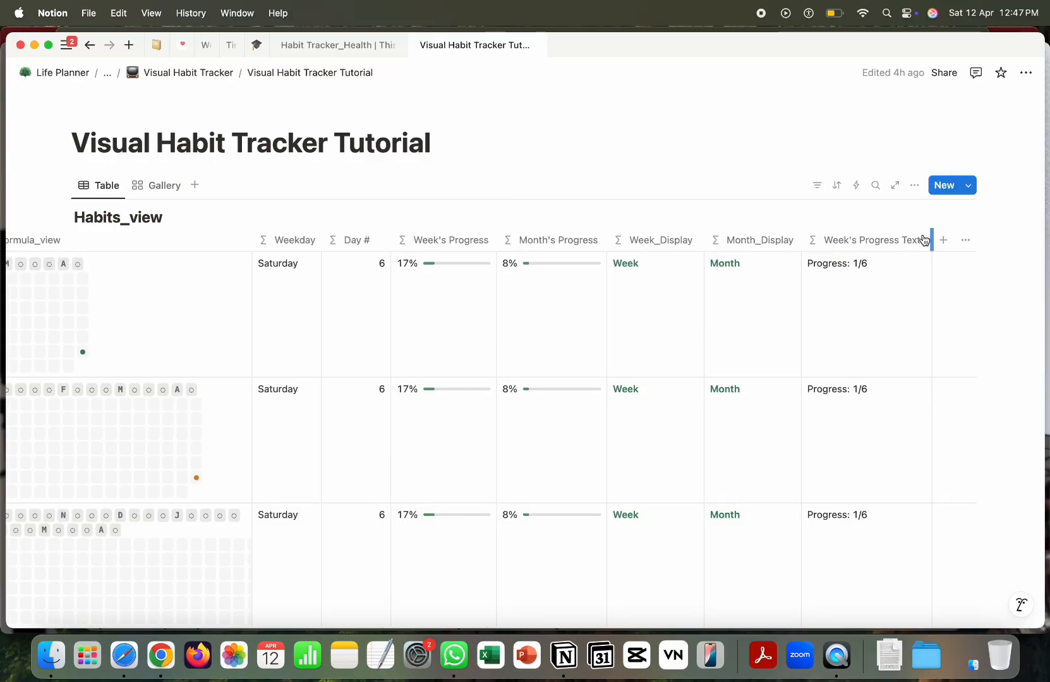
click(829, 240)
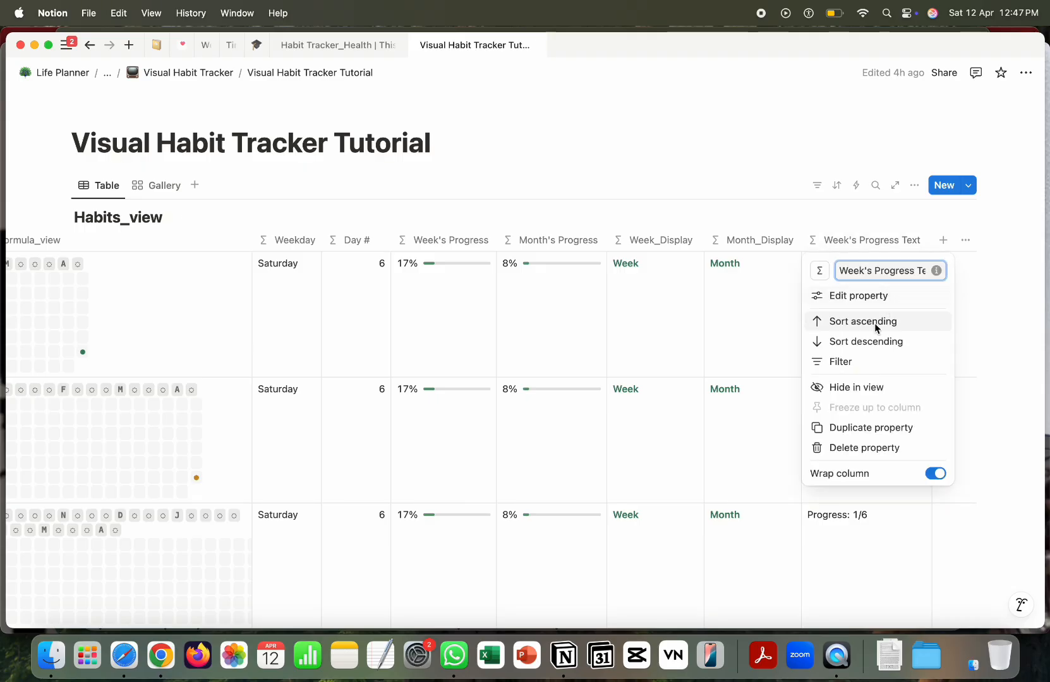
click(856, 435)
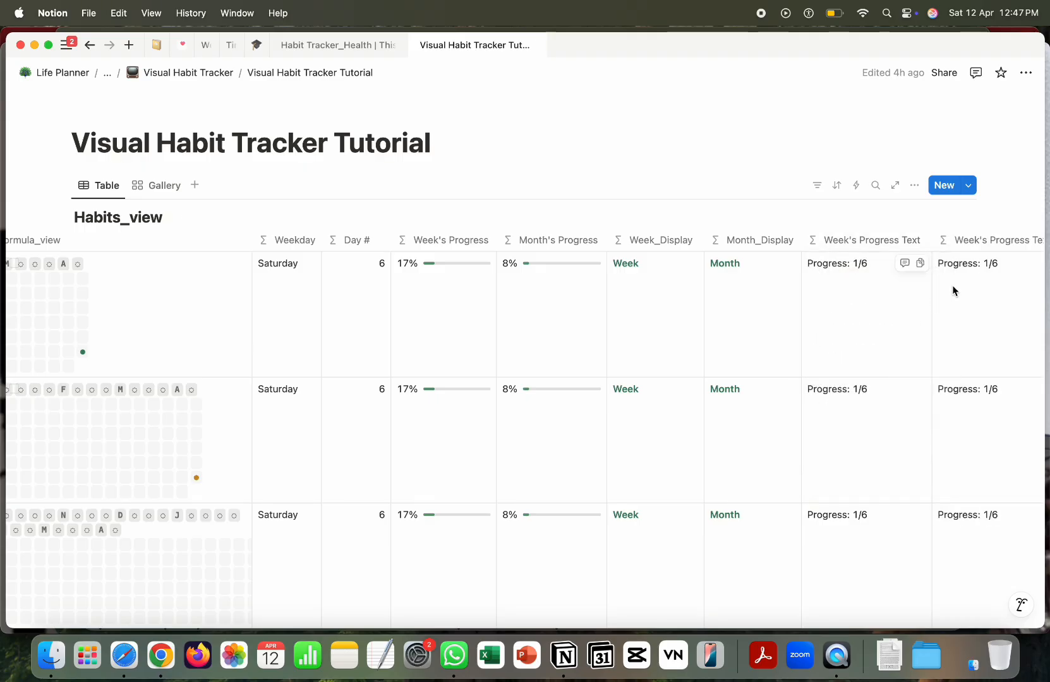
click(976, 240)
key(BackSpace)
key(BackSpace)
key(BackSpace)
key(BackSpace)
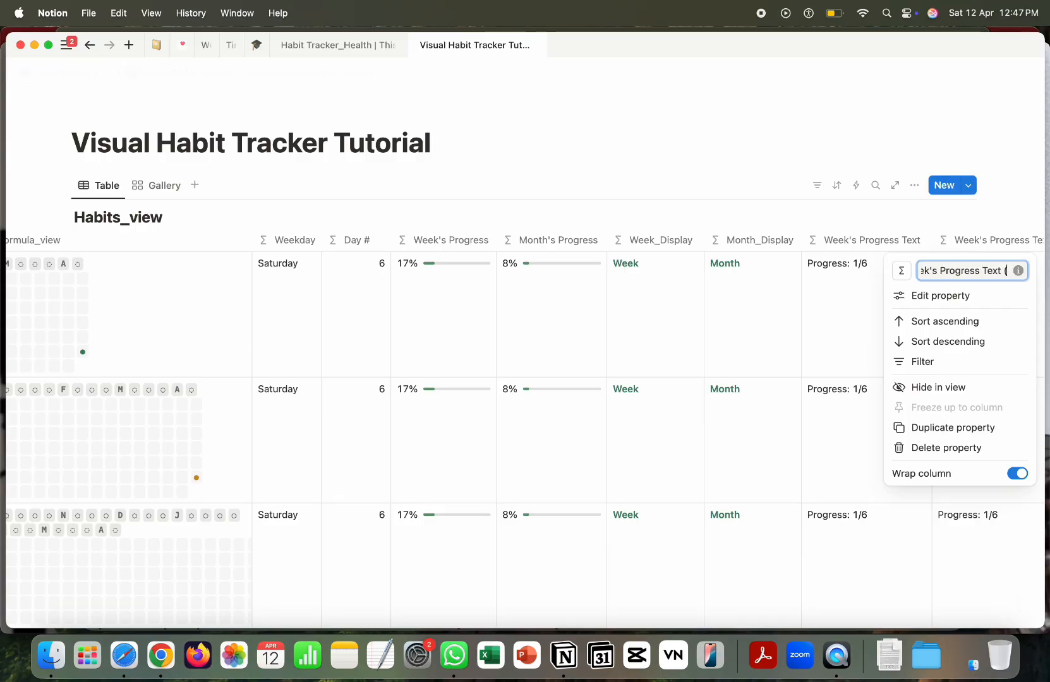
double_click(929, 272)
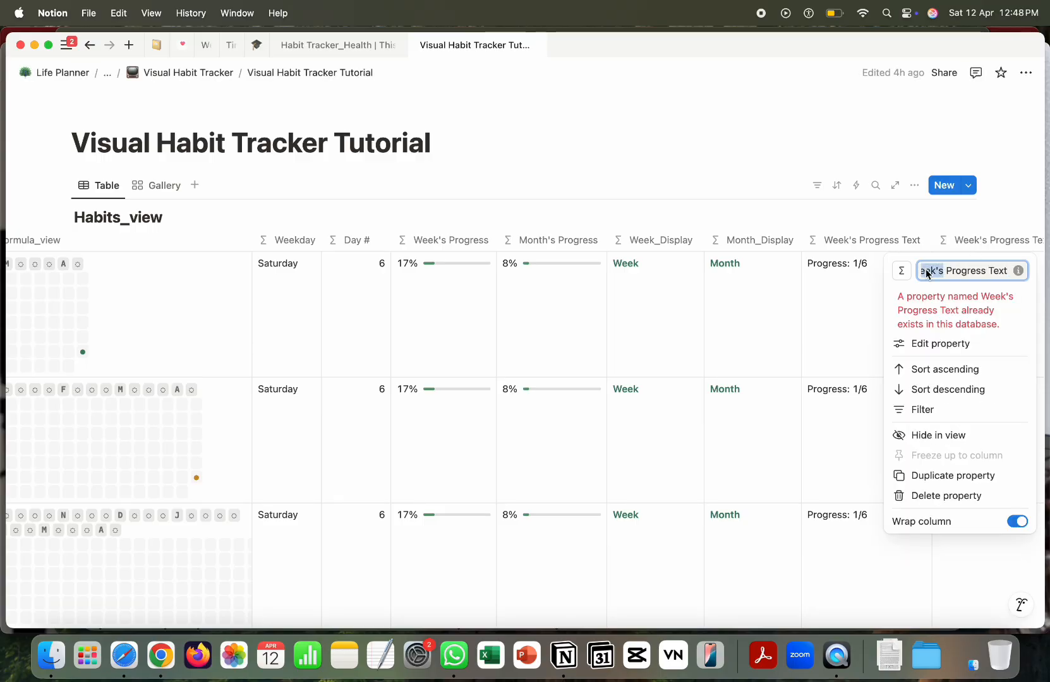
text(Month)
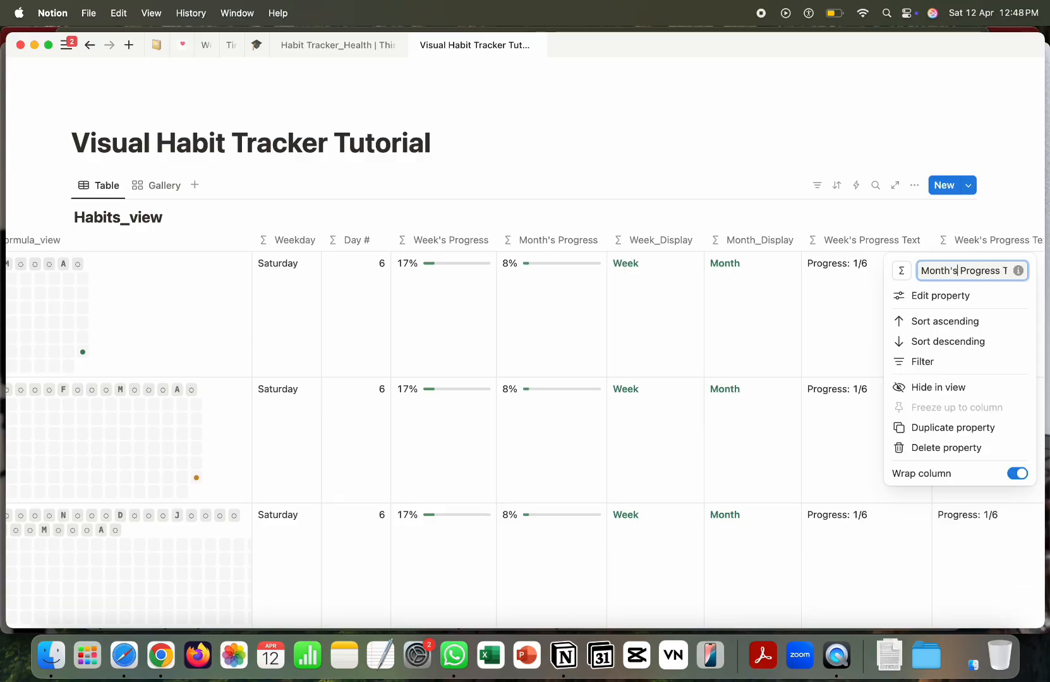
Step: In the Month's Progress Text formula, replace This Week with This Month in the Daily Logs filter
click(928, 294)
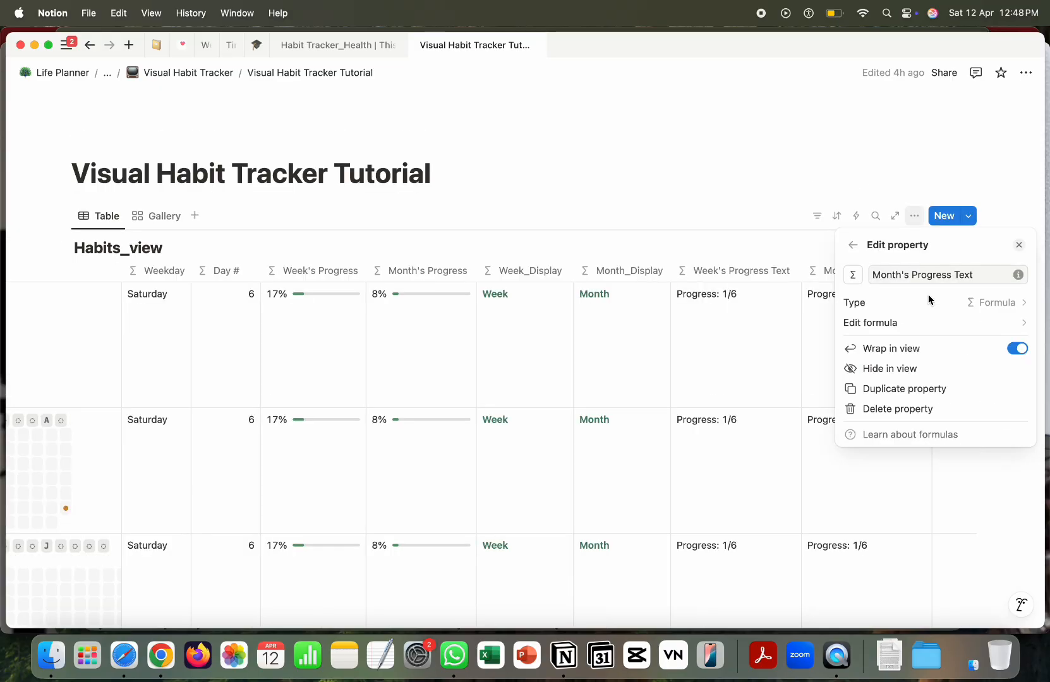
click(997, 323)
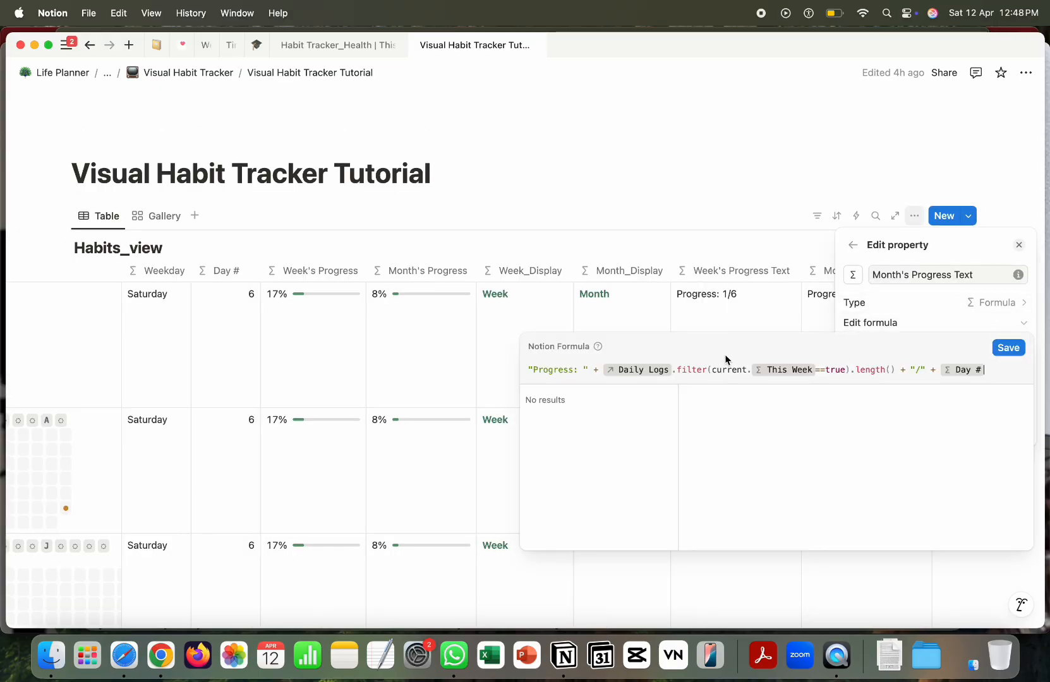
click(811, 369)
key(BackSpace)
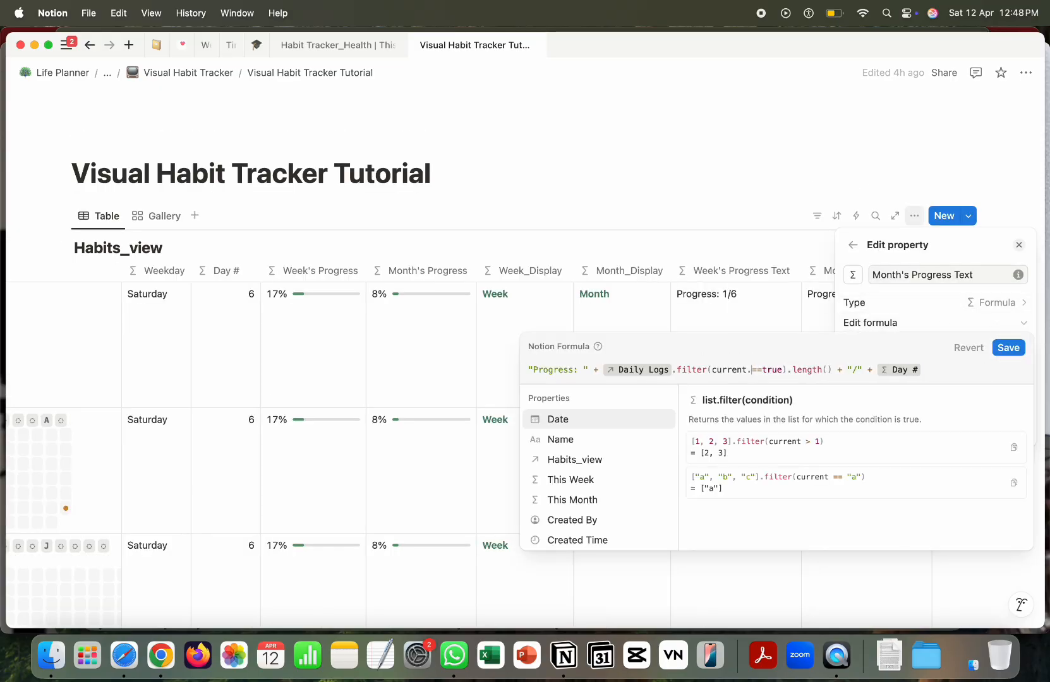
click(561, 527)
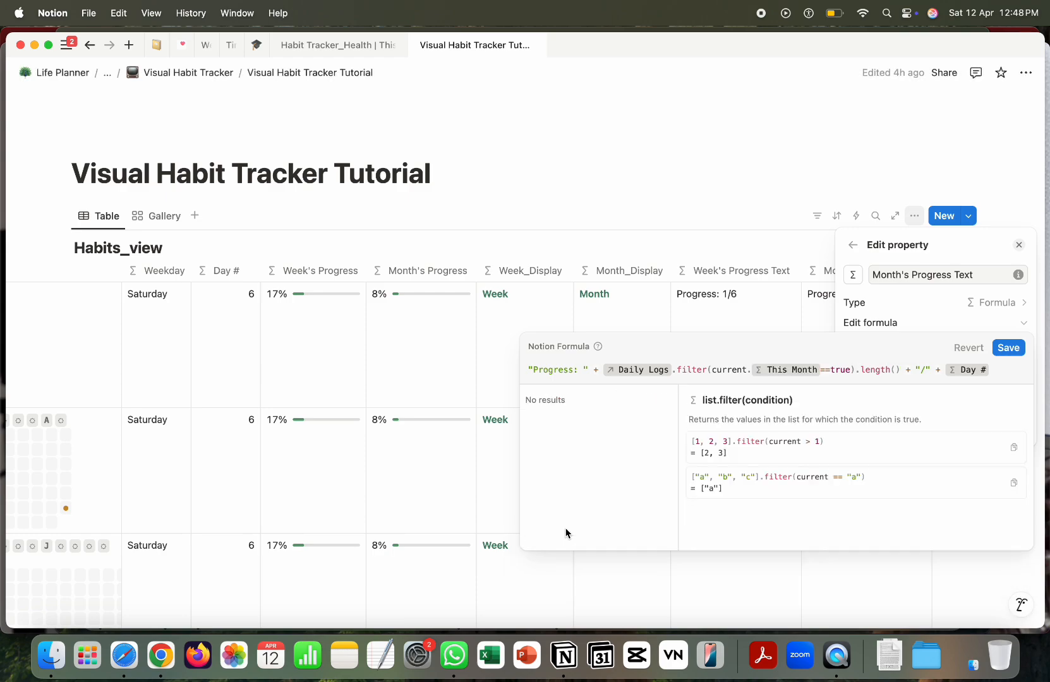
Step: Replace Day # at the end of the Month's Progress Text formula with now().formatDate("D")
click(1002, 374)
key(BackSpace)
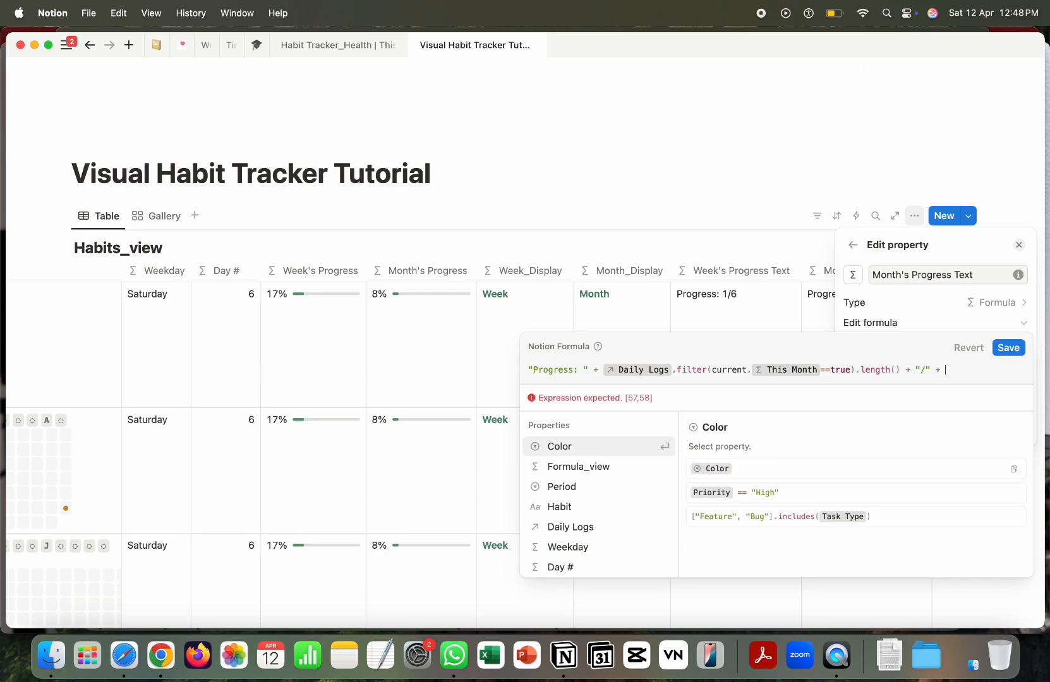
text(now()
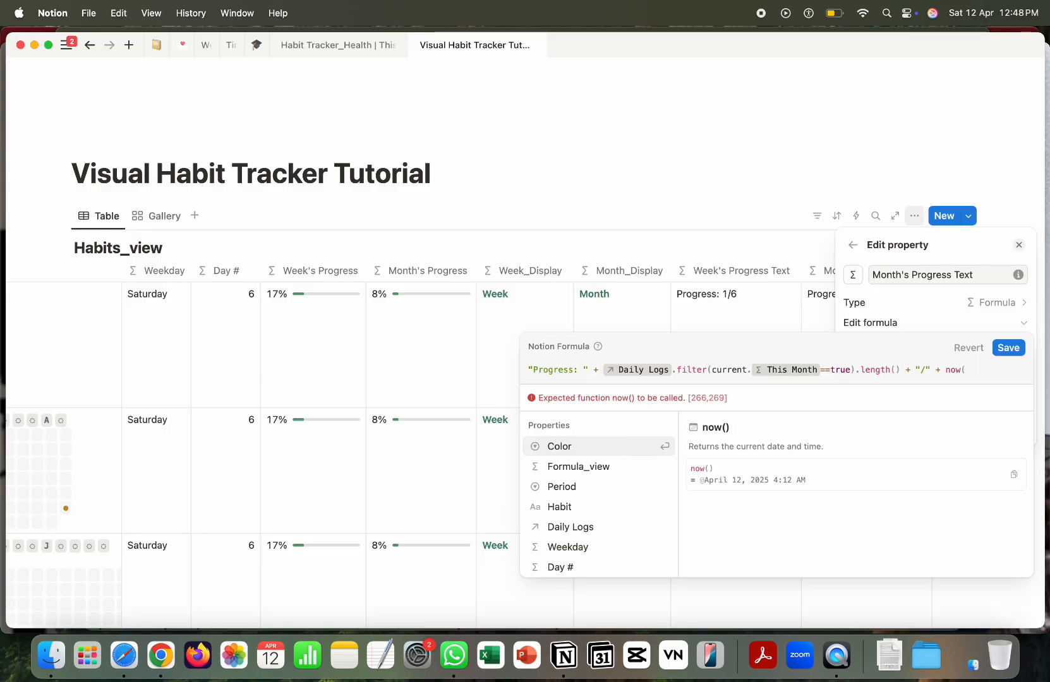
text())
text(.form)
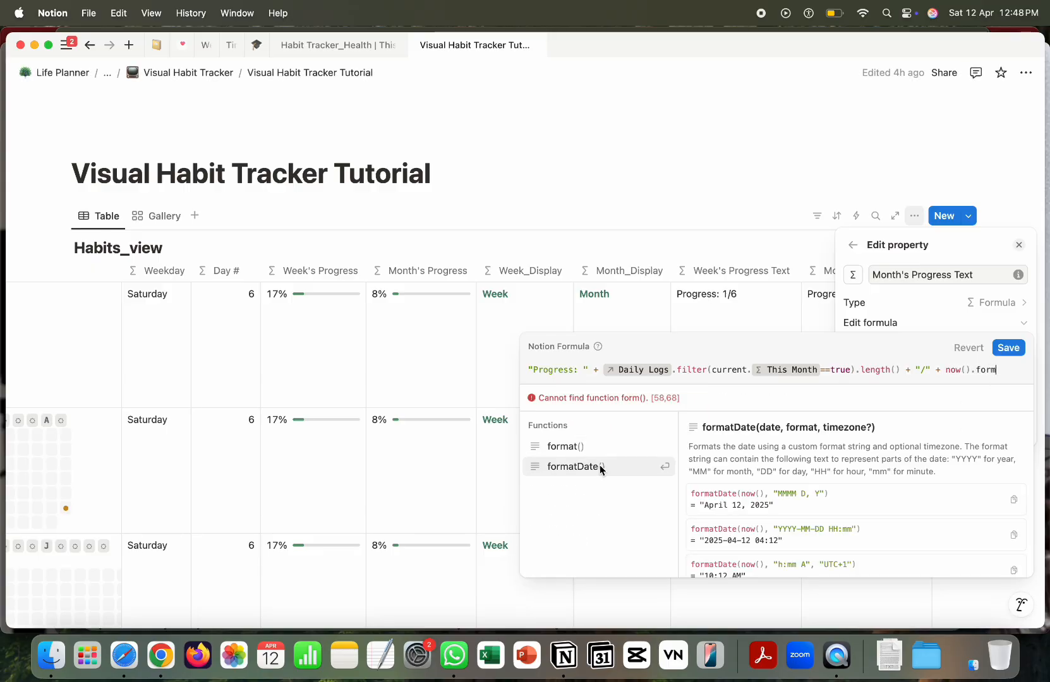
click(600, 466)
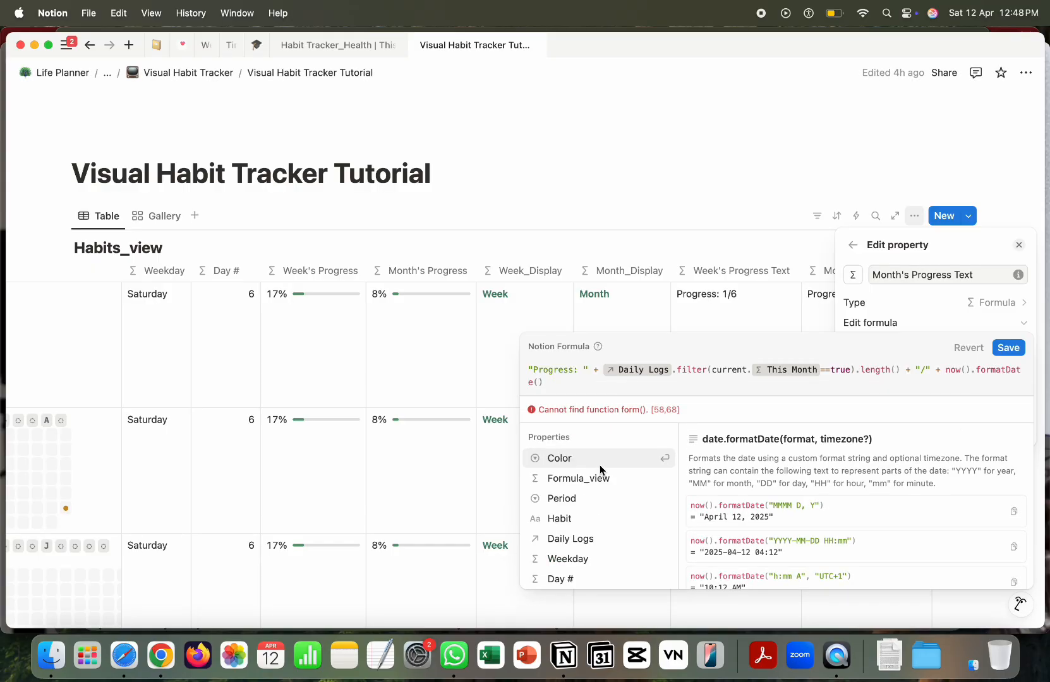
text("D")
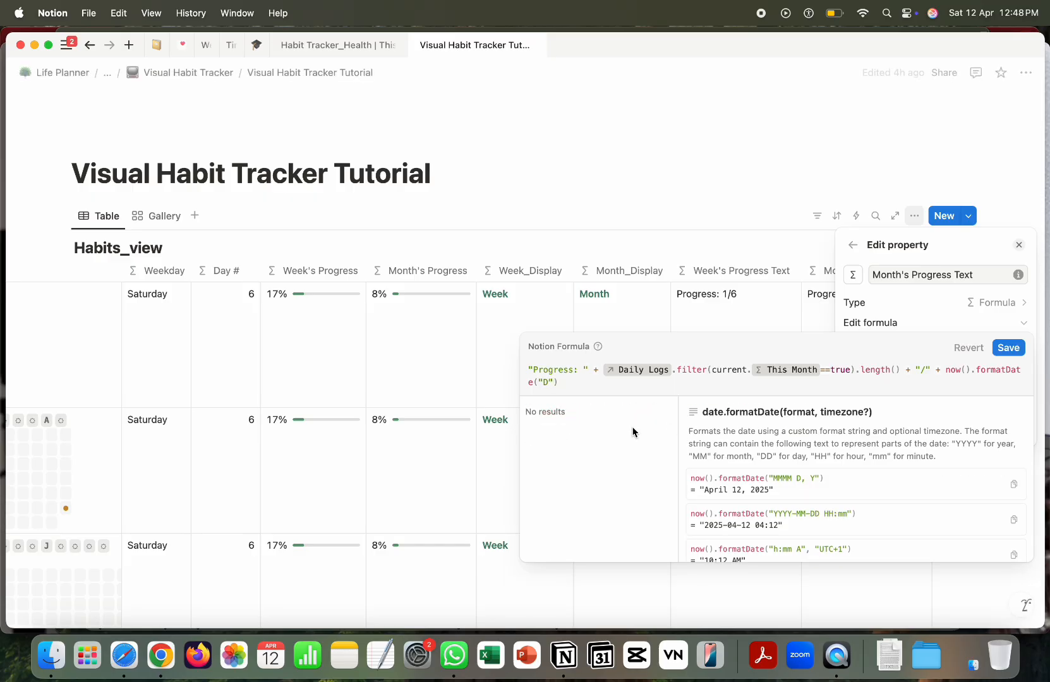
Step: Wrap now().formatDate("D") in toNumber(), then save the Month's Progress Text formula and close the property settings
click(945, 374)
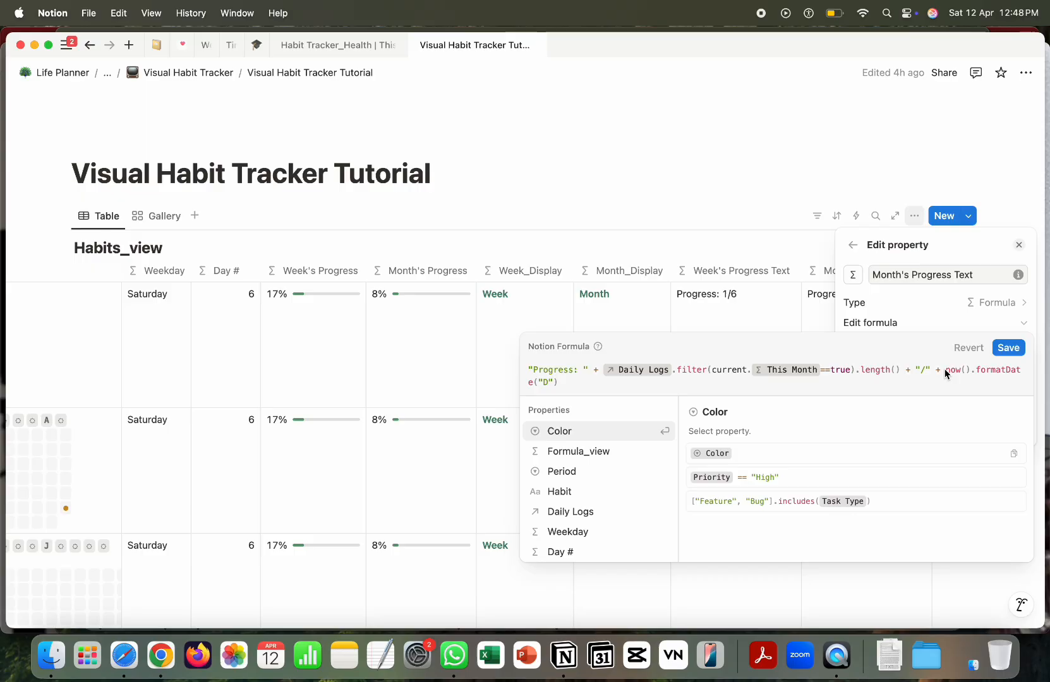
text(toNumber)
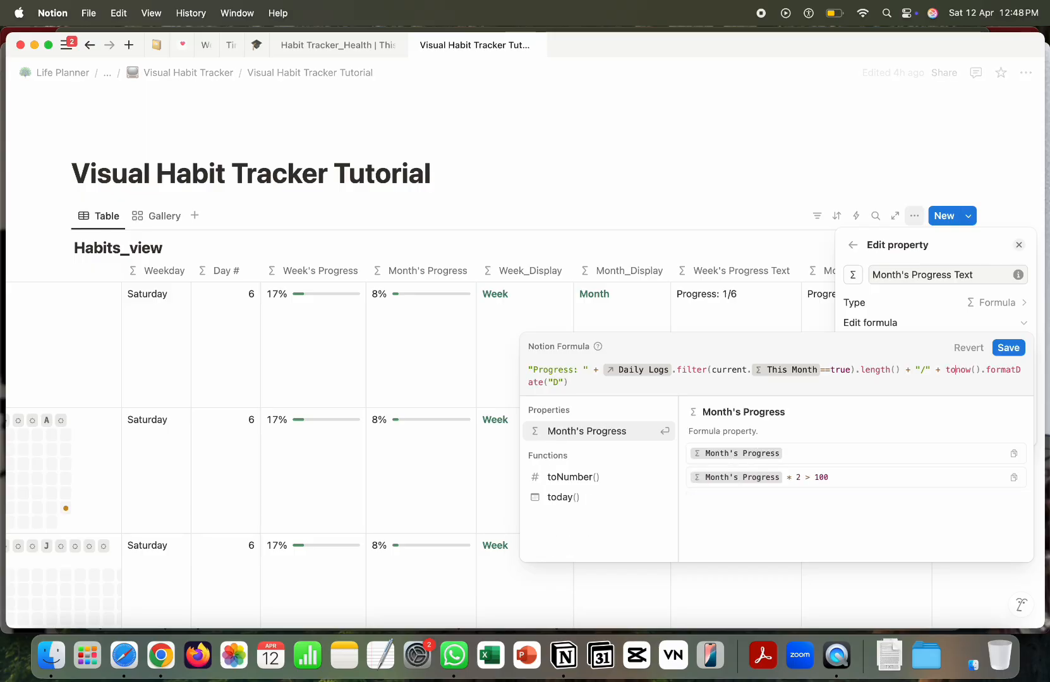
text(()
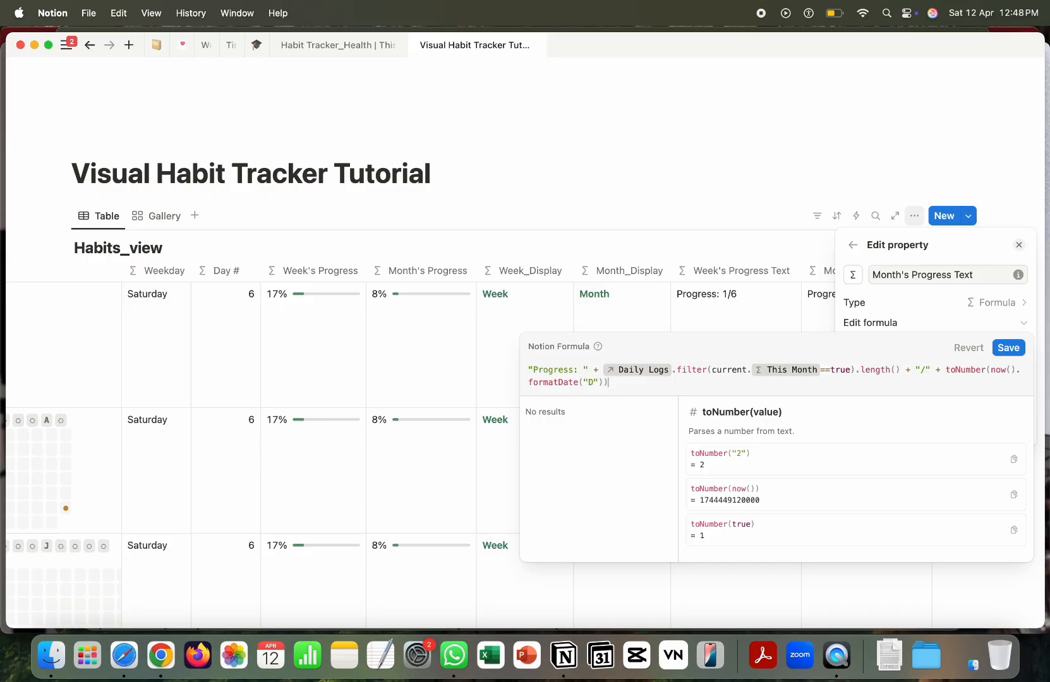
click(1009, 348)
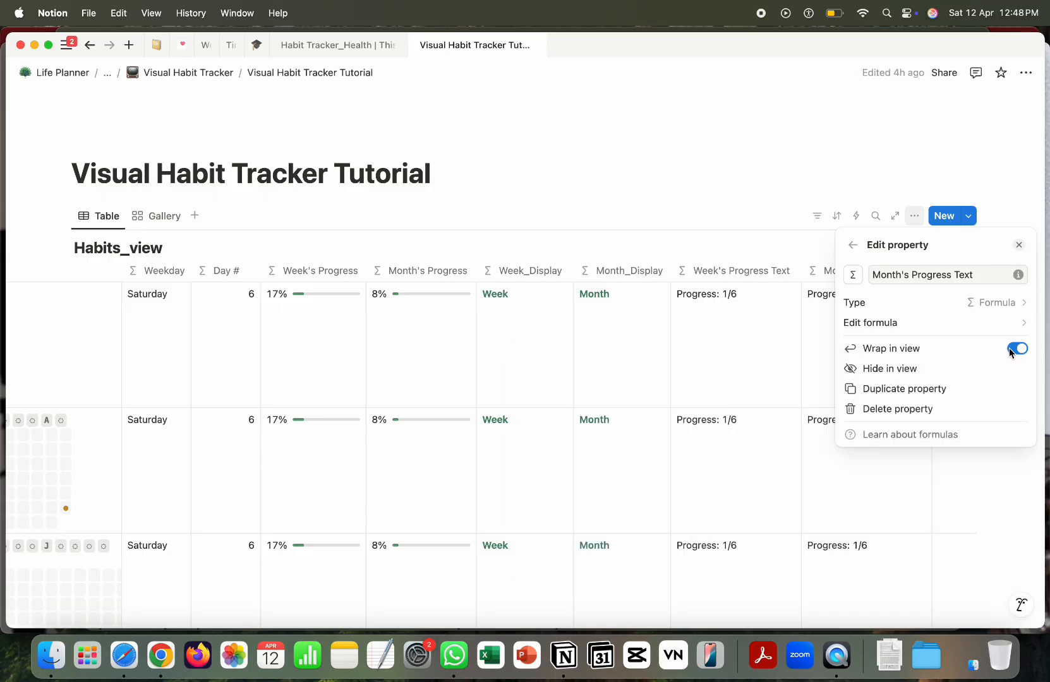
click(1019, 245)
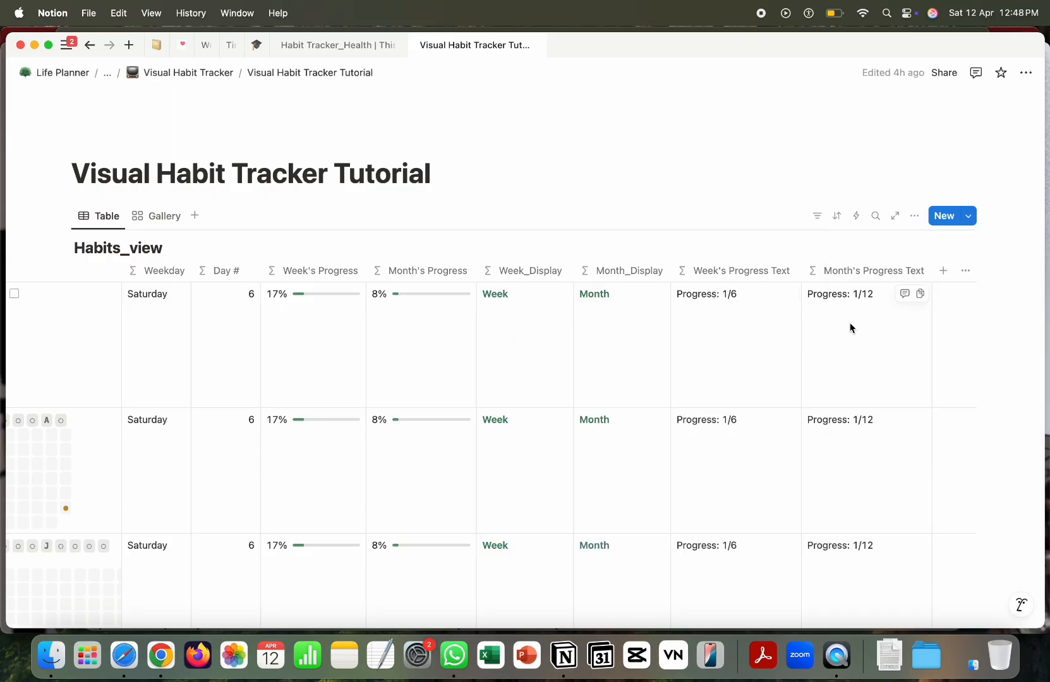
Step: Show the Month's Progress Text and Week's Progress Text properties on the Habits_view gallery cards
scroll(690, 346, left, 2)
scroll(690, 346, left, 10)
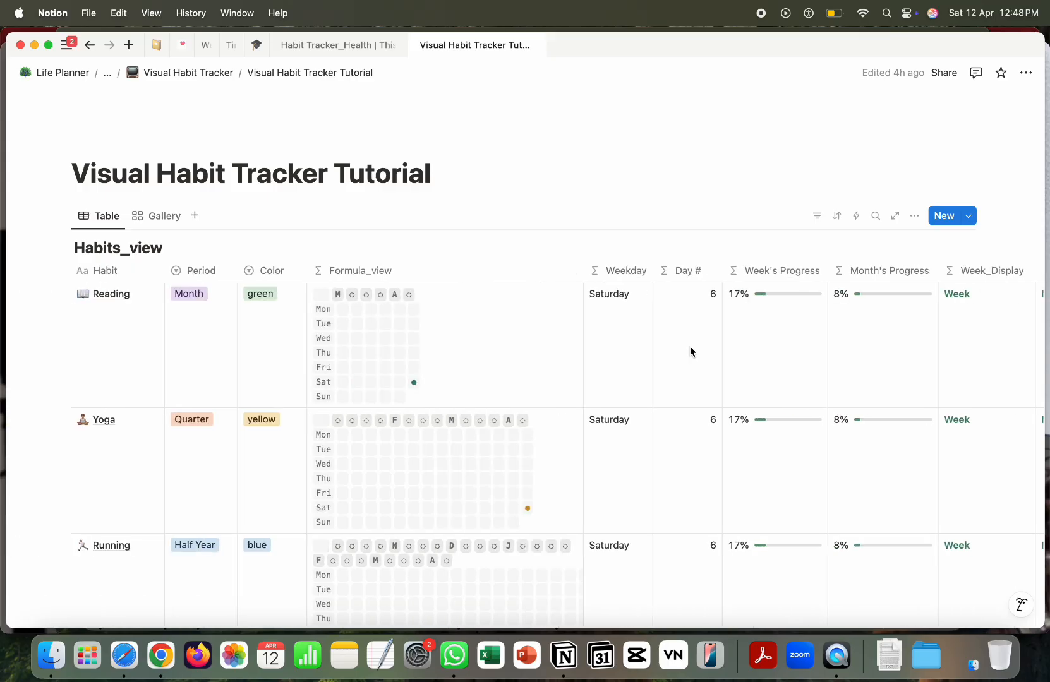
click(158, 218)
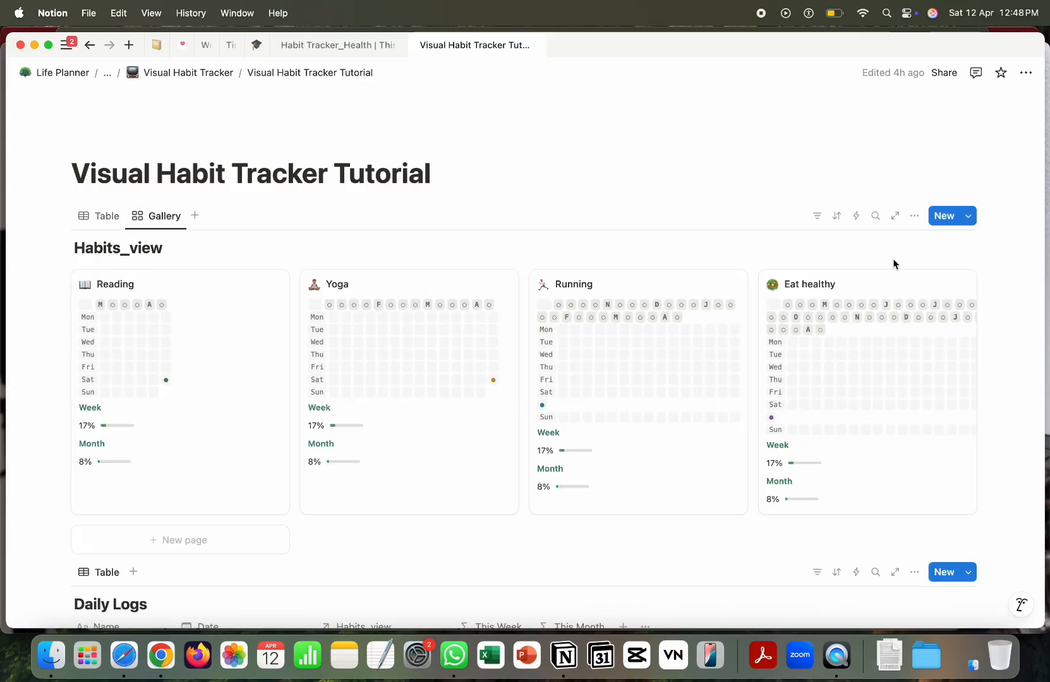
click(916, 216)
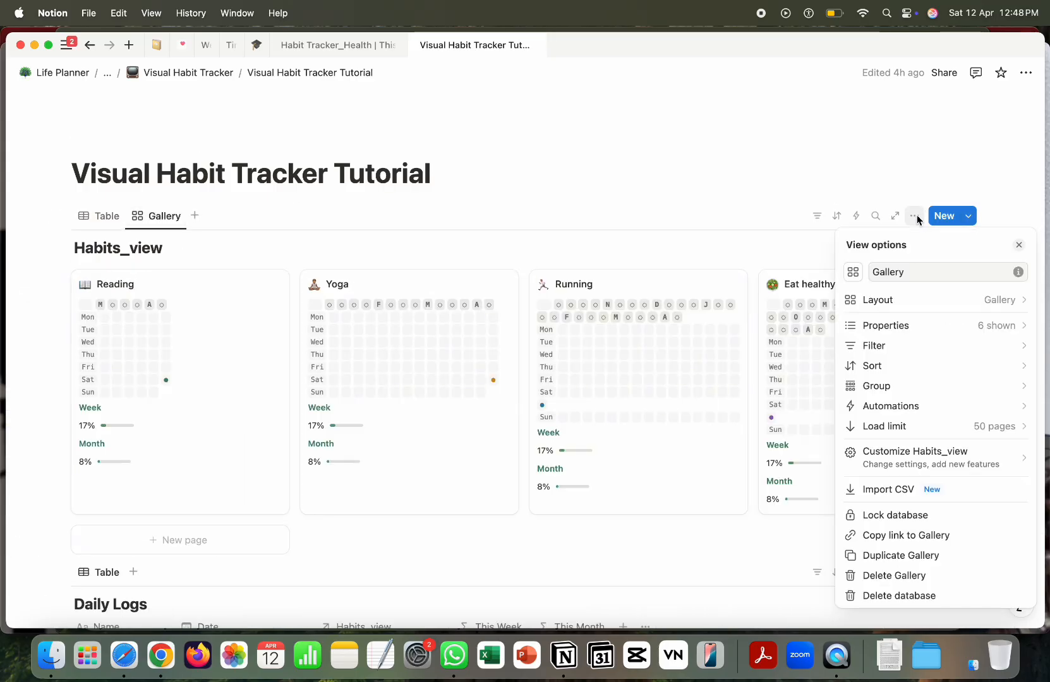
click(1027, 328)
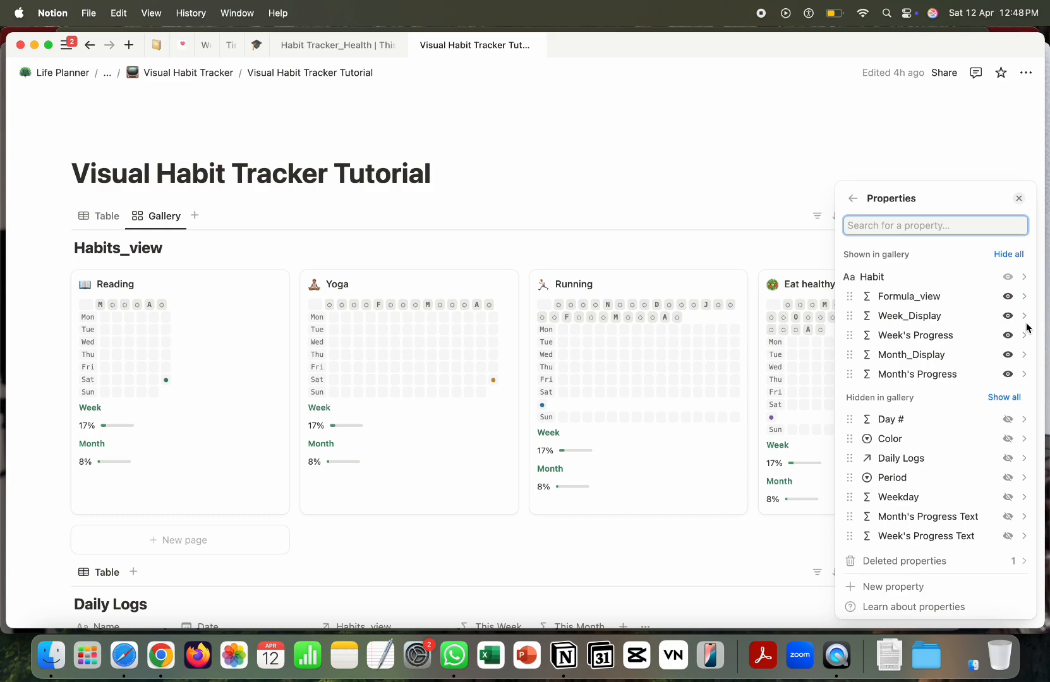
click(1008, 518)
click(1007, 537)
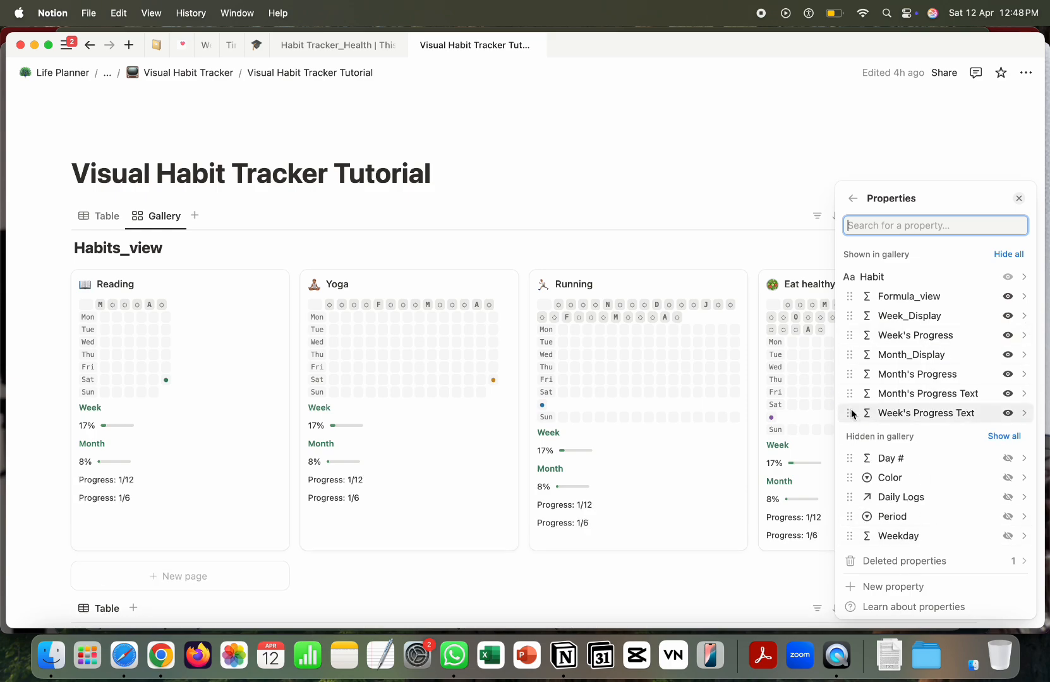
Step: Reorder the gallery properties so Week's Progress Text precedes Week's Progress and Month's Progress Text precedes Month's Progress
drag(851, 414, 851, 336)
drag(852, 414, 852, 400)
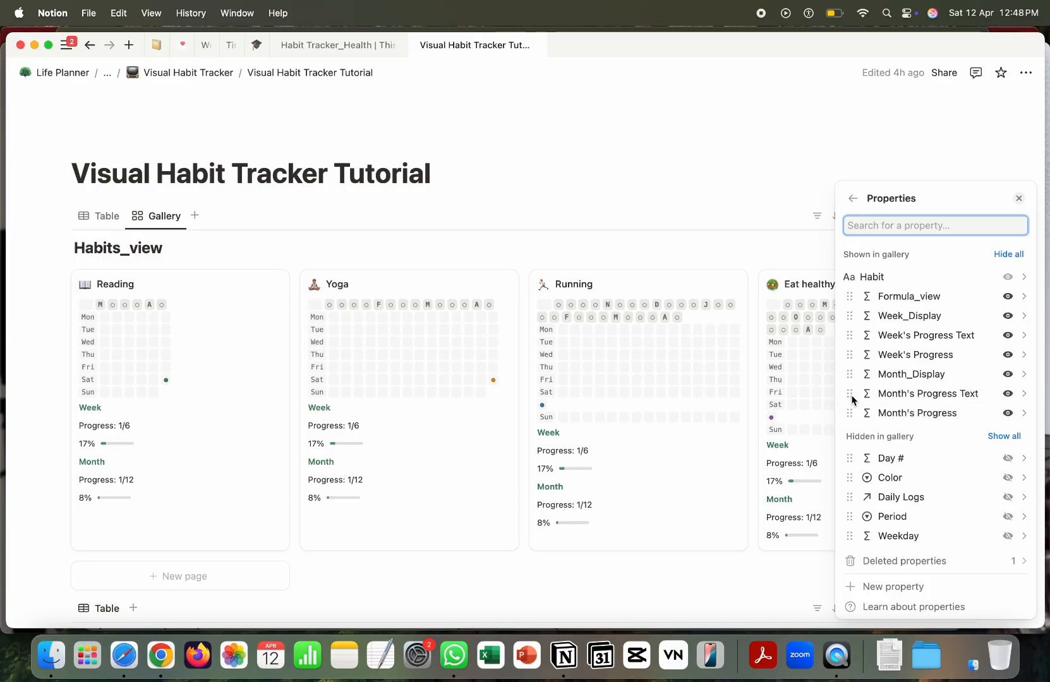
click(1018, 198)
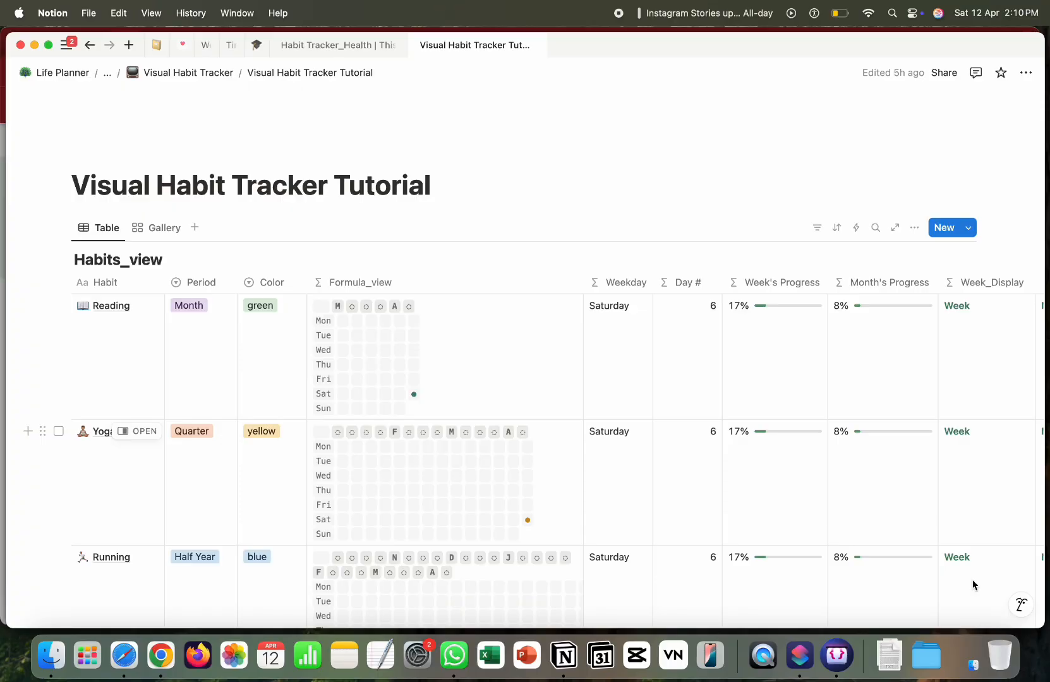
Step: Switch to Shortcuts and examine the API key text action at the start of the Visual Habit Tracker YouTube Tutorial shortcut
click(797, 663)
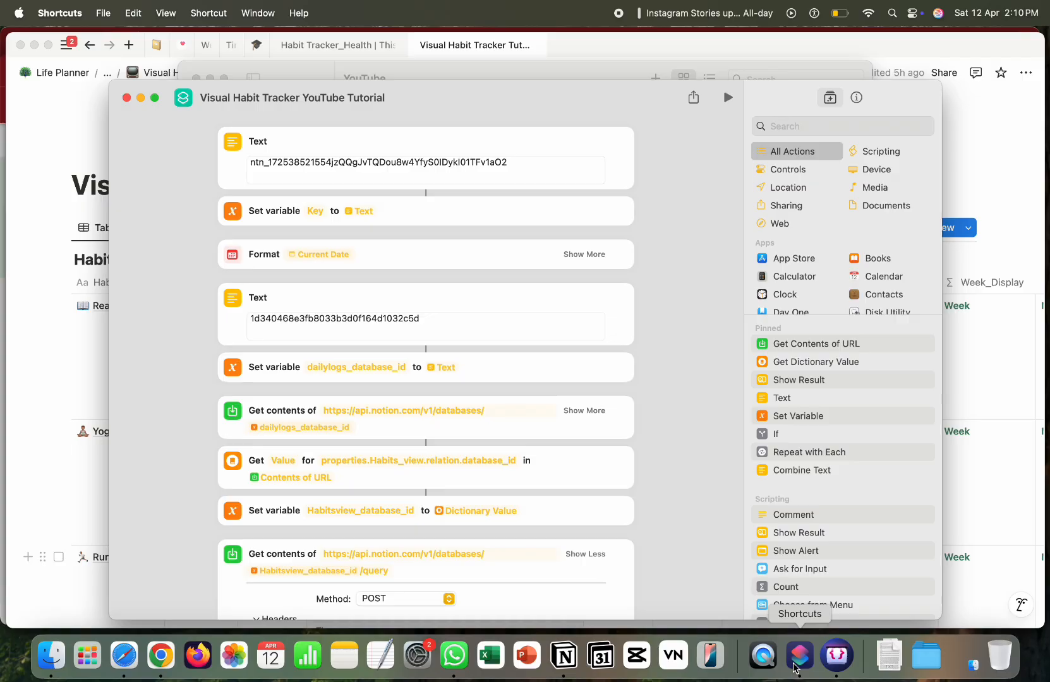
scroll(619, 486, down, 1)
scroll(619, 486, up, 1)
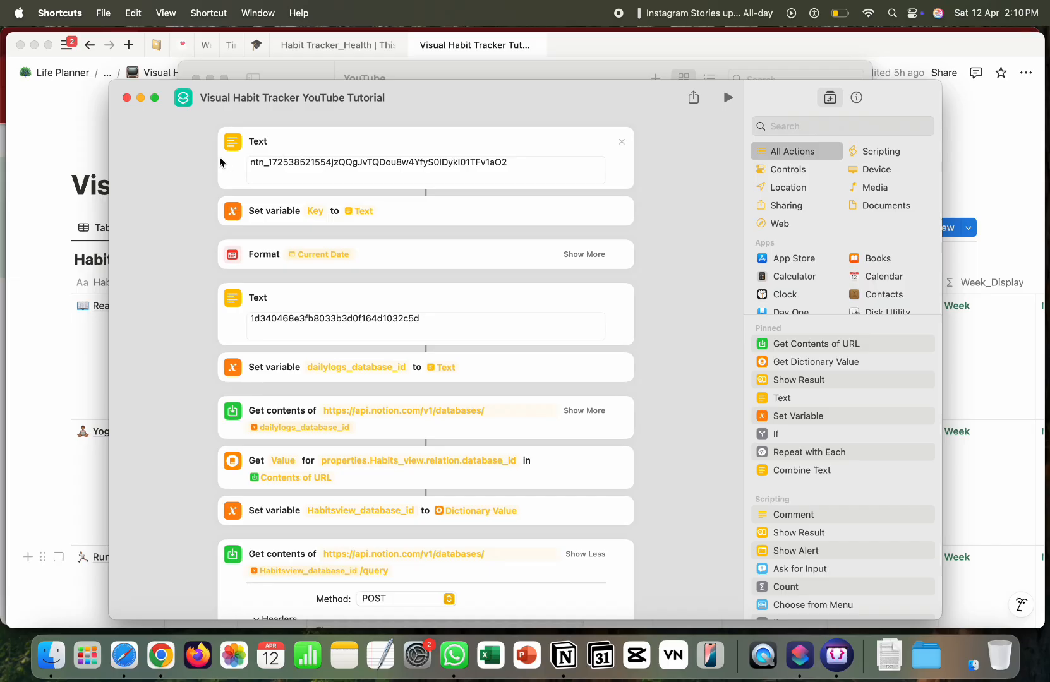
double_click(250, 162)
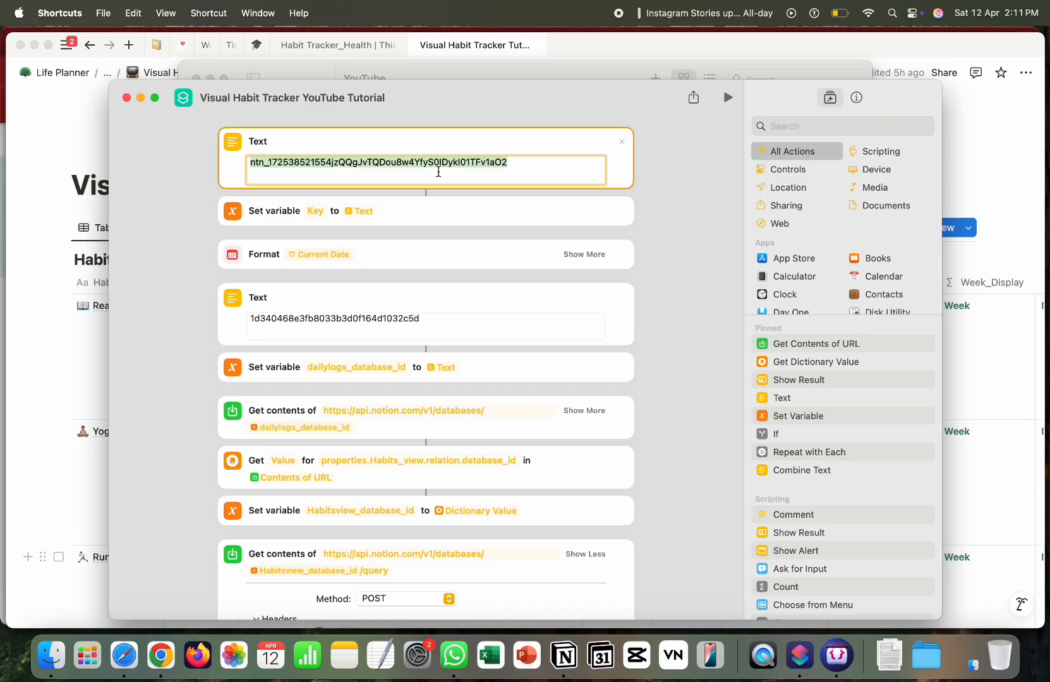
Step: Return to Notion and open the Habits_view database as a full page
click(989, 199)
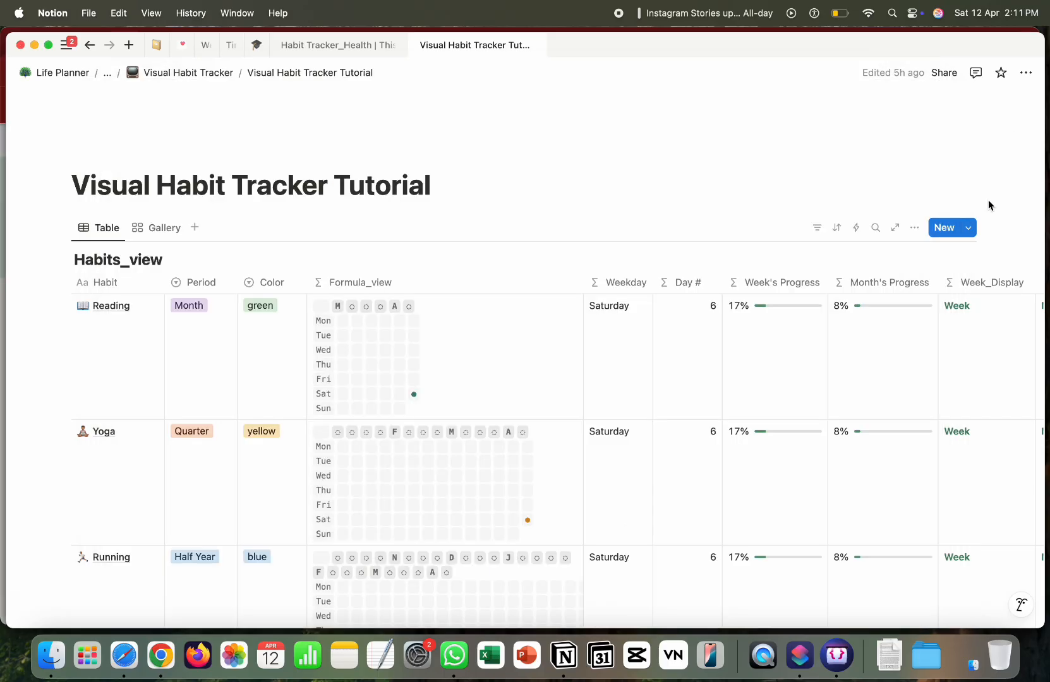
scroll(279, 379, down, 2)
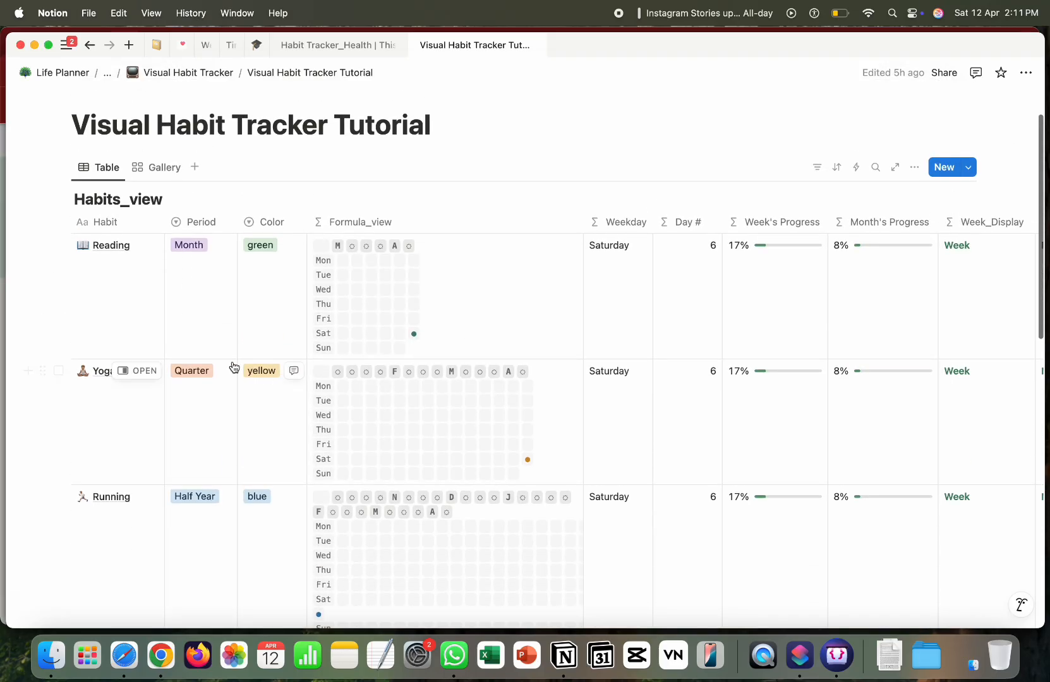
scroll(129, 367, down, 4)
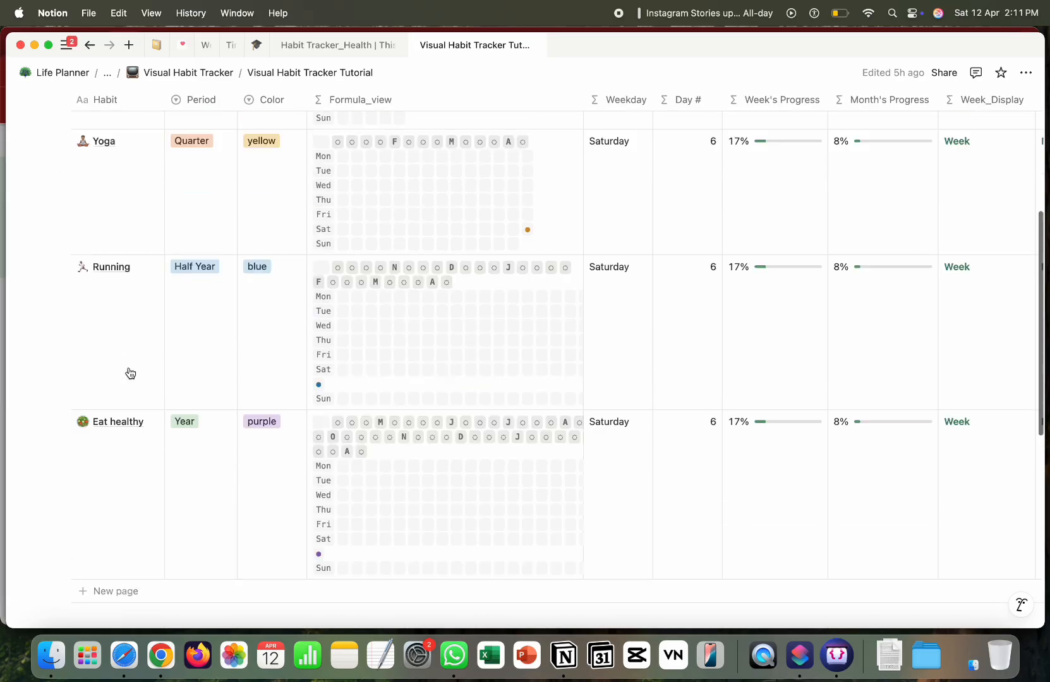
scroll(129, 373, up, 5)
click(63, 226)
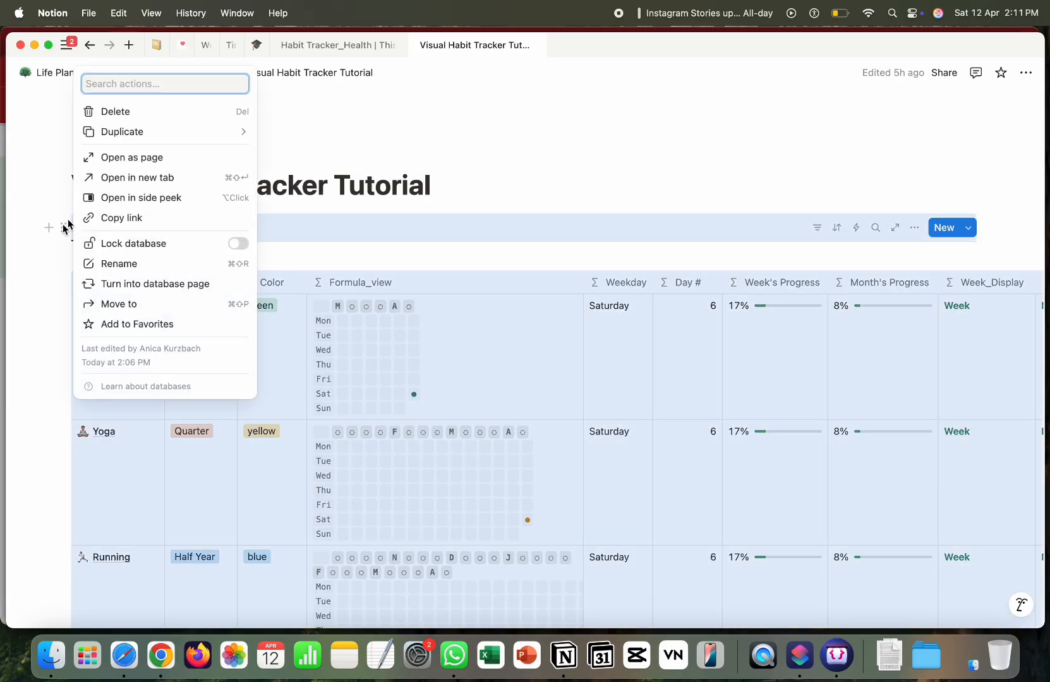
click(136, 157)
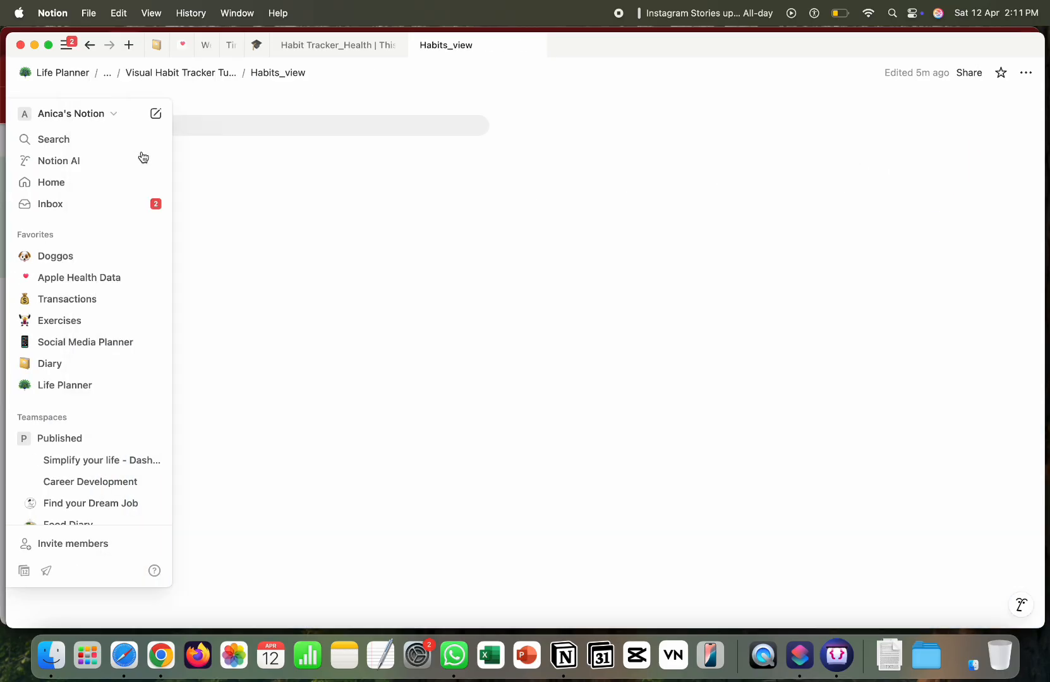
Step: Open the connection settings from the Habits_view page and go to Notion's page for developing or managing integrations
click(1026, 76)
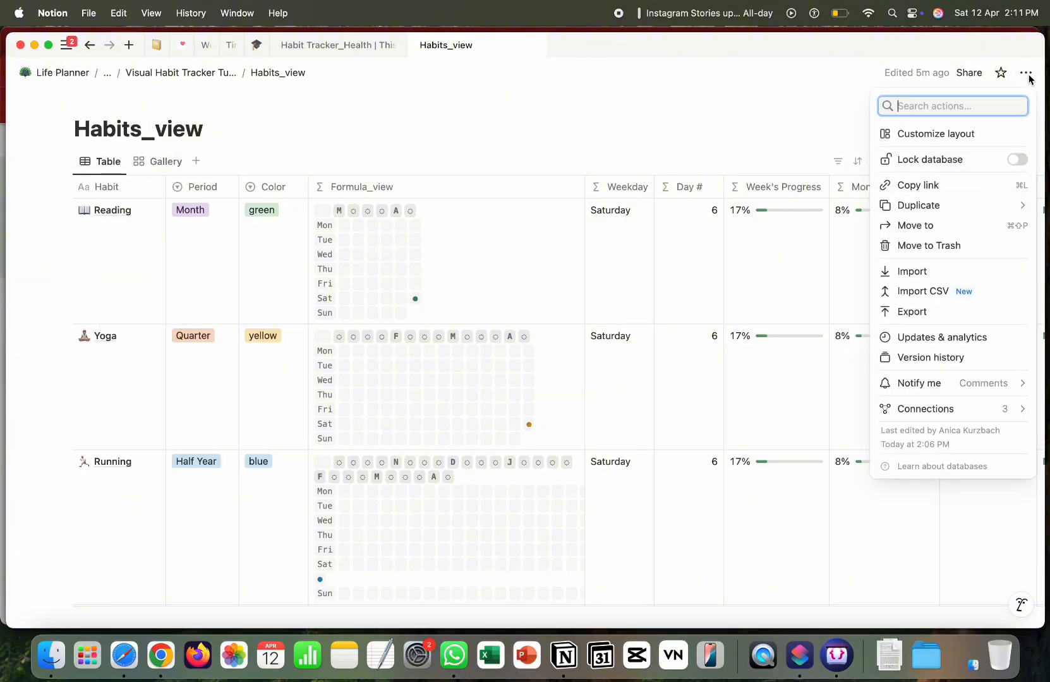
mouse_move(970, 411)
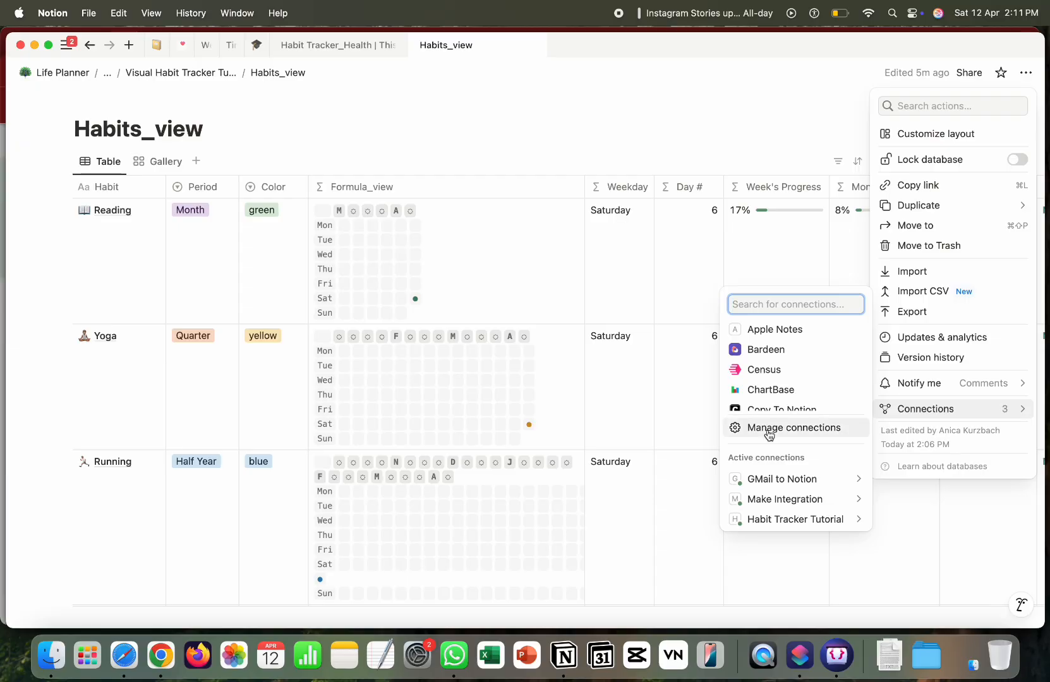
click(798, 428)
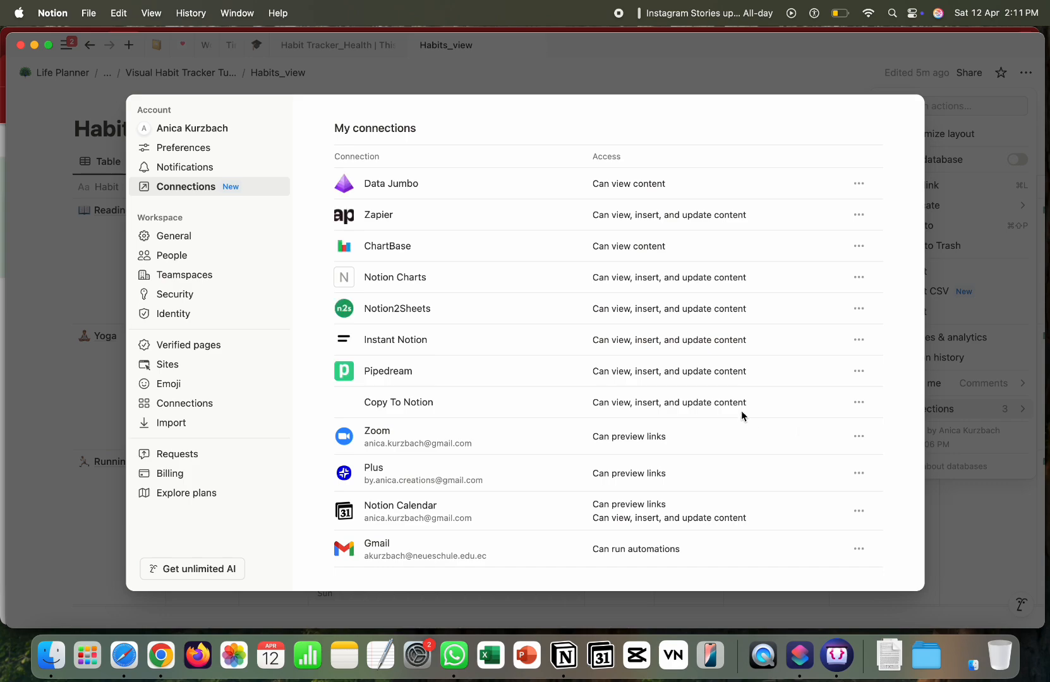
scroll(750, 422, down, 8)
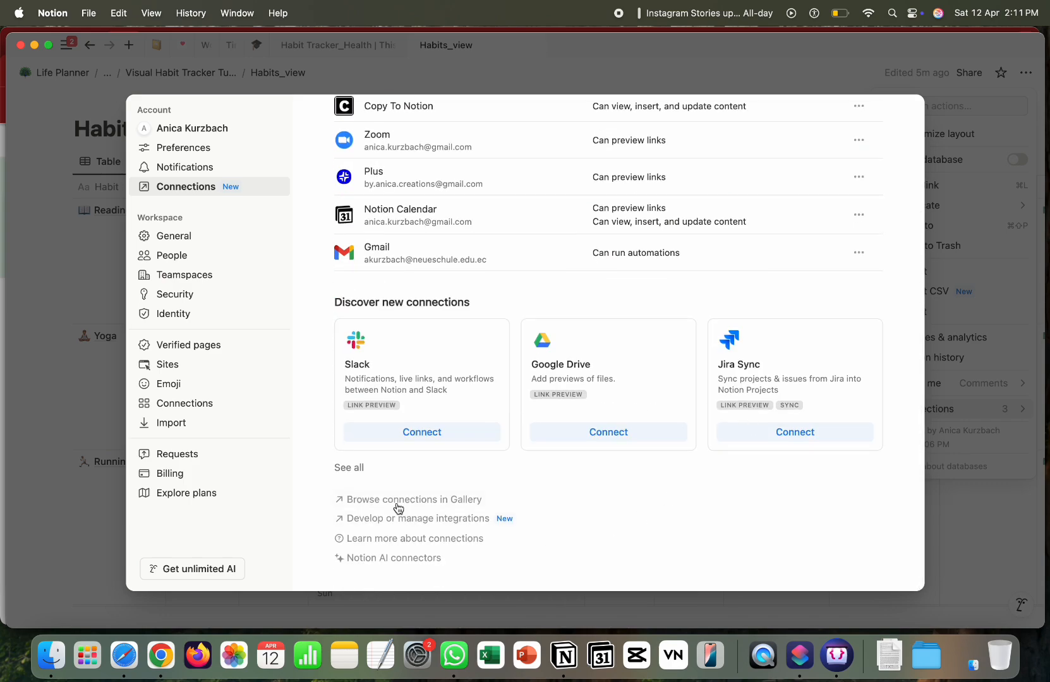
click(410, 518)
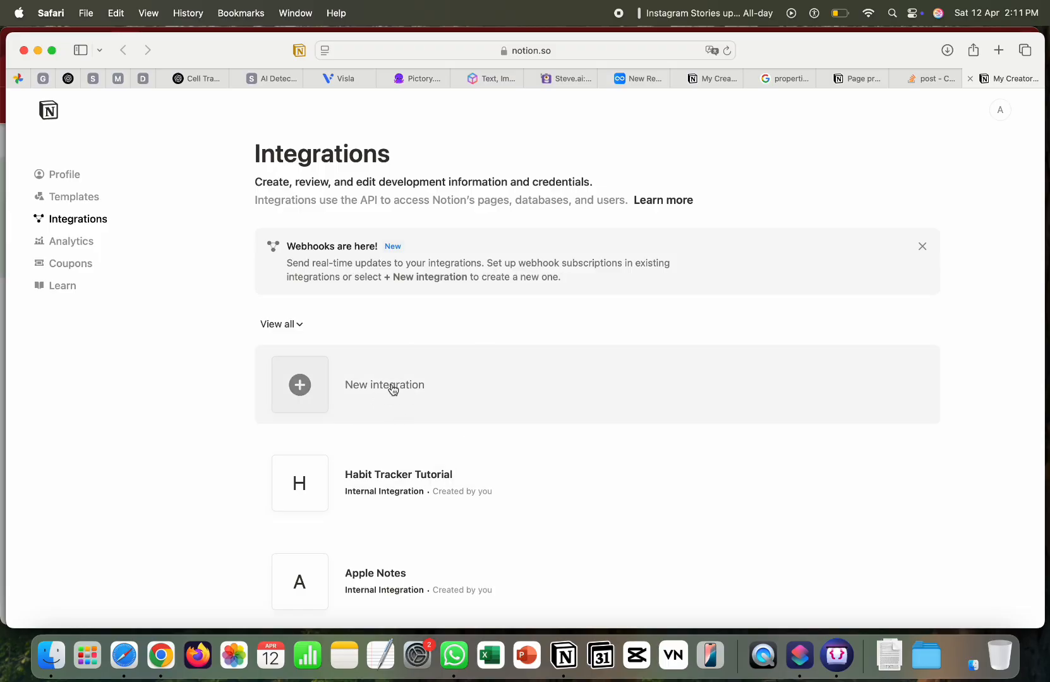
Step: Reveal and copy the Habit Tracker Tutorial integration's internal secret, and return to the API key text action in Shortcuts
click(408, 497)
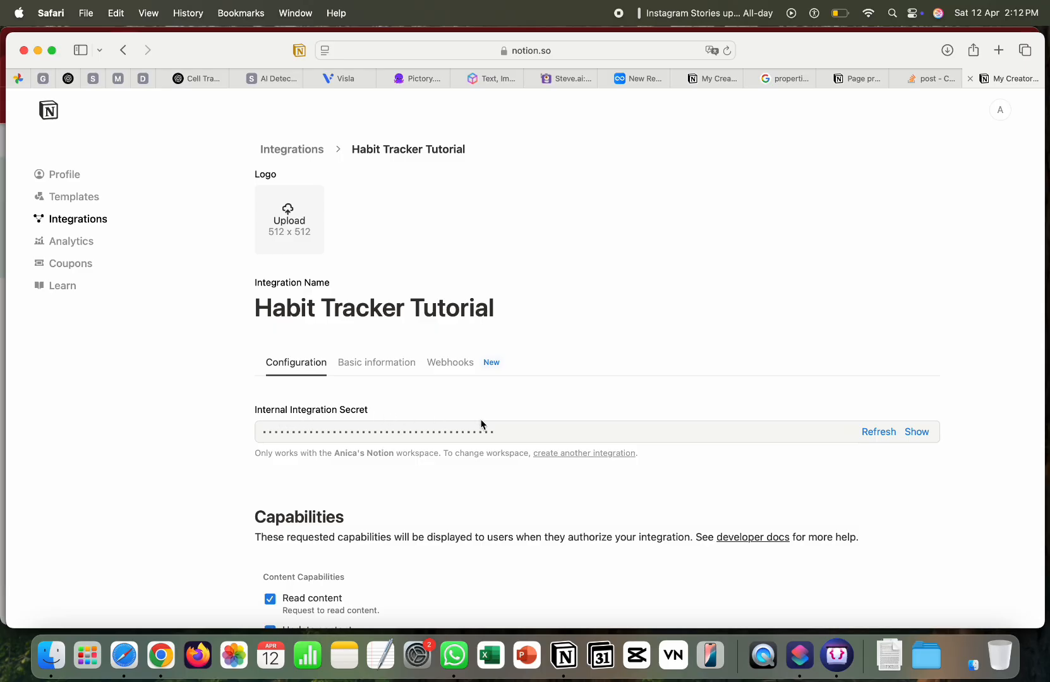
click(916, 433)
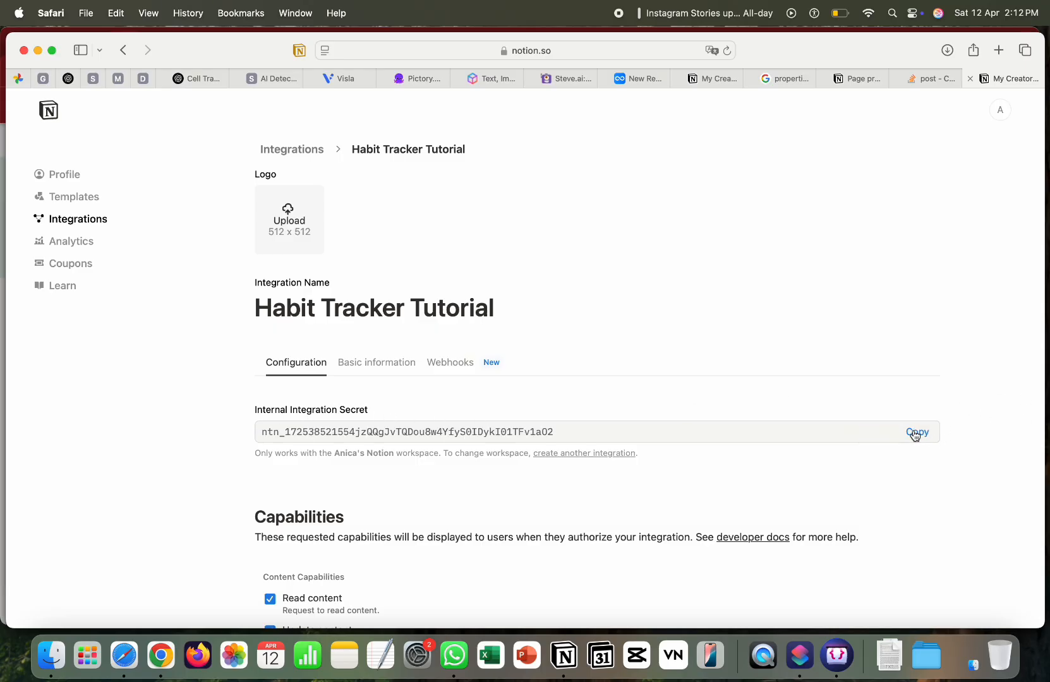
click(910, 434)
click(799, 657)
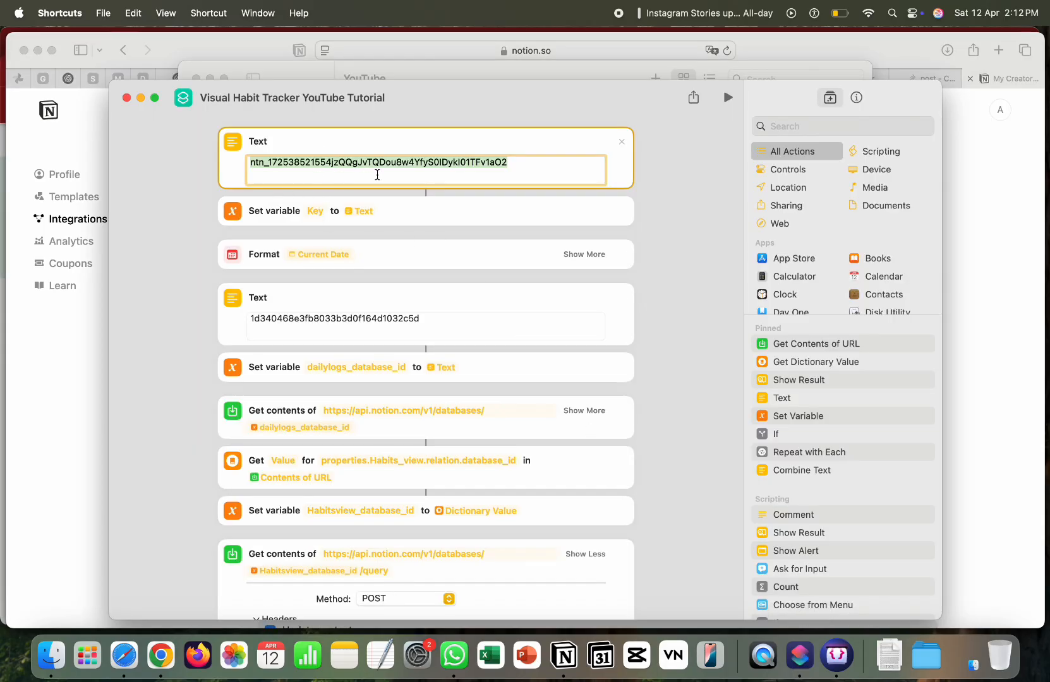
click(692, 264)
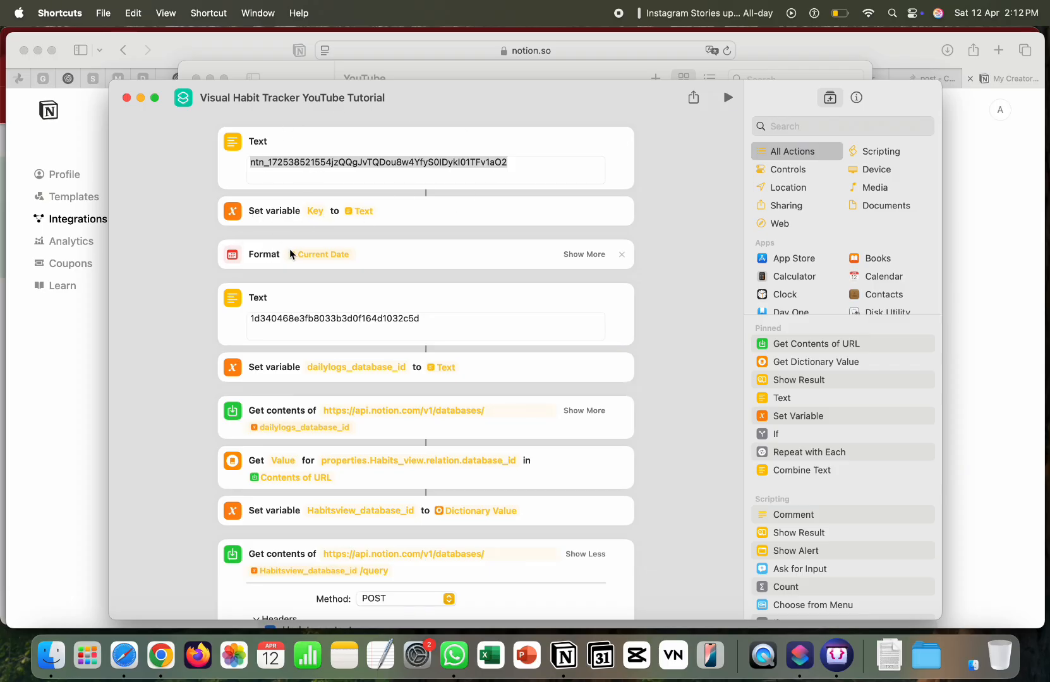
Step: Expand the Format Current Date action and examine its date format and ISO 8601 time options
click(384, 255)
click(581, 255)
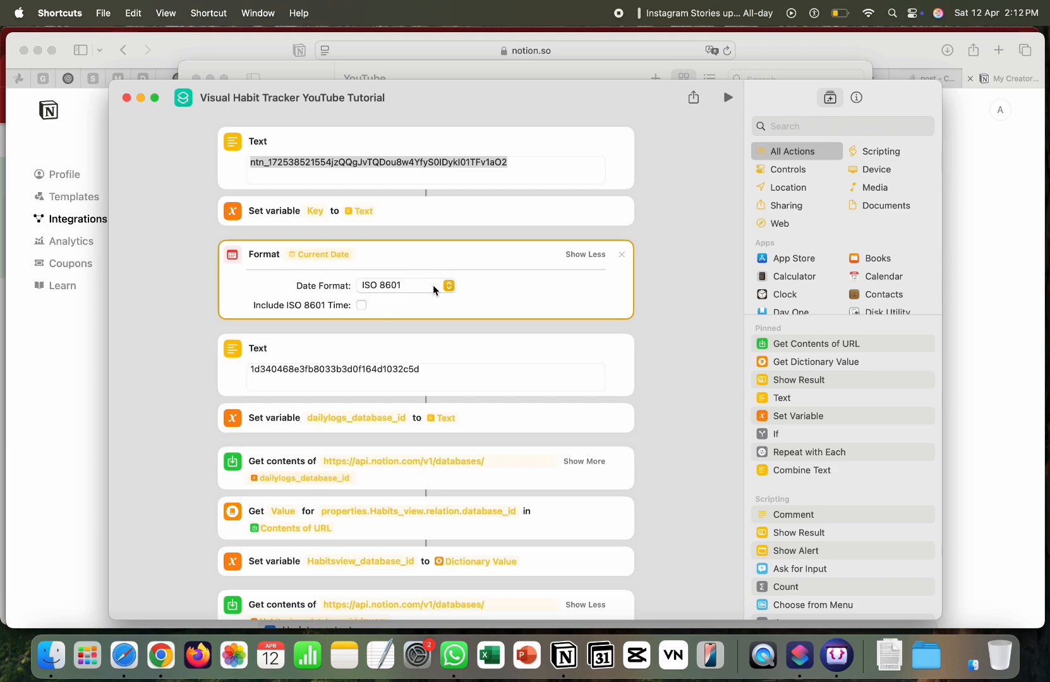
scroll(433, 285, down, 4)
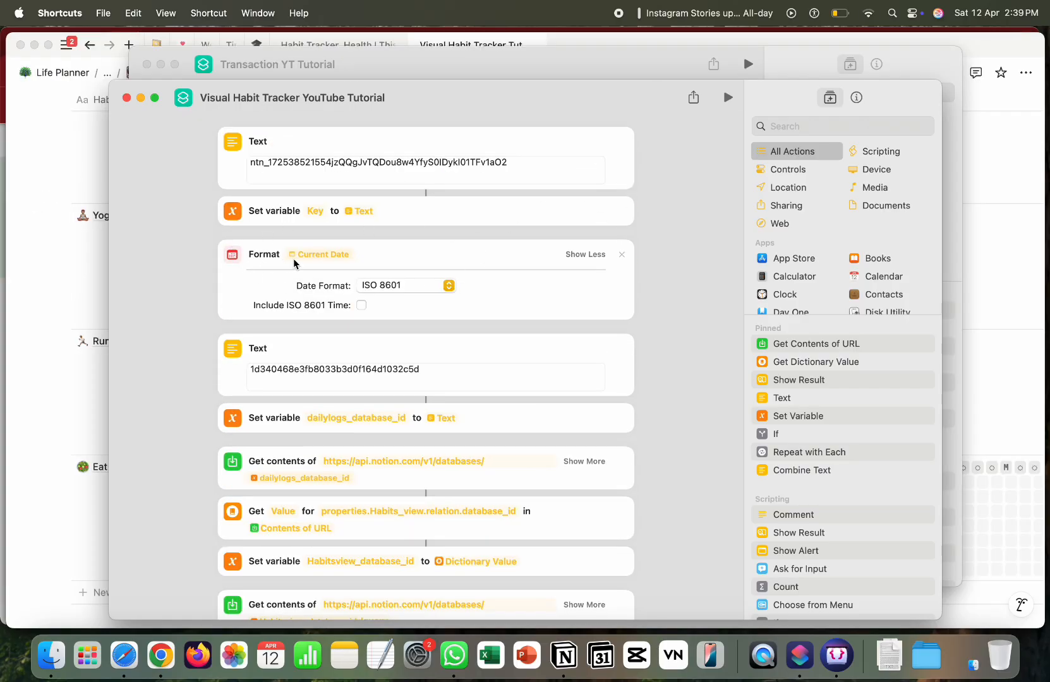
Step: Search the actions for "format" and add a Format Date action directly above the existing Format Current Date action
scroll(798, 338, down, 10)
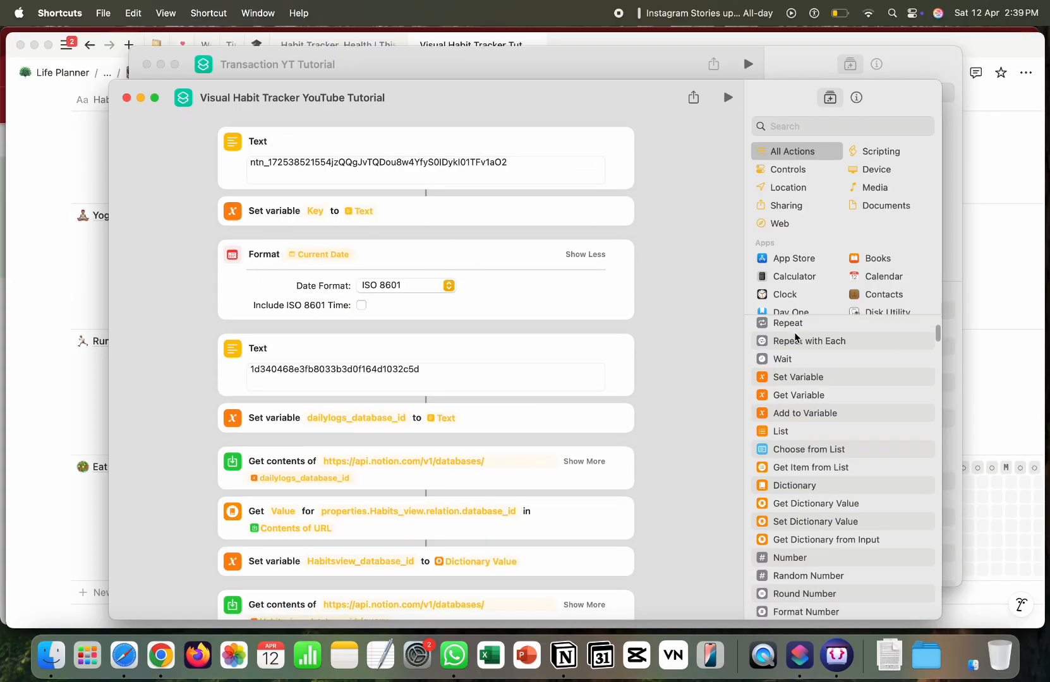
scroll(796, 337, up, 10)
click(800, 126)
text(fo)
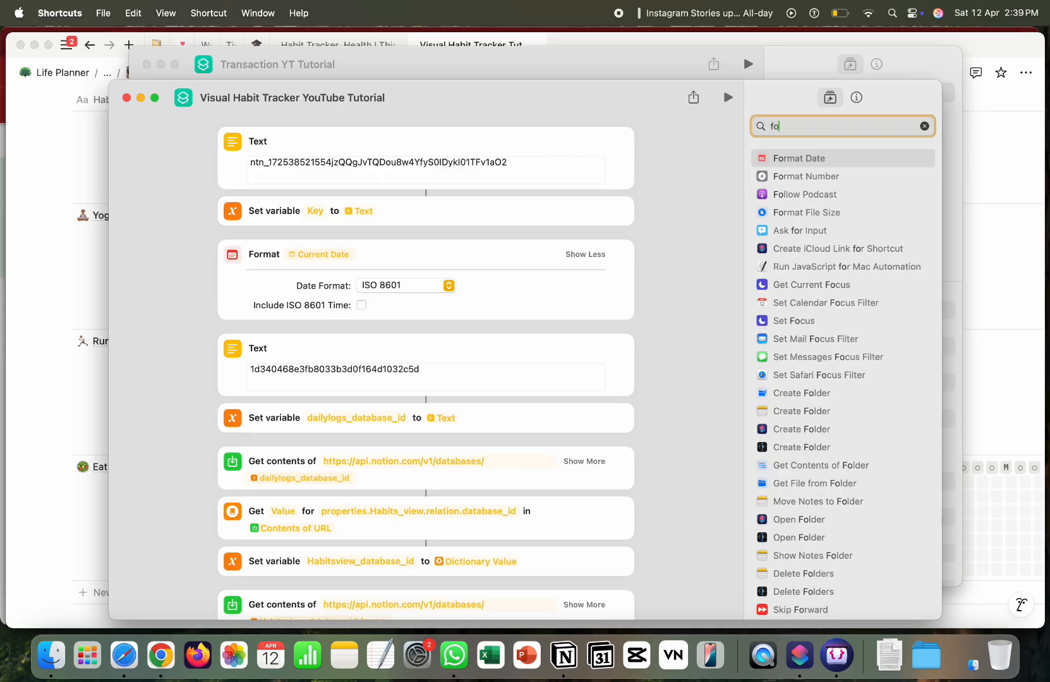
text(rmat)
drag(781, 158, 304, 257)
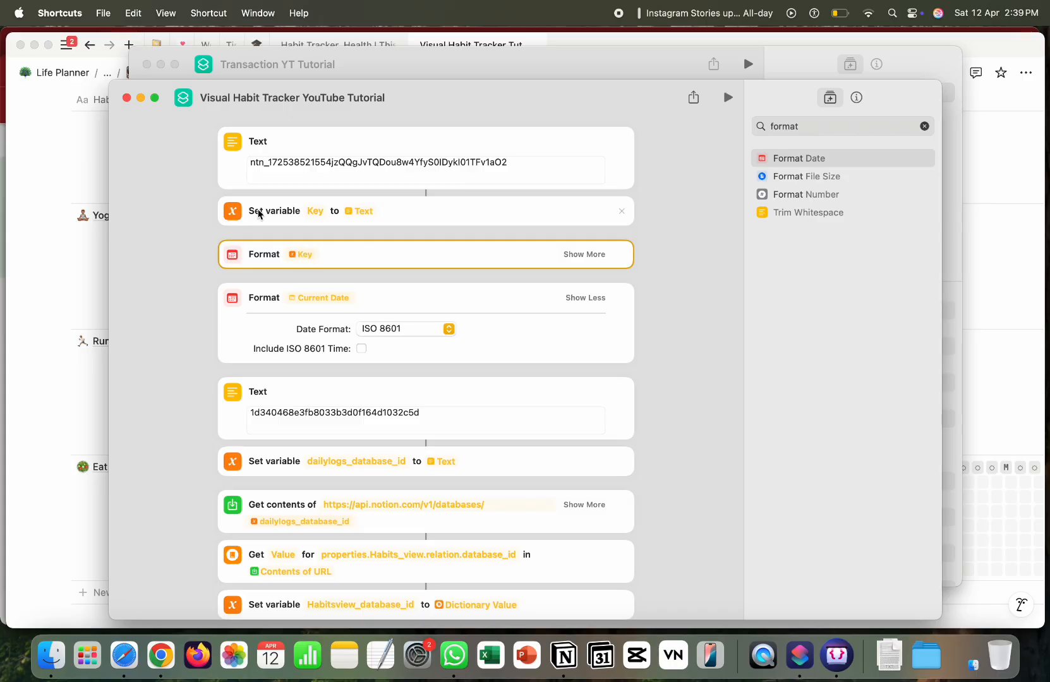
Step: Clear the Key variable from the new Format action, expand its options and use Current Date as its input
click(305, 254)
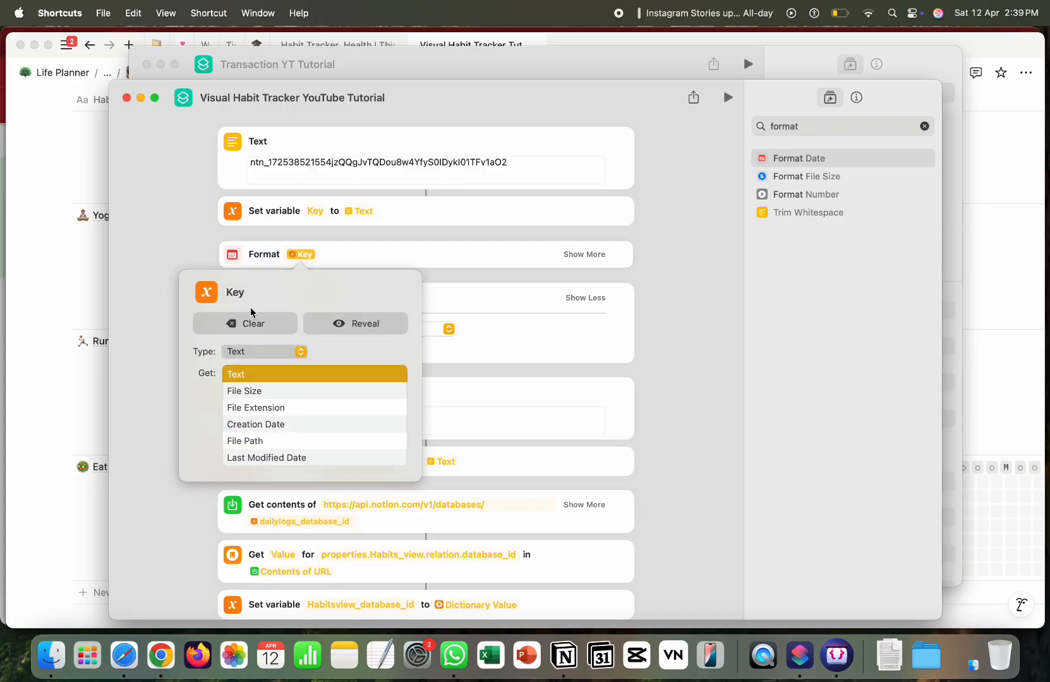
click(255, 324)
click(585, 255)
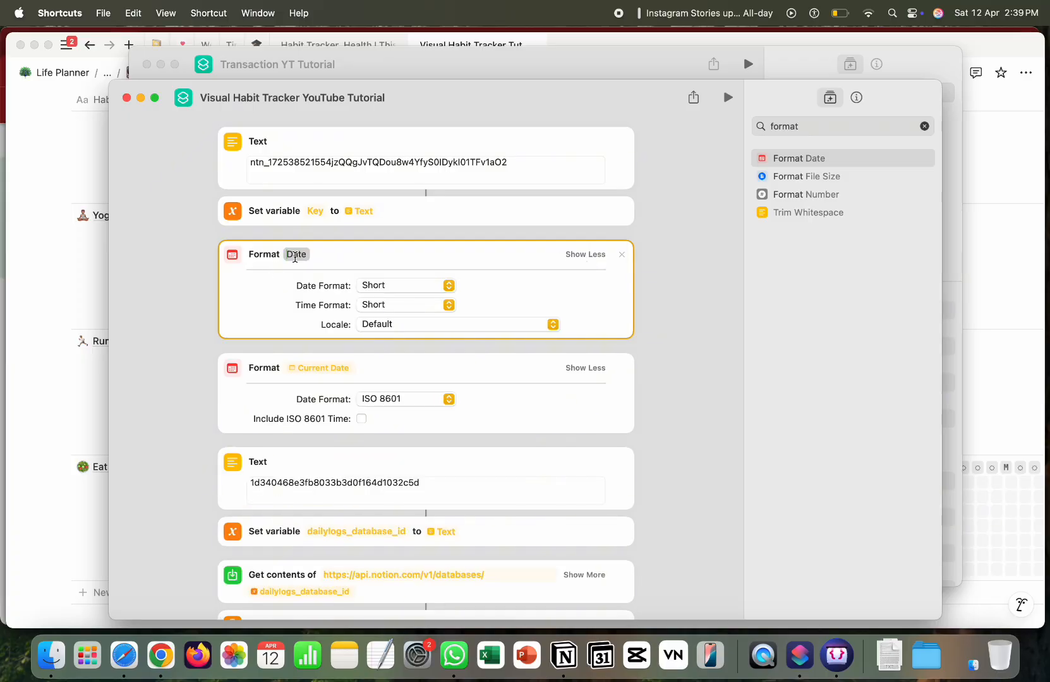
click(294, 255)
text(curr)
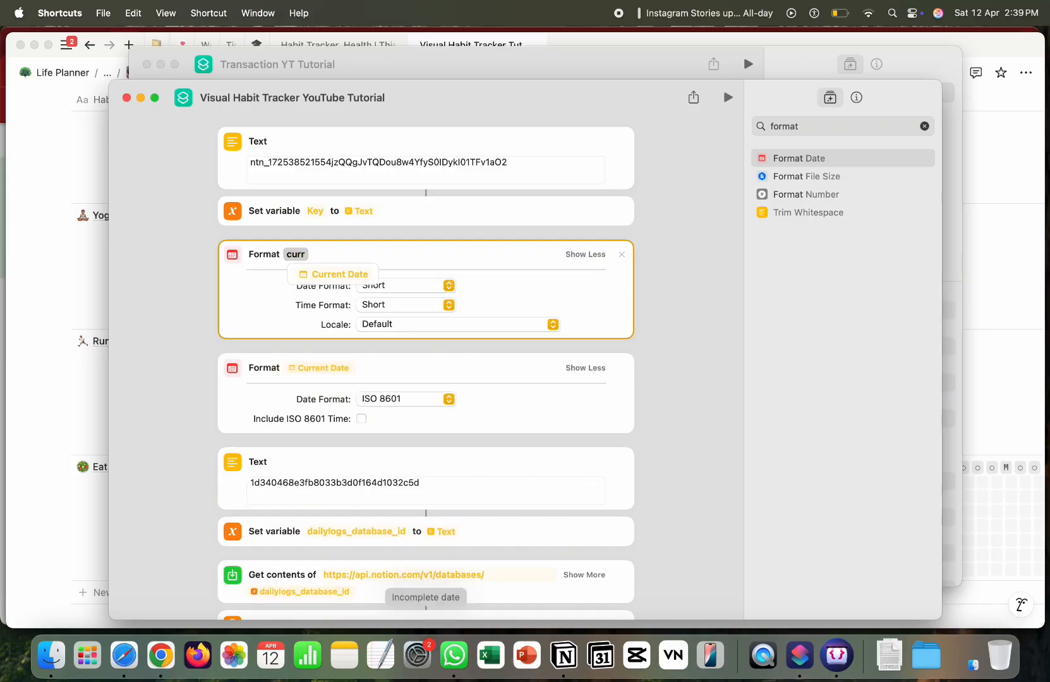
click(323, 277)
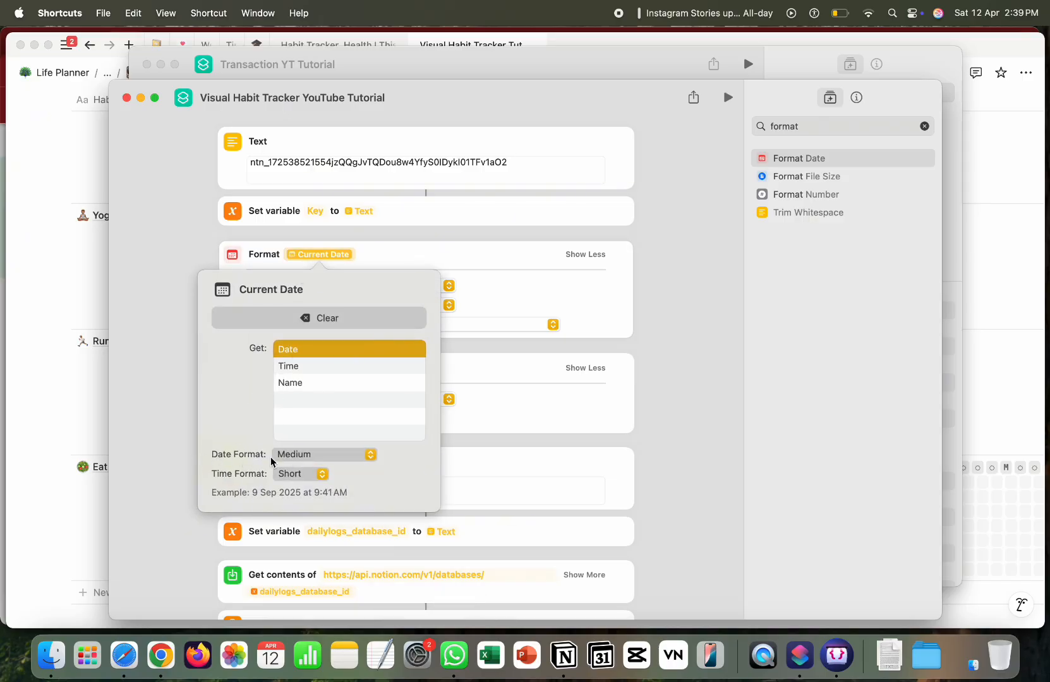
Step: Set the date format of the Current Date variable and the new Format action to ISO 8601, and delete that duplicate action
click(296, 456)
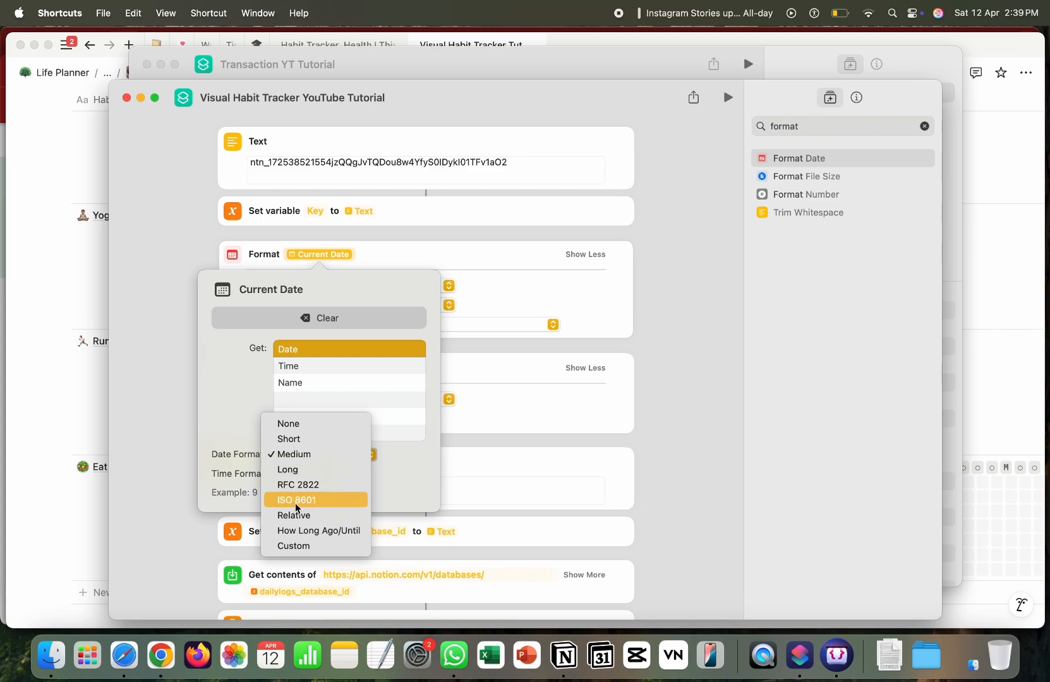
click(315, 501)
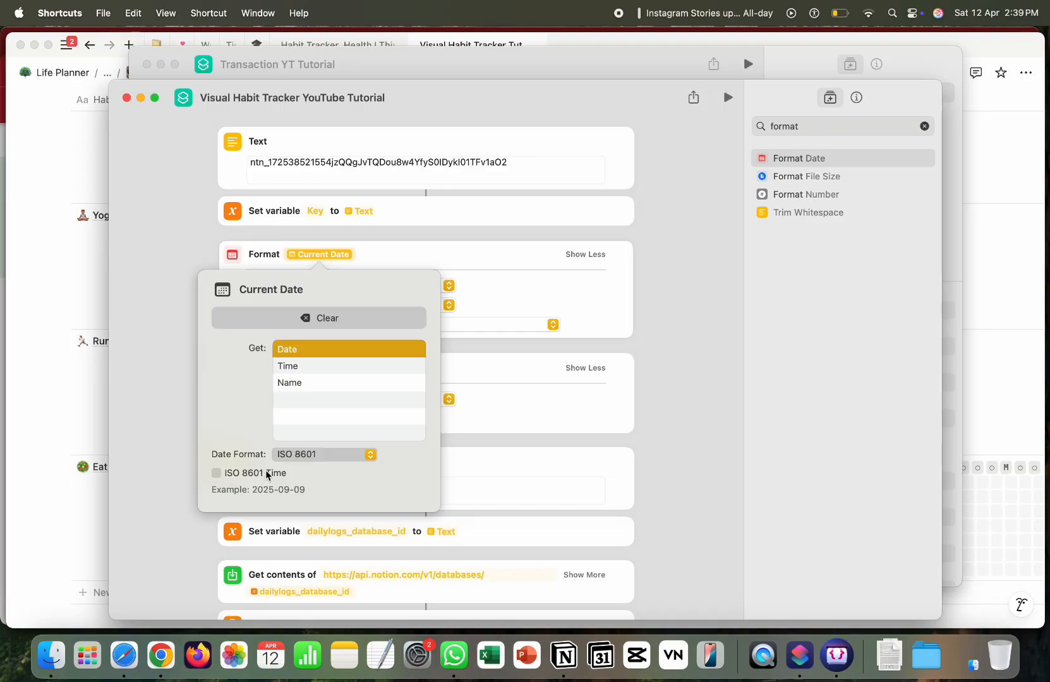
click(693, 278)
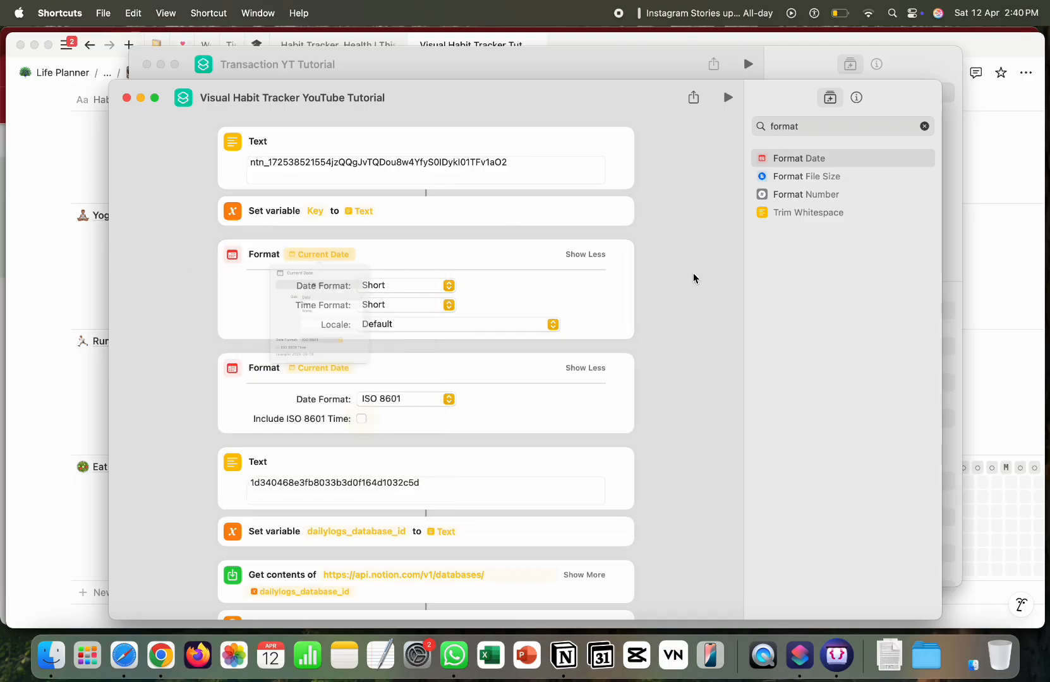
click(400, 288)
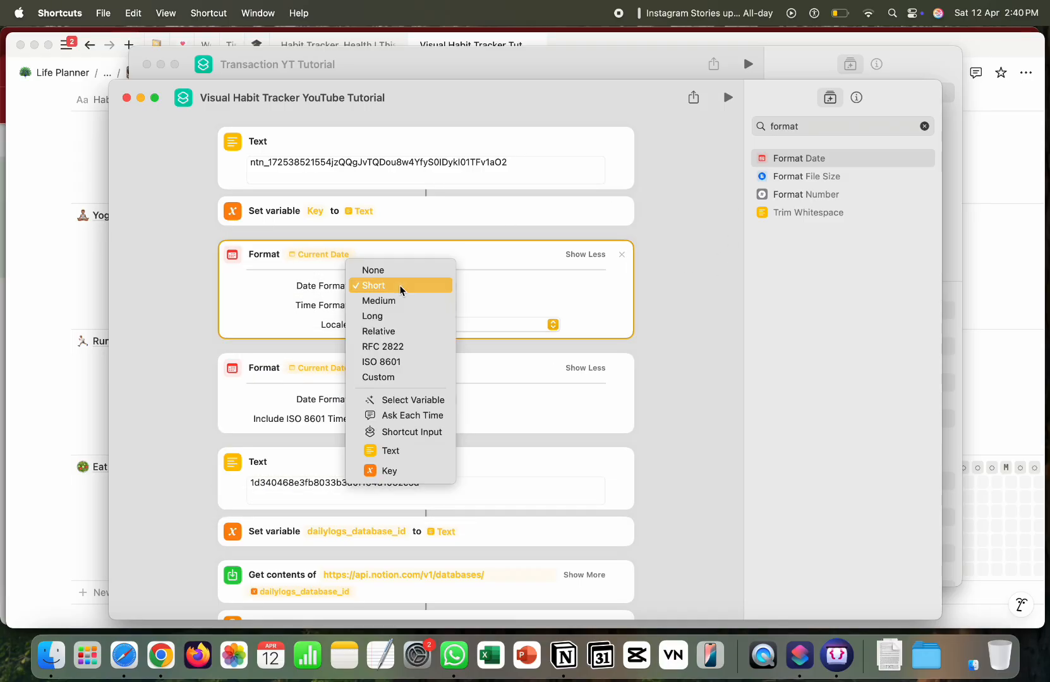
click(427, 363)
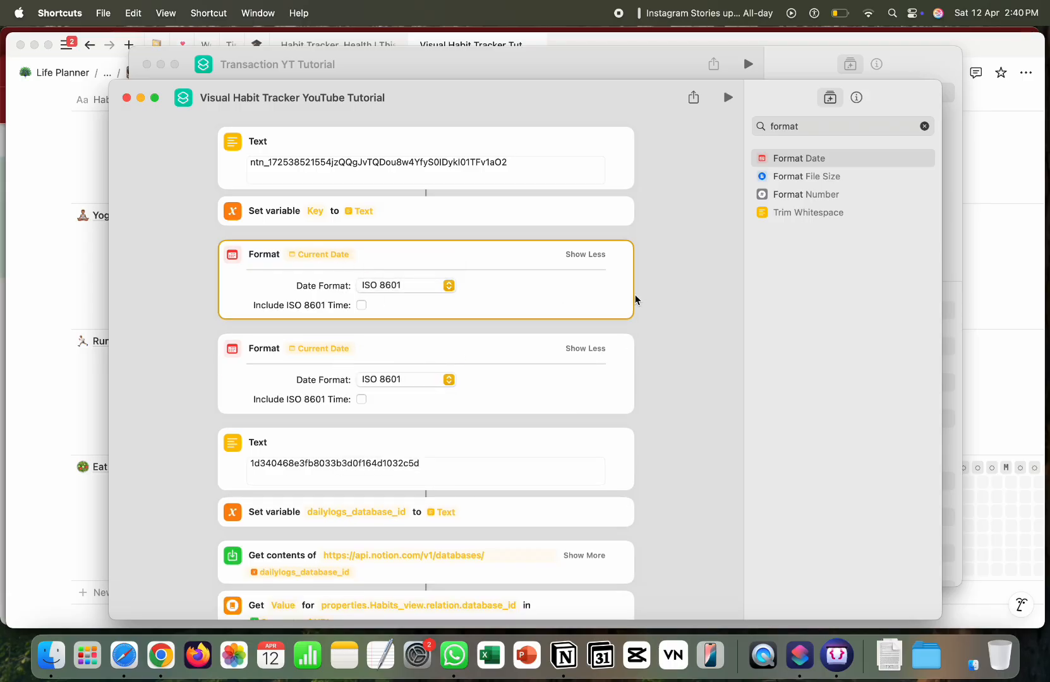
click(583, 255)
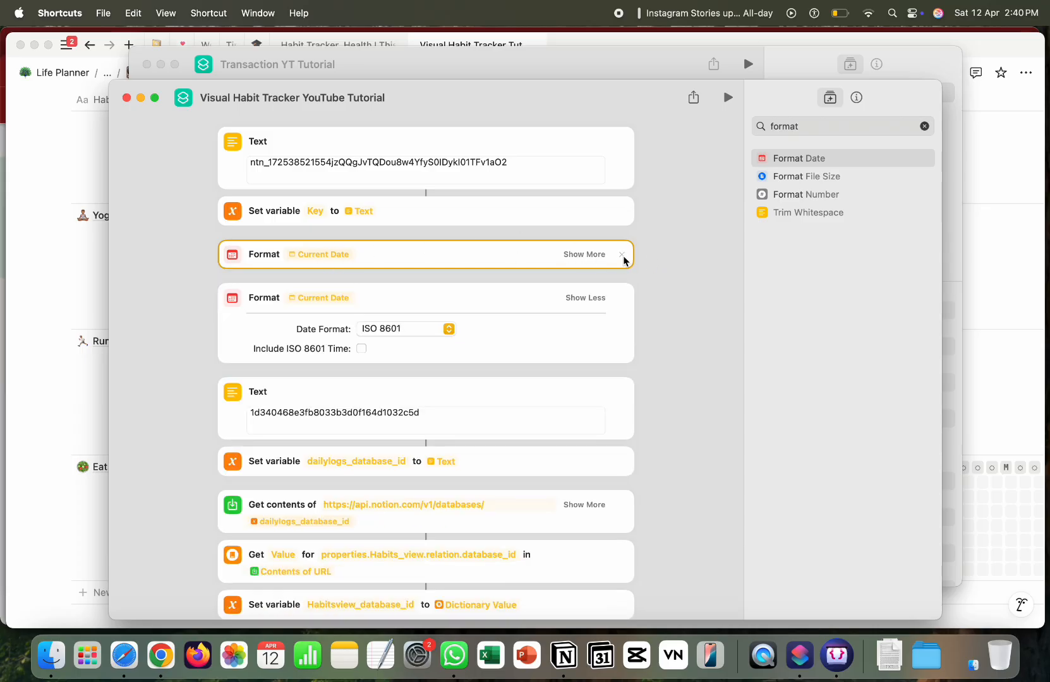
click(622, 255)
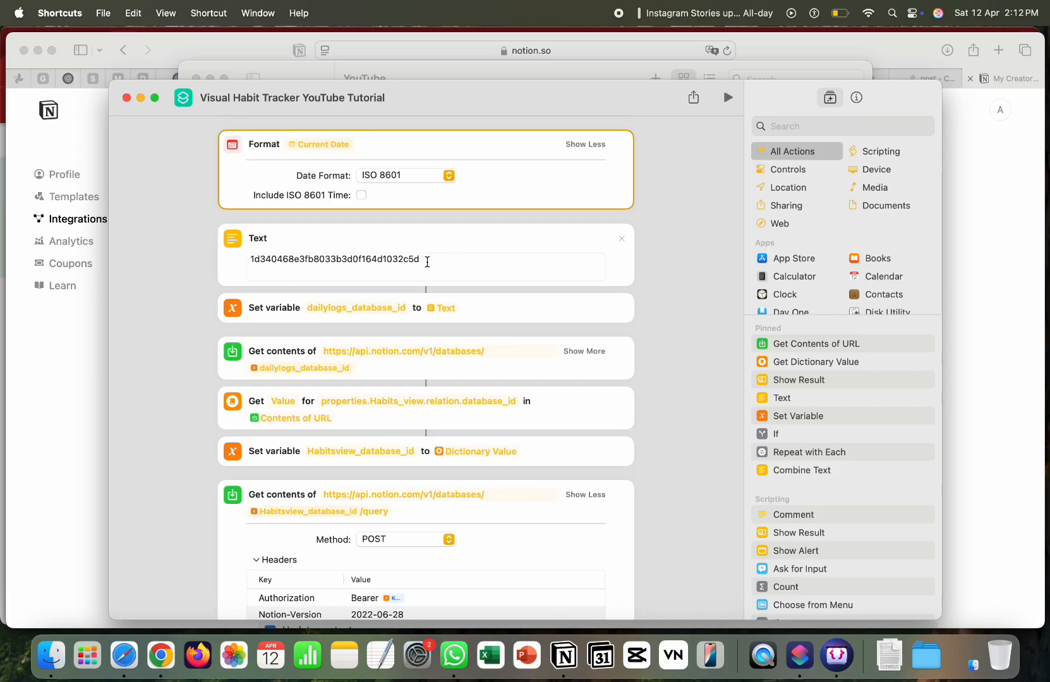
Step: Switch back to Notion, close the connection settings and copy the link of the Habits_view database
click(976, 285)
click(564, 657)
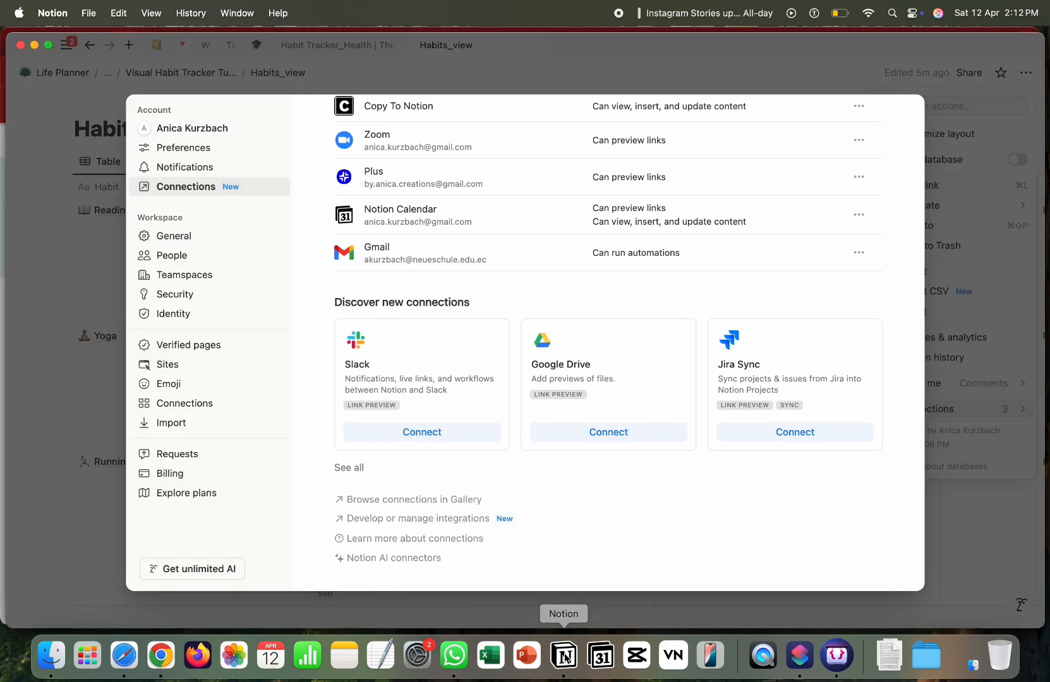
click(954, 520)
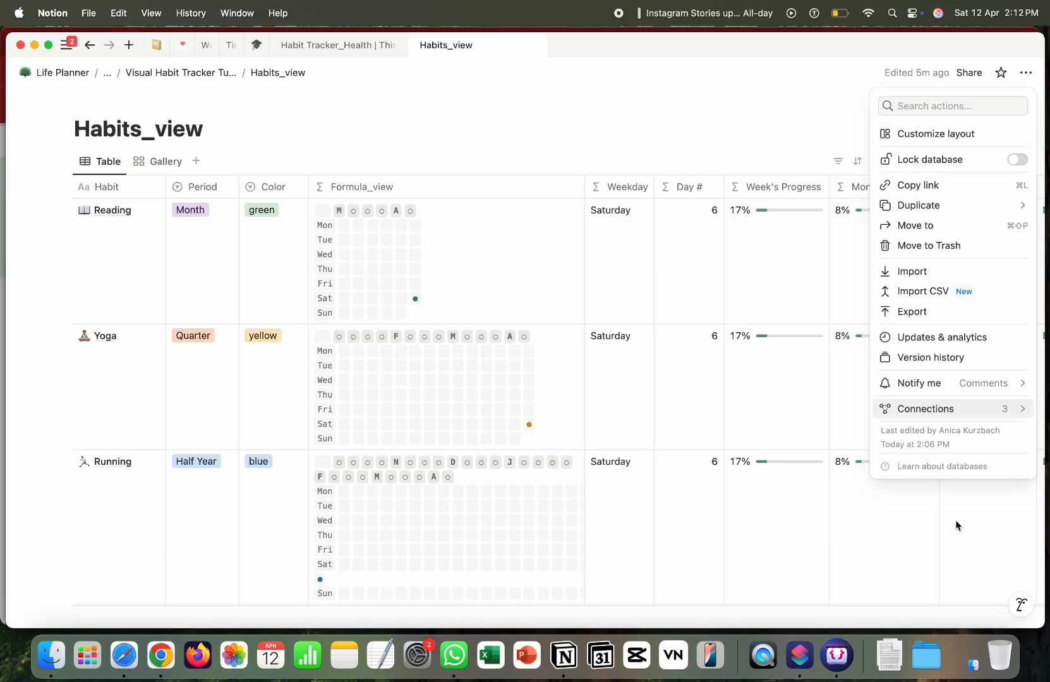
click(548, 122)
click(1026, 73)
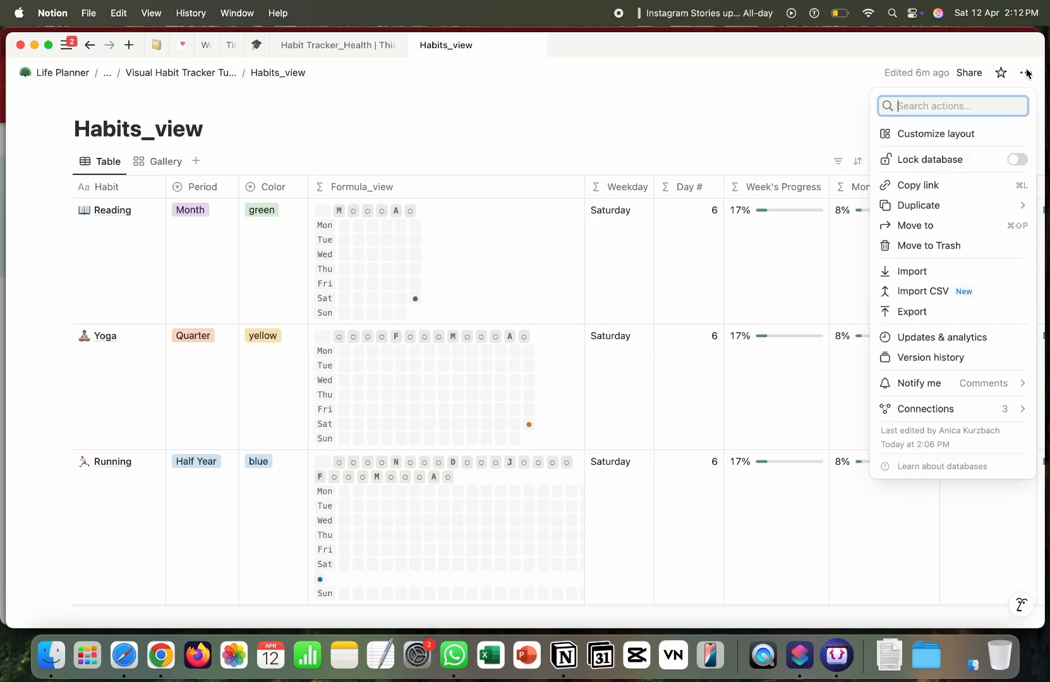
click(939, 183)
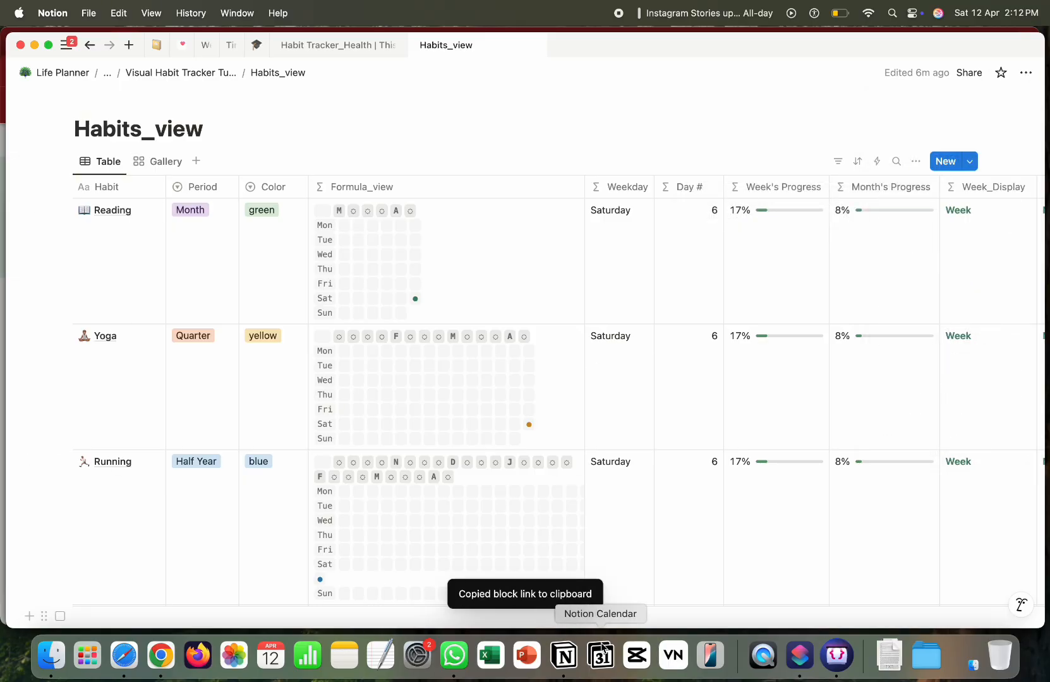
Step: Switch to Shortcuts and replace the text that feeds dailylogs_database_id with the copied Notion database link
click(800, 657)
click(423, 259)
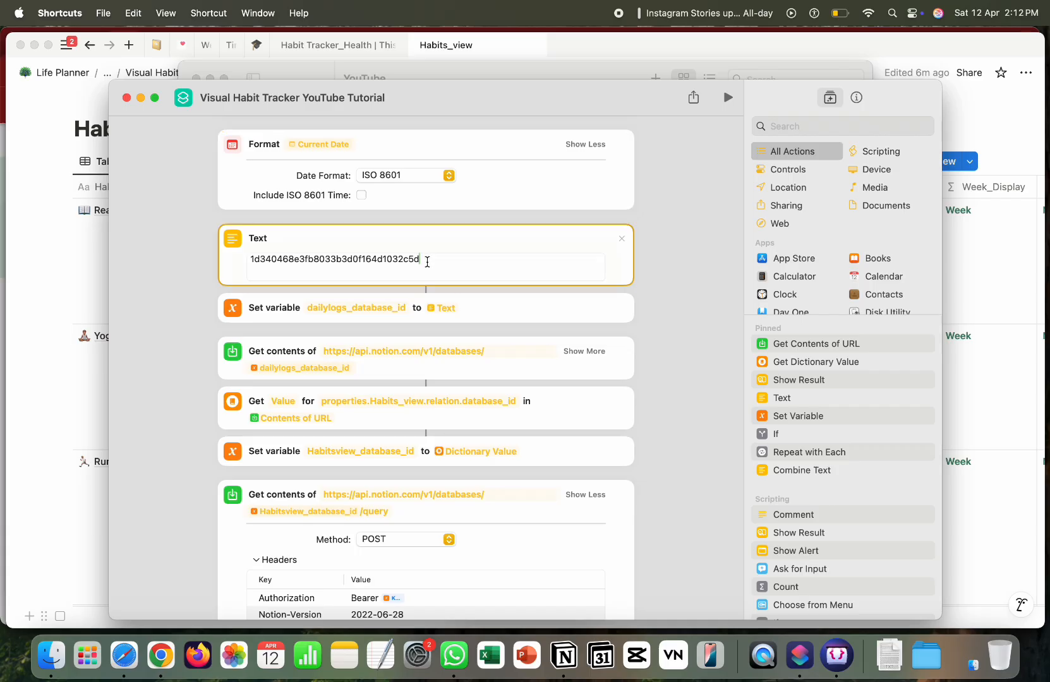
key(cmd+a)
key(super+v)
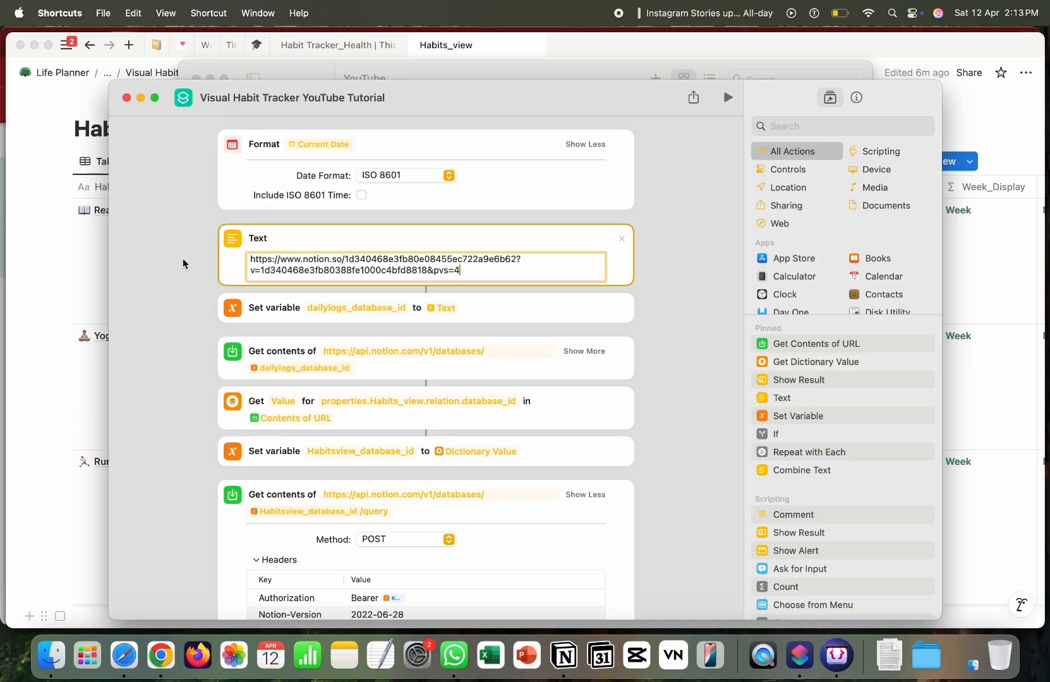
drag(347, 260, 226, 250)
click(345, 260)
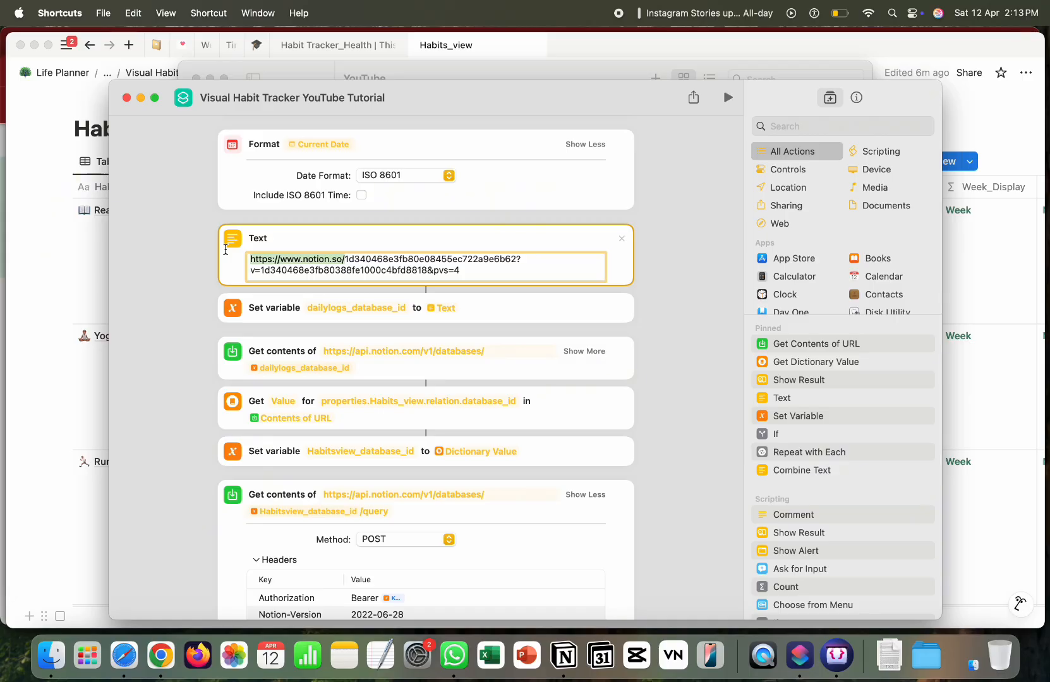
key(BackSpace)
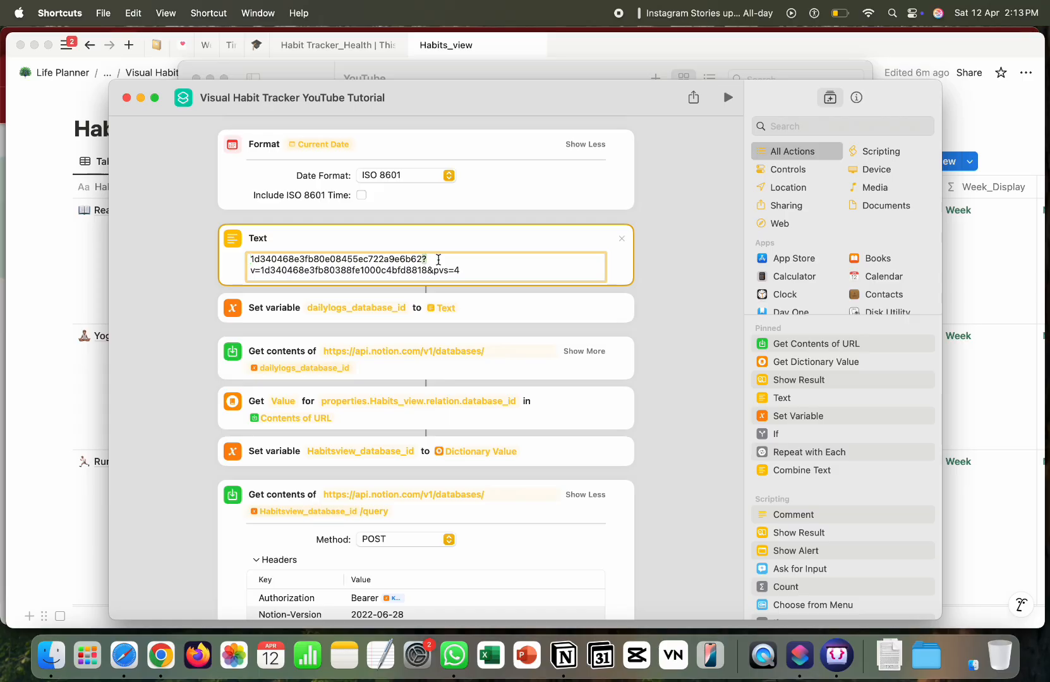
drag(438, 260, 472, 268)
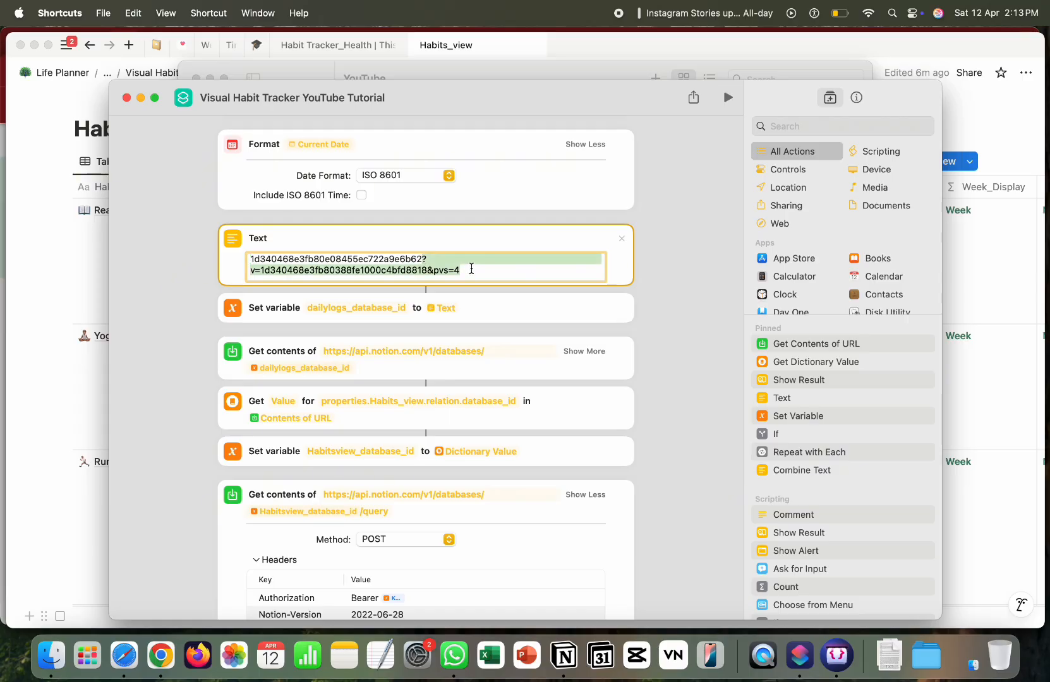
key(BackSpace)
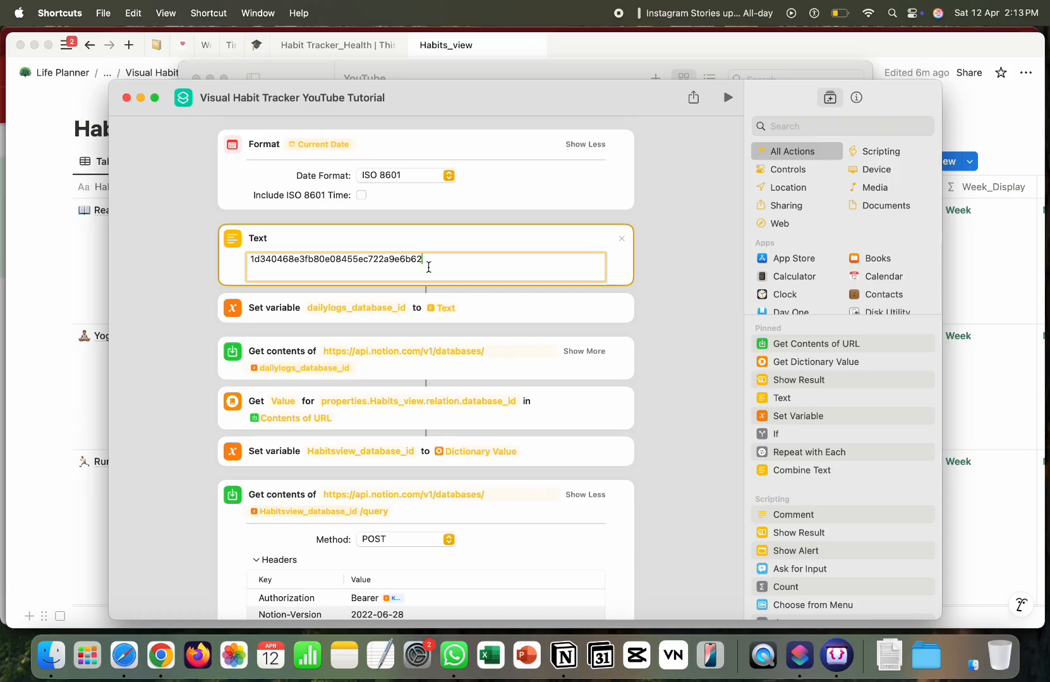
Step: Clear the wrongly used Habits_view database ID from the Text action that feeds dailylogs_database_id in Shortcuts
click(31, 274)
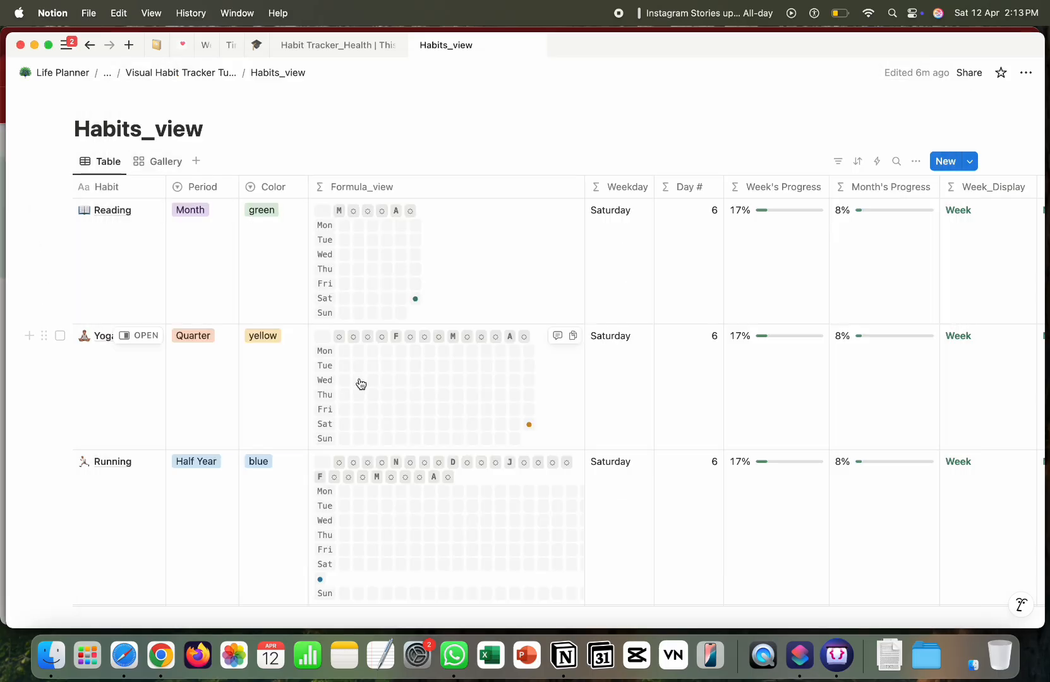
click(800, 657)
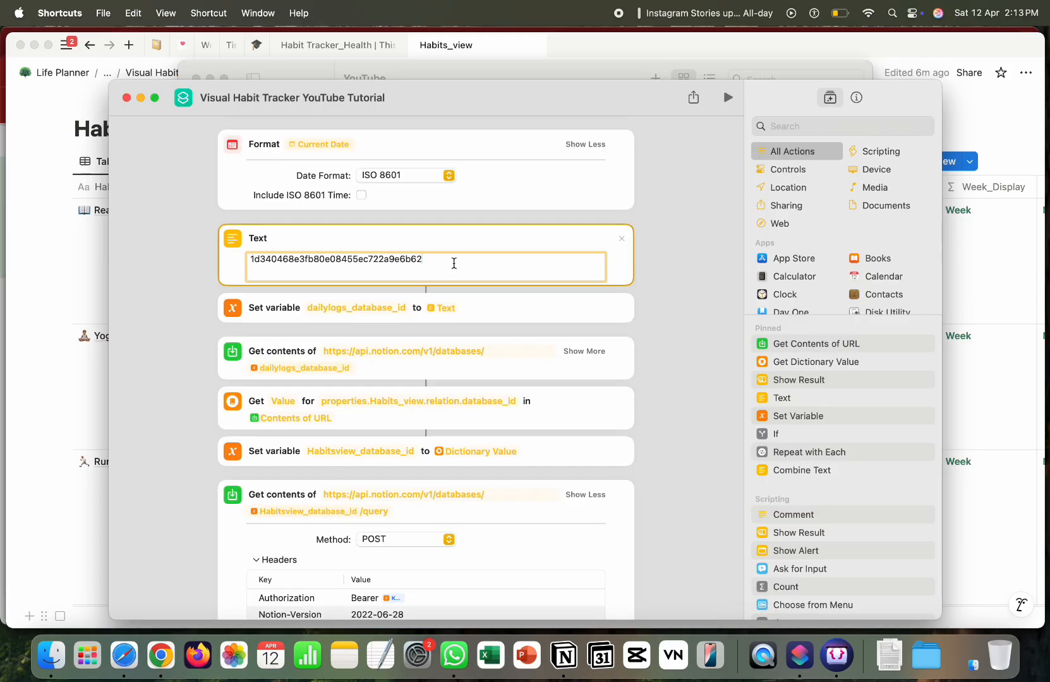
key(BackSpace)
key(BackSpace)
key(BackSpace)
key(BackSpace)
key(BackSpace)
key(BackSpace)
key(BackSpace)
key(BackSpace)
key(BackSpace)
key(BackSpace)
key(BackSpace)
key(BackSpace)
key(BackSpace)
key(BackSpace)
key(BackSpace)
key(BackSpace)
key(BackSpace)
key(BackSpace)
key(BackSpace)
key(BackSpace)
key(BackSpace)
key(BackSpace)
key(BackSpace)
key(BackSpace)
key(BackSpace)
key(BackSpace)
key(BackSpace)
key(BackSpace)
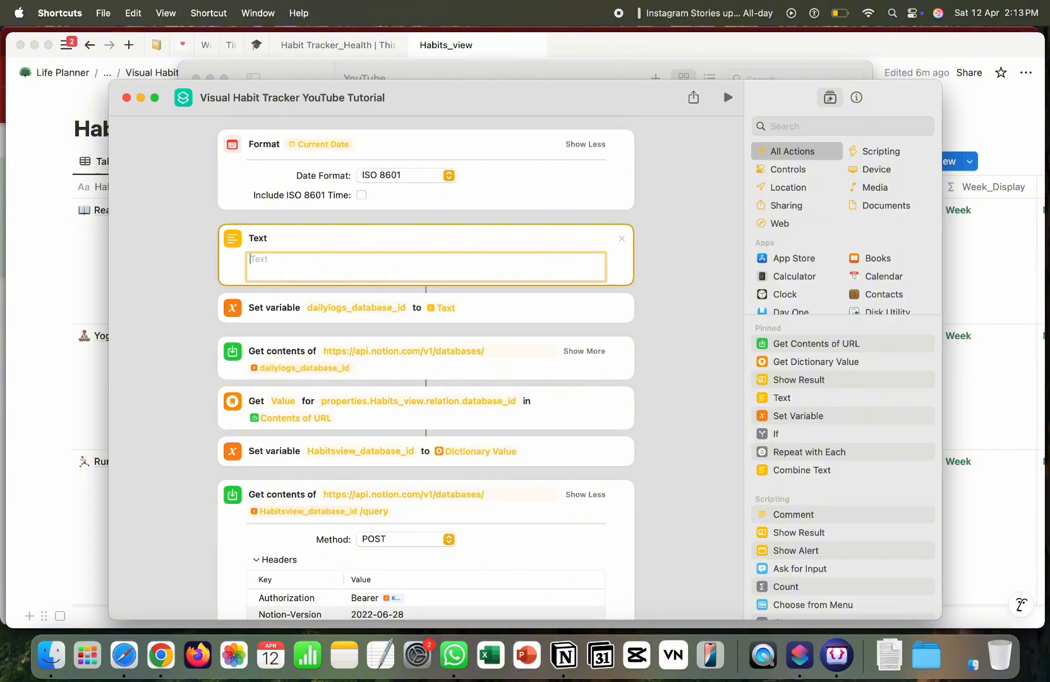
Step: Switch to Notion, return to the Visual Habit Tracker Tutorial page and examine its Habits_view and Daily Logs databases
click(56, 255)
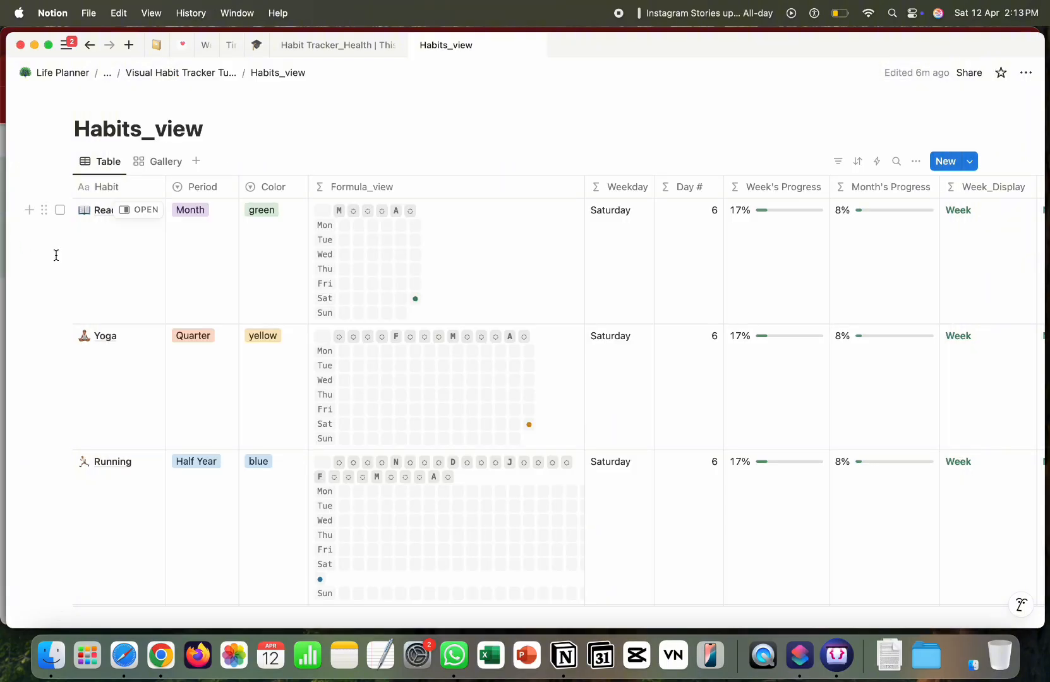
click(183, 74)
scroll(502, 393, down, 15)
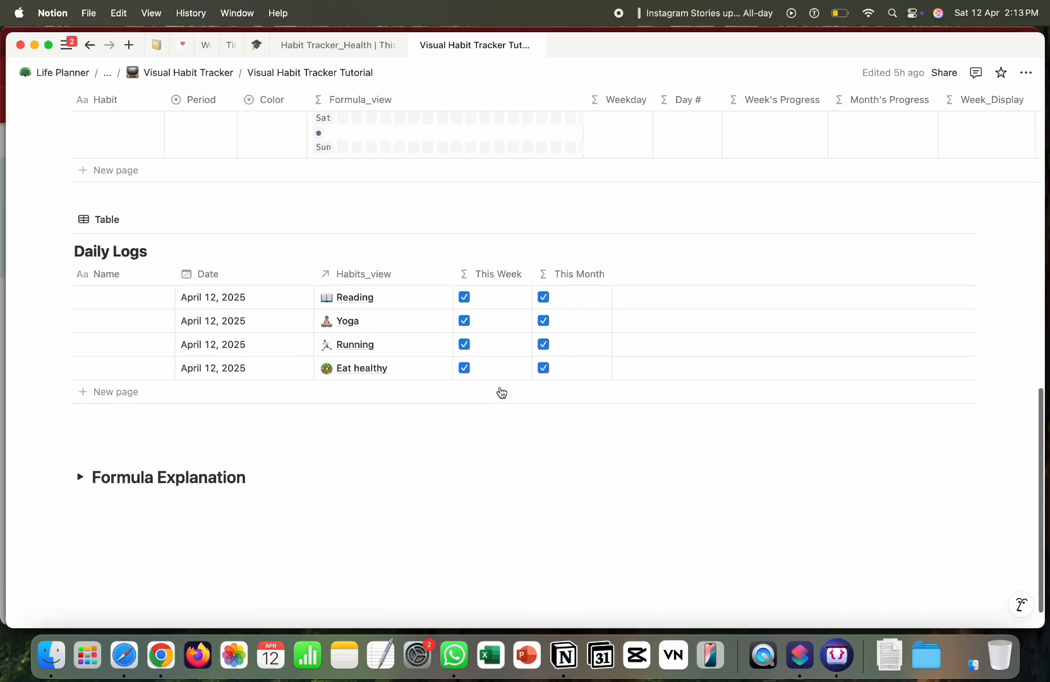
mouse_move(43, 275)
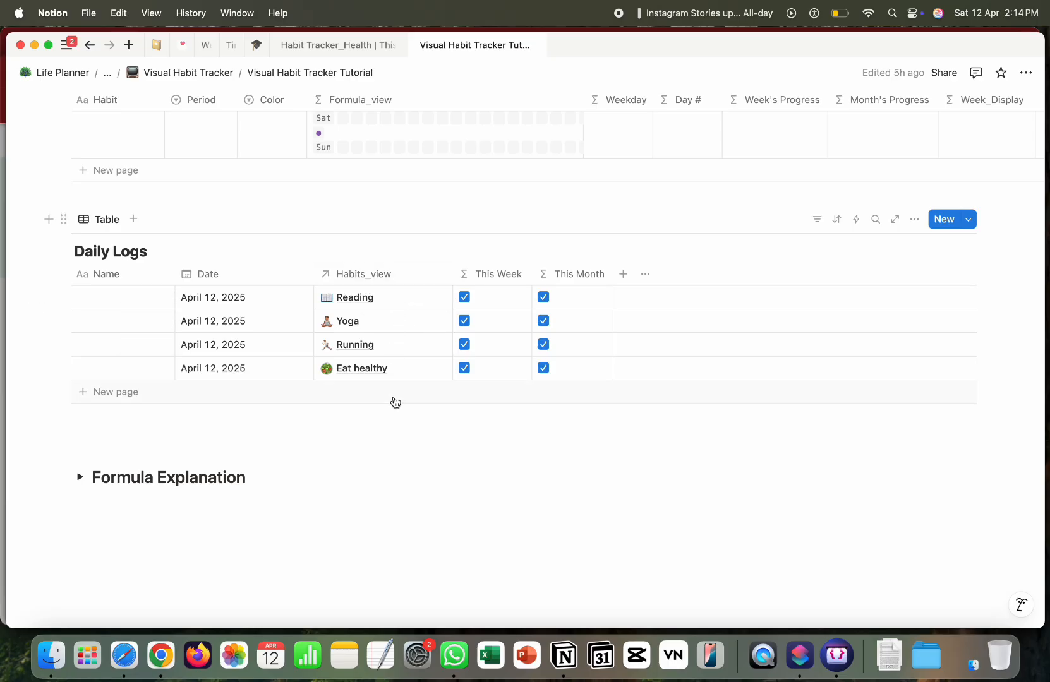
scroll(408, 464, up, 15)
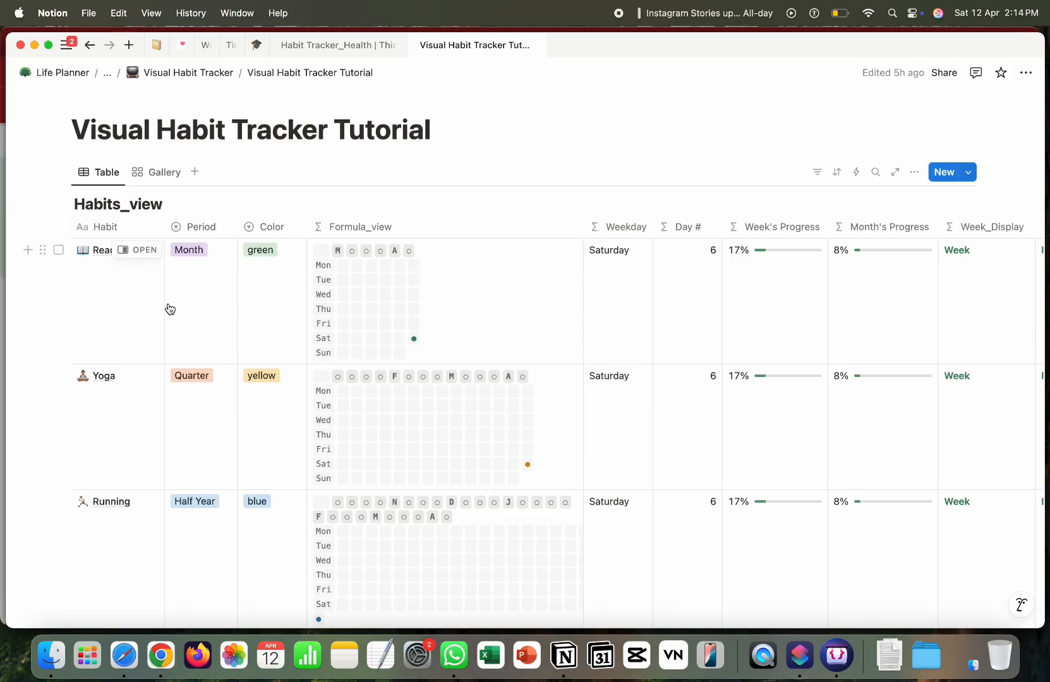
scroll(234, 334, down, 3)
scroll(237, 336, down, 10)
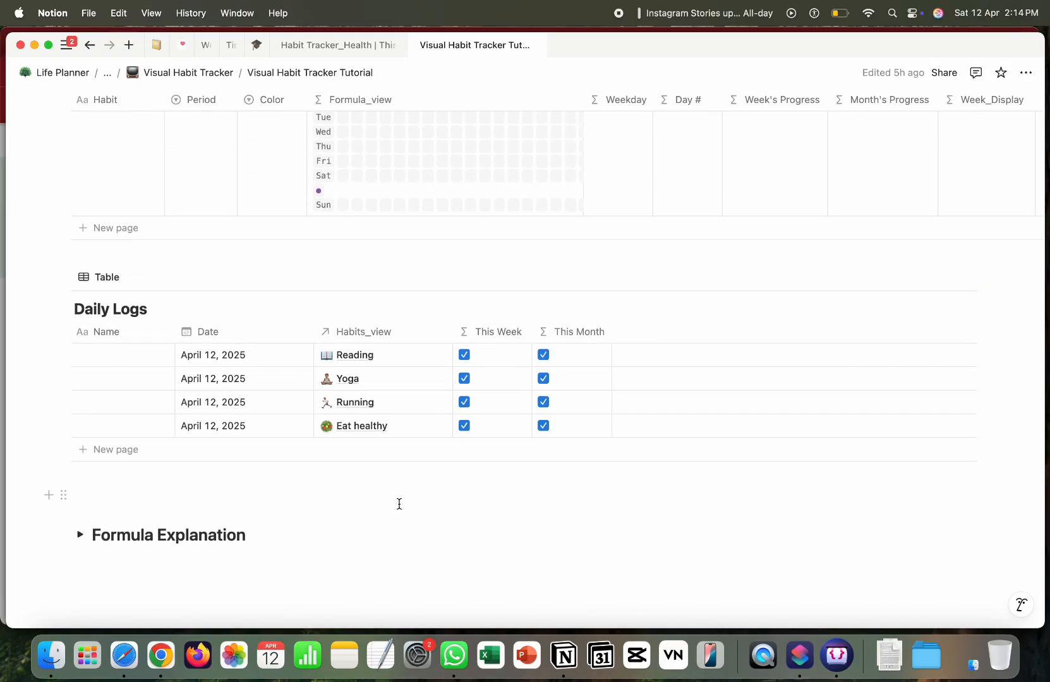
scroll(399, 504, up, 12)
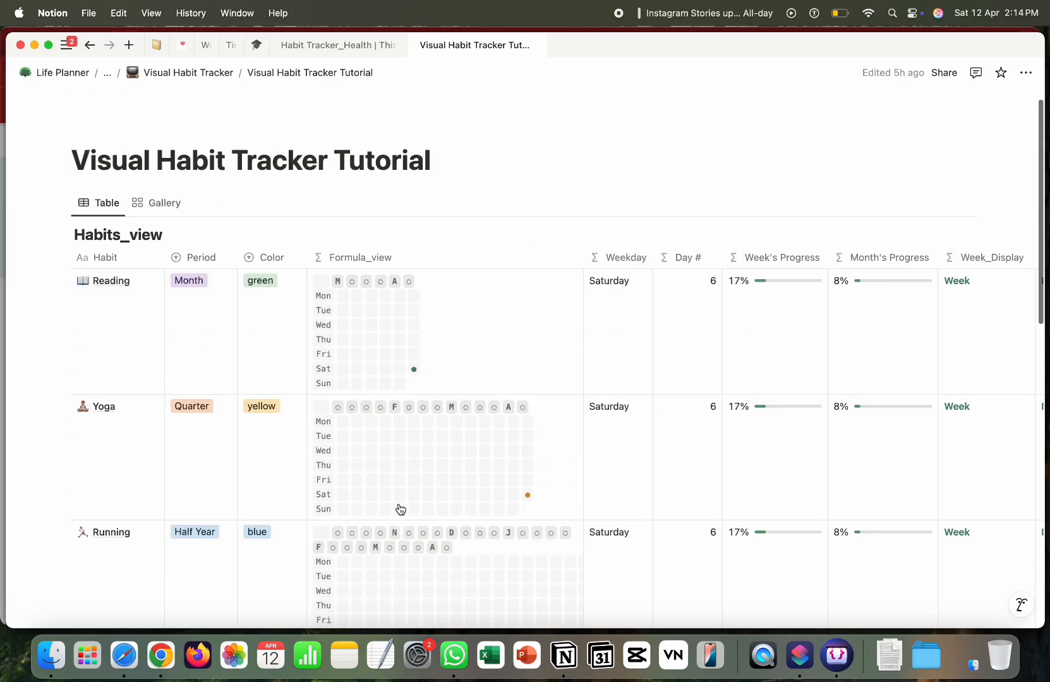
Step: Open the Daily Logs database as a full page and copy its link
scroll(148, 482, down, 10)
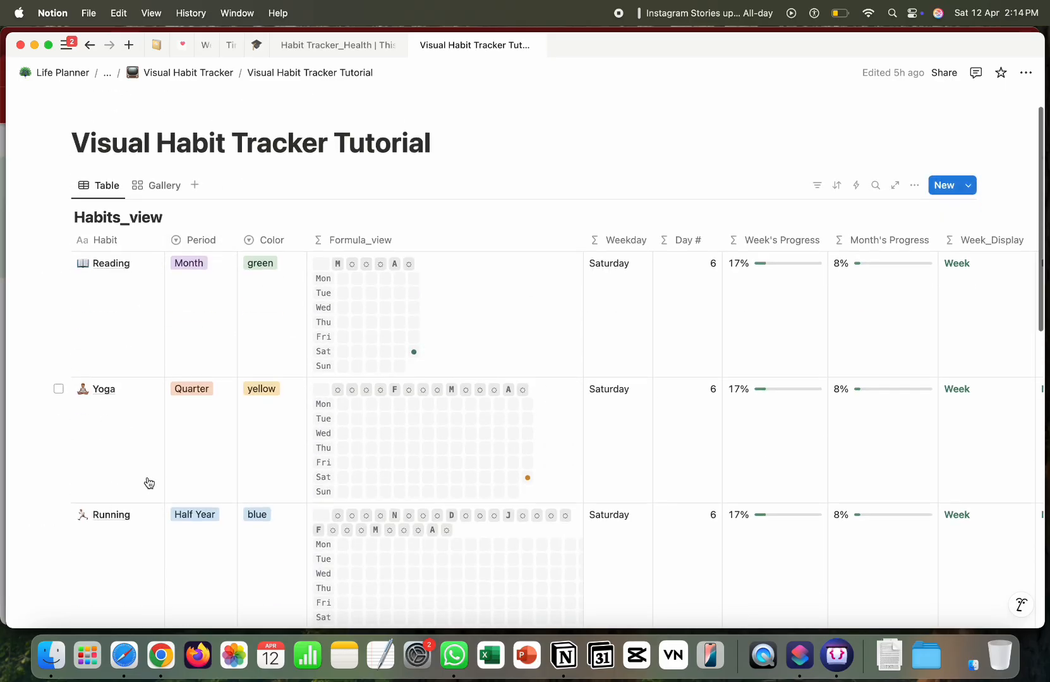
scroll(148, 482, down, 5)
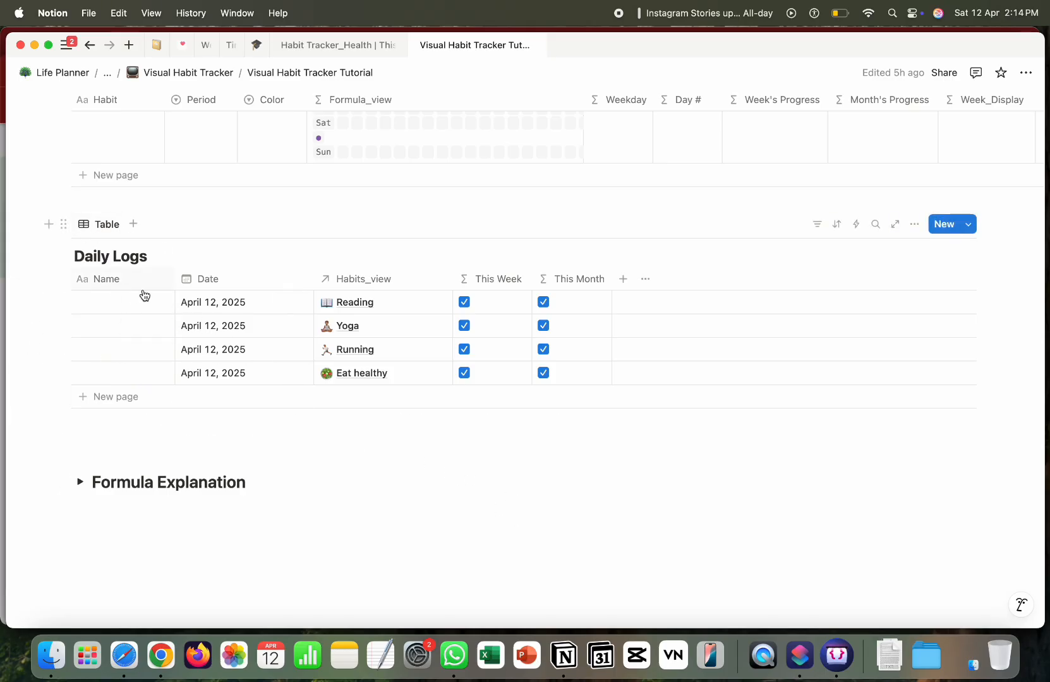
click(63, 224)
click(149, 165)
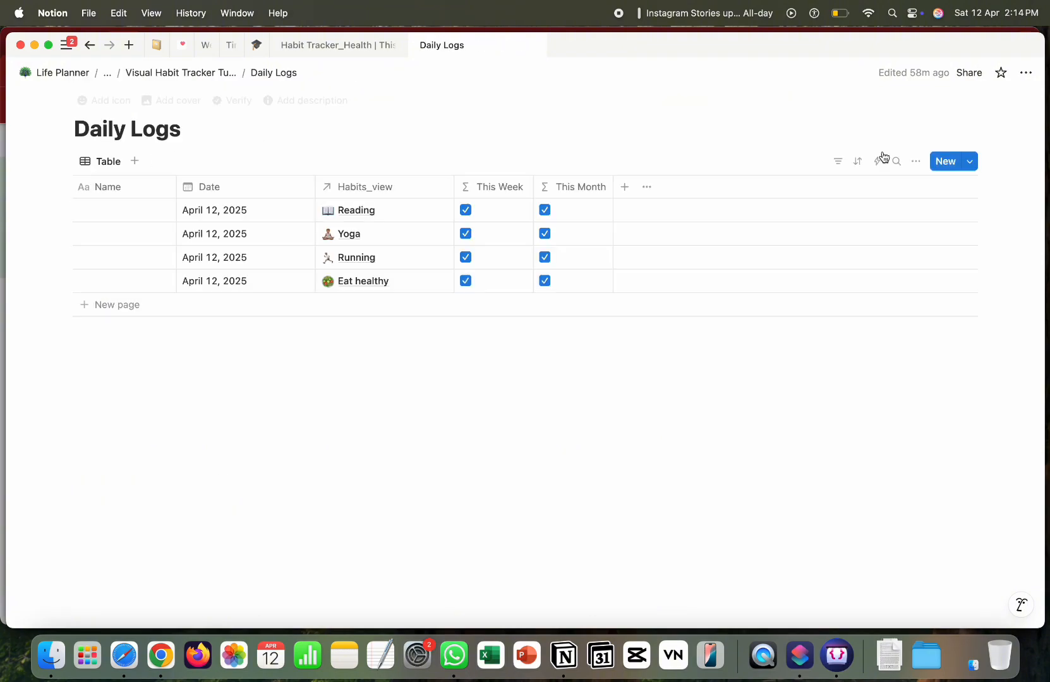
click(1028, 75)
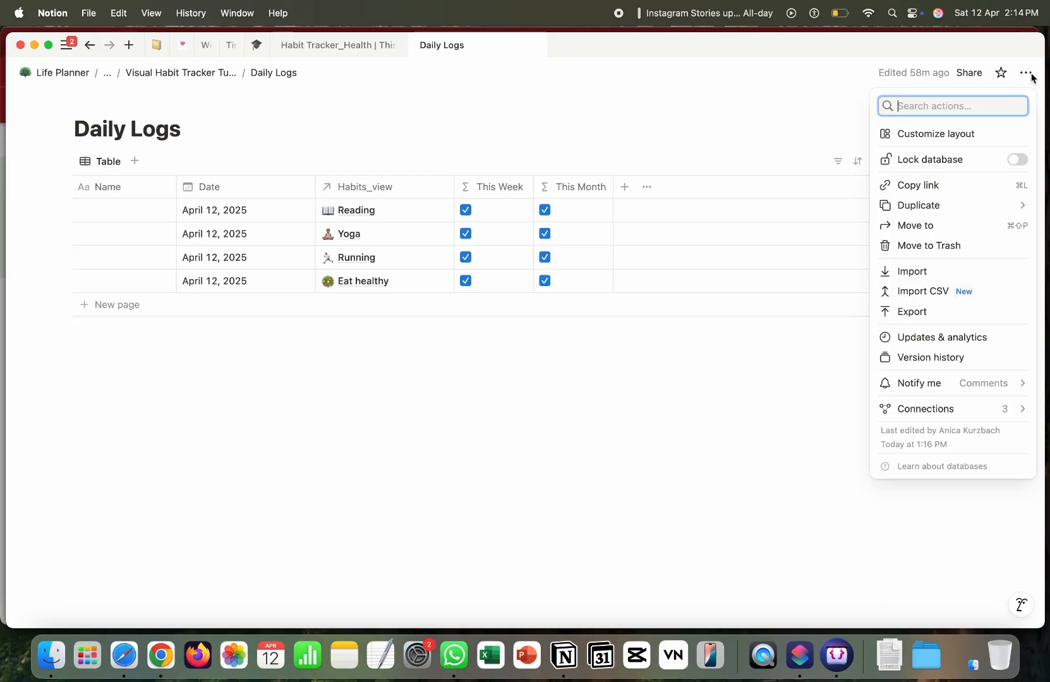
click(945, 189)
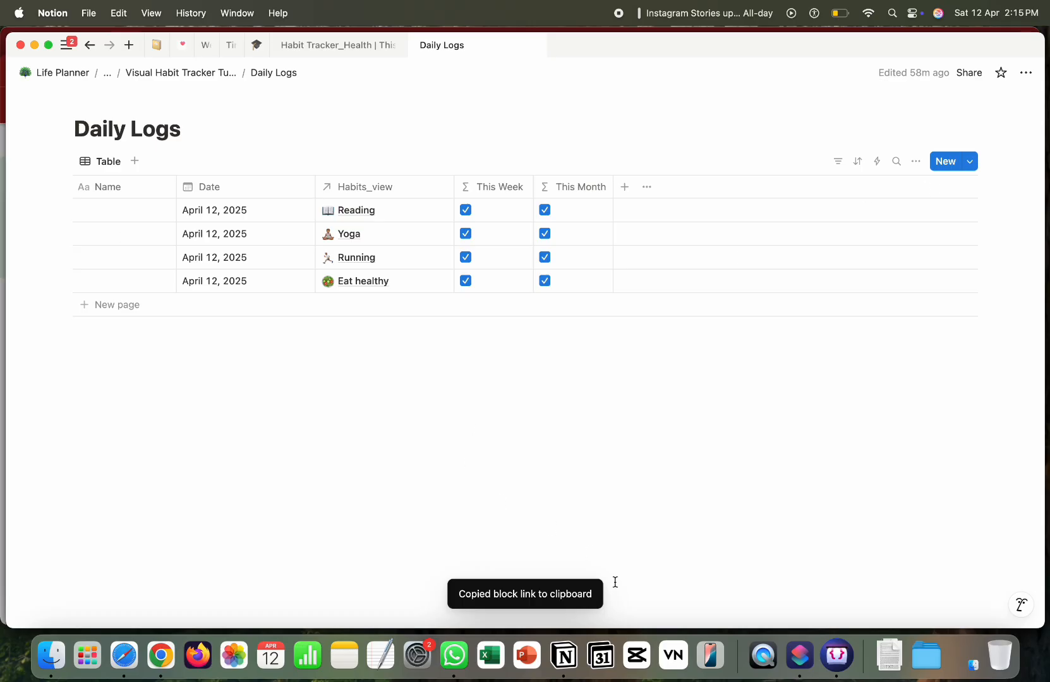
Step: Switch to Shortcuts, paste the Daily Logs link into the empty Text action and trim it to the bare database ID
click(806, 655)
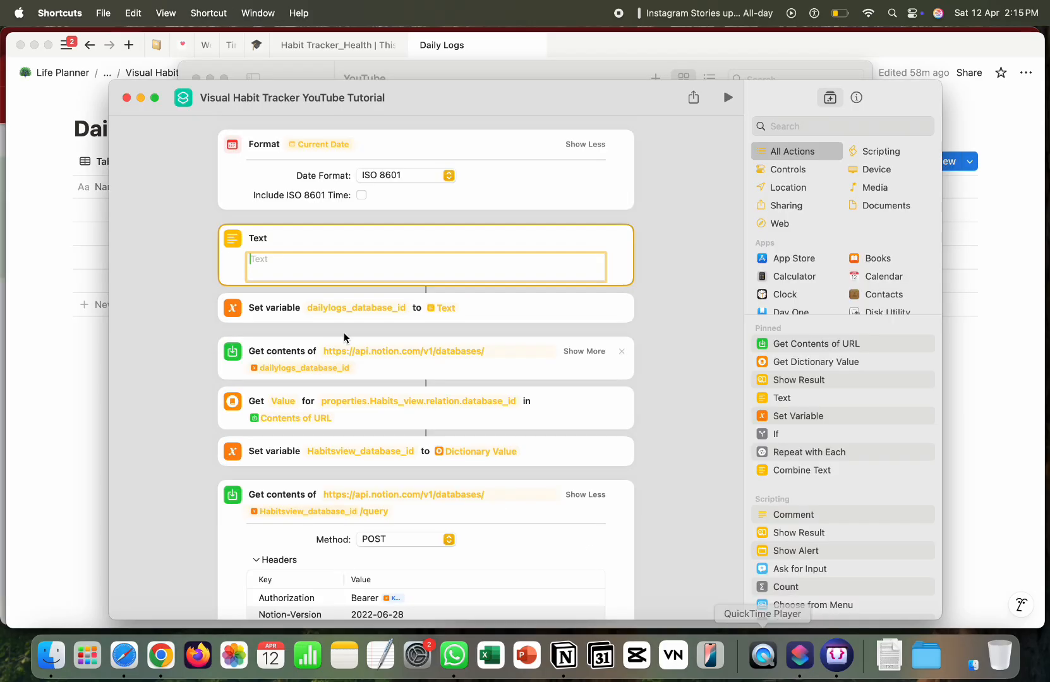
click(283, 262)
key(super+v)
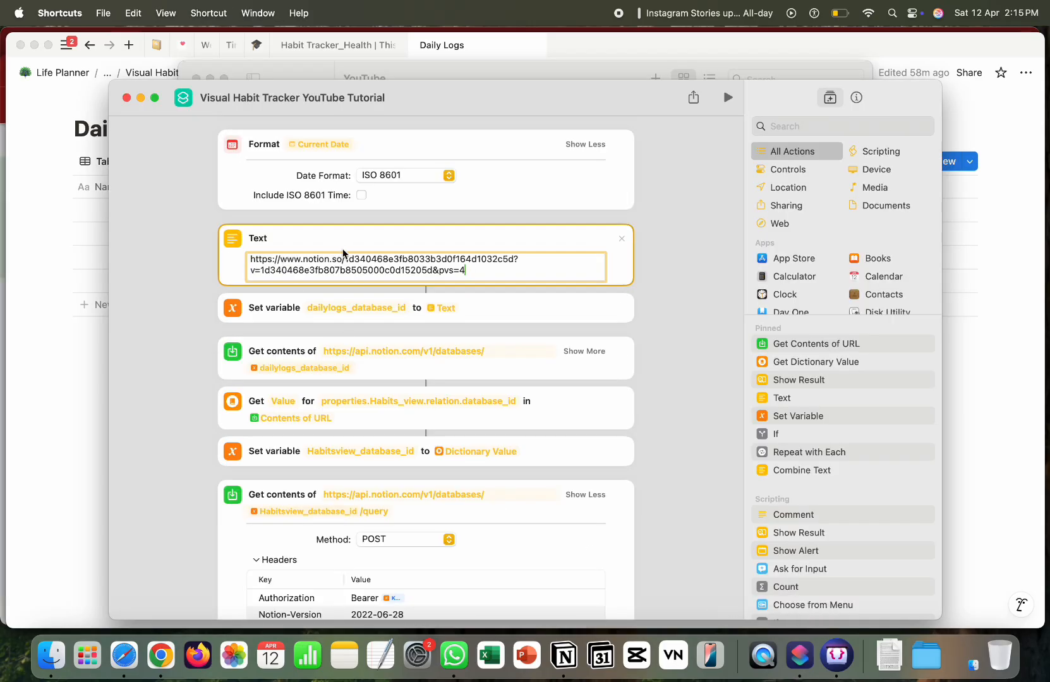
drag(344, 259, 222, 249)
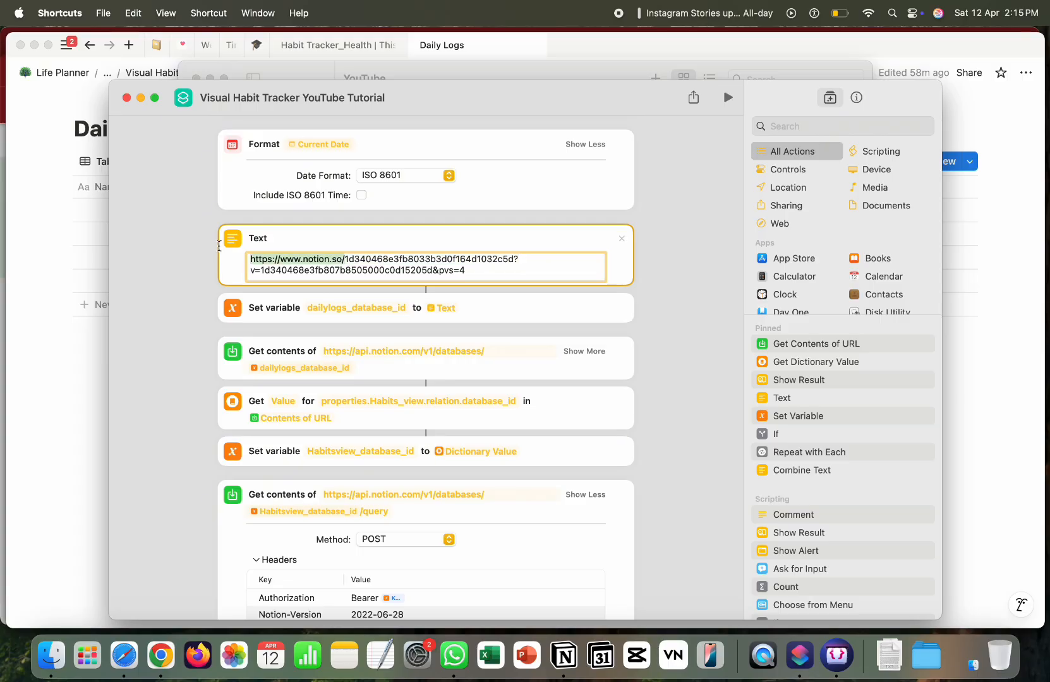
key(BackSpace)
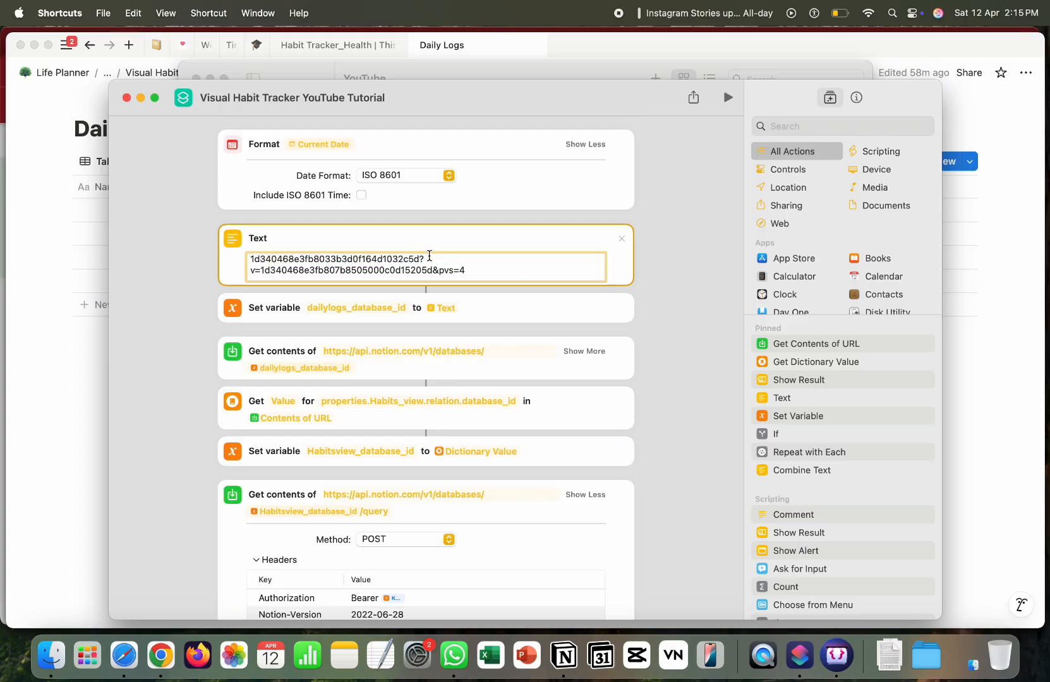
drag(420, 253, 480, 274)
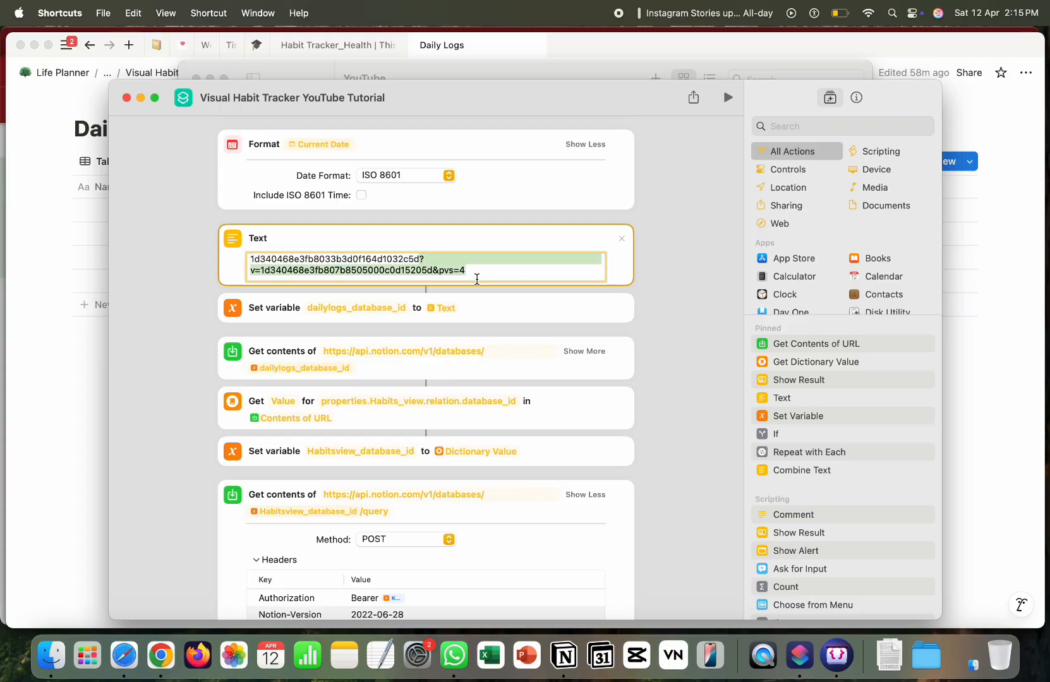
key(BackSpace)
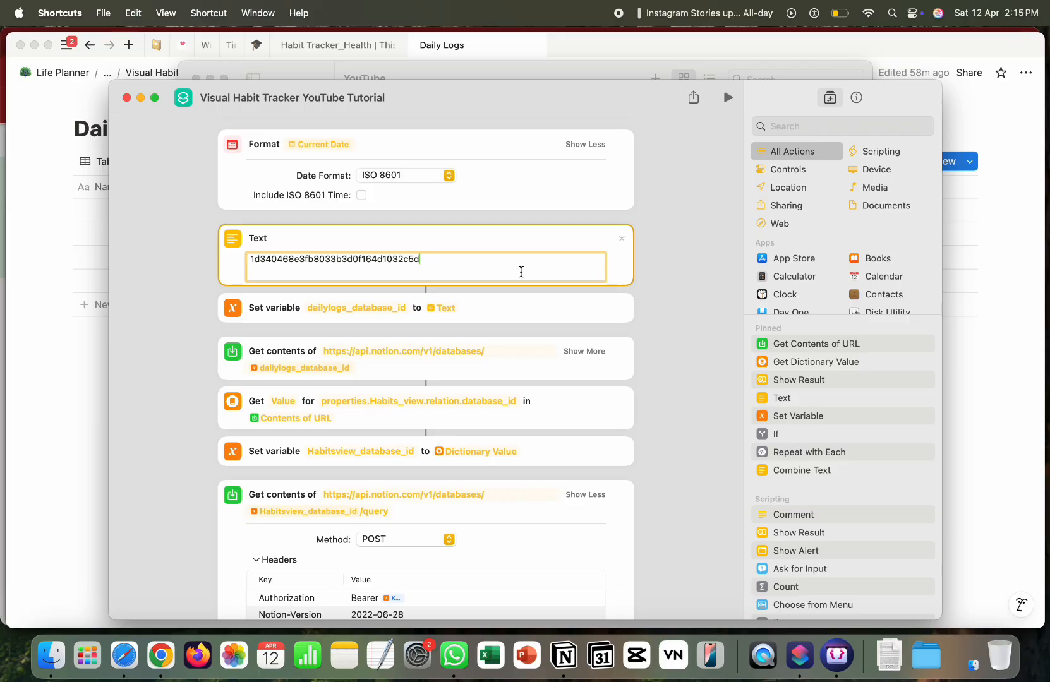
click(714, 282)
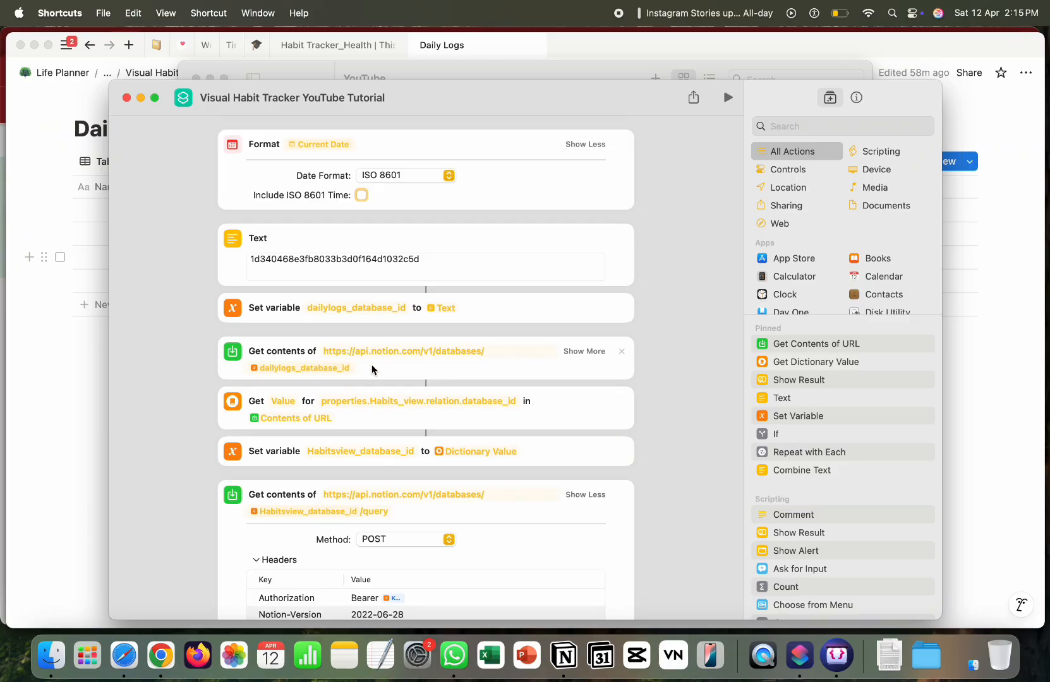
Step: Review the actions that read properties.Habits_view.relation.database_id, and compare them with the Habits_view relation and both databases in Notion
scroll(444, 412, down, 2)
scroll(443, 412, down, 3)
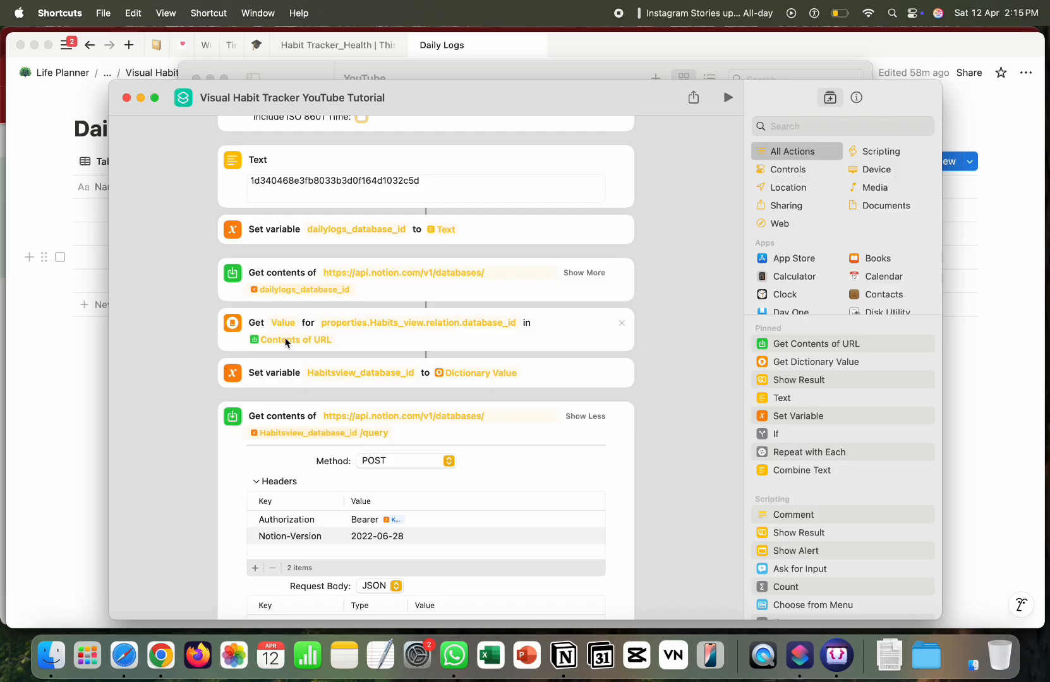
click(74, 388)
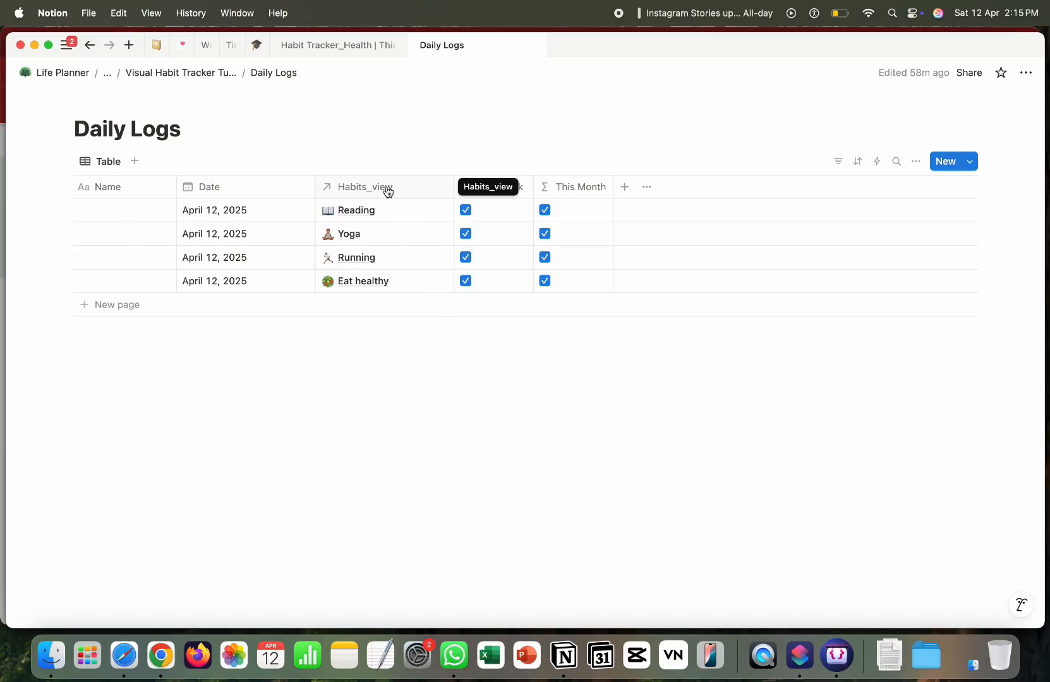
click(163, 72)
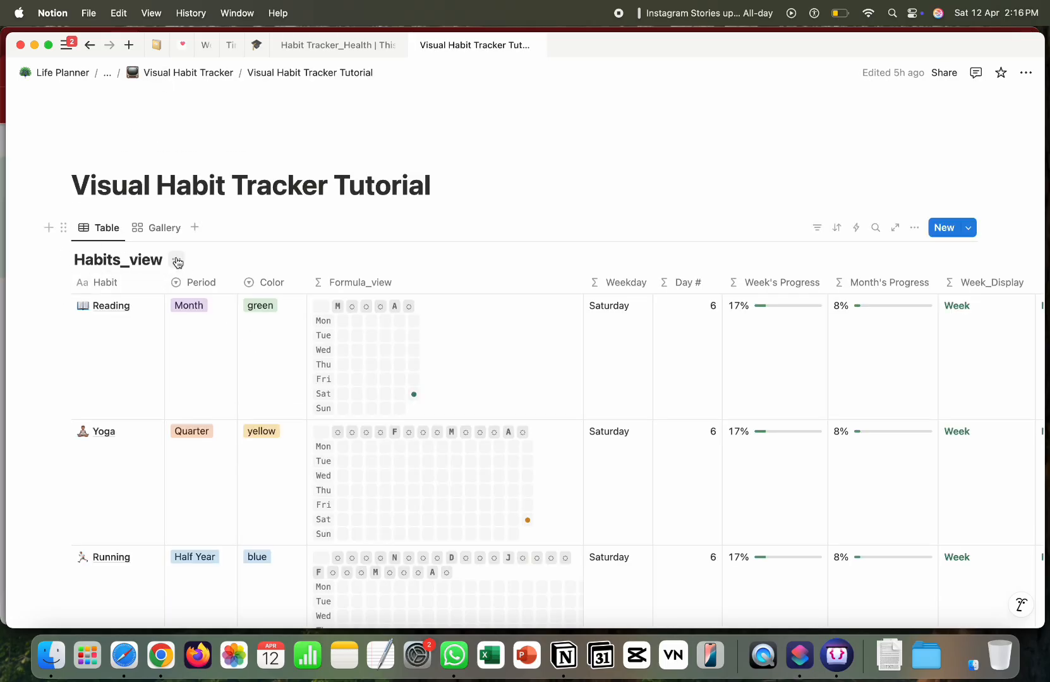
scroll(190, 328, down, 5)
scroll(189, 328, down, 3)
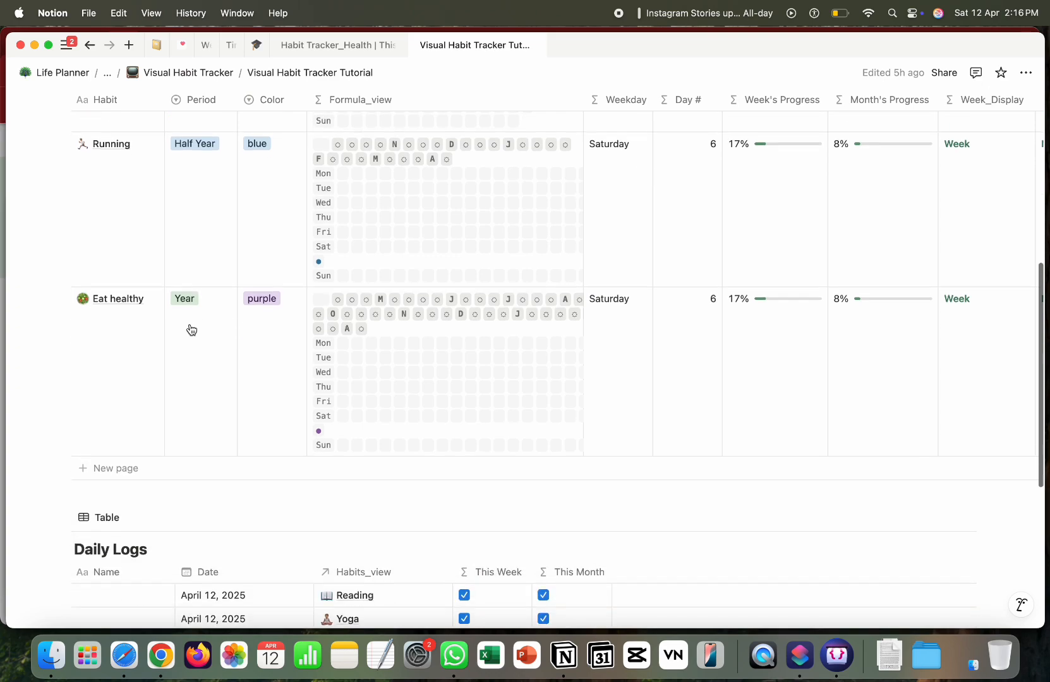
scroll(187, 328, up, 10)
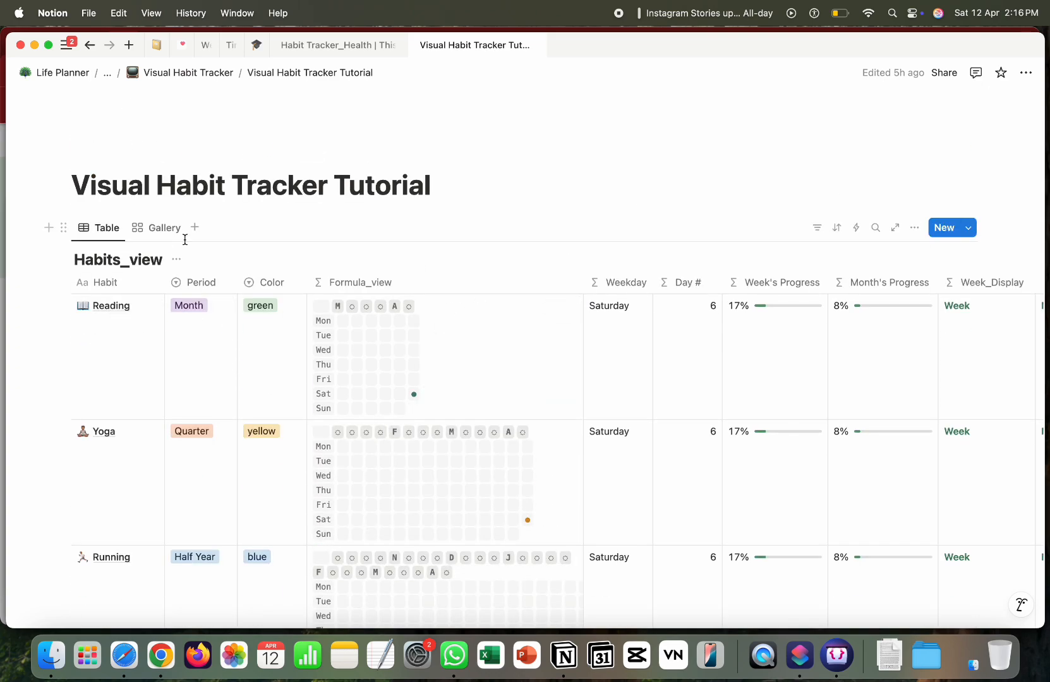
scroll(298, 370, down, 10)
scroll(300, 371, down, 2)
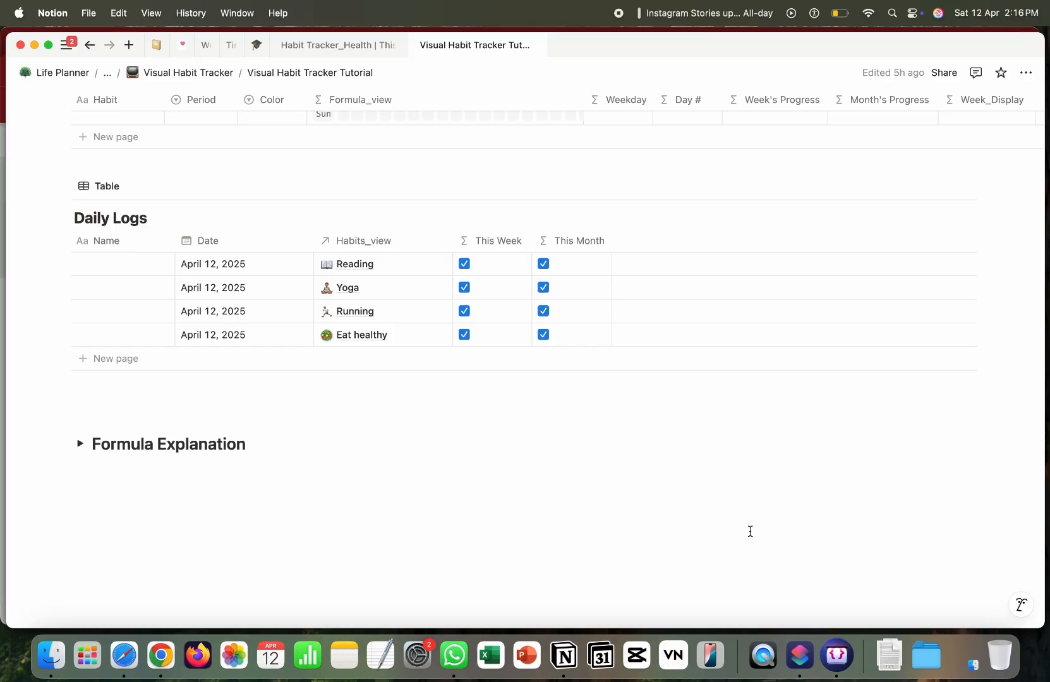
Step: Switch to Shortcuts and insert a Show Result action directly after the Get Contents of URL action that uses dailylogs_database_id
click(800, 655)
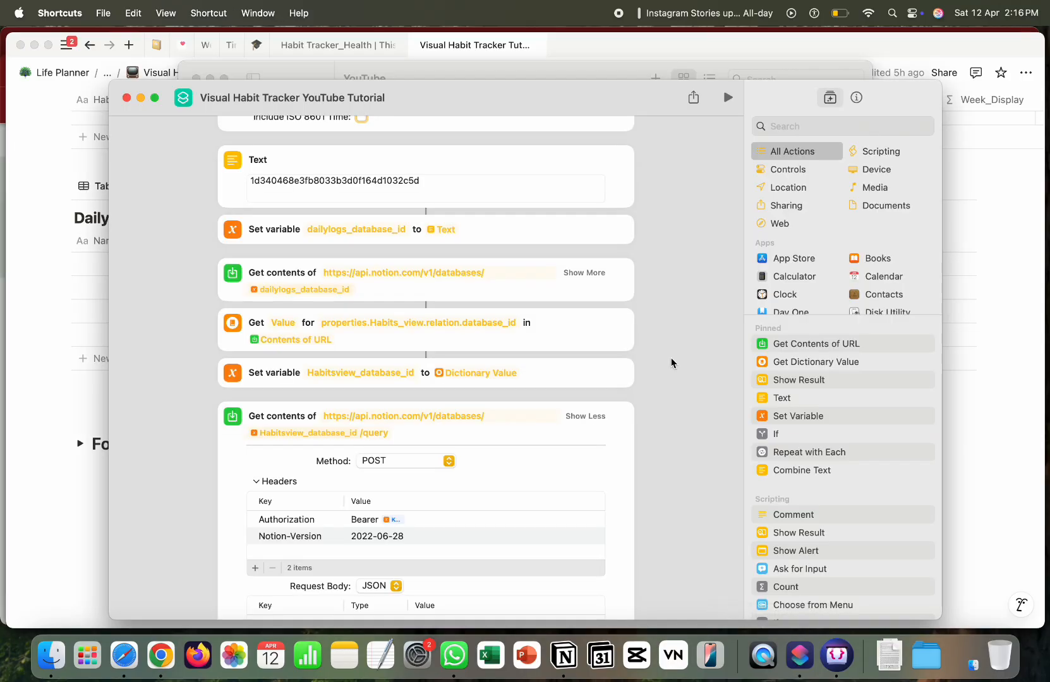
scroll(672, 363, down, 3)
scroll(671, 363, up, 5)
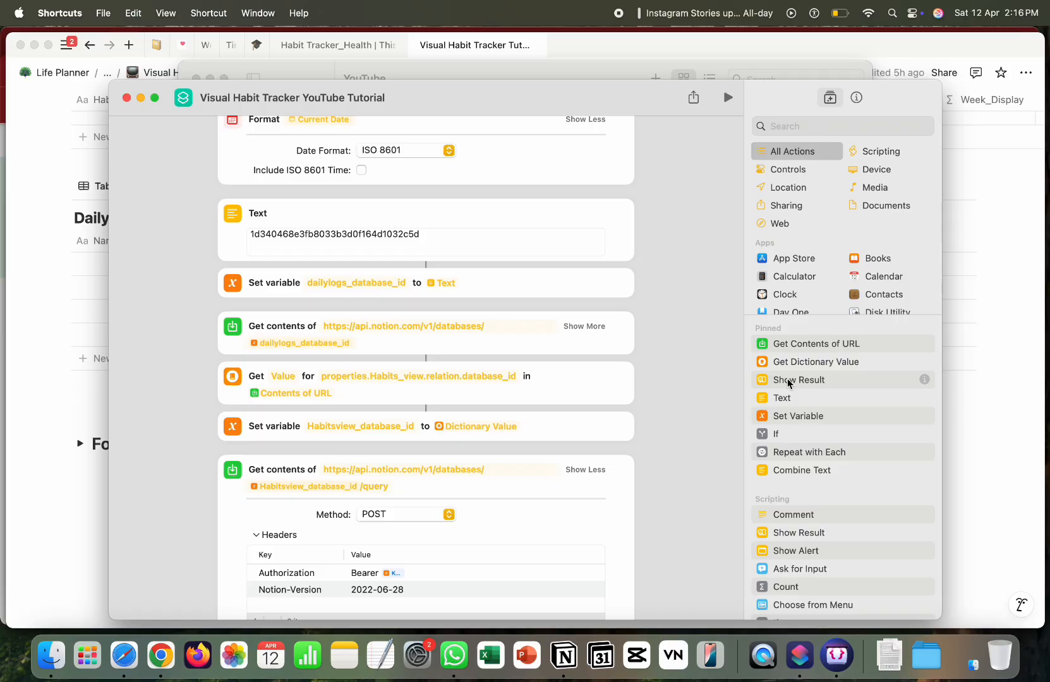
drag(788, 382, 364, 393)
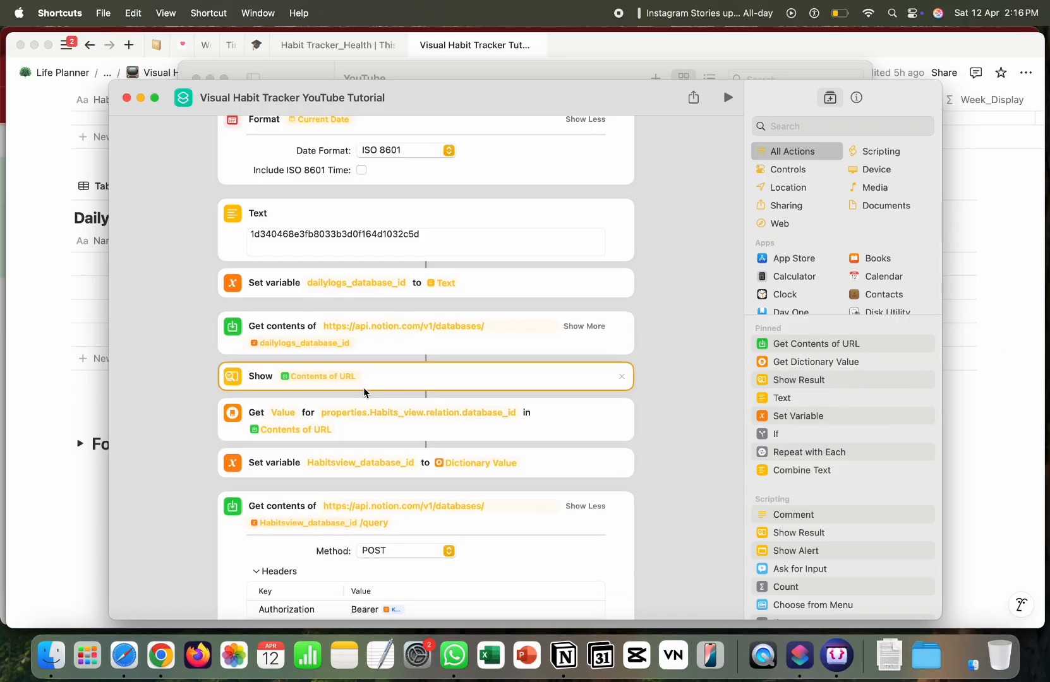
Step: Run the shortcut and compare the returned URL contents with the Daily Logs database in Notion
click(730, 98)
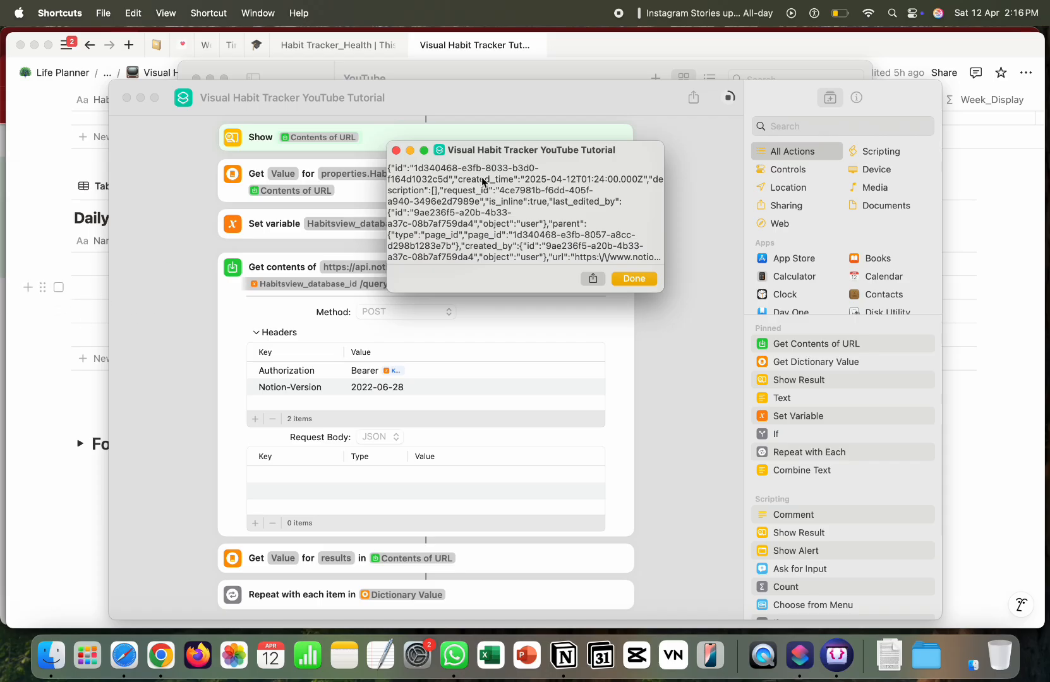
click(56, 327)
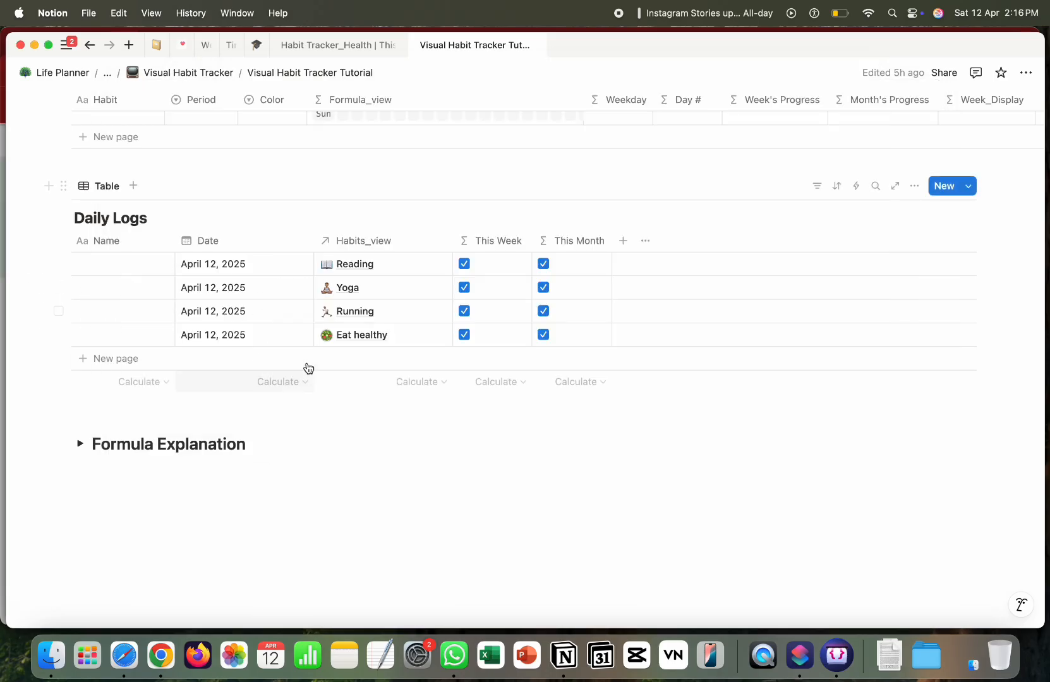
click(800, 656)
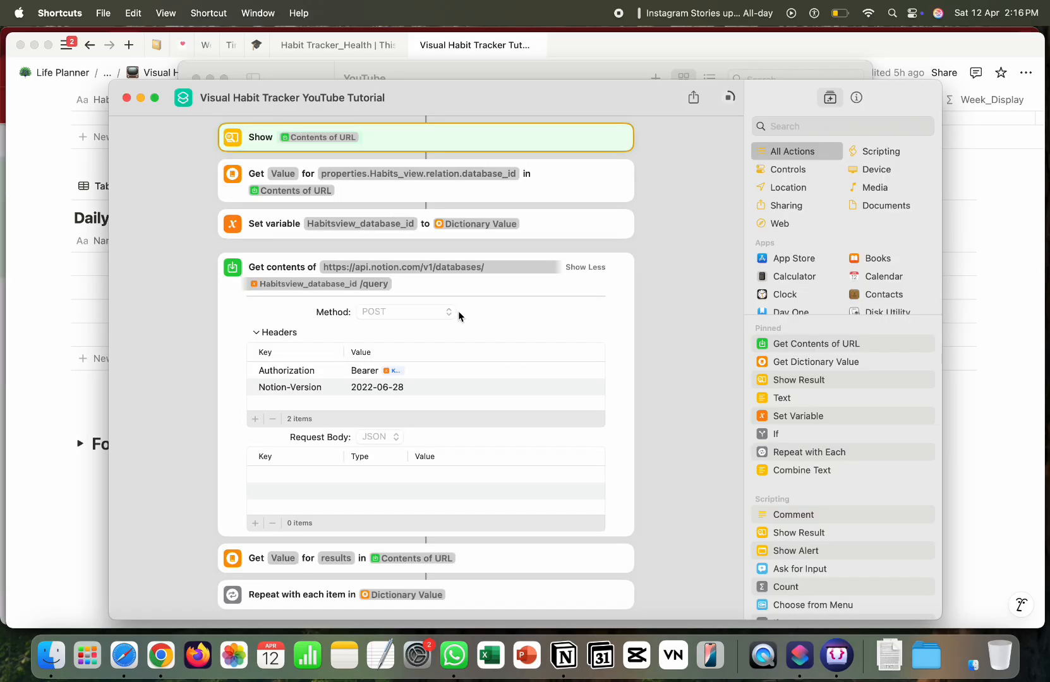
Step: Move the Show action below the action that gets the value for properties.Habits_view.relation.database_id, so it shows the Dictionary Value
scroll(458, 311, up, 5)
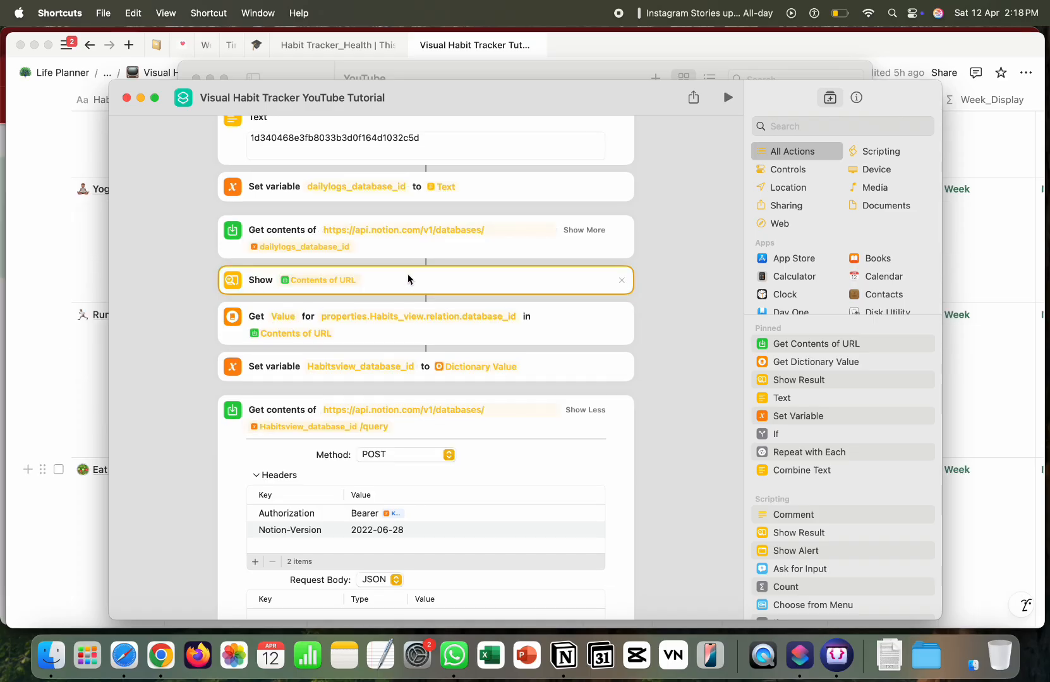
drag(409, 279, 405, 331)
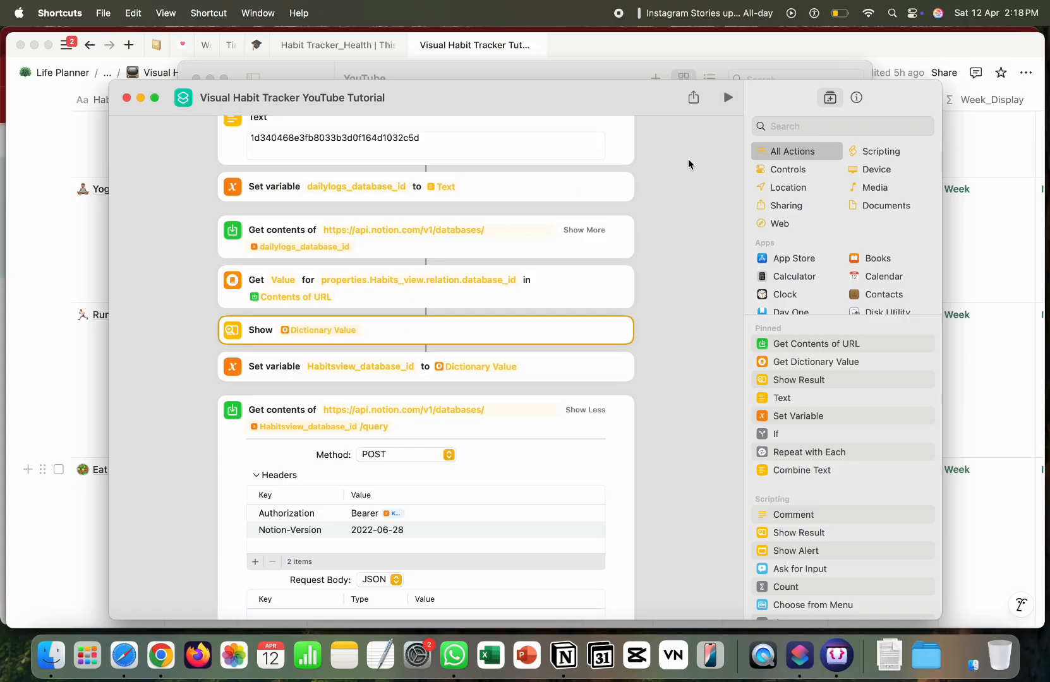
Step: Run the shortcut to view the database ID returned by properties.Habits_view.relation.database_id, close the result, and cancel the habit selection
click(727, 96)
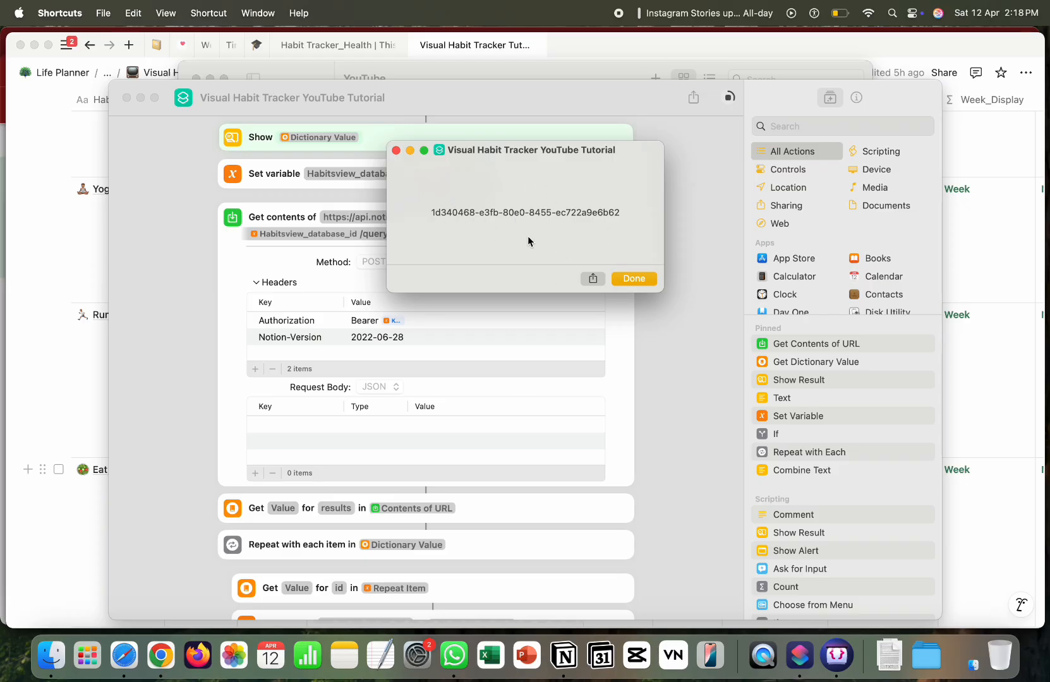
click(630, 278)
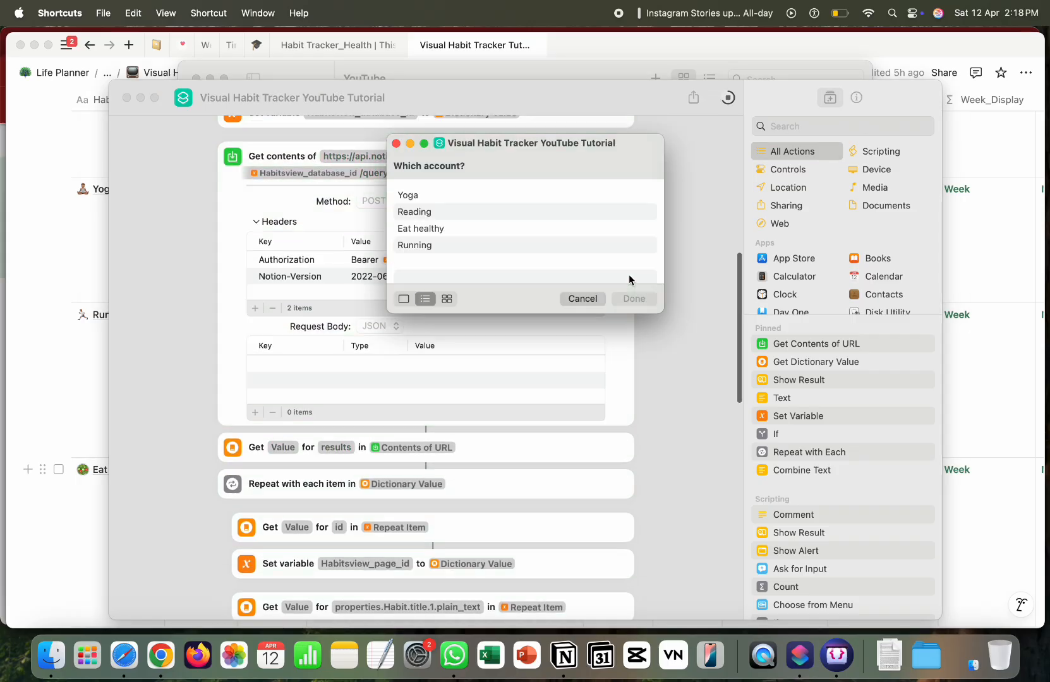
click(582, 303)
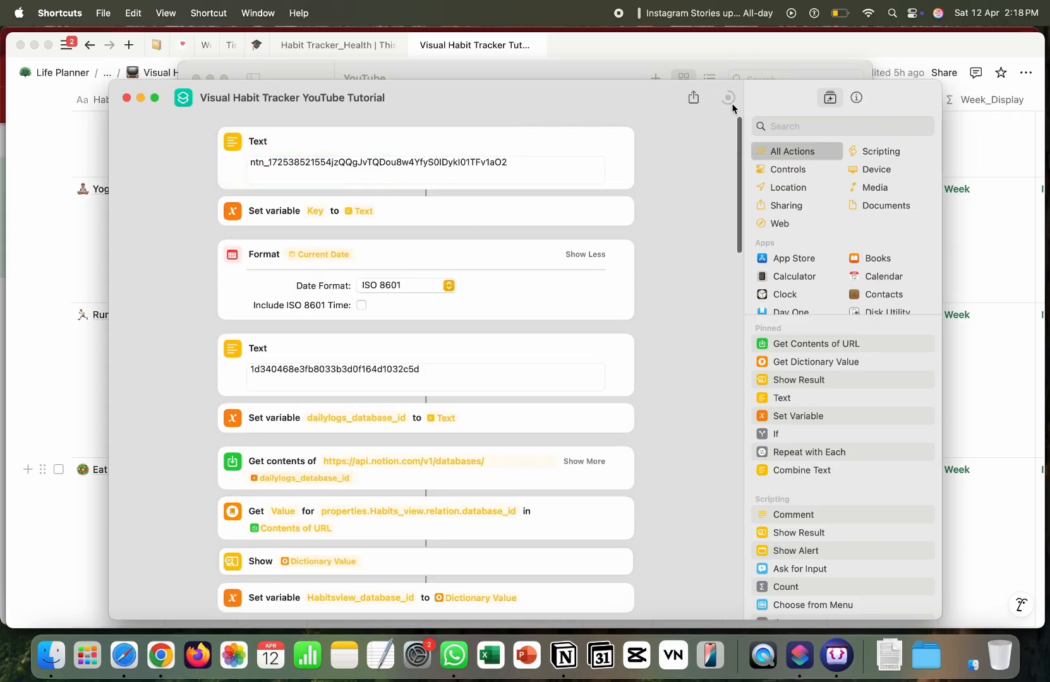
scroll(437, 349, down, 10)
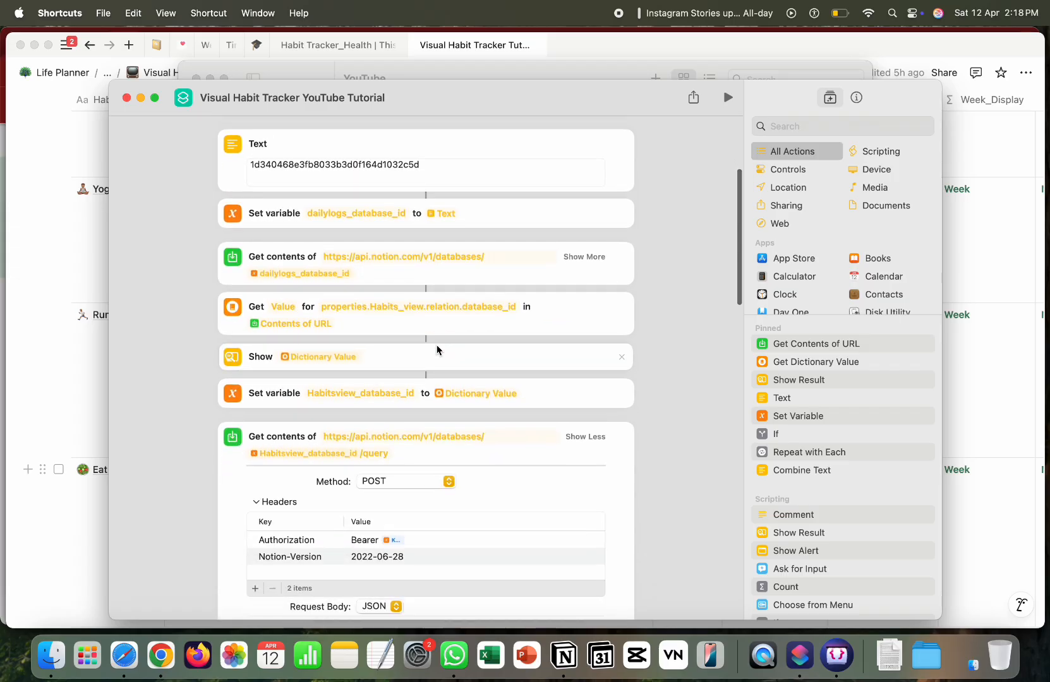
Step: Review the POST method and headers of the Get Contents of URL action that queries Habitsview_database_id
scroll(436, 348, down, 1)
scroll(435, 347, up, 3)
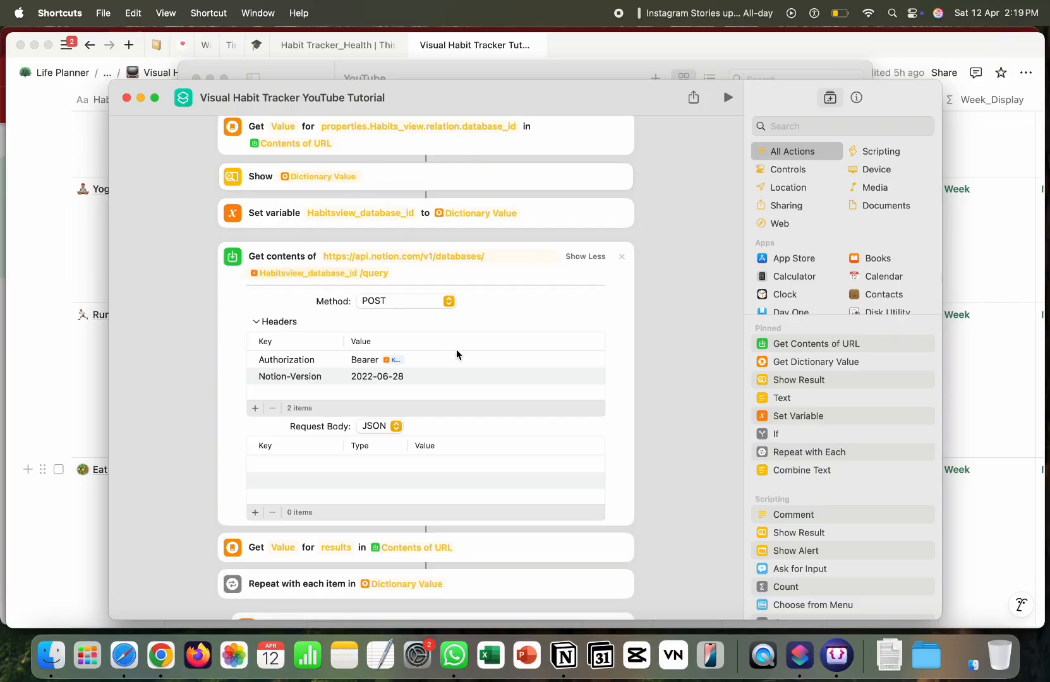
scroll(456, 349, down, 2)
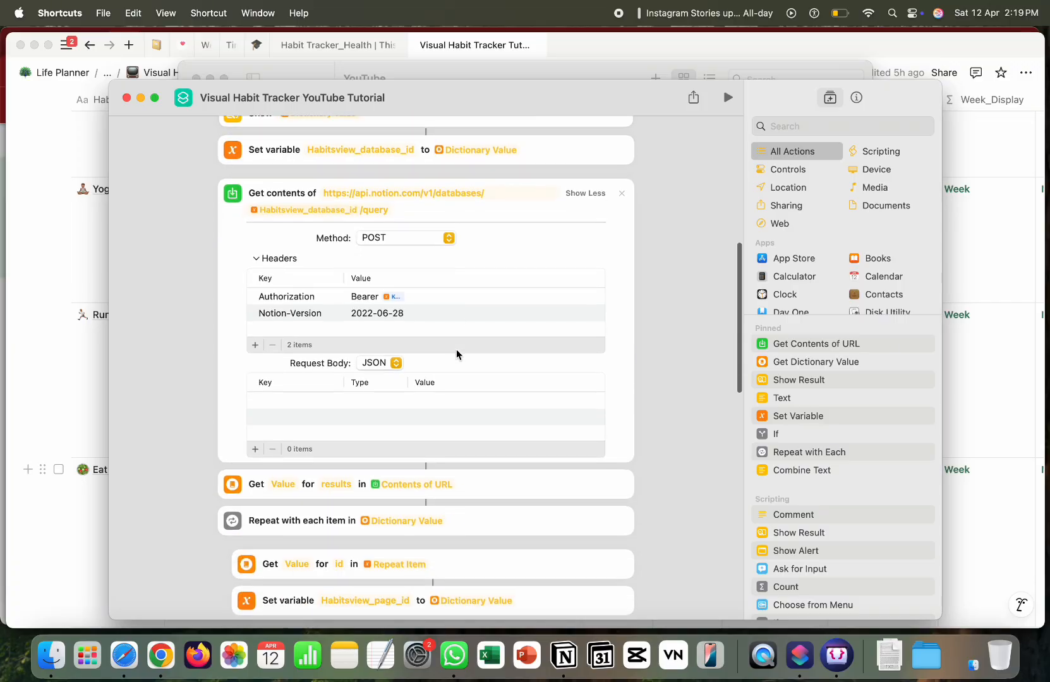
click(399, 238)
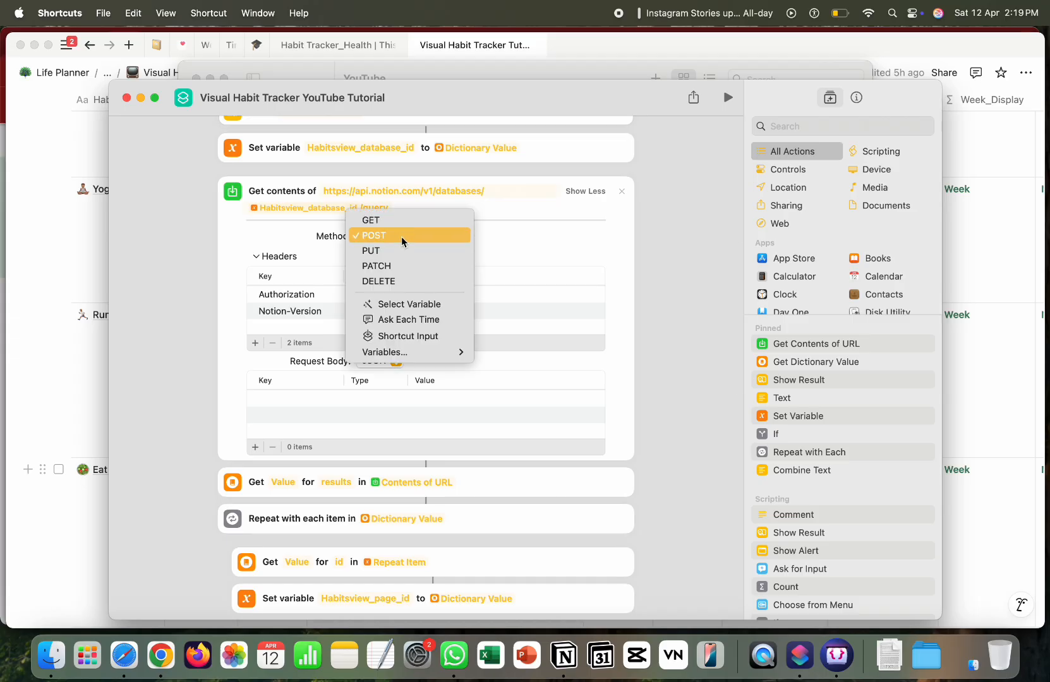
click(383, 235)
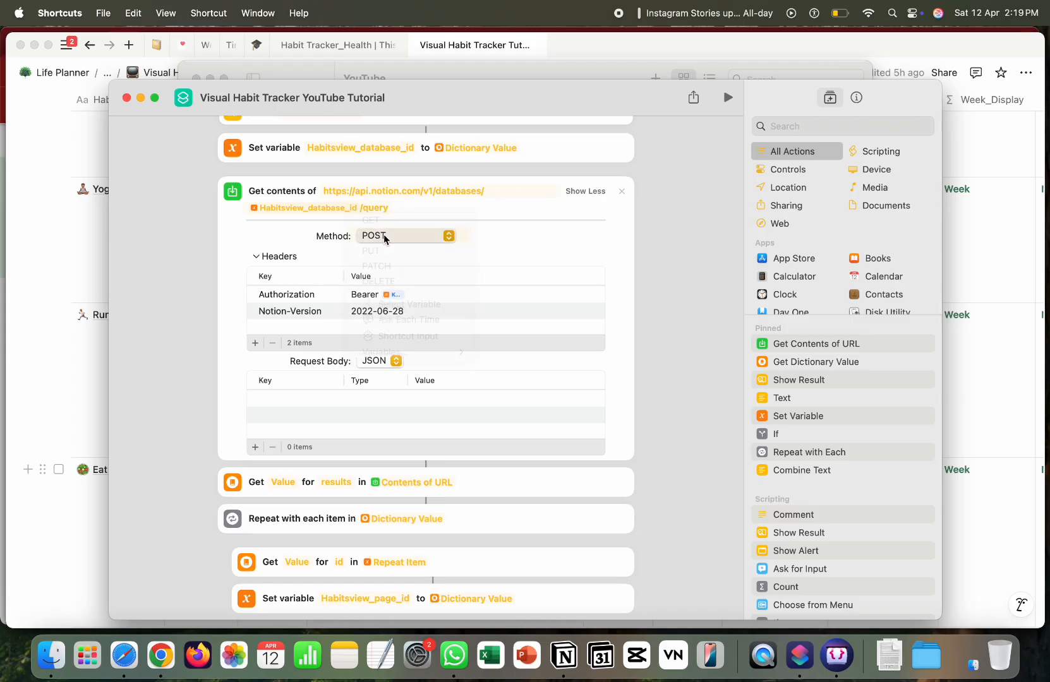
click(256, 257)
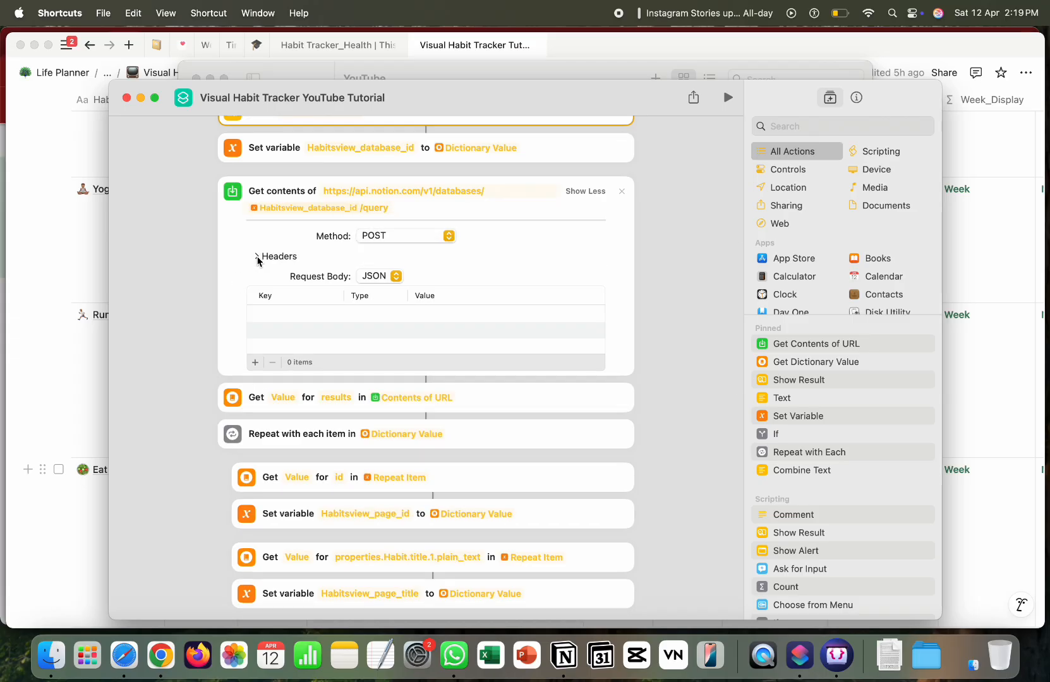
click(256, 256)
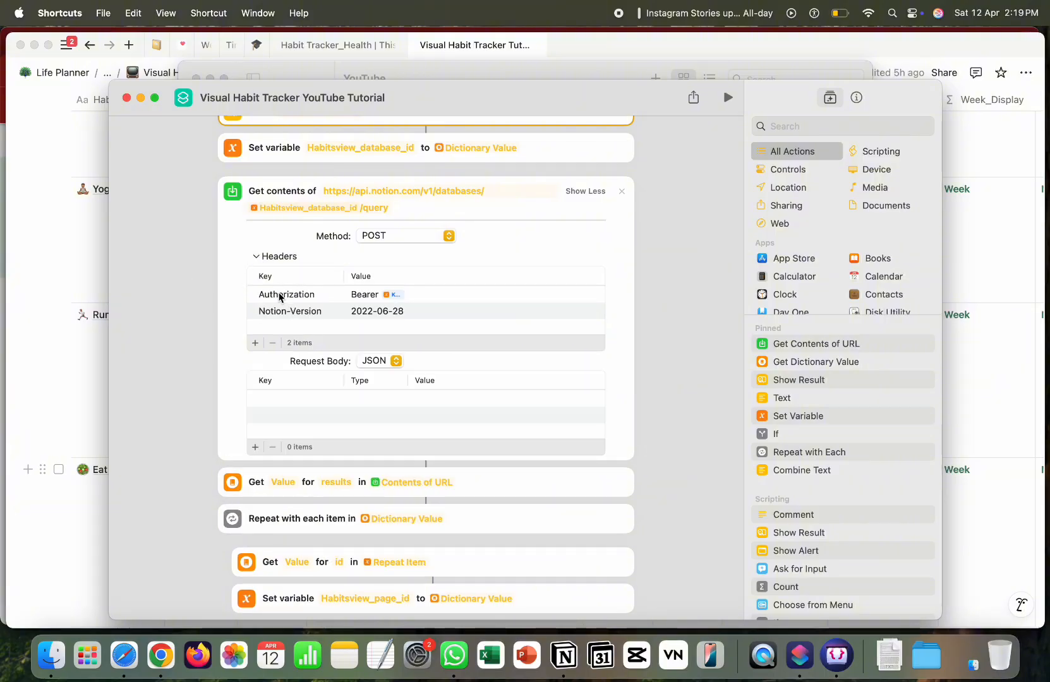
Step: Try inserting the Key variable after Bearer in the query action's Authorization header, and check the Text action that supplies Key
click(381, 297)
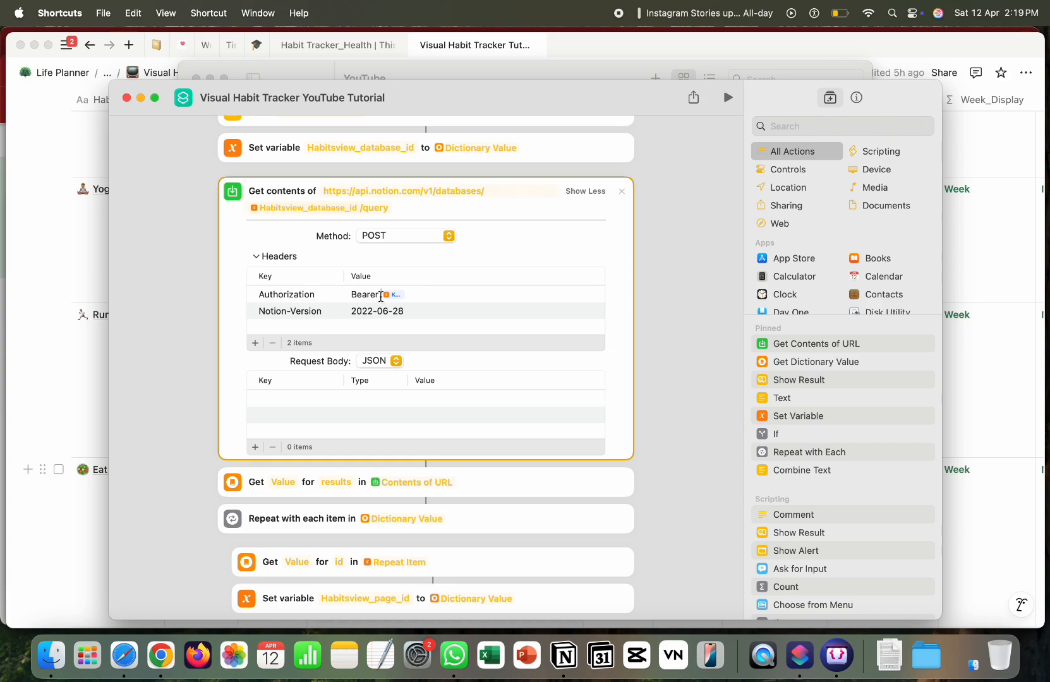
text(ke)
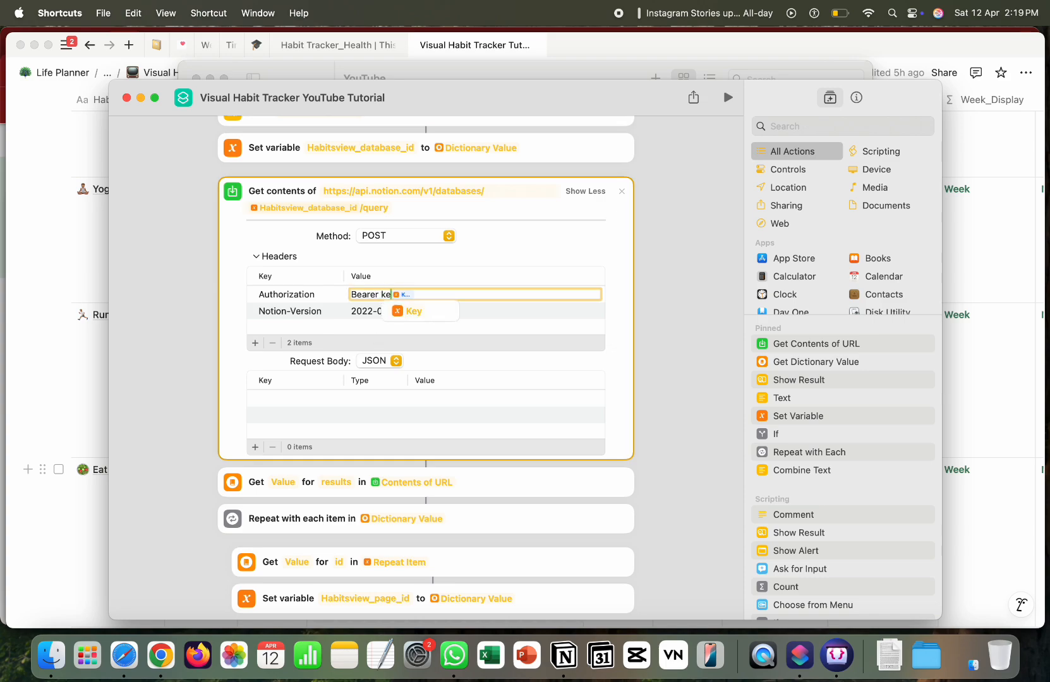
click(424, 312)
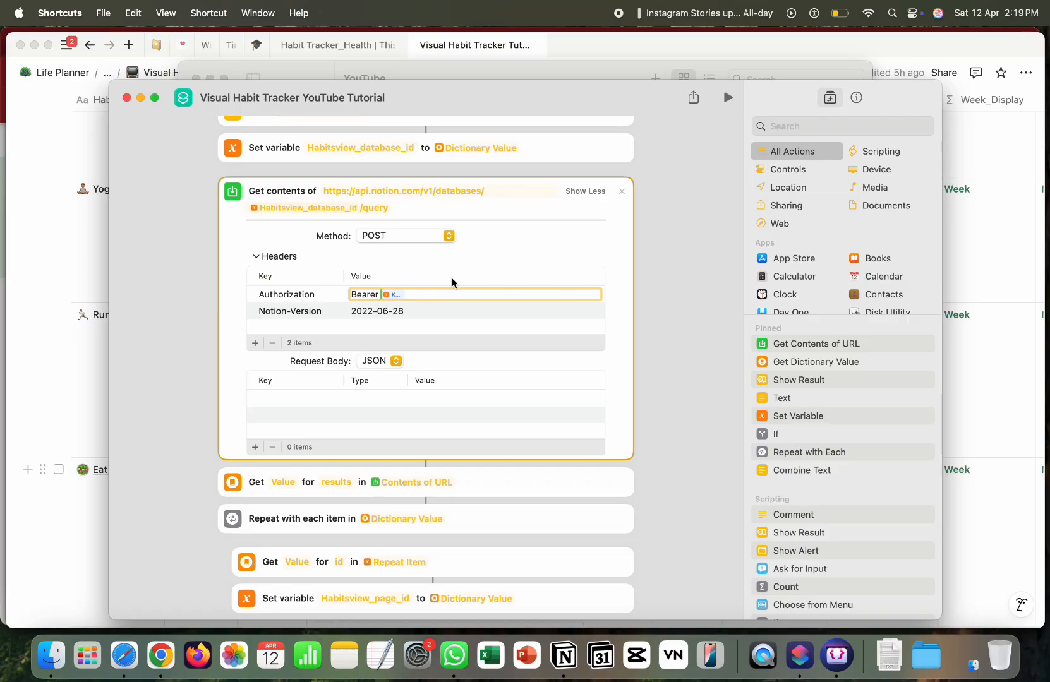
scroll(455, 277, up, 15)
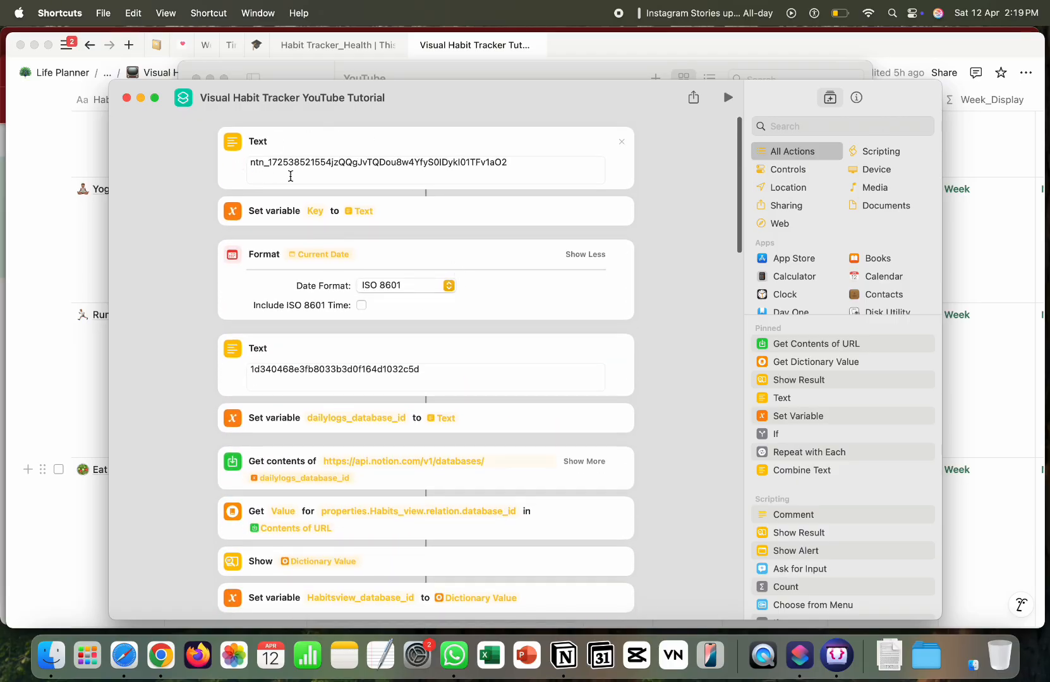
click(251, 171)
scroll(251, 171, down, 15)
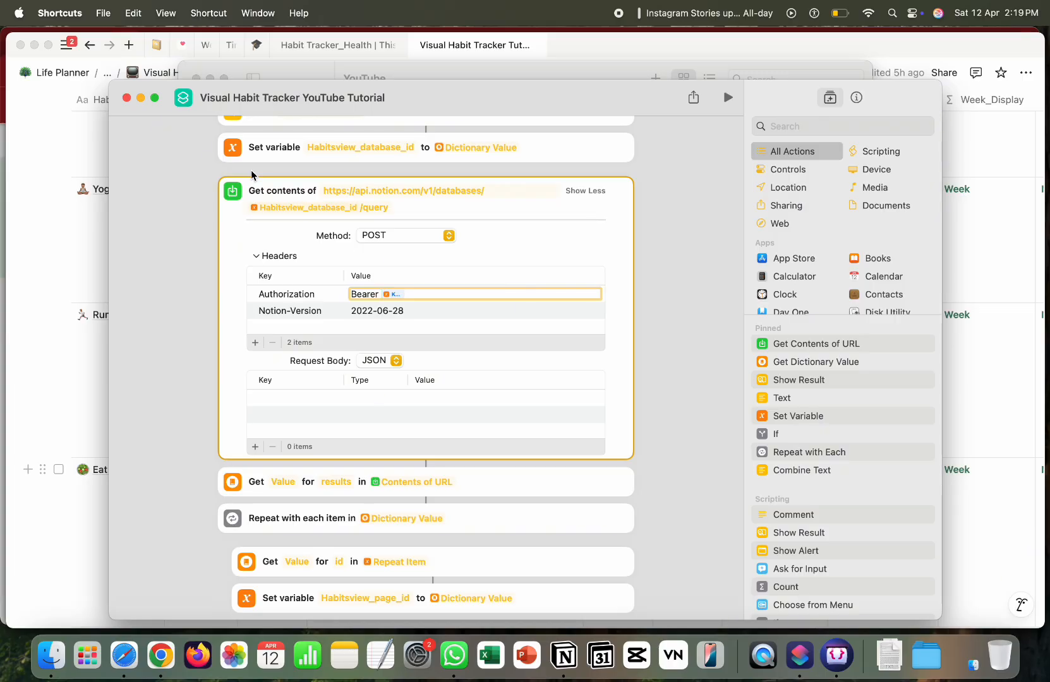
Step: Collapse the Habitsview_database_id query action's details and move the Show action directly below the action that gets the value for results
click(283, 313)
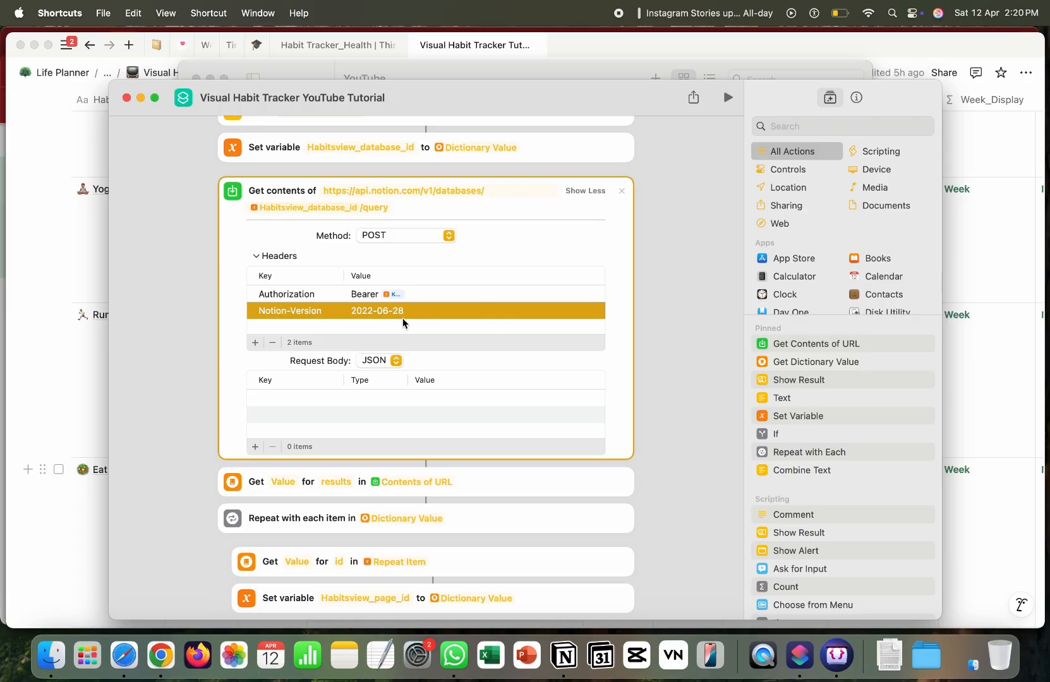
click(581, 191)
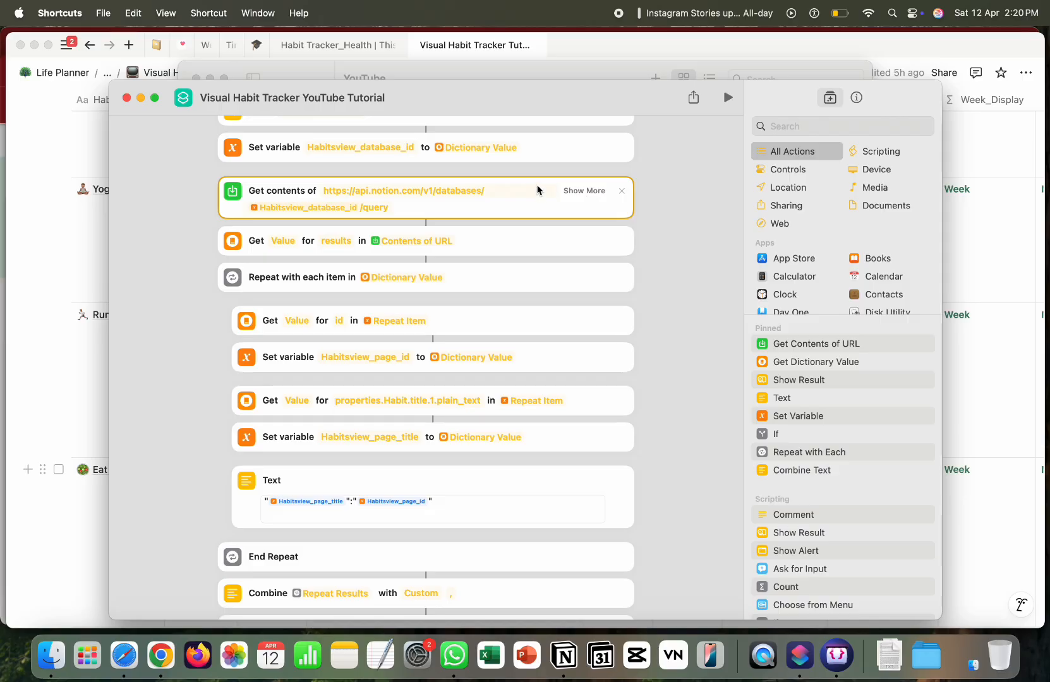
scroll(399, 252, up, 5)
scroll(397, 251, down, 1)
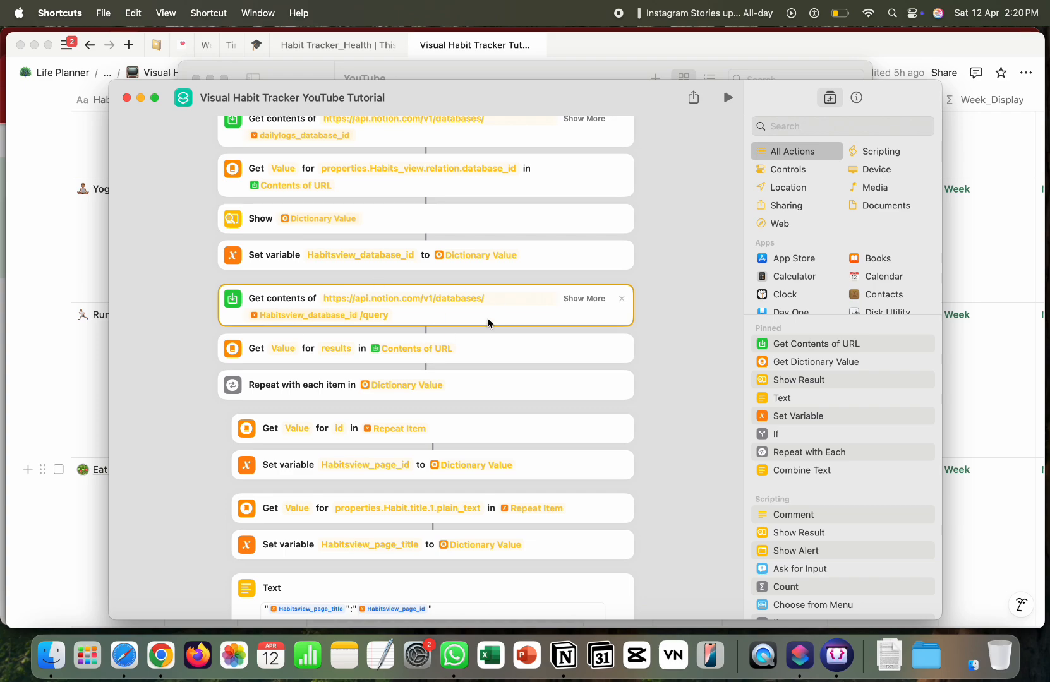
drag(468, 221, 463, 364)
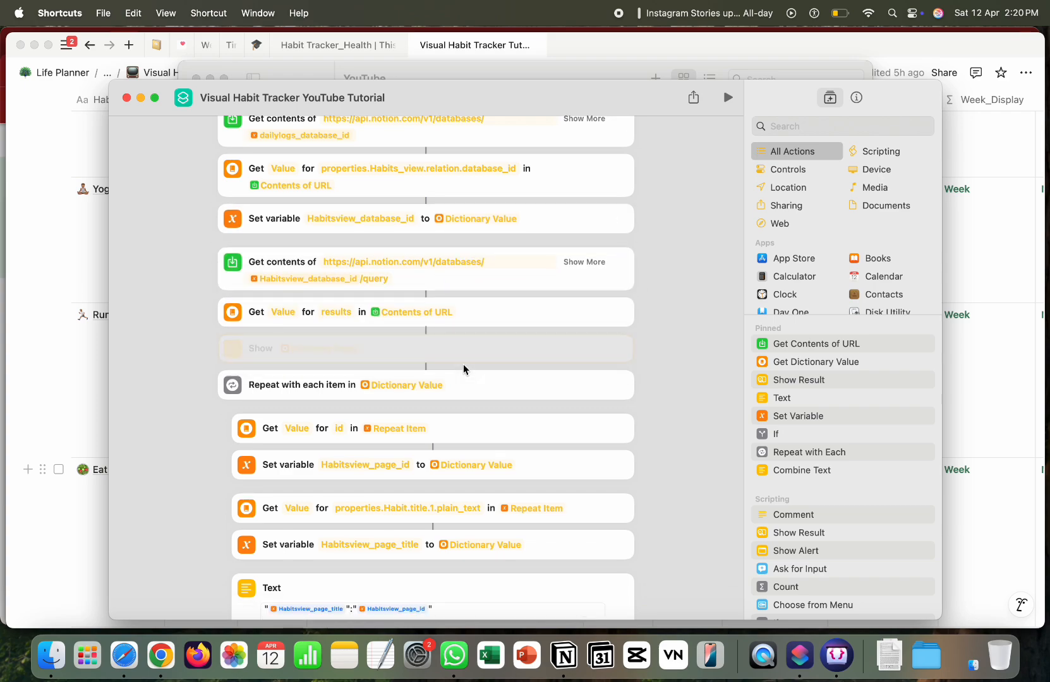
Step: Run the shortcut, read through the page data returned for the Habits_view query, and close the result
click(729, 100)
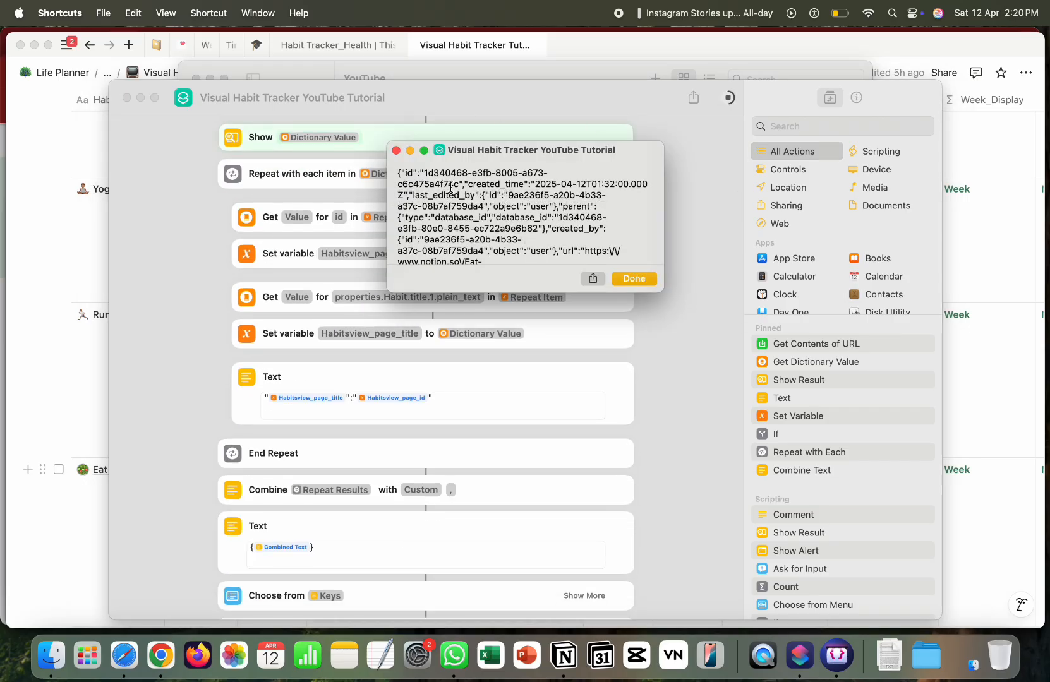
scroll(450, 187, down, 10)
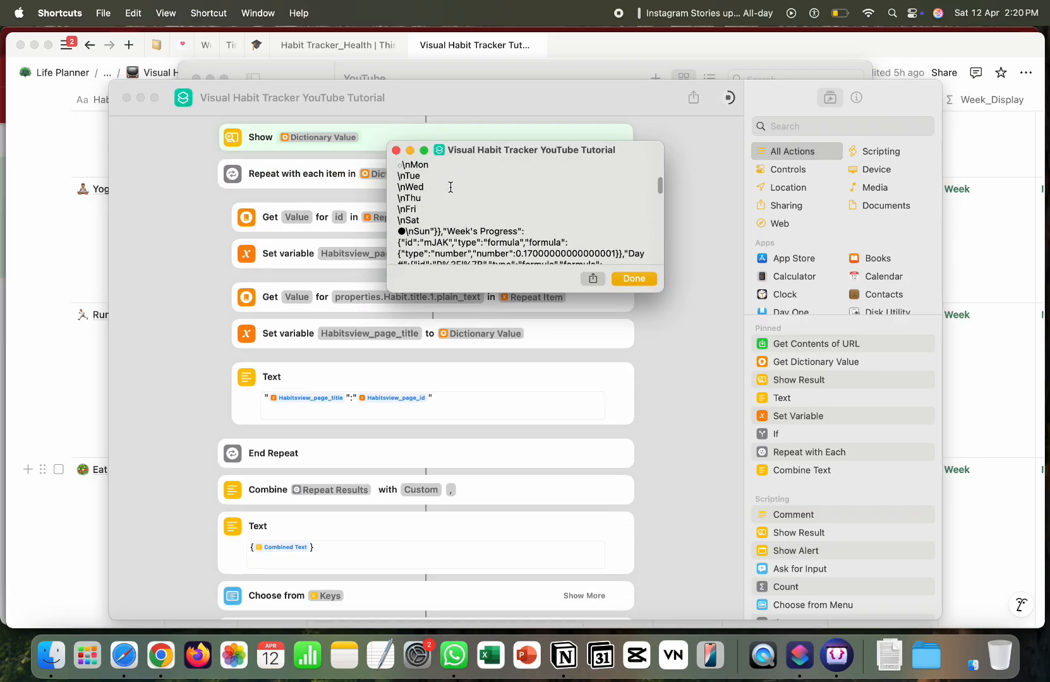
scroll(450, 187, down, 10)
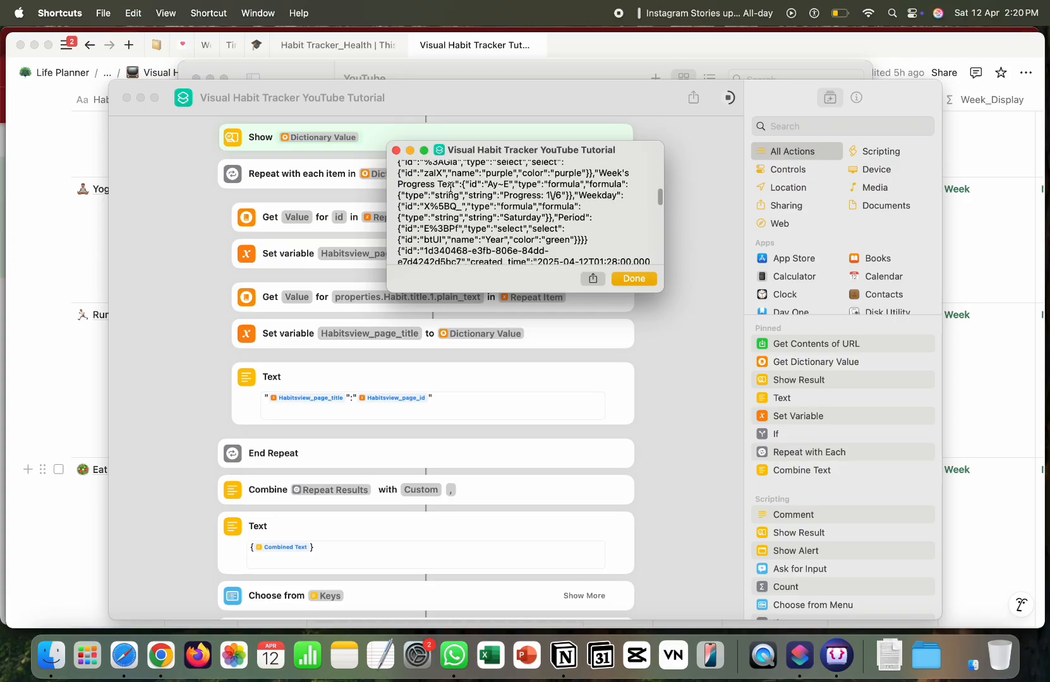
scroll(451, 187, down, 10)
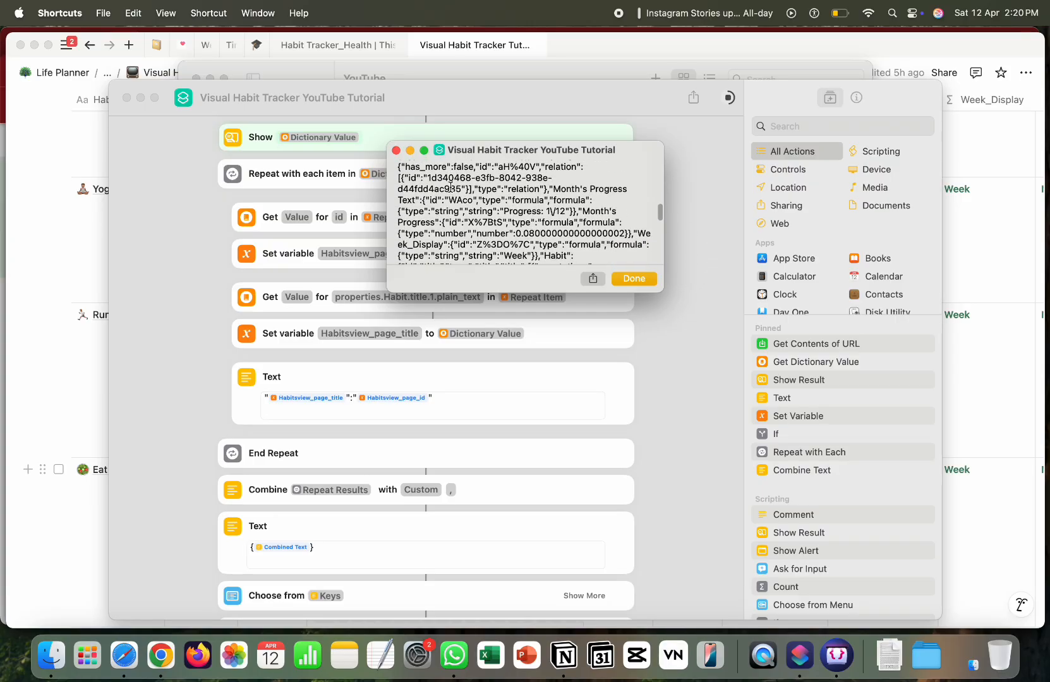
scroll(450, 187, down, 10)
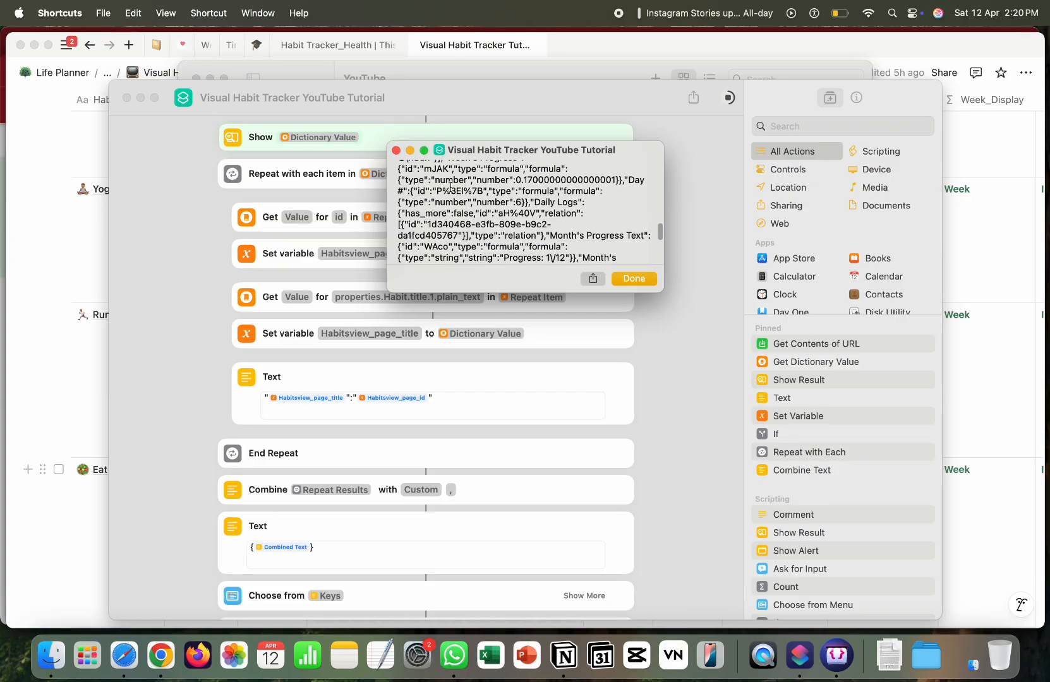
scroll(450, 187, down, 10)
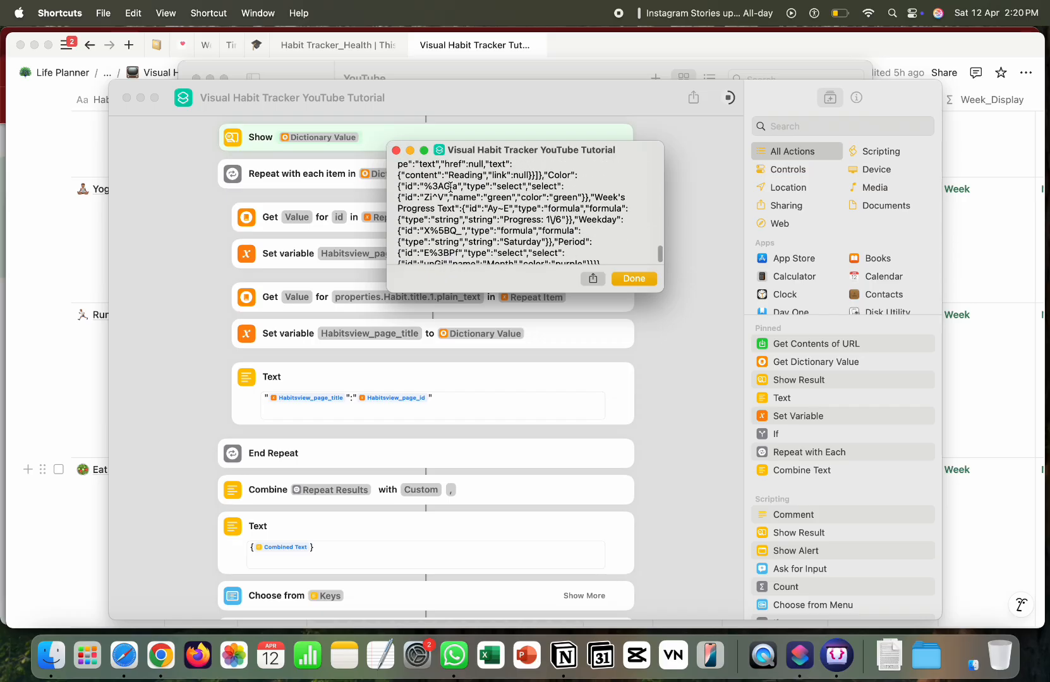
click(624, 279)
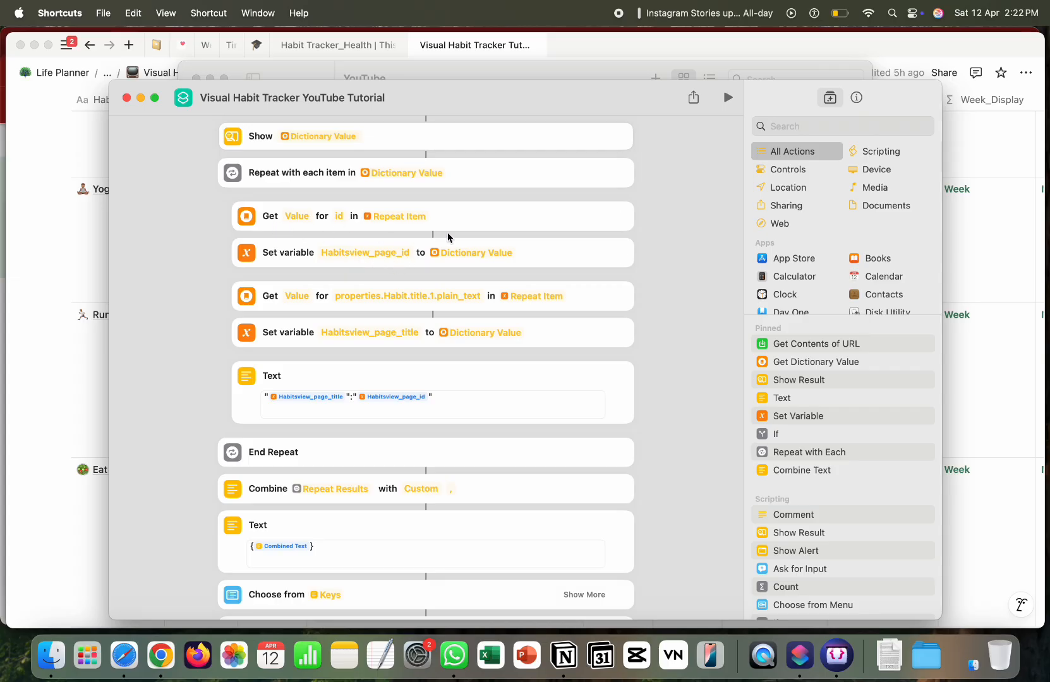
Step: Reveal which action supplies the Dictionary Value assigned to Habitsview_page_id, and return to the variable
click(464, 252)
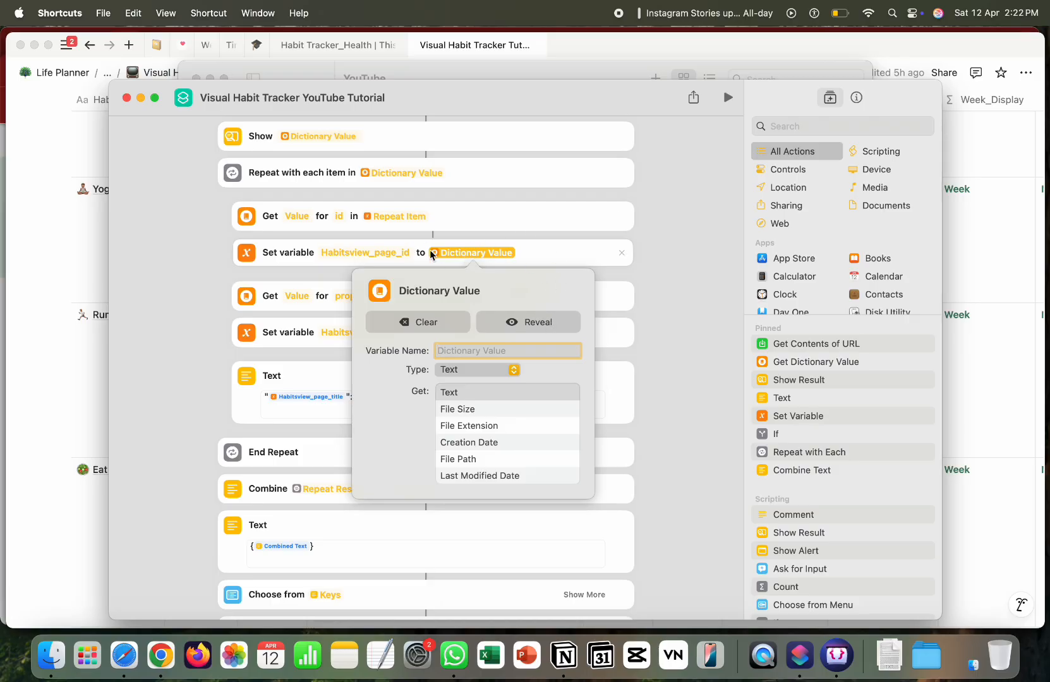
click(554, 323)
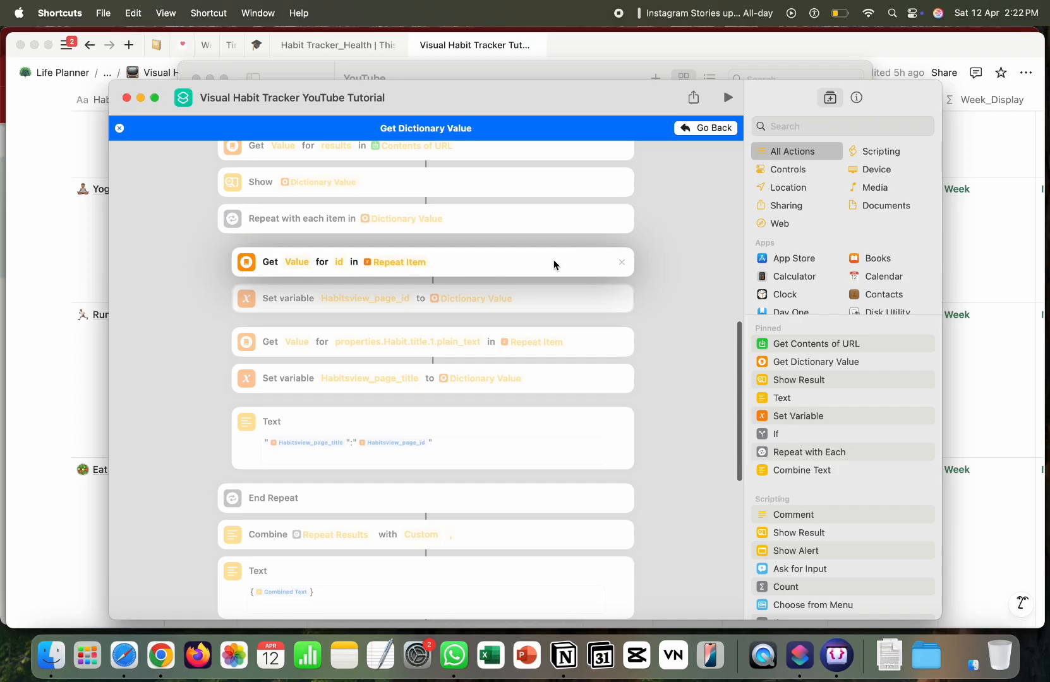
click(716, 133)
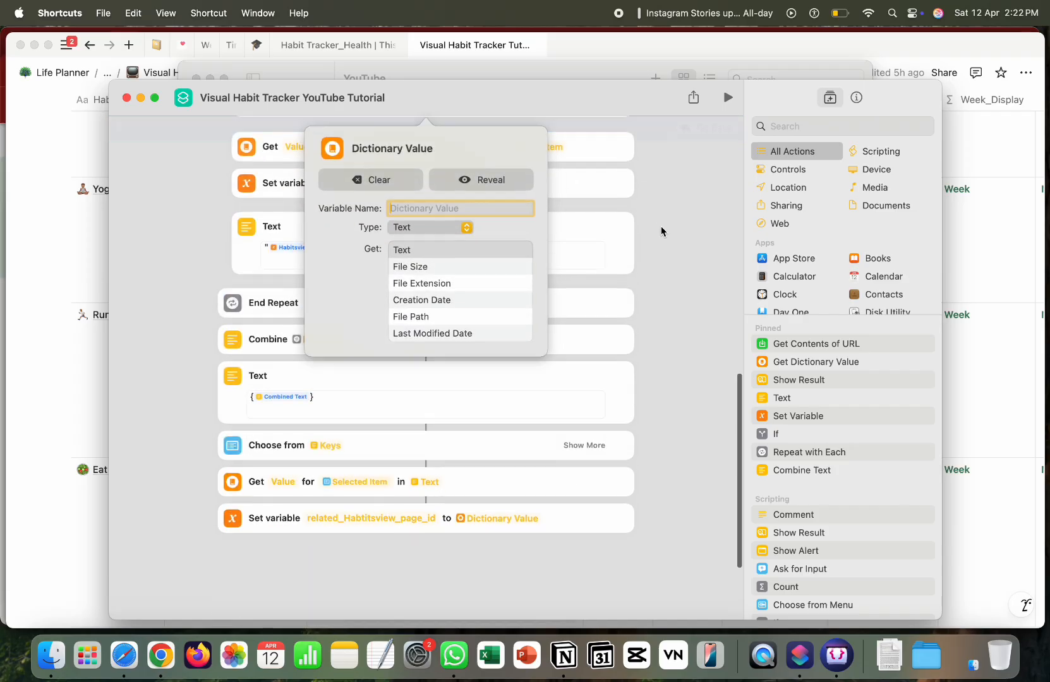
click(707, 293)
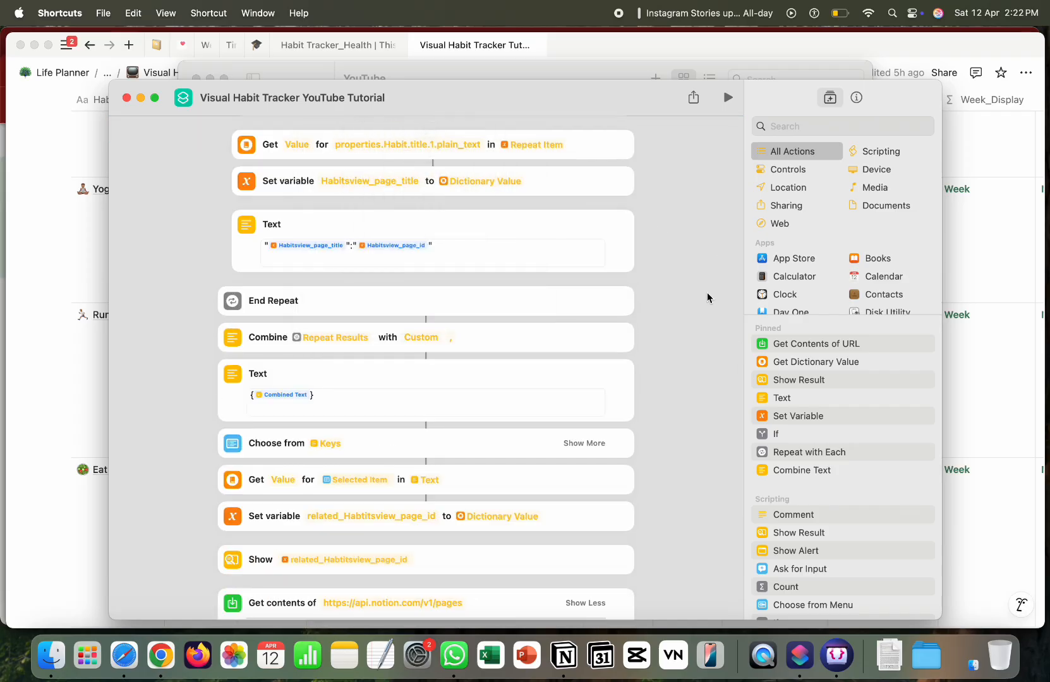
Step: Compare the properties.Habit.title.1.plain_text key in Shortcuts with the Habit column of the Habits_view database in Notion
scroll(387, 313, up, 4)
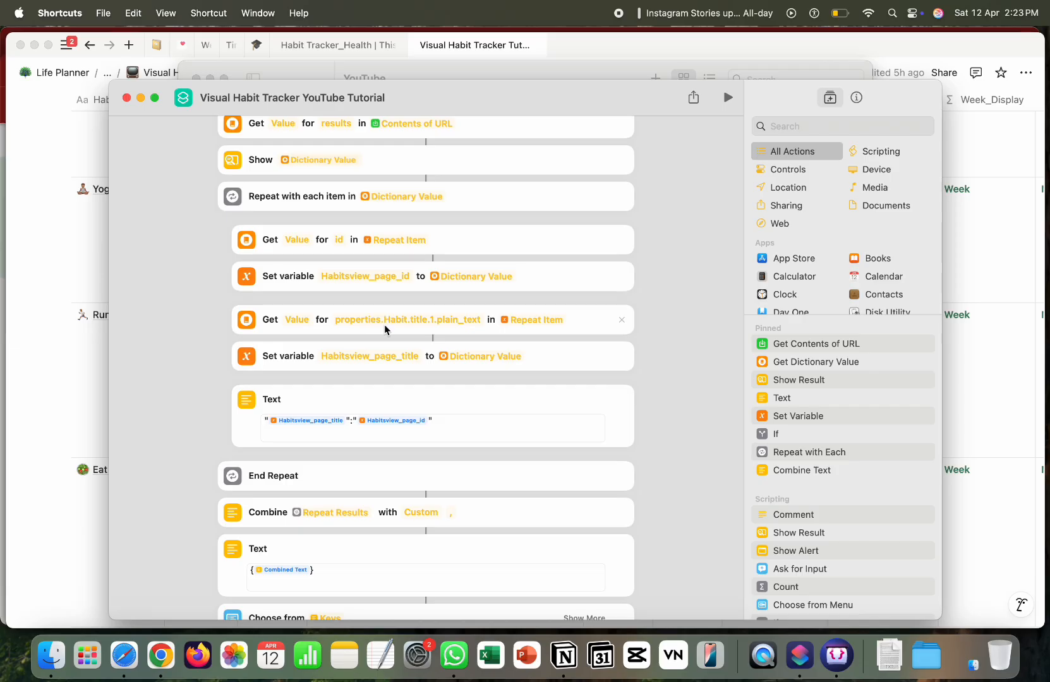
click(404, 320)
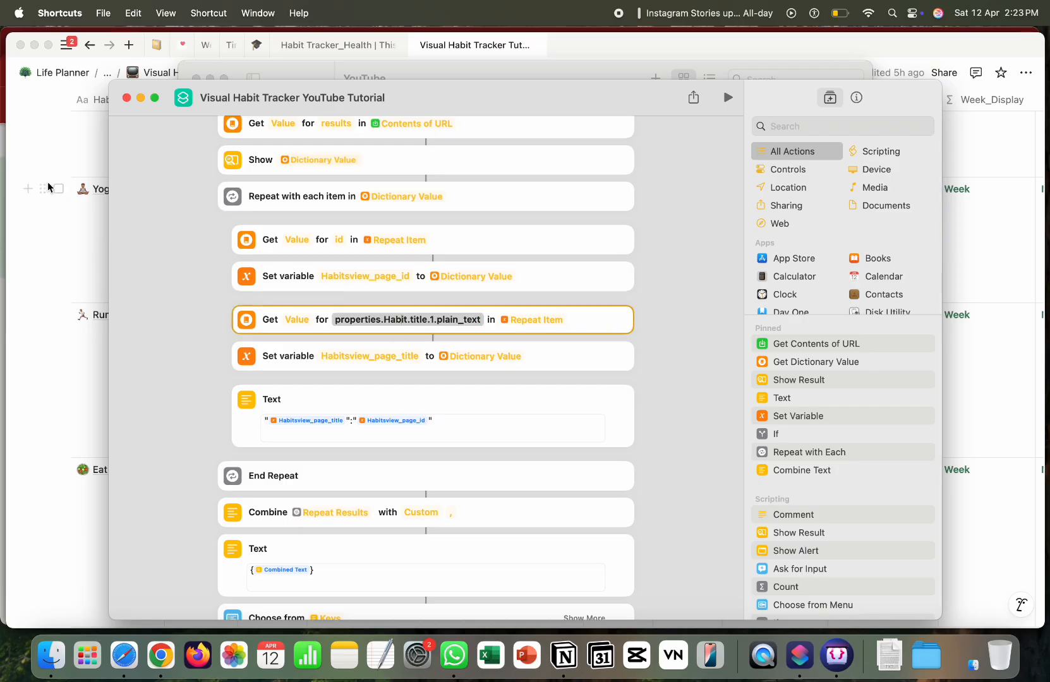
click(47, 182)
scroll(77, 284, up, 5)
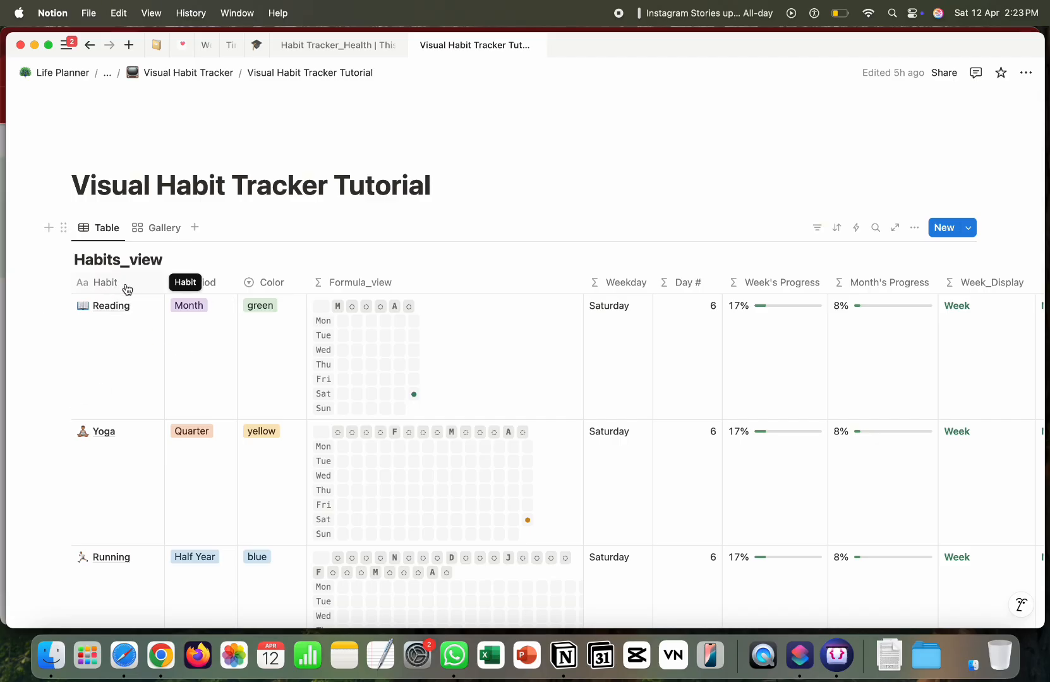
click(800, 656)
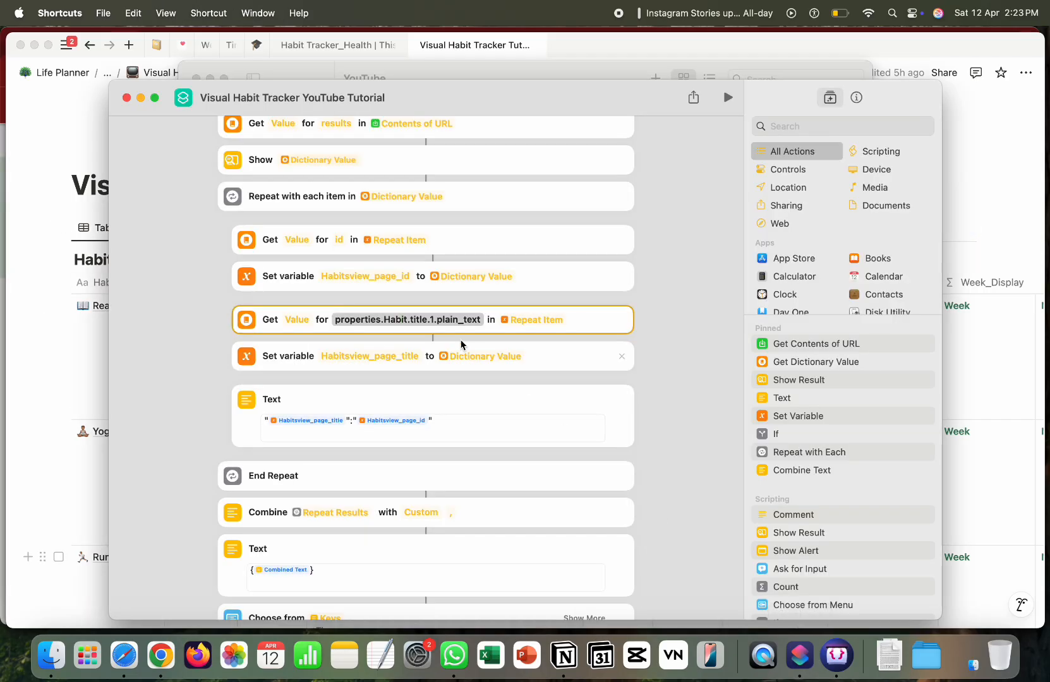
click(75, 361)
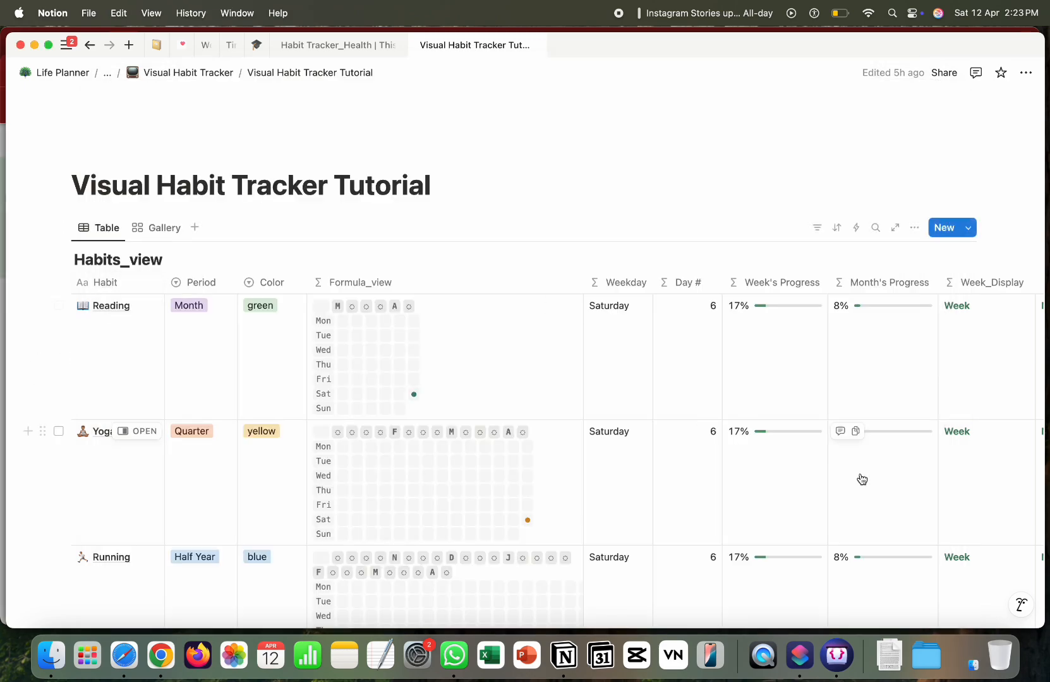
Step: Switch back to Shortcuts and examine the Habit part of the properties.Habit.title.1.plain_text key
click(800, 655)
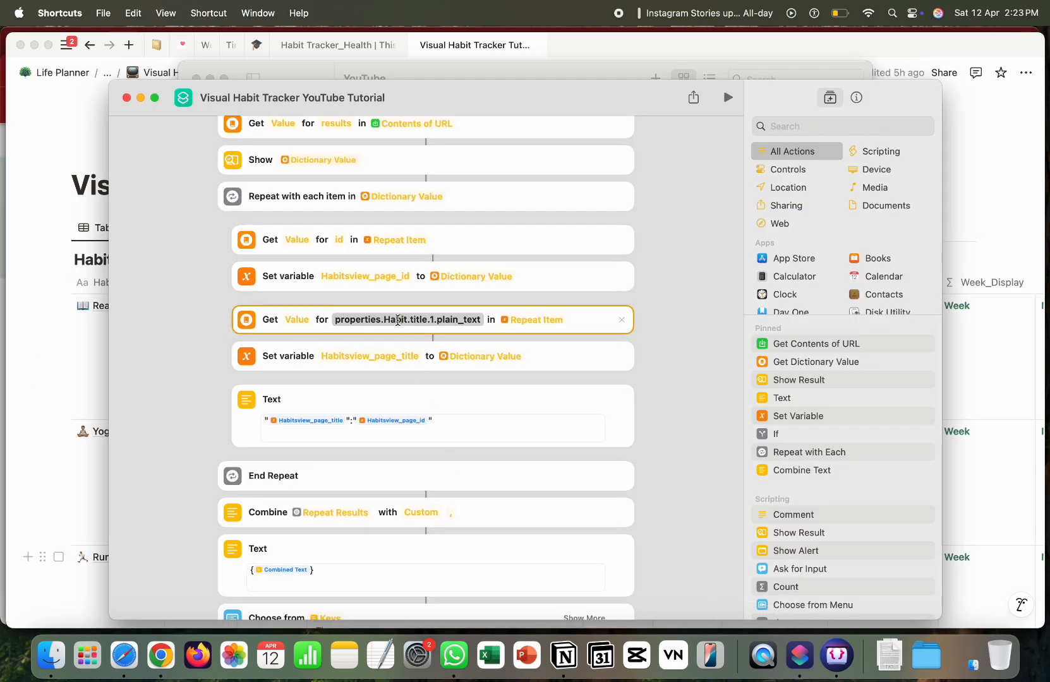
click(331, 319)
drag(383, 319, 408, 319)
scroll(423, 362, down, 3)
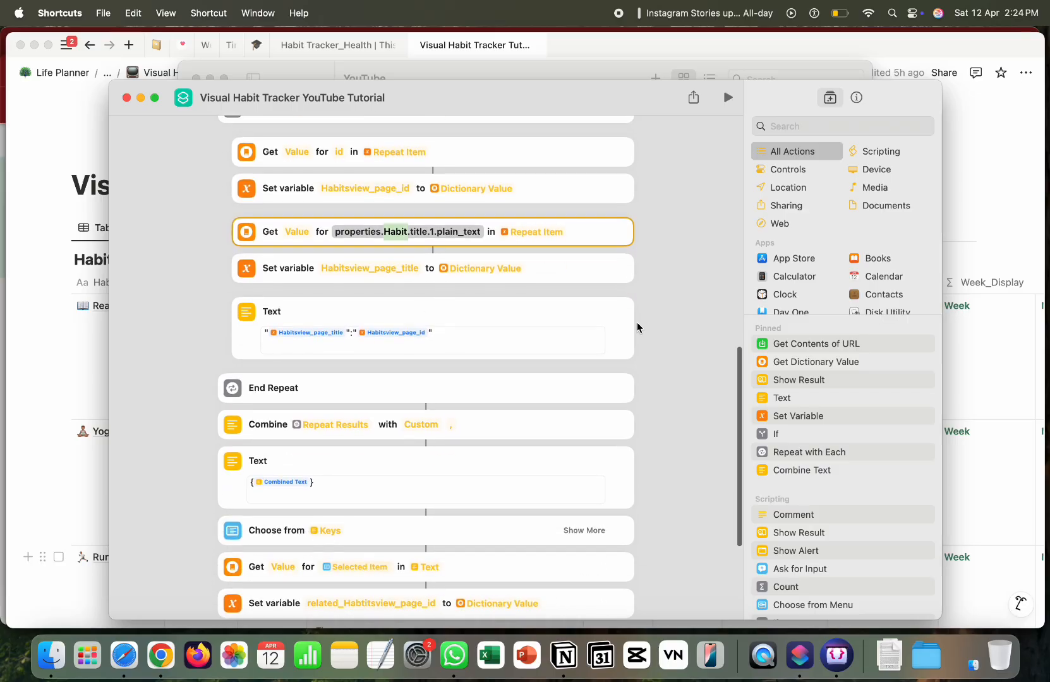
click(637, 322)
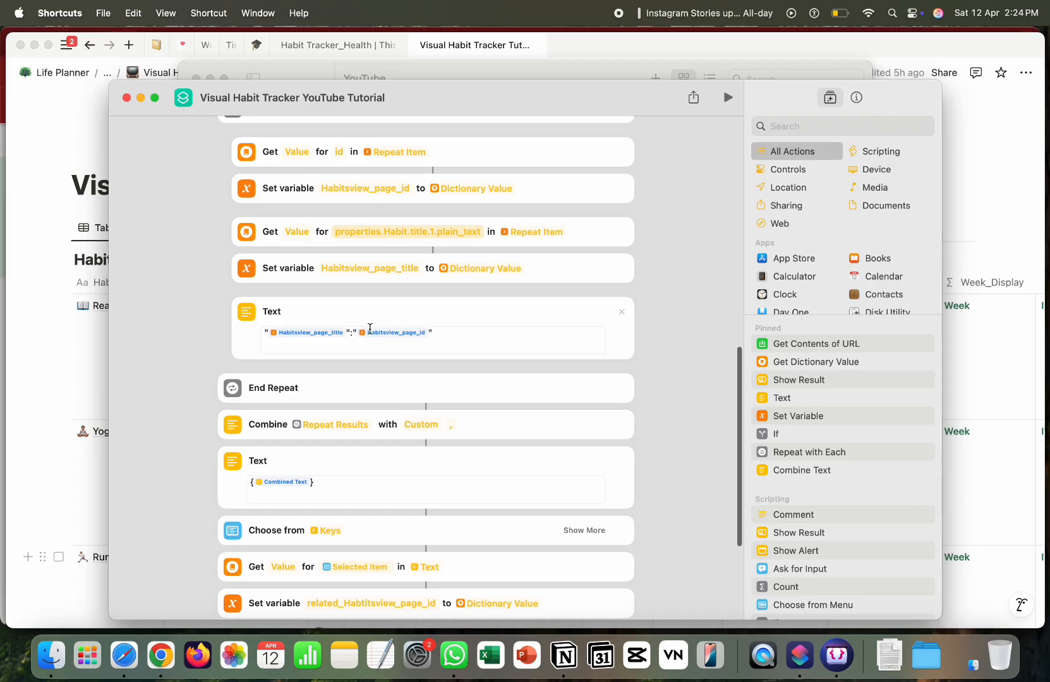
Step: Replace the repeat loop's Text content with "":"" and insert the Habitsview_page_title variable inside the first pair of quotes
click(427, 332)
drag(449, 333, 248, 326)
key(BackSpace)
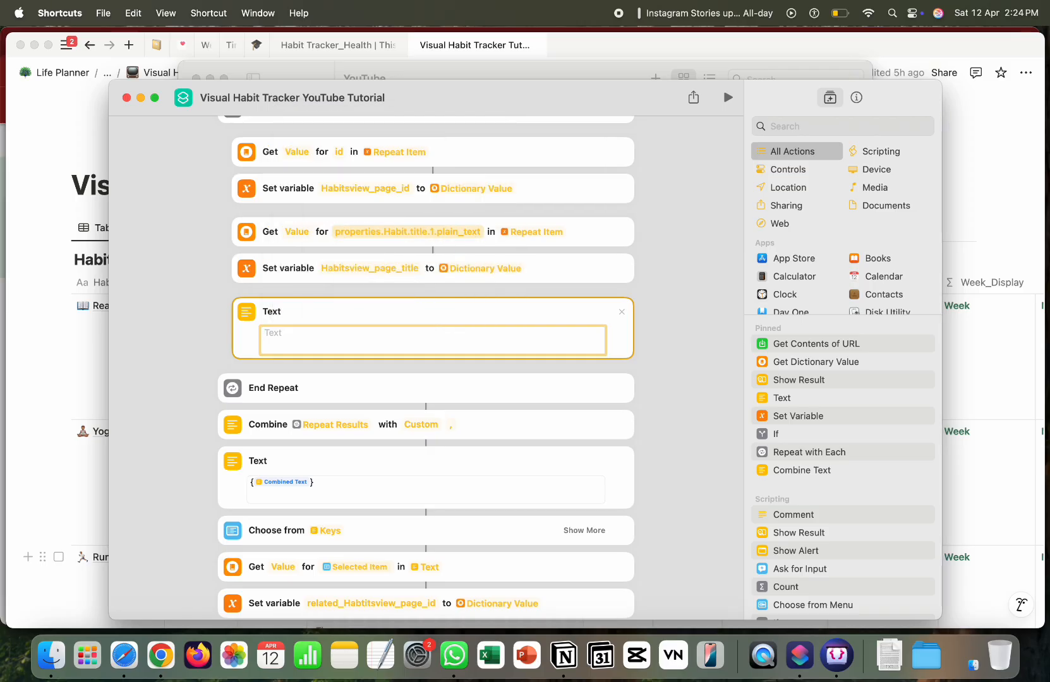
text("":"")
right_click(269, 332)
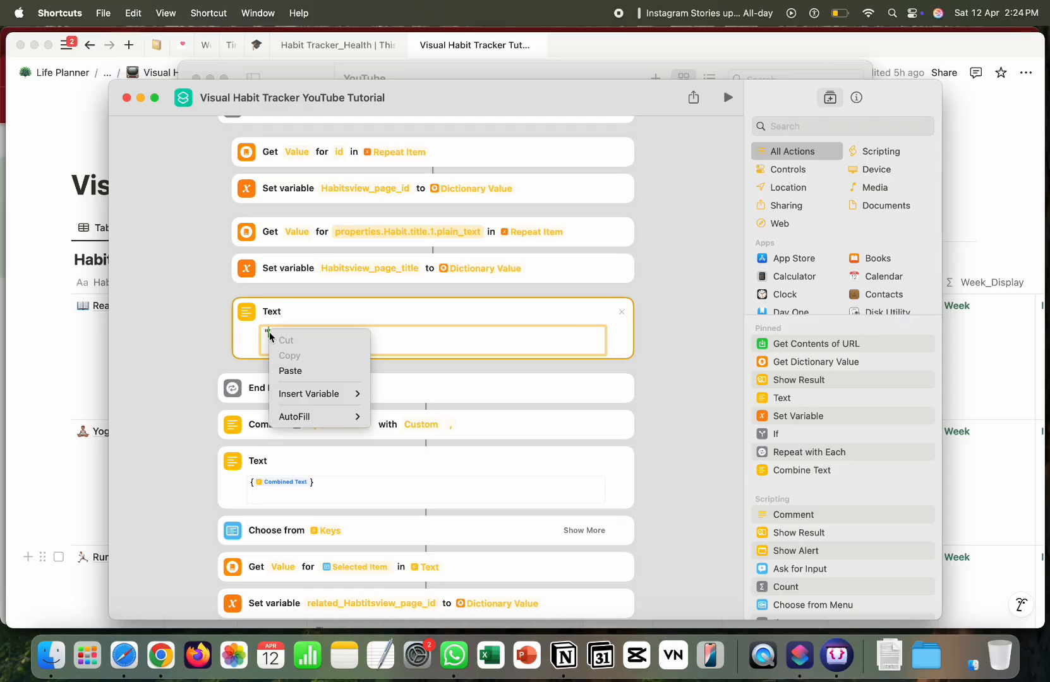
mouse_move(296, 399)
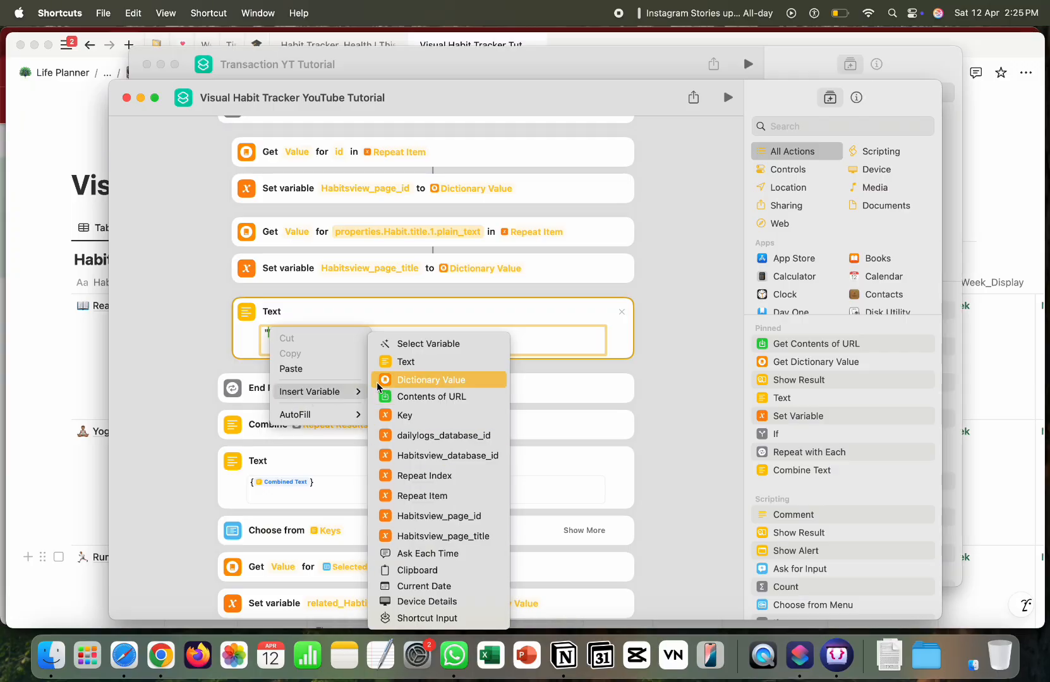
click(467, 537)
text(":")
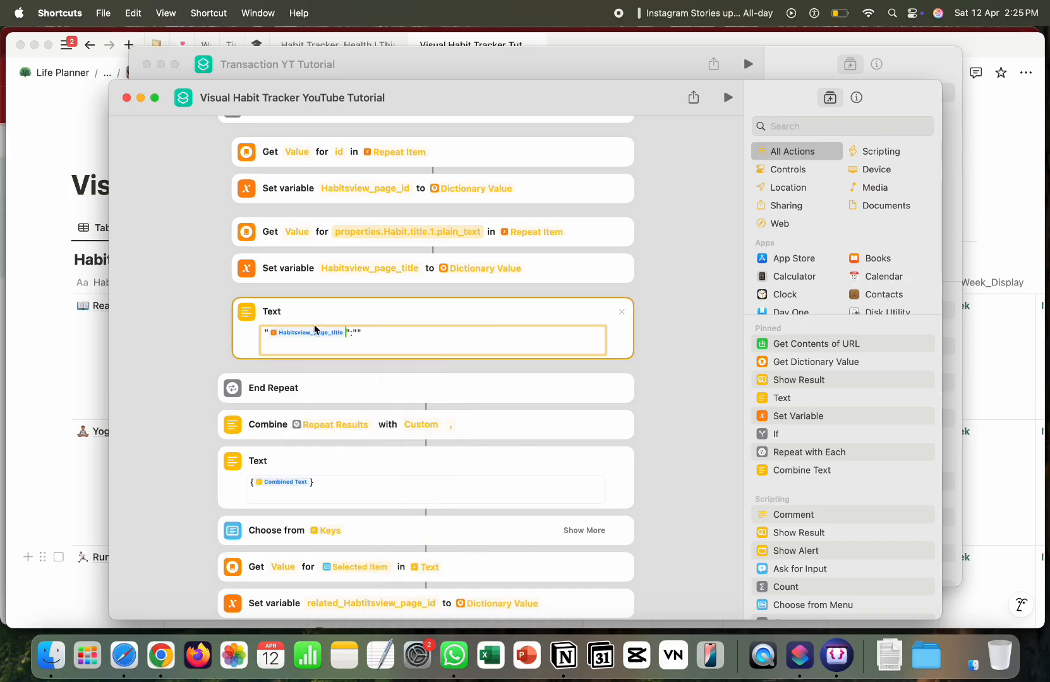
Step: Insert the Habitsview_page_id variable inside the second pair of quotes in the repeat loop's Text action
right_click(357, 332)
mouse_move(429, 393)
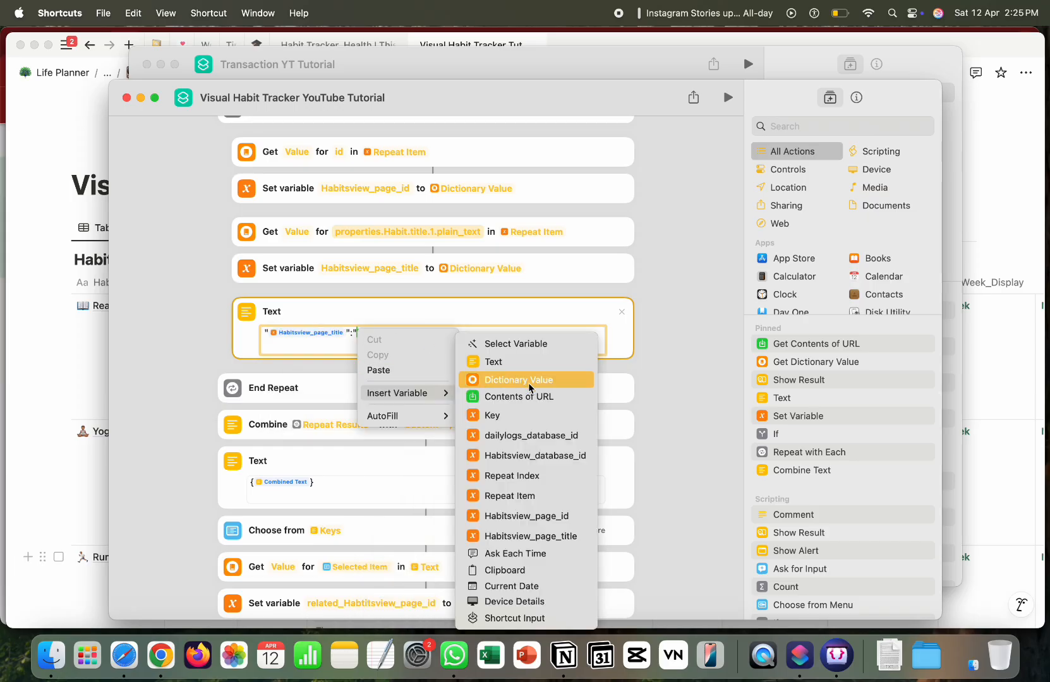
click(557, 515)
click(618, 67)
click(676, 604)
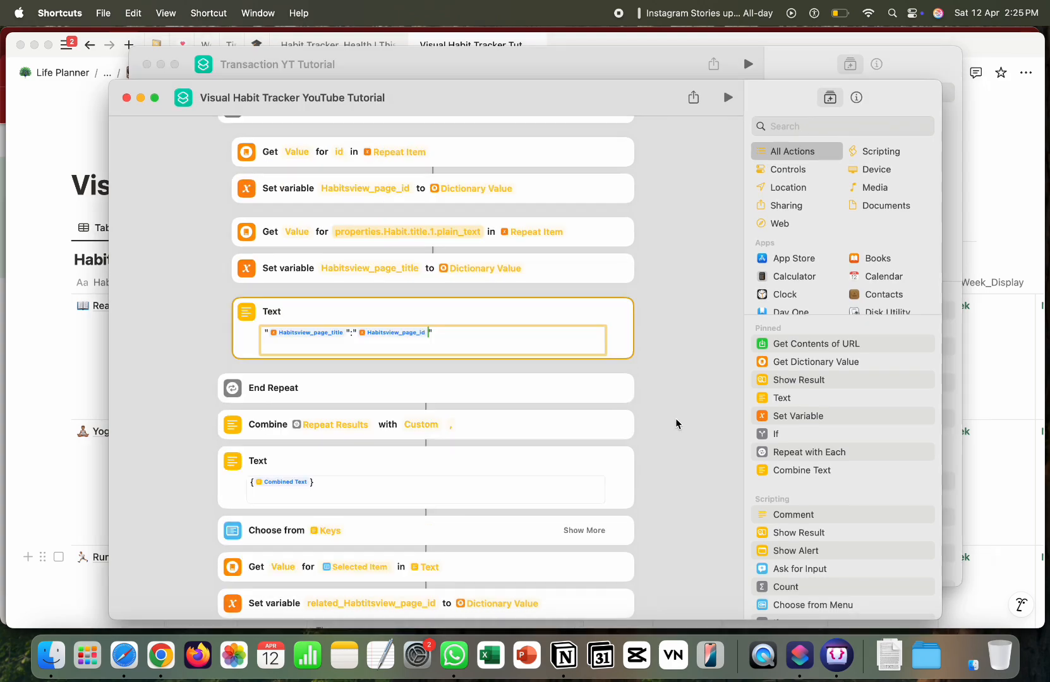
click(675, 418)
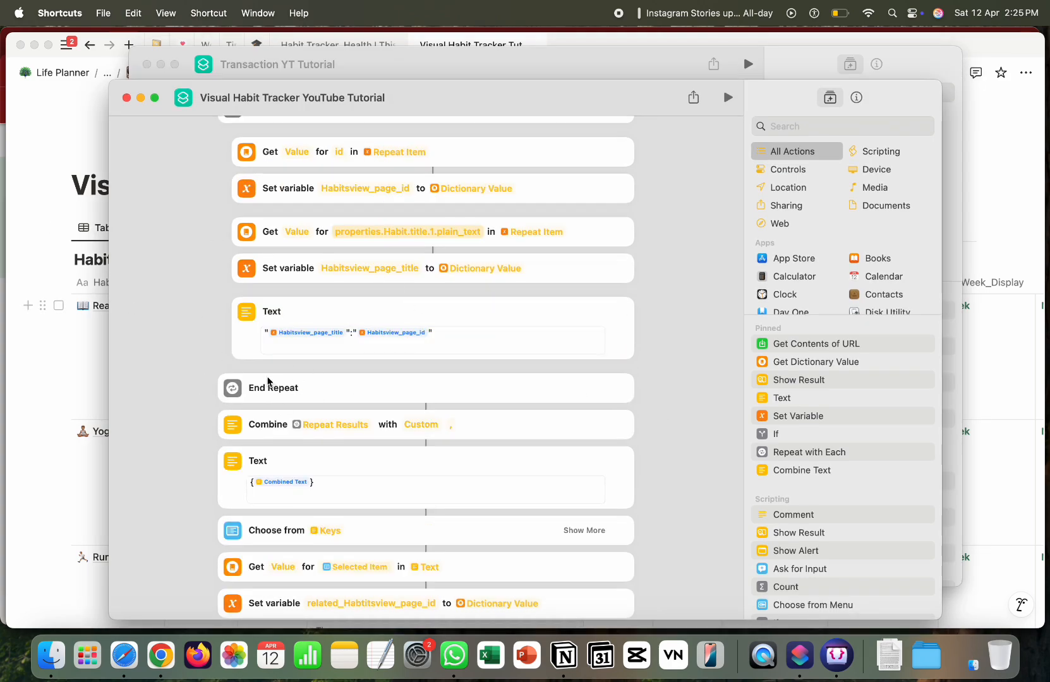
Step: Set the Combine action for Repeat Results to use a Custom separator with a comma
scroll(268, 381, down, 4)
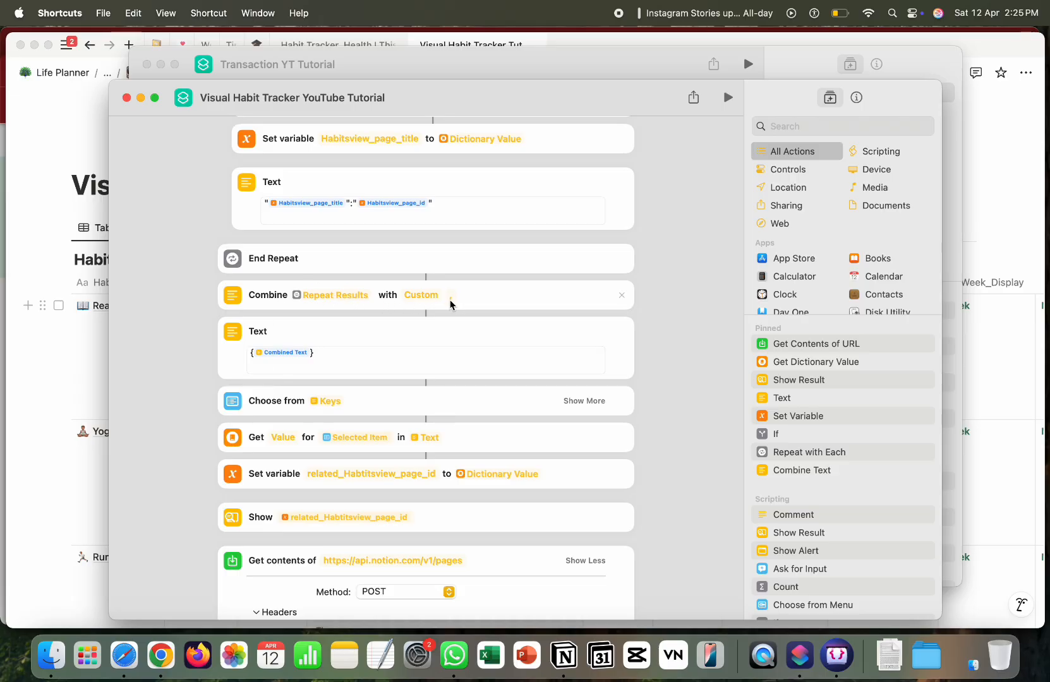
click(421, 296)
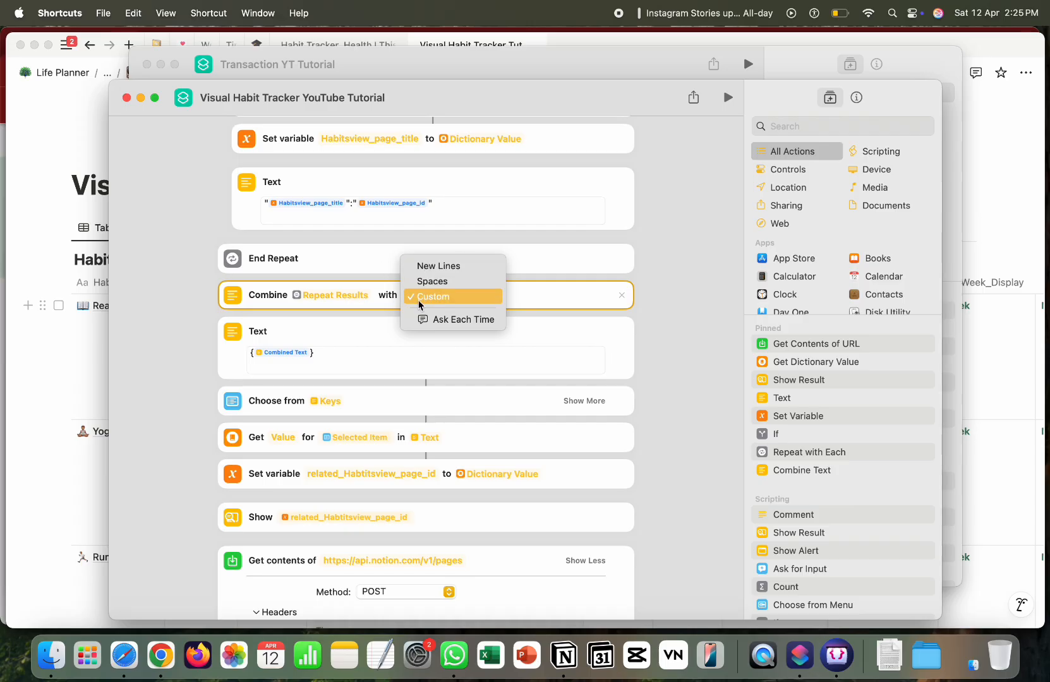
click(419, 300)
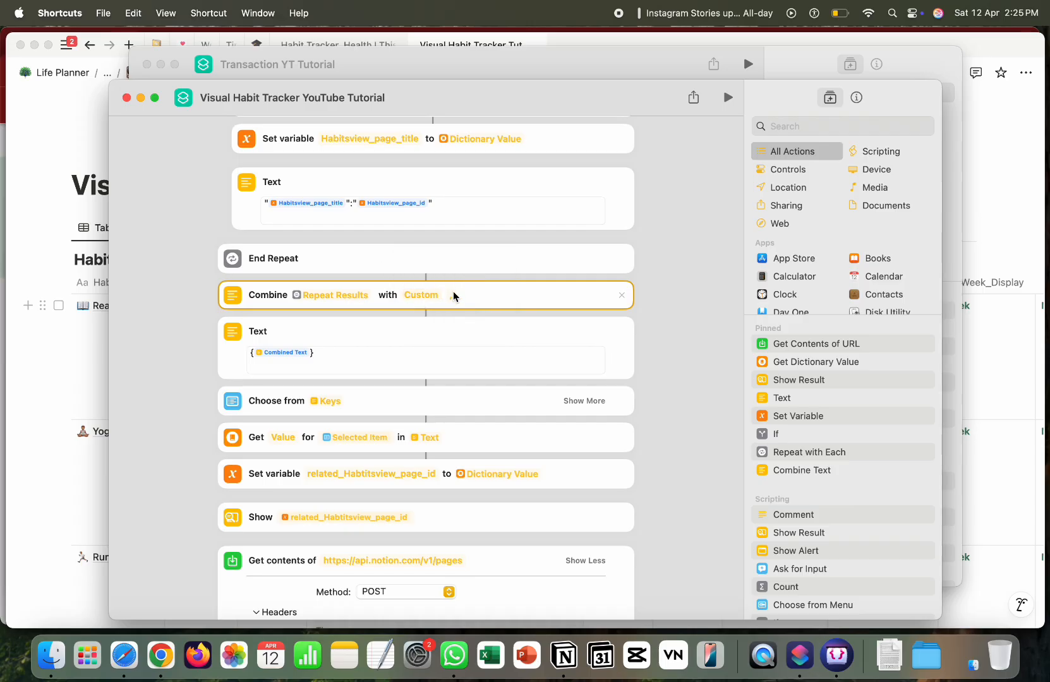
text(,)
Step: Inspect the Combined Text variable enclosed in curly braces in the Text action below Combine
click(329, 359)
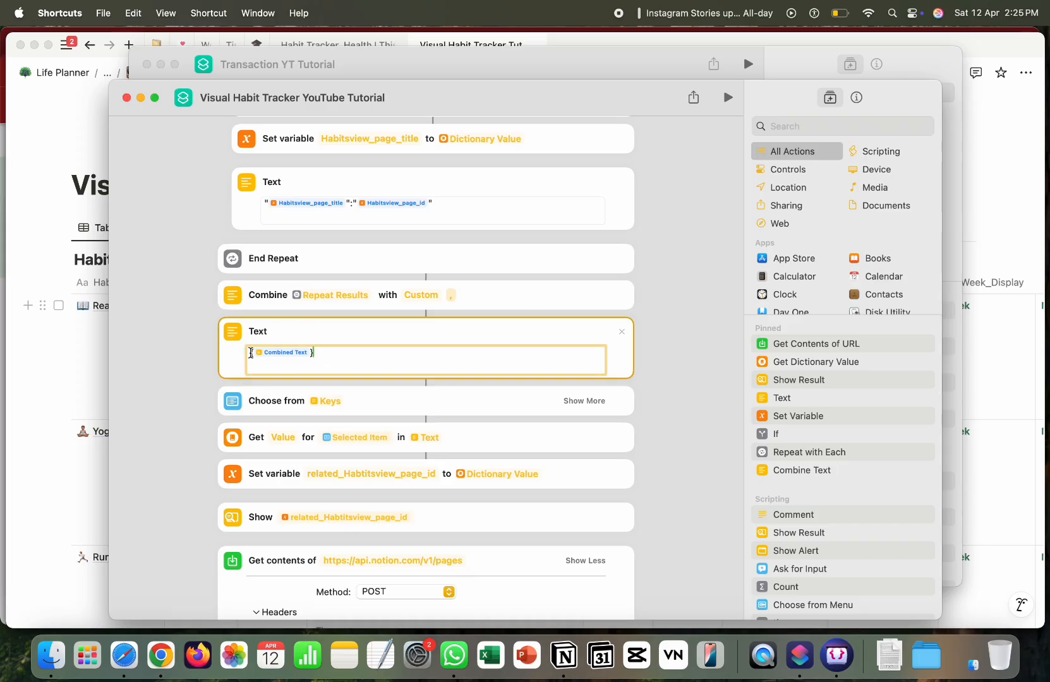
click(308, 353)
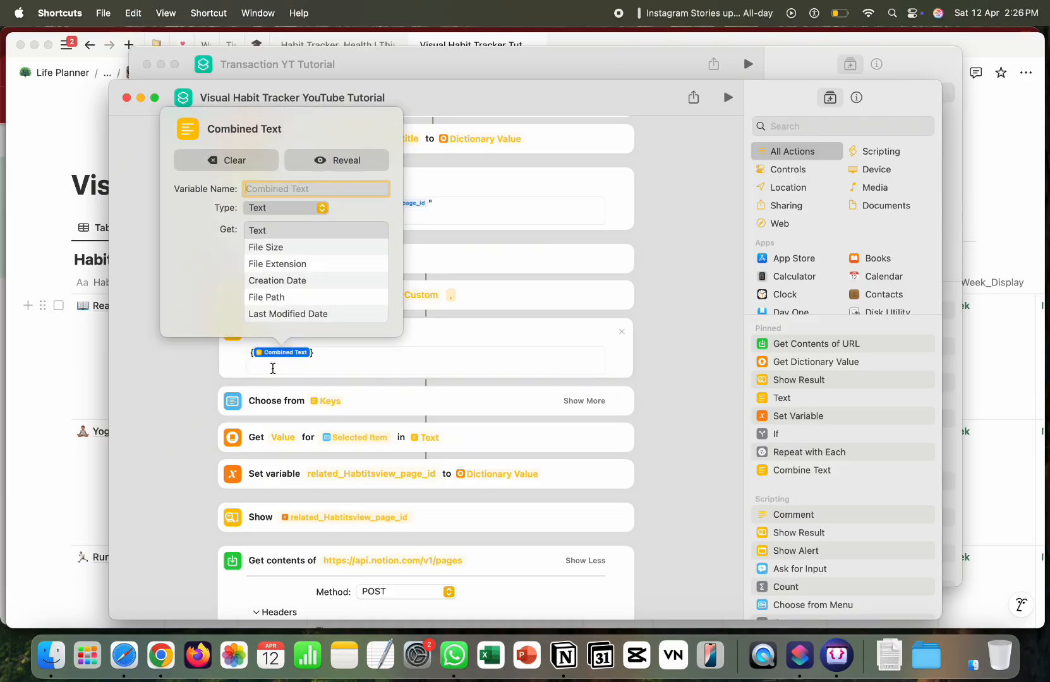
click(399, 358)
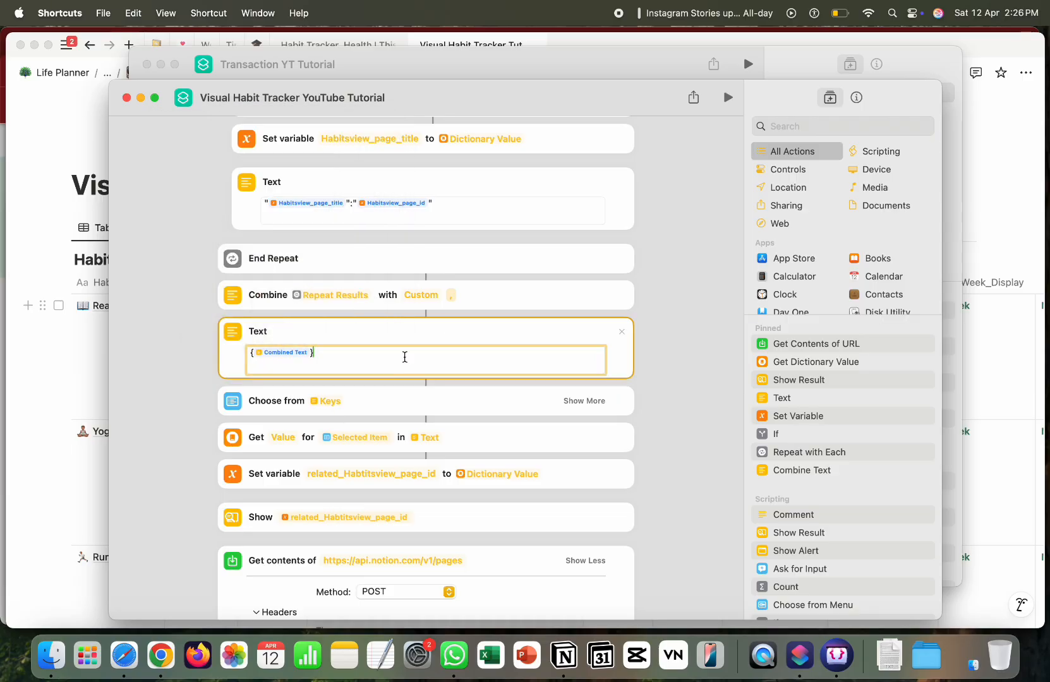
Step: Find the Choose from List action by searching for "choose" and add it directly below the Text action containing Combined Text
scroll(425, 377, down, 3)
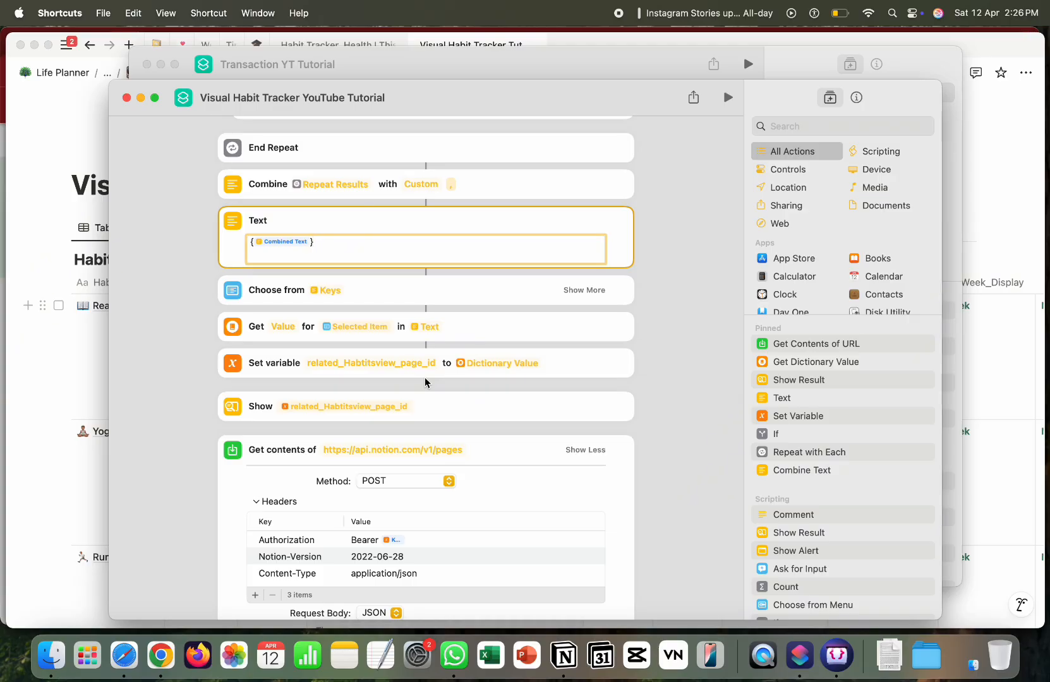
scroll(426, 377, down, 1)
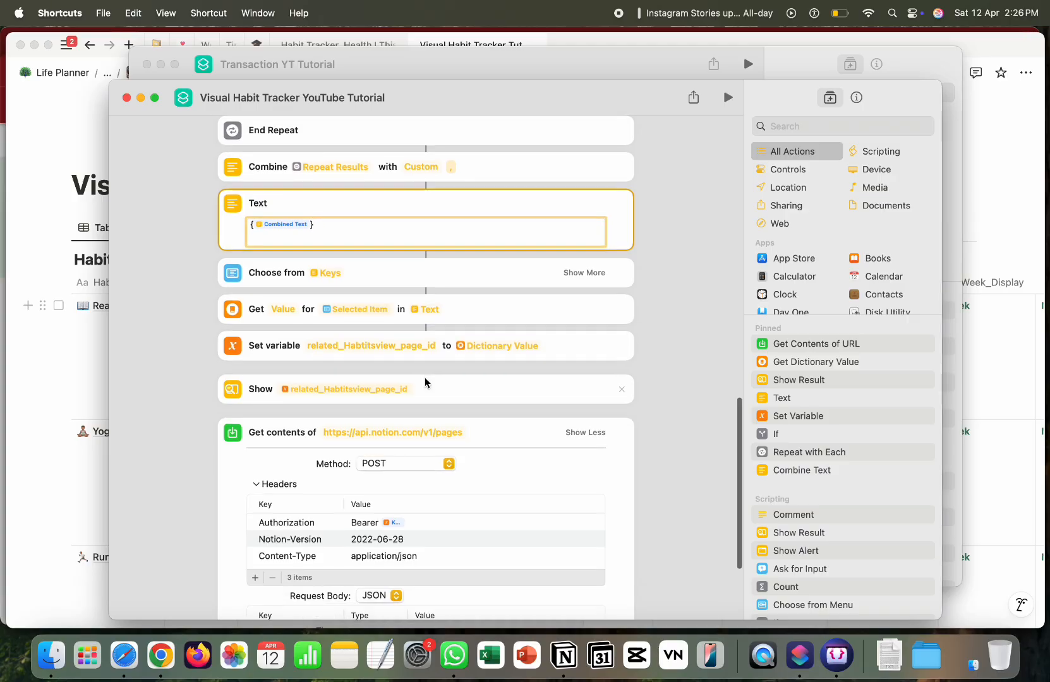
click(512, 268)
click(800, 124)
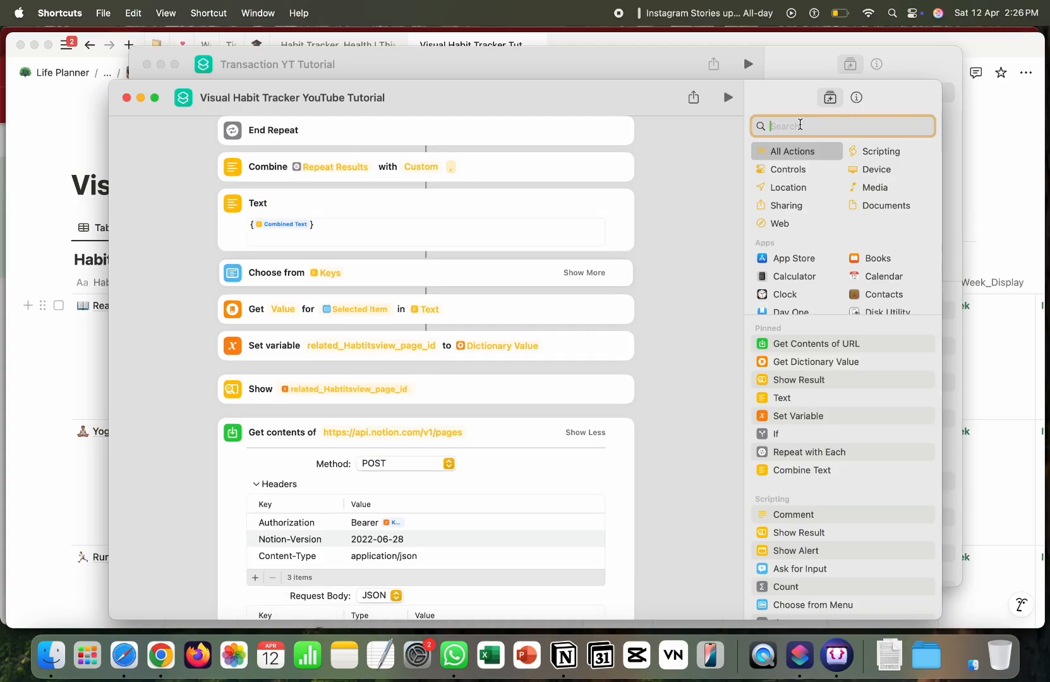
text(choose)
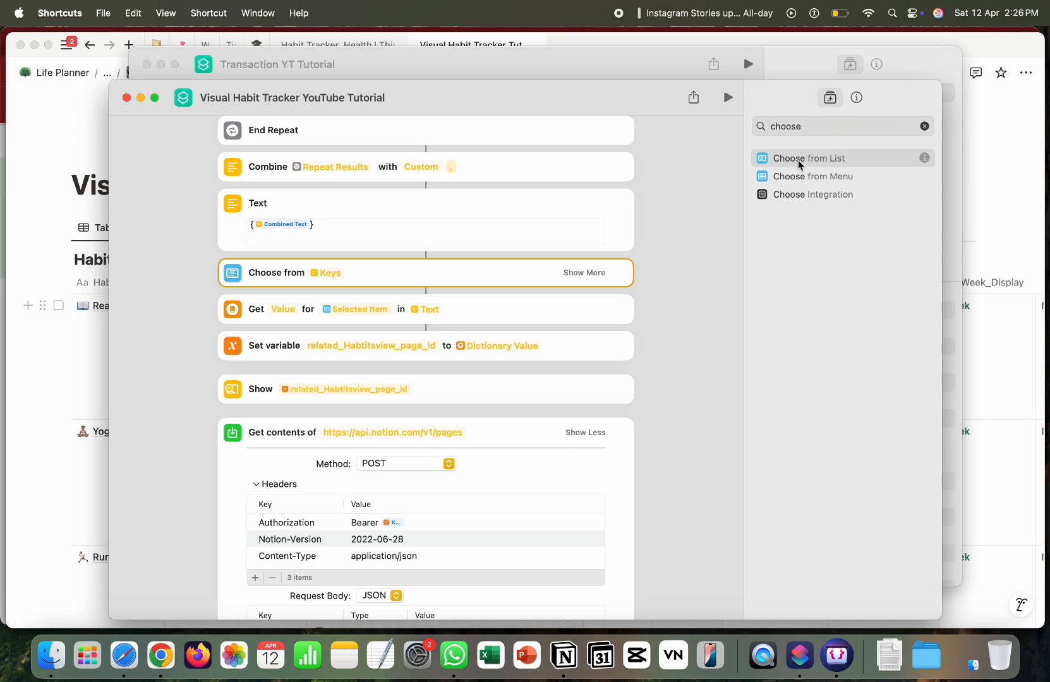
drag(836, 157, 335, 277)
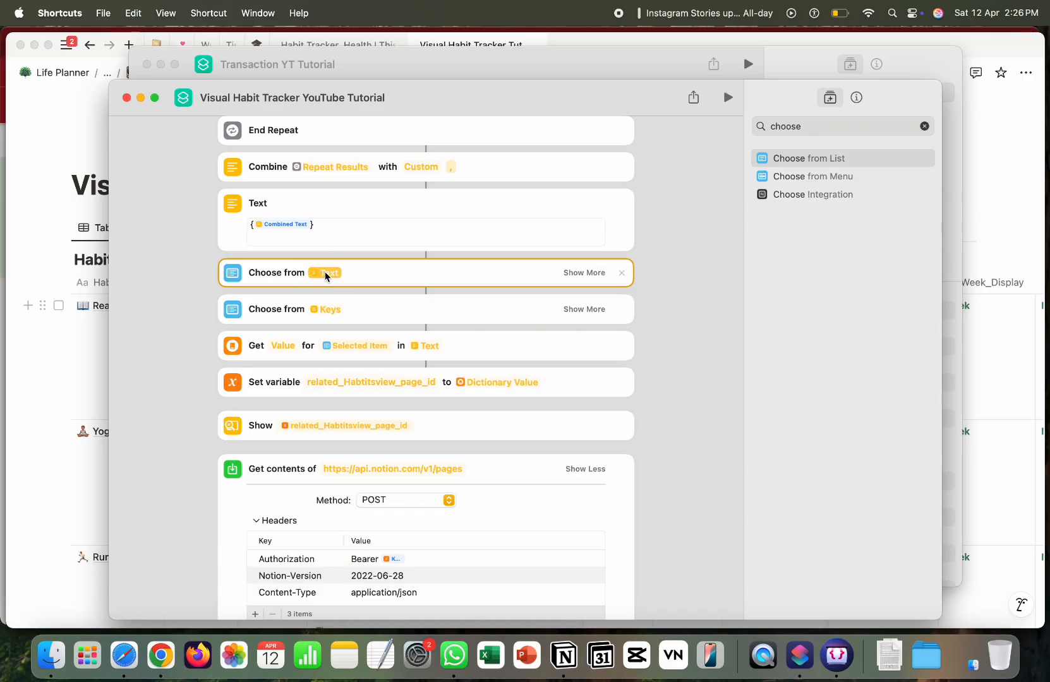
Step: Set the added Choose from action's Text variable to type Dictionary and get Keys, and delete the duplicate Choose from action
click(325, 273)
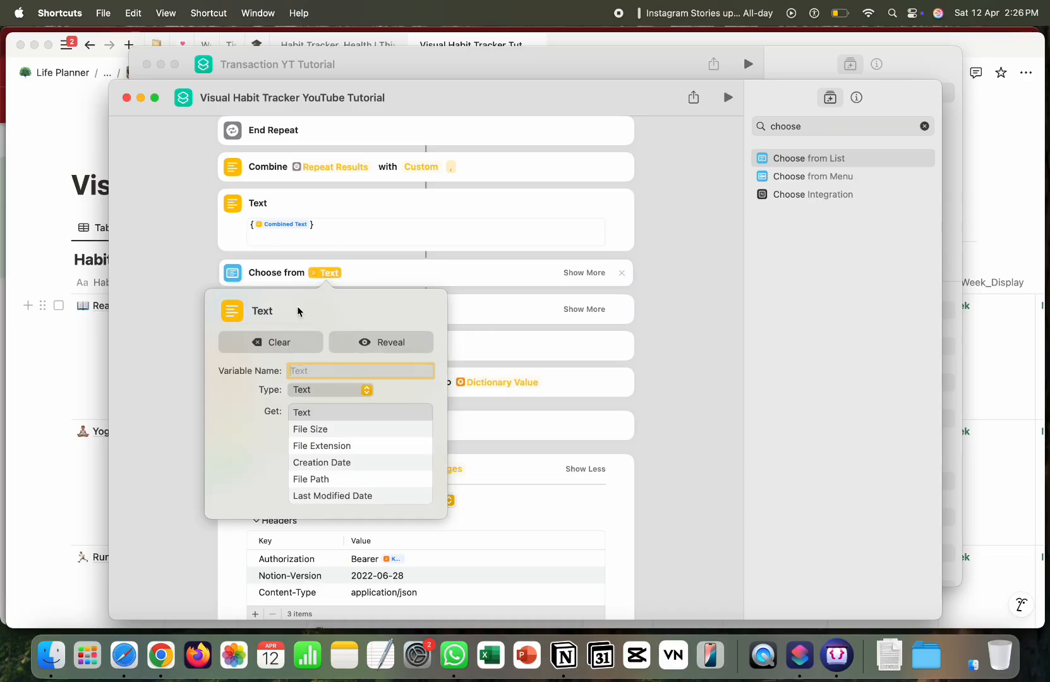
click(322, 387)
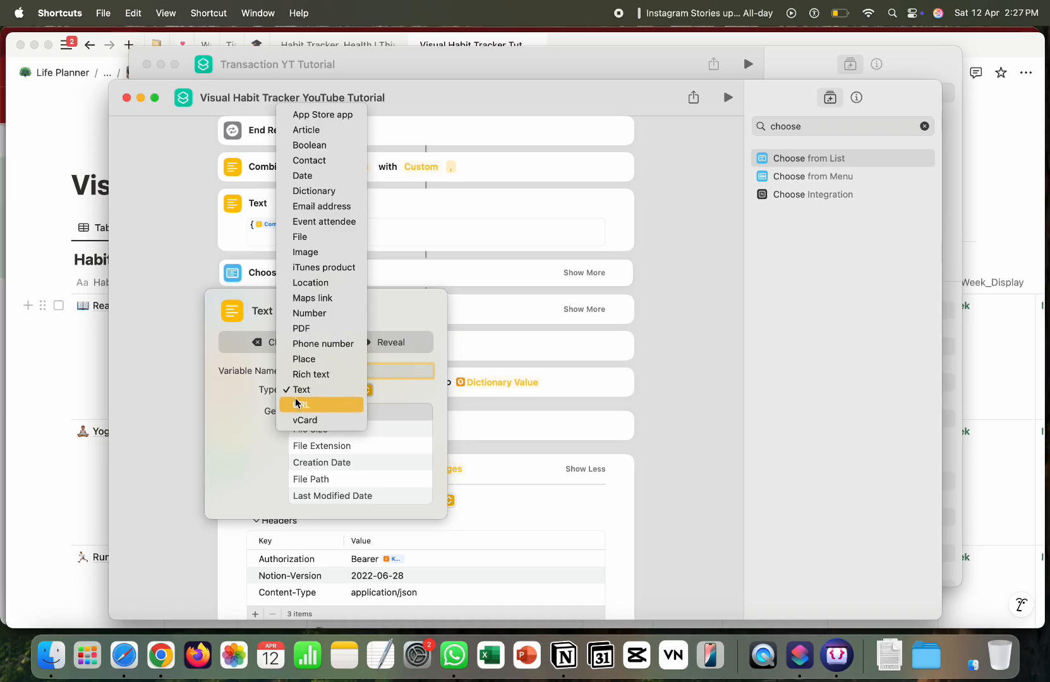
click(327, 190)
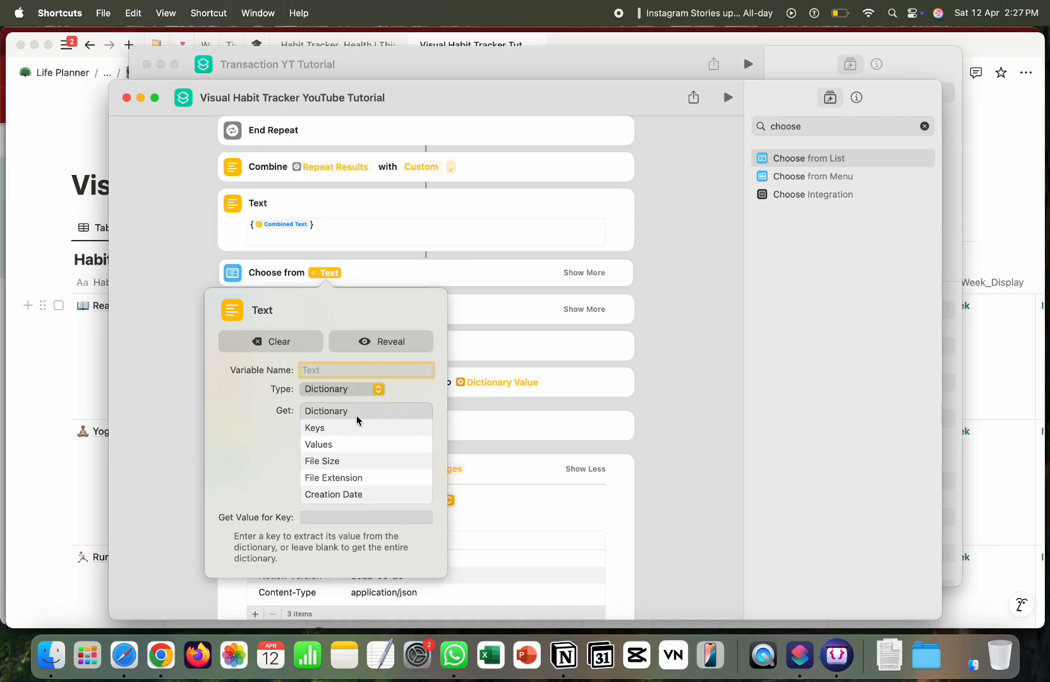
click(315, 430)
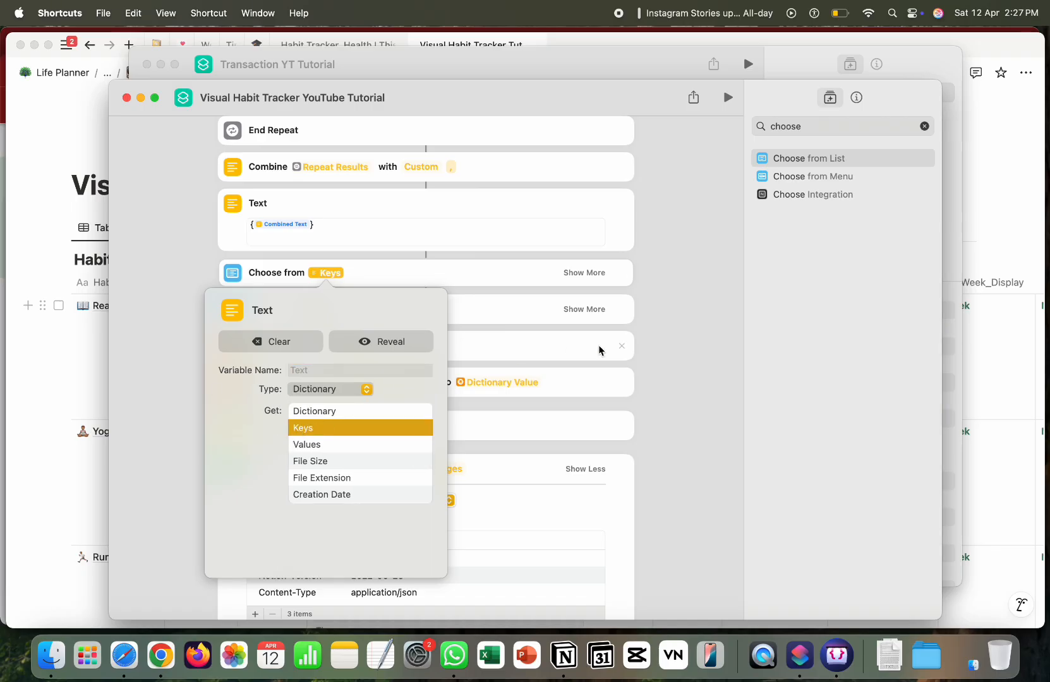
click(522, 357)
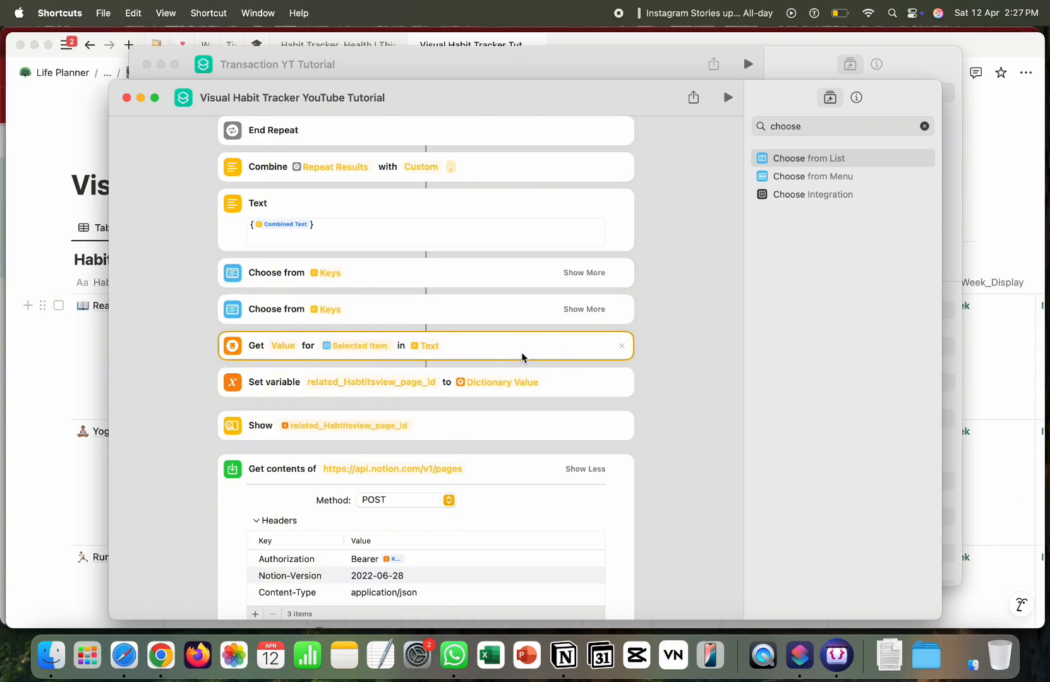
click(622, 272)
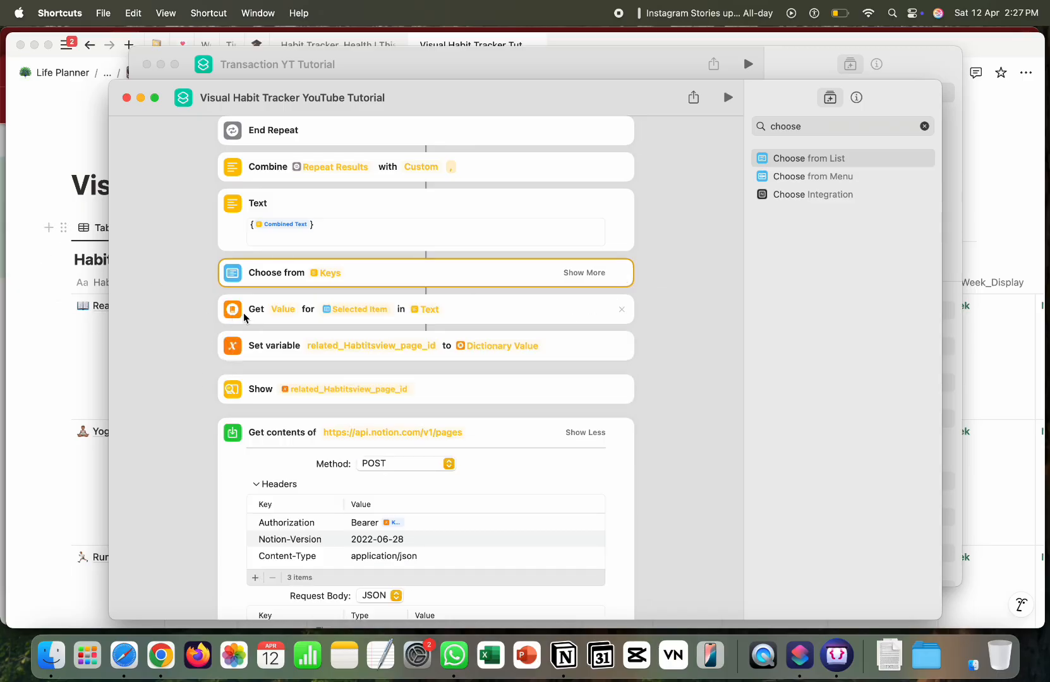
Step: Search the action library for "get va" to locate the Get Dictionary Value action
click(823, 125)
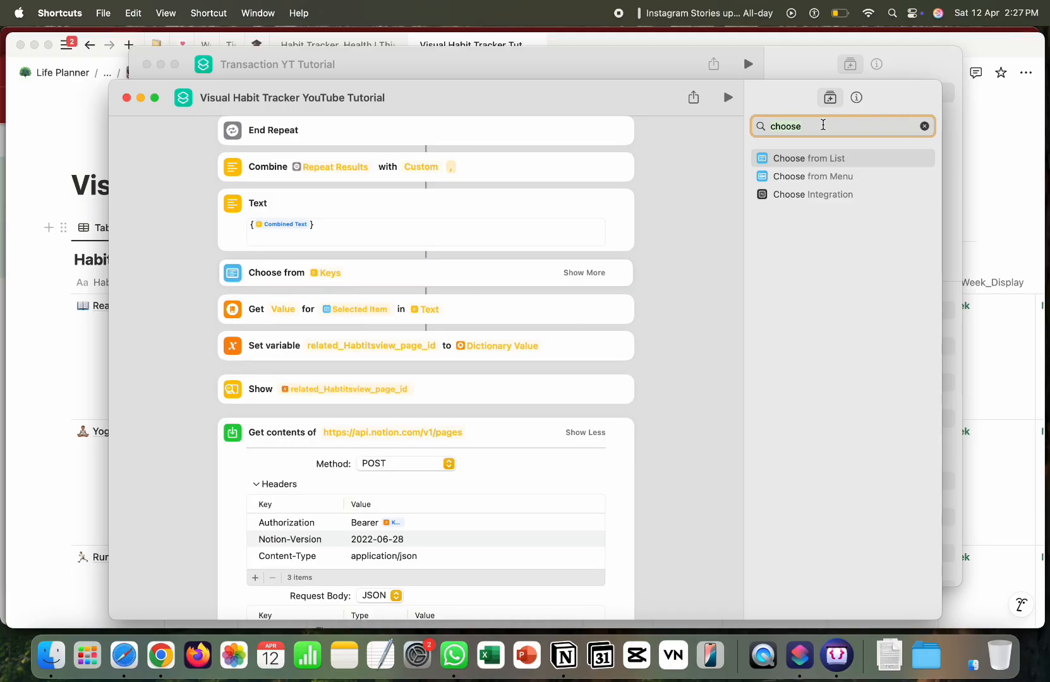
text(get)
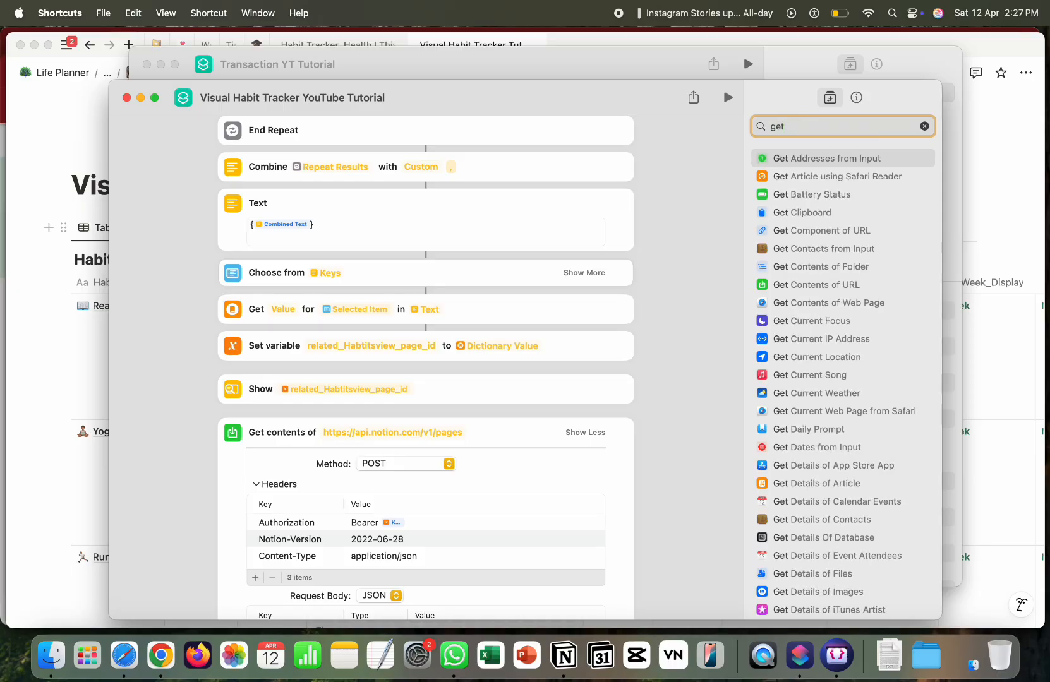
text( va)
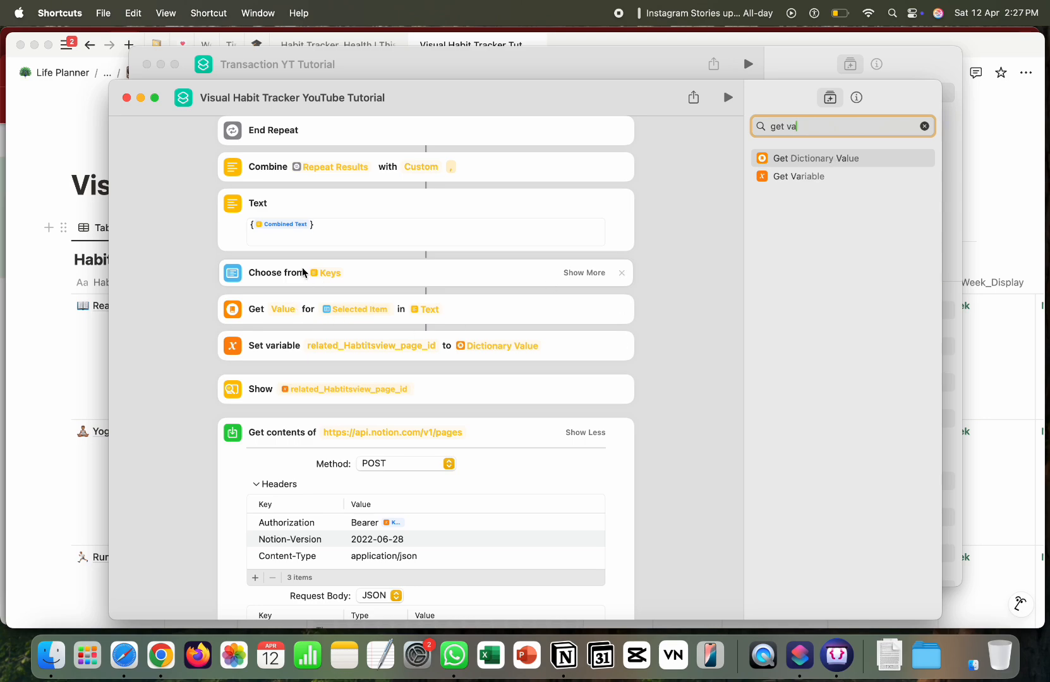
Step: Reveal which action supplies the Text variable used to get the value for Selected Item, and close the reveal view
click(433, 311)
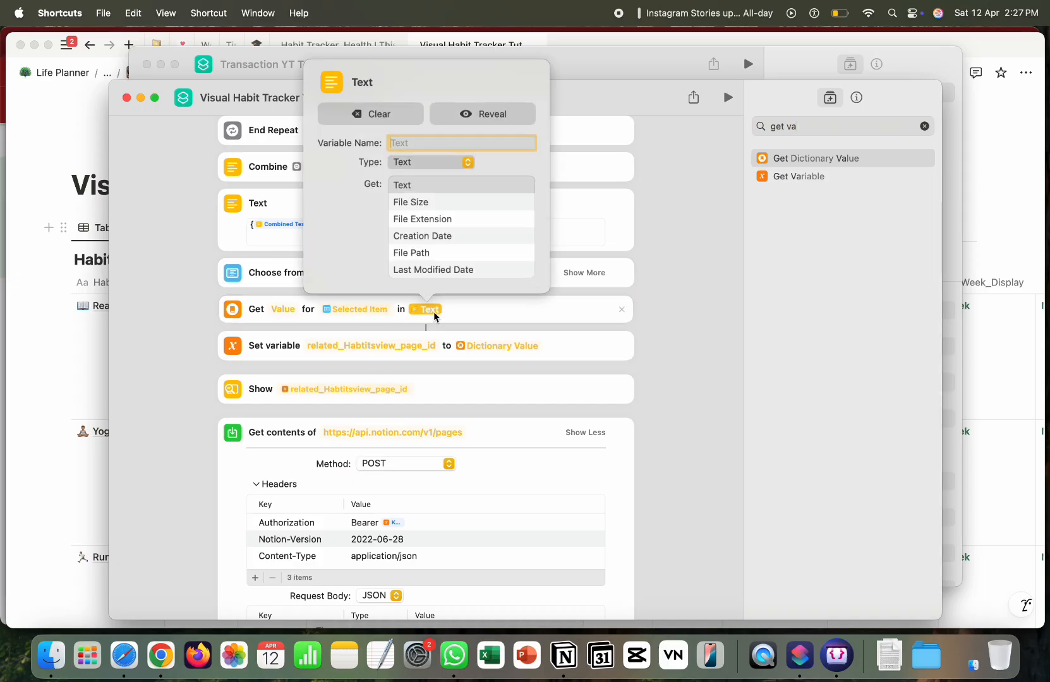
click(480, 120)
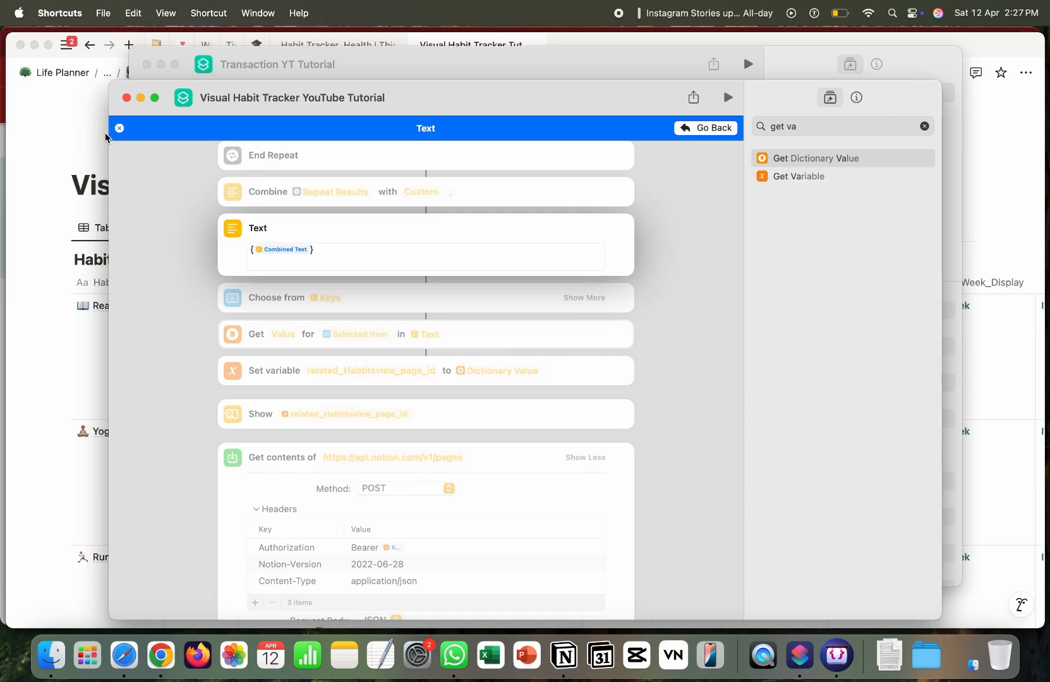
click(119, 130)
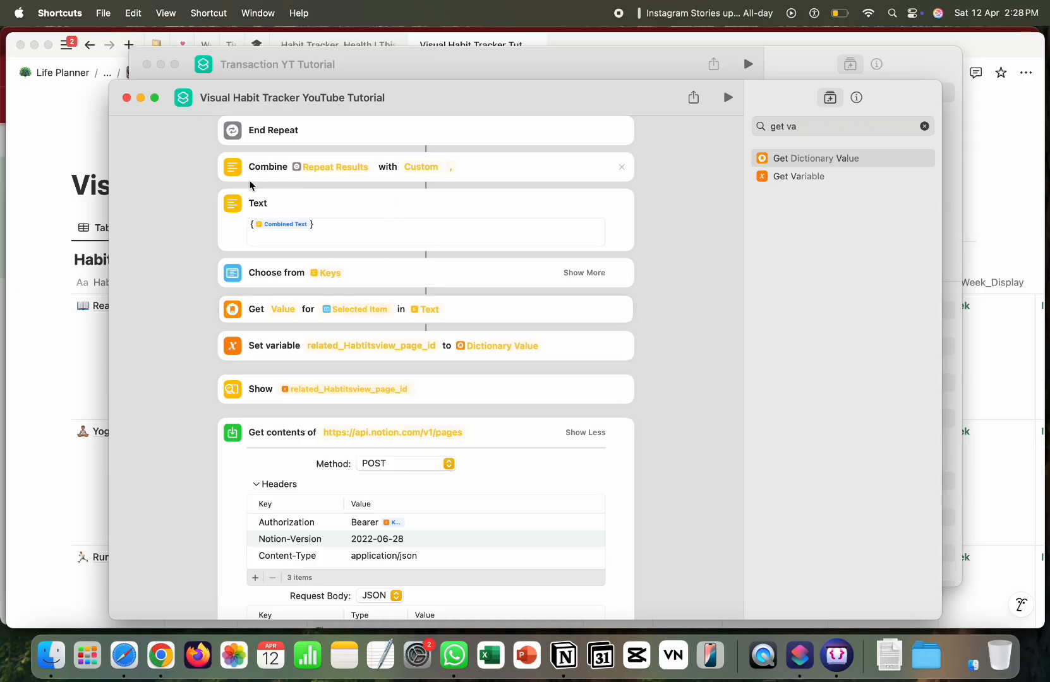
scroll(414, 230, down, 3)
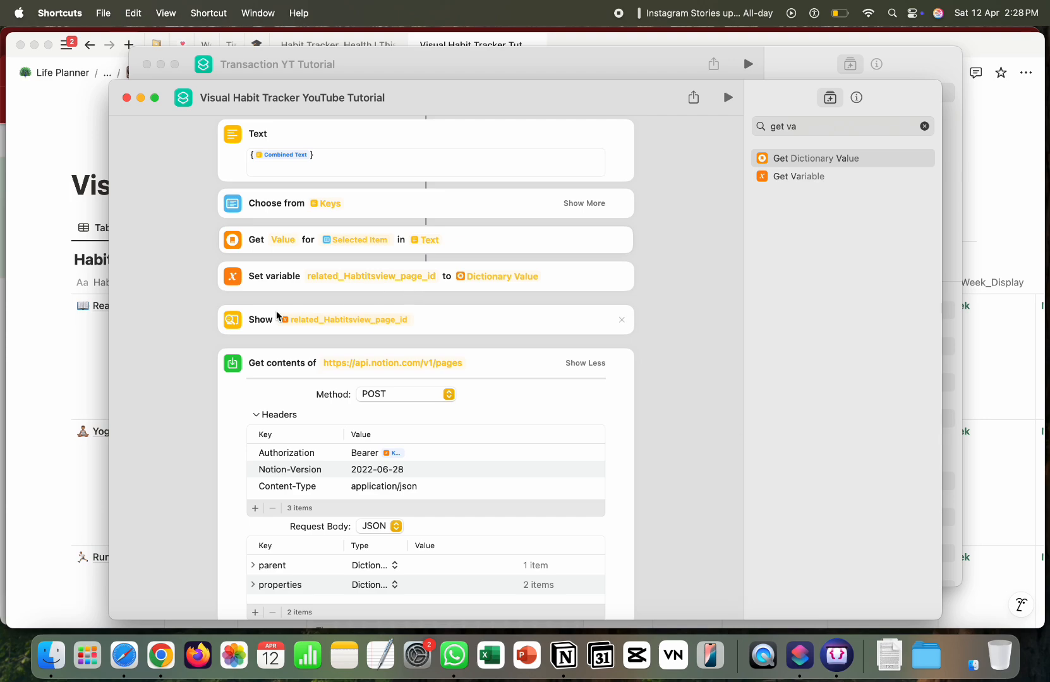
scroll(465, 334, down, 2)
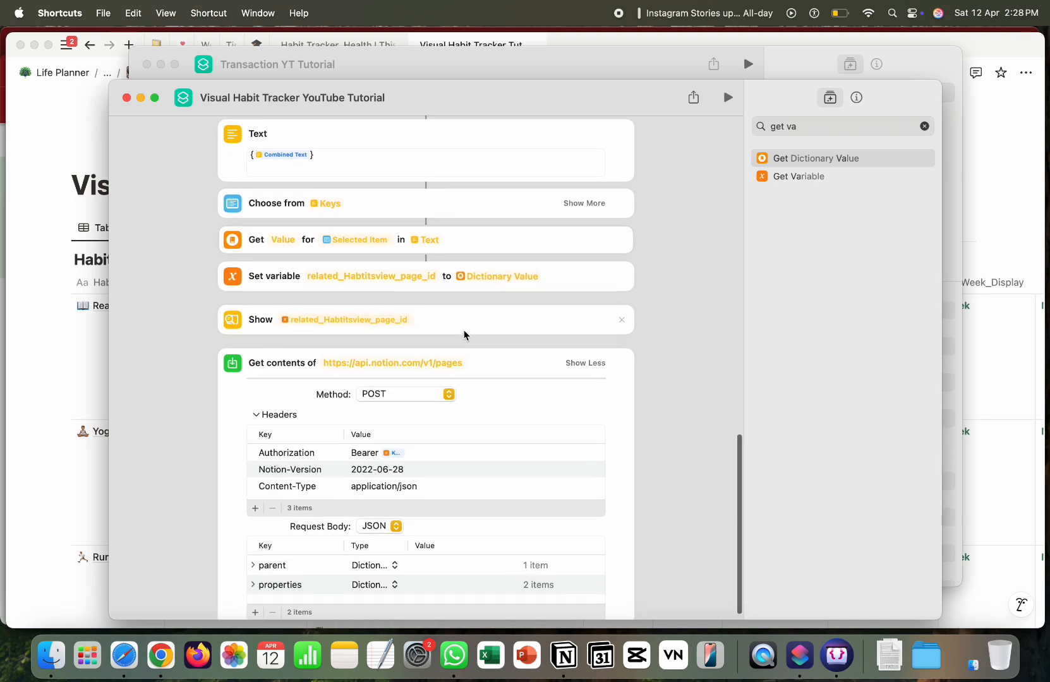
Step: Delete the Show action for Dictionary Value that sits just before the Repeat with each item action
scroll(406, 291, up, 10)
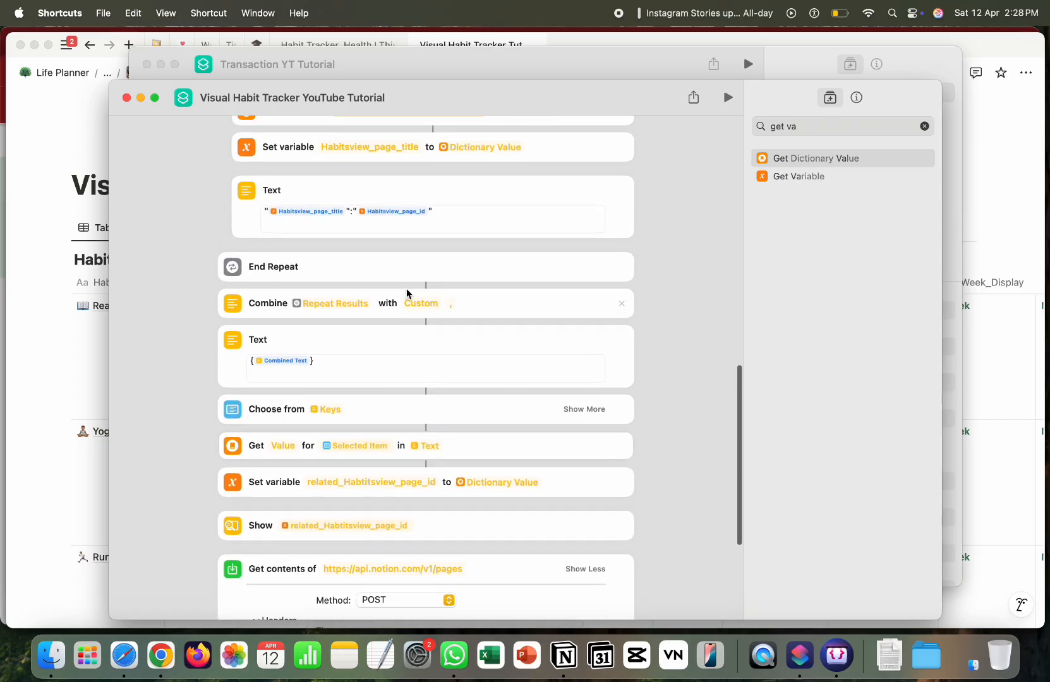
scroll(407, 292, up, 2)
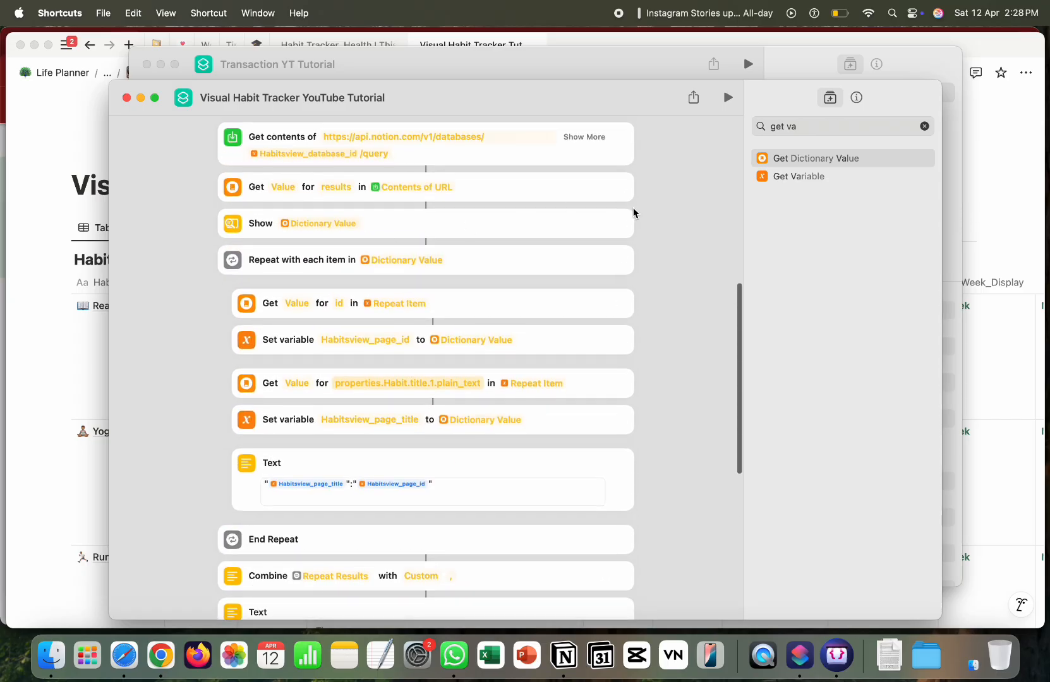
click(624, 223)
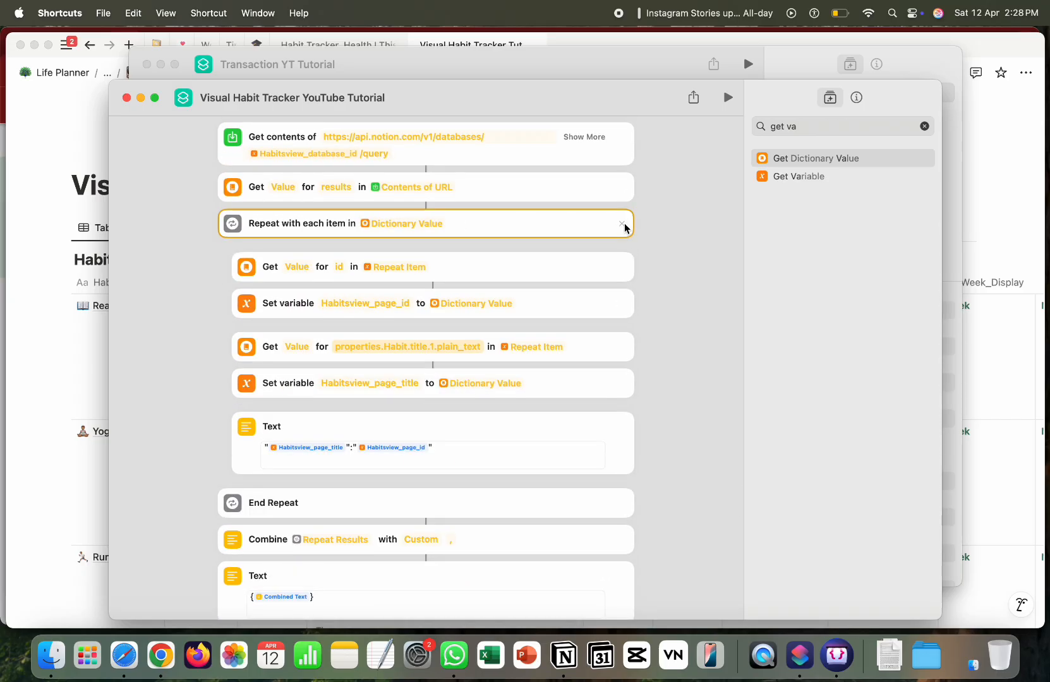
Step: Run the shortcut, choose Yoga from the habit list and dismiss the resulting page ID
scroll(624, 223, down, 10)
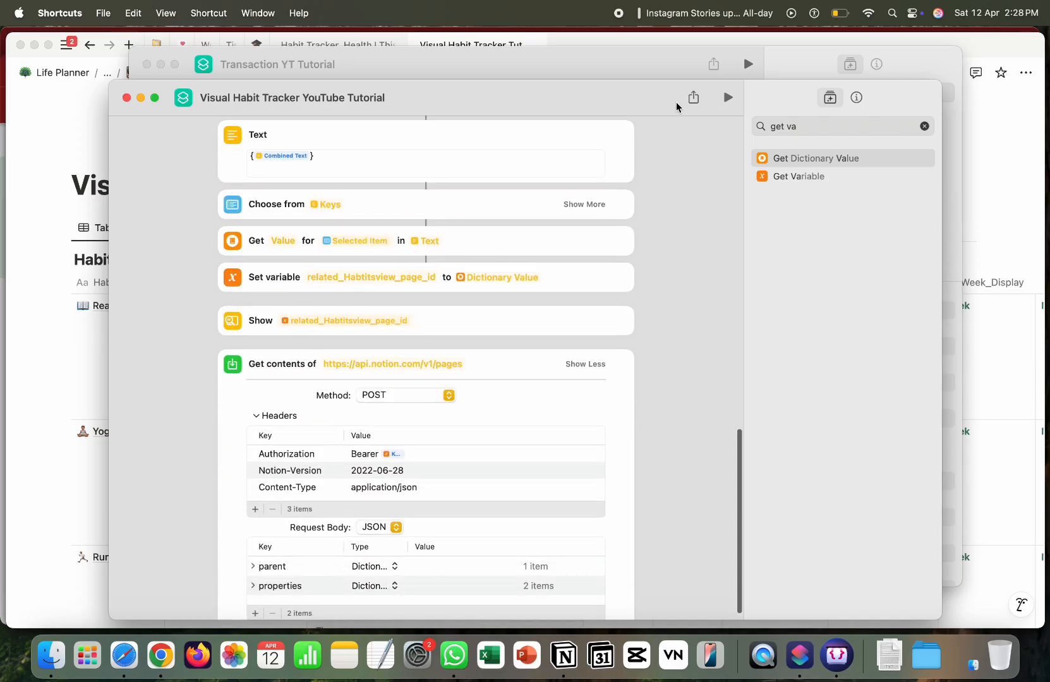
click(728, 97)
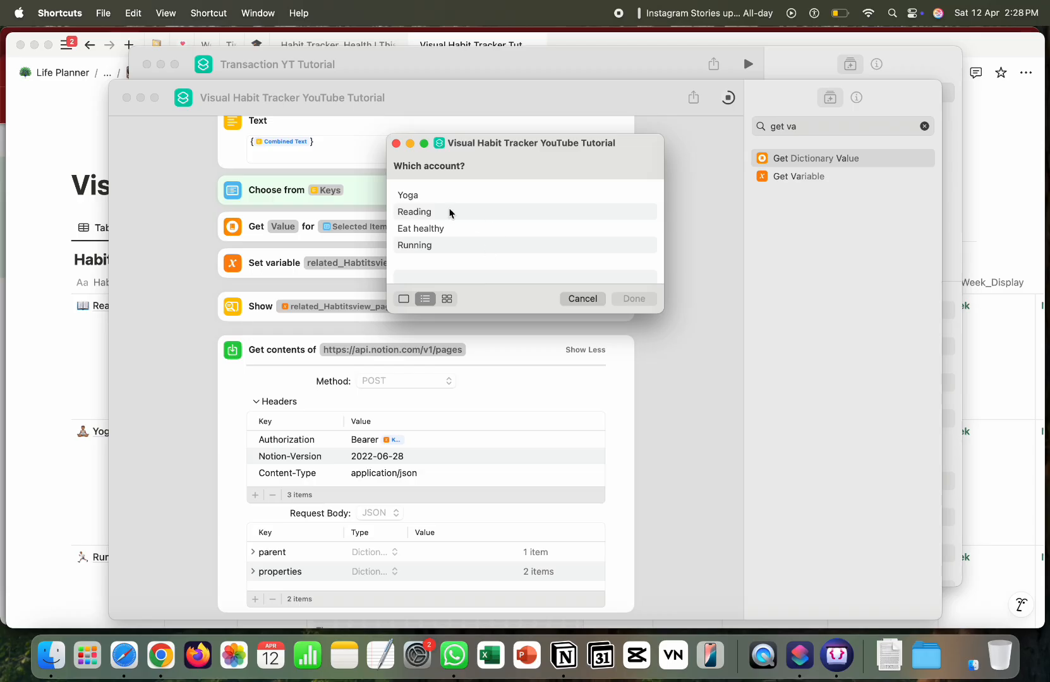
click(405, 195)
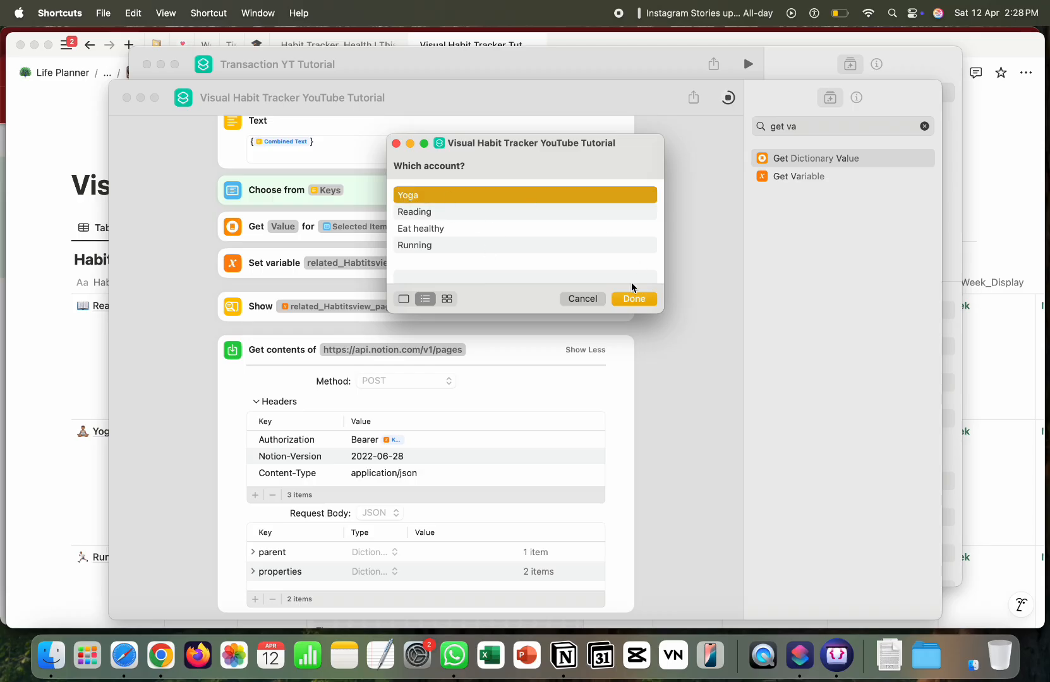
click(640, 298)
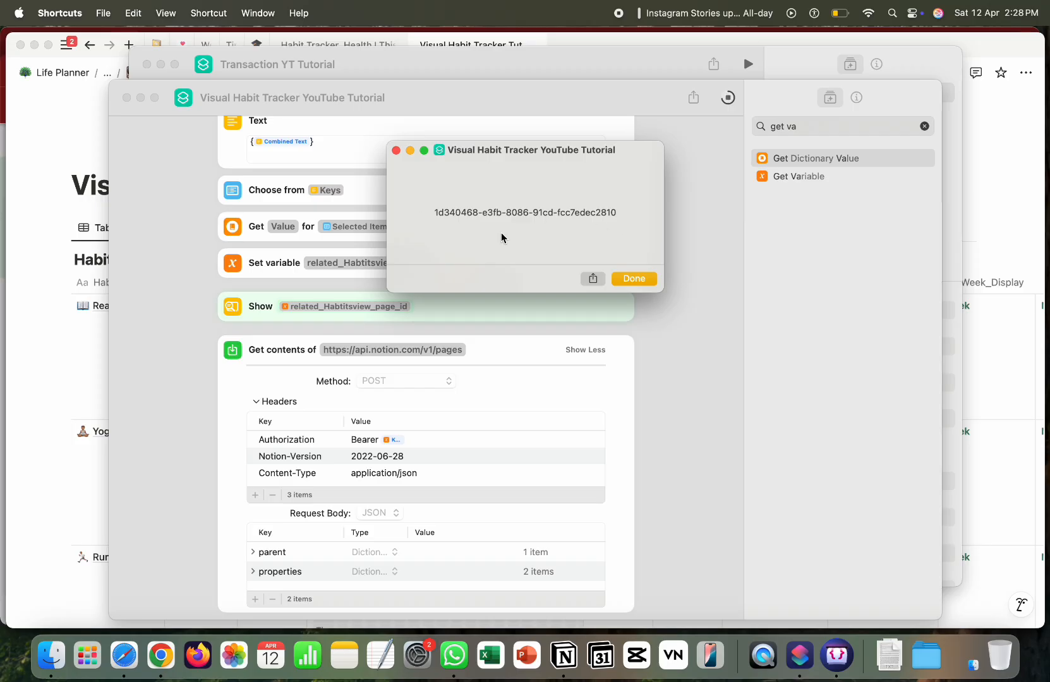
click(642, 277)
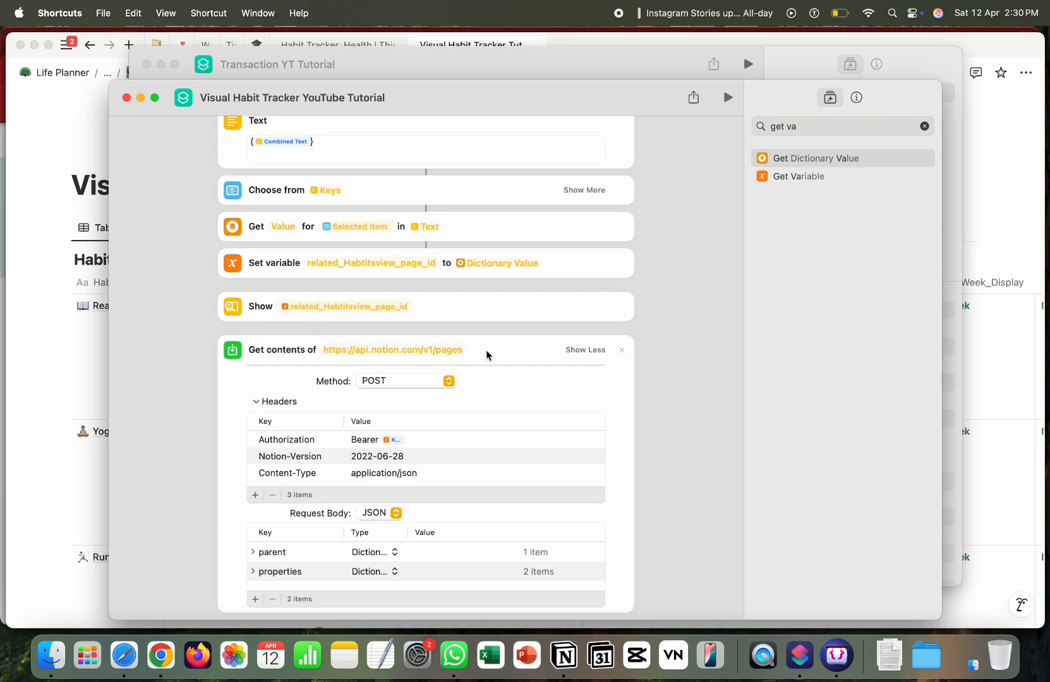
Step: Clear the action search and expand the parent entry in the JSON request body of the Notion pages request
click(924, 126)
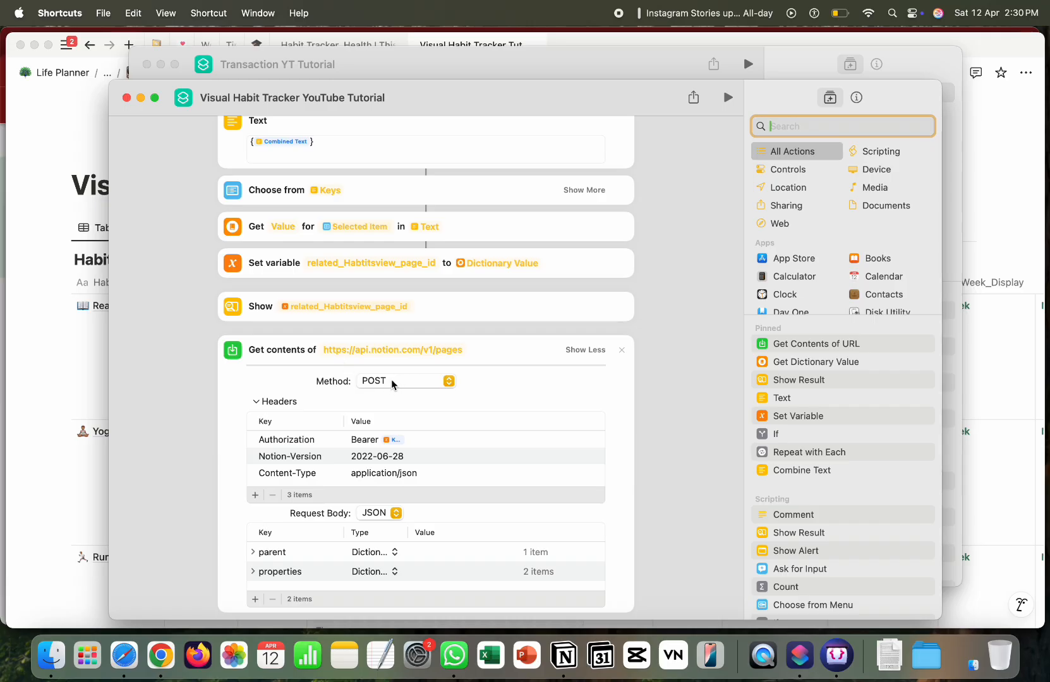
scroll(395, 381, down, 2)
scroll(429, 471, down, 1)
scroll(209, 480, down, 2)
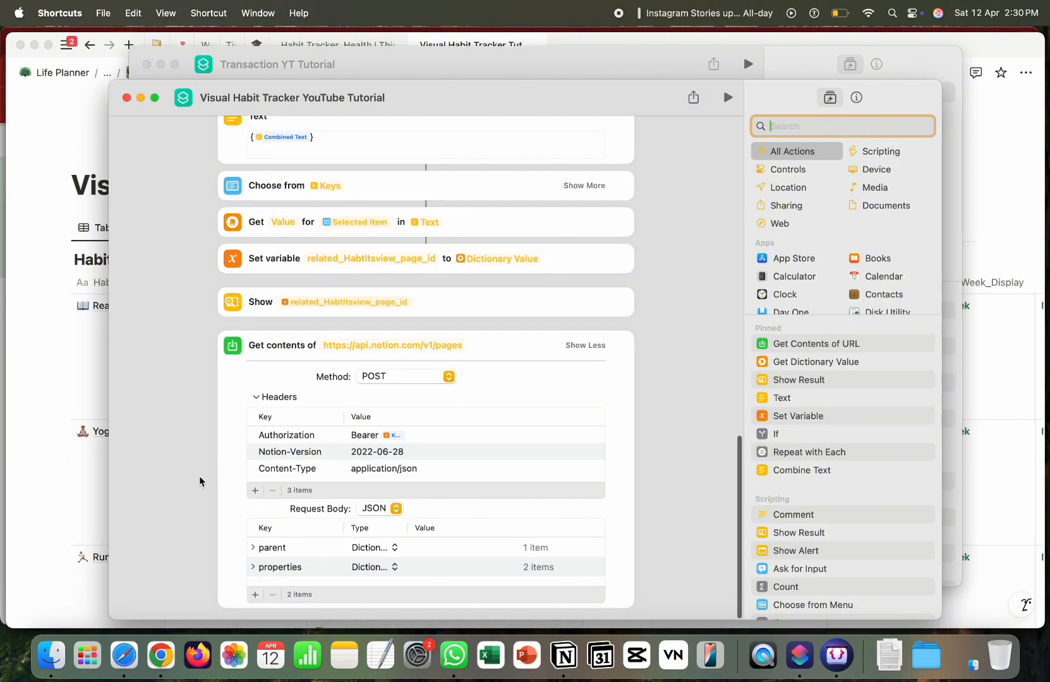
click(254, 553)
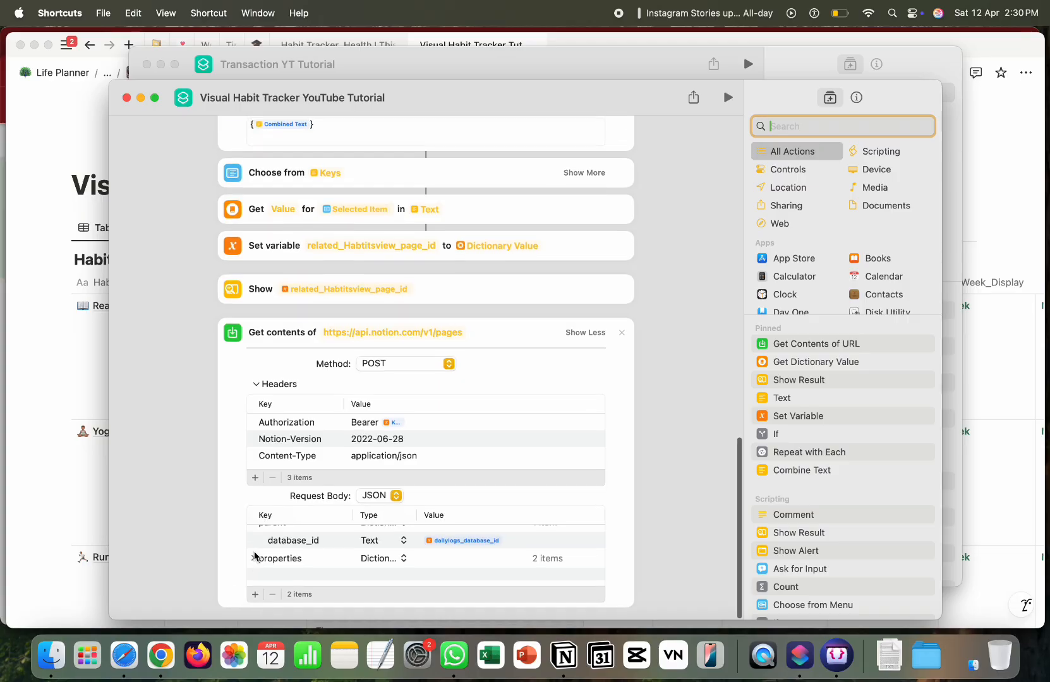
scroll(719, 467, down, 2)
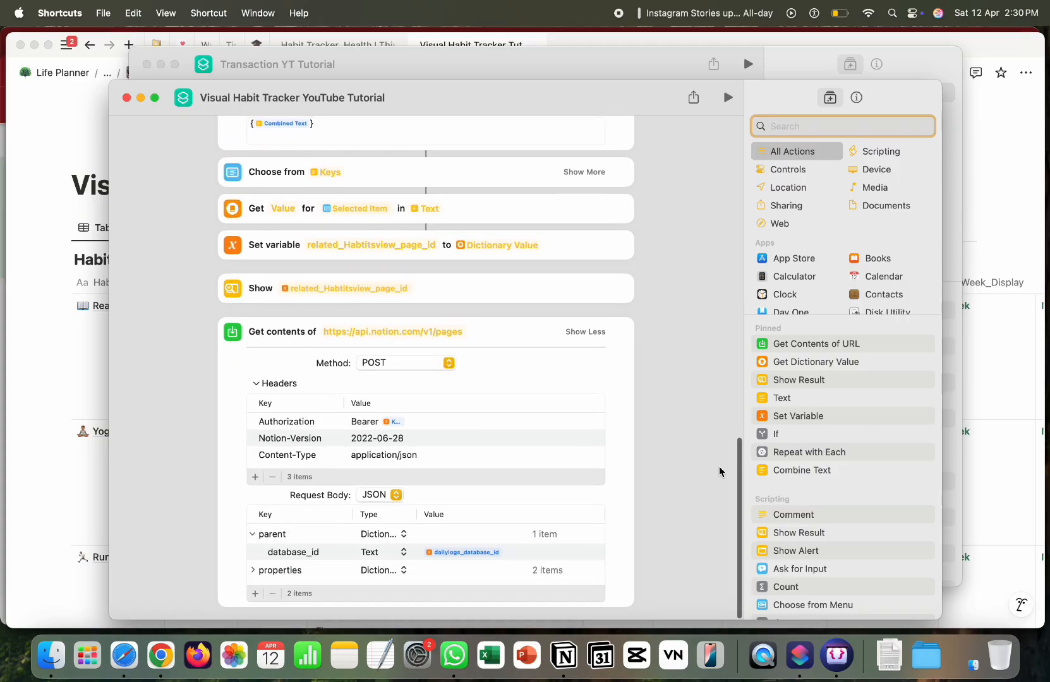
click(280, 539)
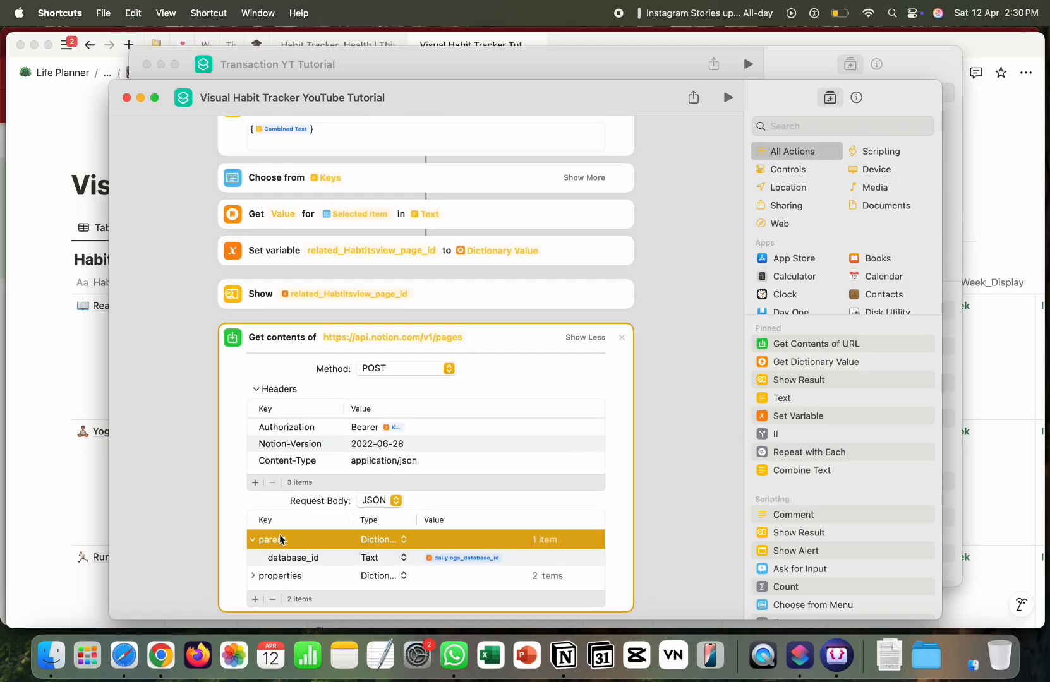
click(380, 540)
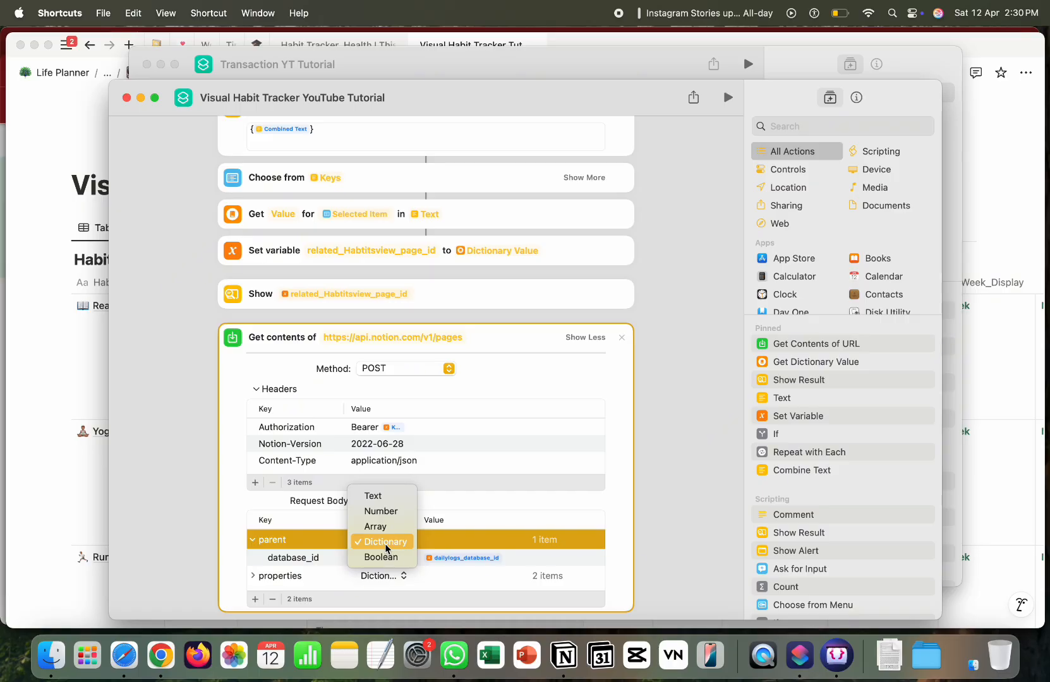
click(386, 545)
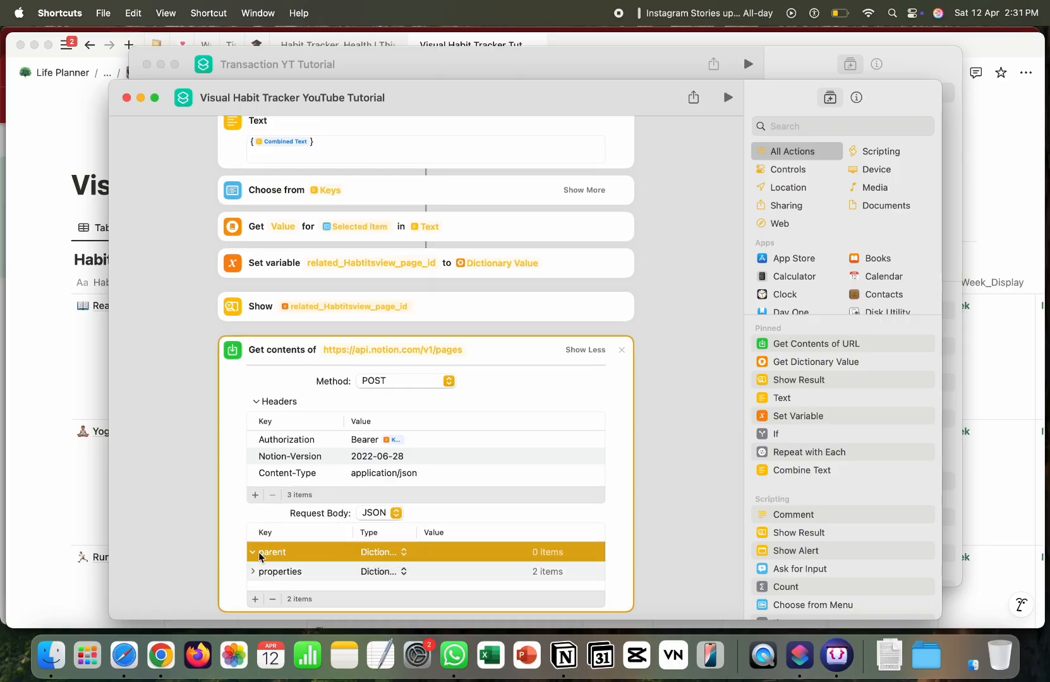
click(254, 553)
click(207, 510)
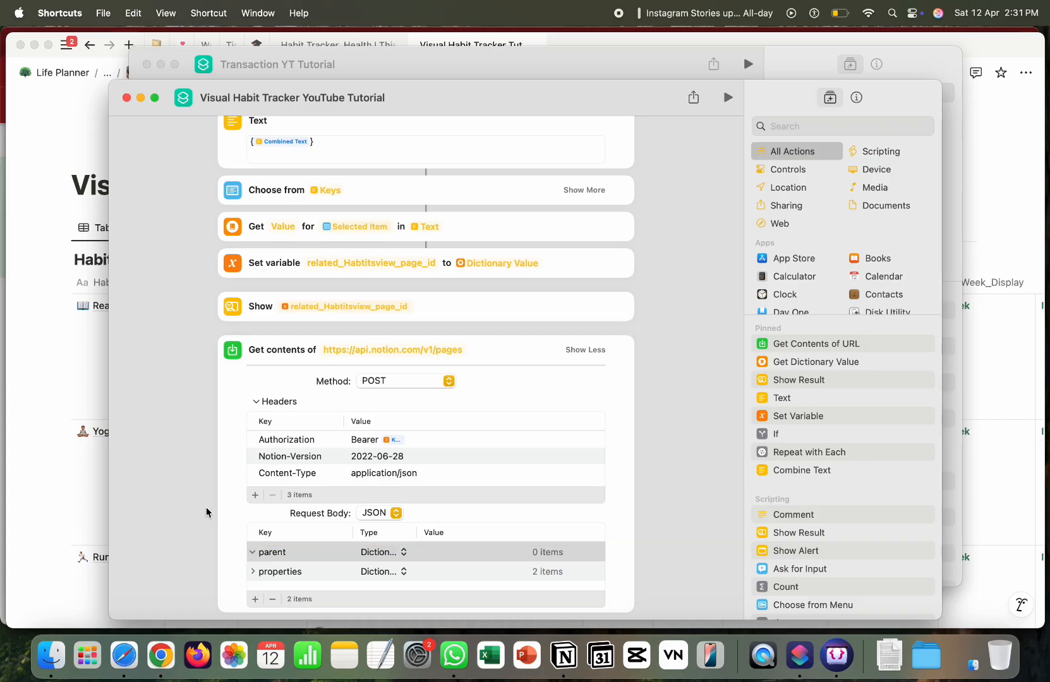
key(super+z)
Step: Check the parent dictionary entry and its nested database_id text item in the JSON request body
click(269, 559)
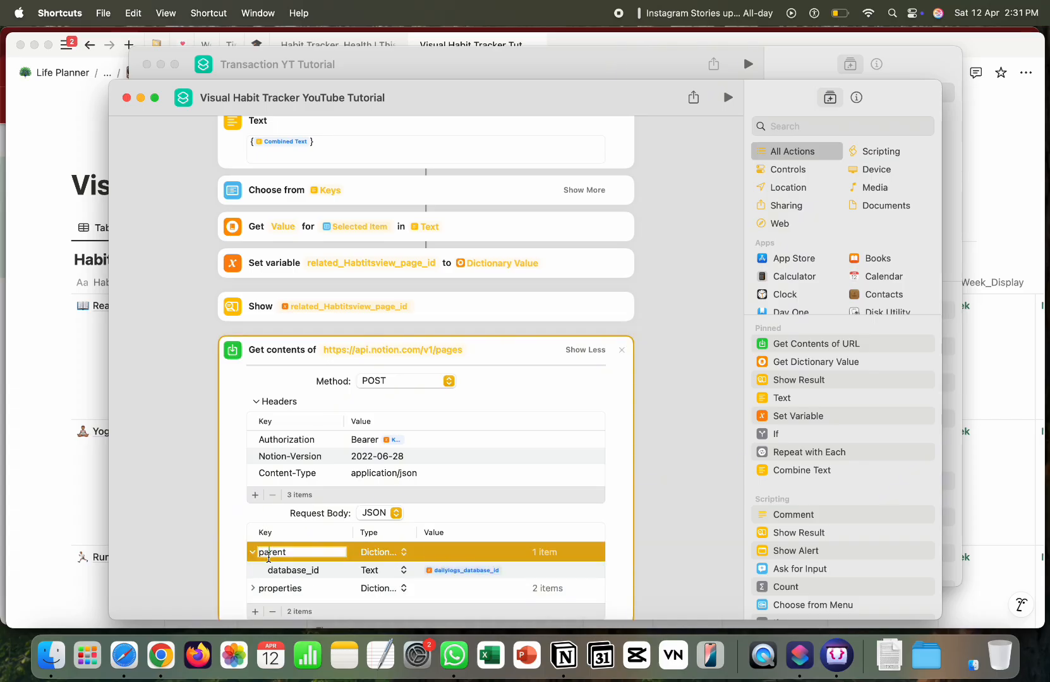
click(379, 548)
click(482, 553)
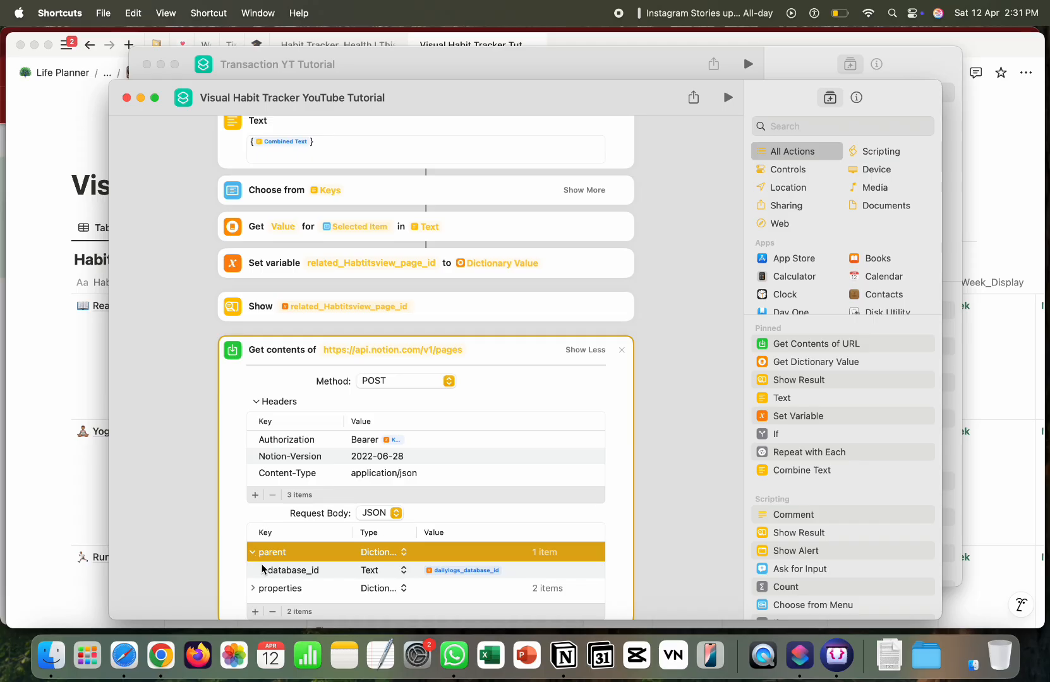
click(293, 576)
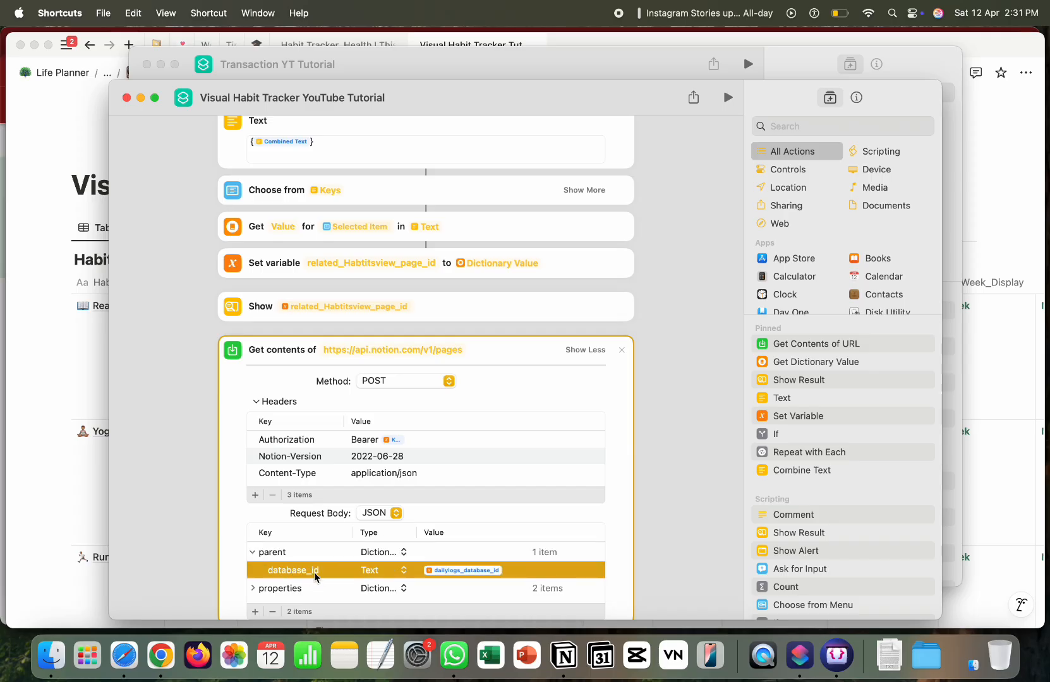
click(514, 571)
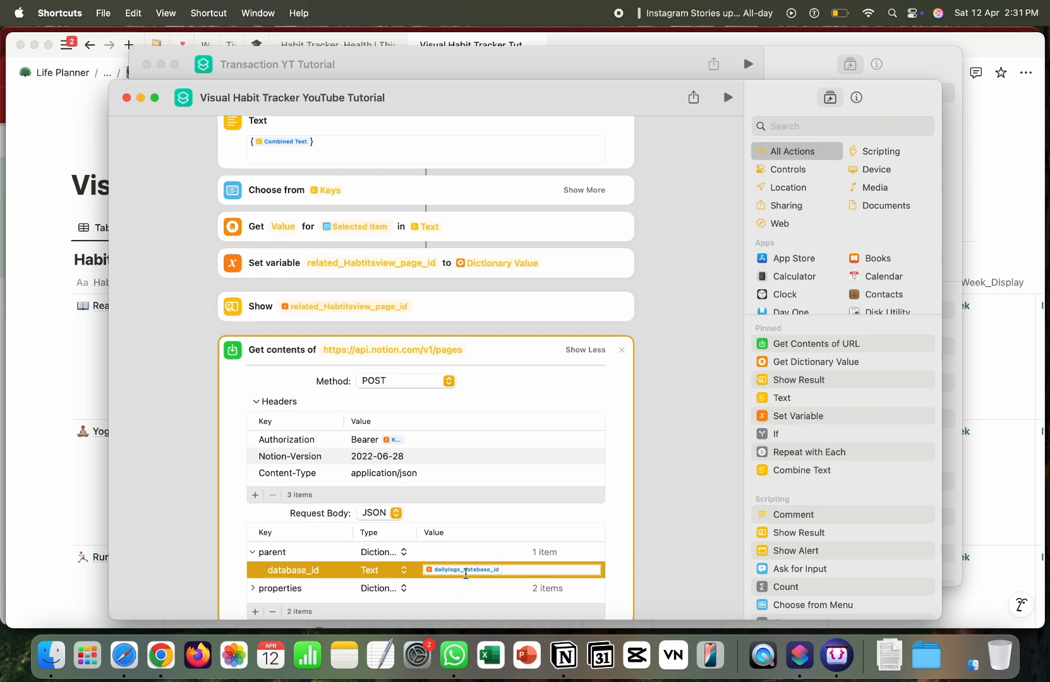
Step: Browse the magic variables available for the database_id value, close the selection without picking one, and collapse the parent entry
right_click(509, 572)
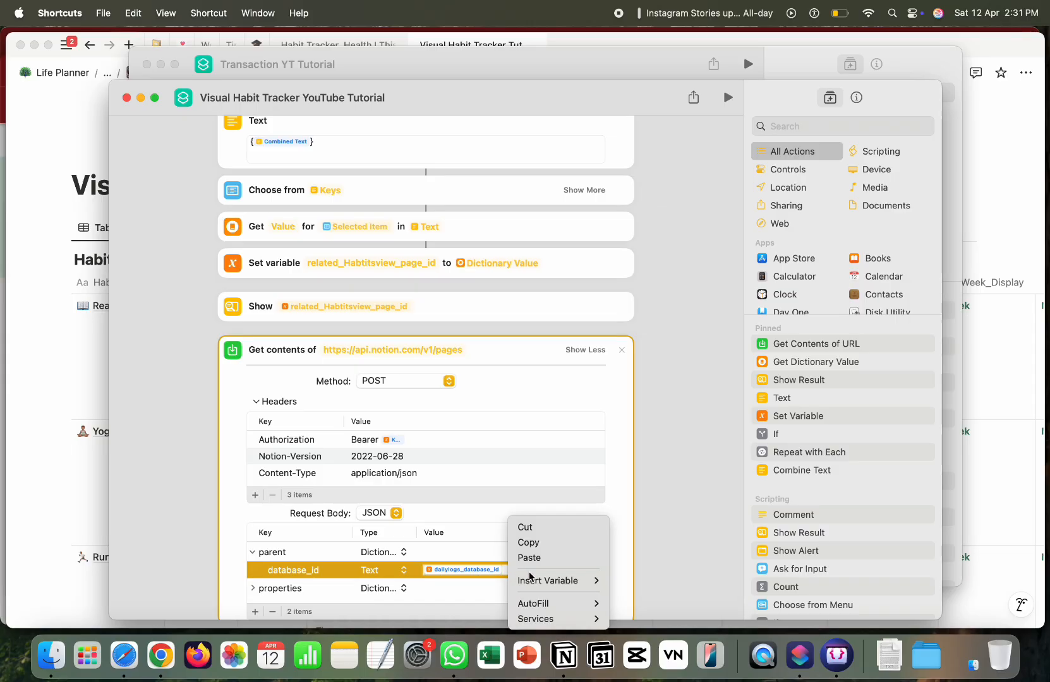
mouse_move(539, 583)
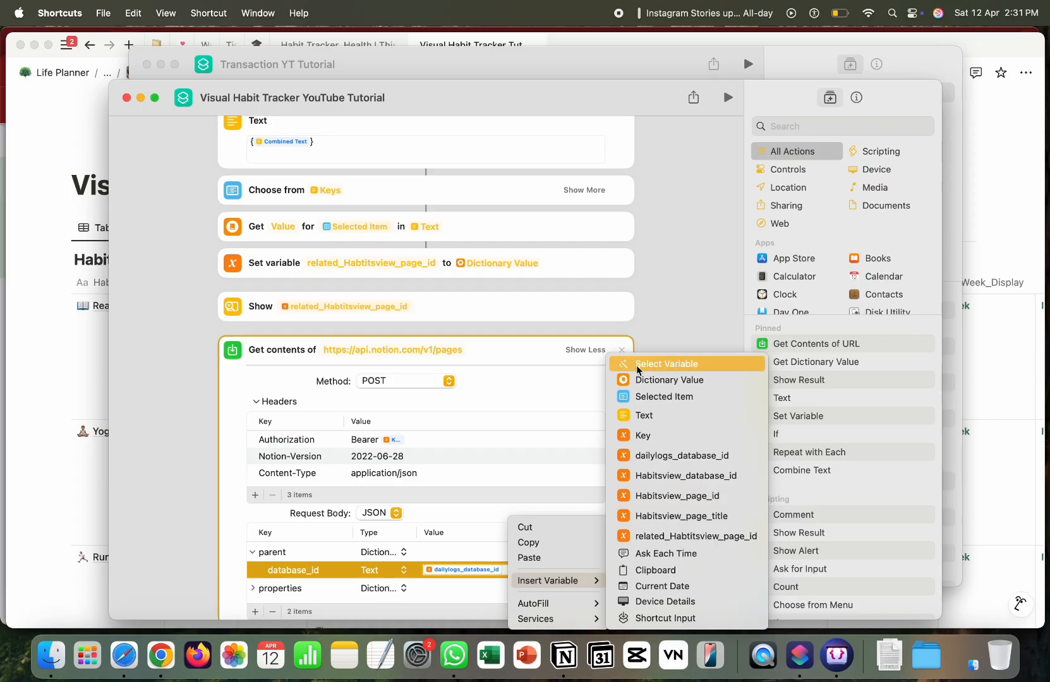
click(662, 365)
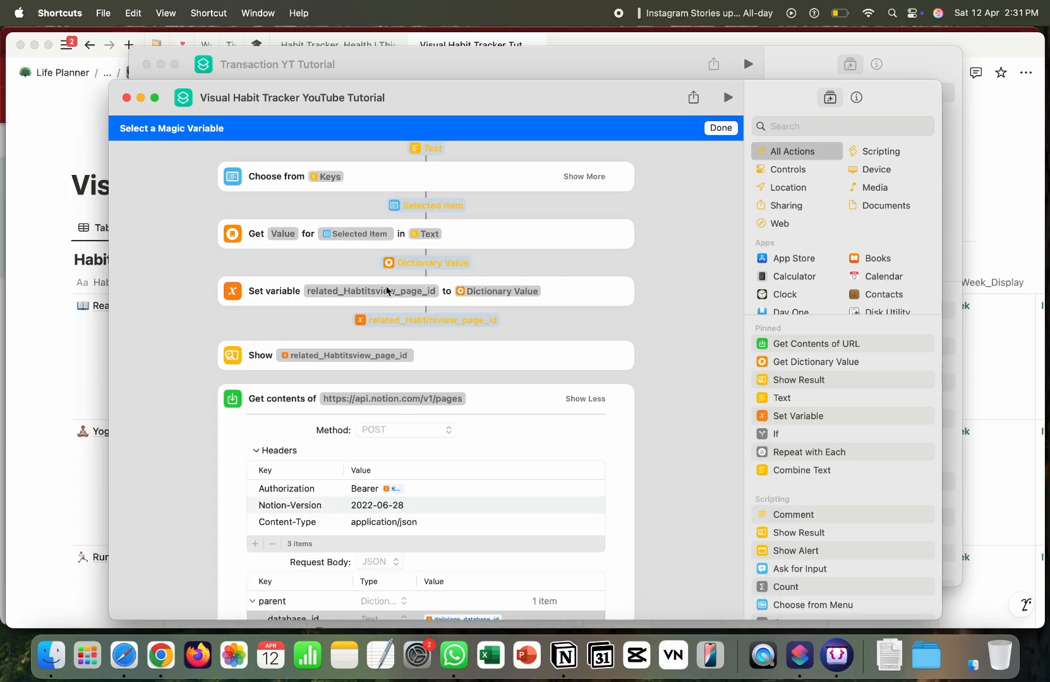
scroll(387, 291, down, 3)
scroll(434, 182, up, 10)
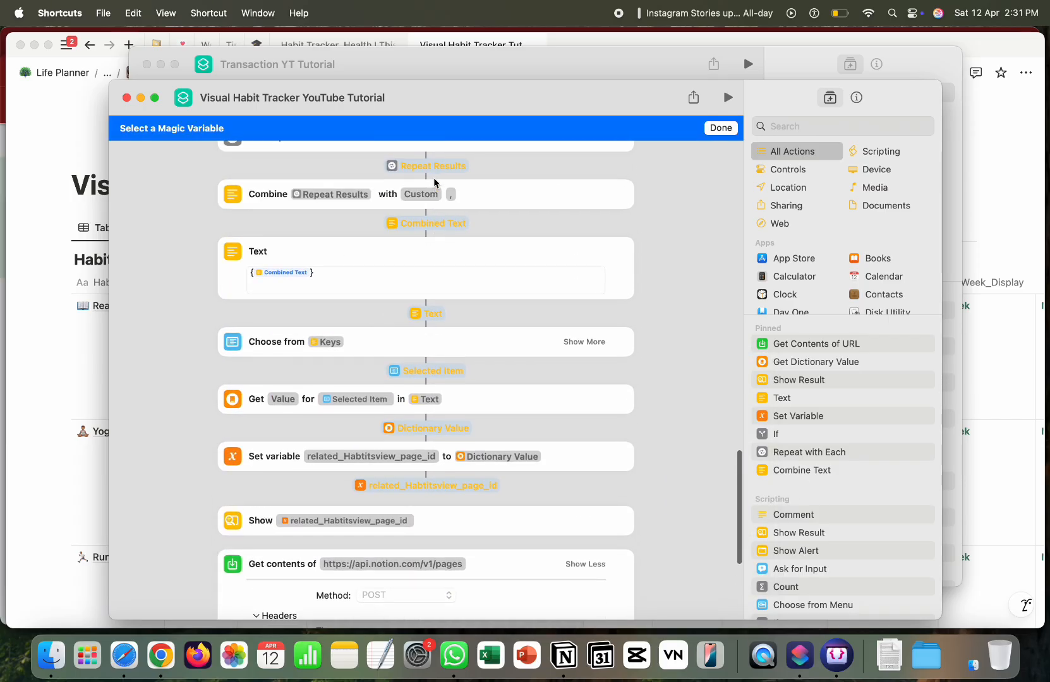
scroll(433, 183, up, 15)
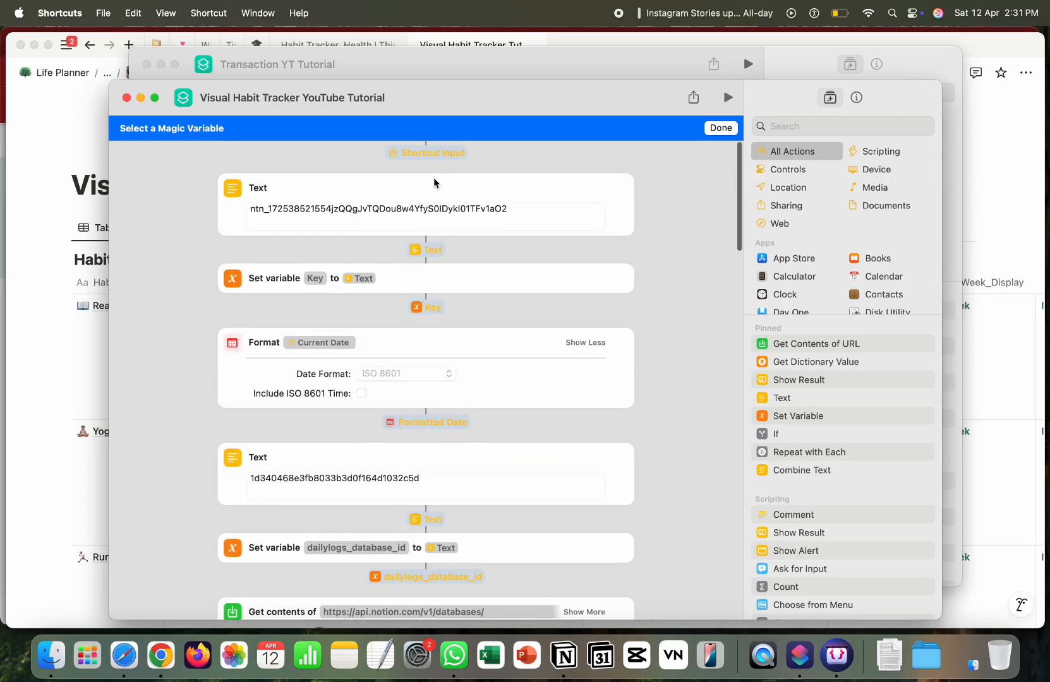
click(721, 128)
scroll(379, 537, down, 15)
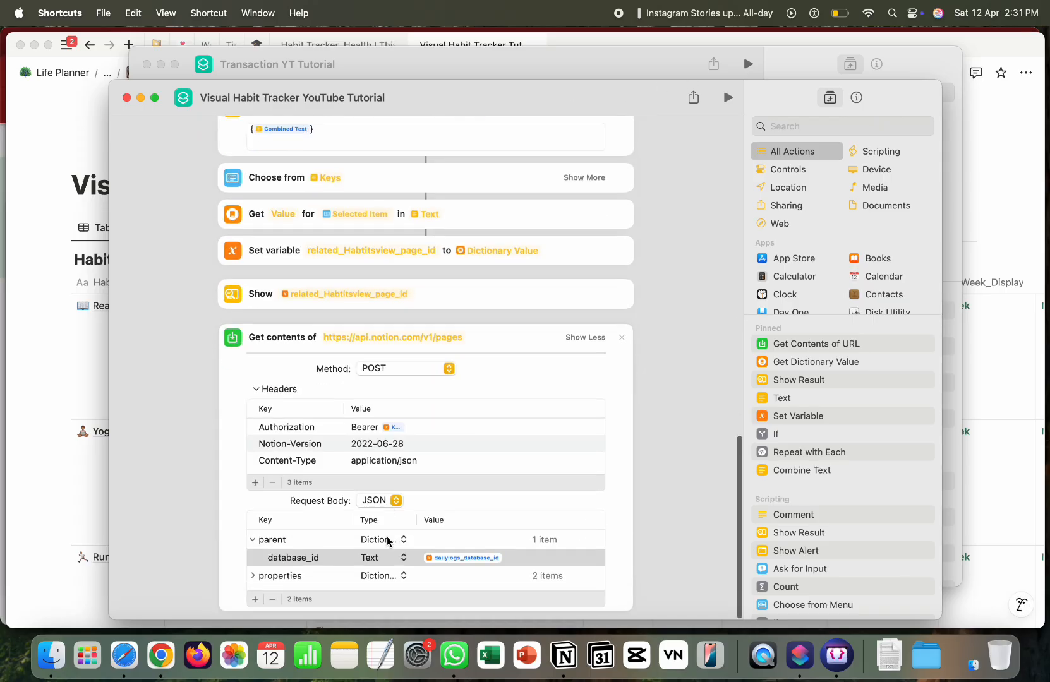
click(253, 540)
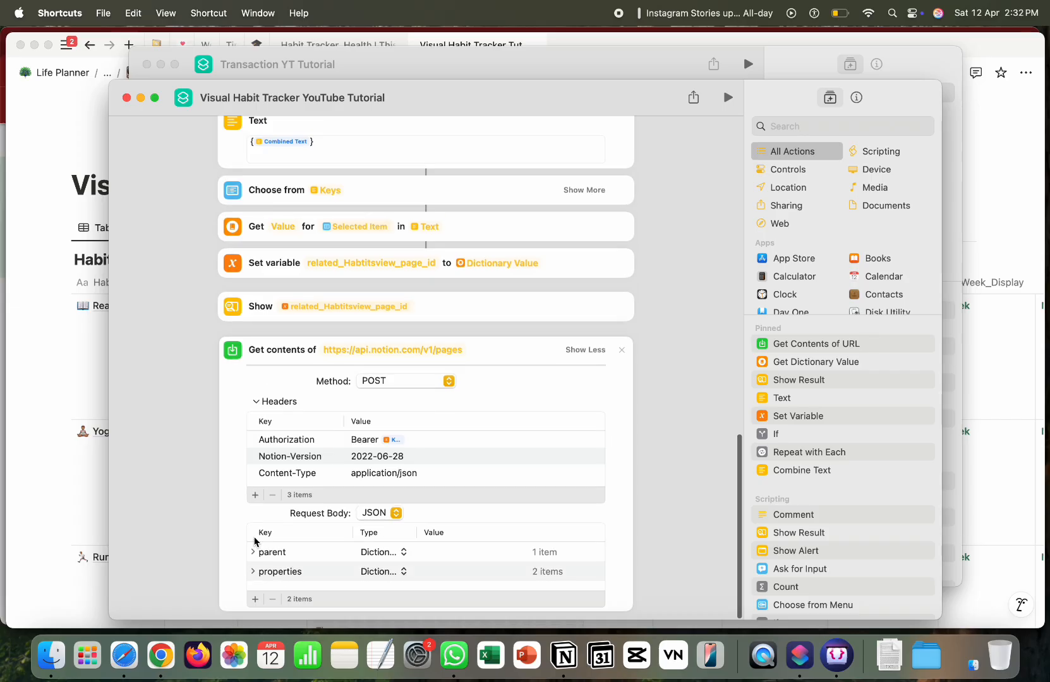
click(285, 576)
click(398, 575)
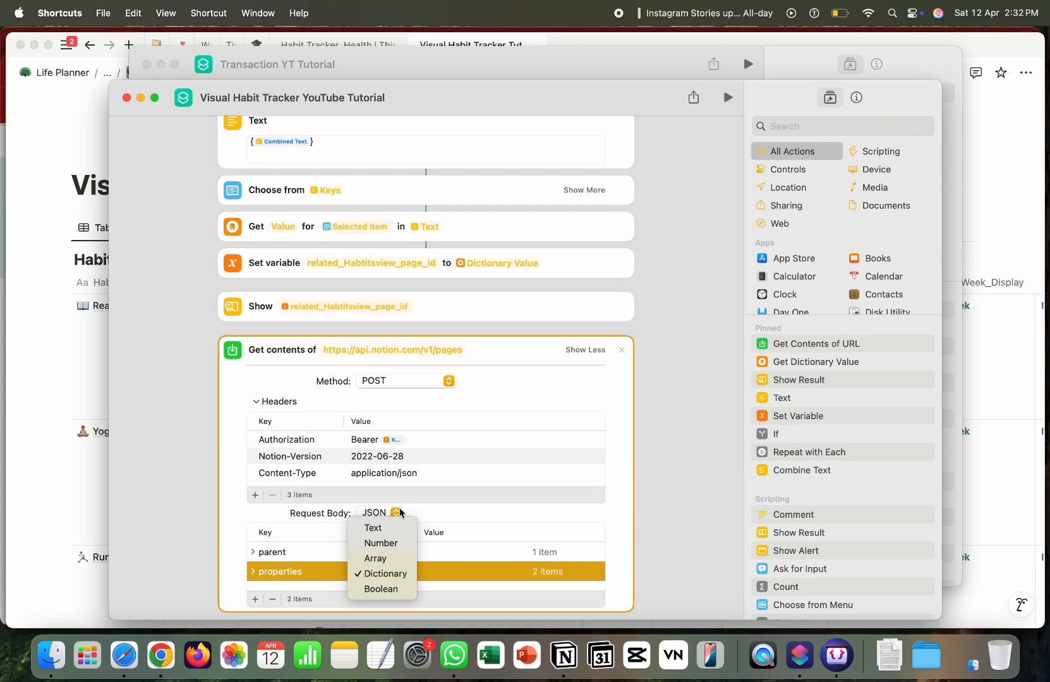
click(391, 573)
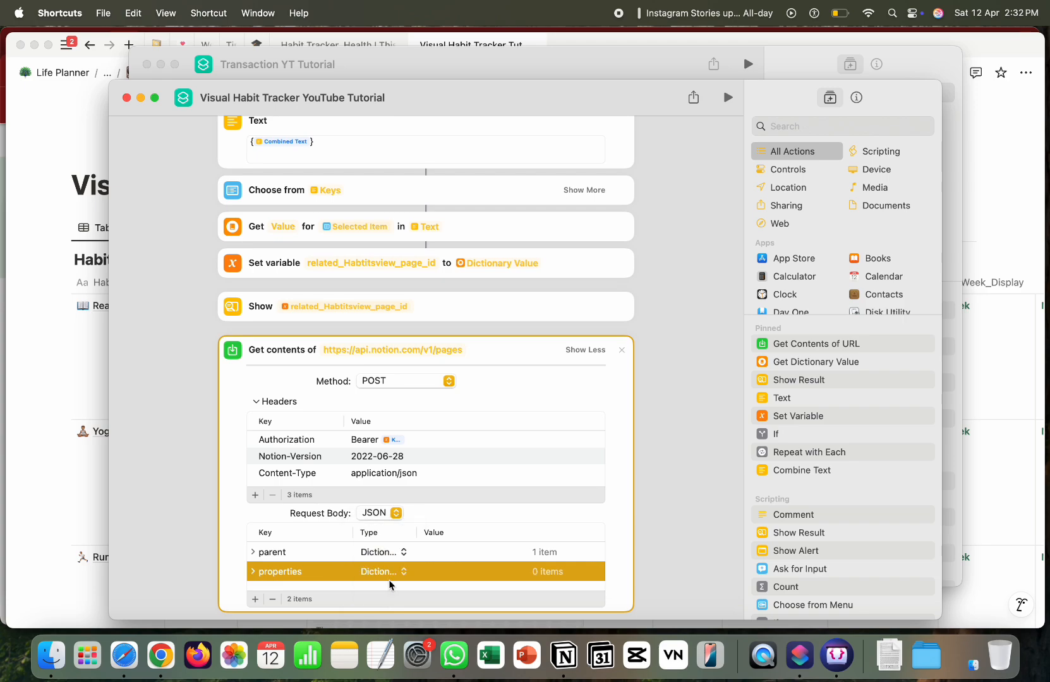
Step: Expand the properties entry and its nested Date dictionary in the JSON request body, and select the Date row
click(254, 574)
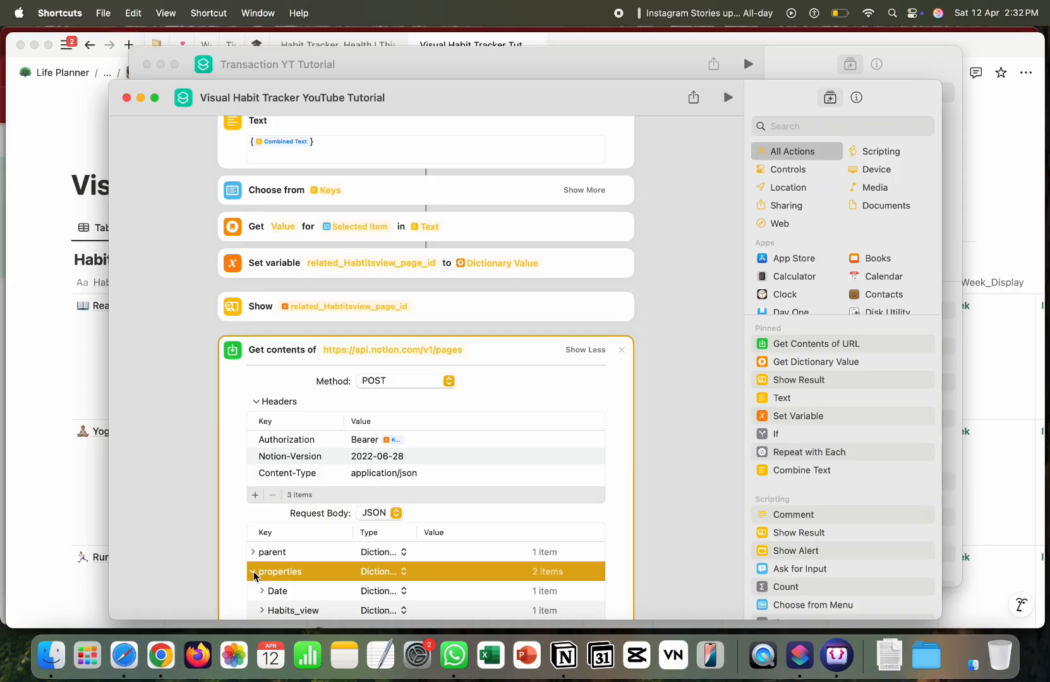
click(253, 573)
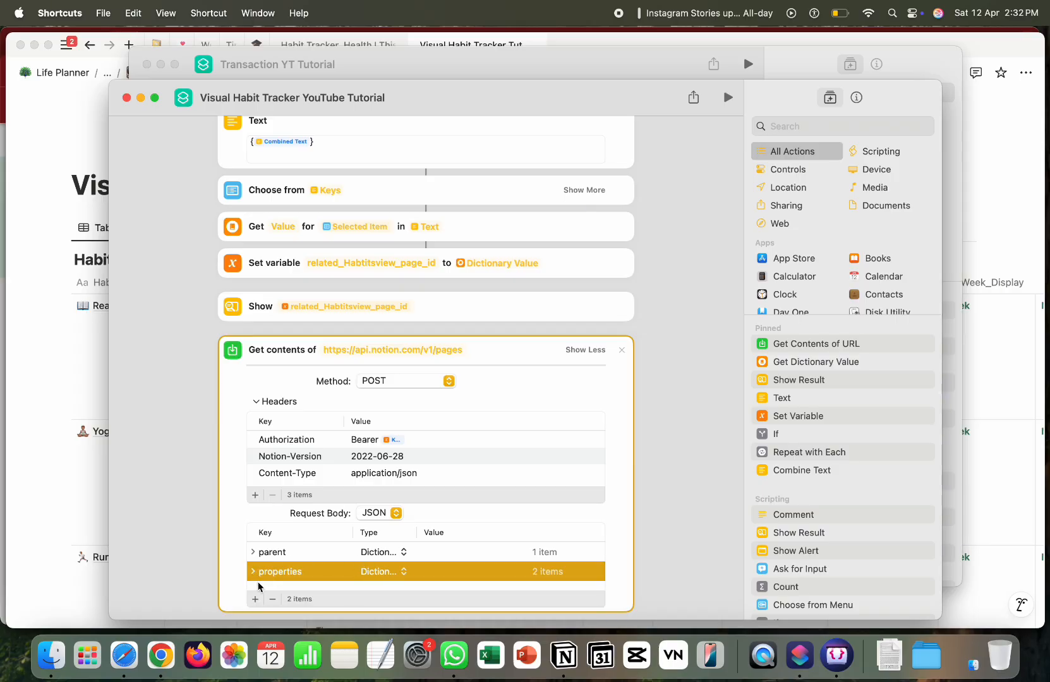
click(253, 573)
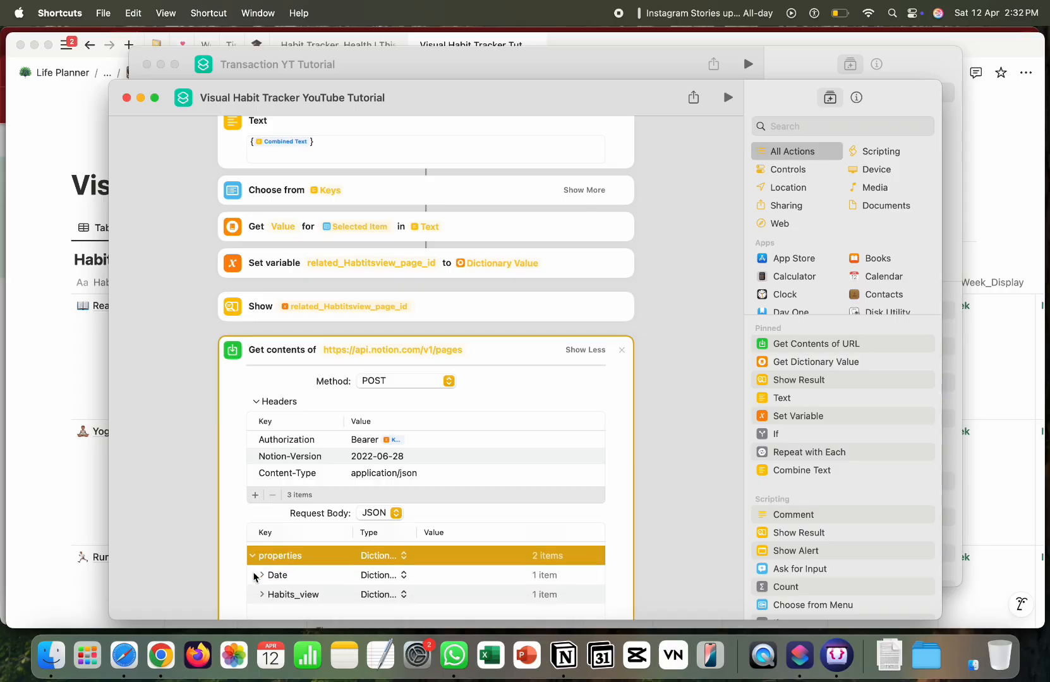
scroll(255, 577, down, 2)
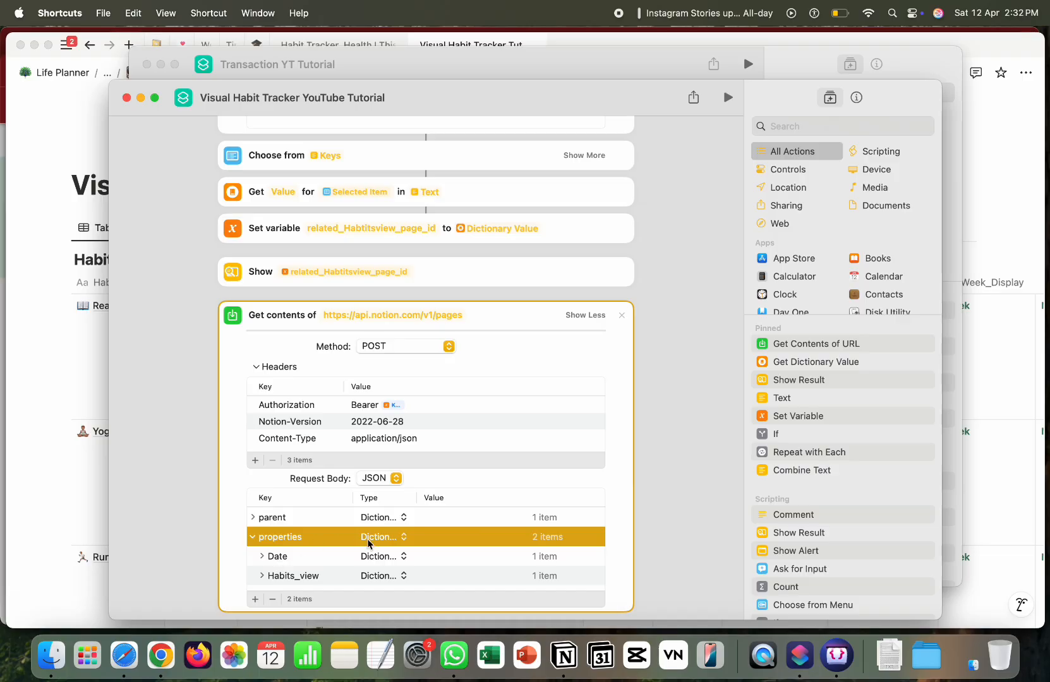
click(262, 557)
scroll(266, 562, down, 2)
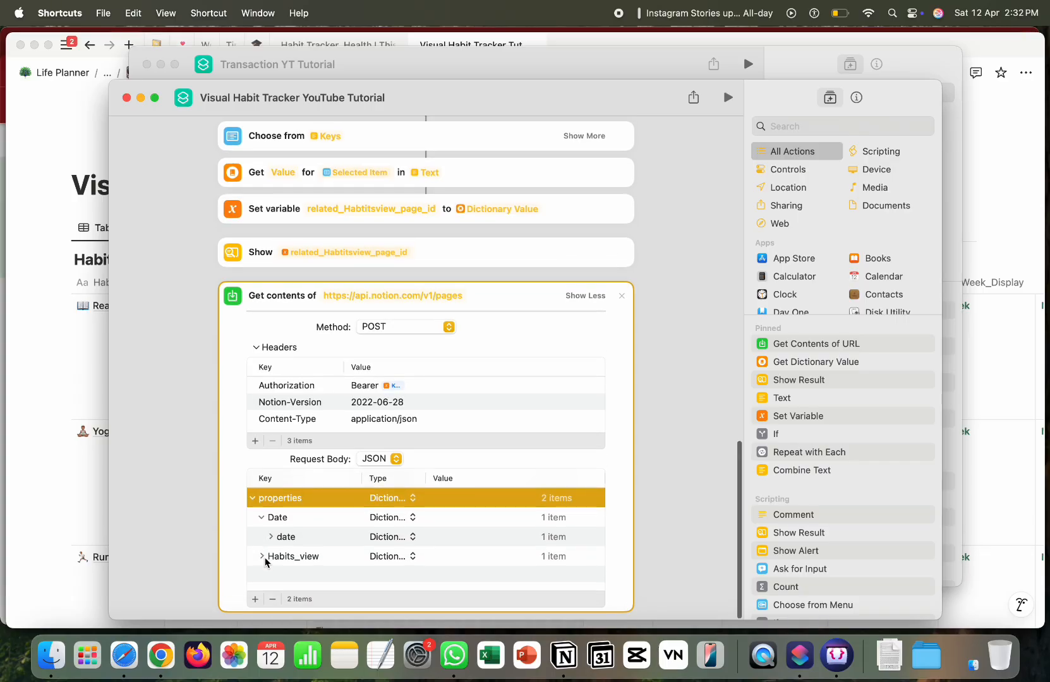
click(278, 522)
scroll(278, 523, up, 1)
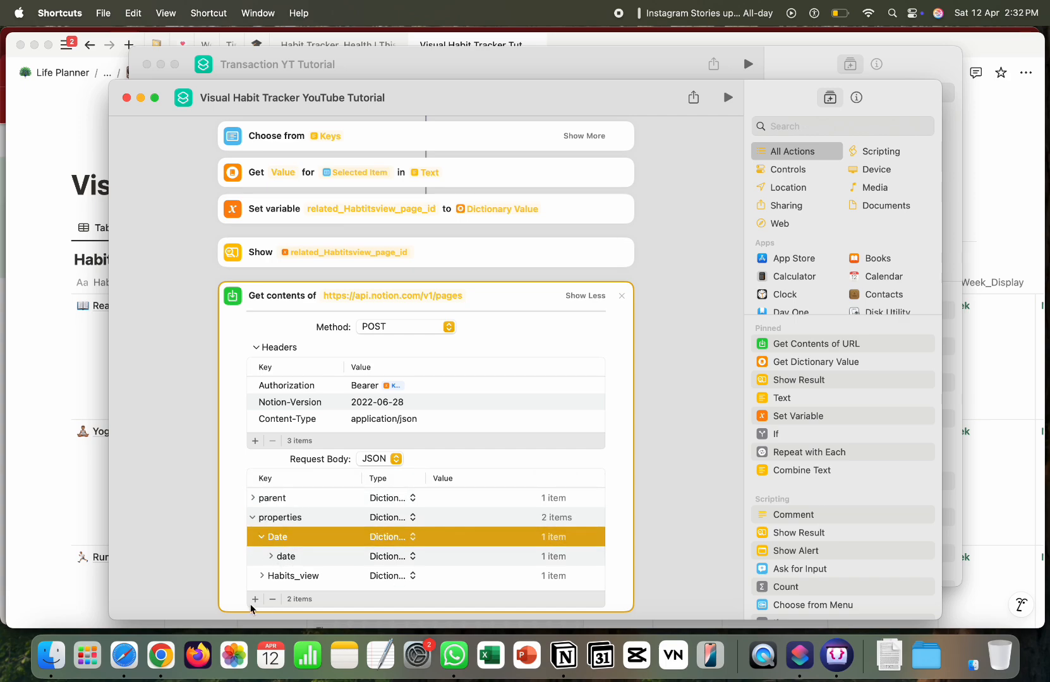
Step: Expand the nested date dictionary in the JSON request body and check its start text item
click(271, 557)
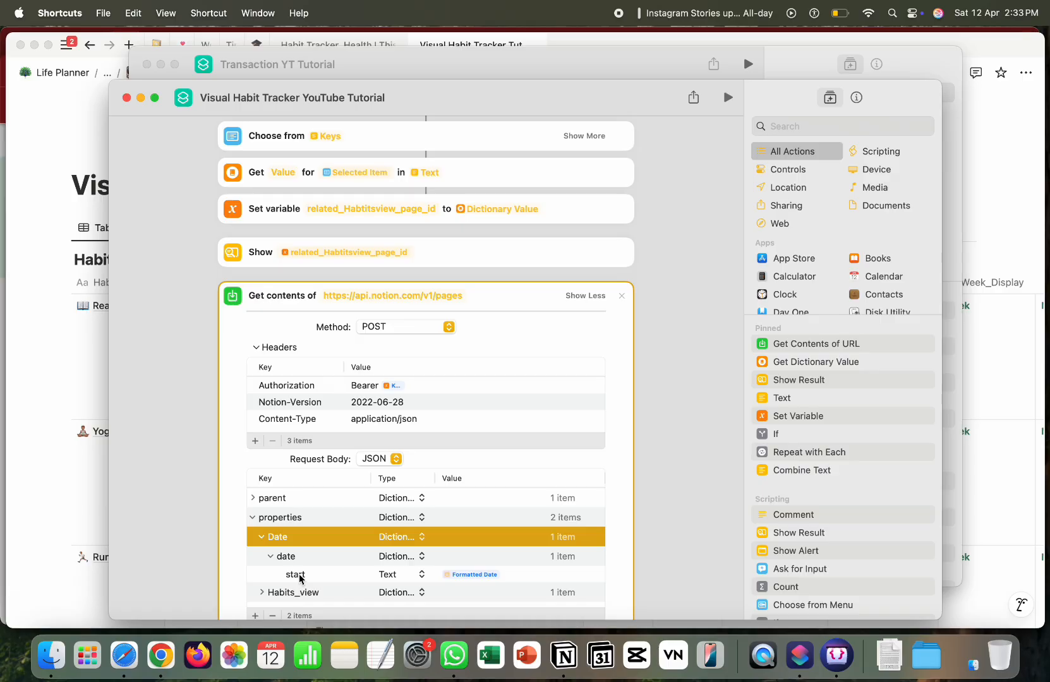
click(507, 580)
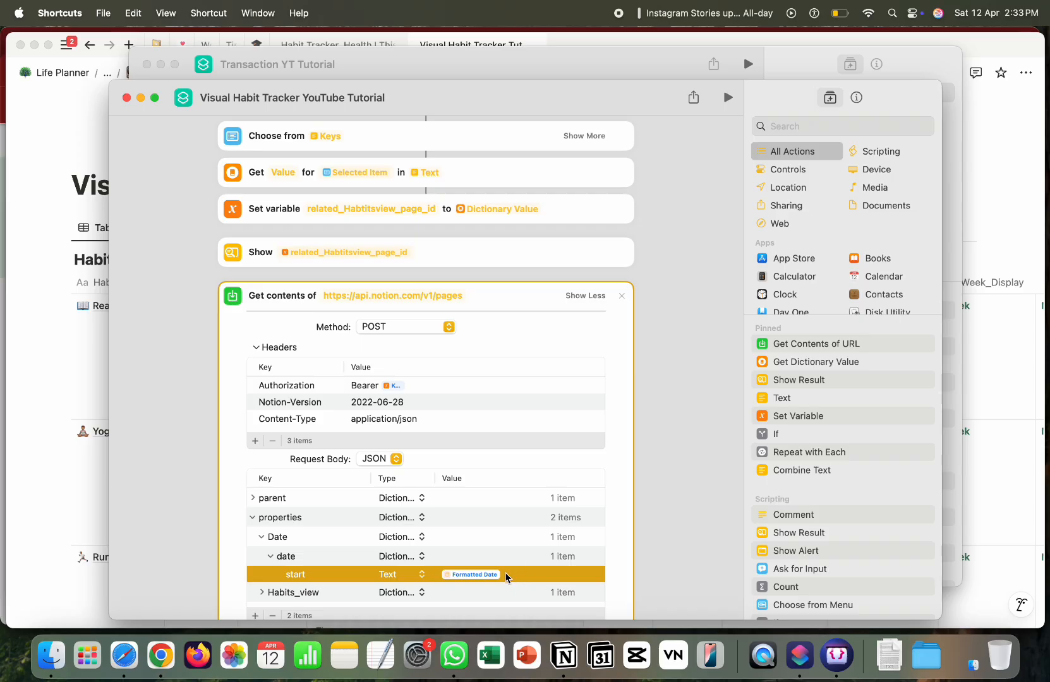
right_click(506, 575)
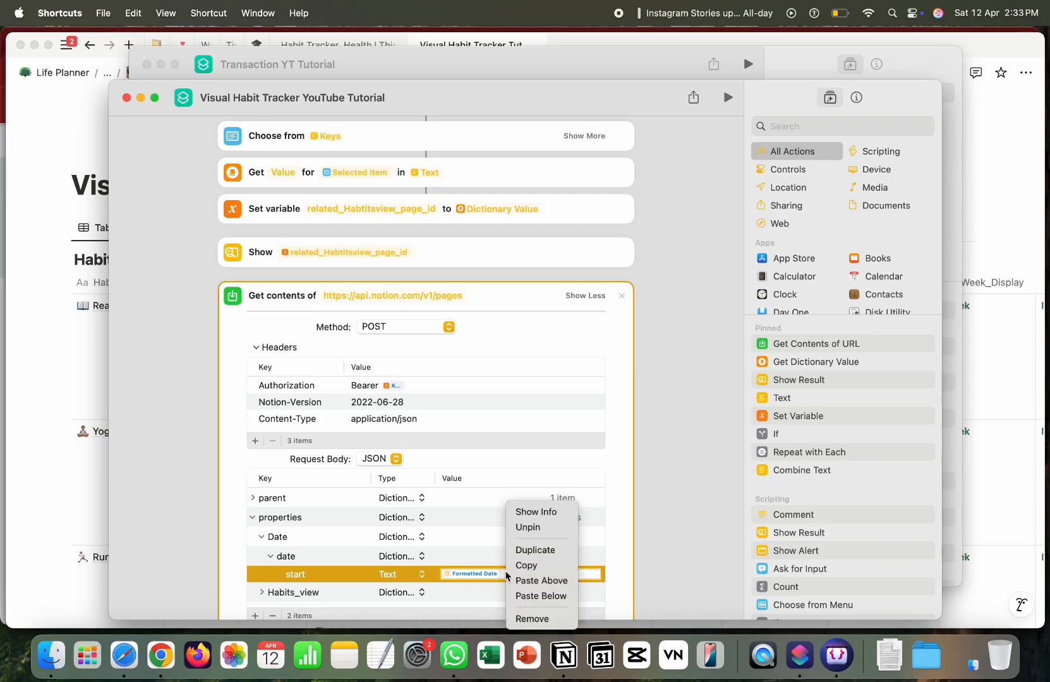
click(655, 547)
Step: Browse the magic variables available for the start value up to the Format Date action, and close the selection without picking one
right_click(509, 580)
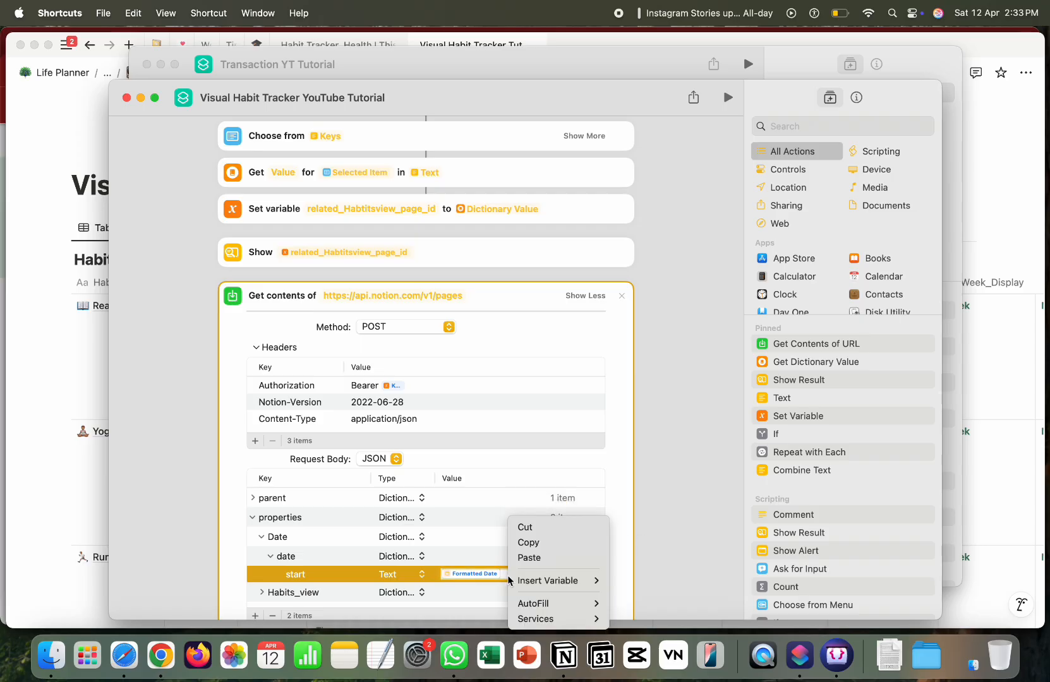
mouse_move(549, 580)
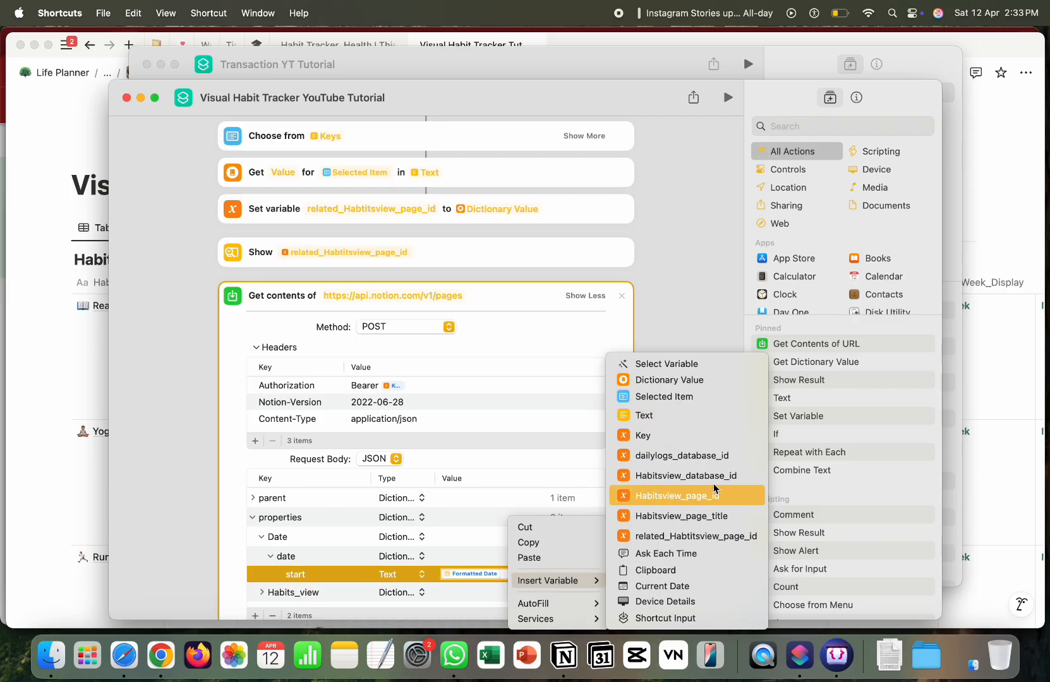
click(659, 365)
scroll(400, 354, up, 10)
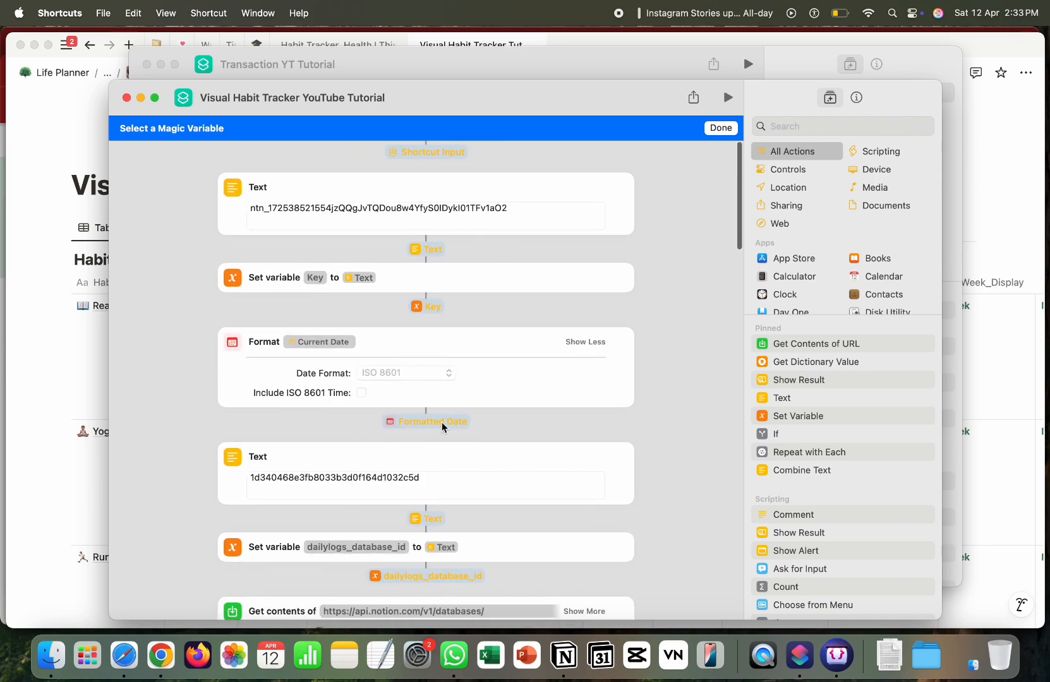
click(482, 412)
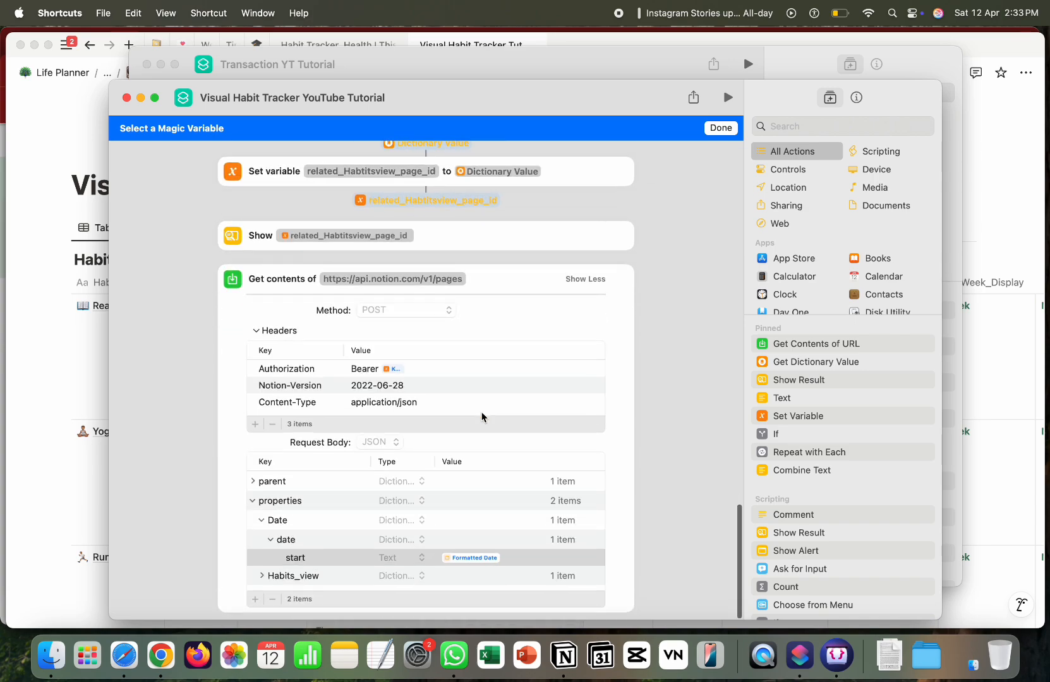
click(722, 130)
scroll(414, 485, down, 2)
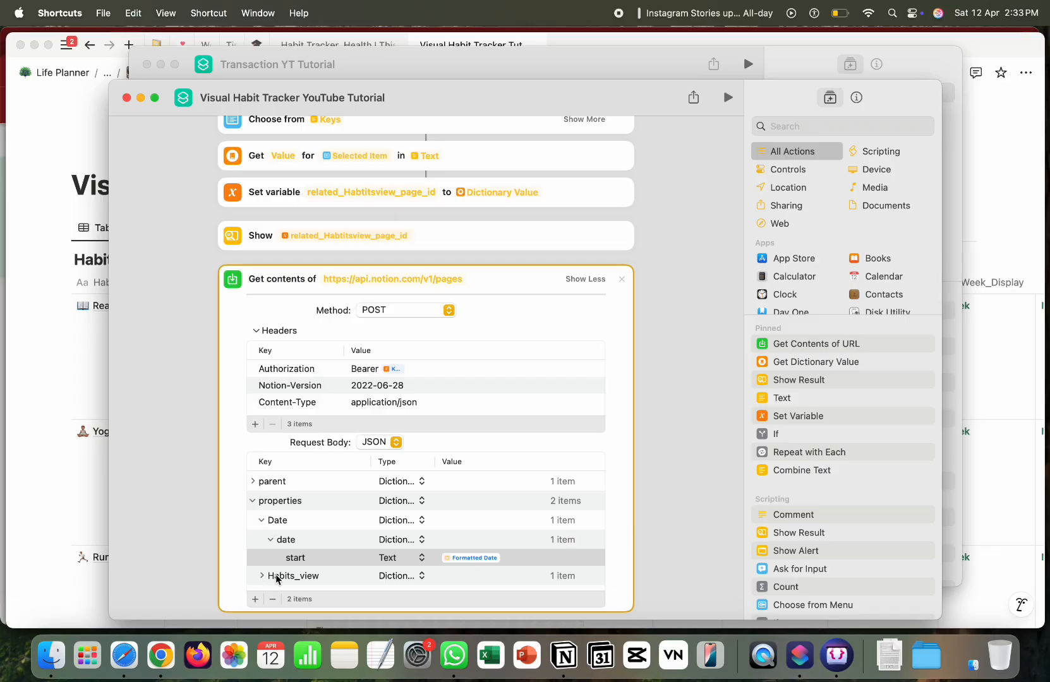
Step: Switch to Notion to check the Date and Habits_view property names in the Daily Logs table, and return to the Shortcuts editor
click(57, 611)
scroll(392, 464, down, 10)
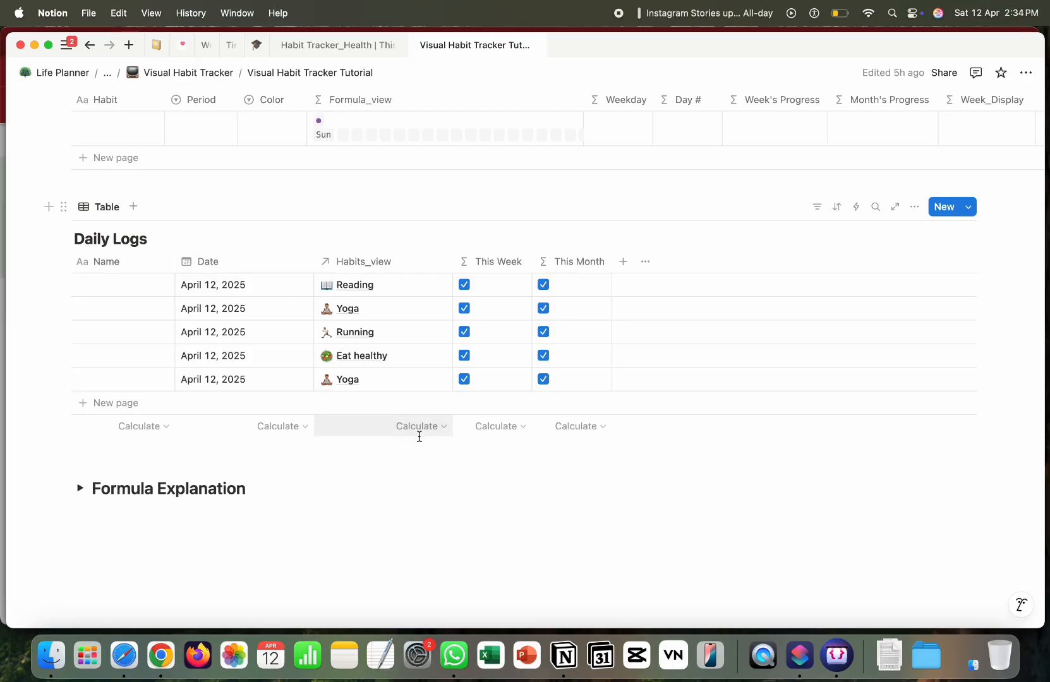
click(800, 657)
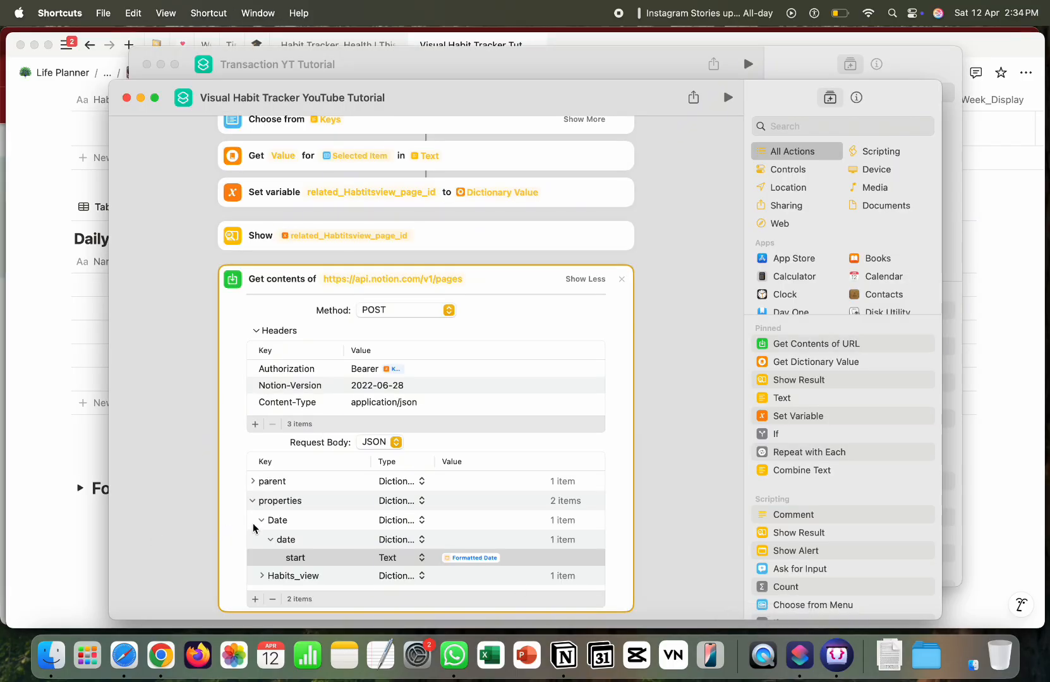
click(47, 537)
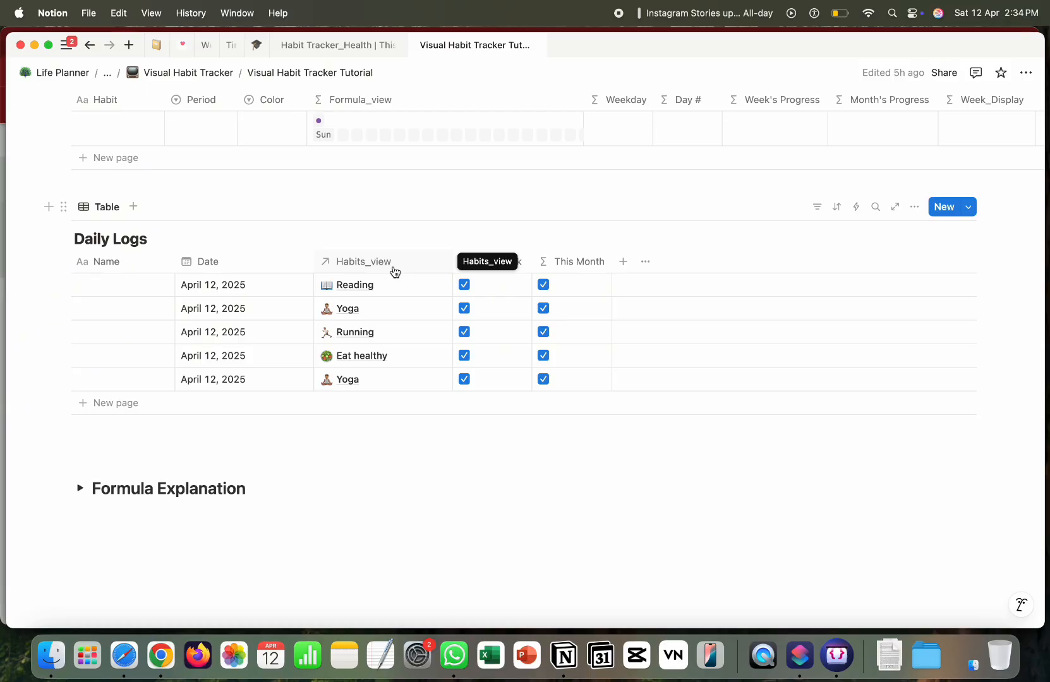
click(798, 654)
scroll(377, 521, down, 1)
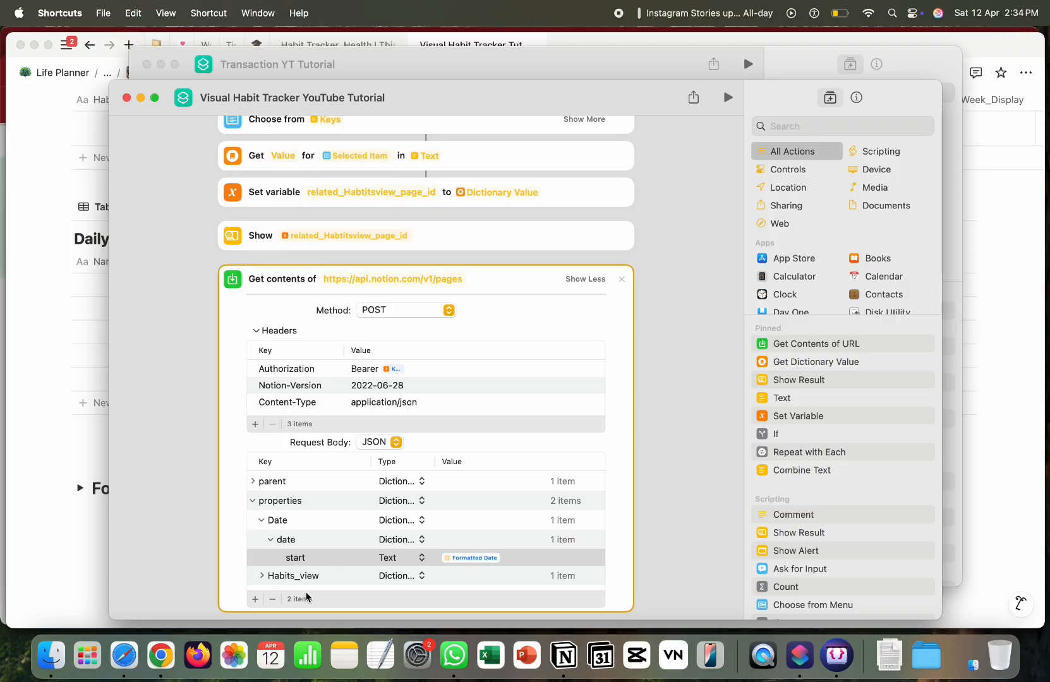
Step: Expand the Habits_view dictionary, its relation array and Item 1 in the JSON request body
click(292, 578)
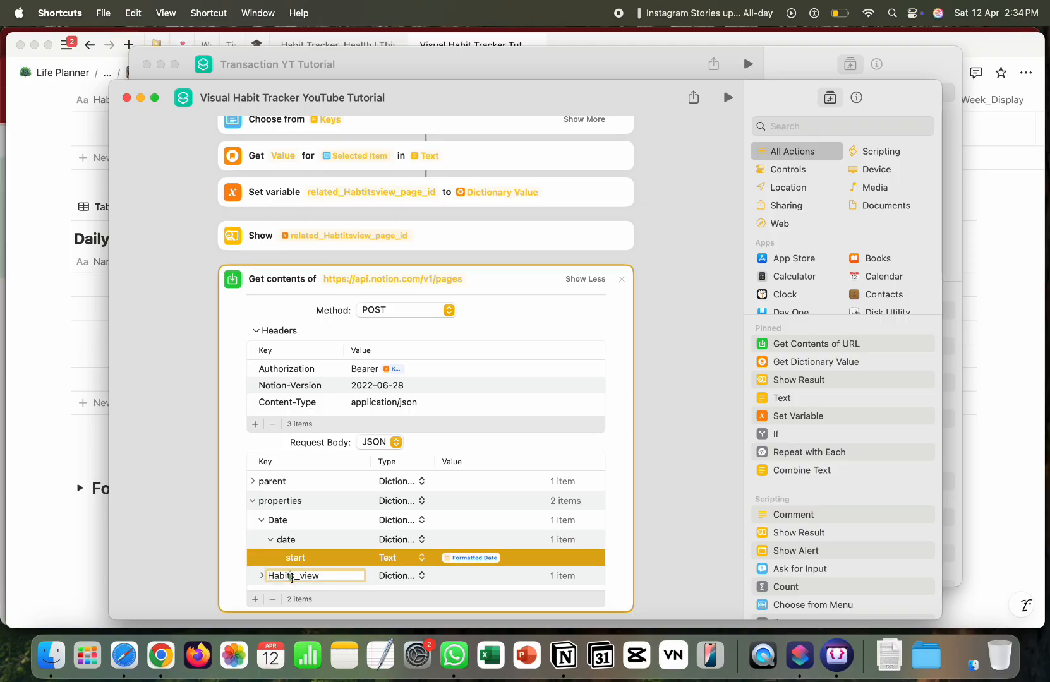
click(242, 572)
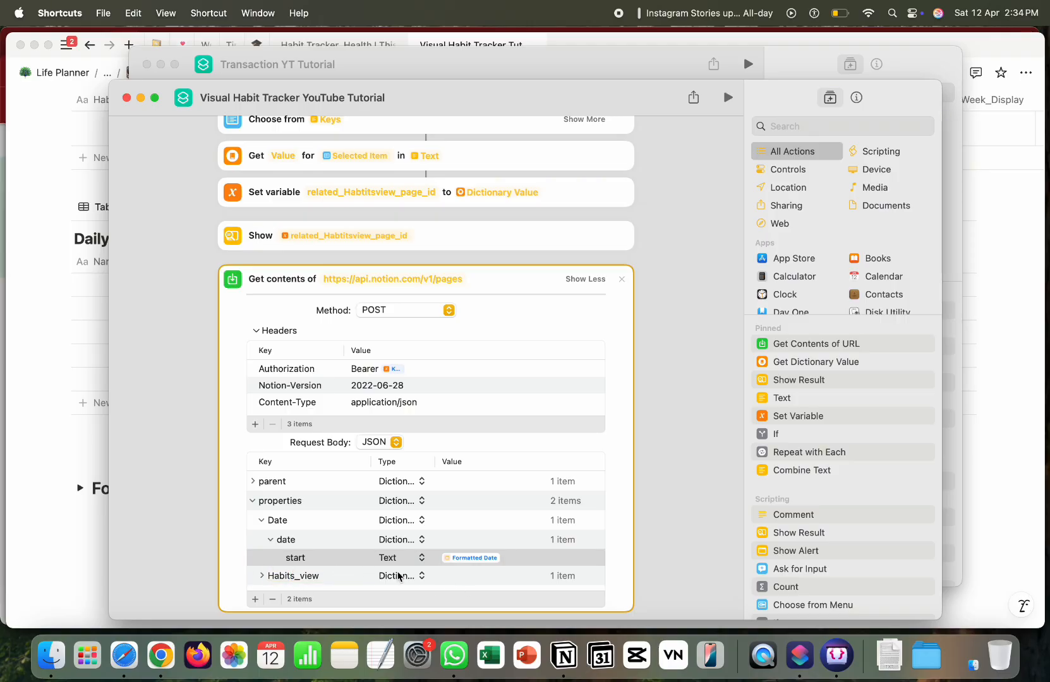
click(262, 577)
scroll(263, 578, down, 2)
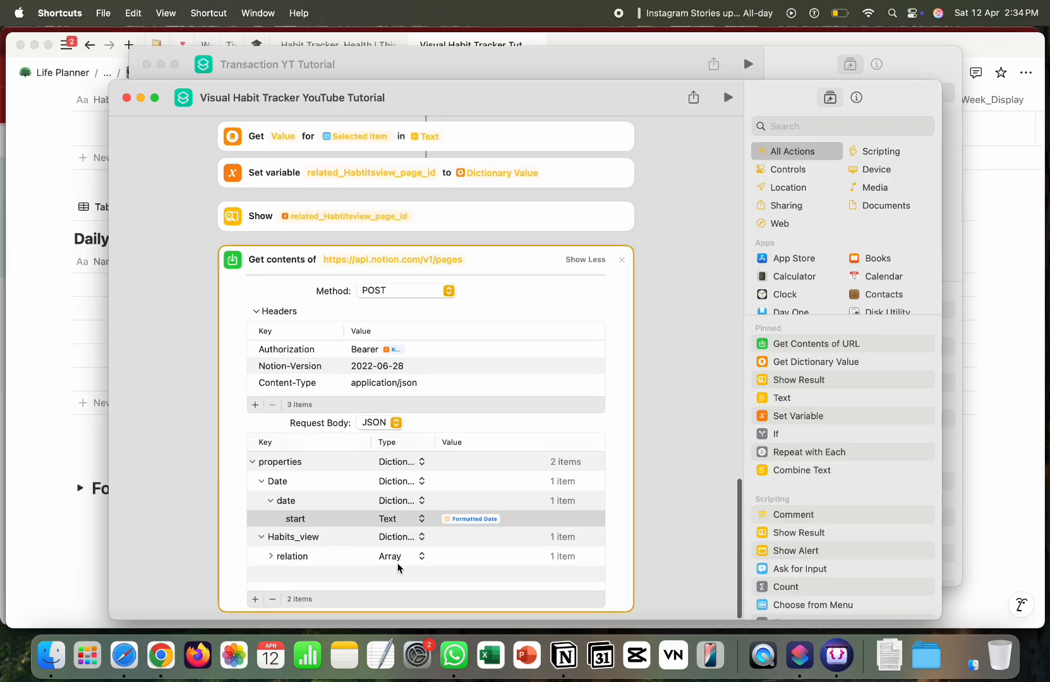
click(270, 557)
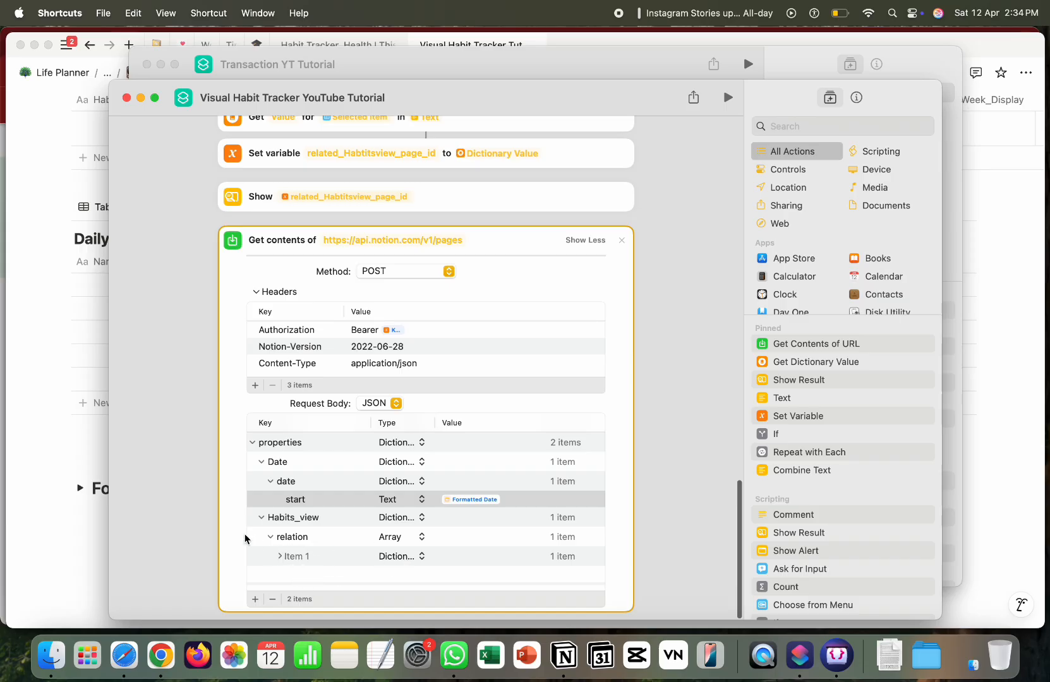
click(280, 556)
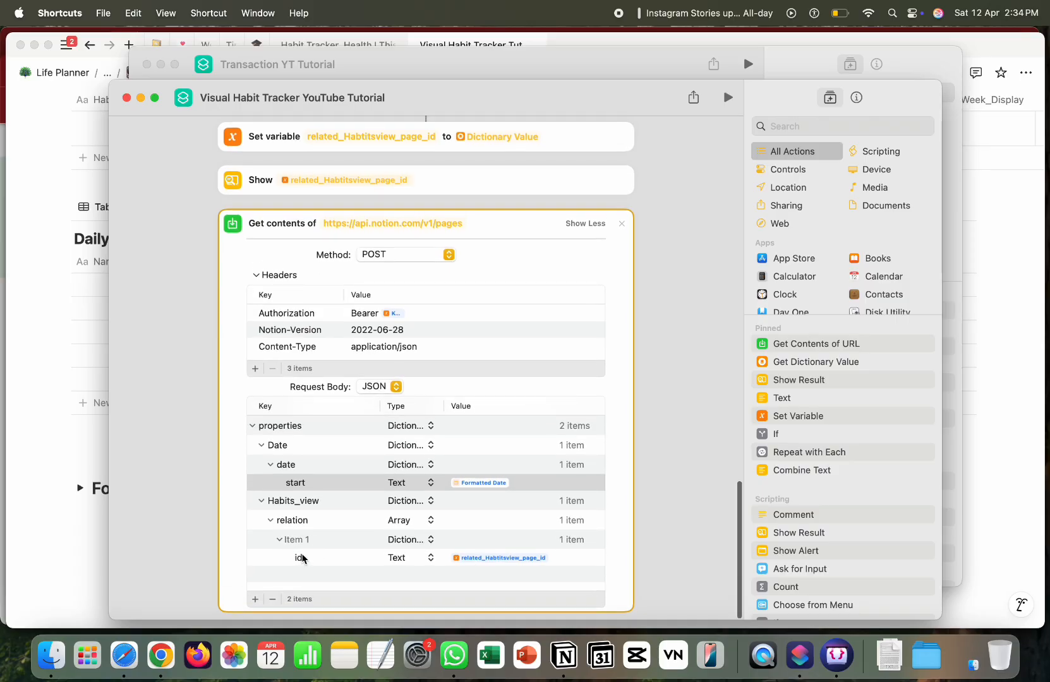
Step: Check the key, type options and variable value of the id item inside Item 1, leaving them as they are
click(300, 558)
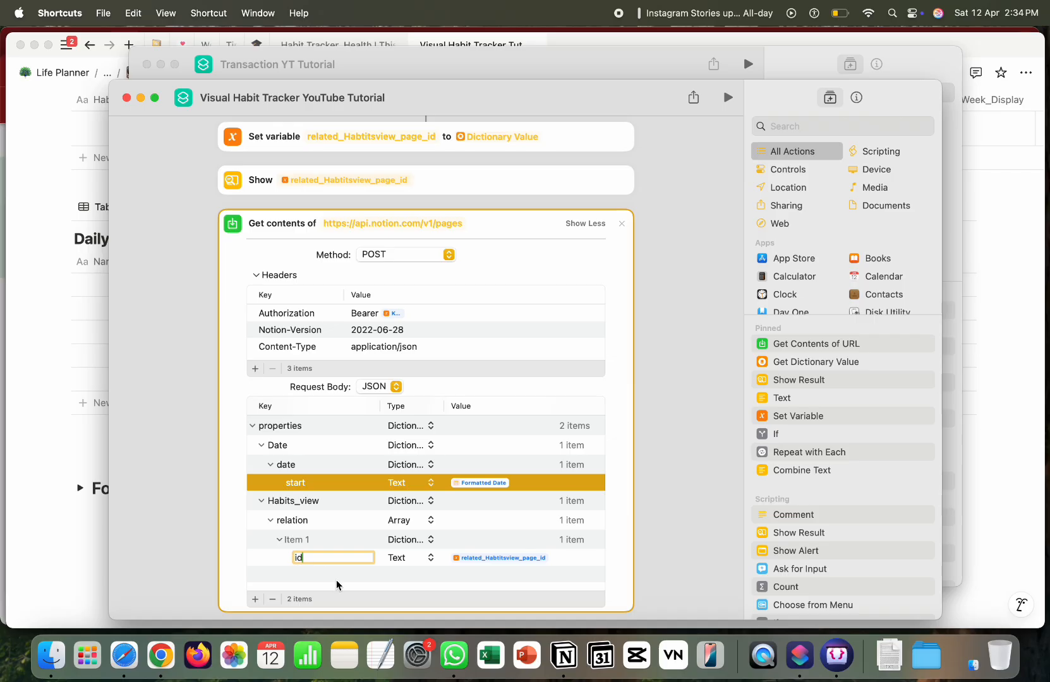
click(408, 558)
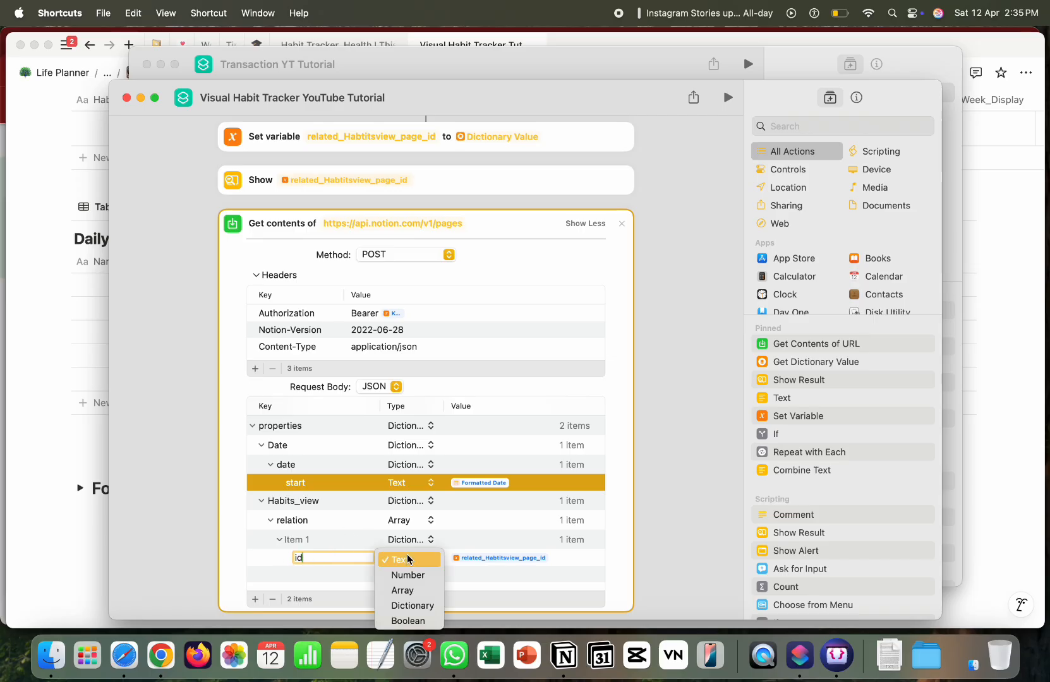
click(564, 561)
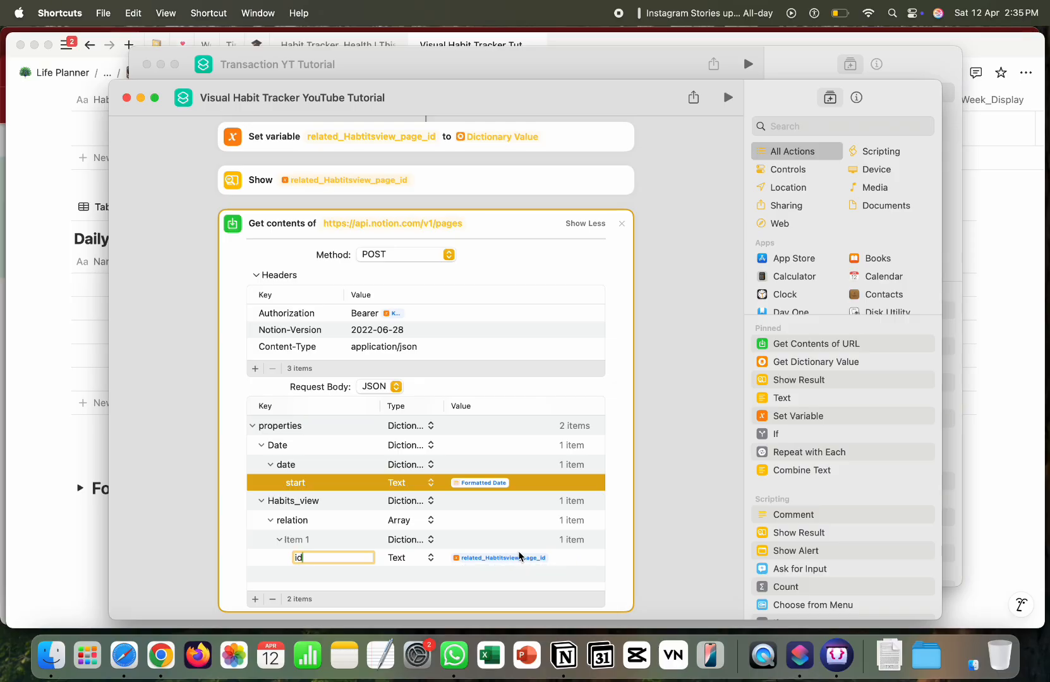
click(631, 568)
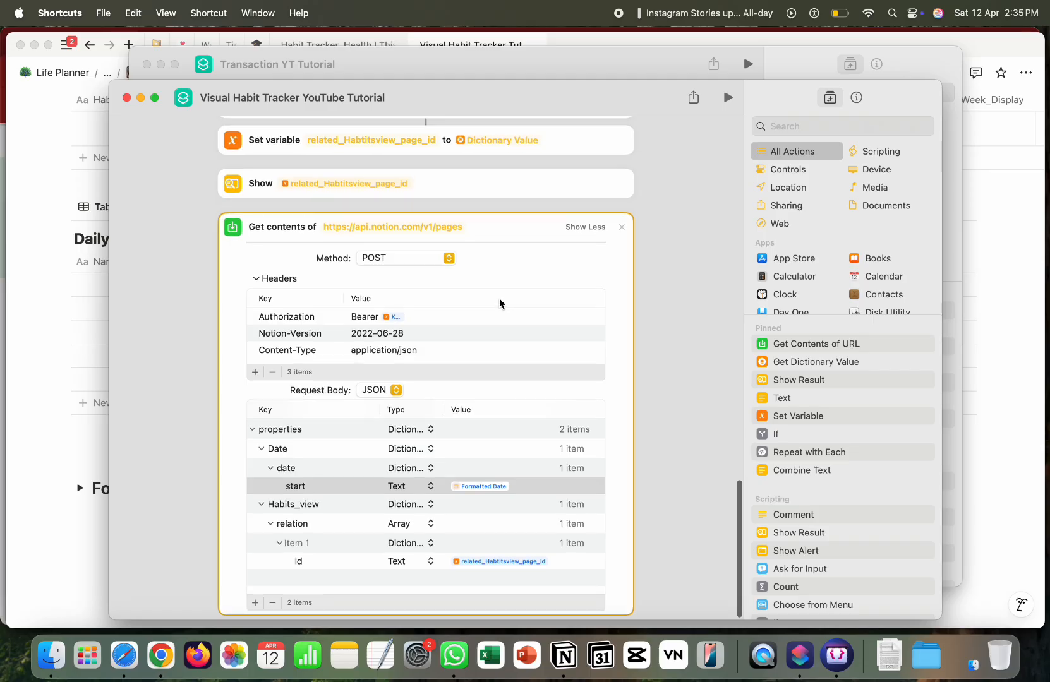
Step: Run the habit tracker shortcut, choose Yoga as the habit, and dismiss the displayed page ID
scroll(499, 299, up, 15)
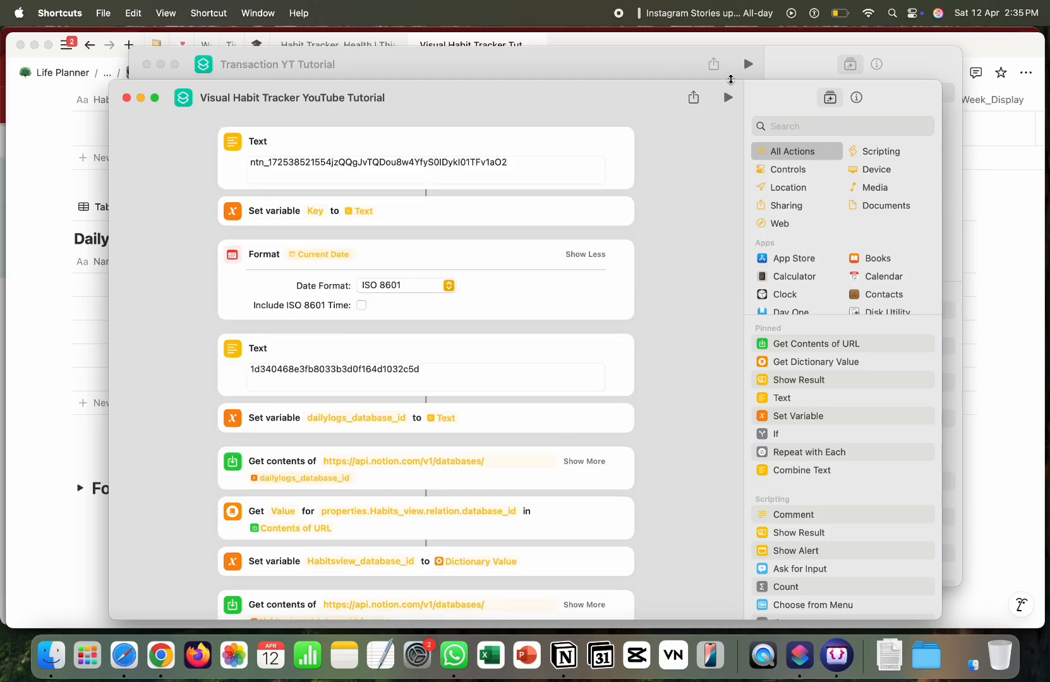
click(729, 102)
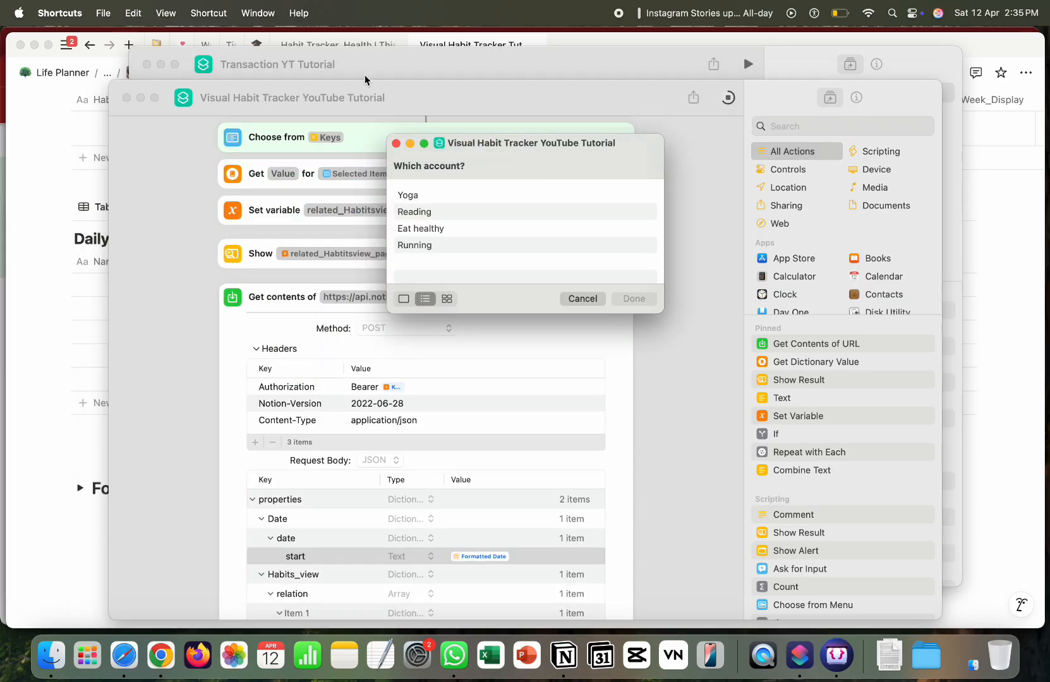
click(407, 196)
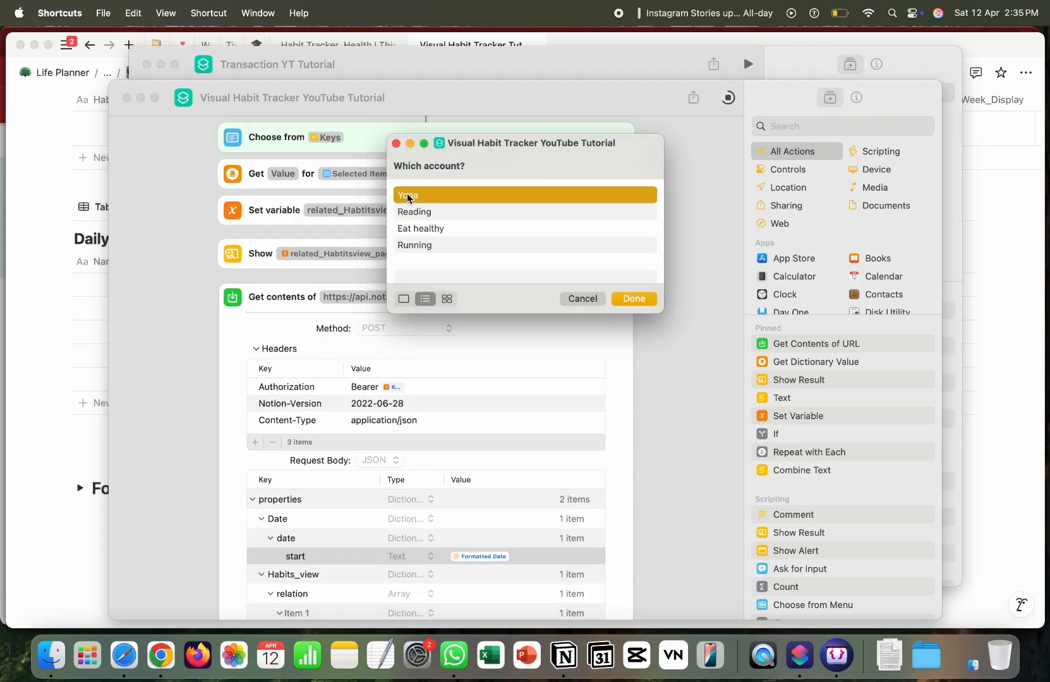
click(634, 300)
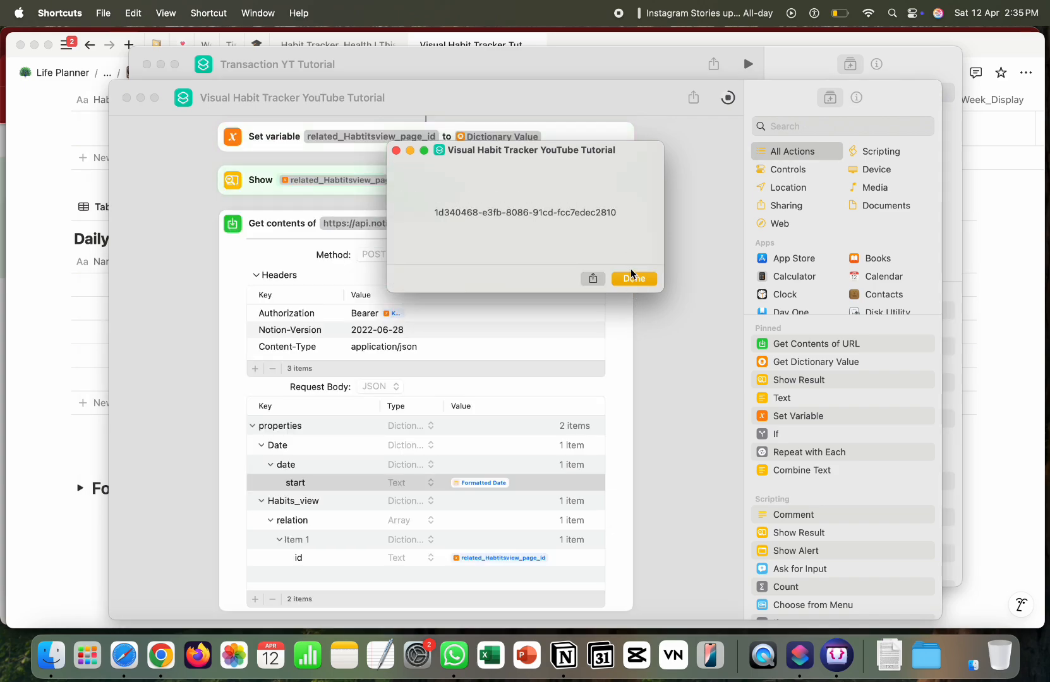
click(631, 274)
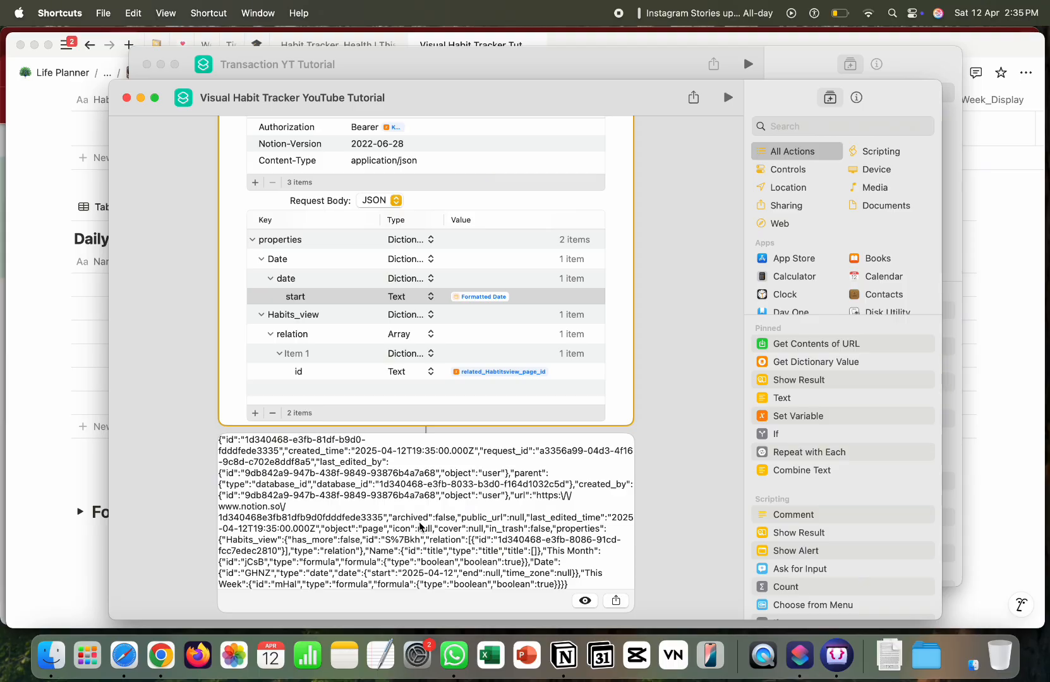
Step: Switch to Notion and examine the Daily Logs entries and the Habits_view progress grids for the habit logged by the shortcut
click(82, 397)
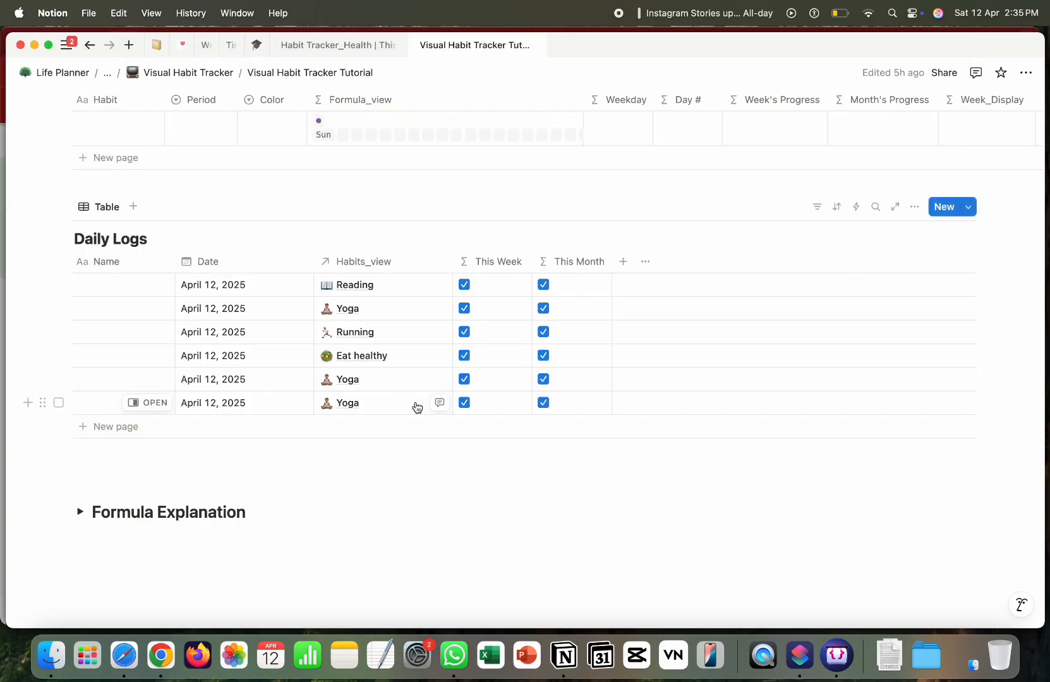
scroll(417, 407, up, 15)
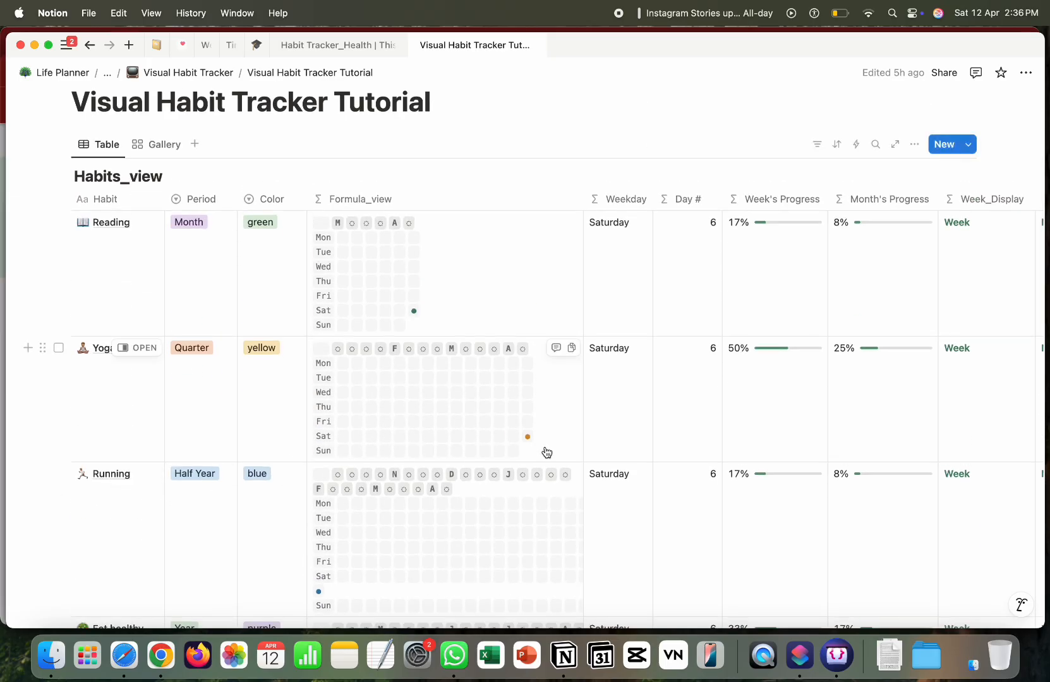
scroll(543, 445, down, 15)
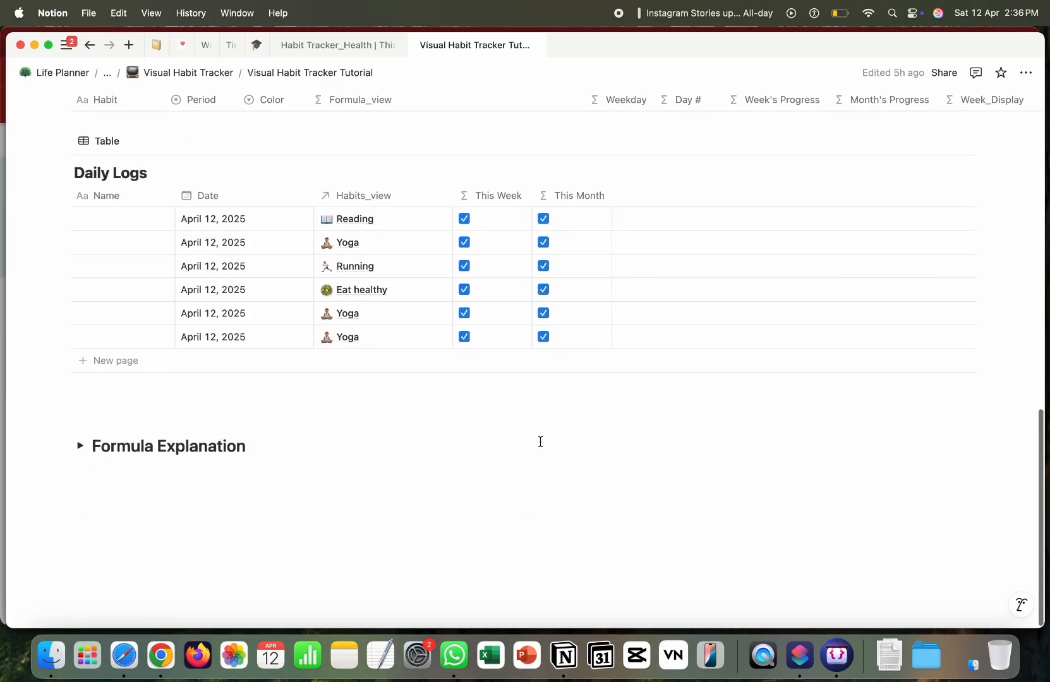
scroll(322, 542, up, 8)
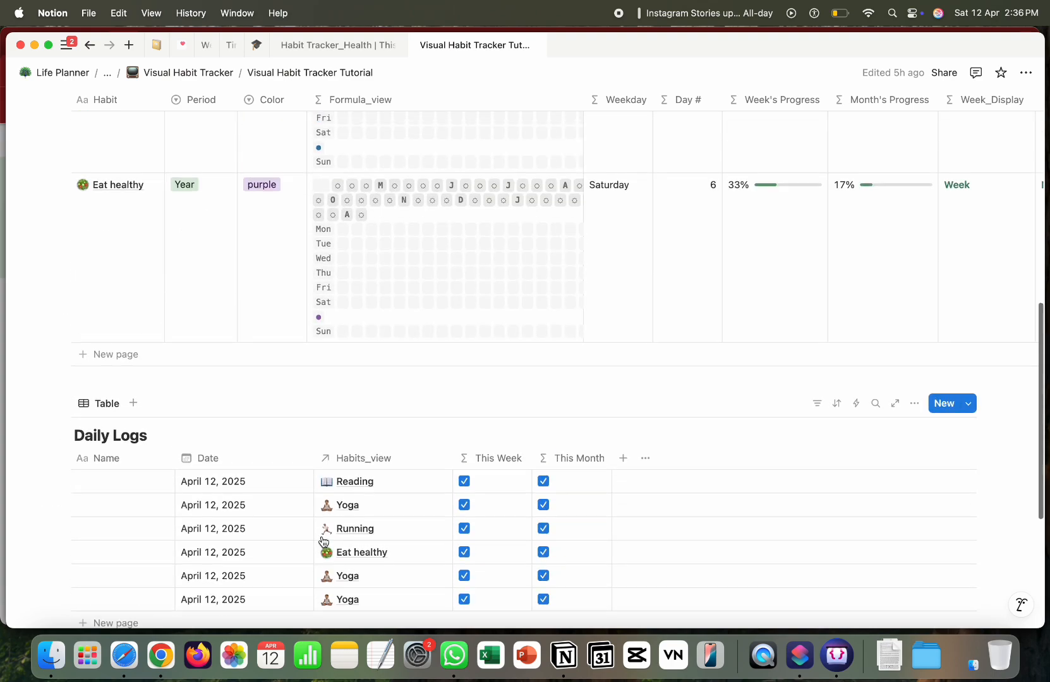
scroll(322, 542, down, 5)
scroll(393, 347, up, 1)
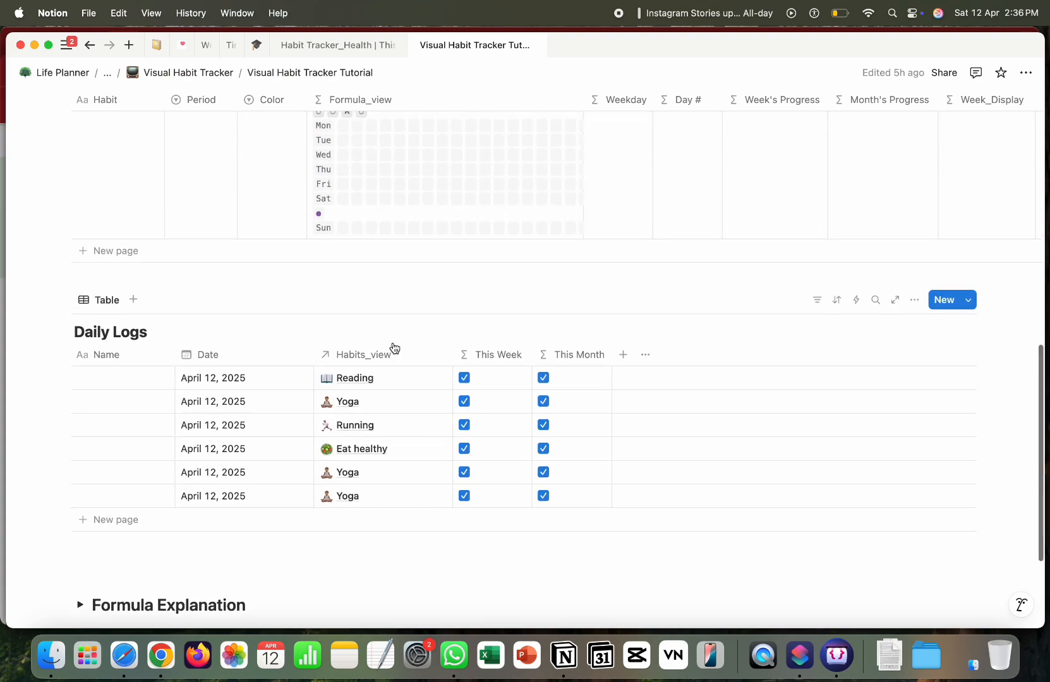
scroll(393, 345, up, 1)
scroll(265, 536, up, 15)
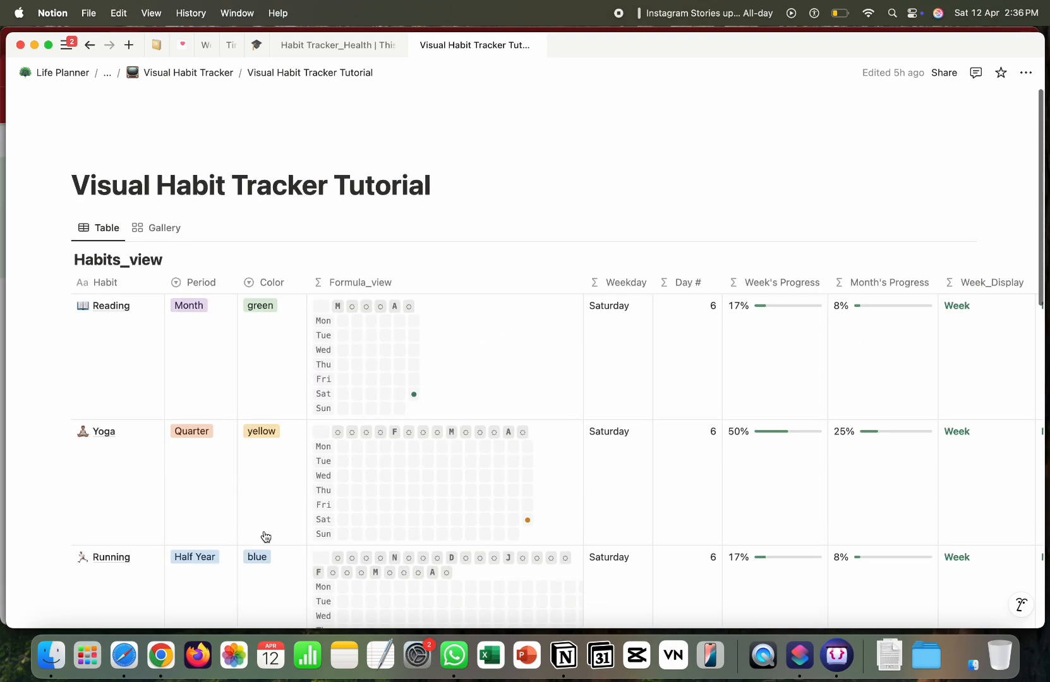
Step: Delete the Eat healthy entry from the Daily Logs table
scroll(380, 515, down, 15)
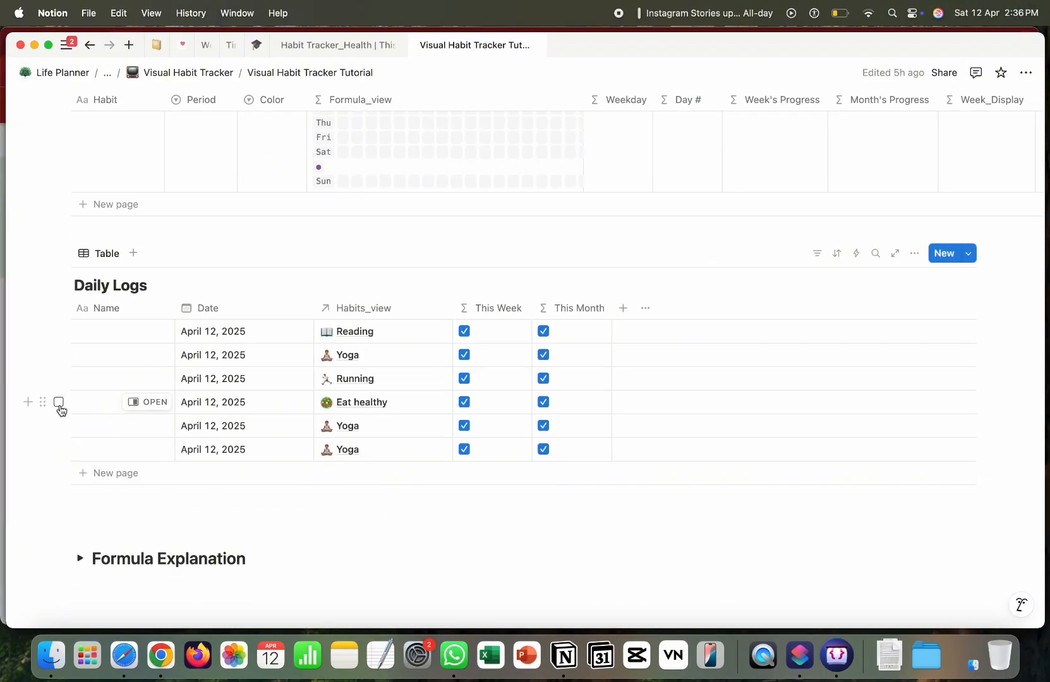
click(59, 402)
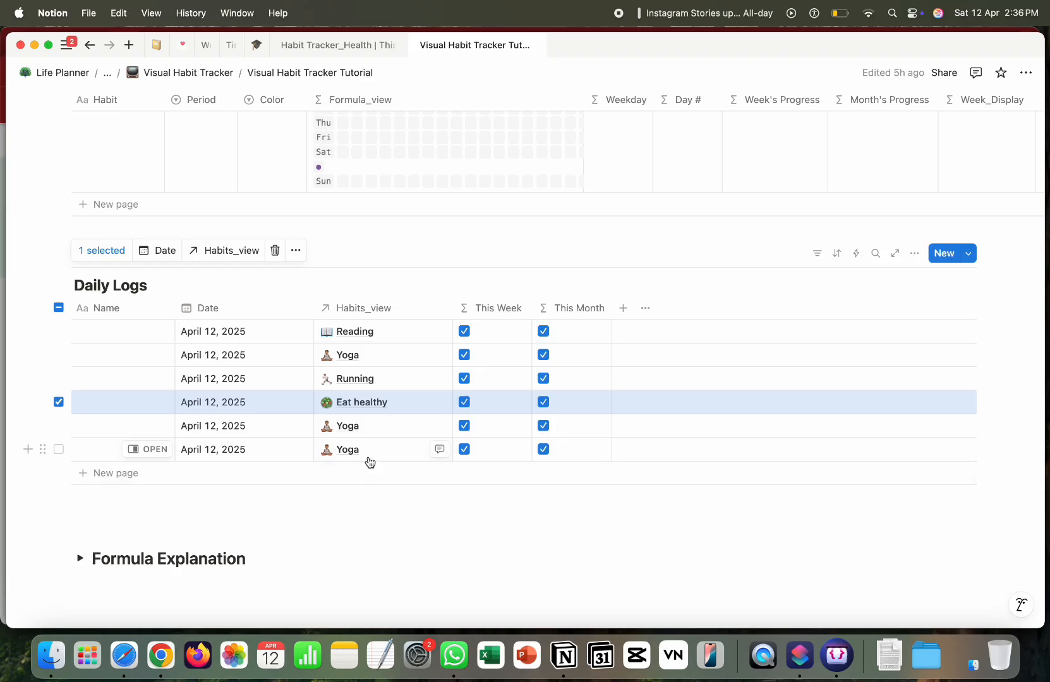
click(275, 251)
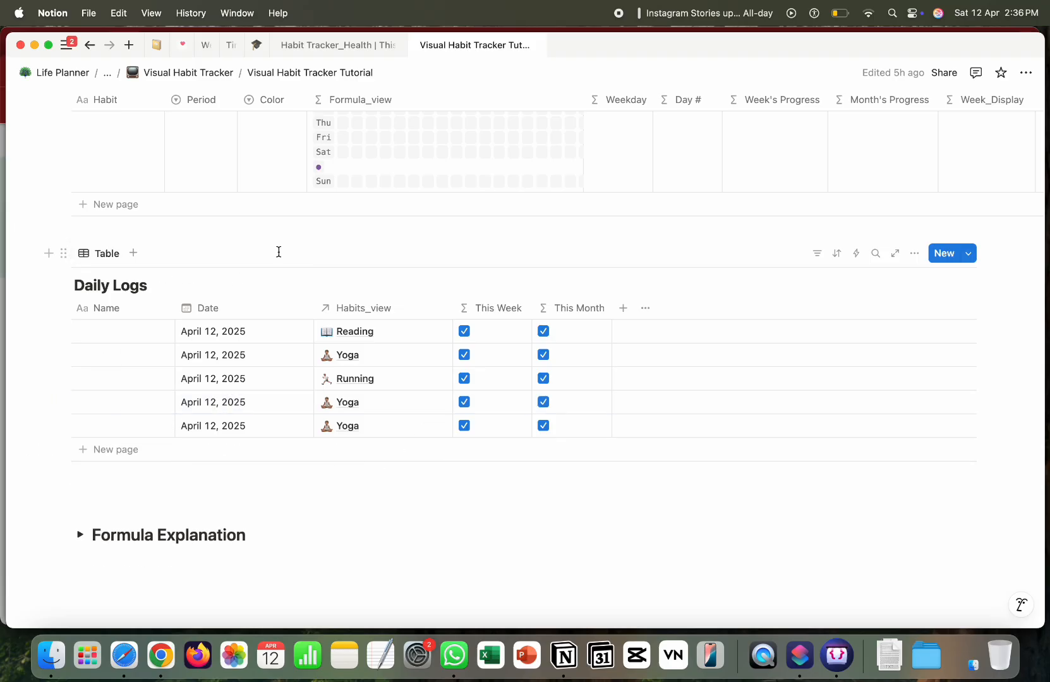
Step: Switch to Shortcuts, run the Visual Habit Tracker YouTube Tutorial shortcut with Eat healthy as the habit, and dismiss the displayed page ID
click(811, 660)
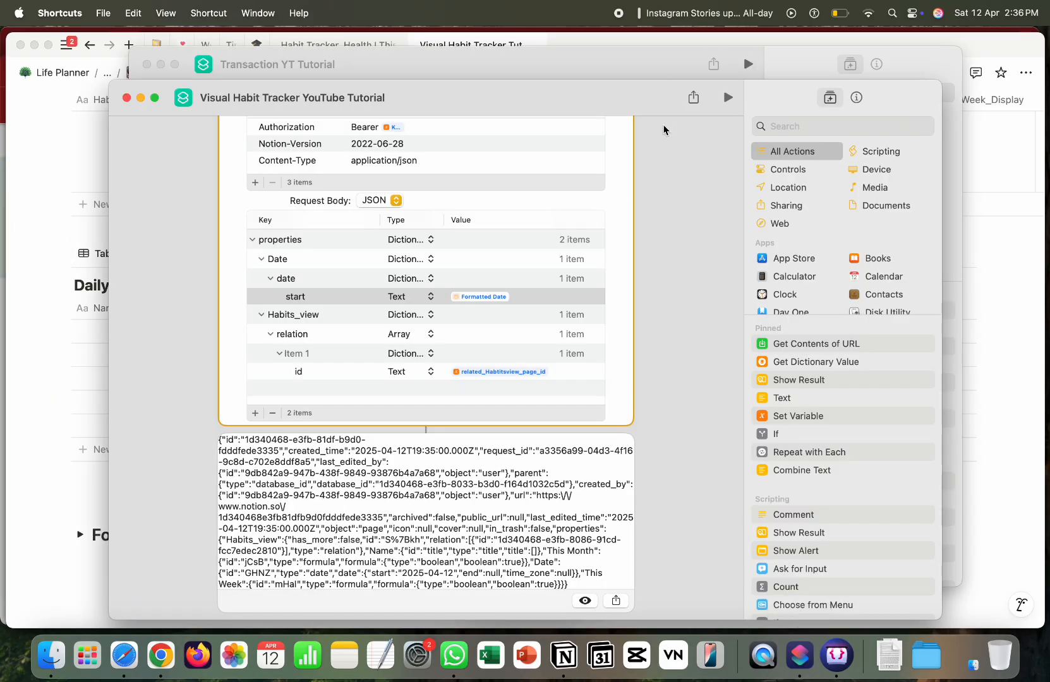
click(728, 98)
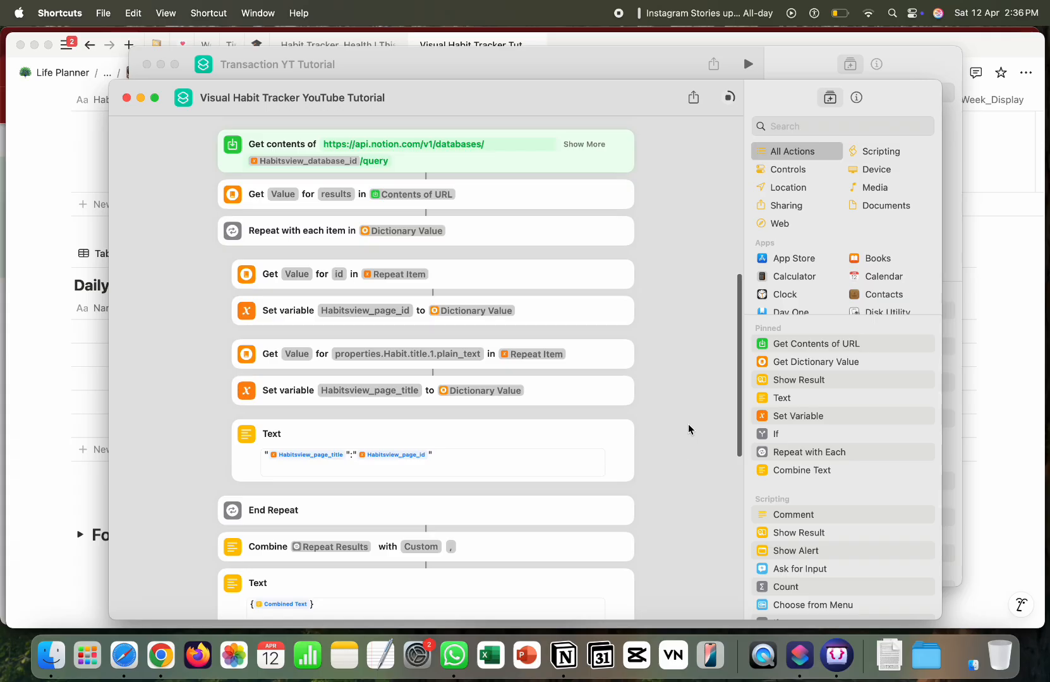
click(464, 228)
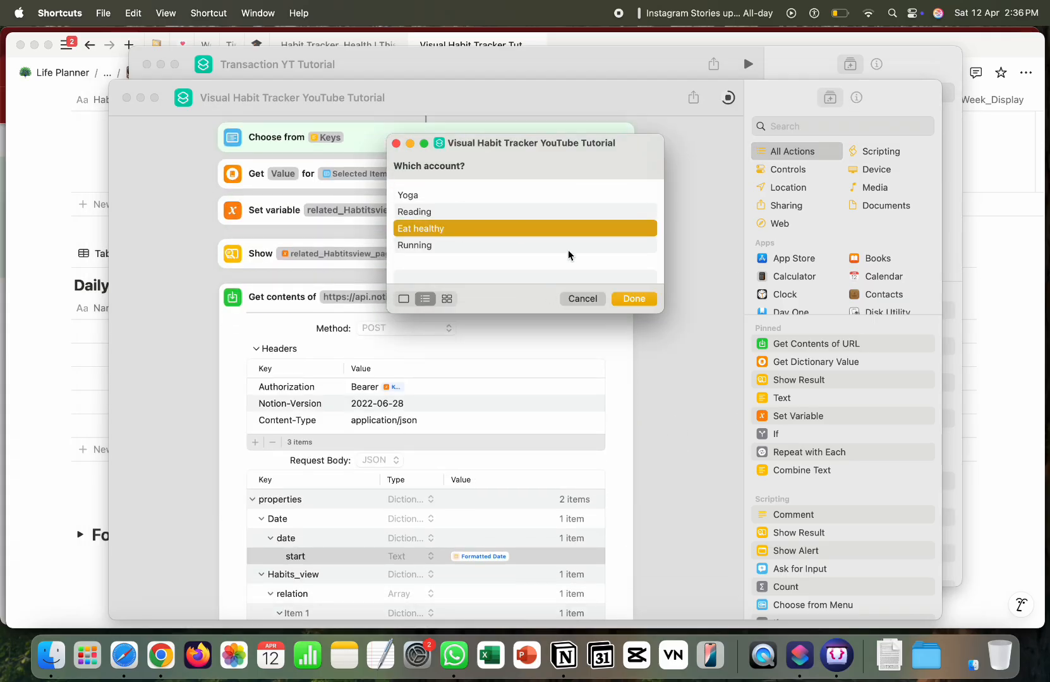
click(649, 298)
click(640, 280)
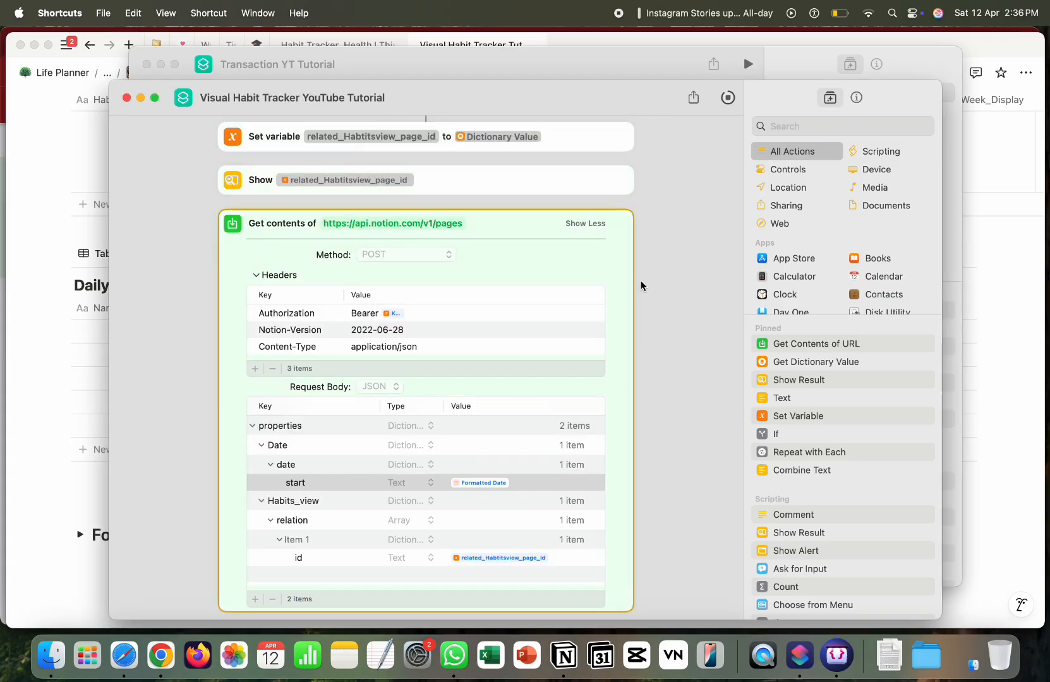
scroll(640, 281, down, 4)
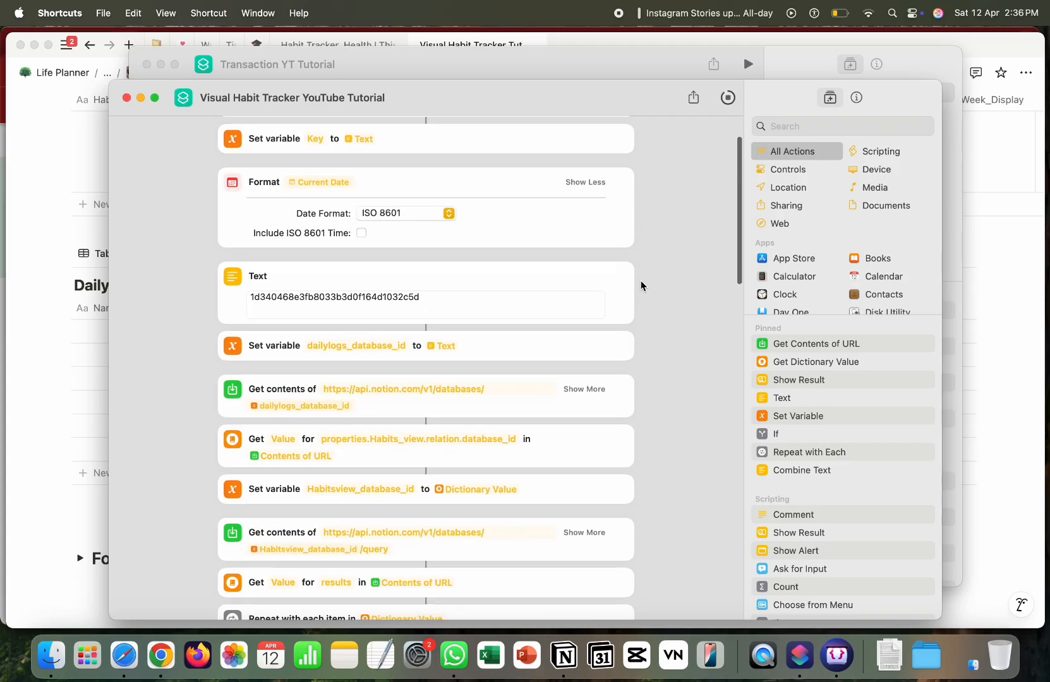
Step: Switch to Notion and widen the Formula_view column of Habits_view until each weekday row of the Eat healthy year grid fits on one line
click(32, 438)
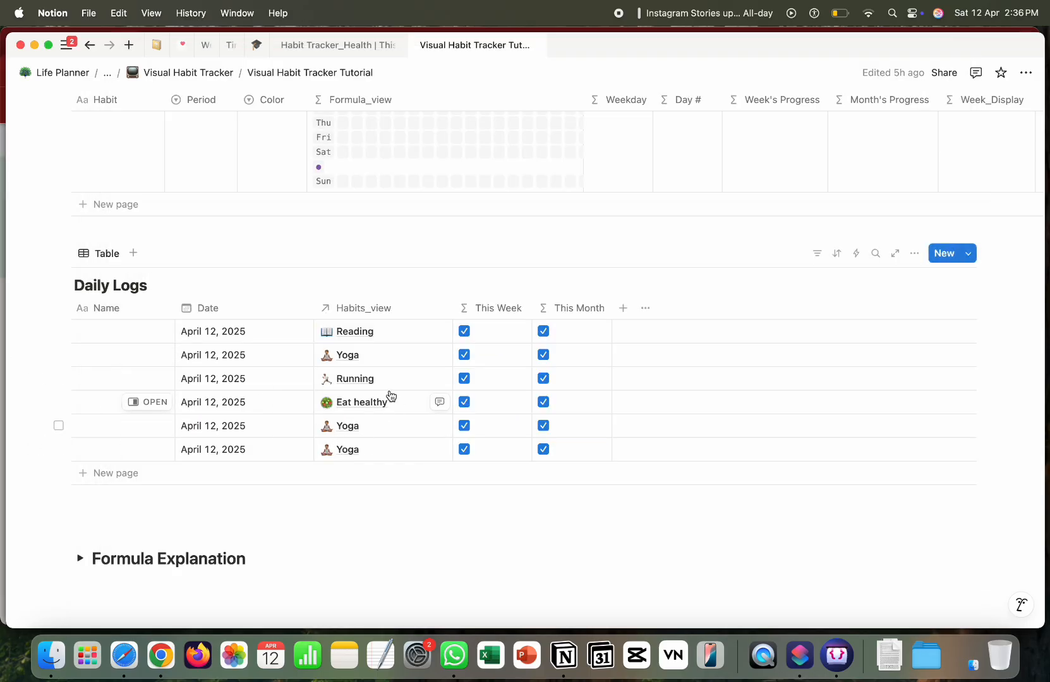
scroll(262, 405, up, 10)
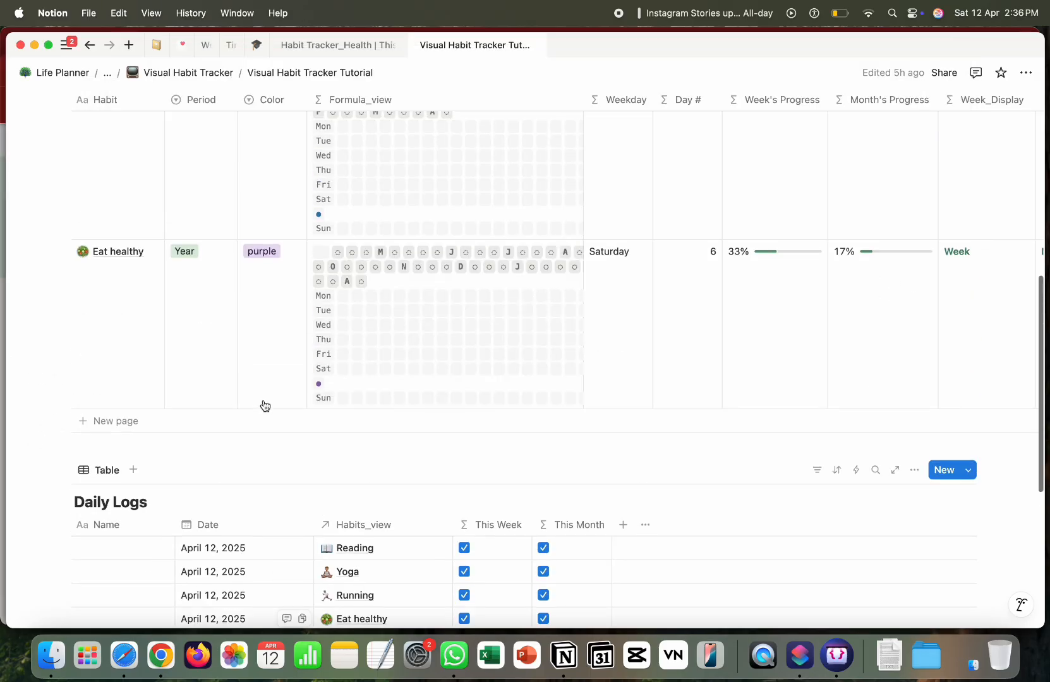
scroll(265, 406, down, 5)
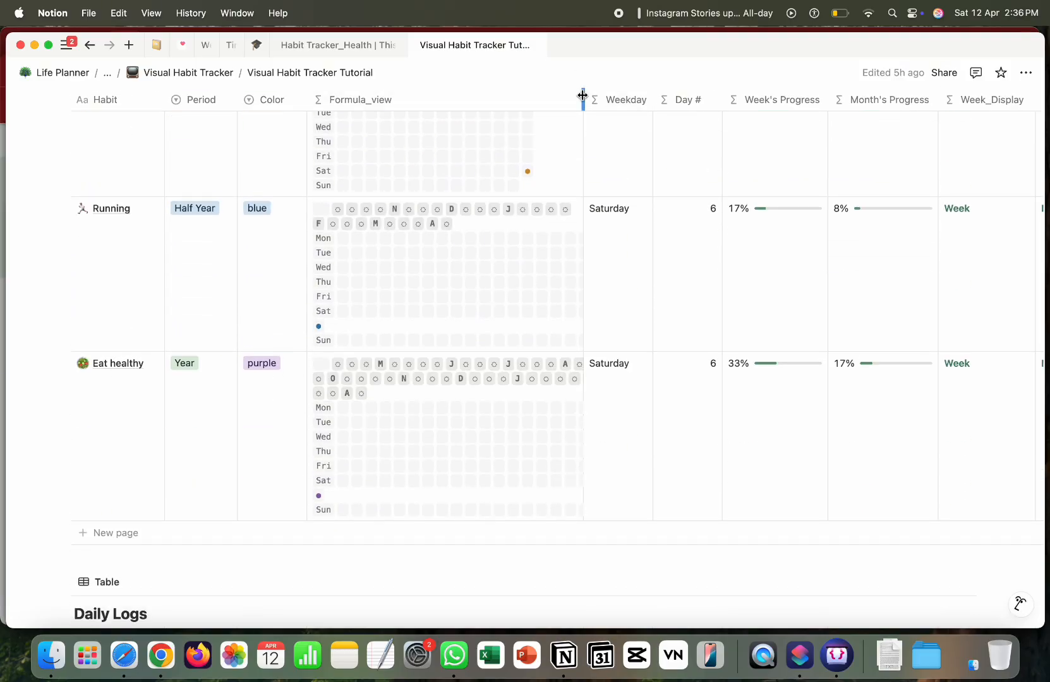
drag(582, 99, 1047, 92)
scroll(820, 403, right, 8)
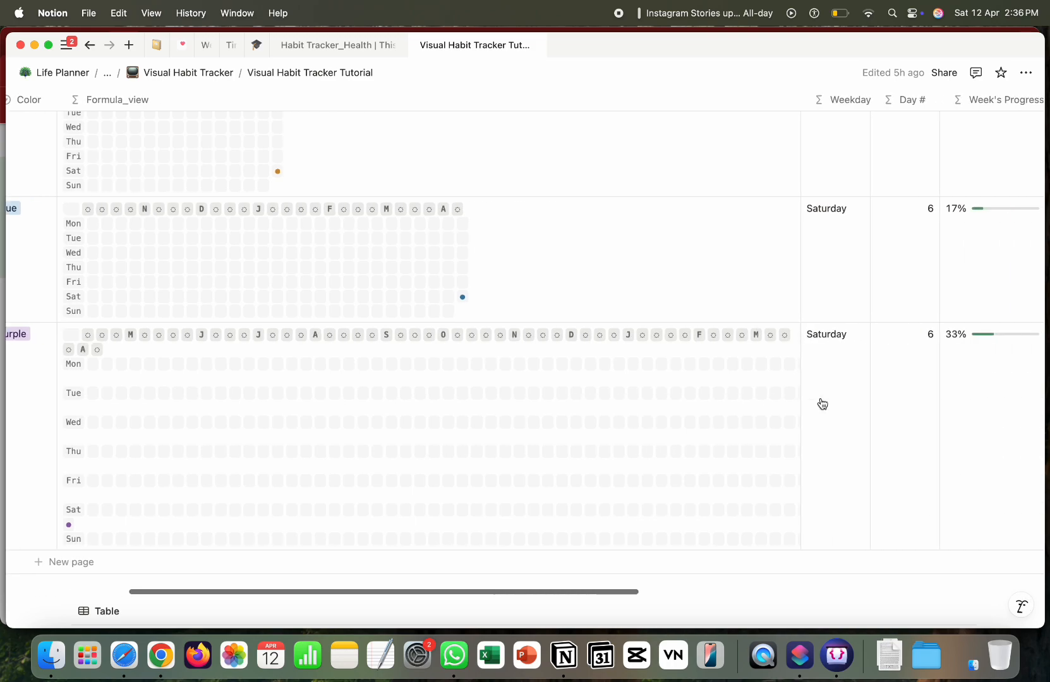
scroll(581, 426, down, 6)
scroll(581, 426, left, 2)
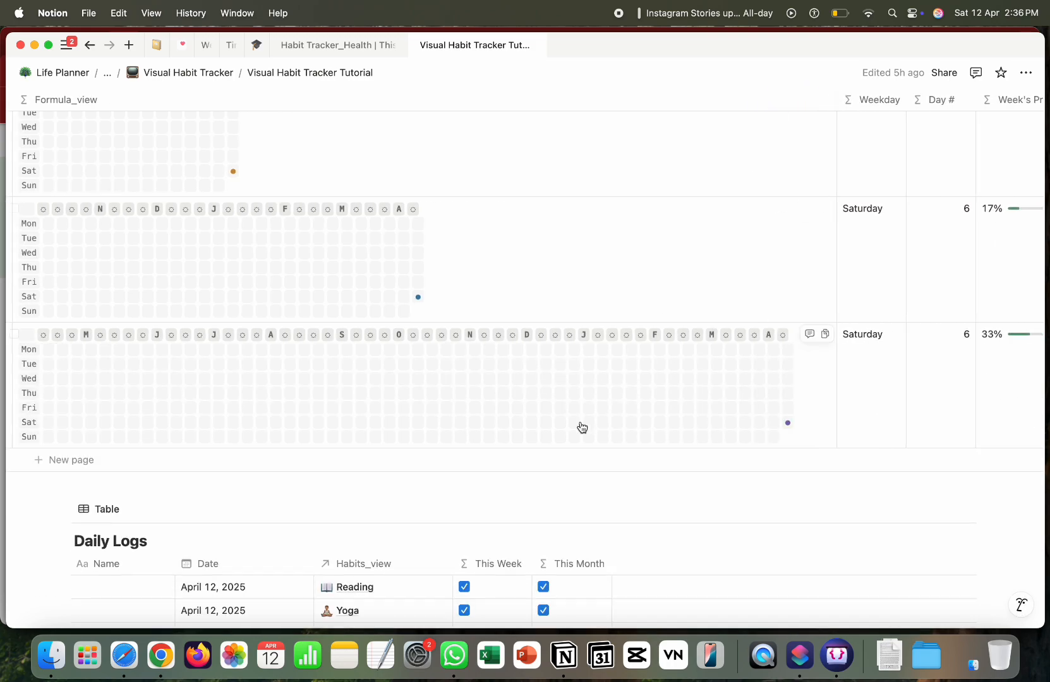
scroll(579, 439, up, 3)
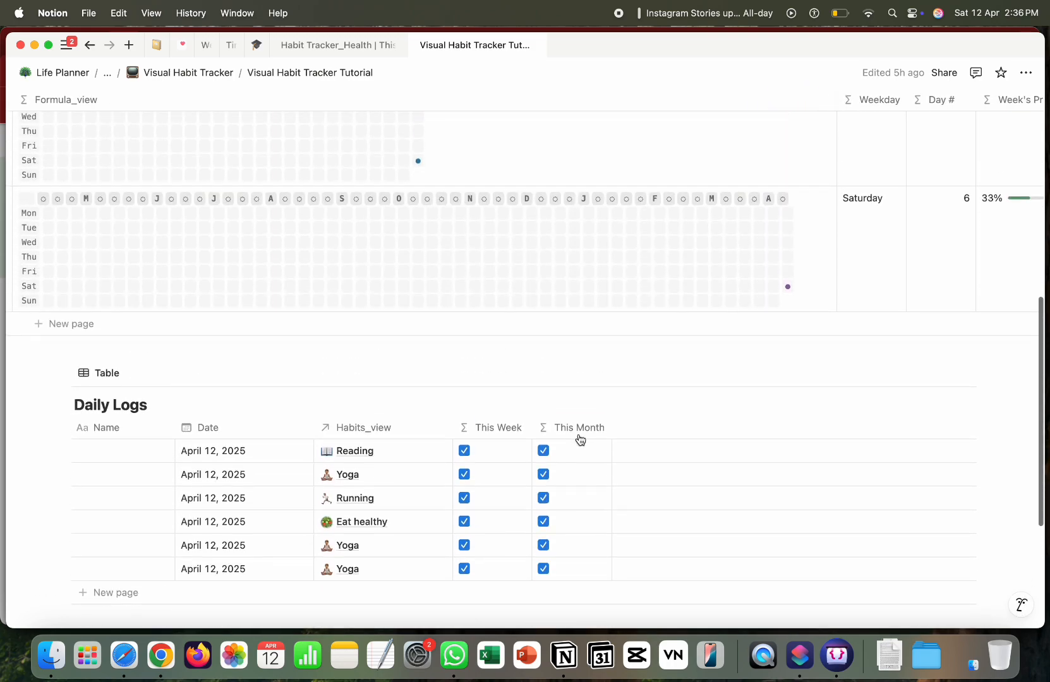
Step: Switch to Shortcuts and remove the Show action for related_Habtitsview_page_id from the habit tracker shortcut
click(800, 656)
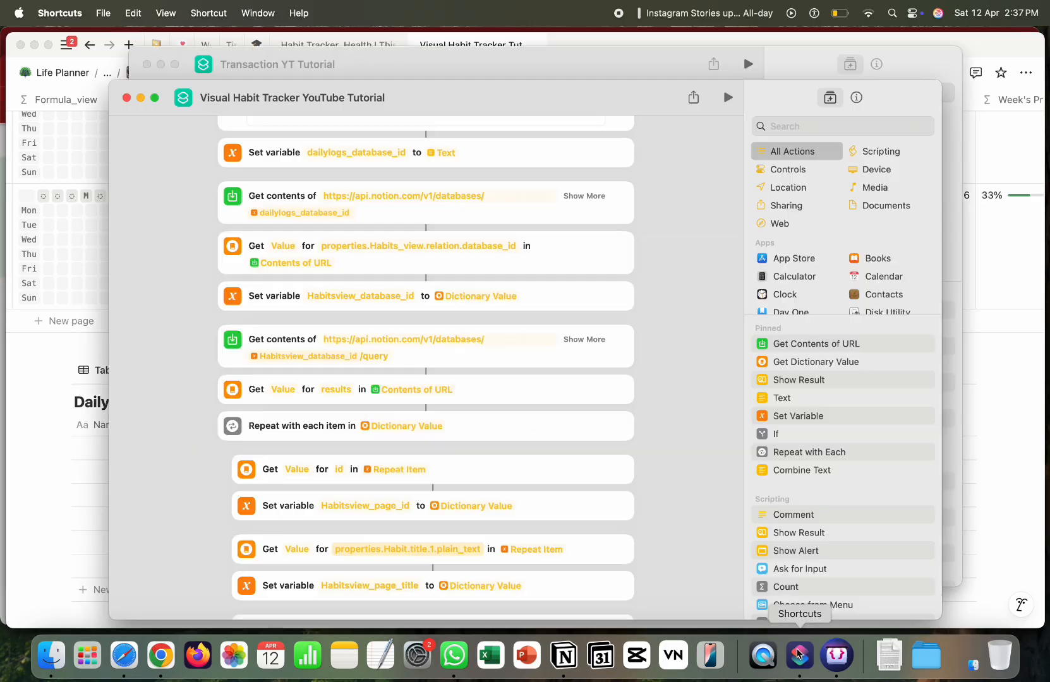
scroll(563, 317, up, 5)
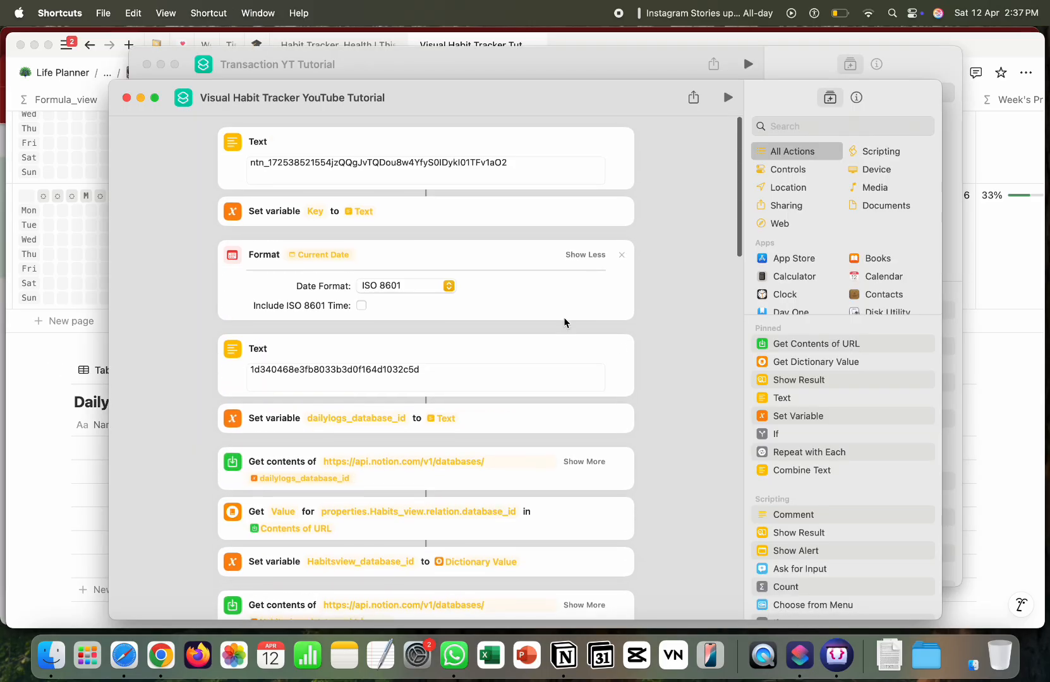
scroll(564, 312, down, 15)
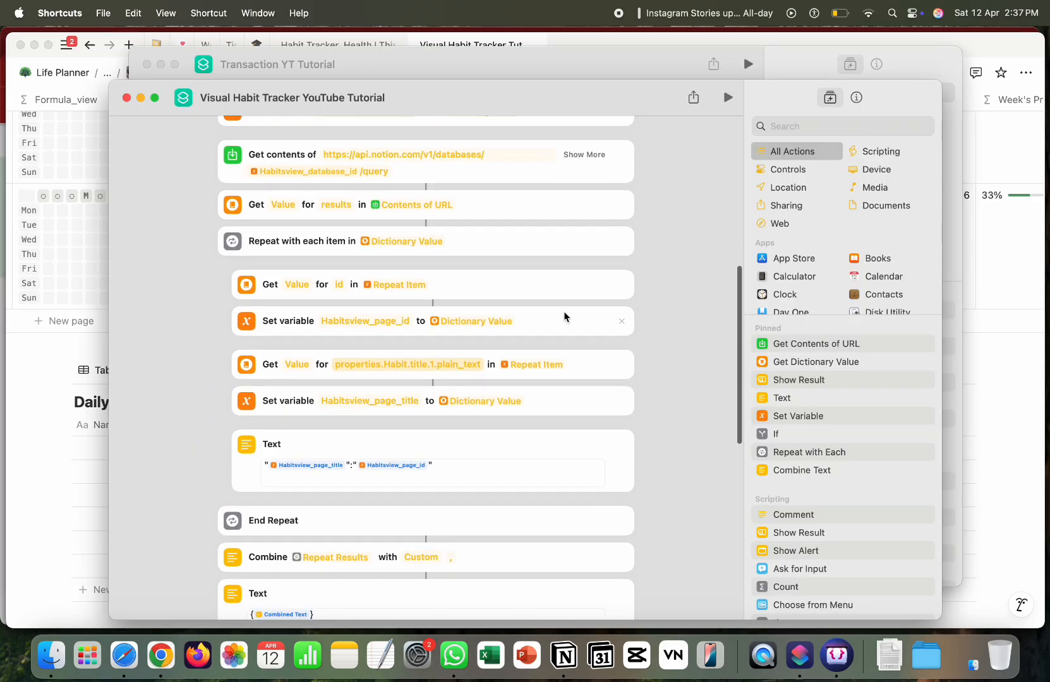
scroll(564, 316, down, 5)
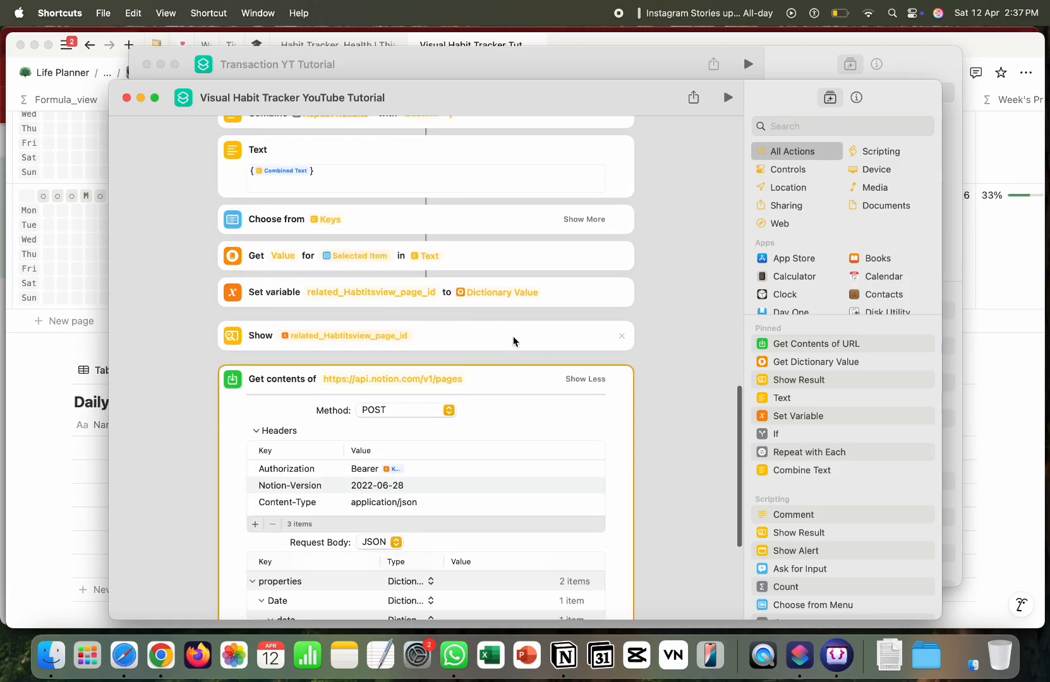
click(622, 340)
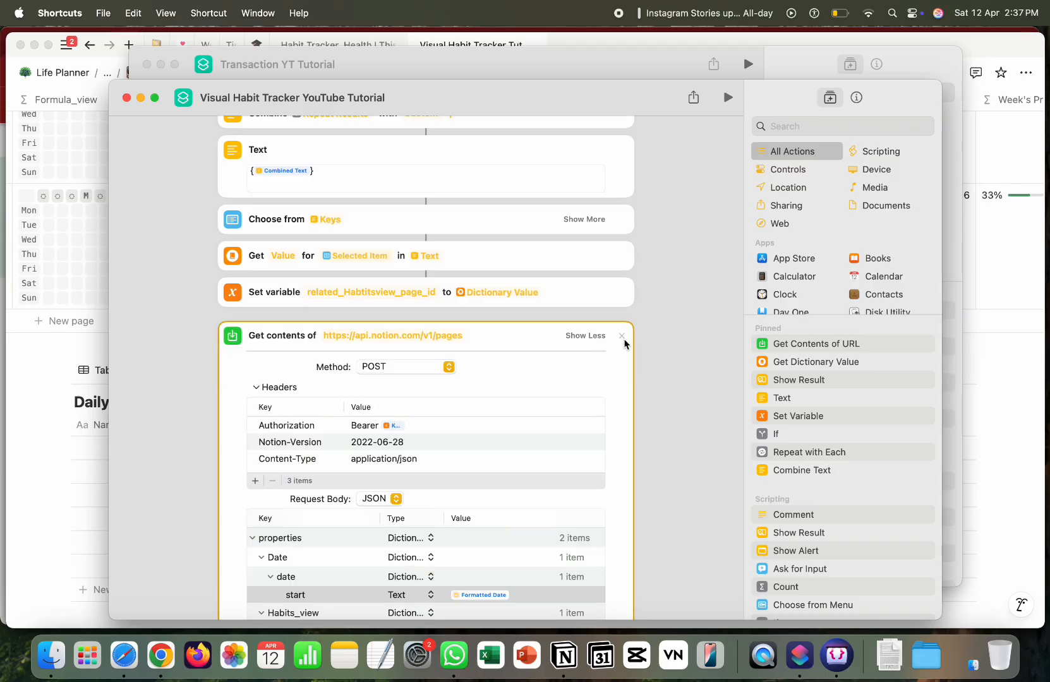
Step: Switch to Notion, delete all entries from the Daily Logs table, and check the Habits_view progress grids
click(32, 446)
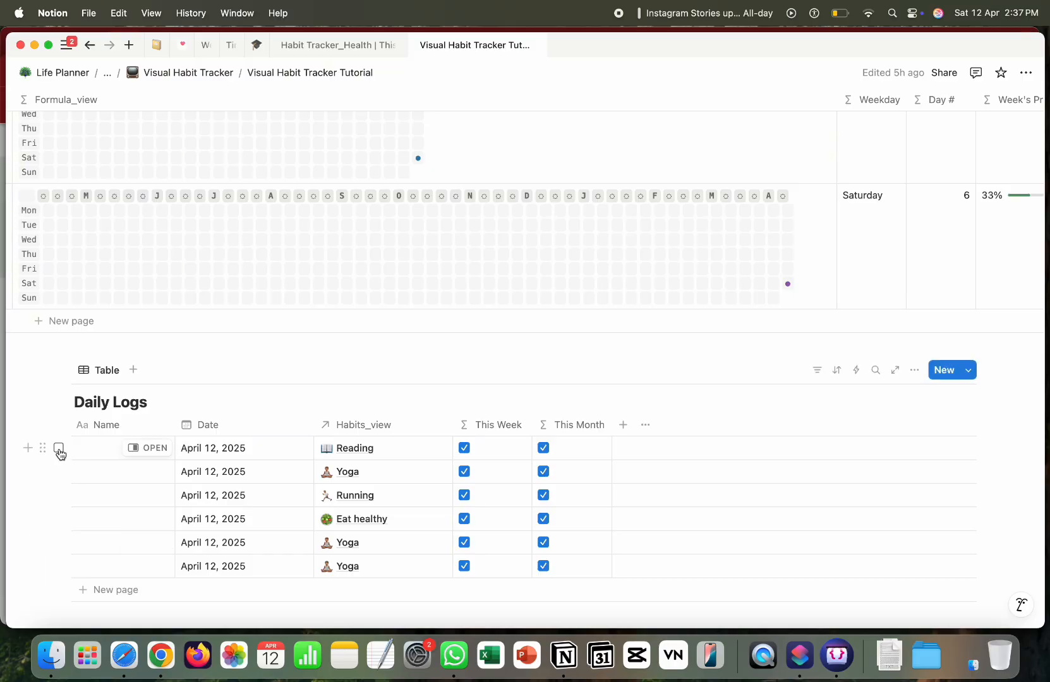
click(59, 448)
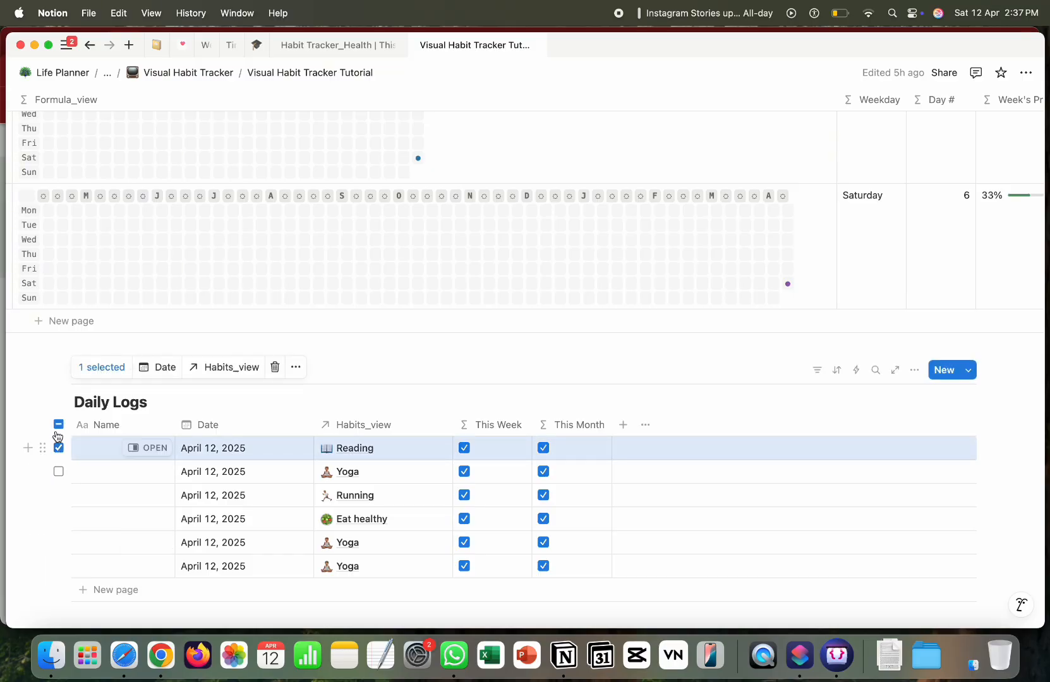
click(59, 425)
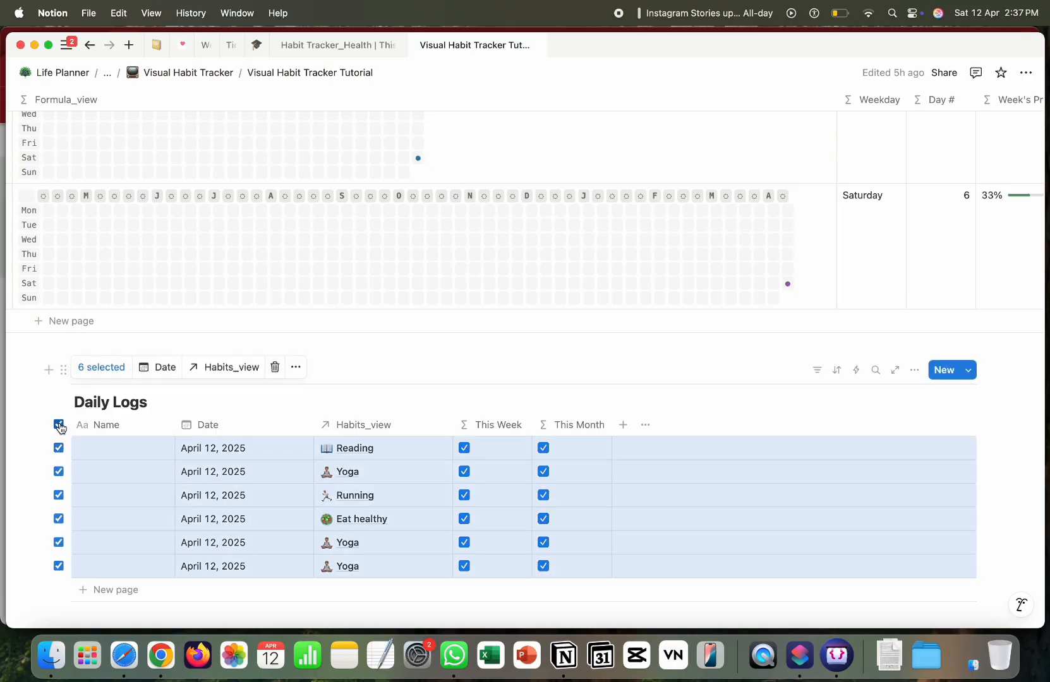
click(276, 368)
scroll(516, 323, up, 10)
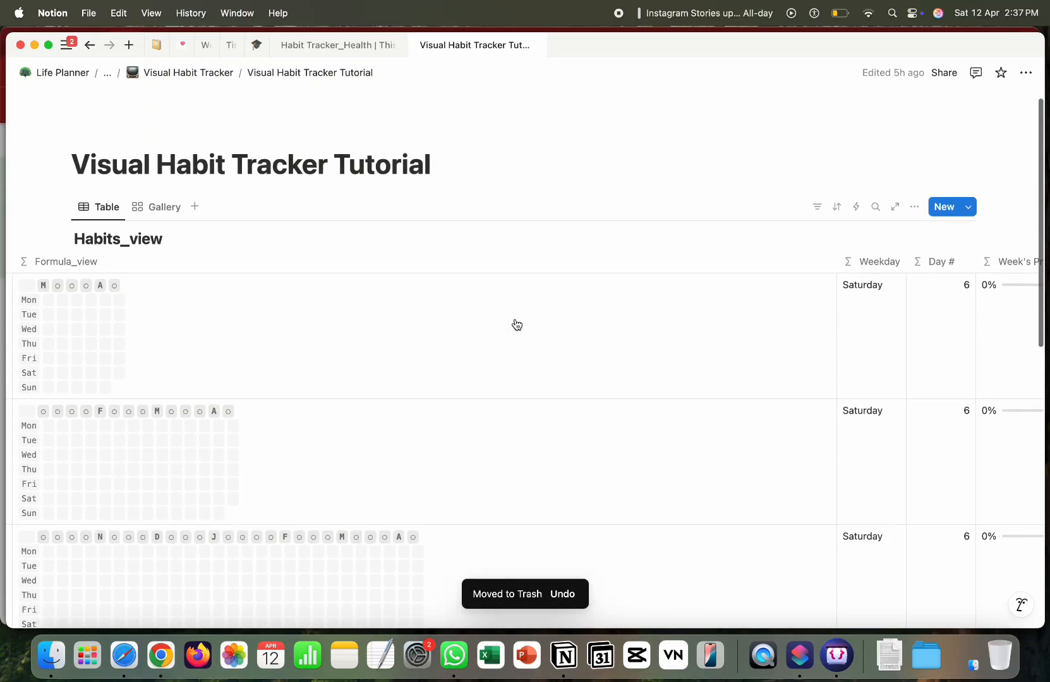
scroll(517, 325, left, 5)
scroll(513, 323, down, 5)
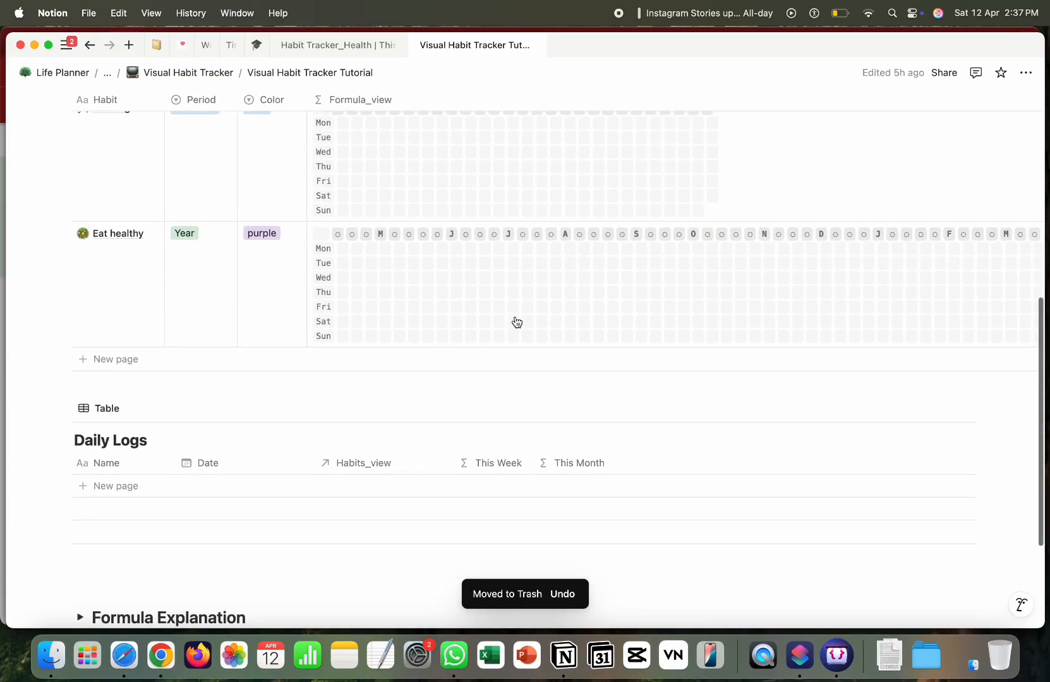
Step: Switch to Shortcuts and run the habit tracker shortcut with Reading as the habit
click(797, 668)
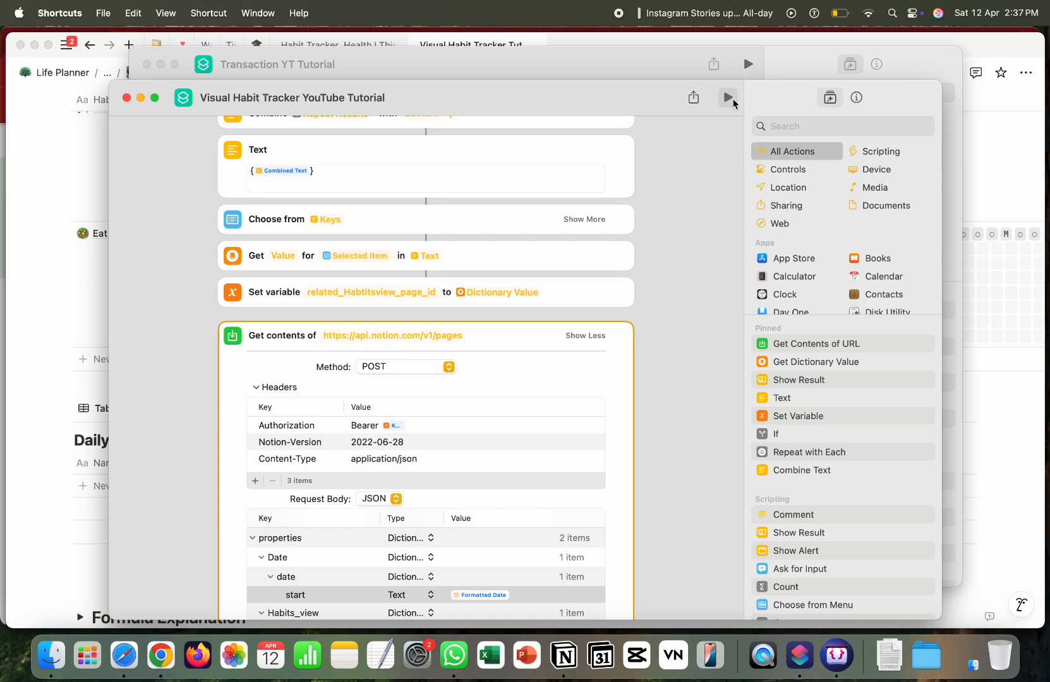
click(732, 100)
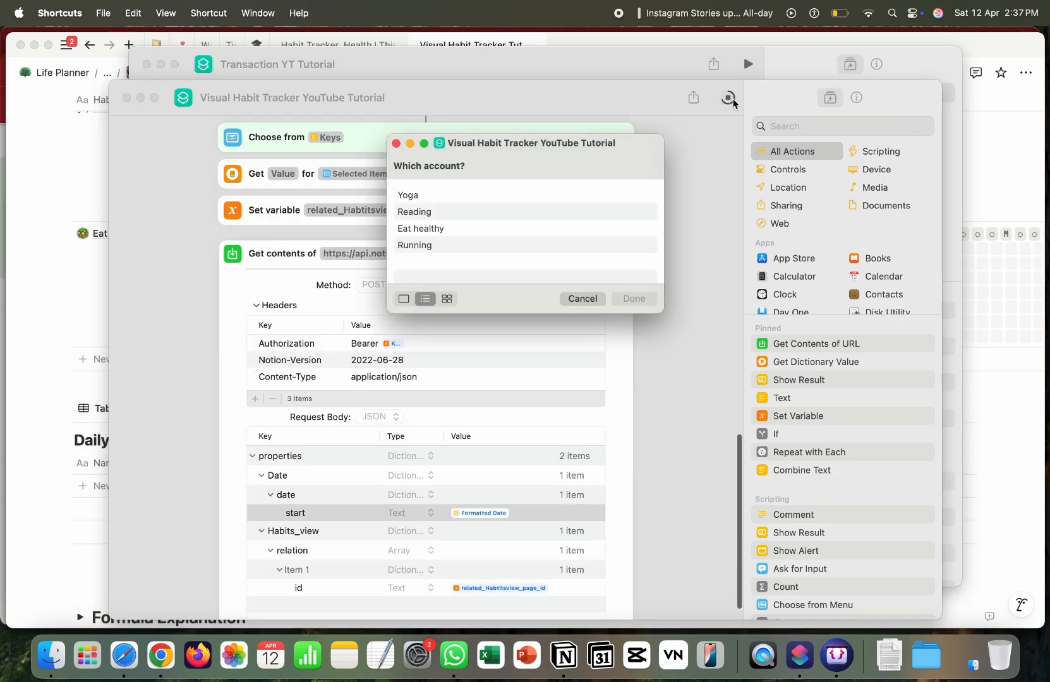
click(411, 215)
click(629, 300)
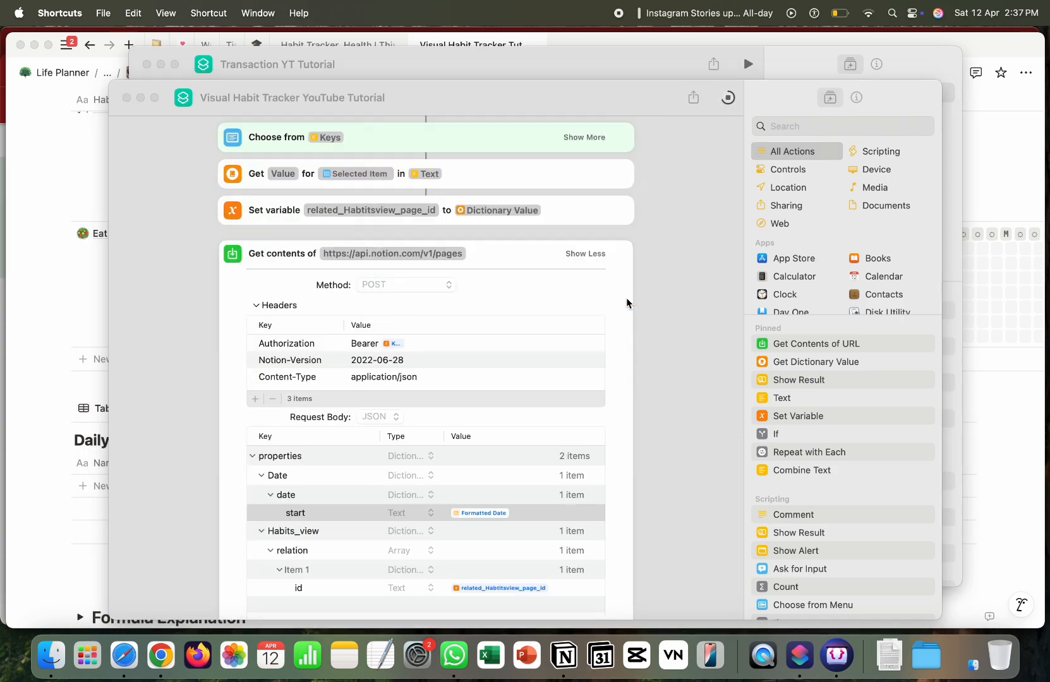
scroll(626, 302, up, 15)
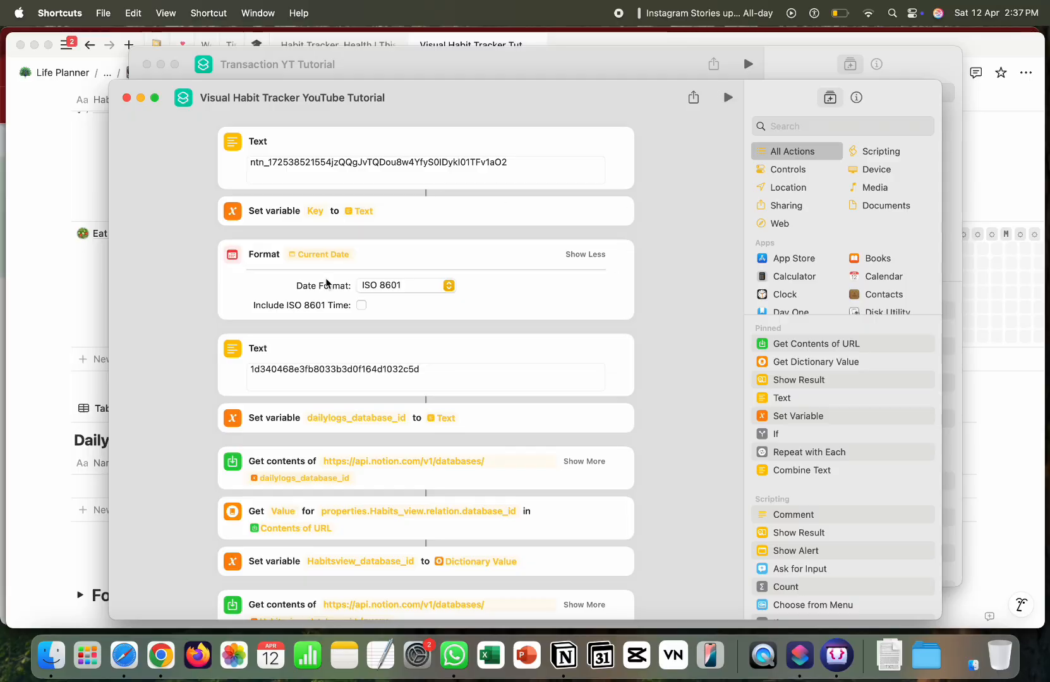
Step: Switch to Notion and examine the Daily Logs table and the Reading progress grid in Habits_view for the logged habit
click(52, 558)
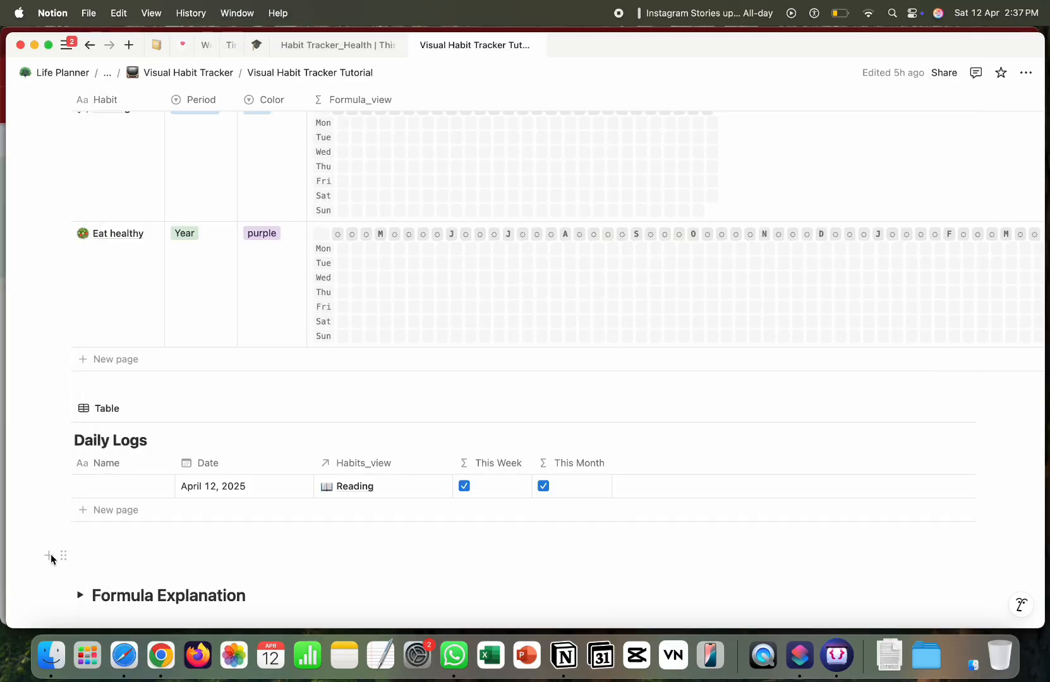
scroll(443, 495, up, 10)
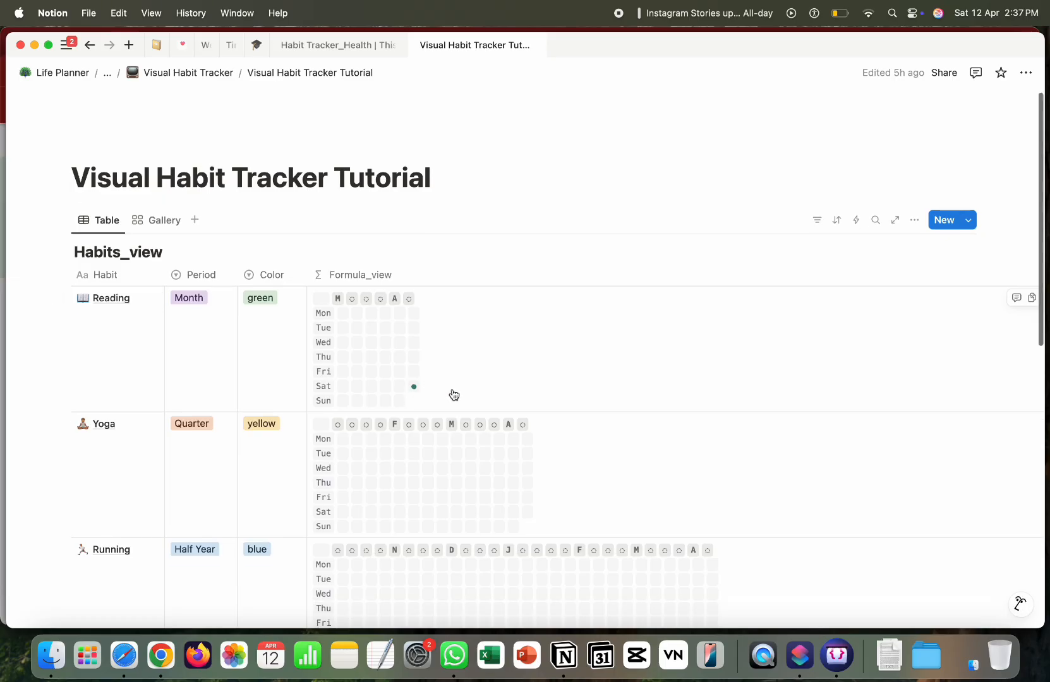
scroll(423, 396, down, 5)
scroll(423, 396, down, 6)
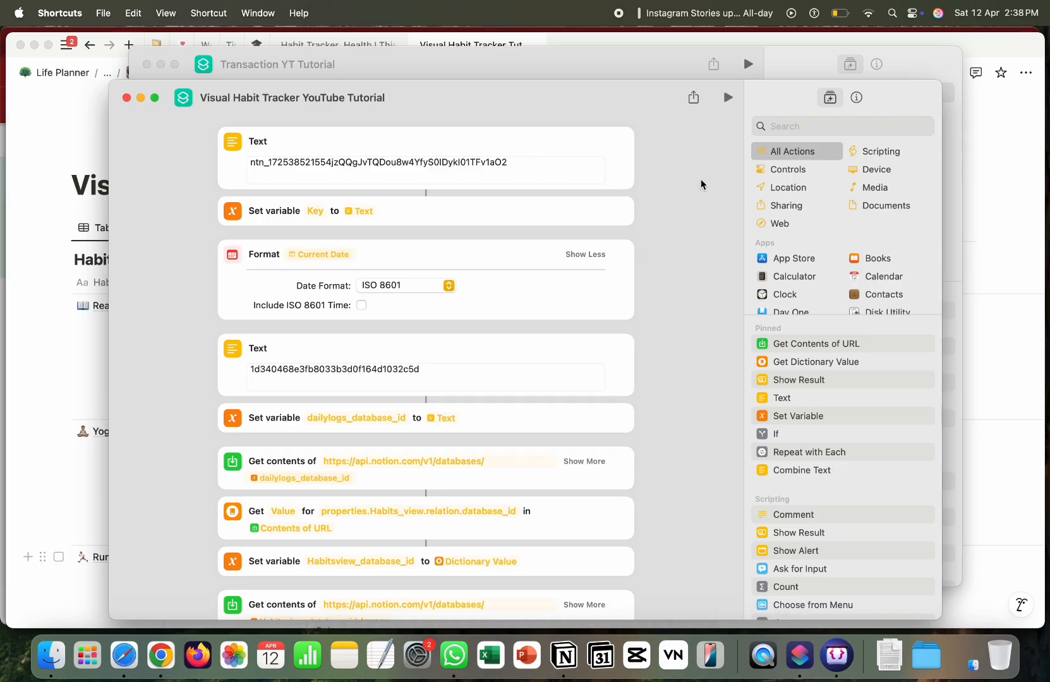
scroll(701, 184, down, 8)
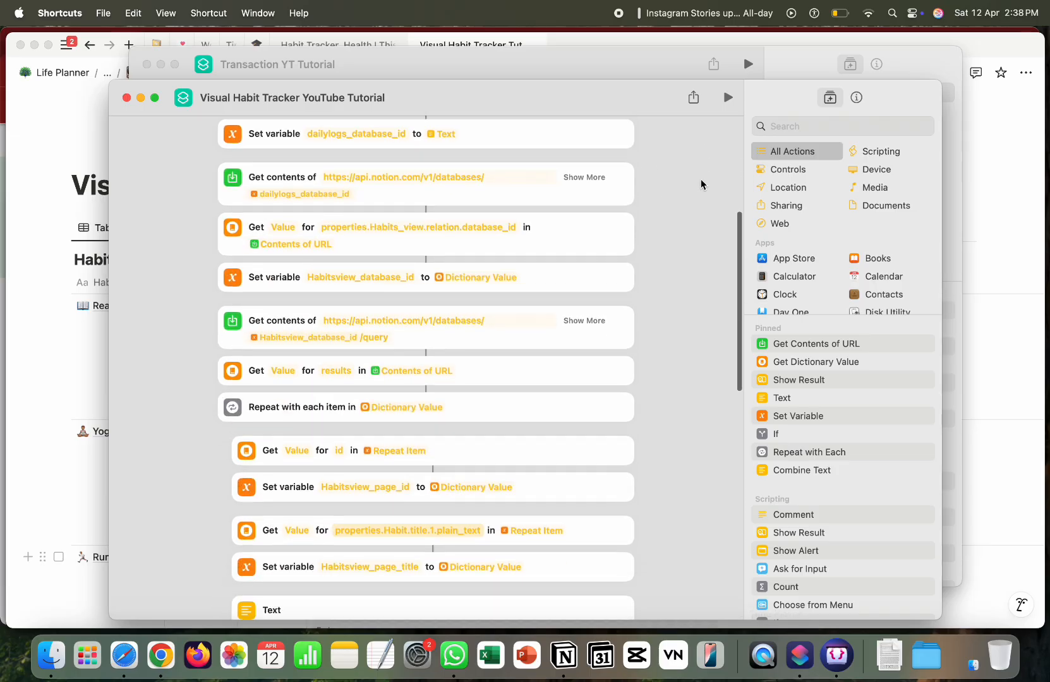
scroll(700, 179, up, 8)
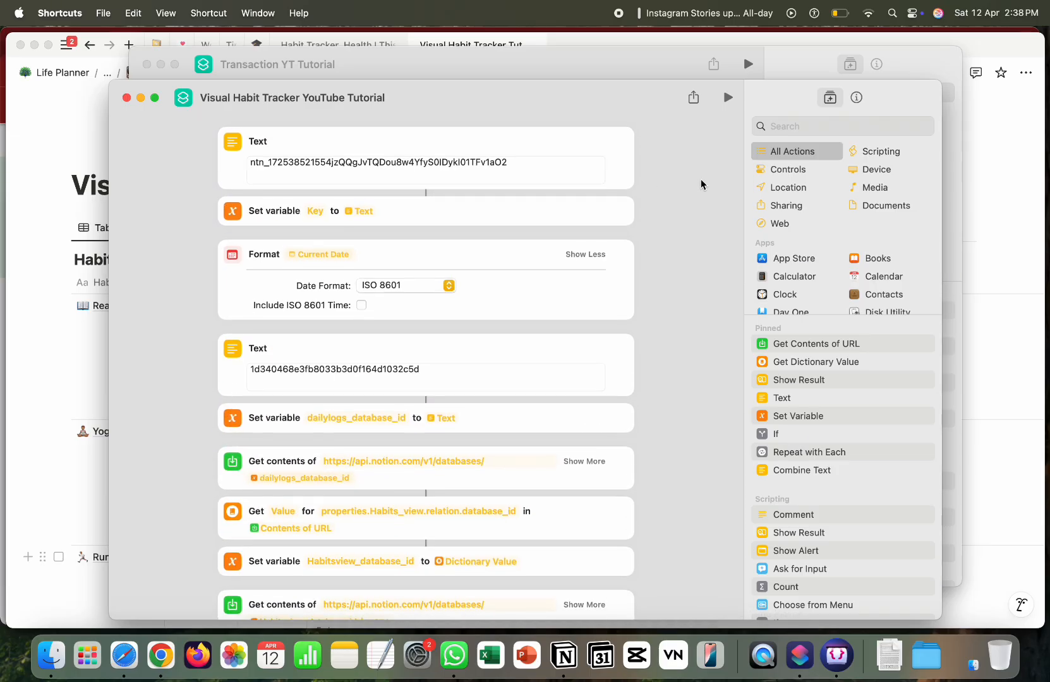